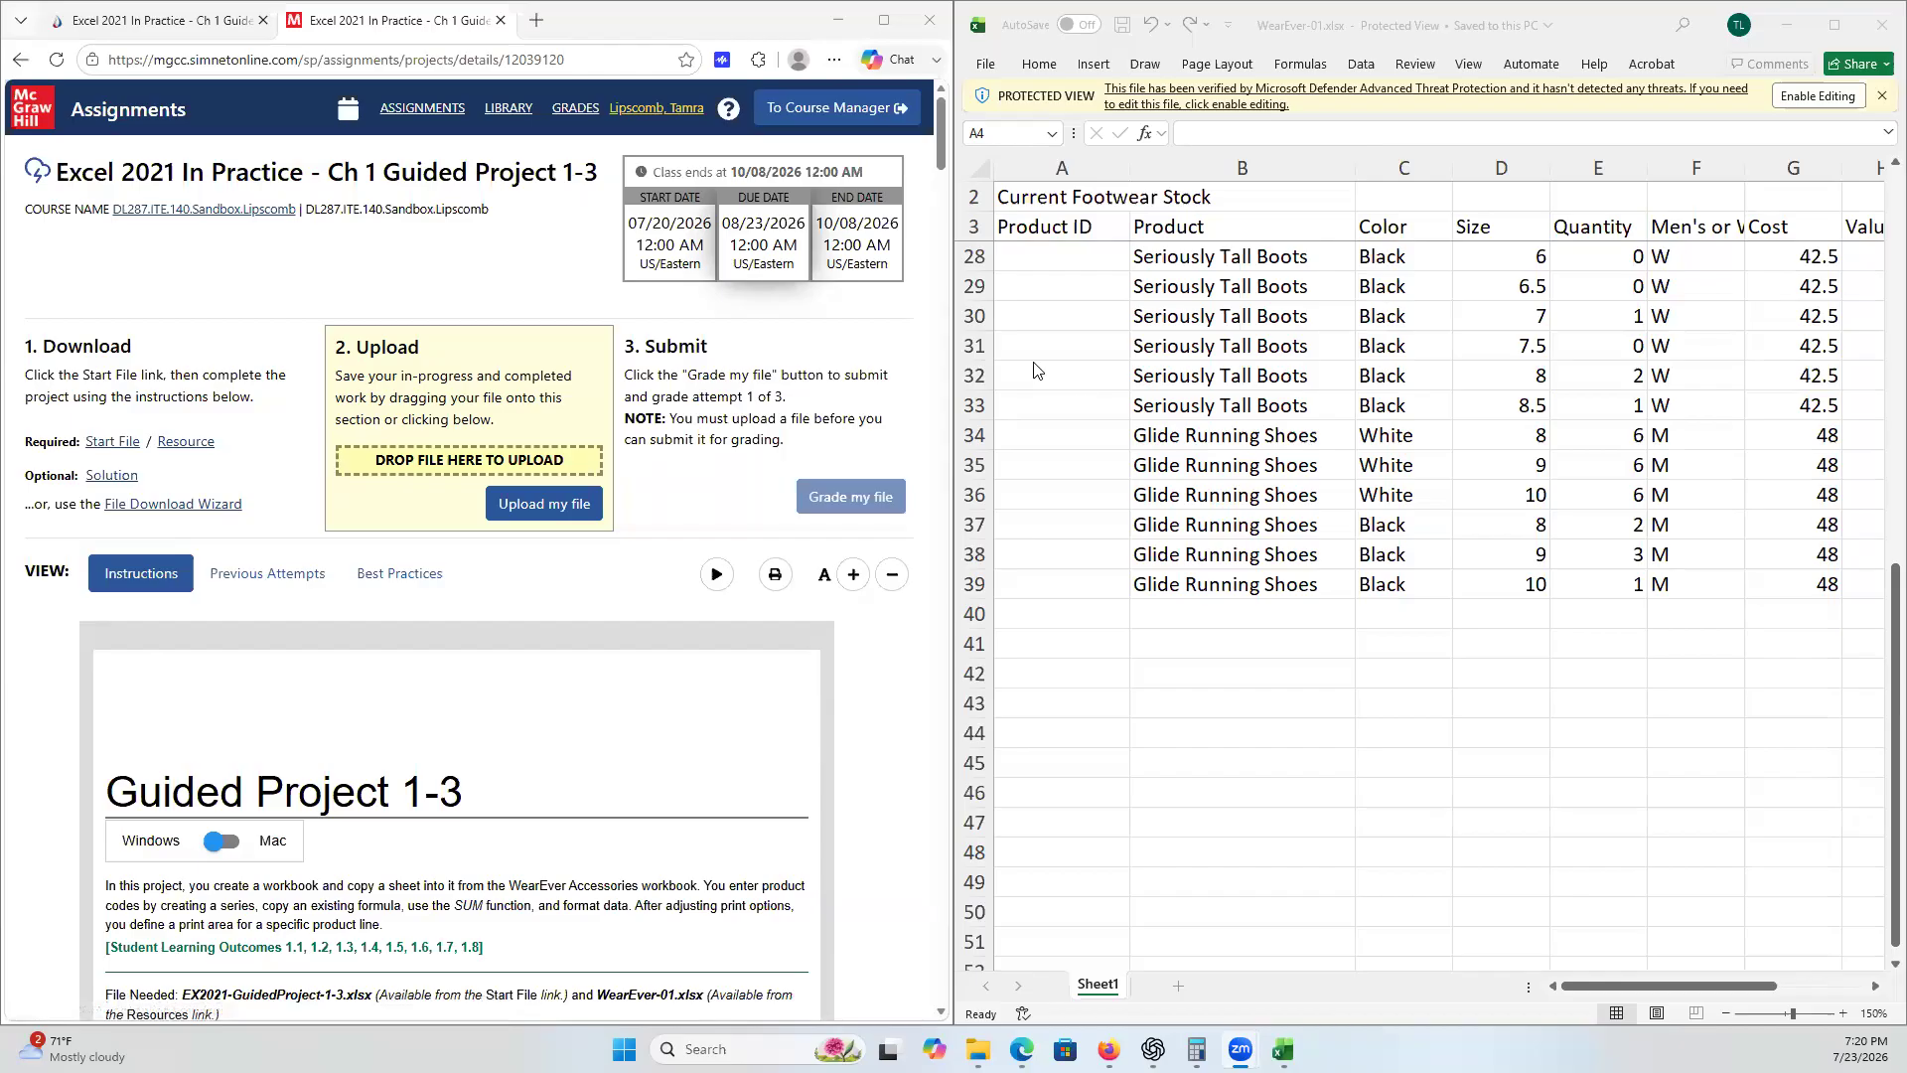
# - Select cells in the WearEver-01 stock list to inspect its columns
pyautogui.click(967, 257)
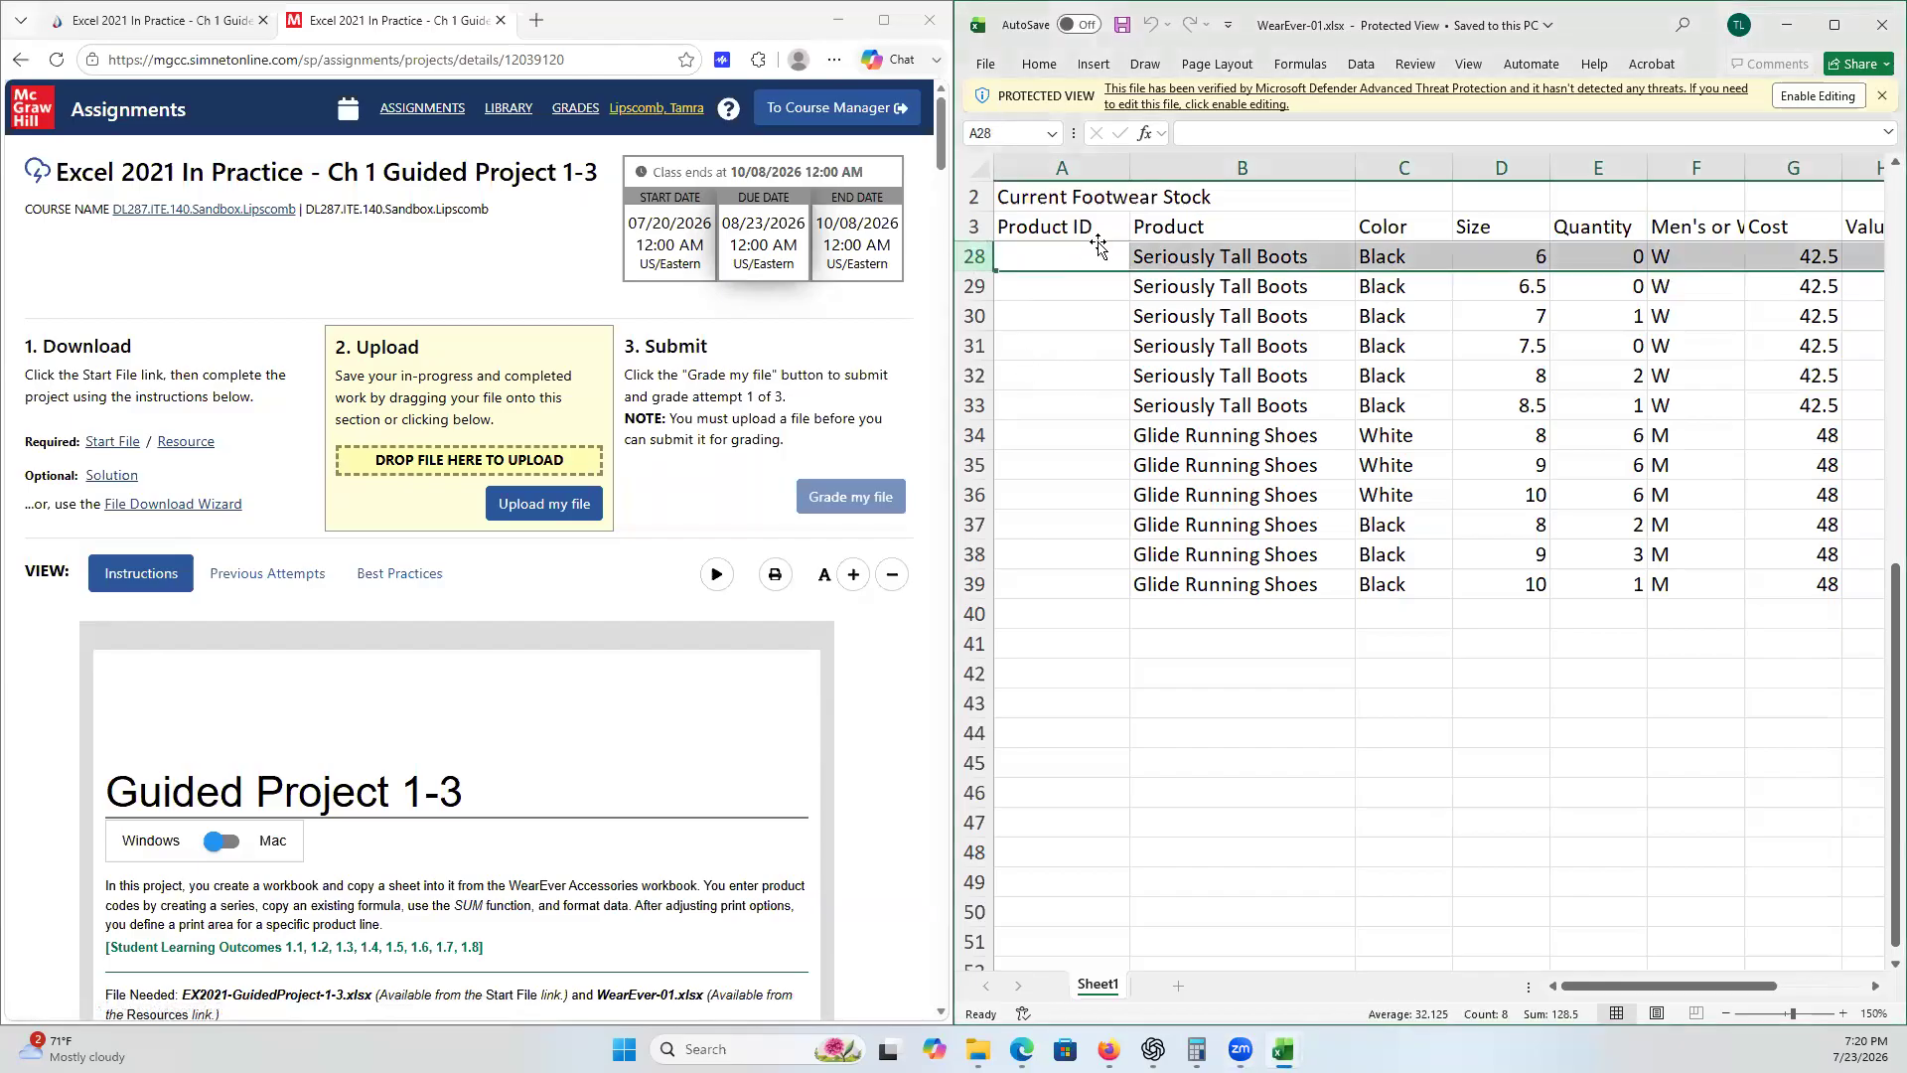
pyautogui.click(1086, 165)
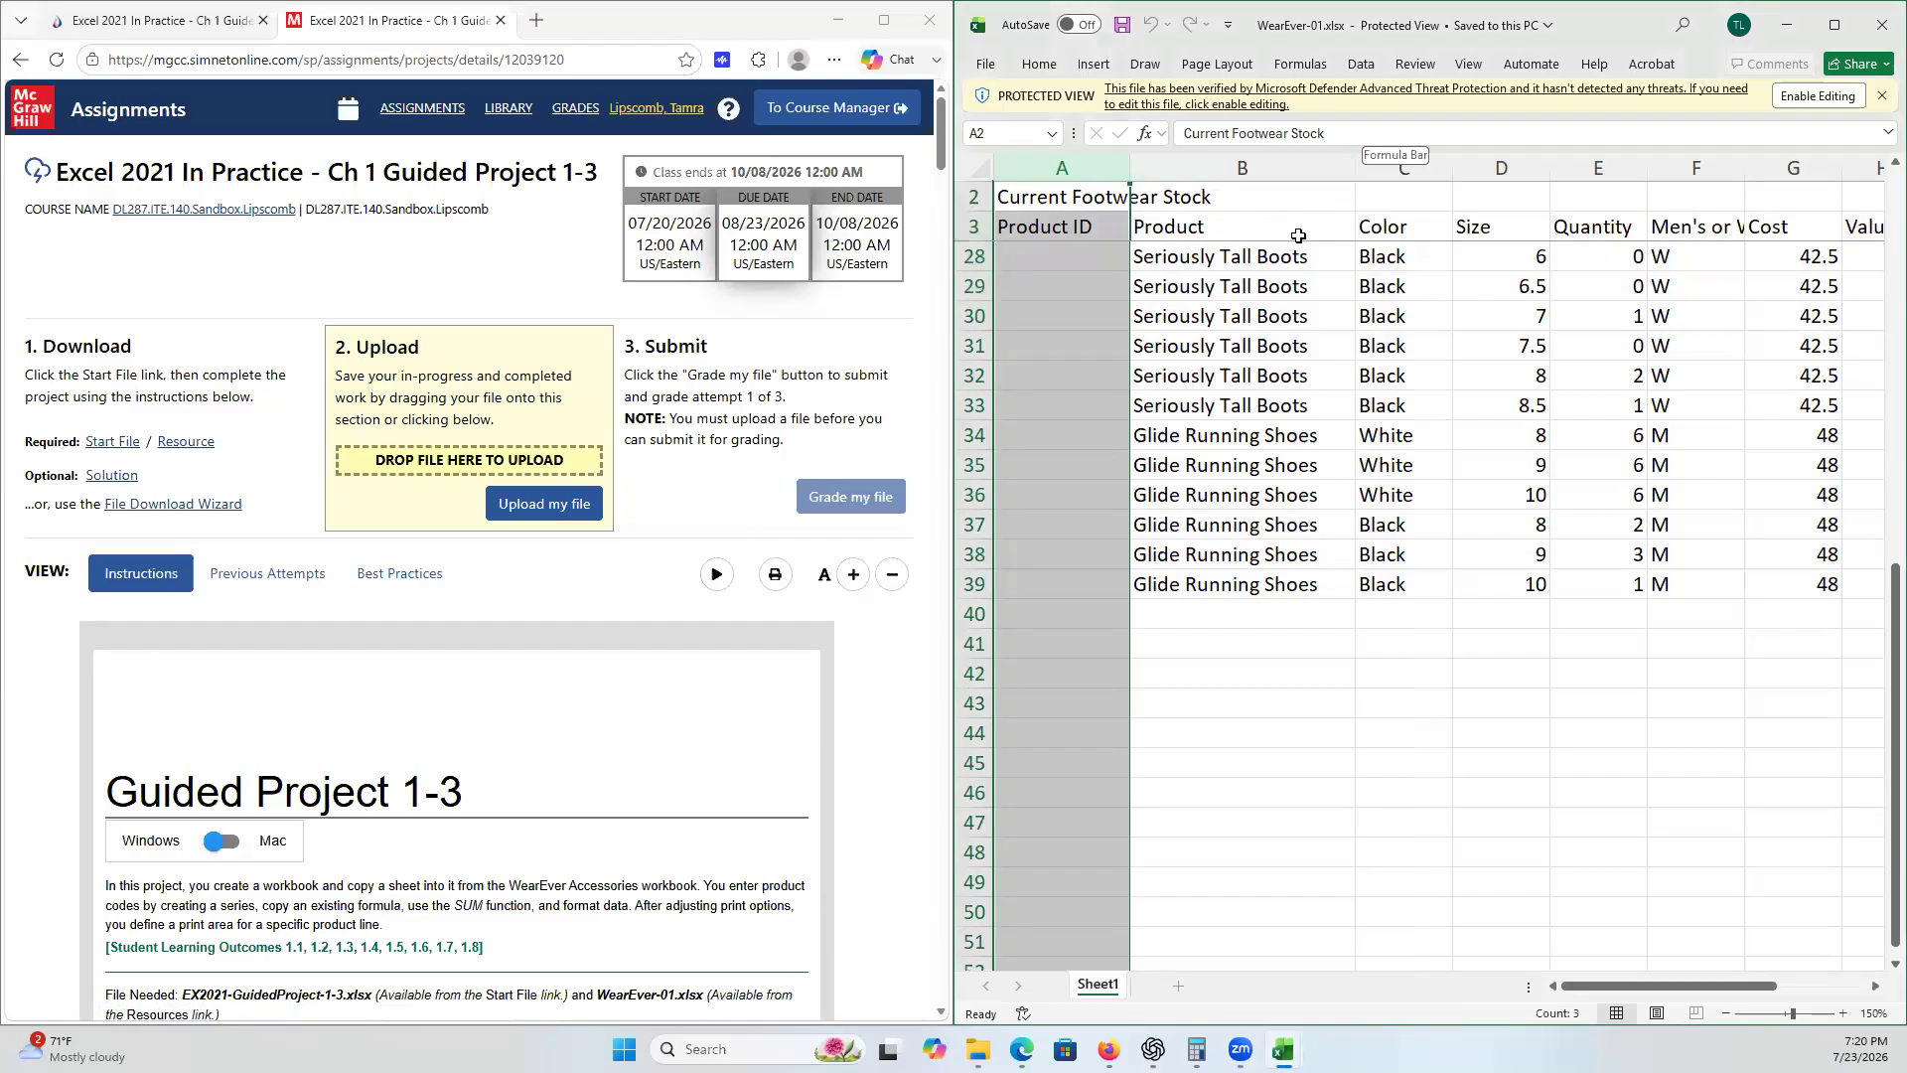
pyautogui.click(1497, 257)
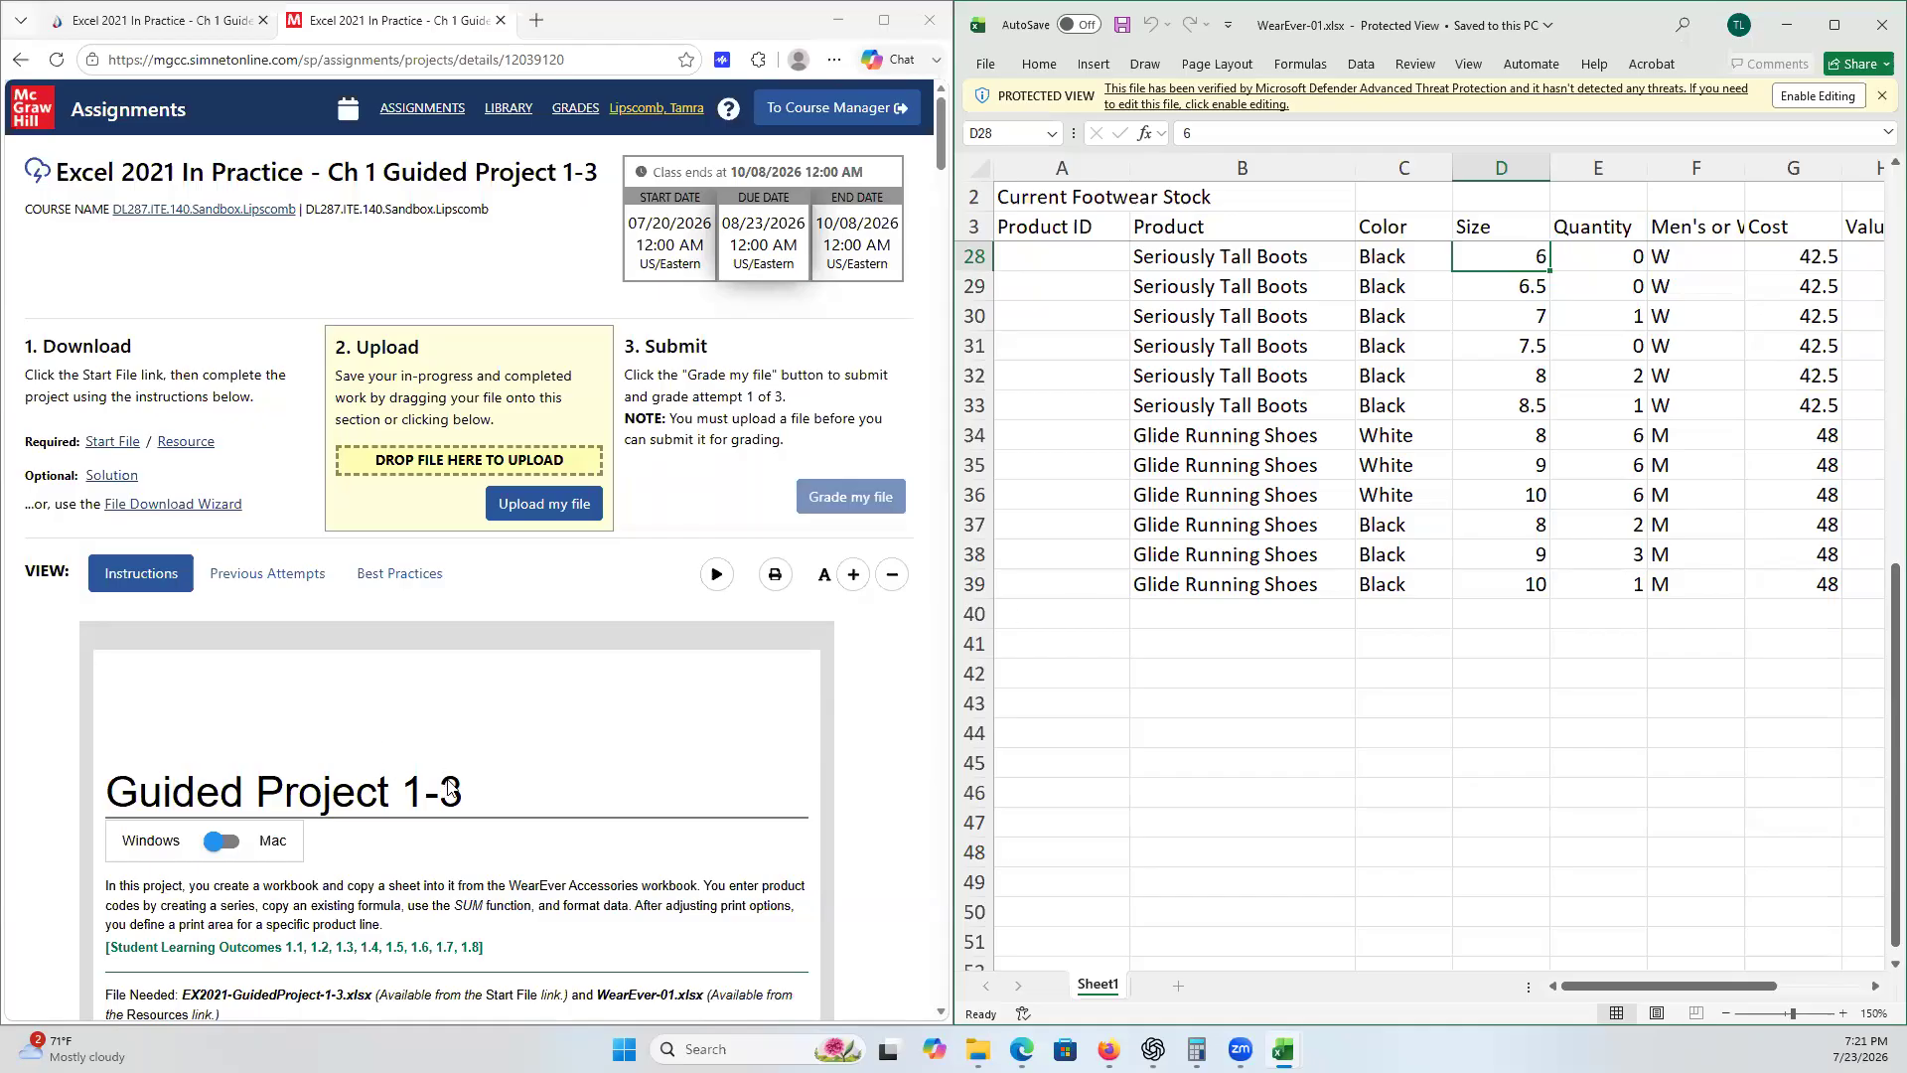
# - Scroll through the Guided Project 1-3 instructions and read the steps to complete
pyautogui.scroll(-1, 449, 785)
pyautogui.scroll(-2, 449, 785)
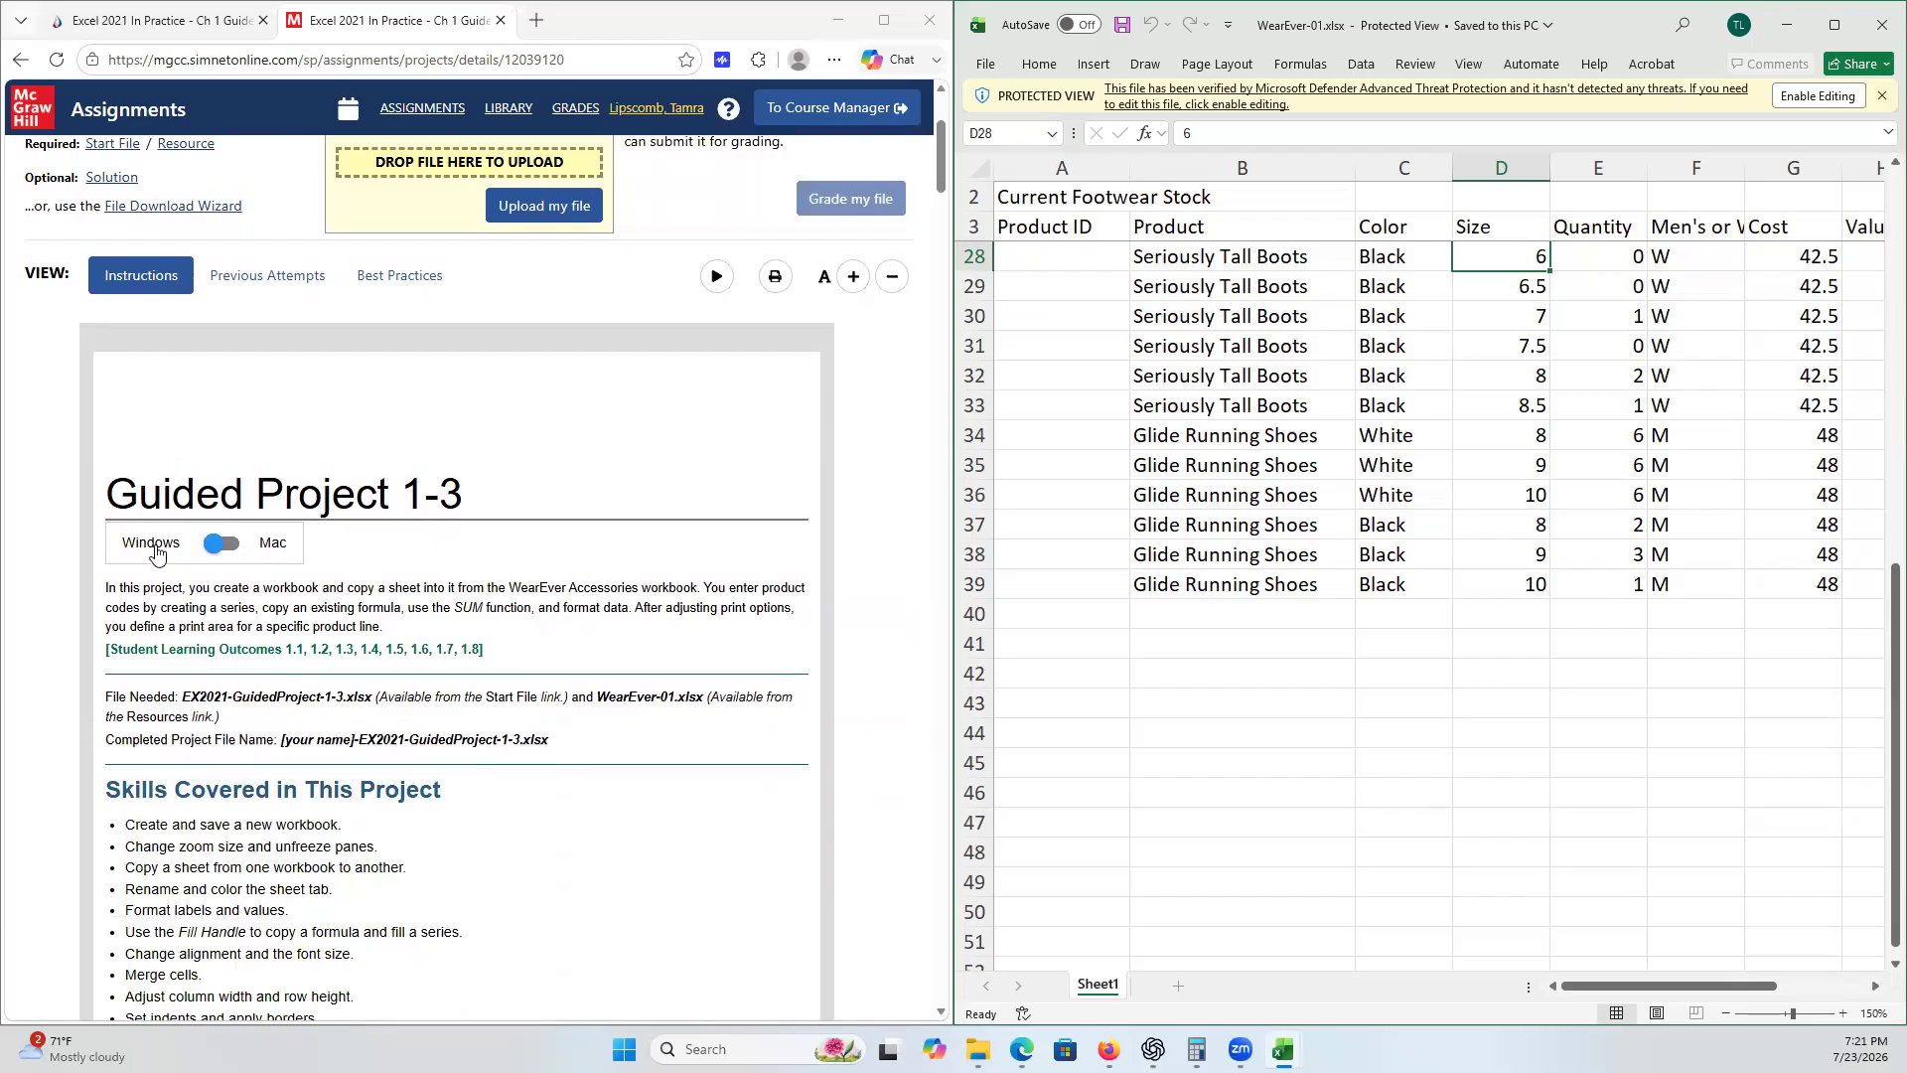
pyautogui.click(236, 550)
pyautogui.click(236, 547)
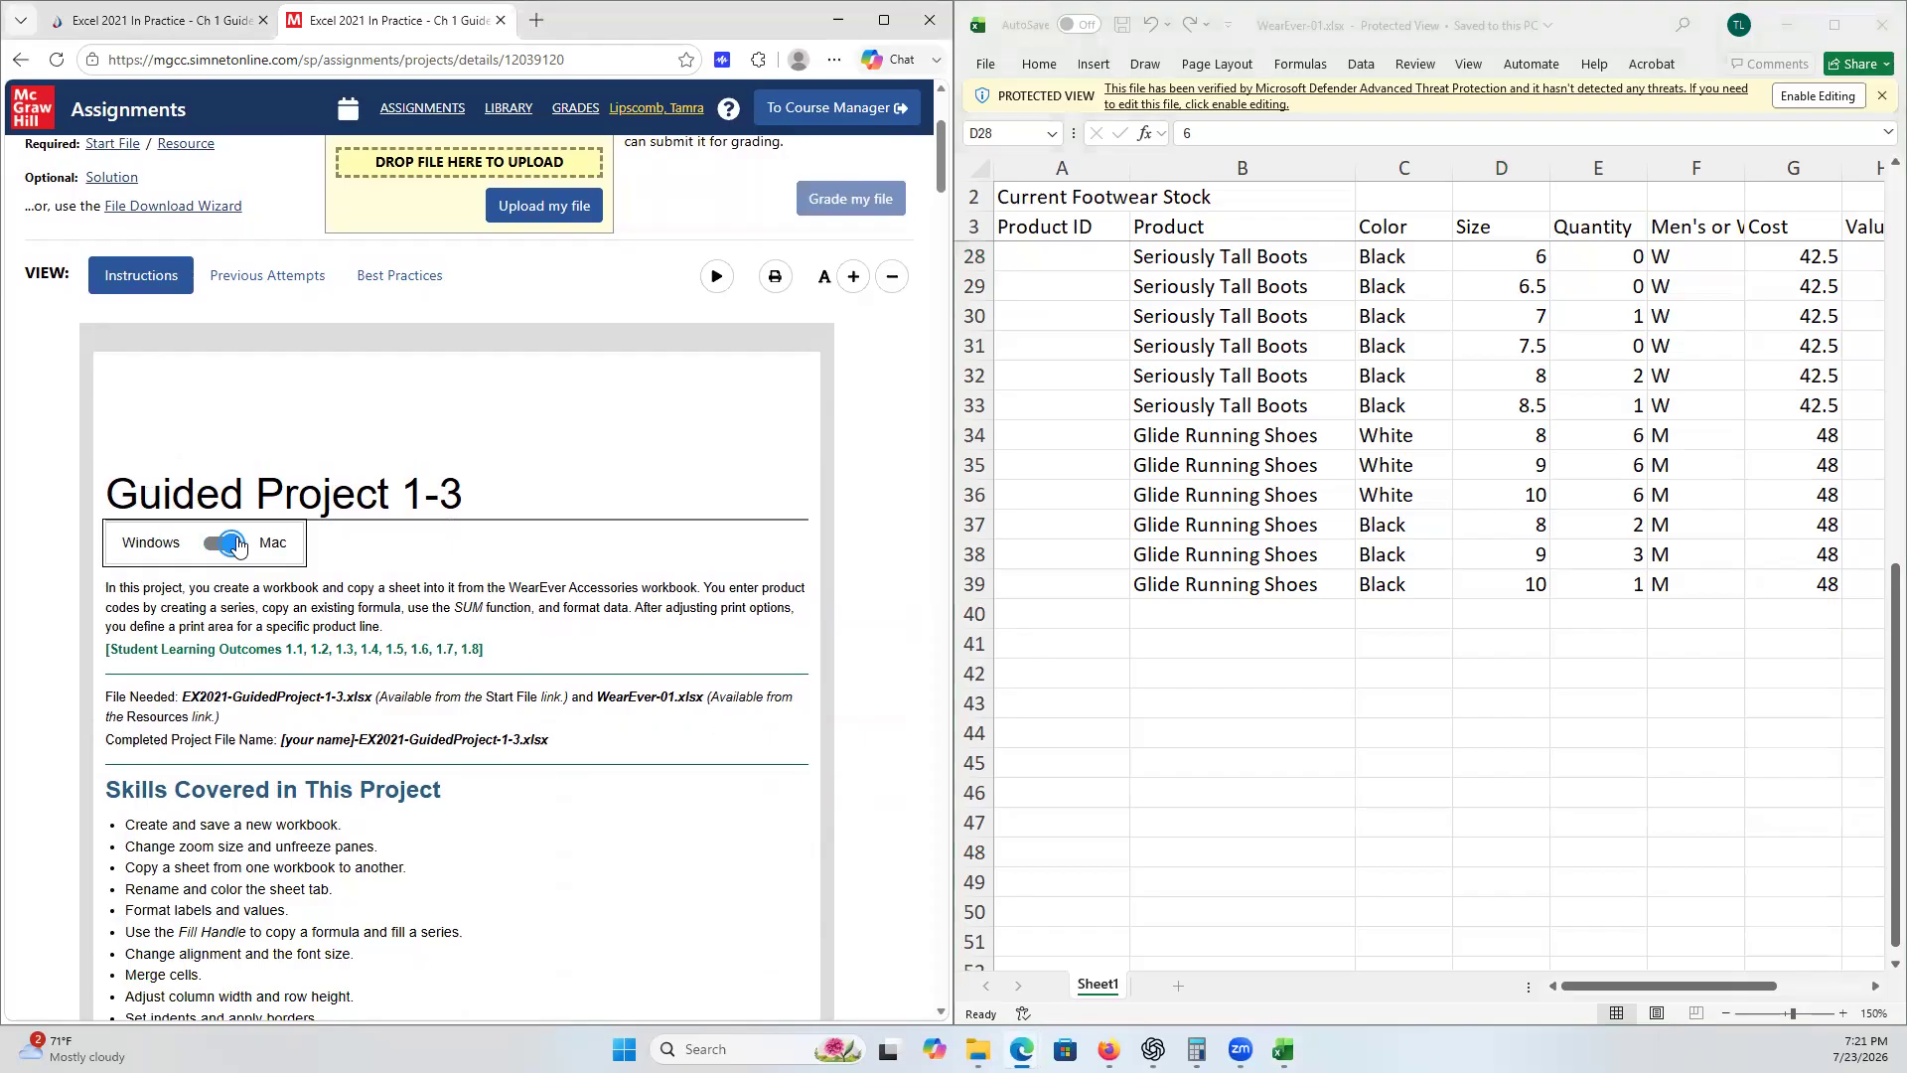
pyautogui.click(207, 550)
pyautogui.scroll(-5, 518, 633)
pyautogui.scroll(-1, 514, 639)
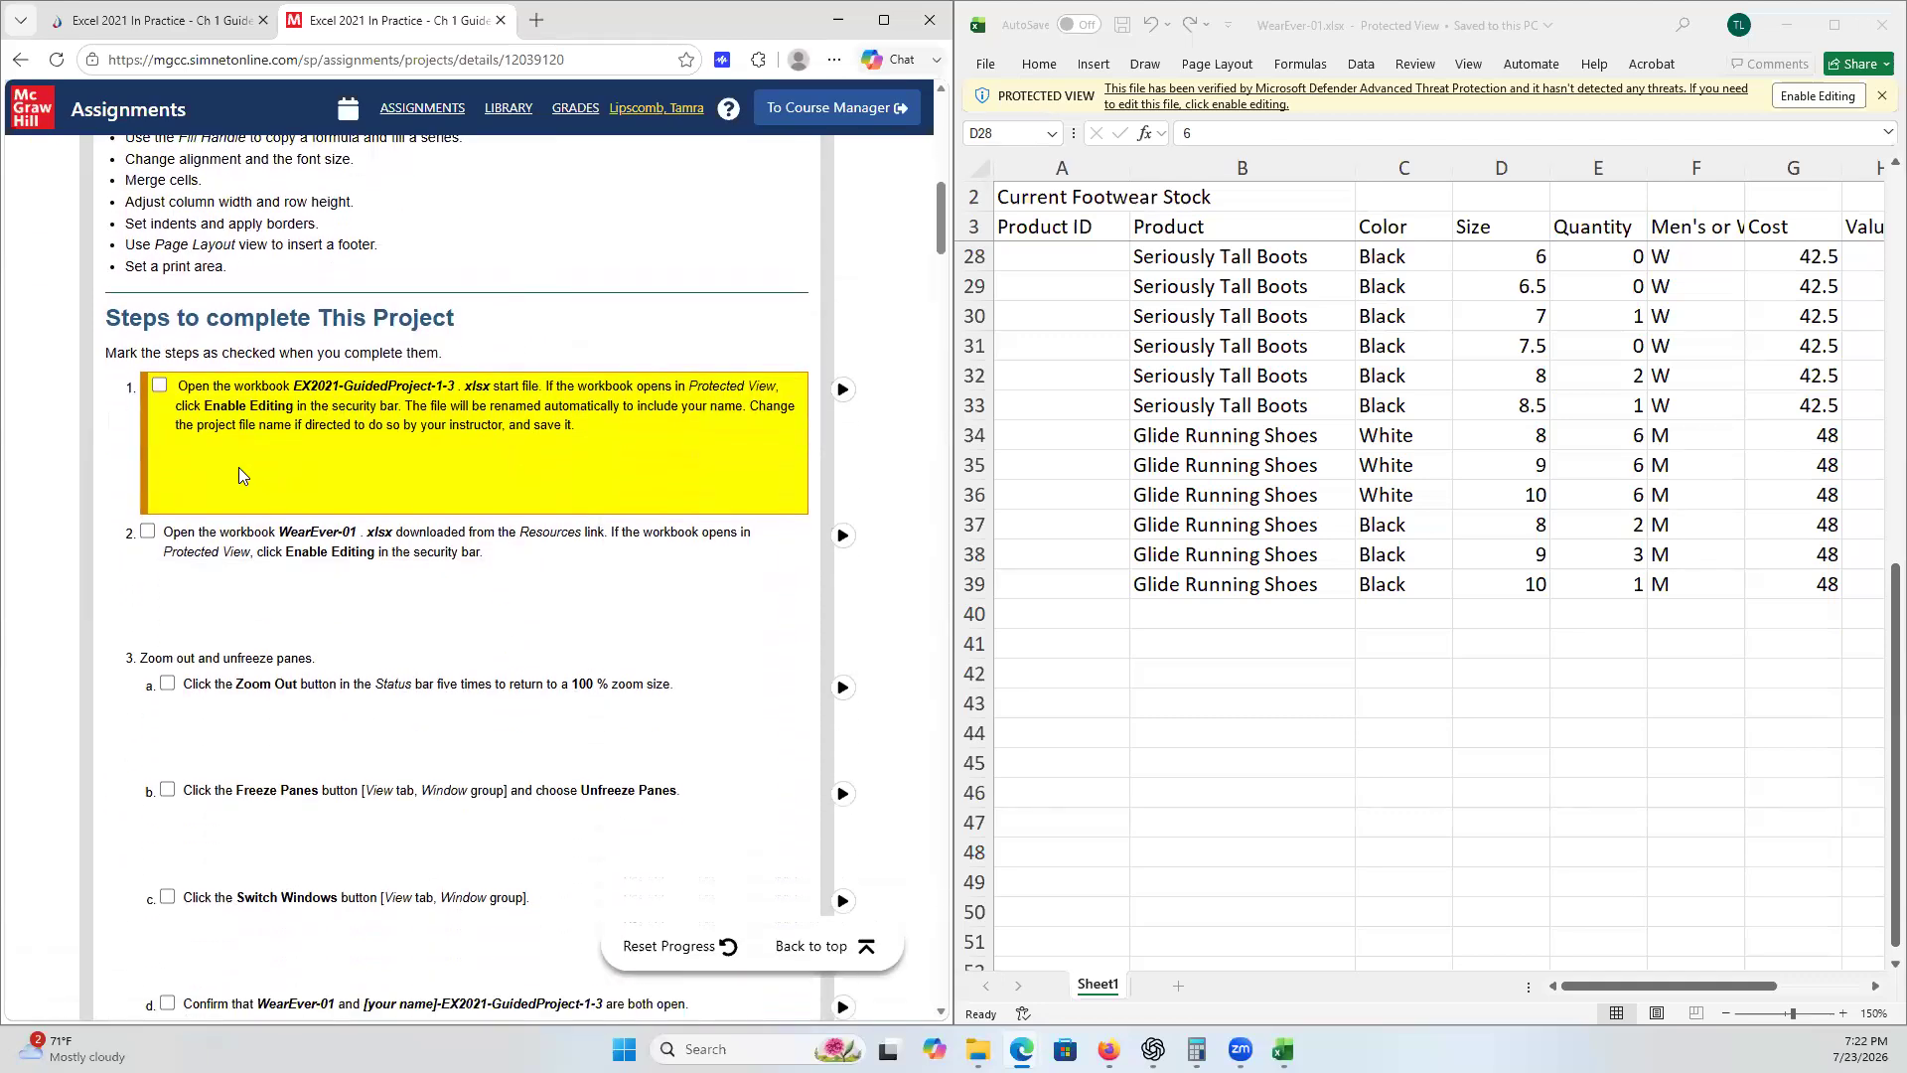
# - Tick step 2 of the project checklist as completed
pyautogui.click(159, 386)
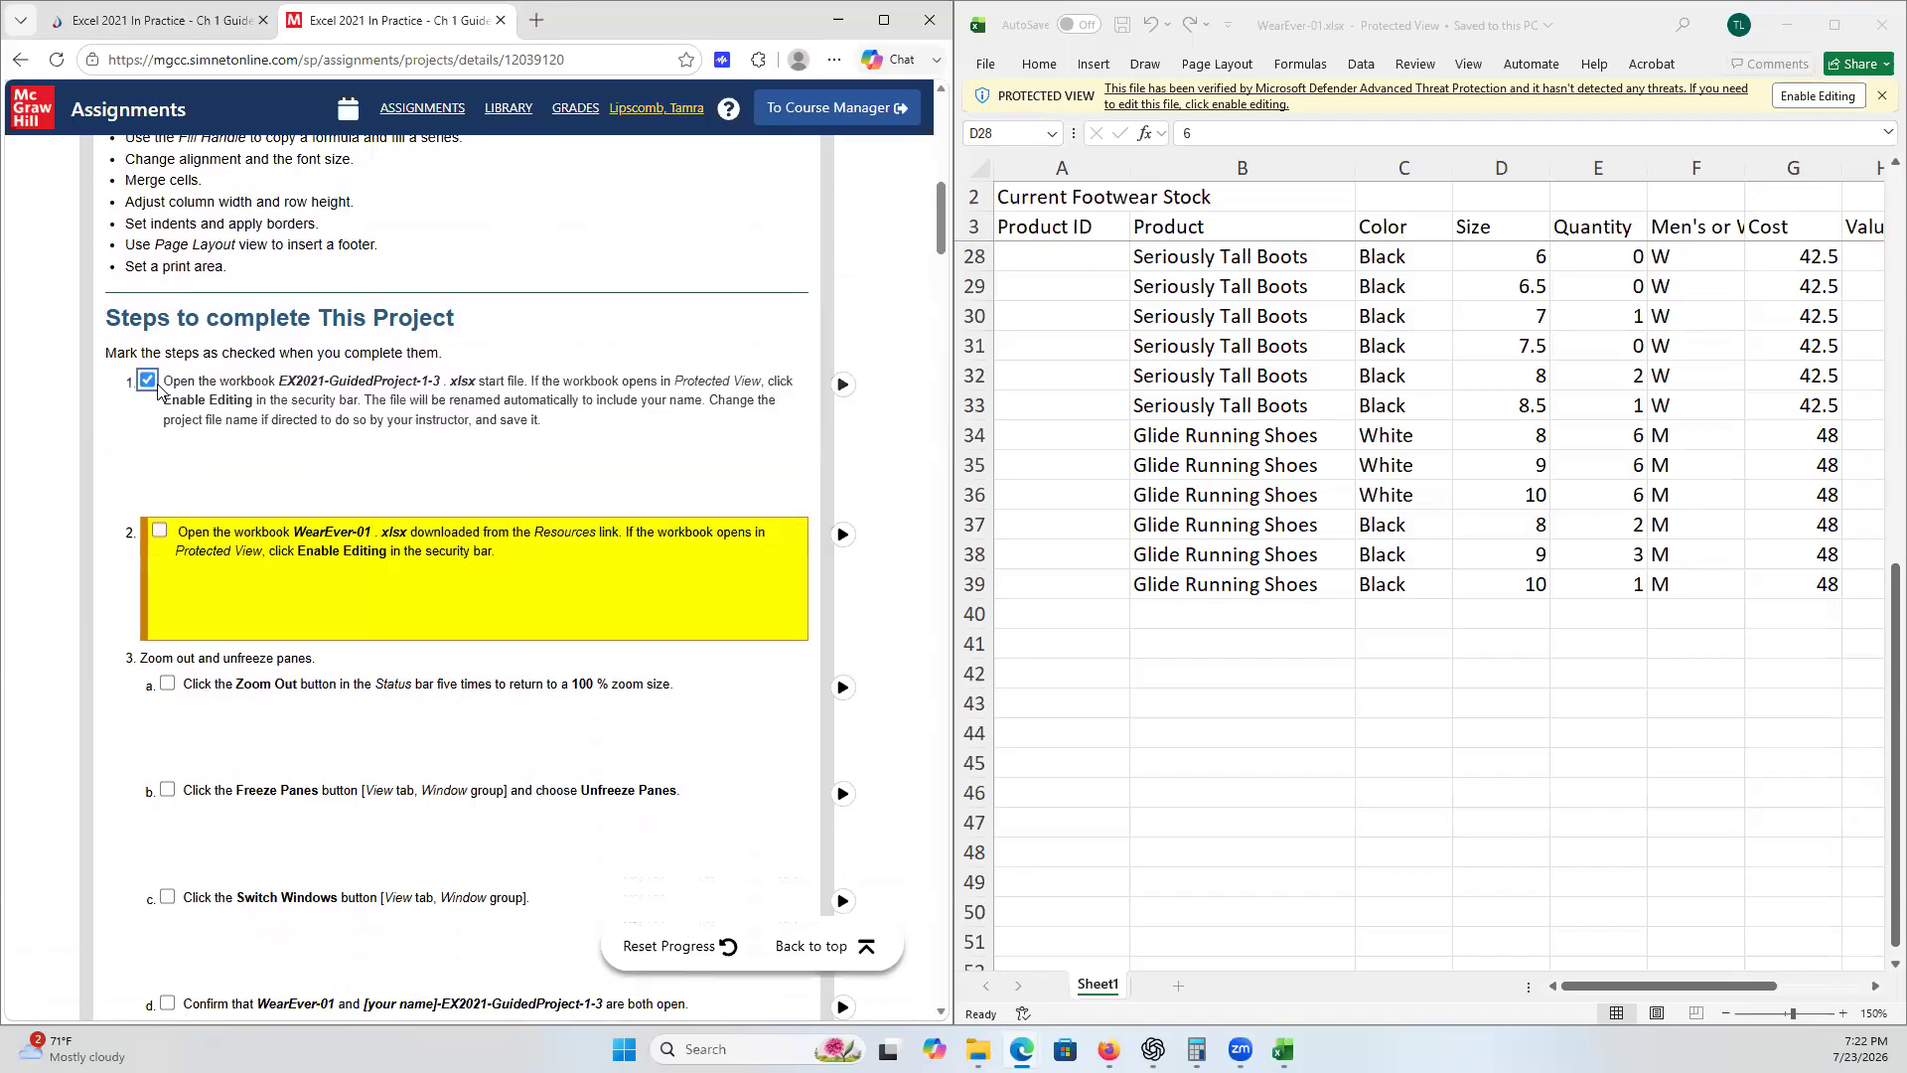
pyautogui.click(159, 533)
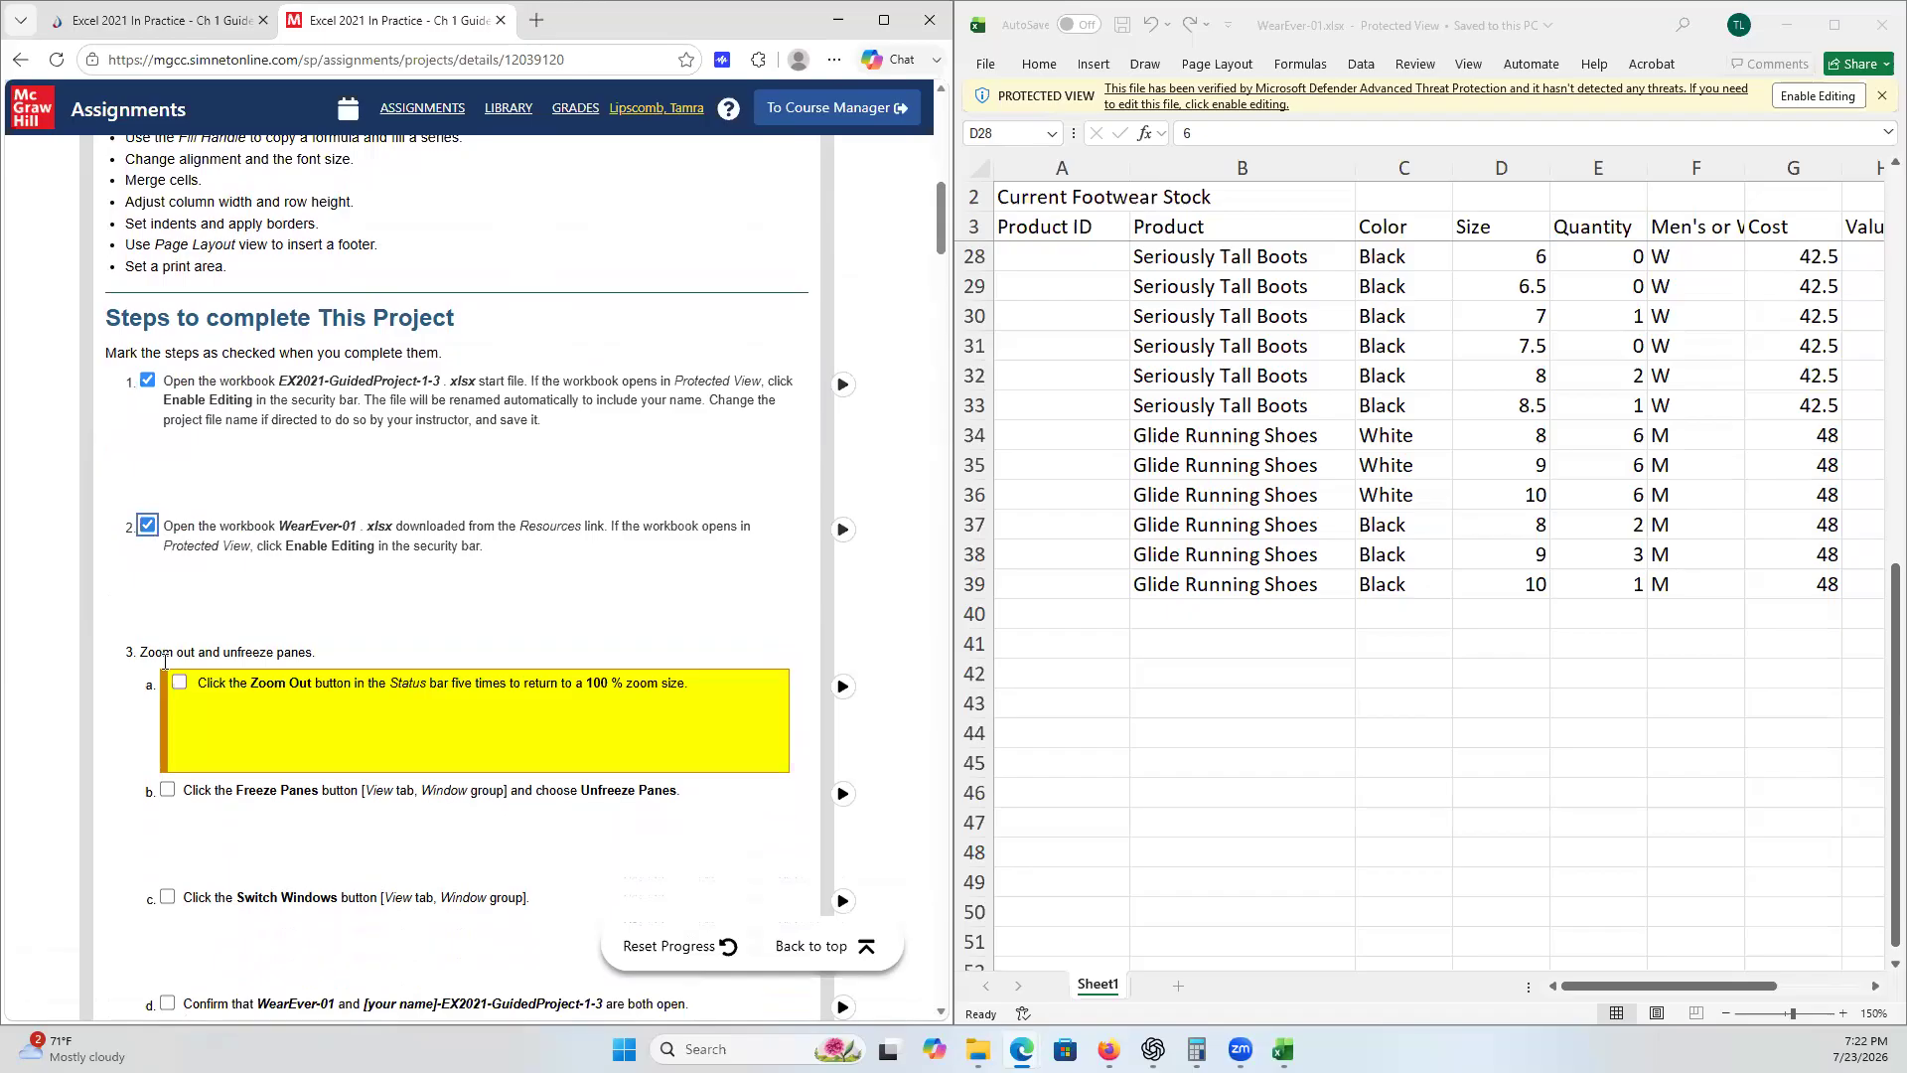
pyautogui.click(148, 525)
pyautogui.click(148, 382)
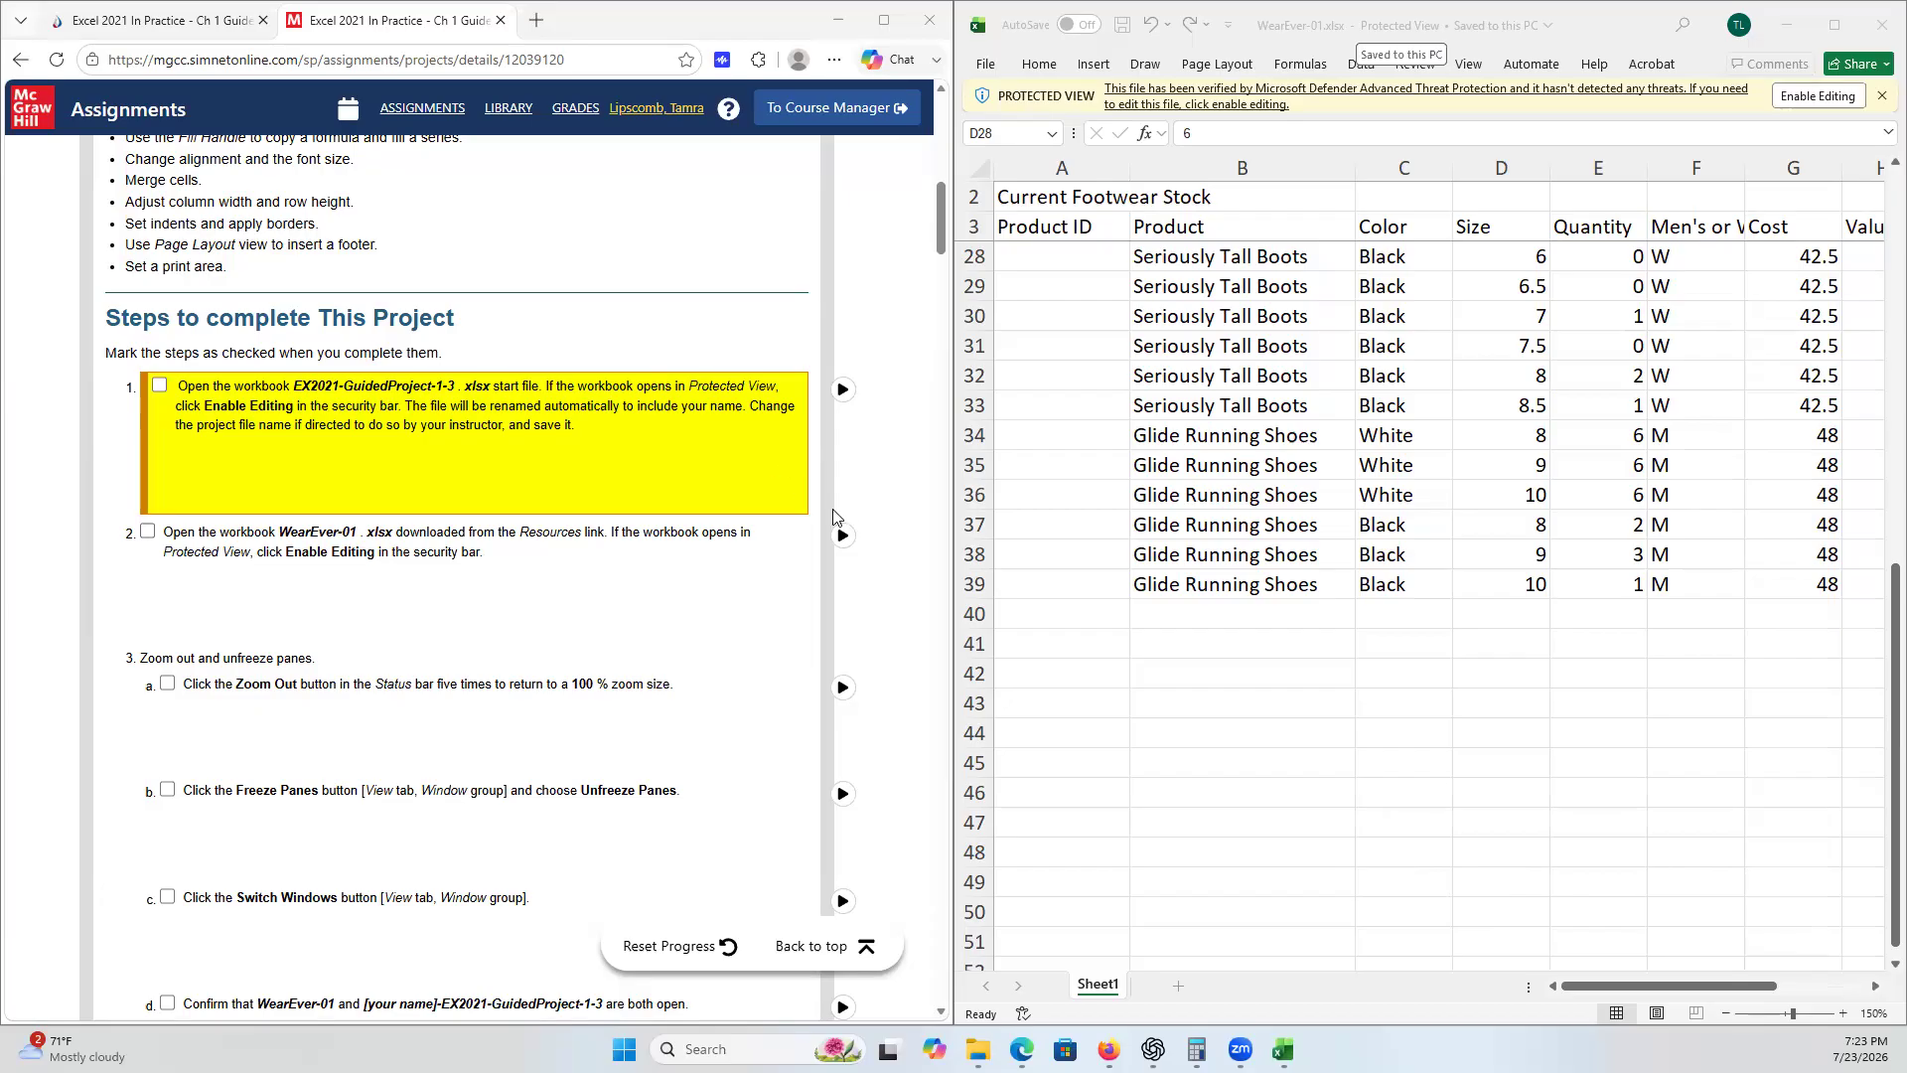
pyautogui.click(147, 532)
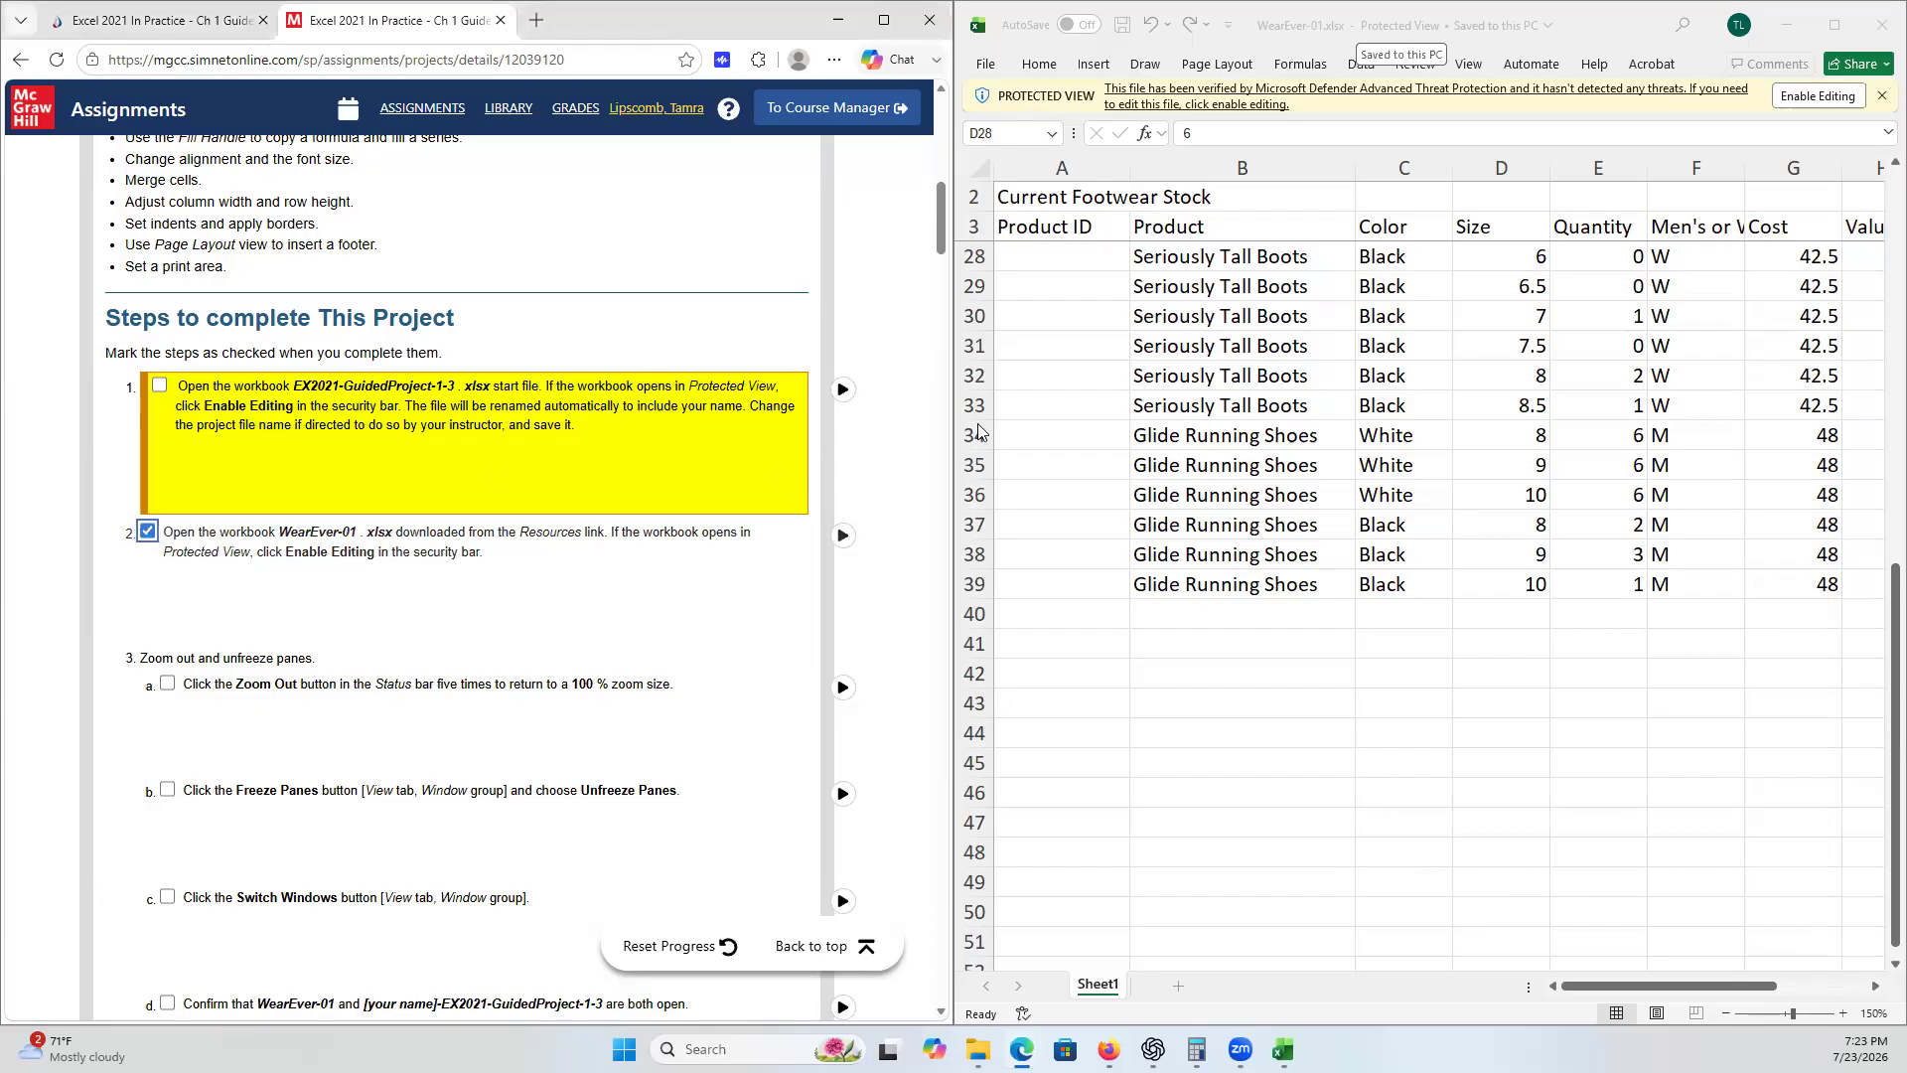
# - Switch to the Guided Project 1-3 workbook window and tick step 1 of the checklist
pyautogui.click(1475, 68)
pyautogui.click(1475, 65)
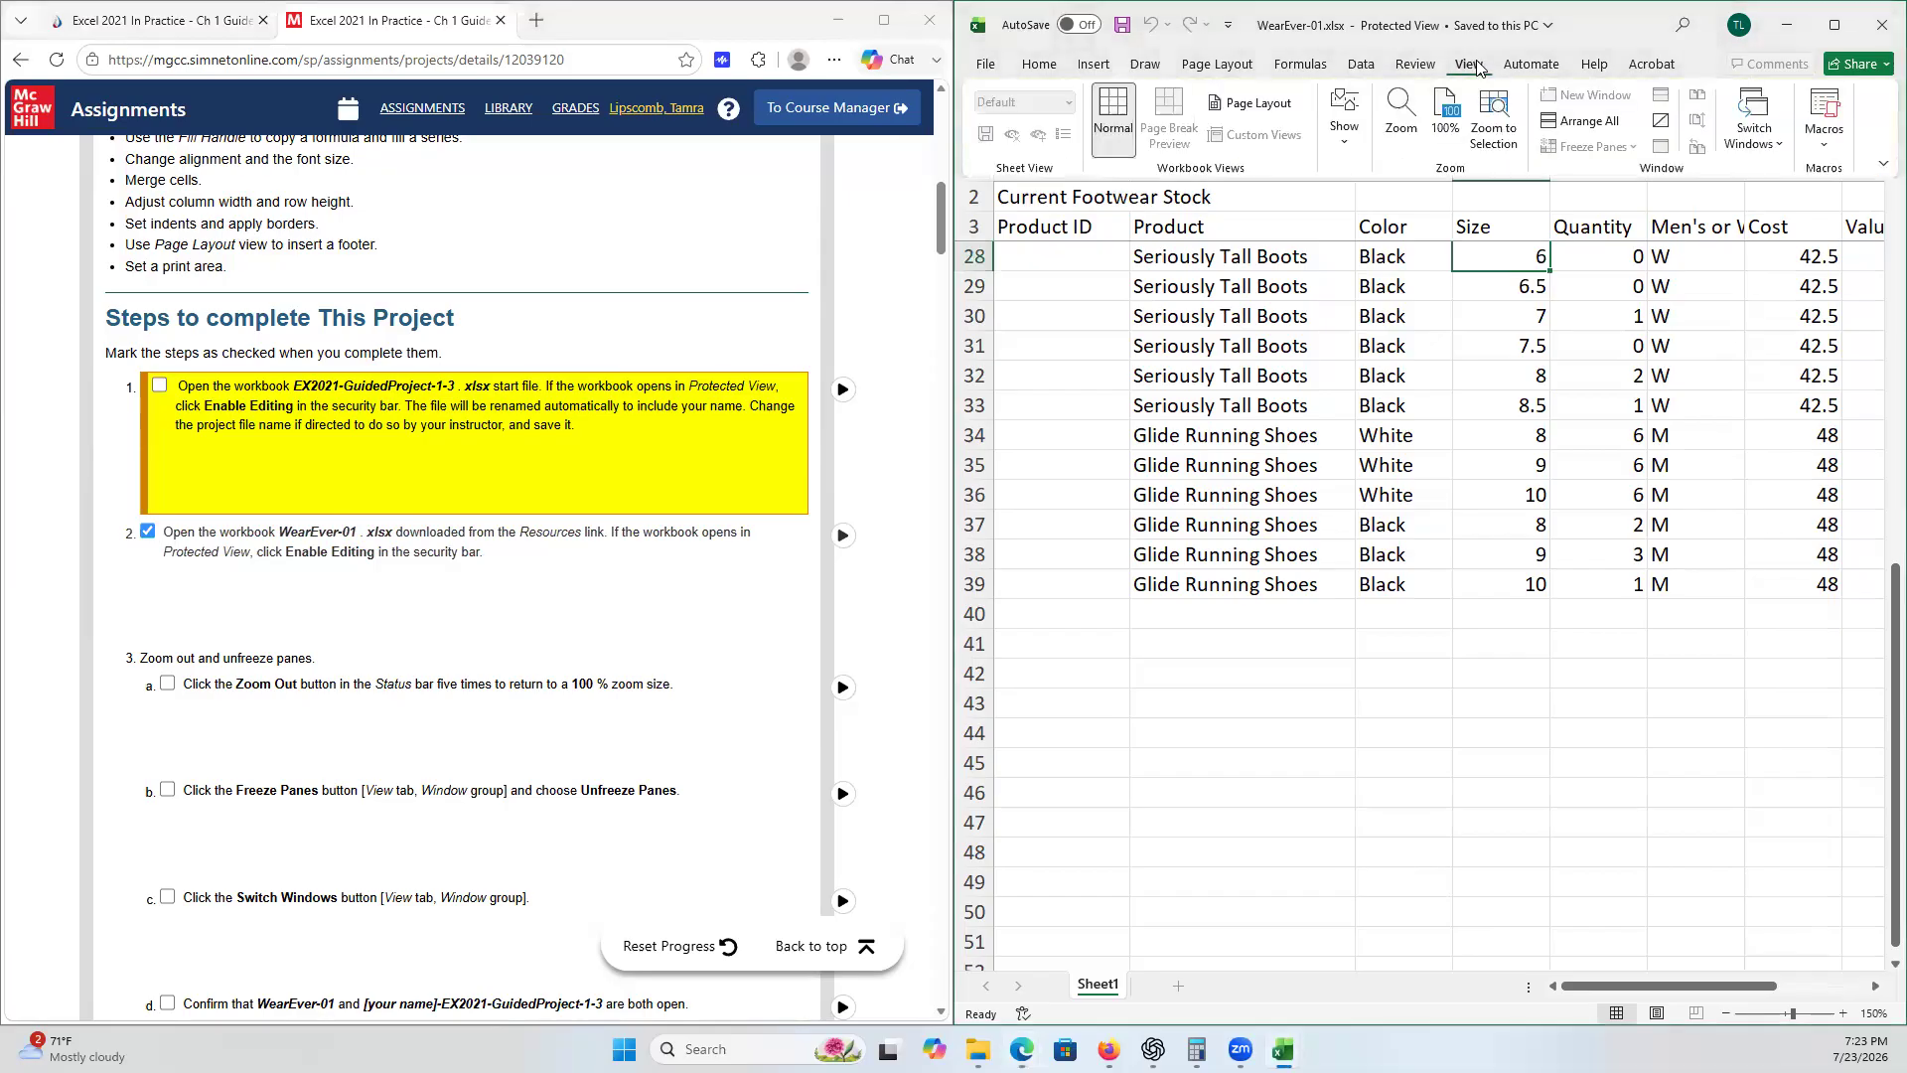
pyautogui.click(1785, 151)
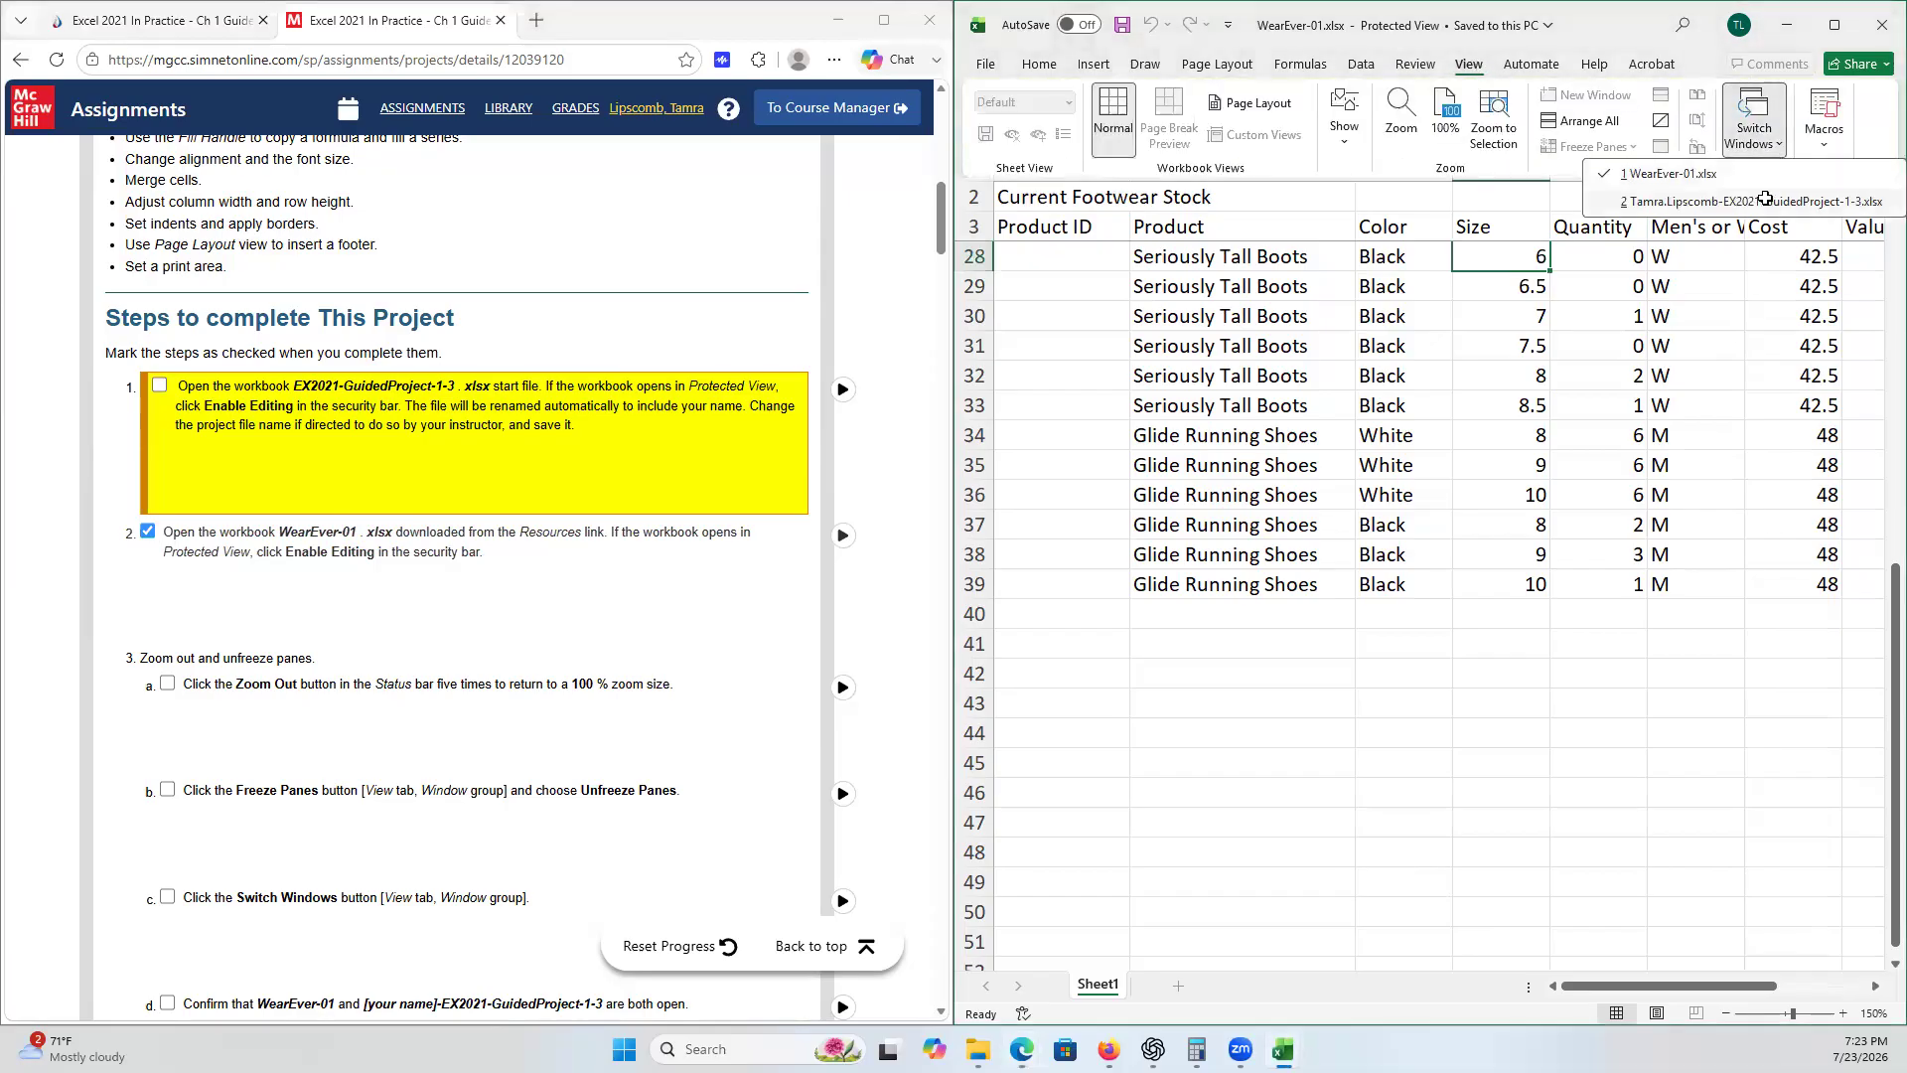
pyautogui.click(1767, 203)
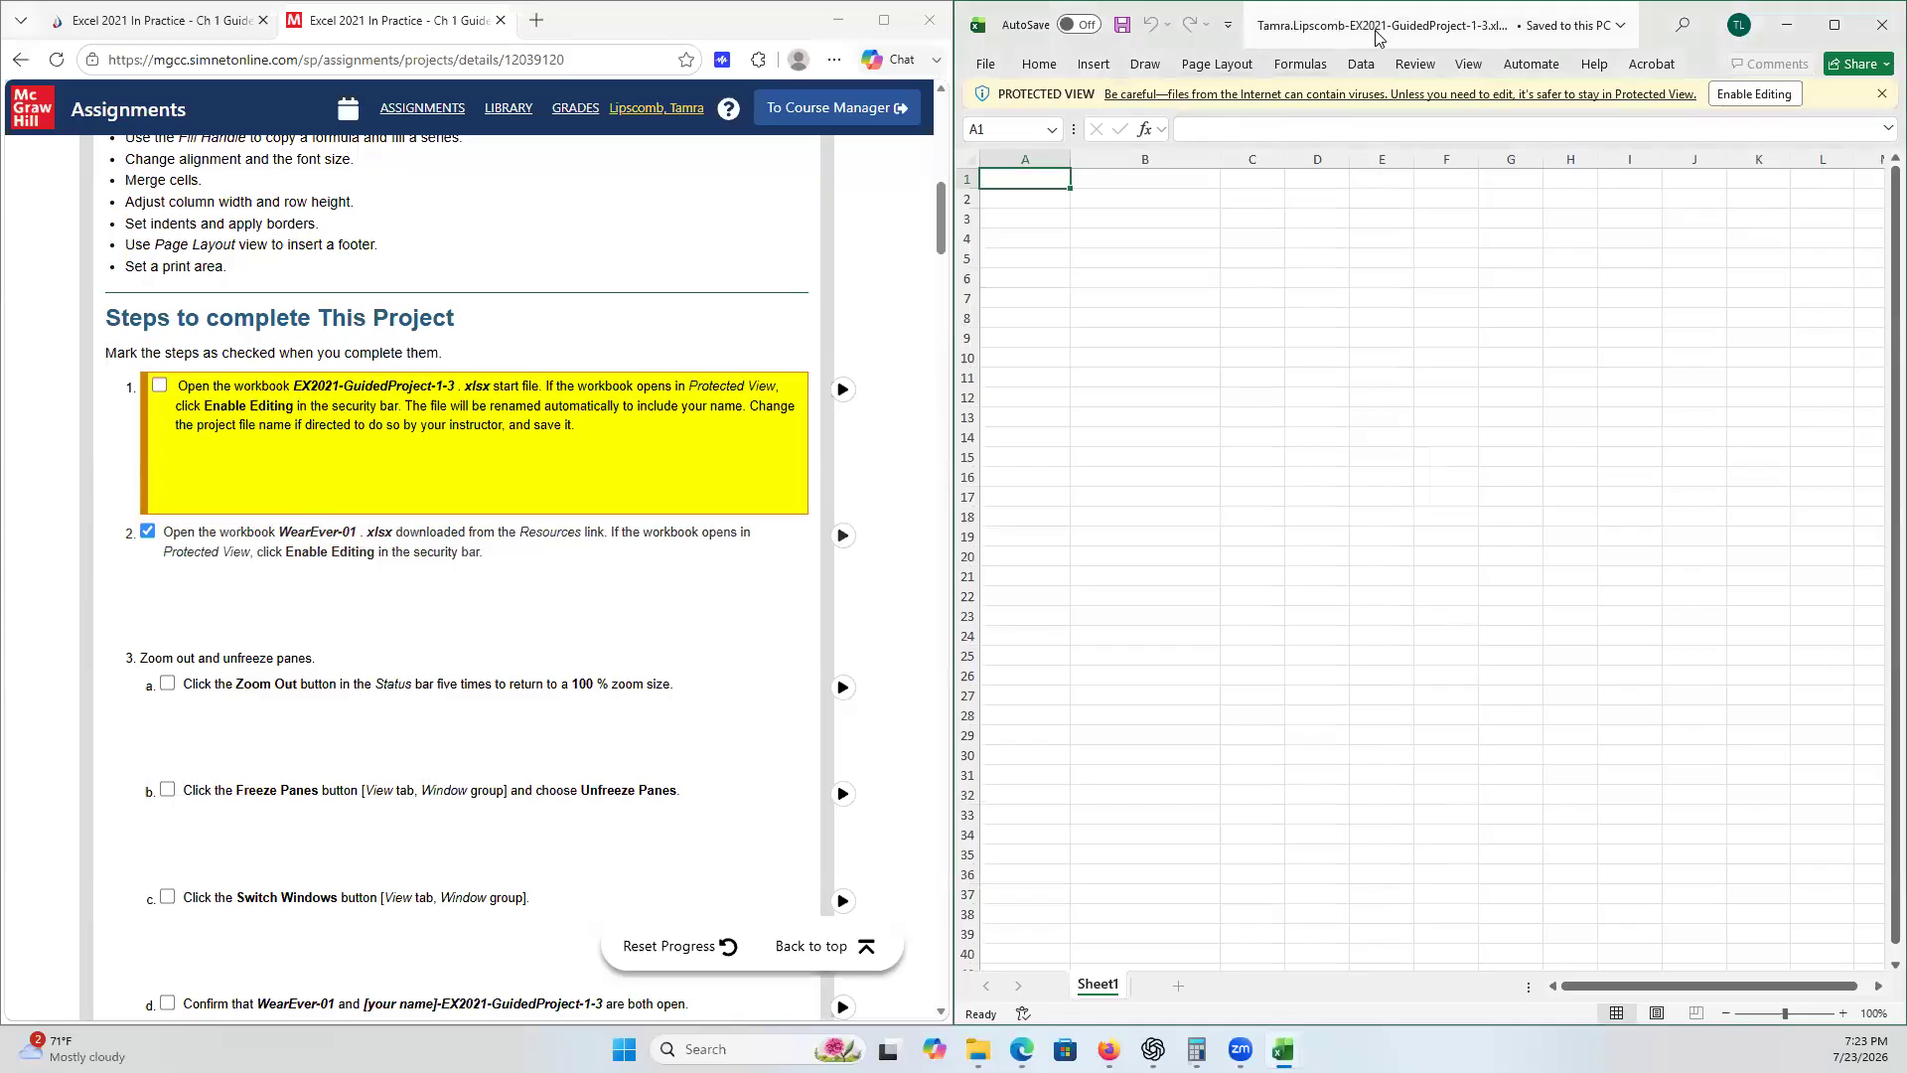
pyautogui.click(161, 386)
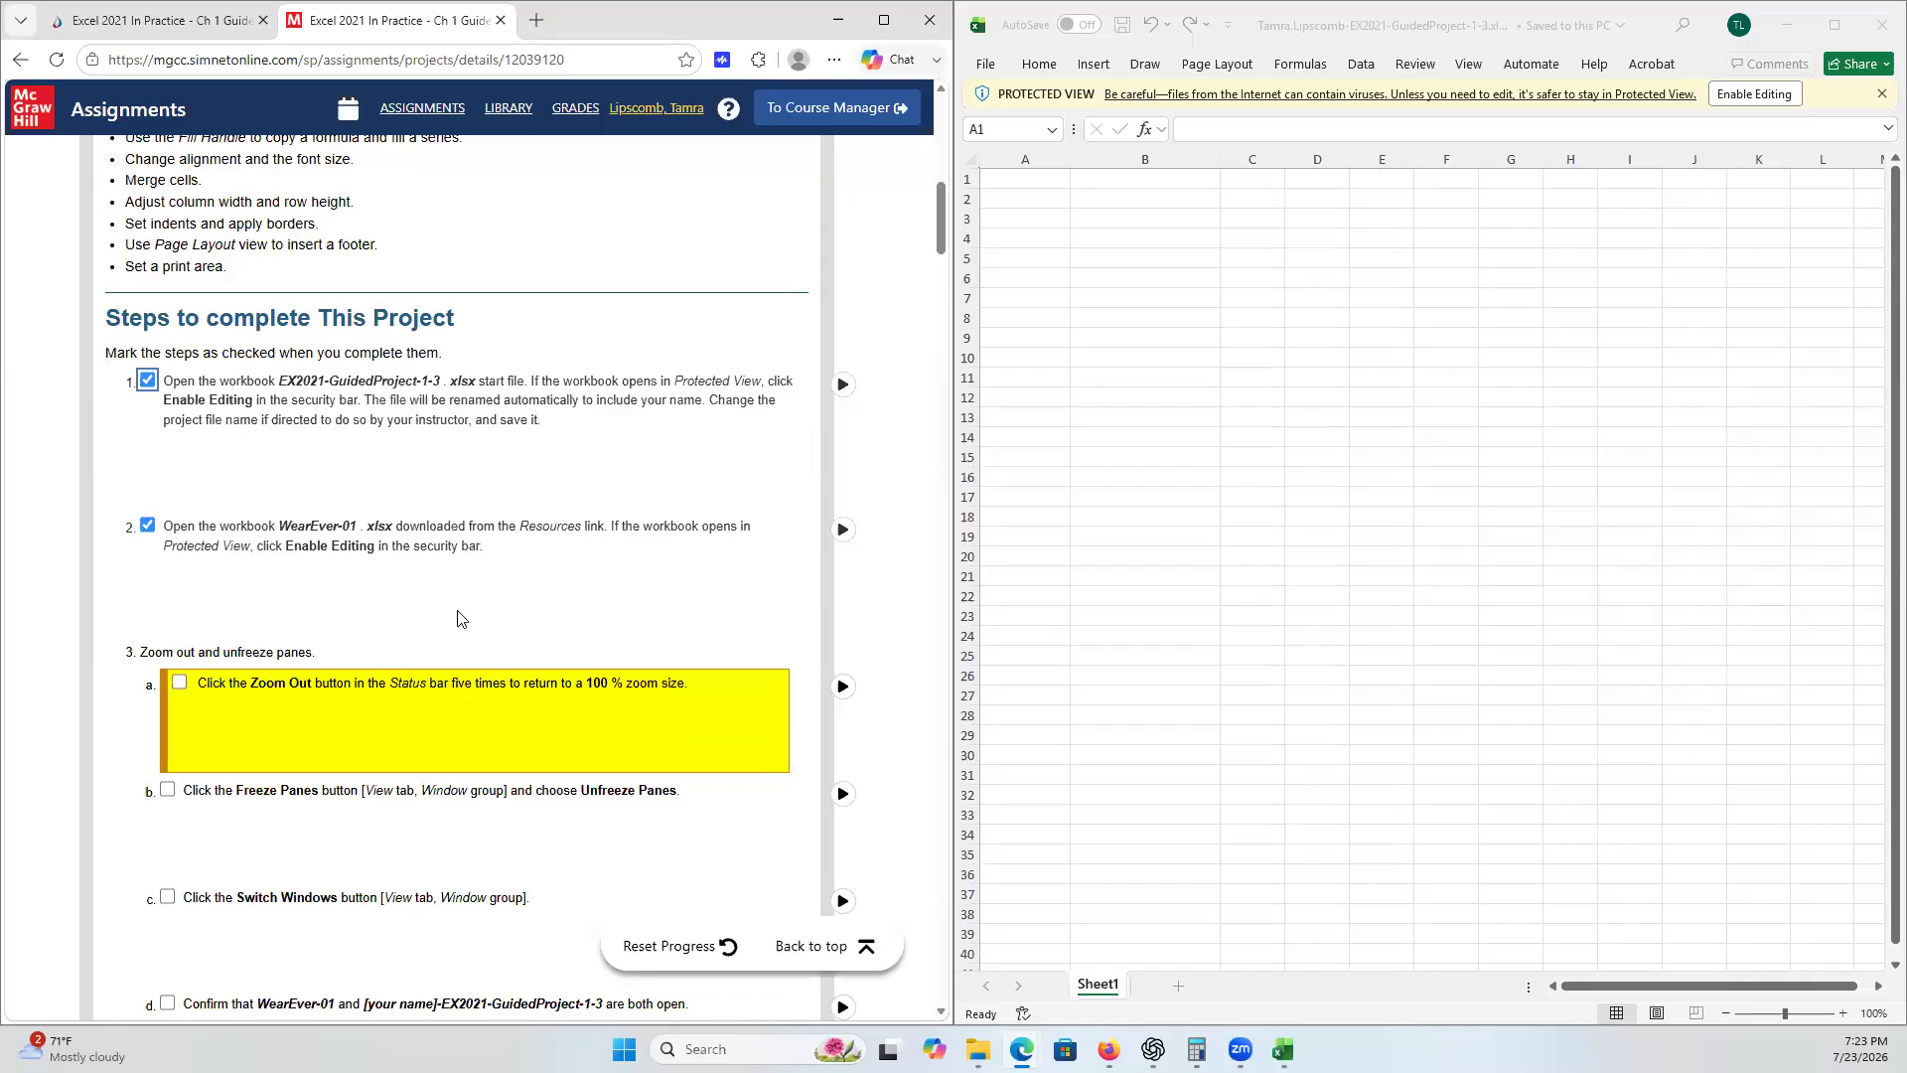
pyautogui.scroll(-1, 459, 618)
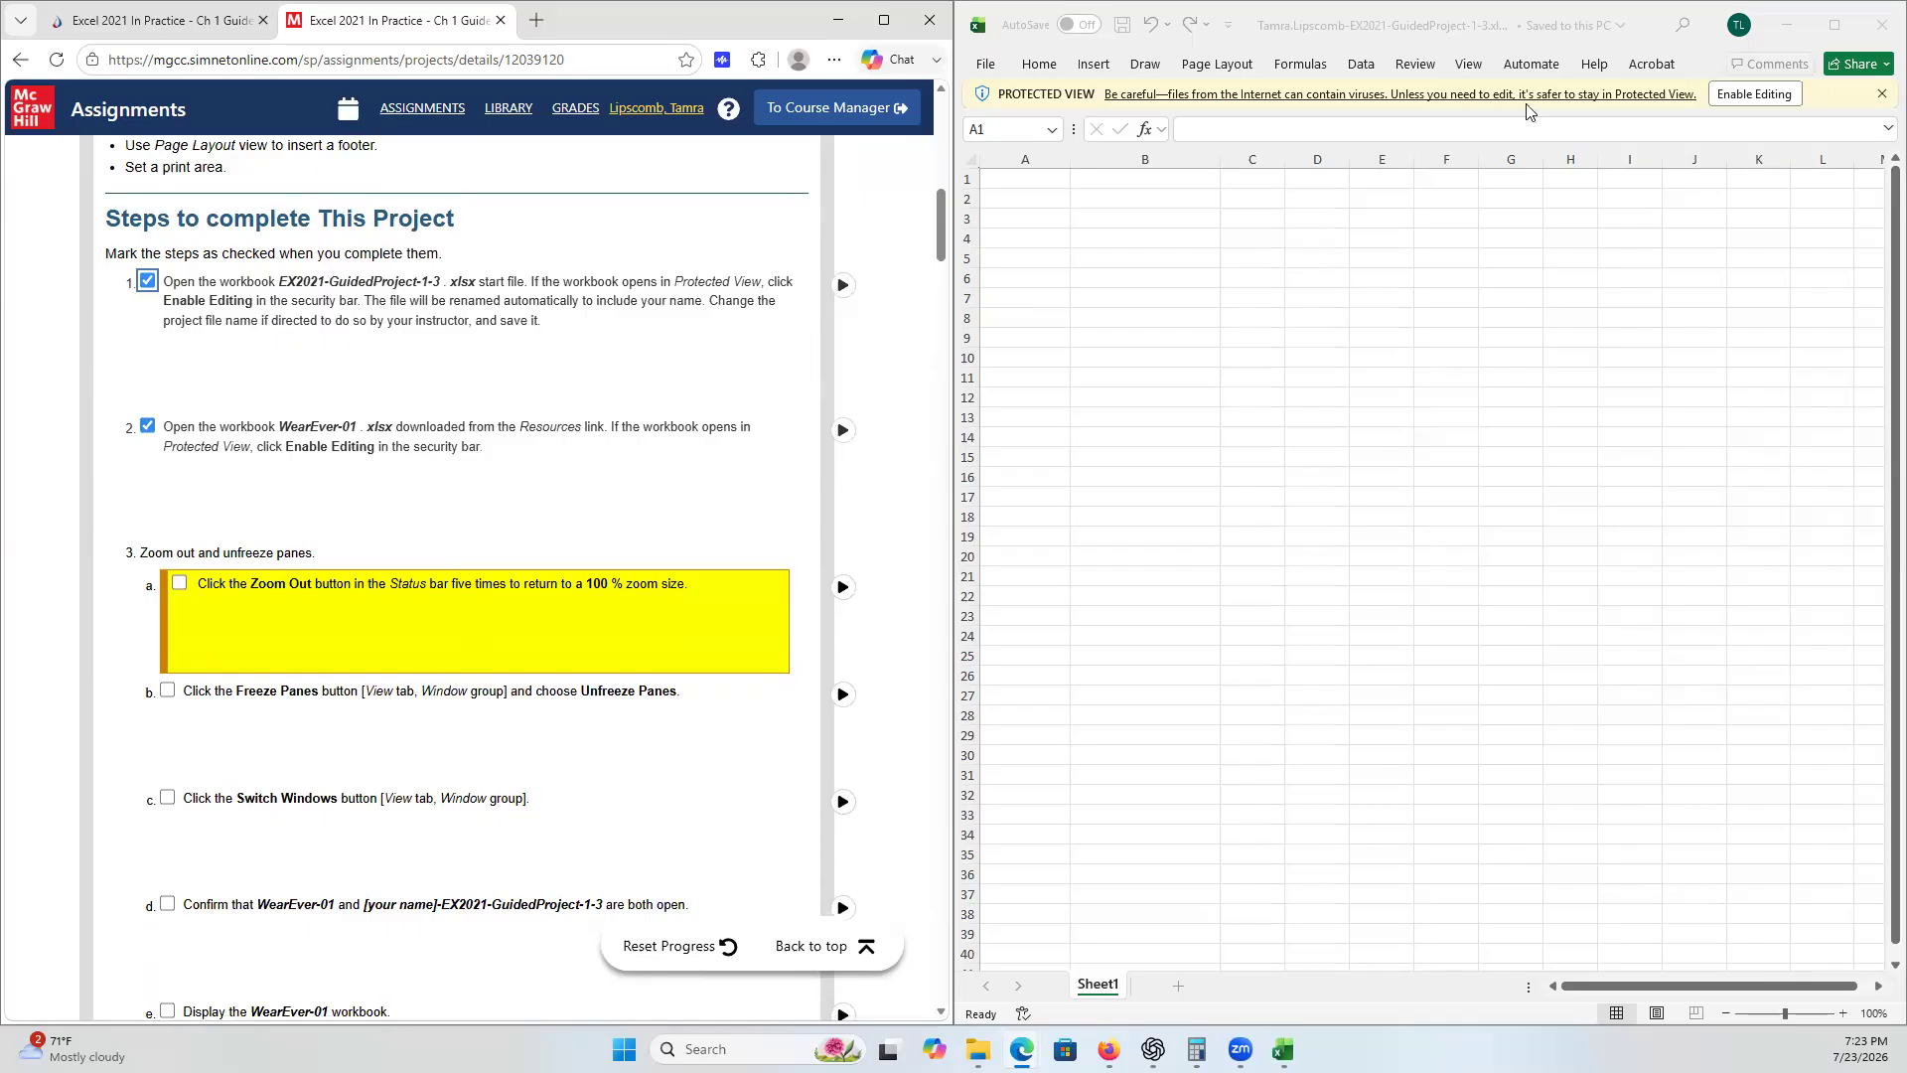
# - Switch back to the WearEver-01 workbook and enable editing in it
pyautogui.click(1472, 66)
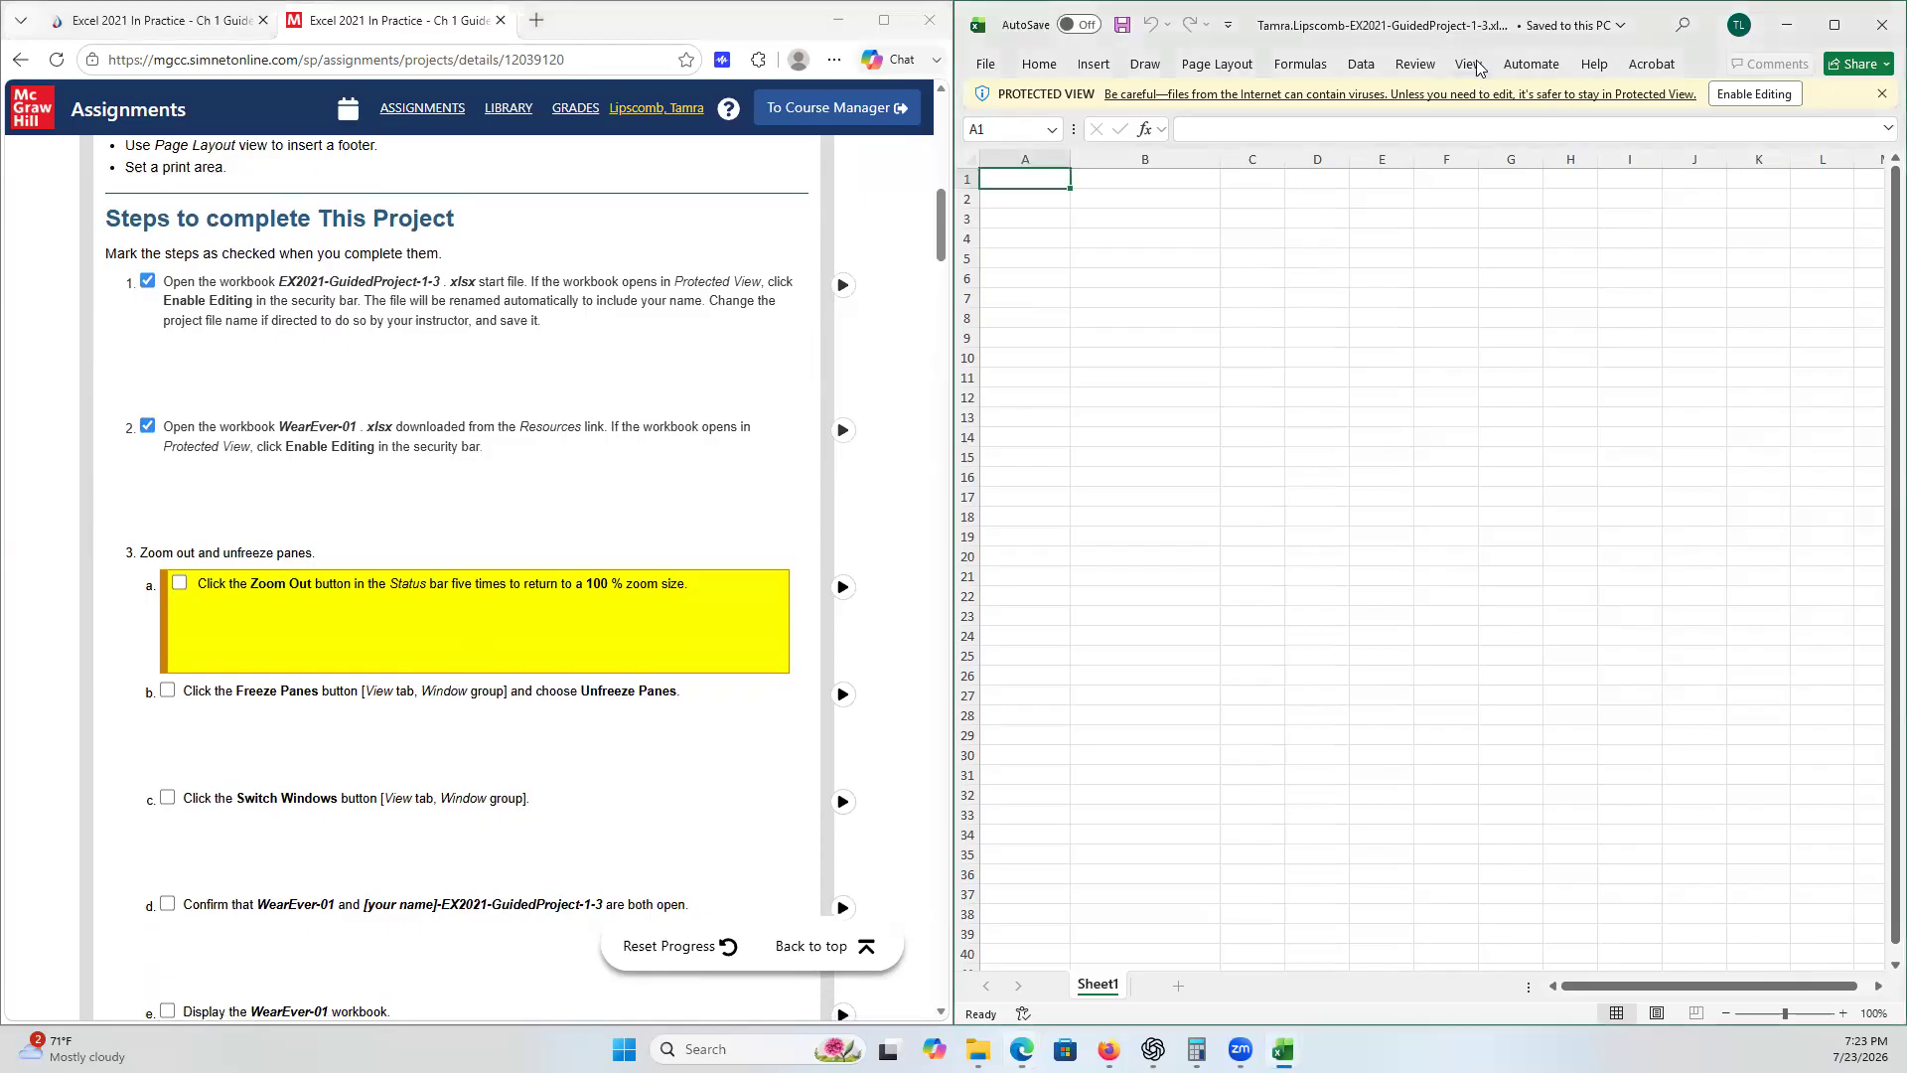
pyautogui.click(1767, 149)
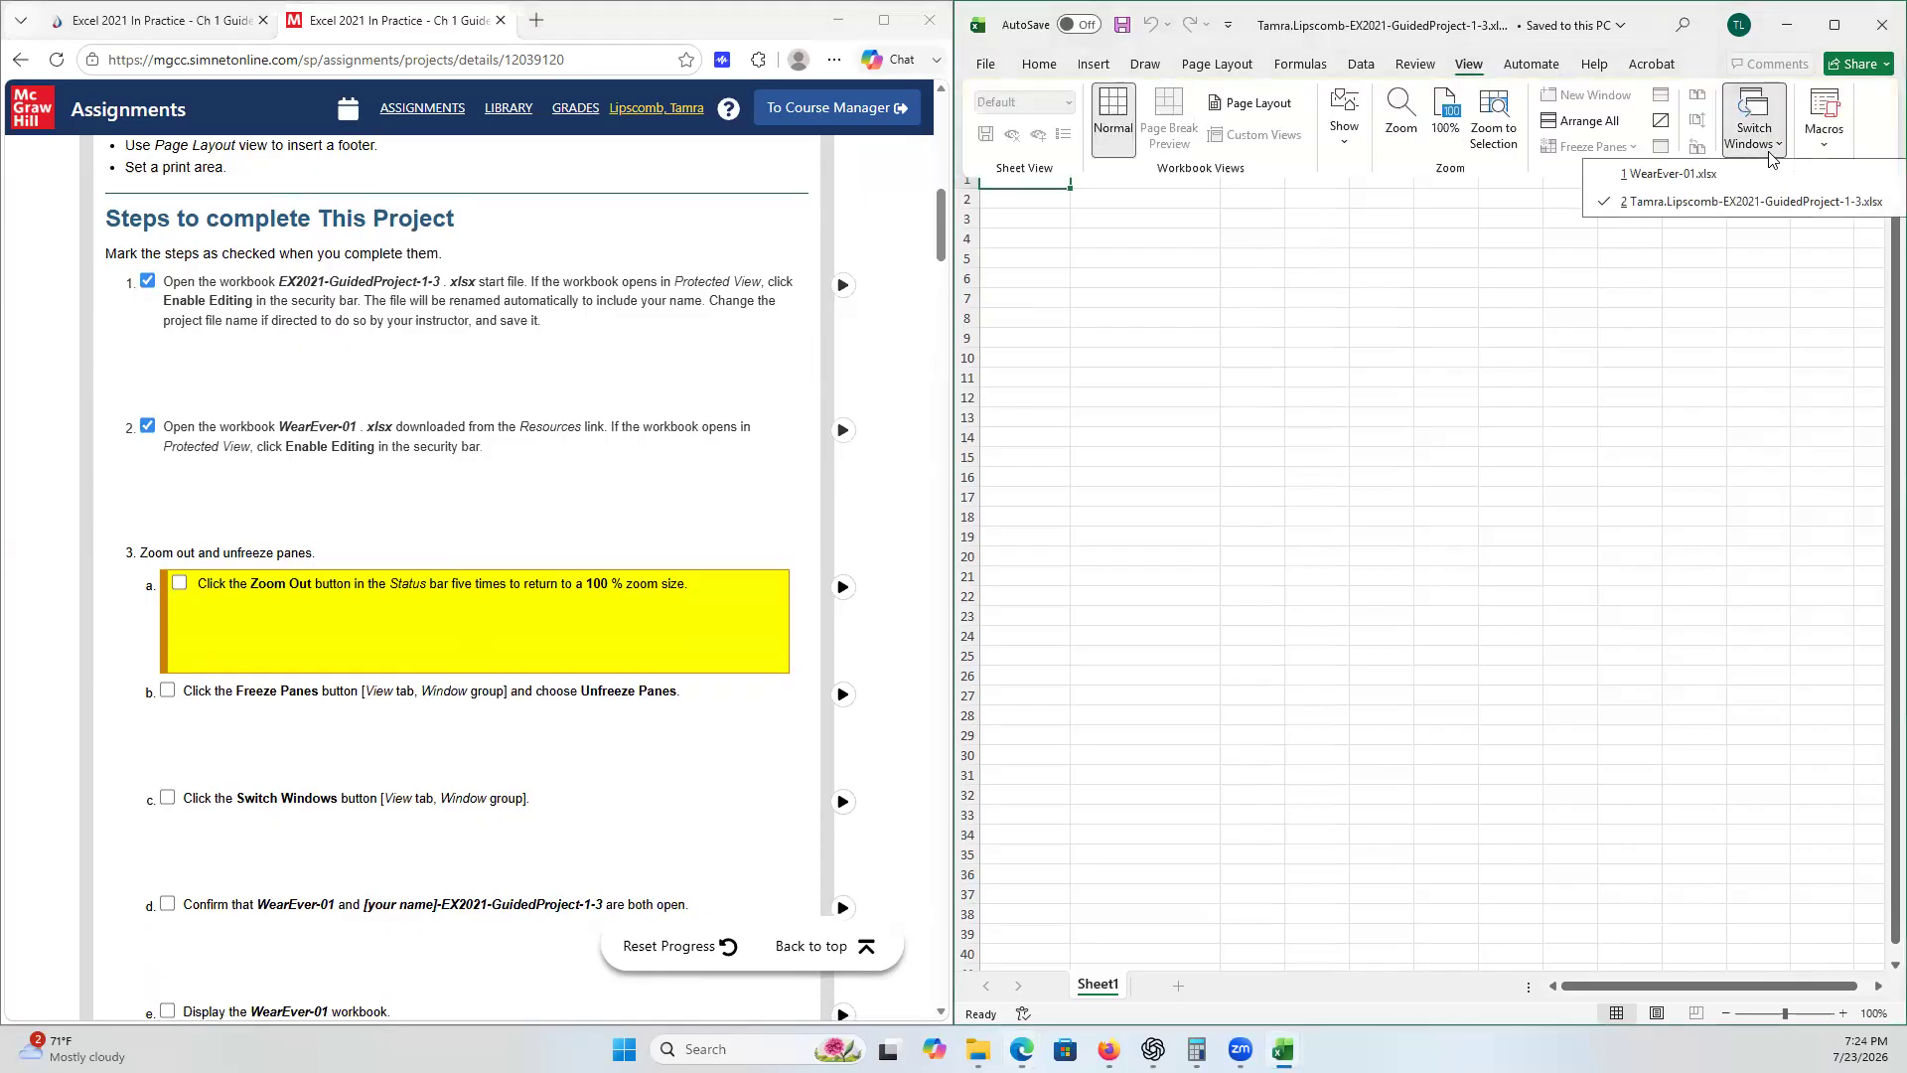
pyautogui.click(1738, 175)
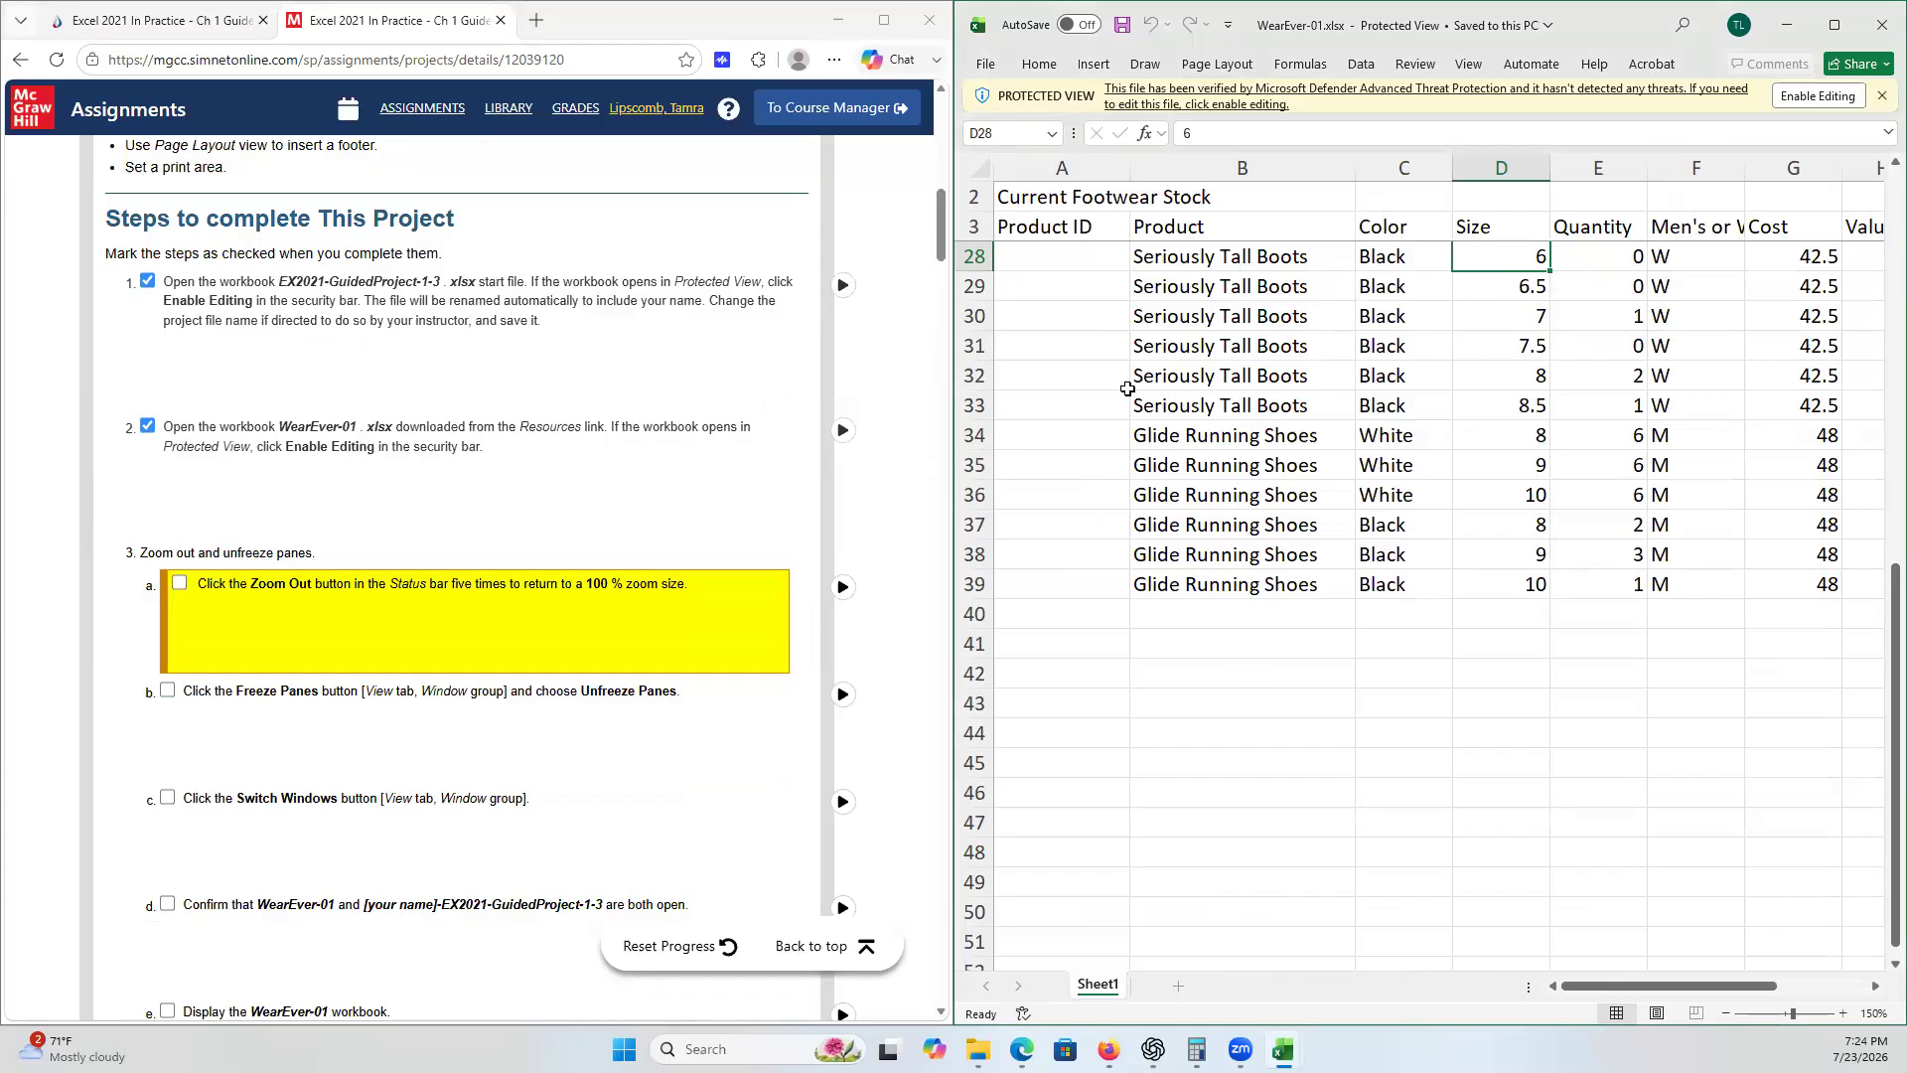
pyautogui.click(1818, 96)
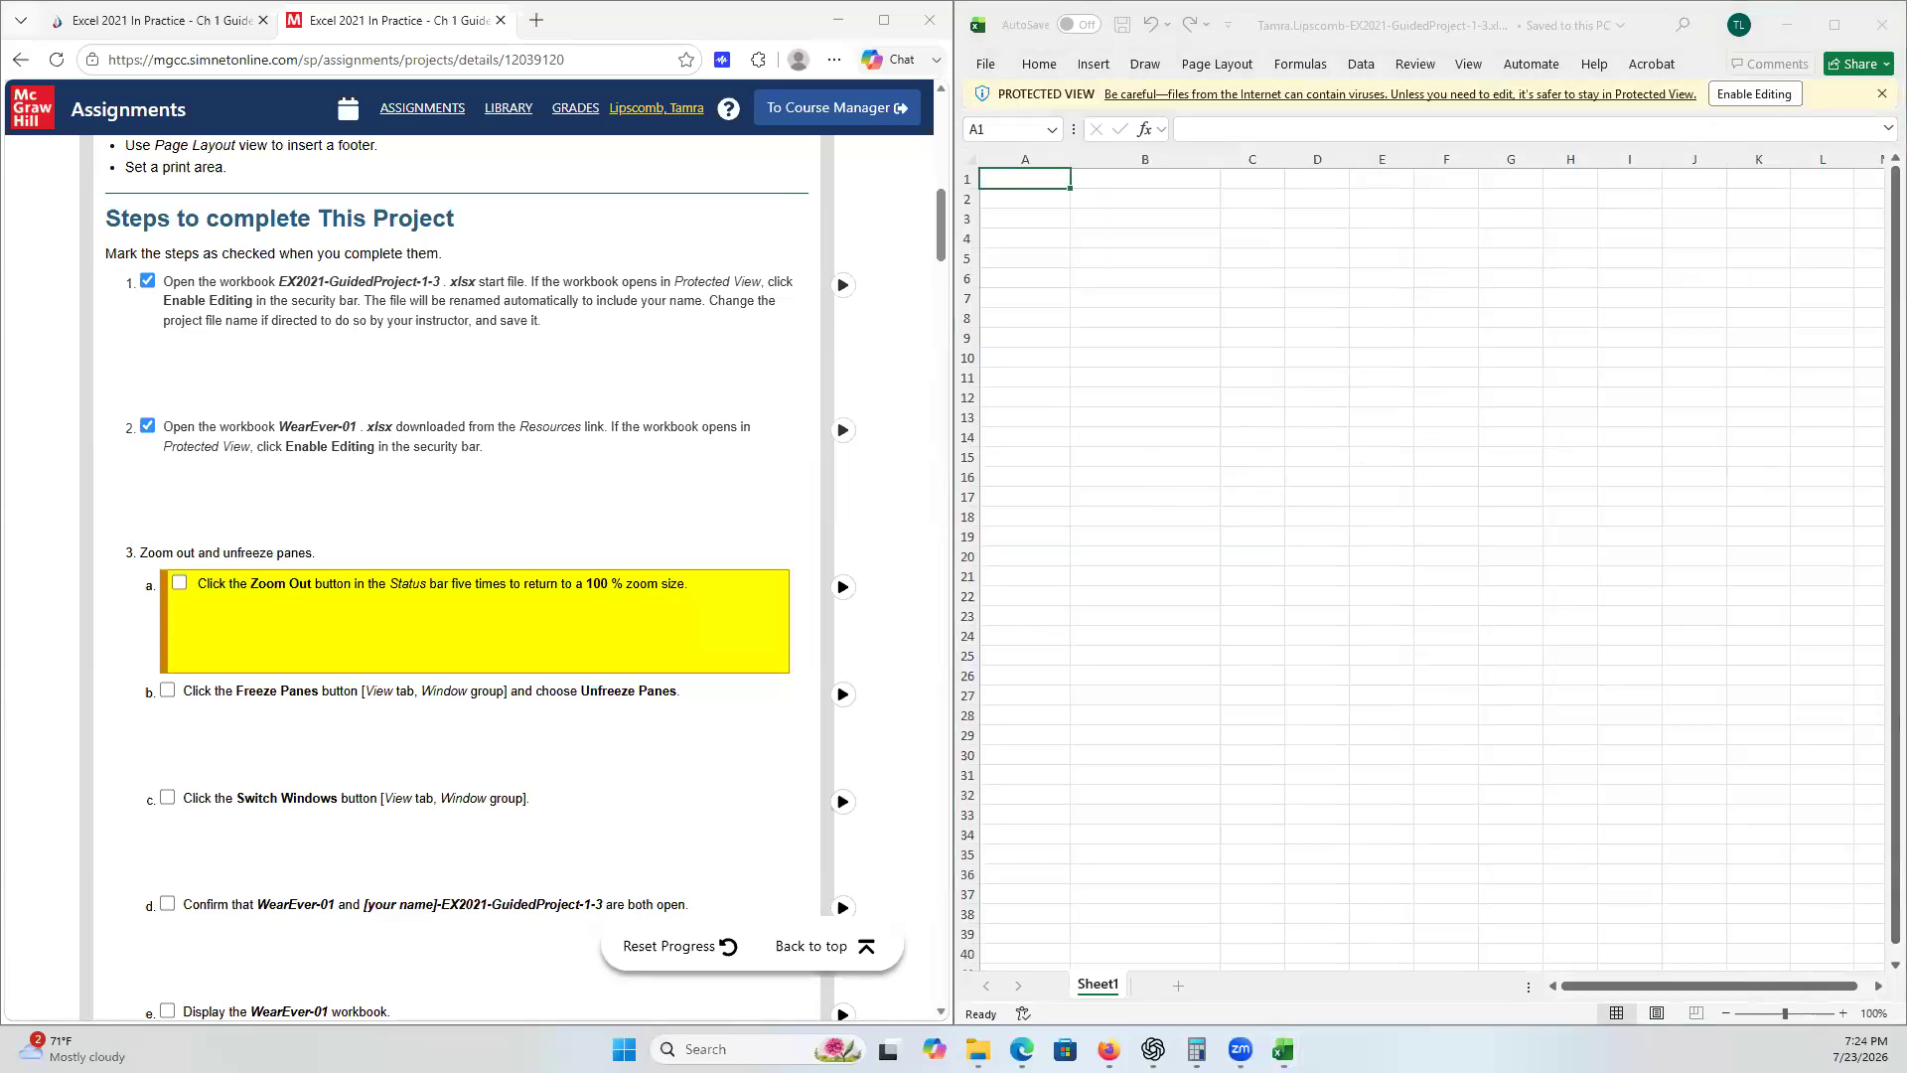
# - Enable editing in the Guided Project 1-3 workbook and snap the Excel window beside the browser
pyautogui.click(1736, 96)
pyautogui.click(1736, 96)
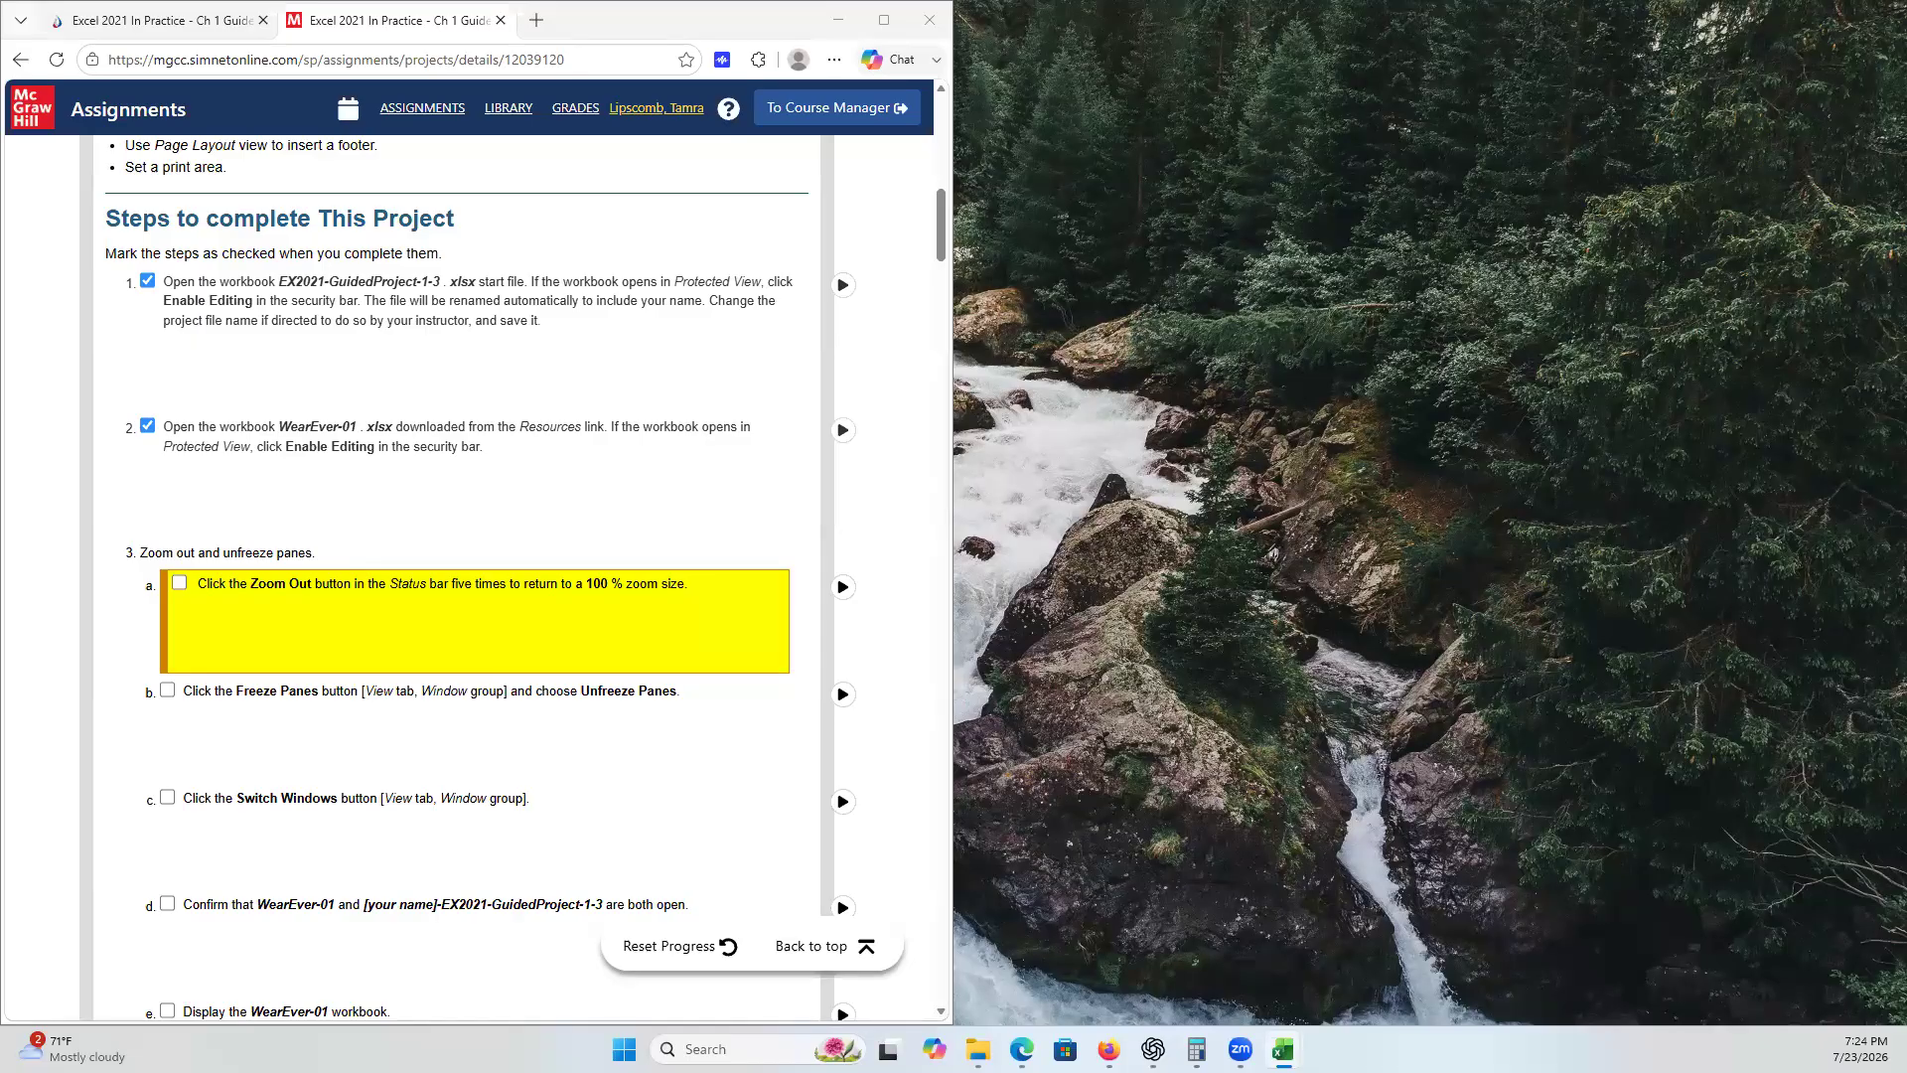
pyautogui.press('super+Right')
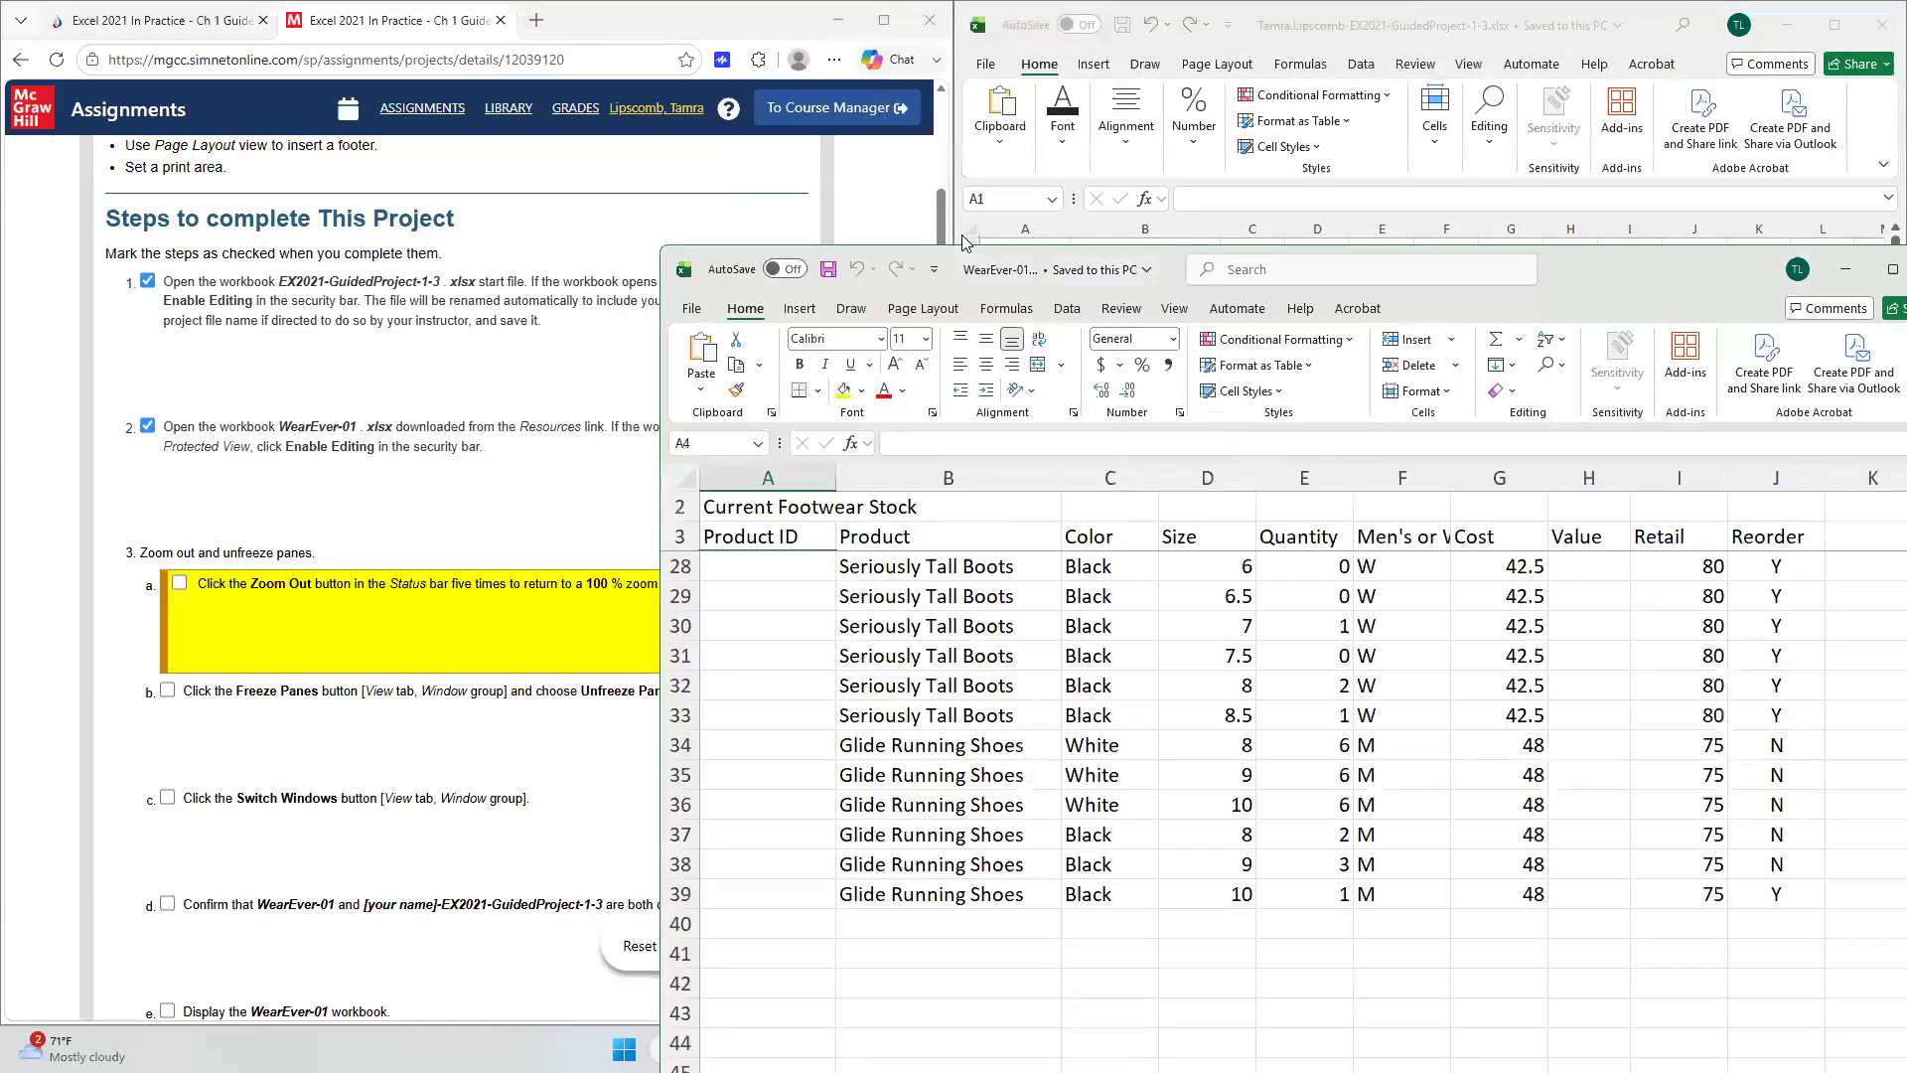
pyautogui.press('super+Right')
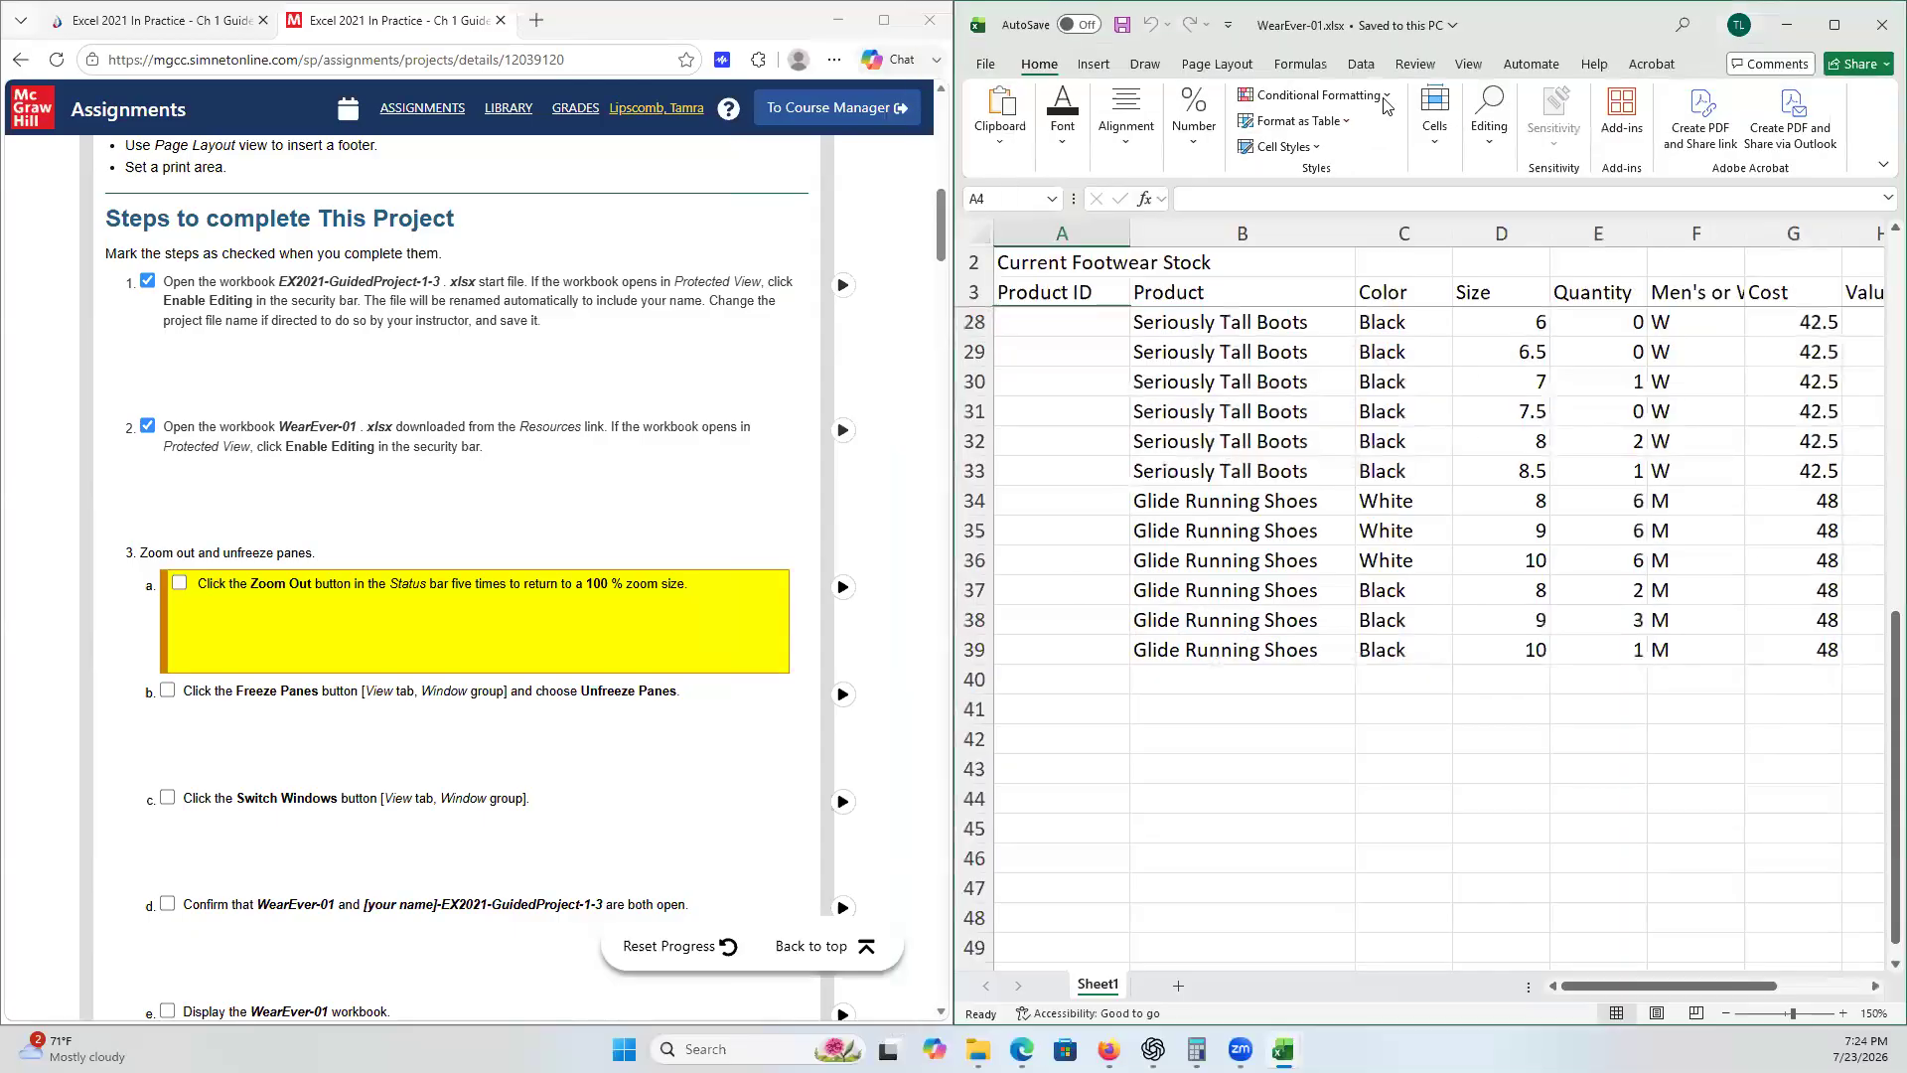
# - Switch windows to the Guided Project 1-3 workbook and back to WearEver-01
pyautogui.click(1470, 65)
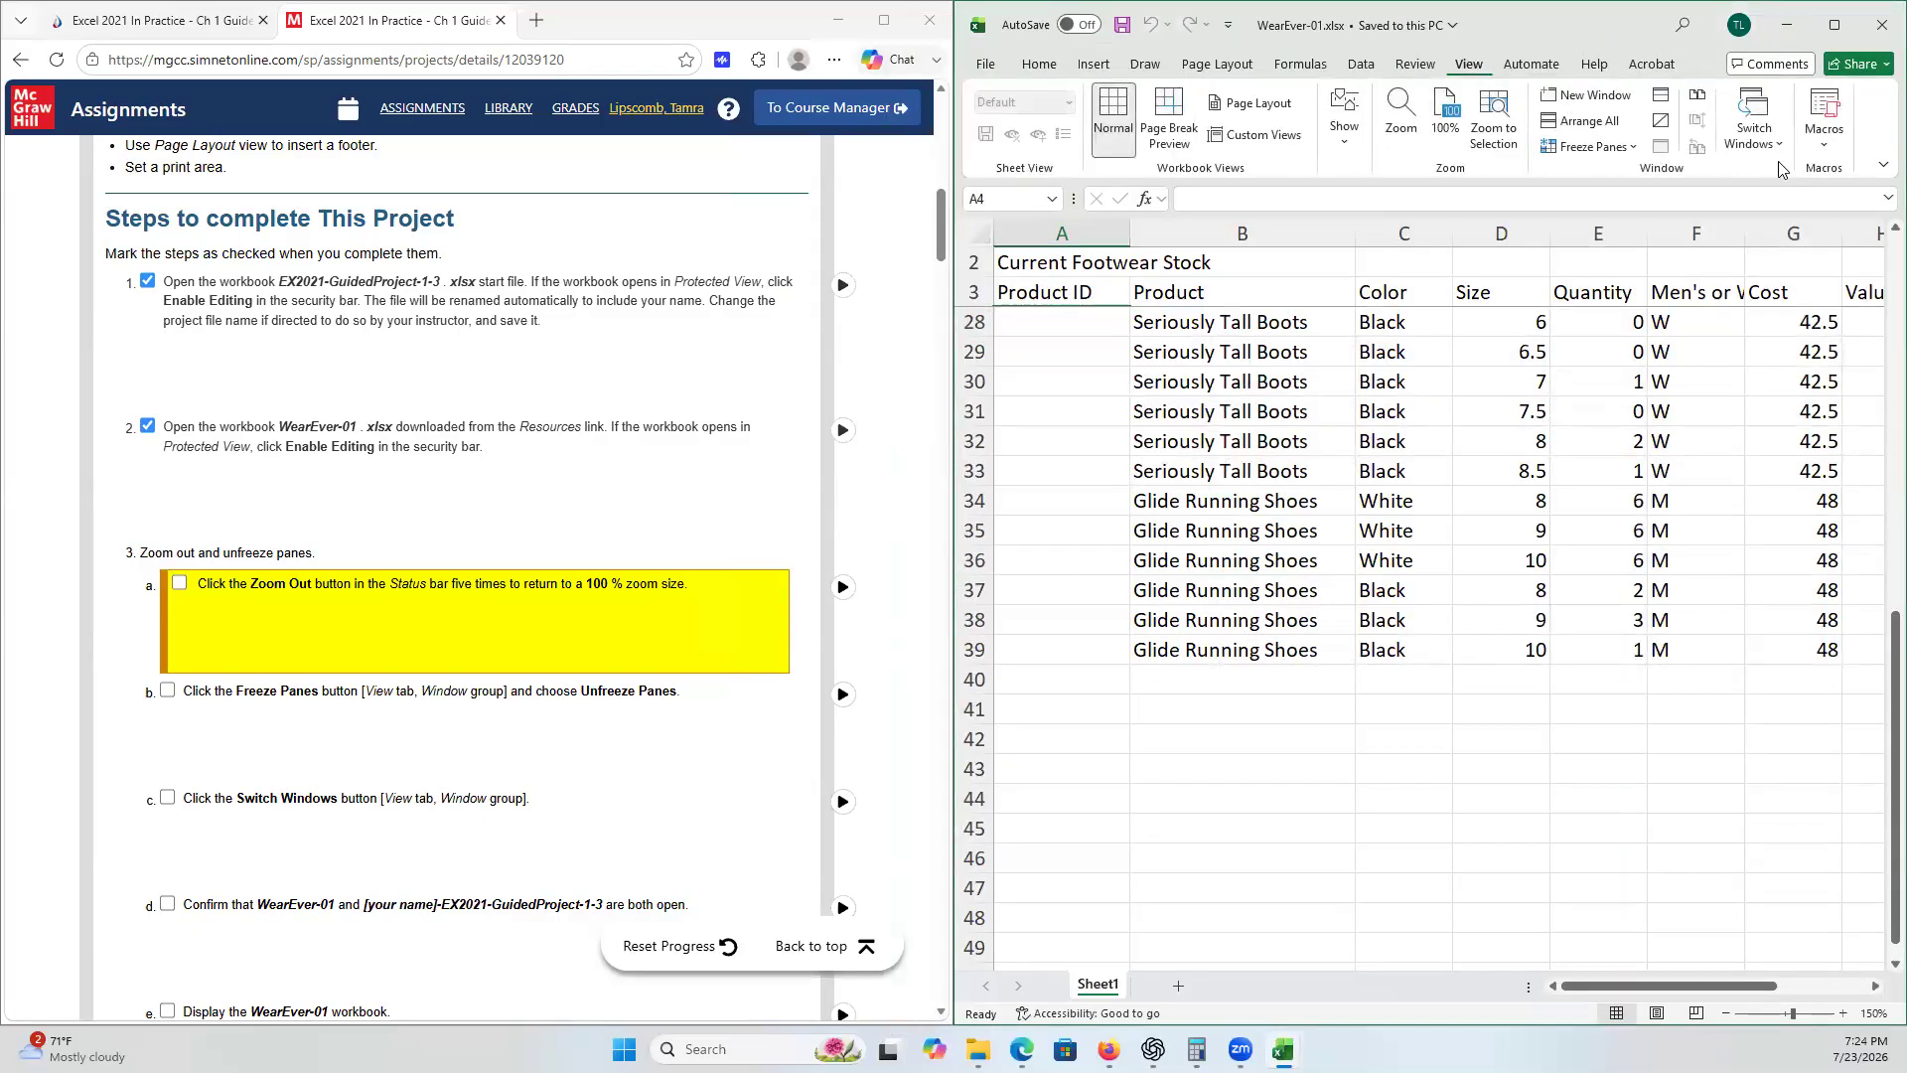
pyautogui.click(1776, 149)
pyautogui.click(1639, 164)
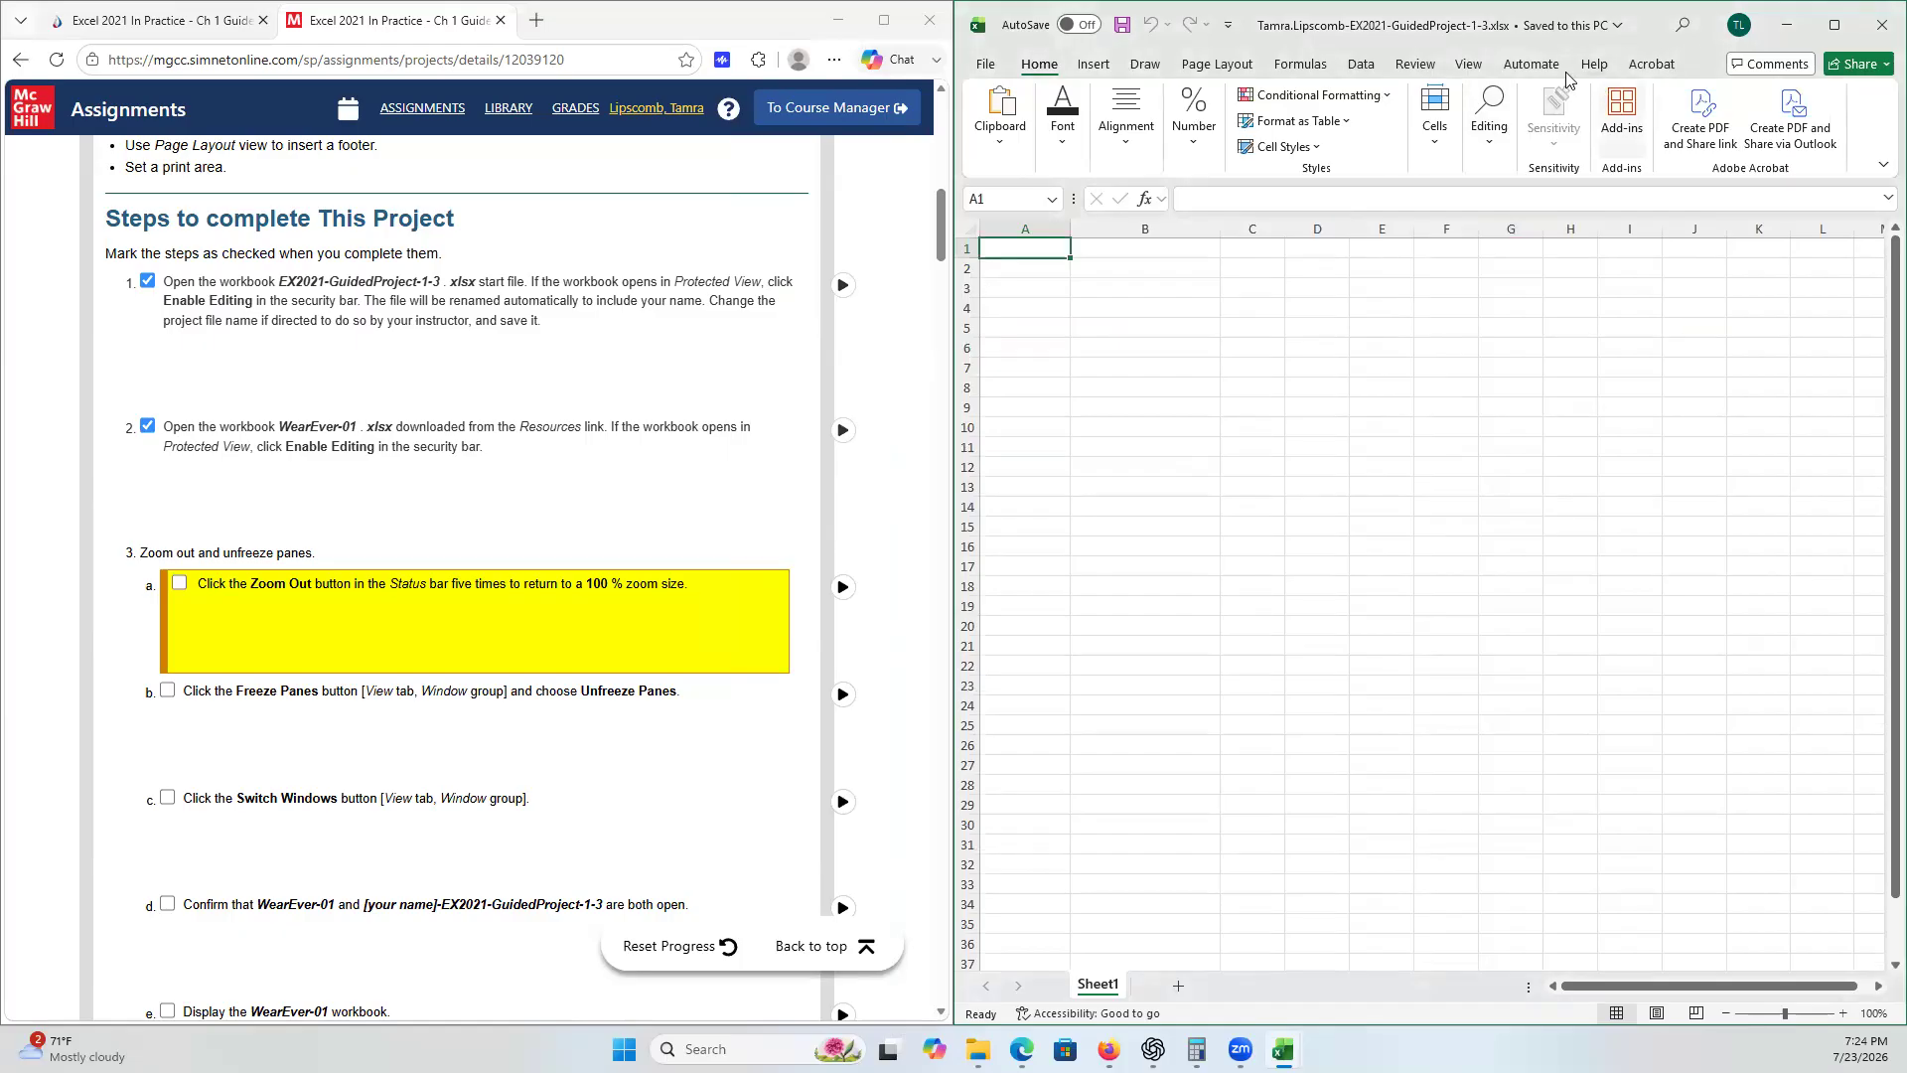
pyautogui.click(1469, 65)
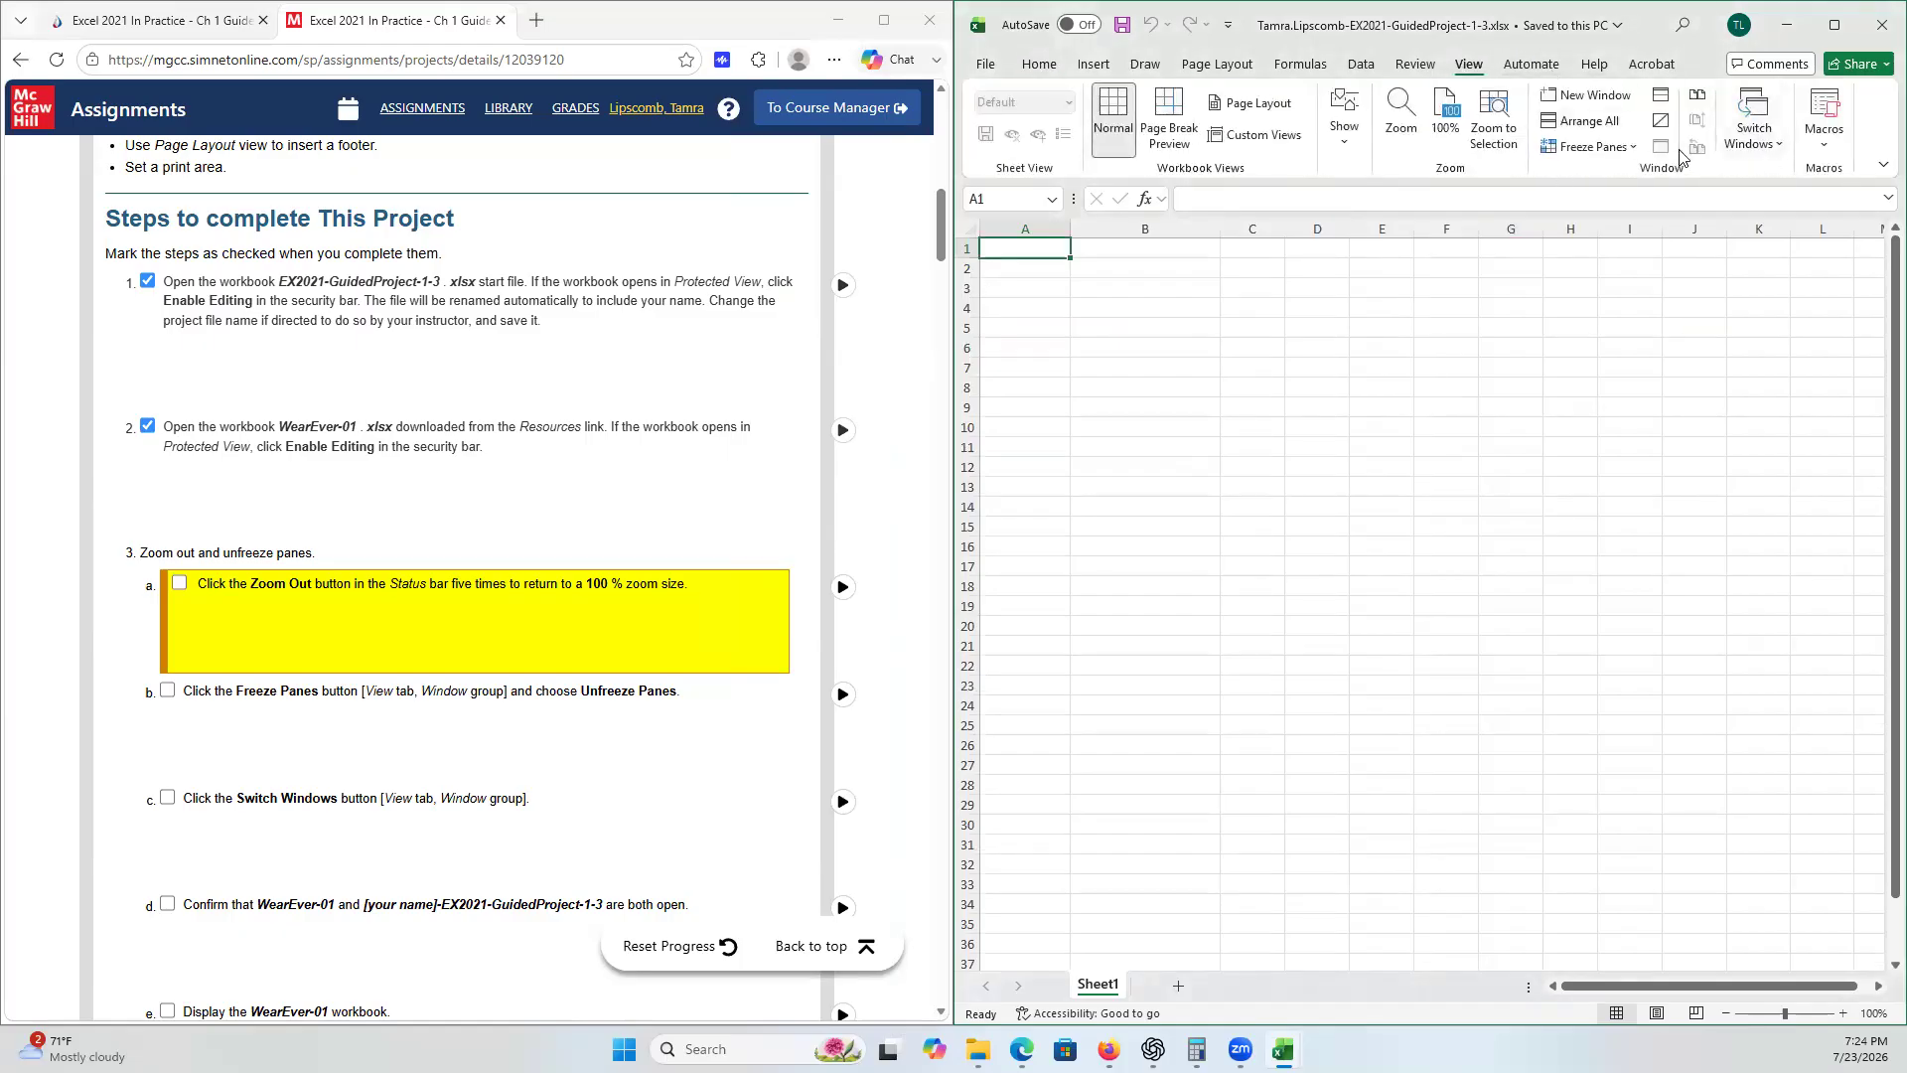
pyautogui.click(1756, 156)
pyautogui.click(1736, 201)
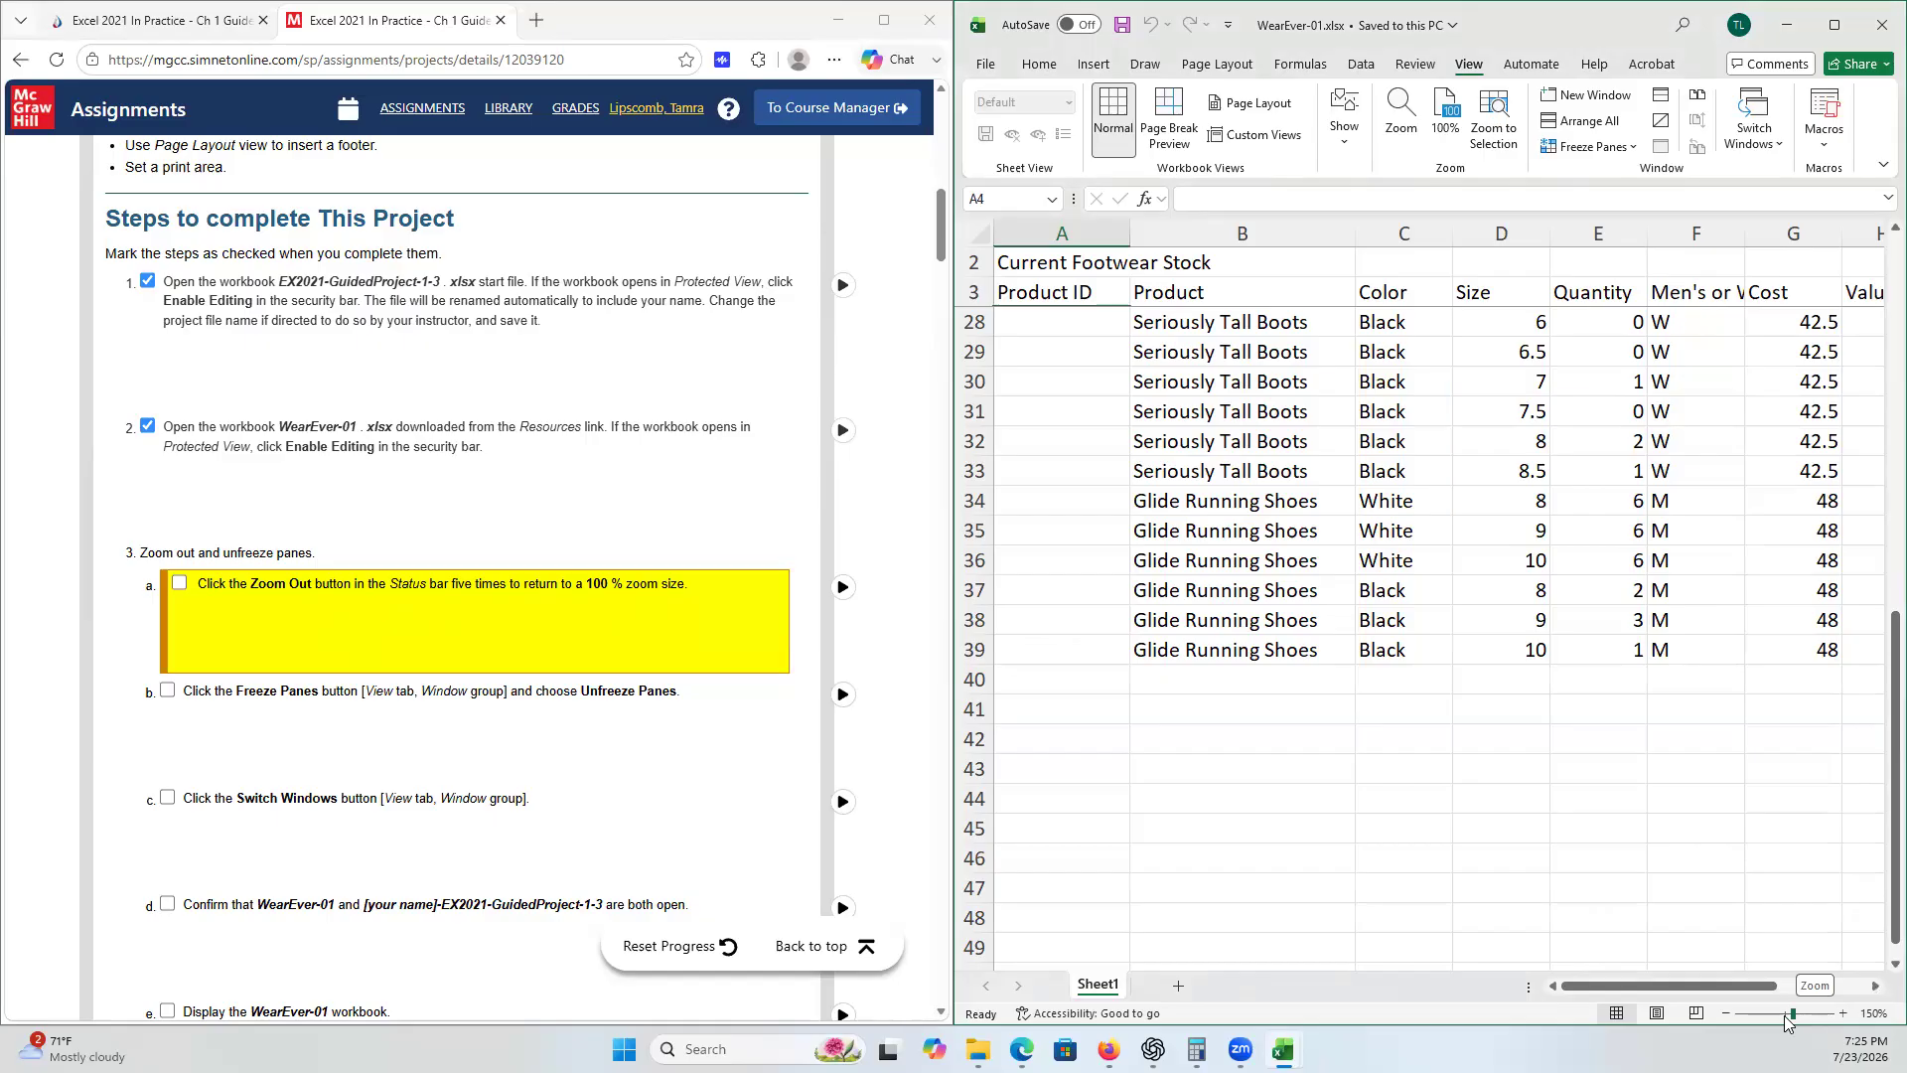
# - Zoom the WearEver-01 sheet out five times to 100% and tick step 3a of the checklist
pyautogui.click(1725, 1013)
pyautogui.click(1724, 1013)
pyautogui.click(1725, 1014)
pyautogui.click(1725, 1013)
pyautogui.click(1724, 1013)
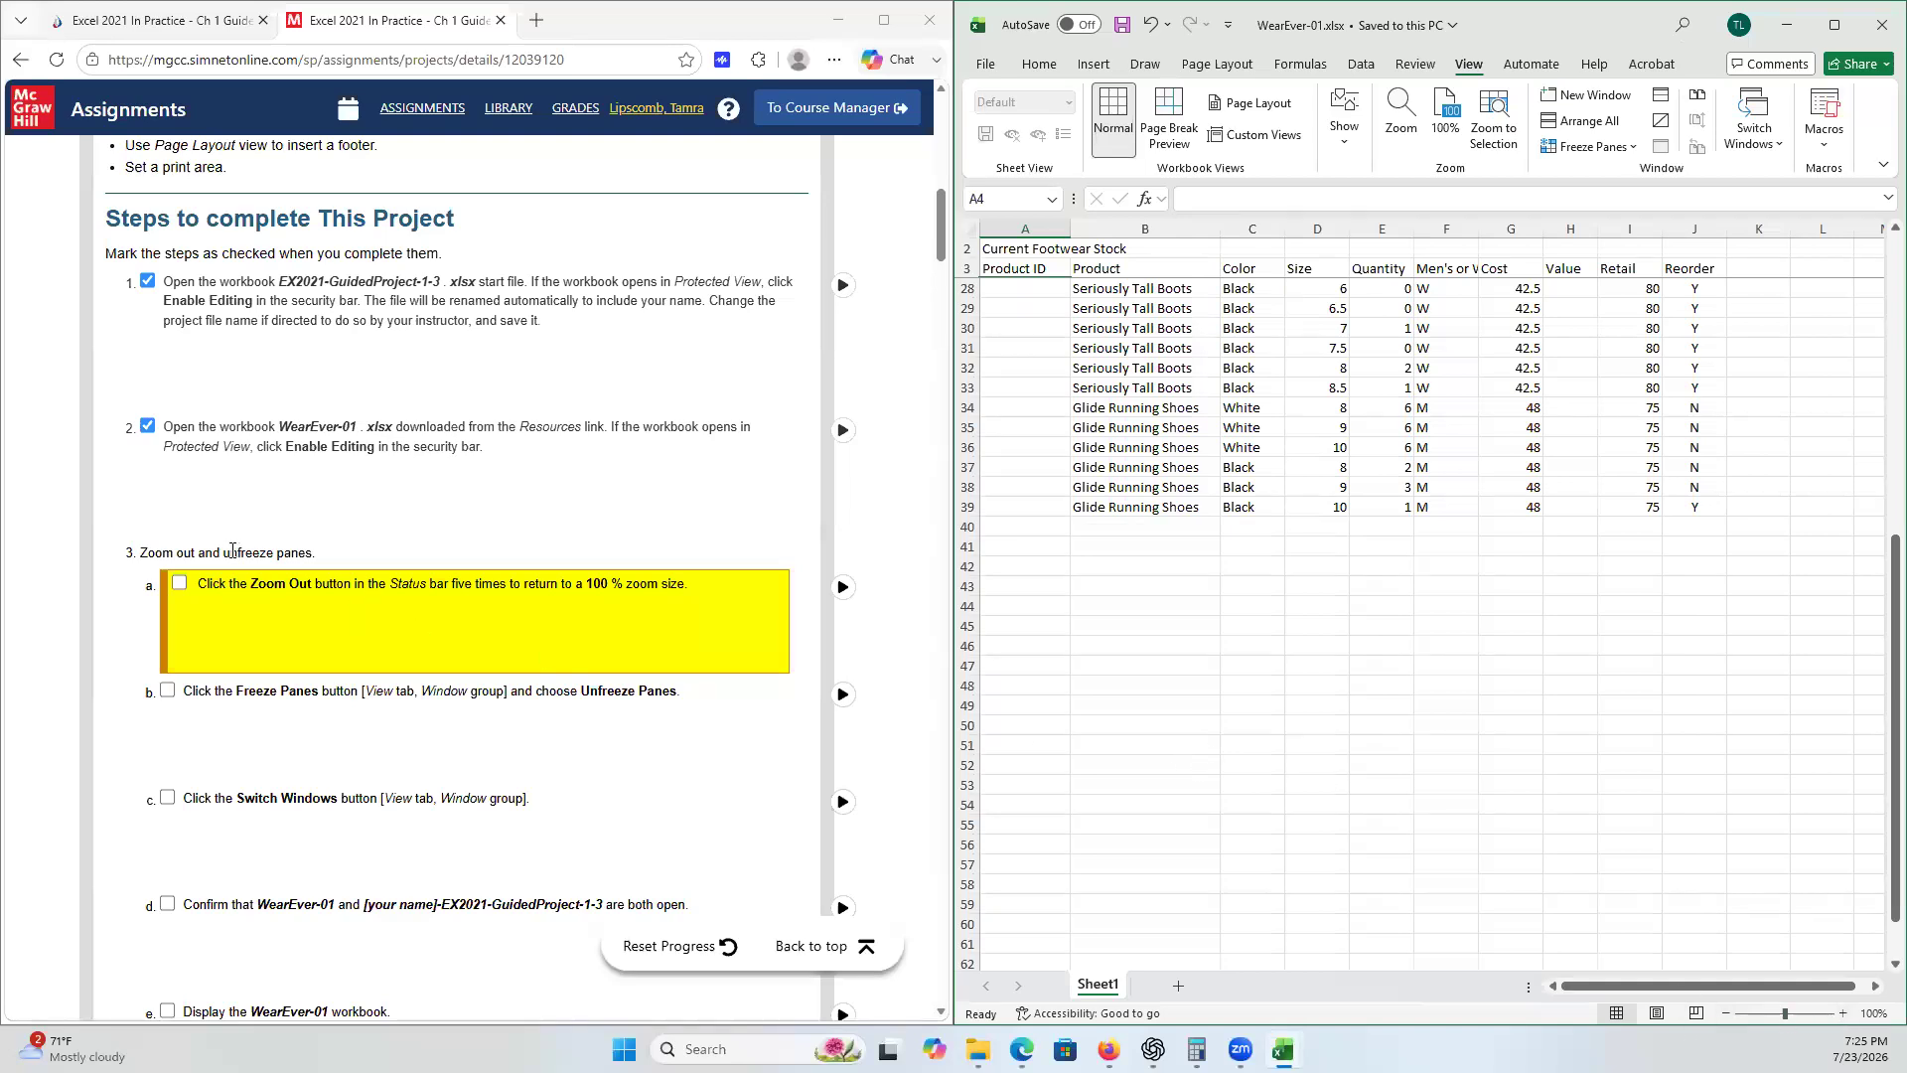
pyautogui.click(180, 583)
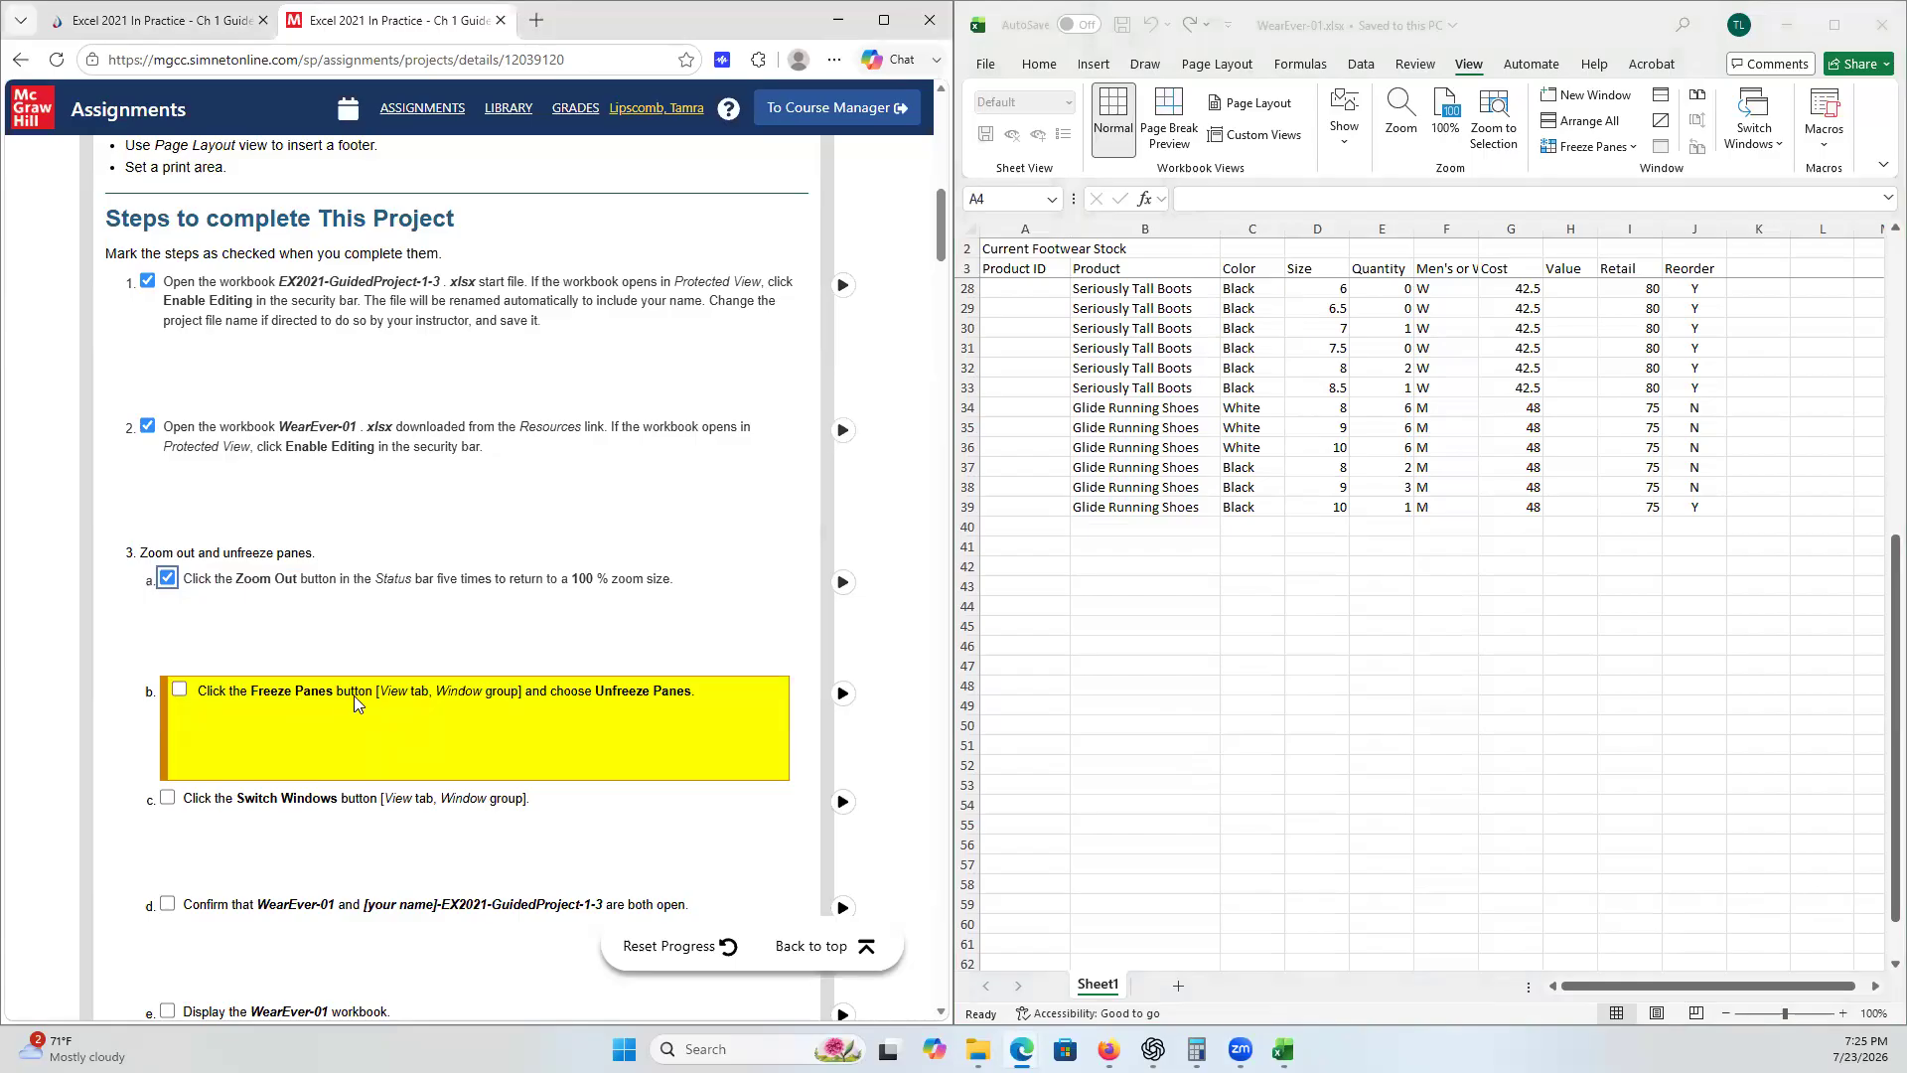
# - Unfreeze the panes in the WearEver-01 worksheet
pyautogui.click(1469, 68)
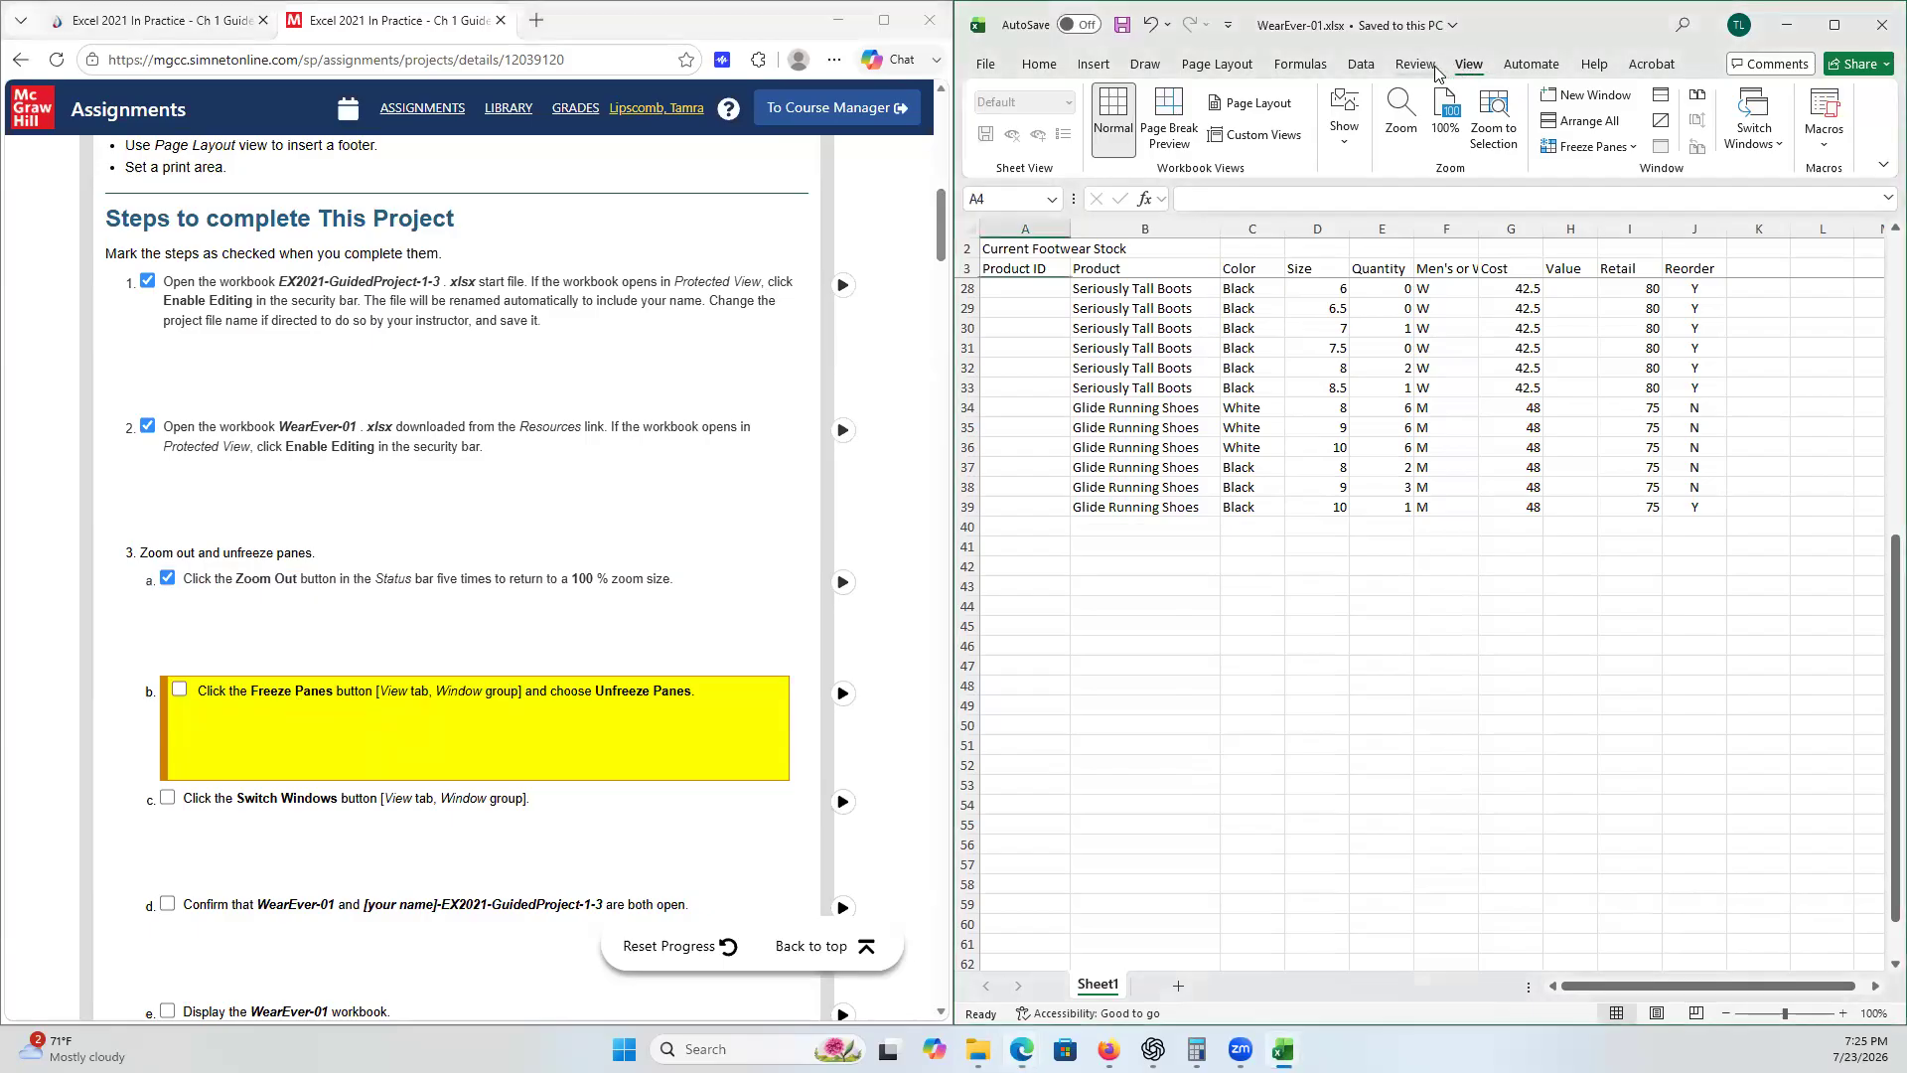
pyautogui.click(1045, 65)
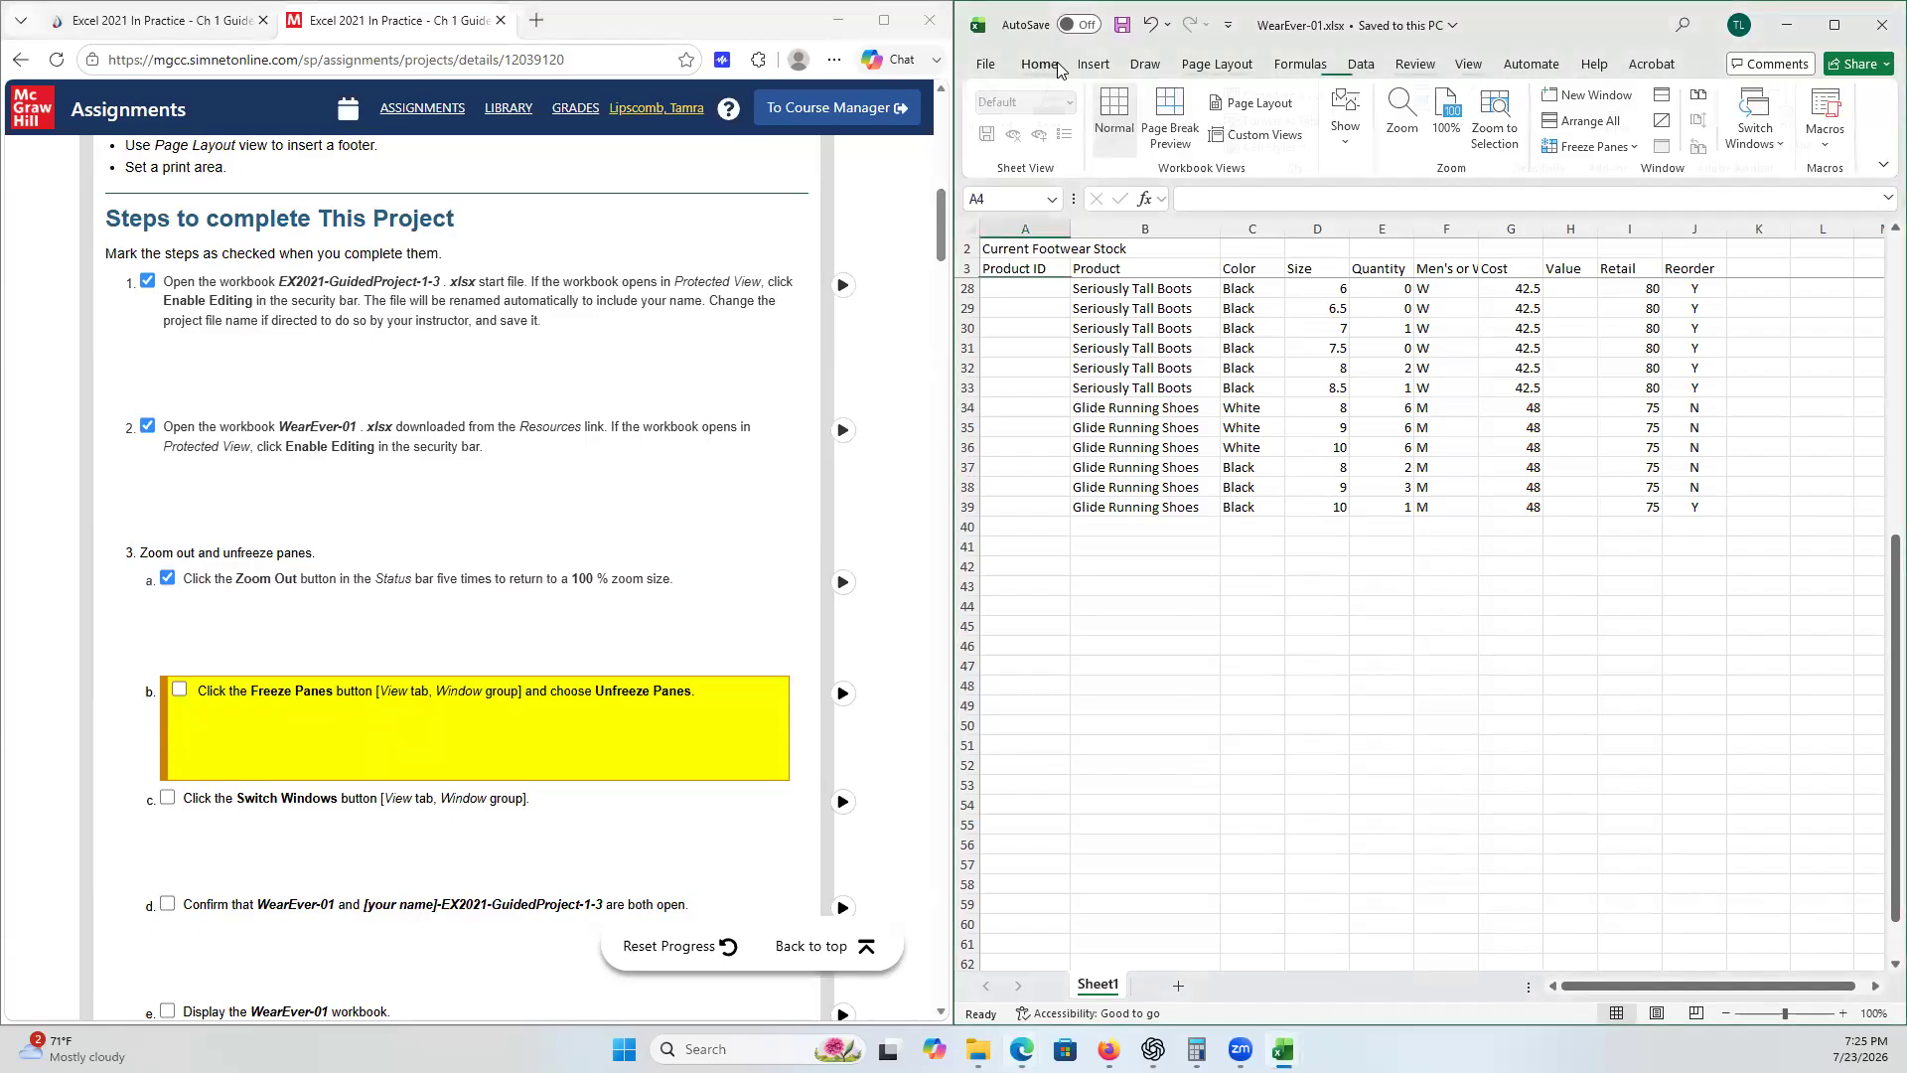
pyautogui.click(1217, 64)
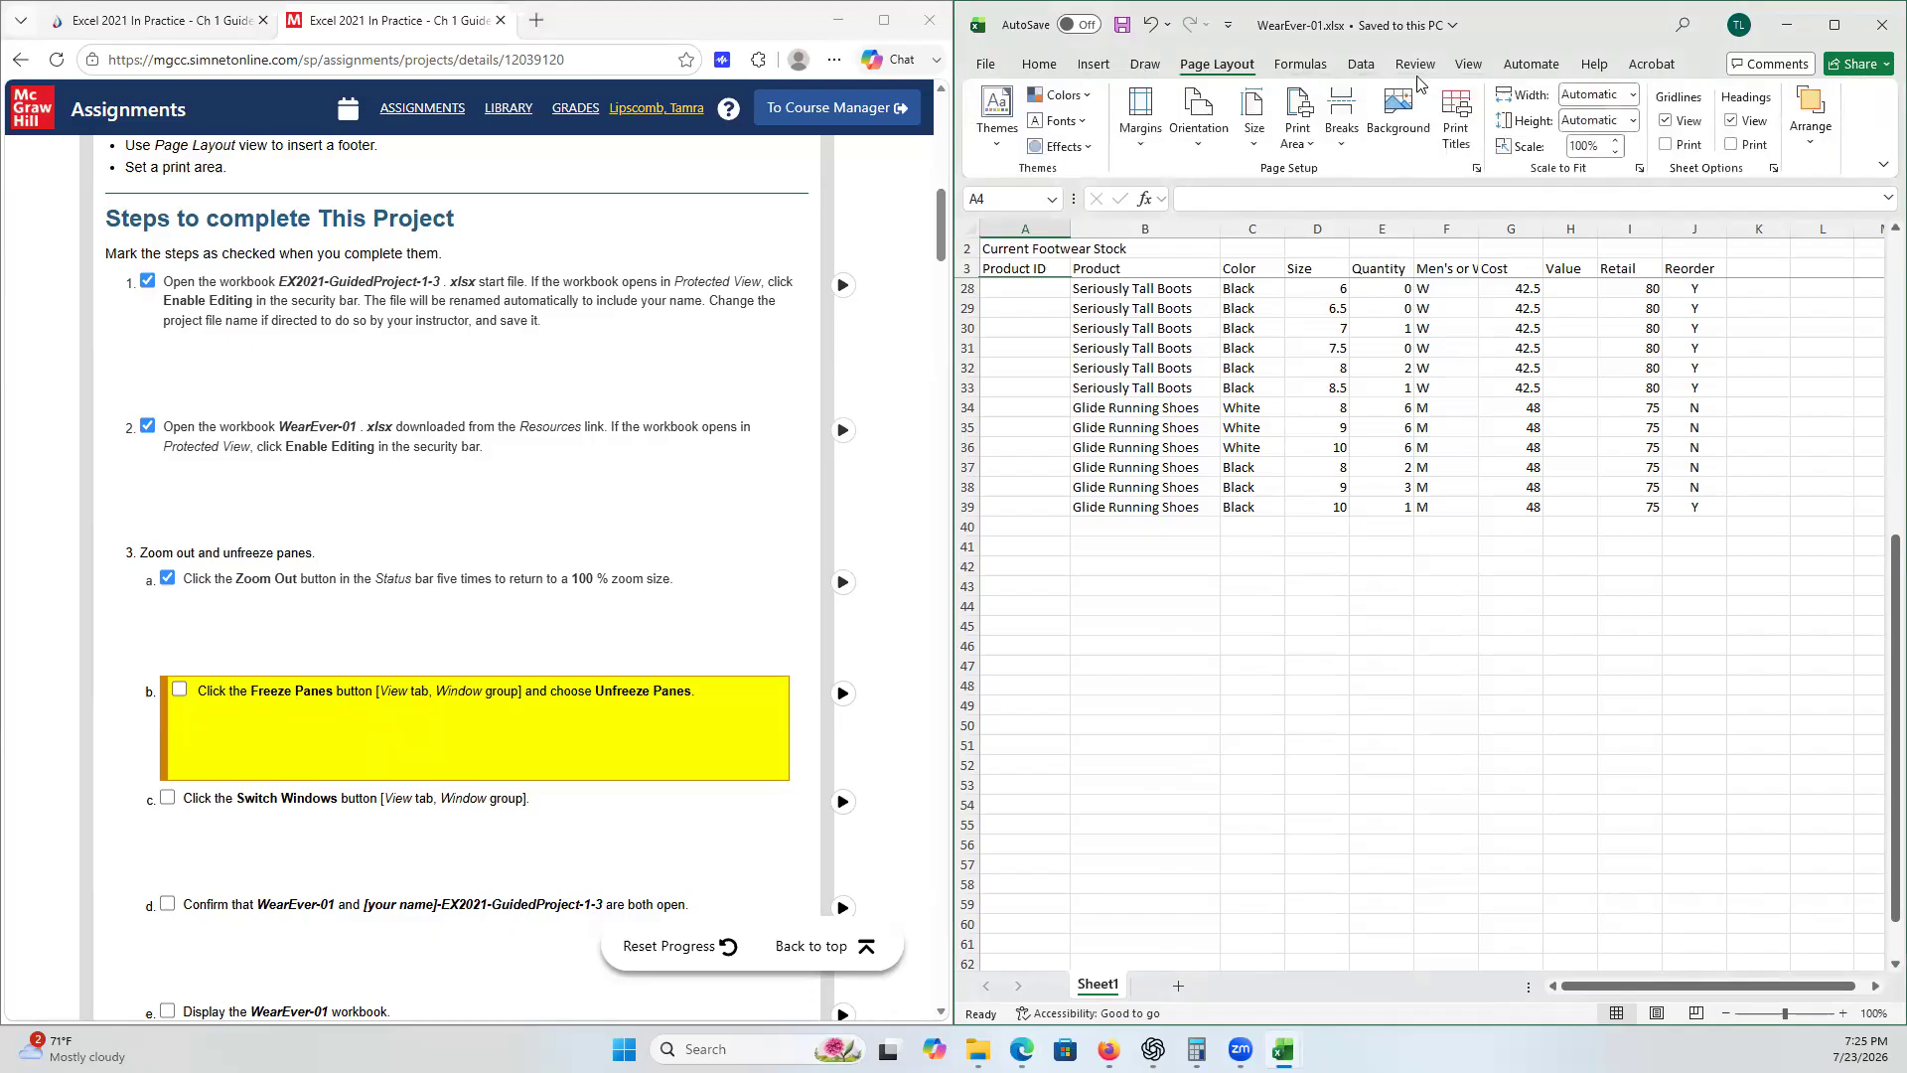
pyautogui.click(1472, 66)
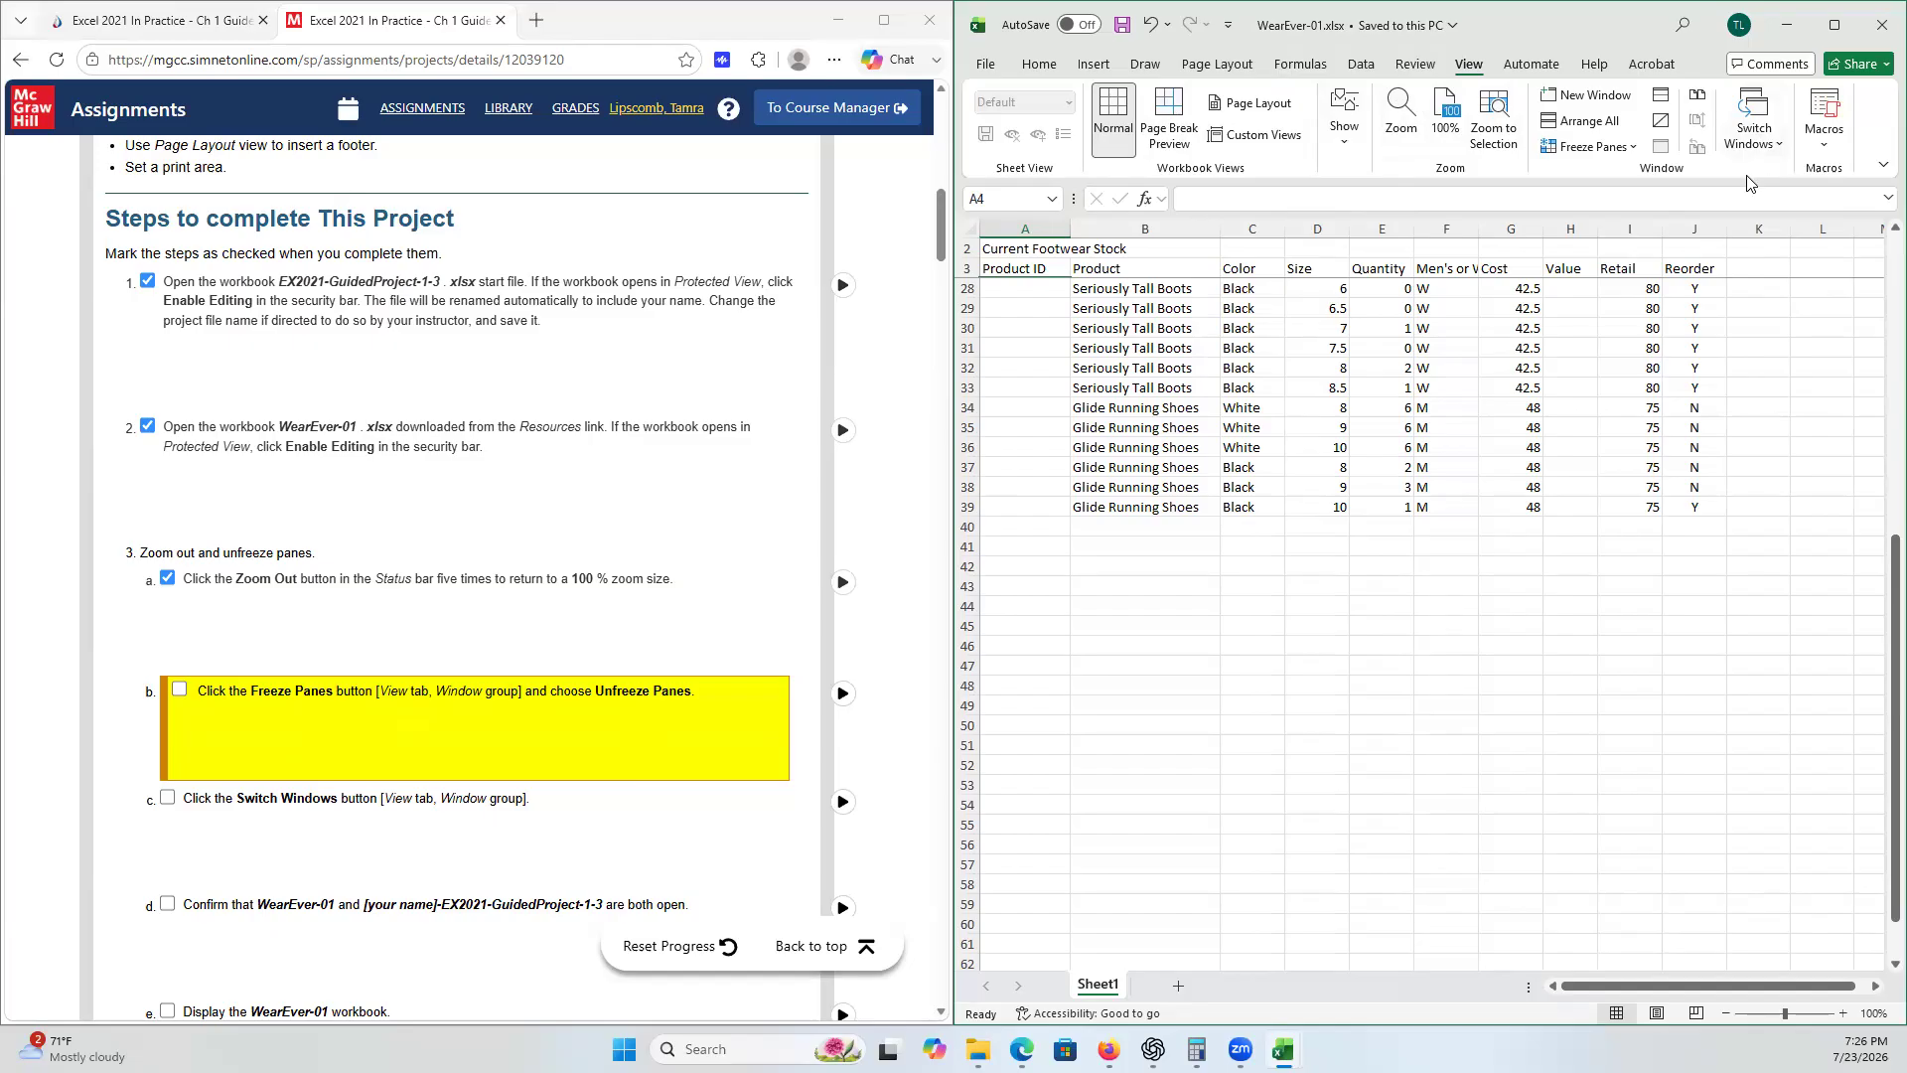
pyautogui.click(1634, 149)
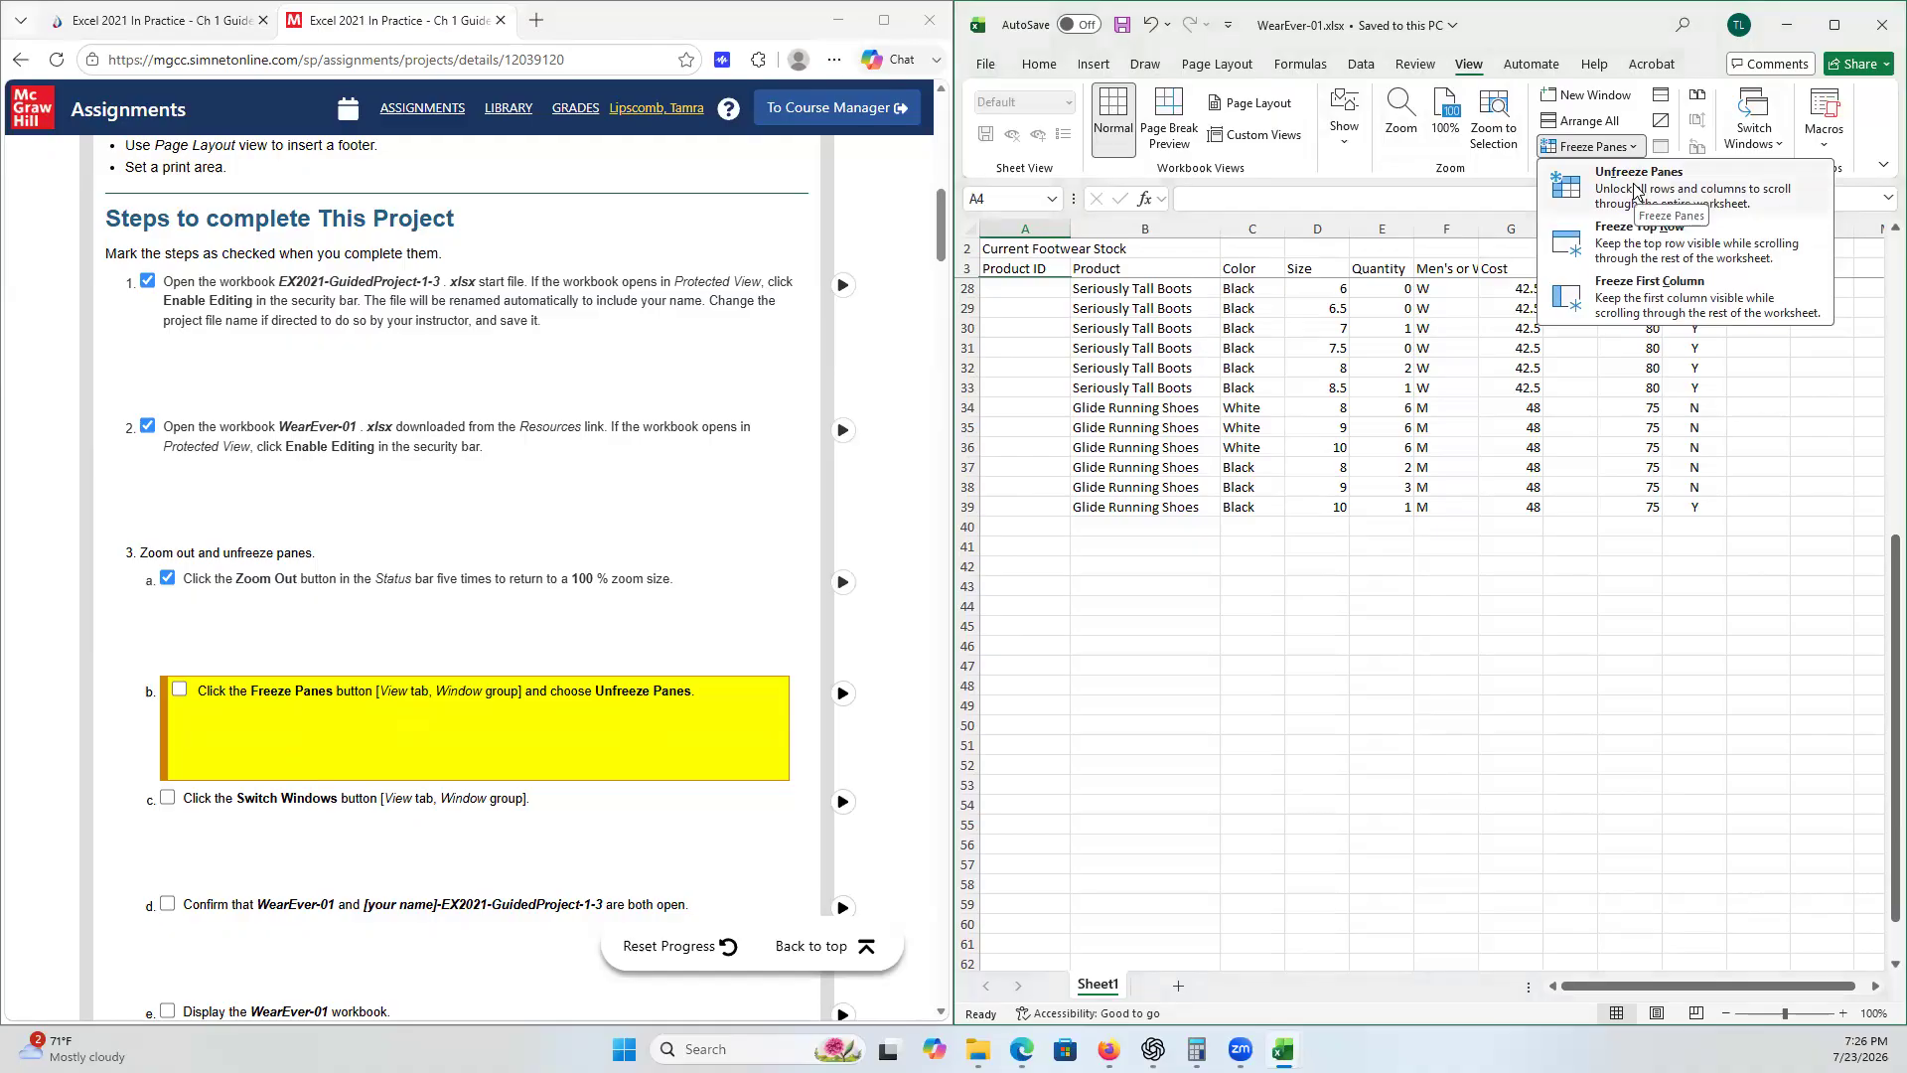
pyautogui.click(1636, 192)
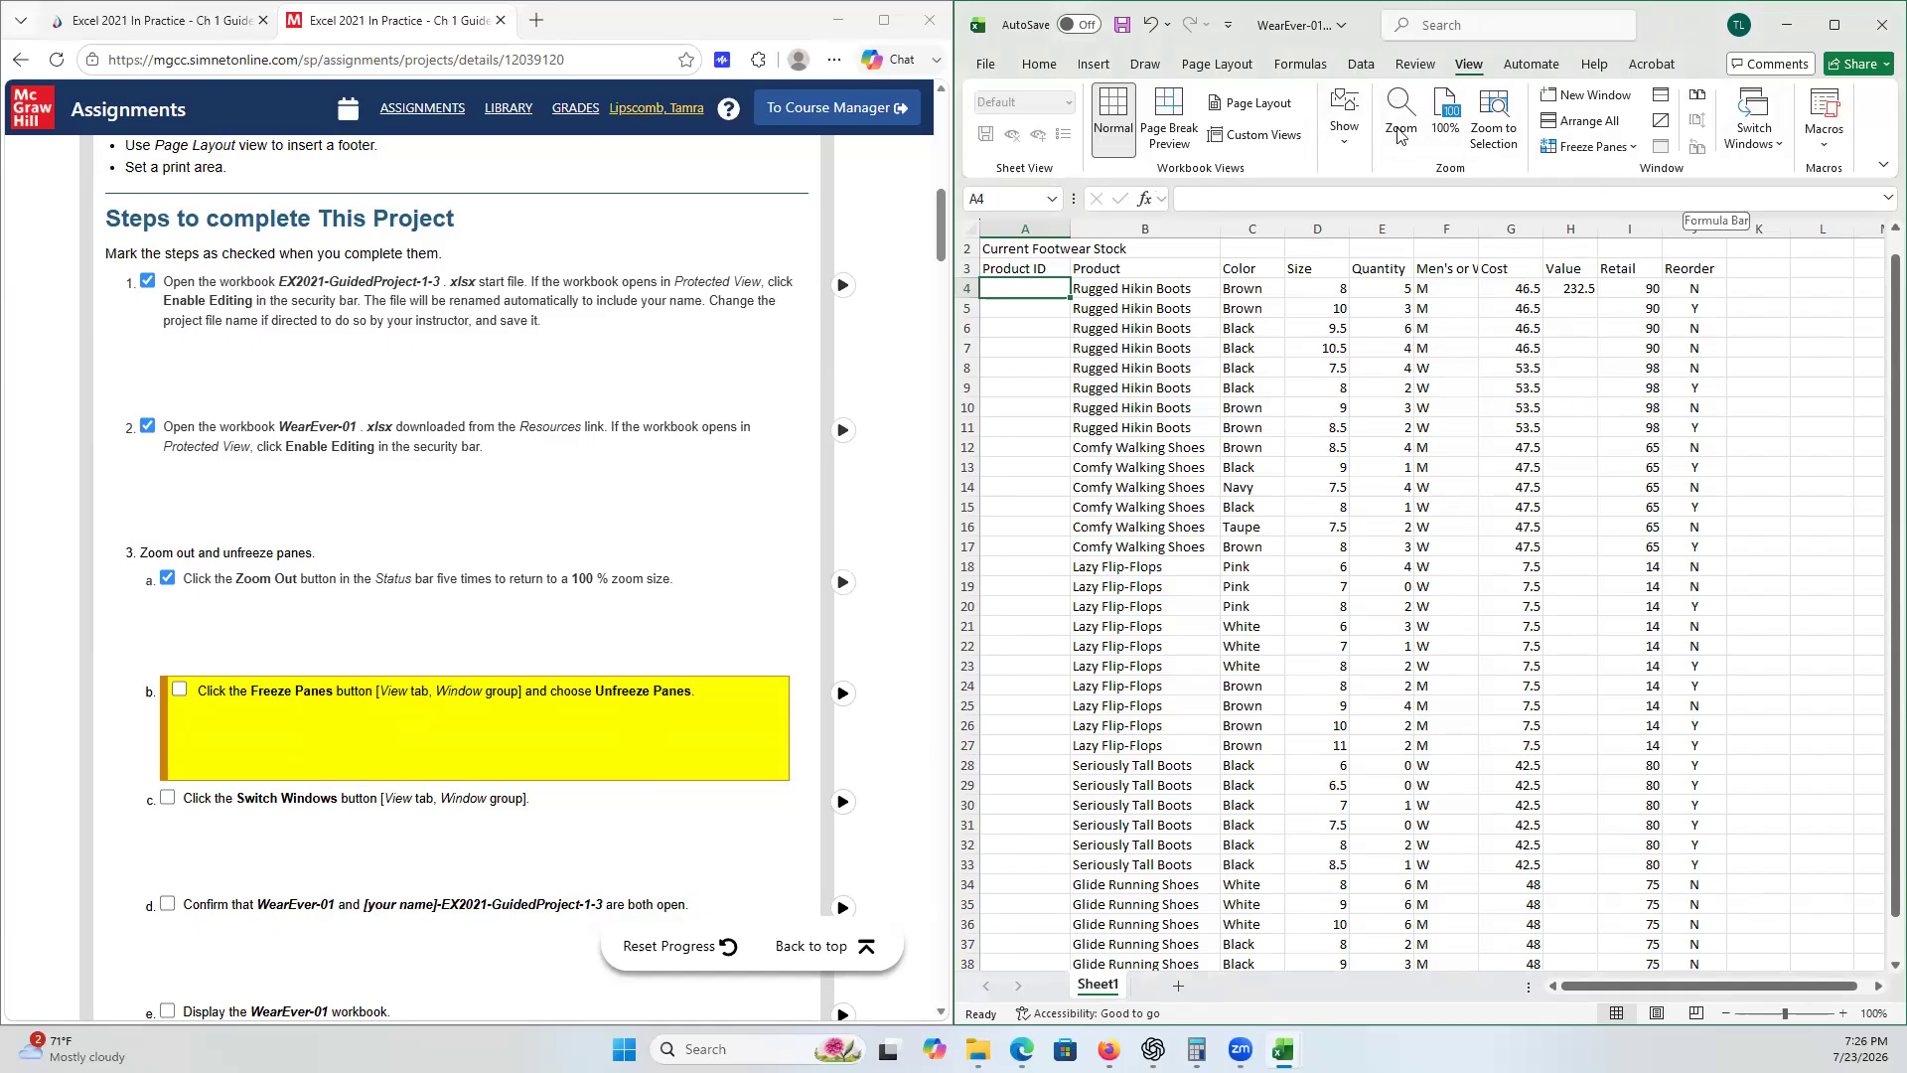
pyautogui.click(1240, 71)
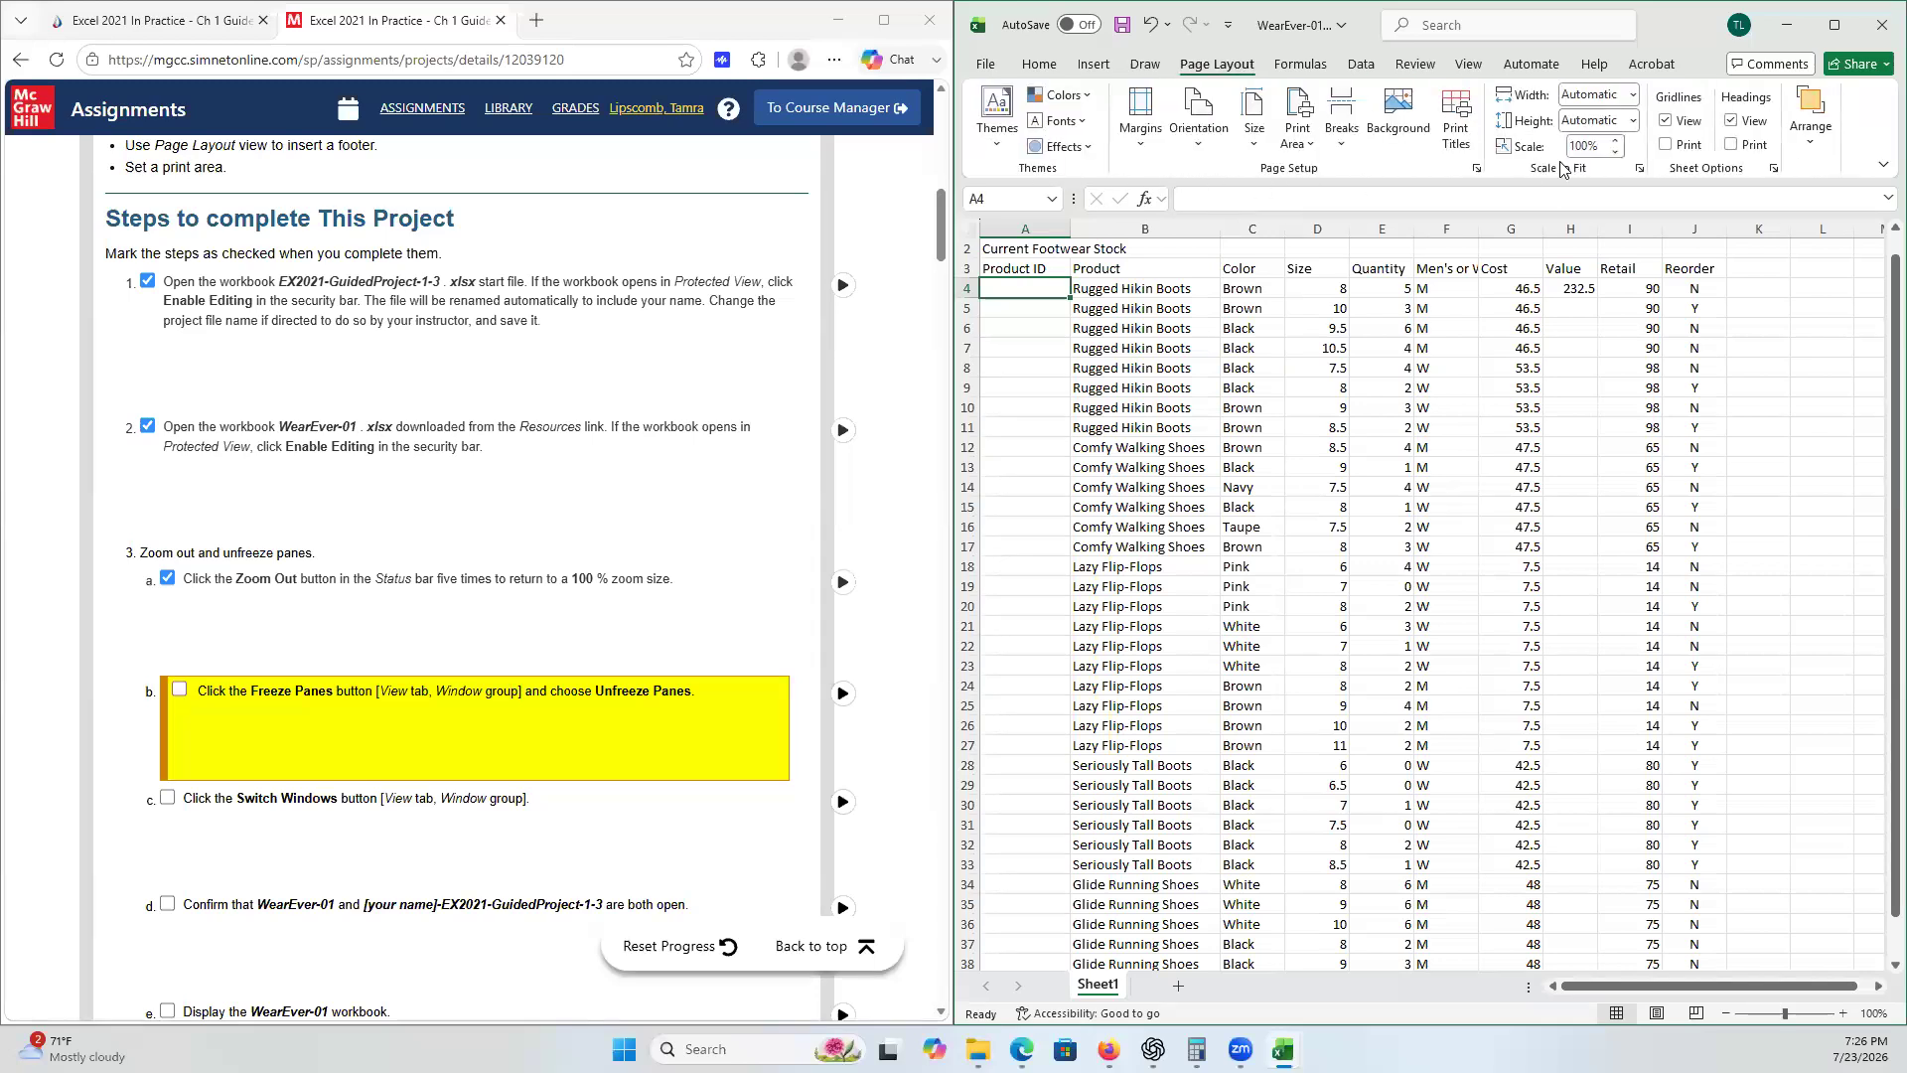
# - Tick checklist step 3b for unfreezing the panes in WearEver-01
pyautogui.click(1470, 72)
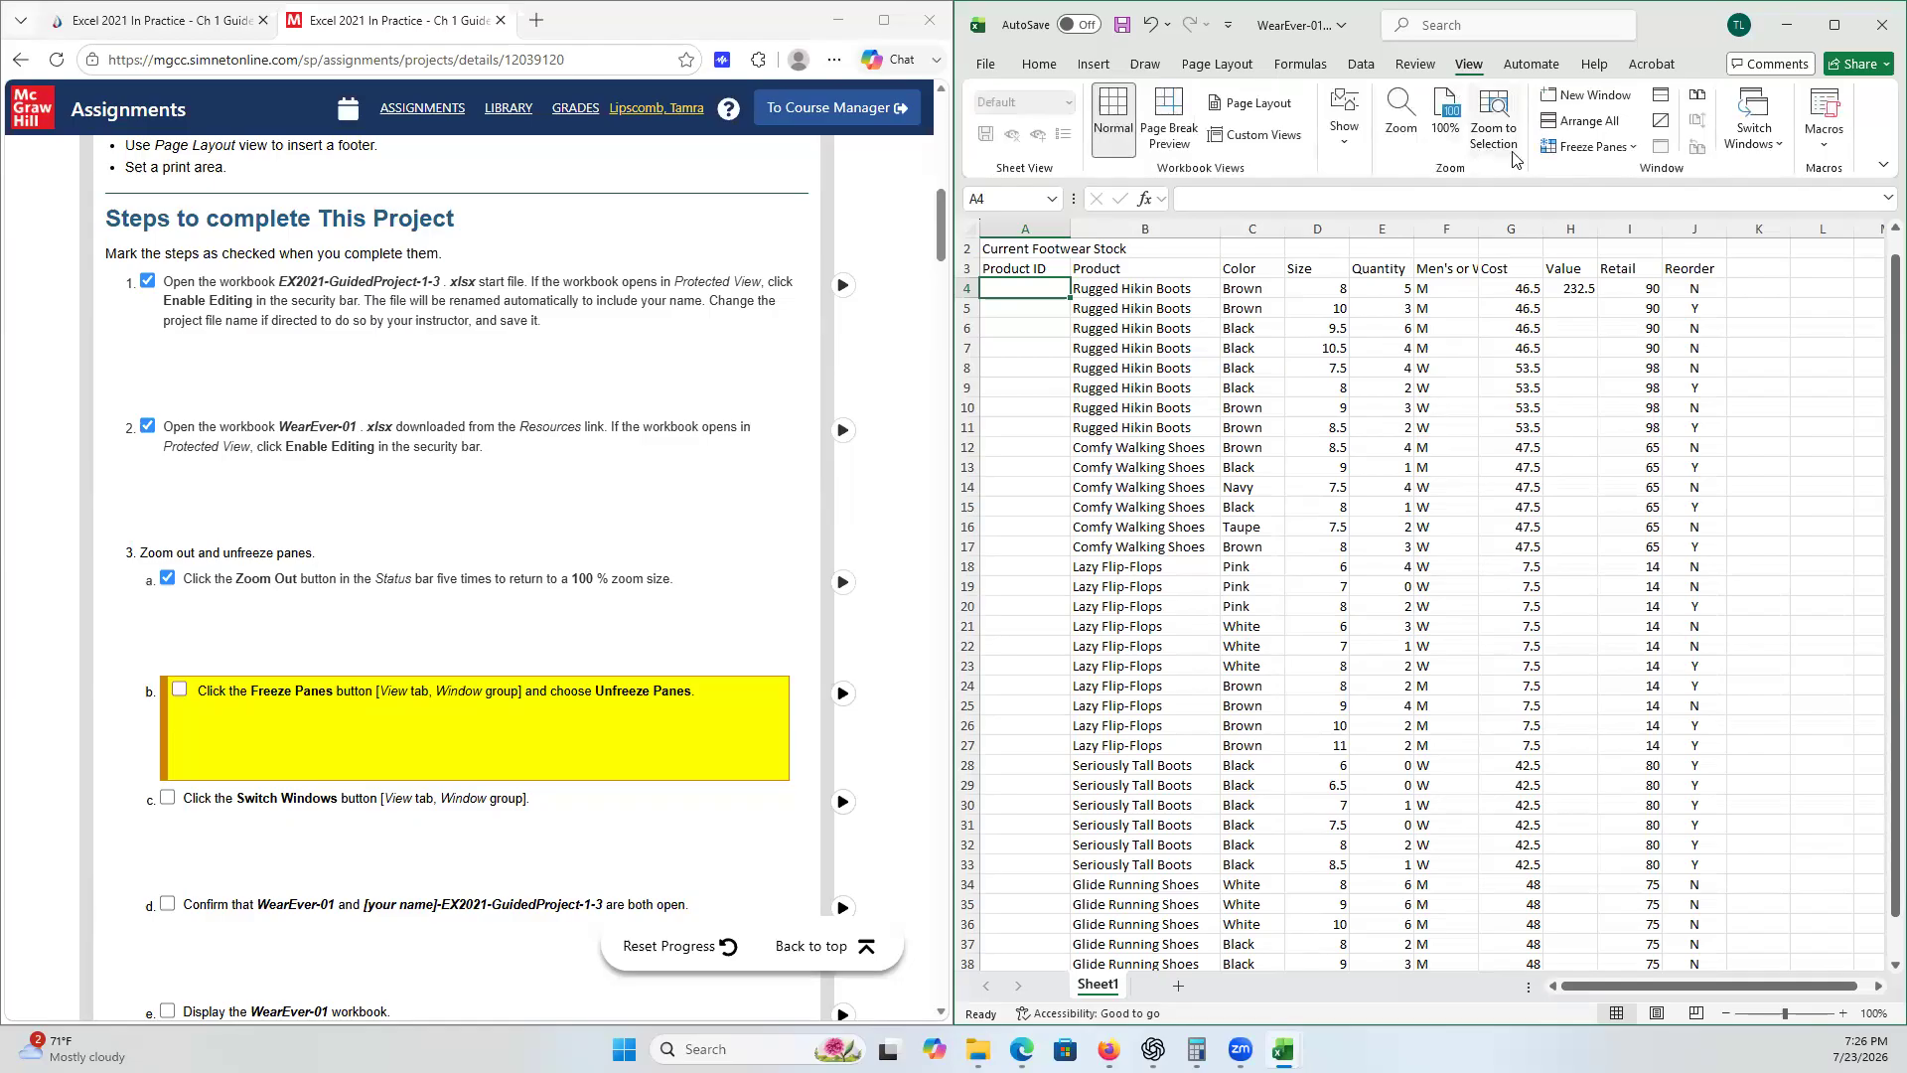
pyautogui.click(1630, 149)
pyautogui.click(1630, 149)
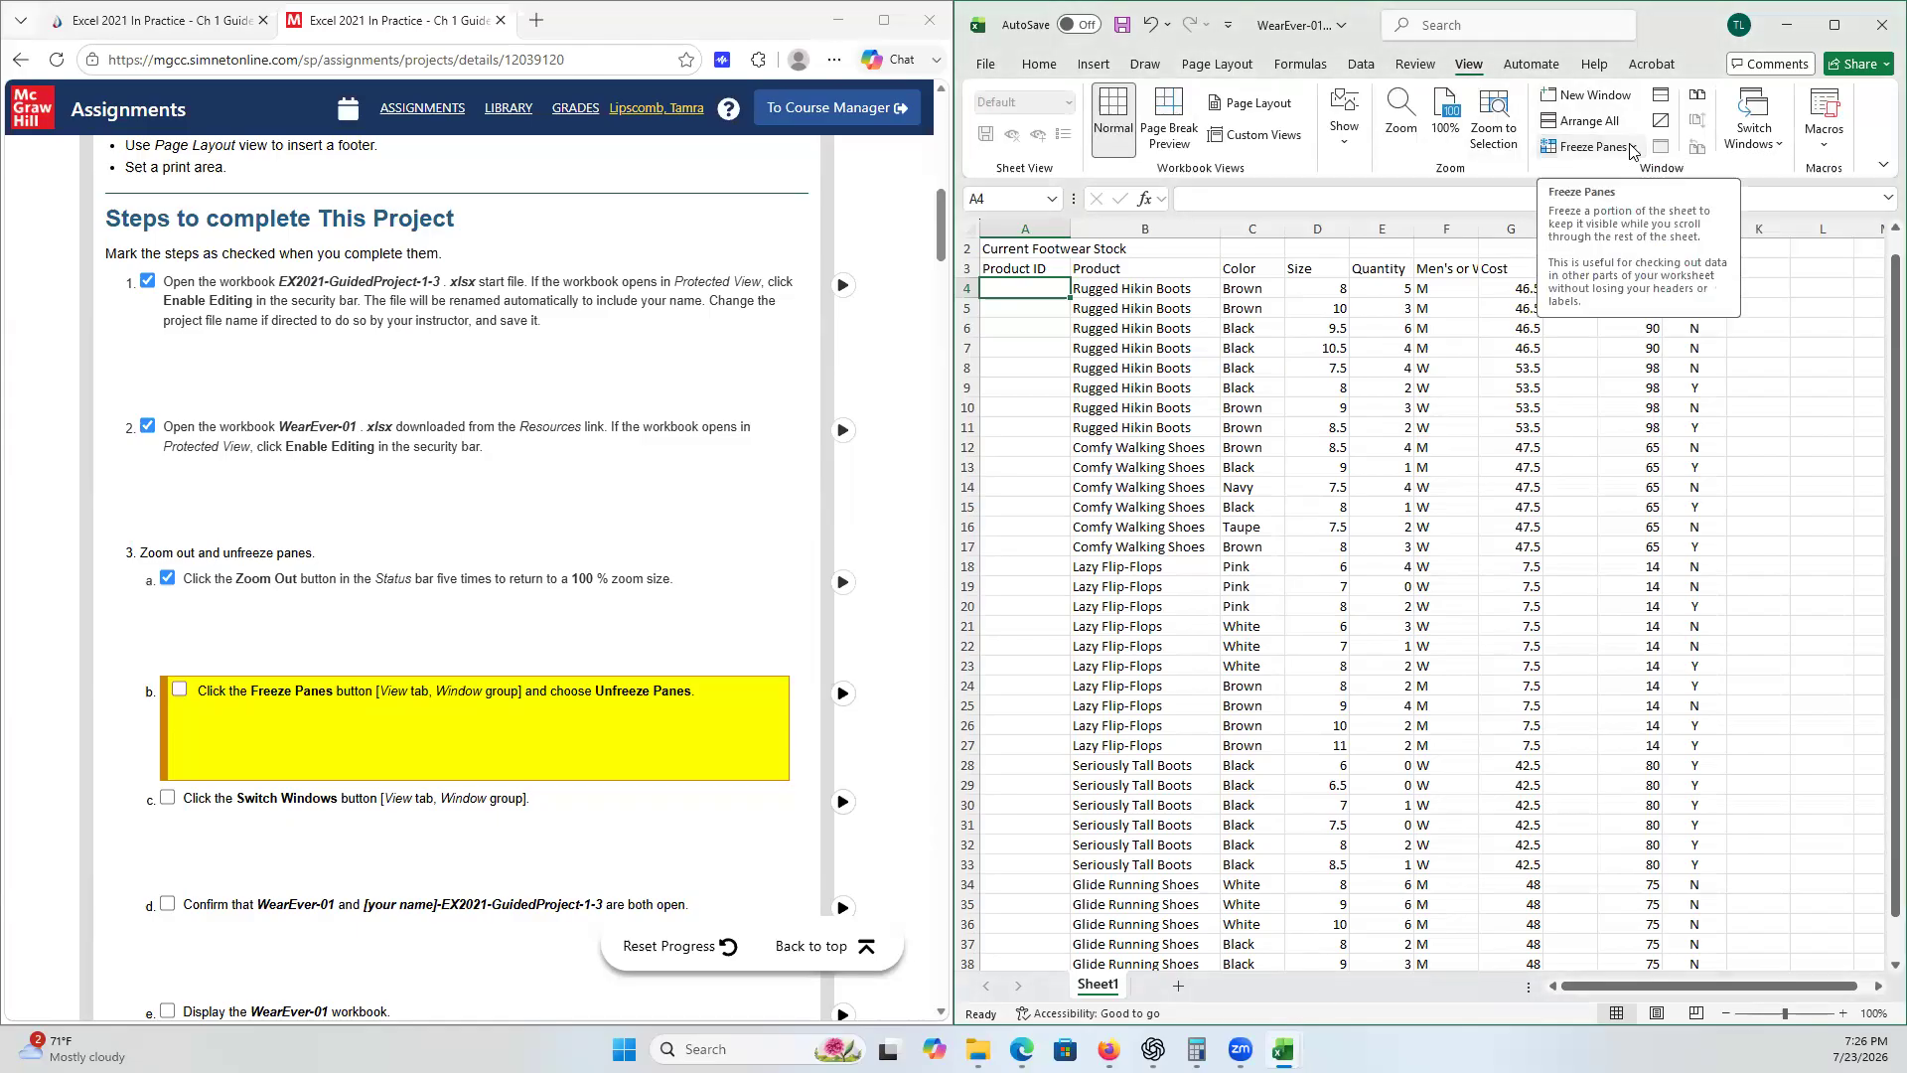
pyautogui.click(181, 691)
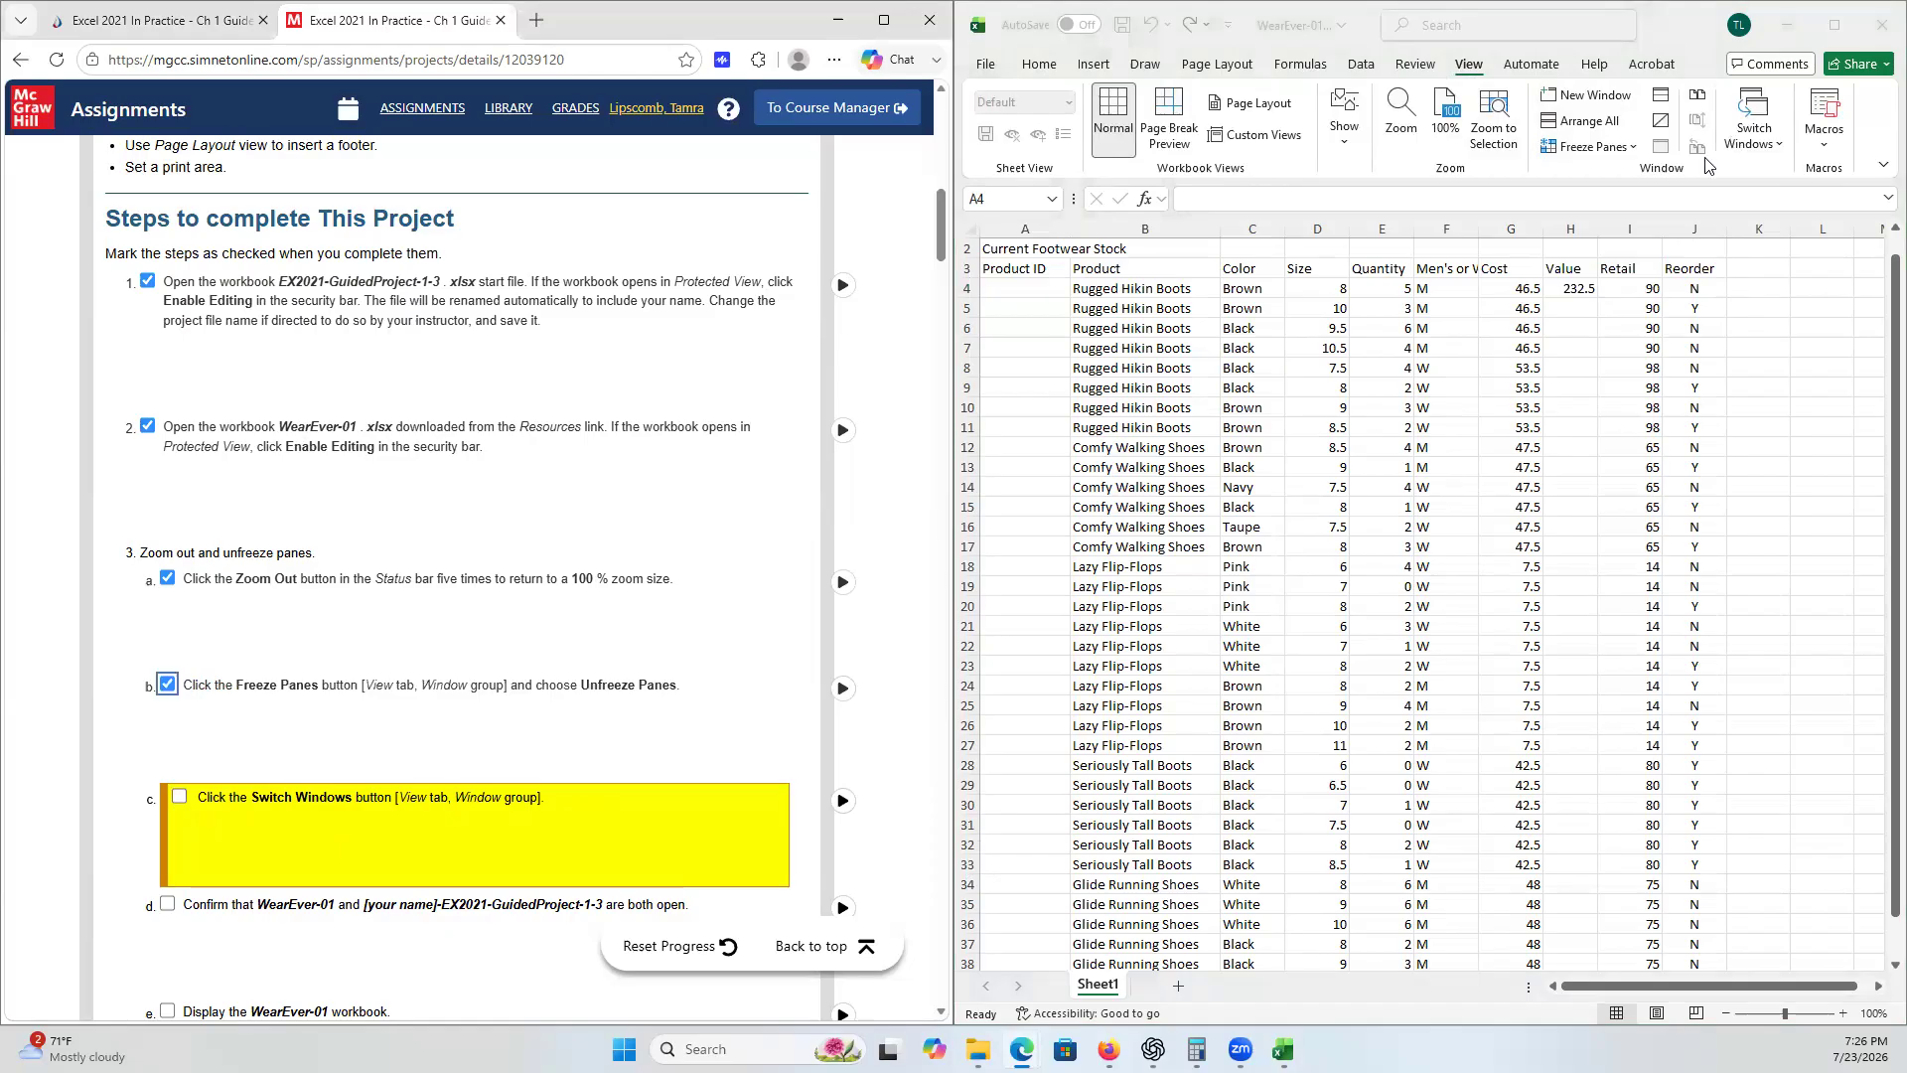
# - Open the Switch Windows list and tick checklist steps 3c and 3d
pyautogui.click(1775, 146)
pyautogui.click(1775, 146)
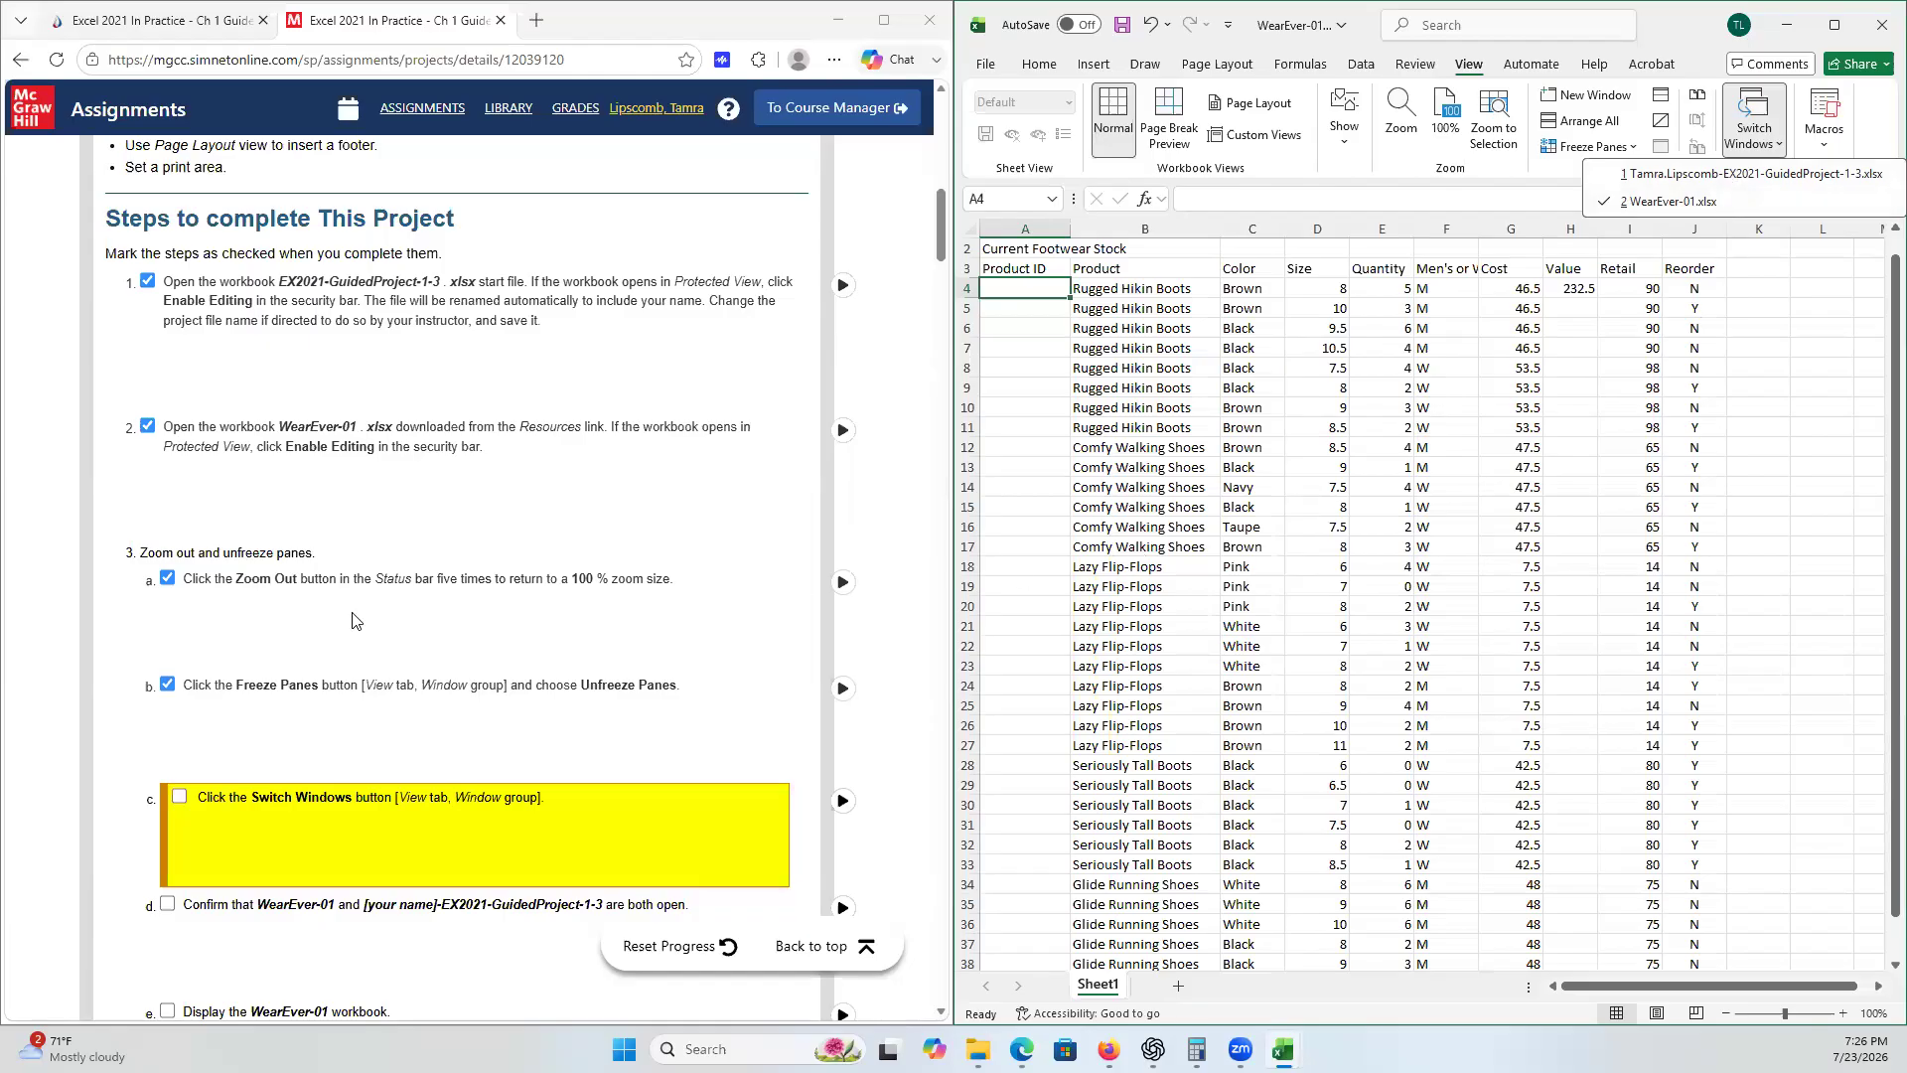
pyautogui.click(179, 798)
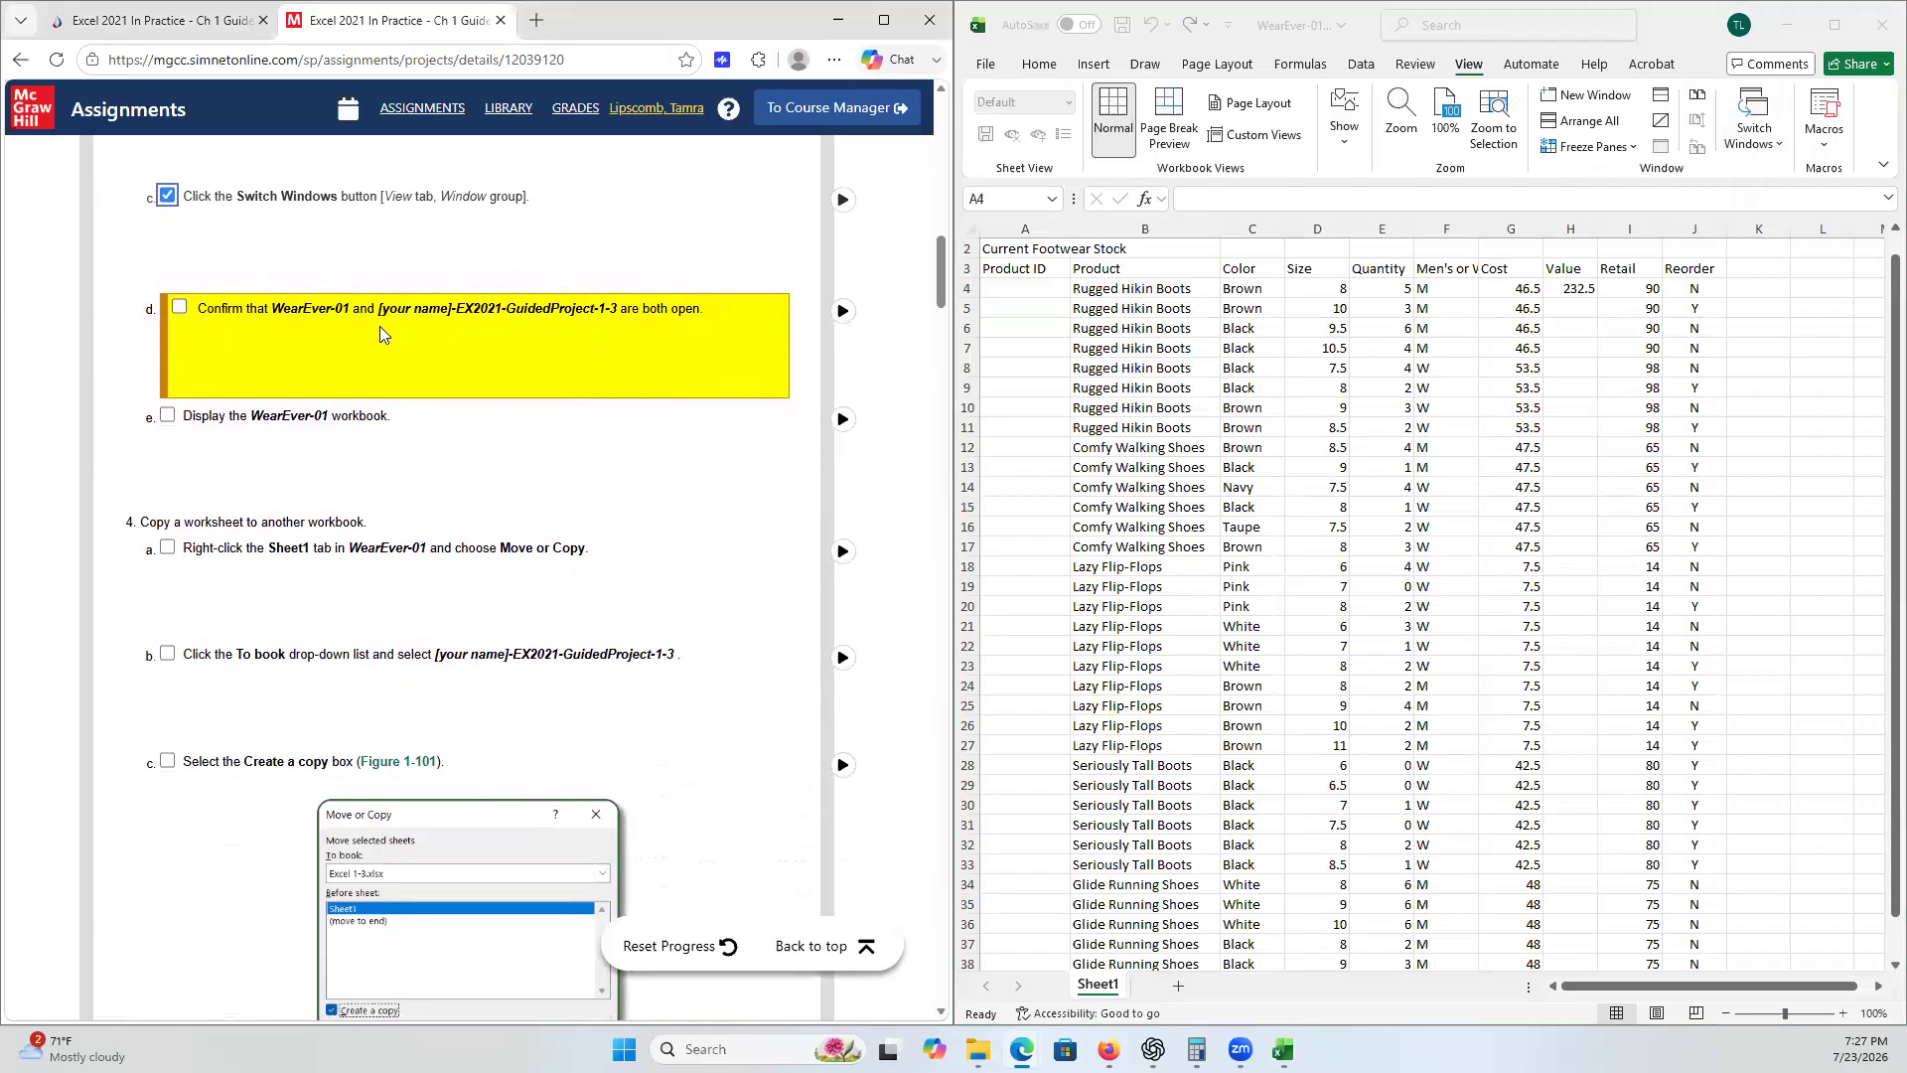
pyautogui.click(179, 308)
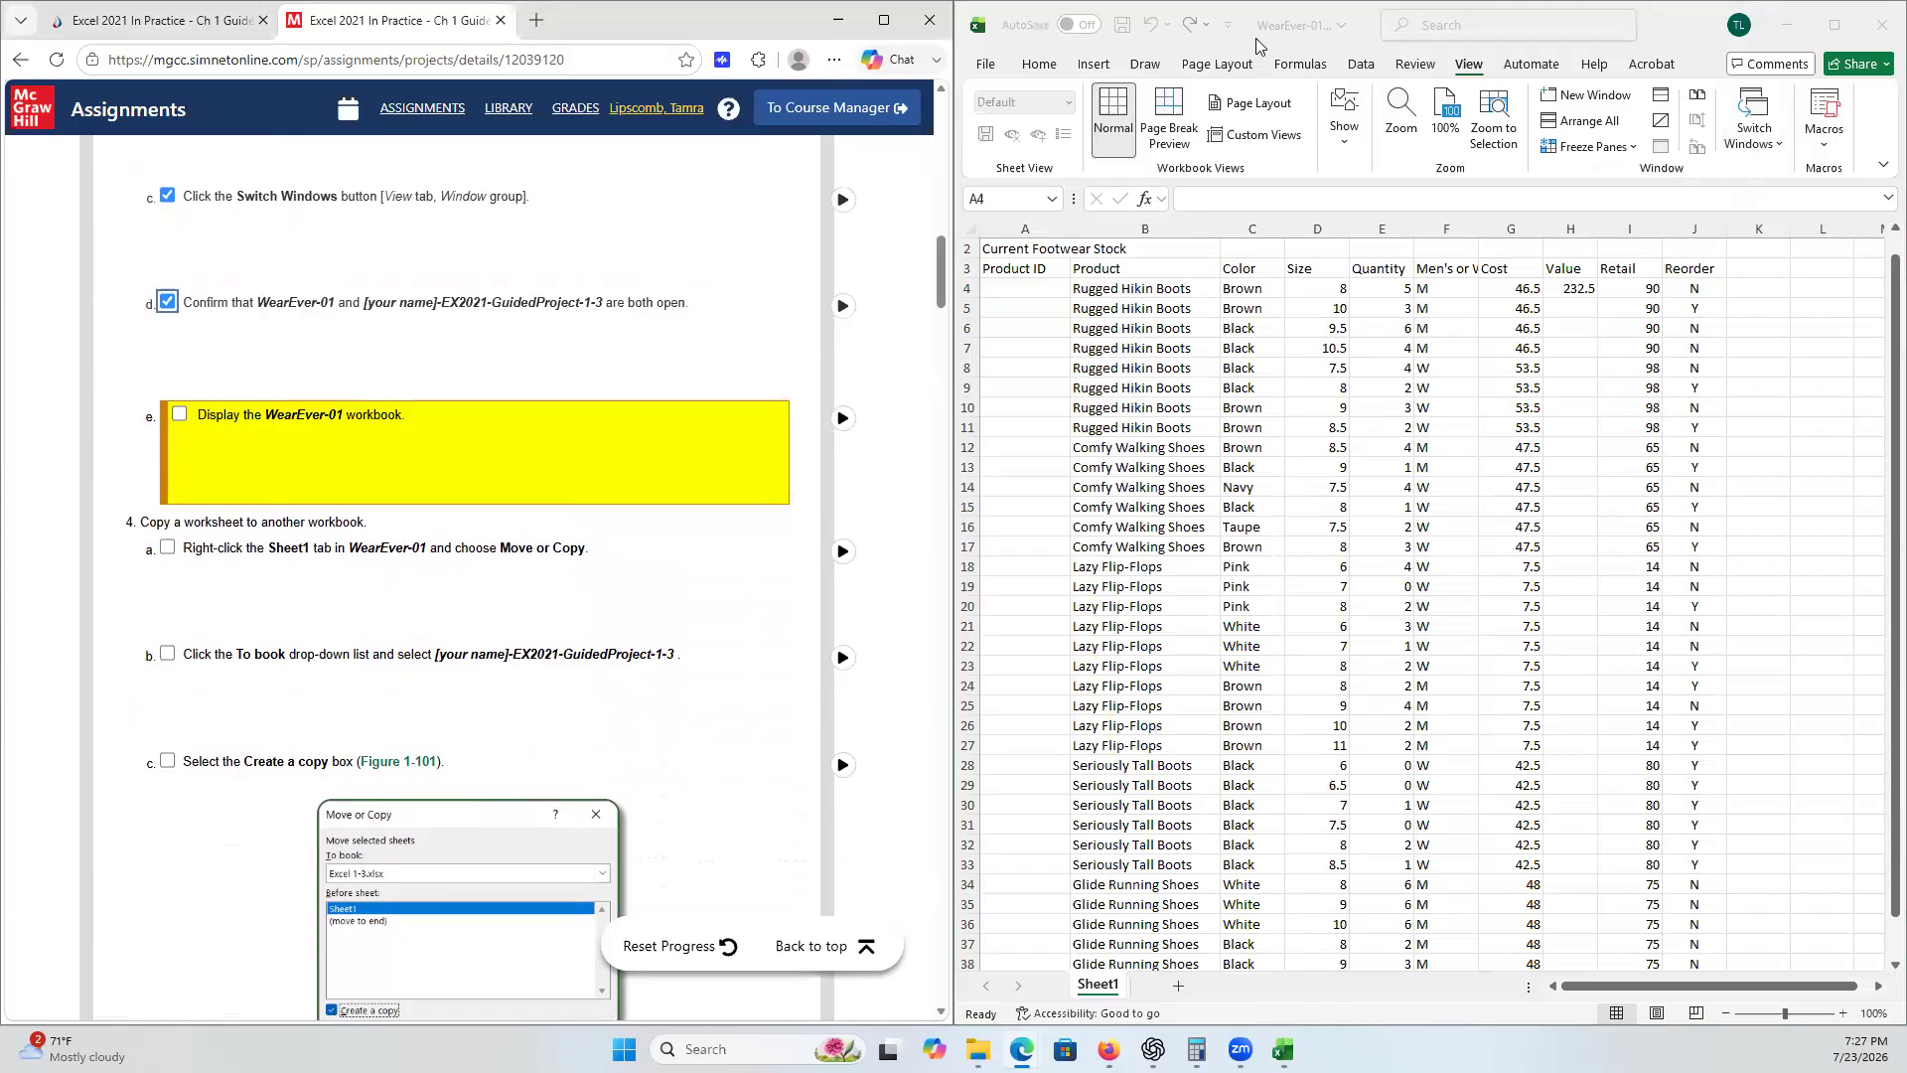
# - Review the open workbooks and the file name panel, then tick checklist step 3e
pyautogui.click(1770, 147)
pyautogui.click(1770, 147)
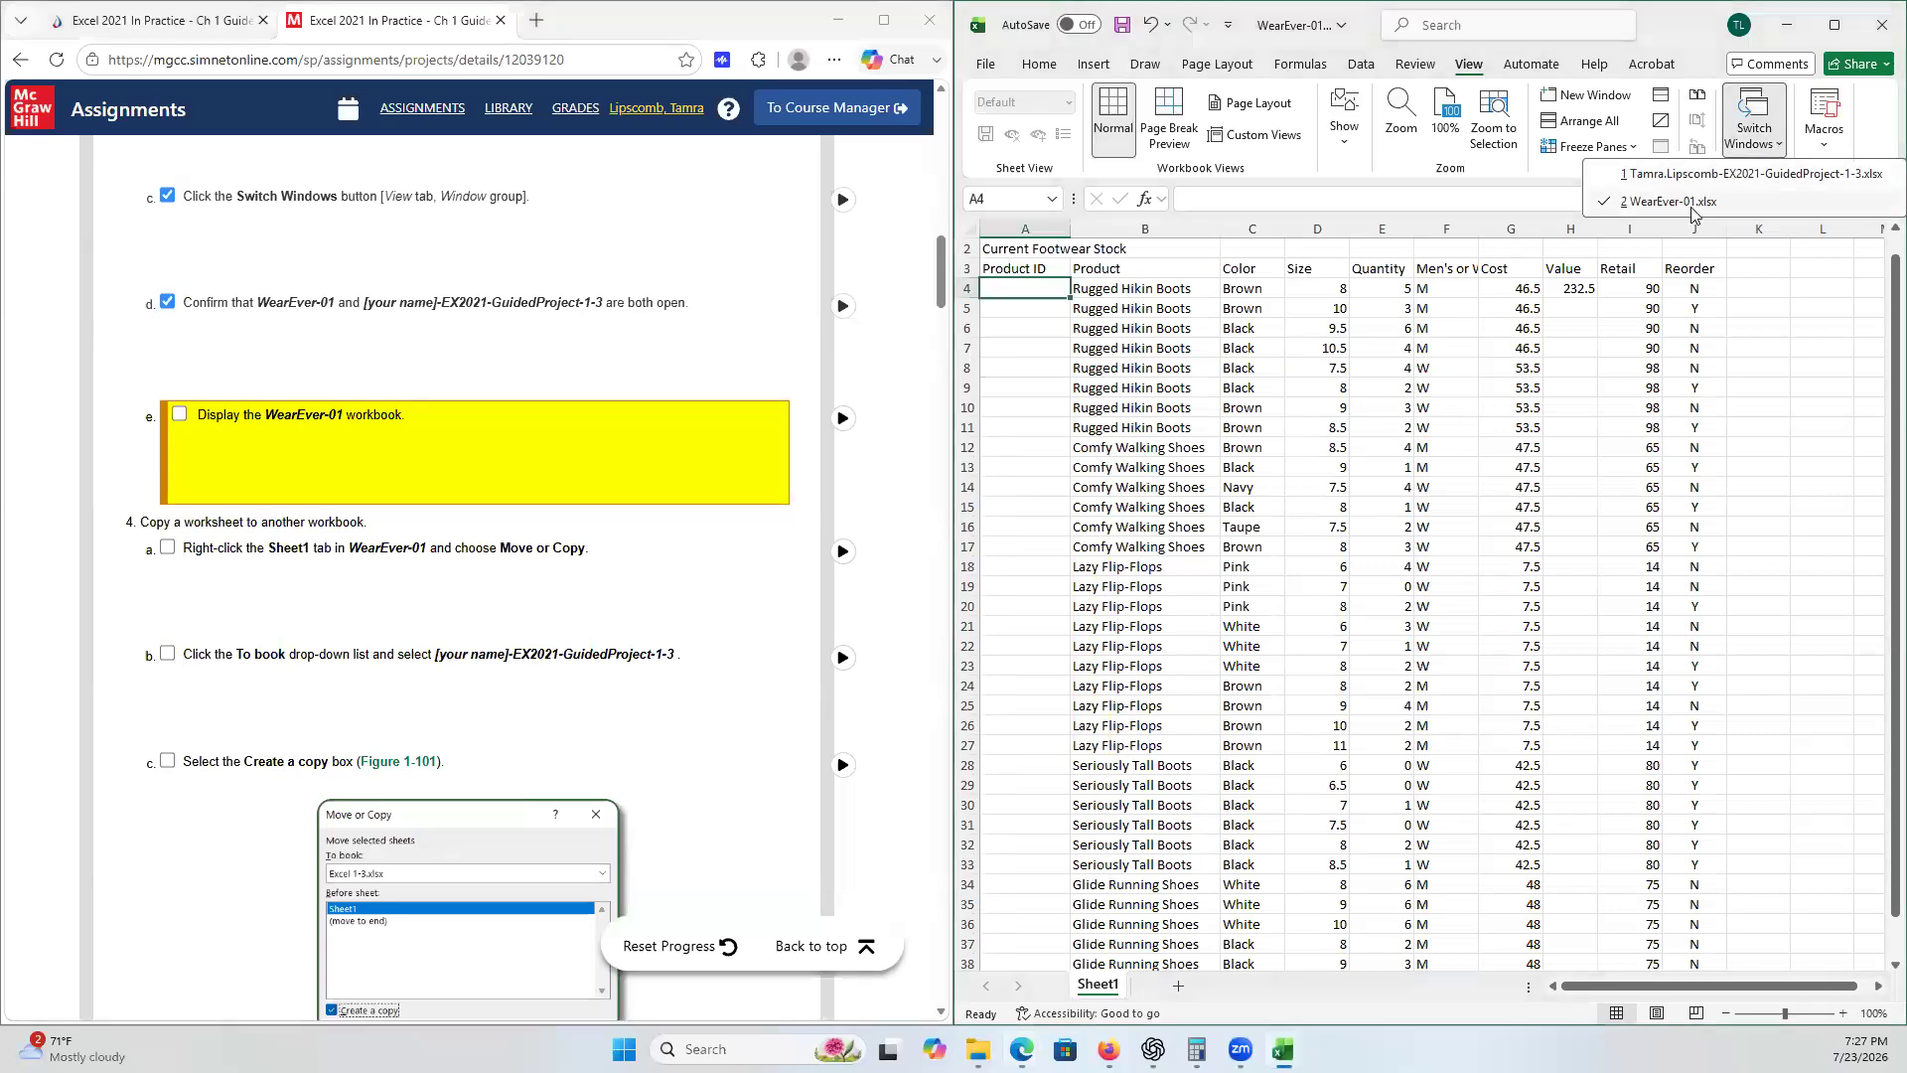
pyautogui.click(1291, 27)
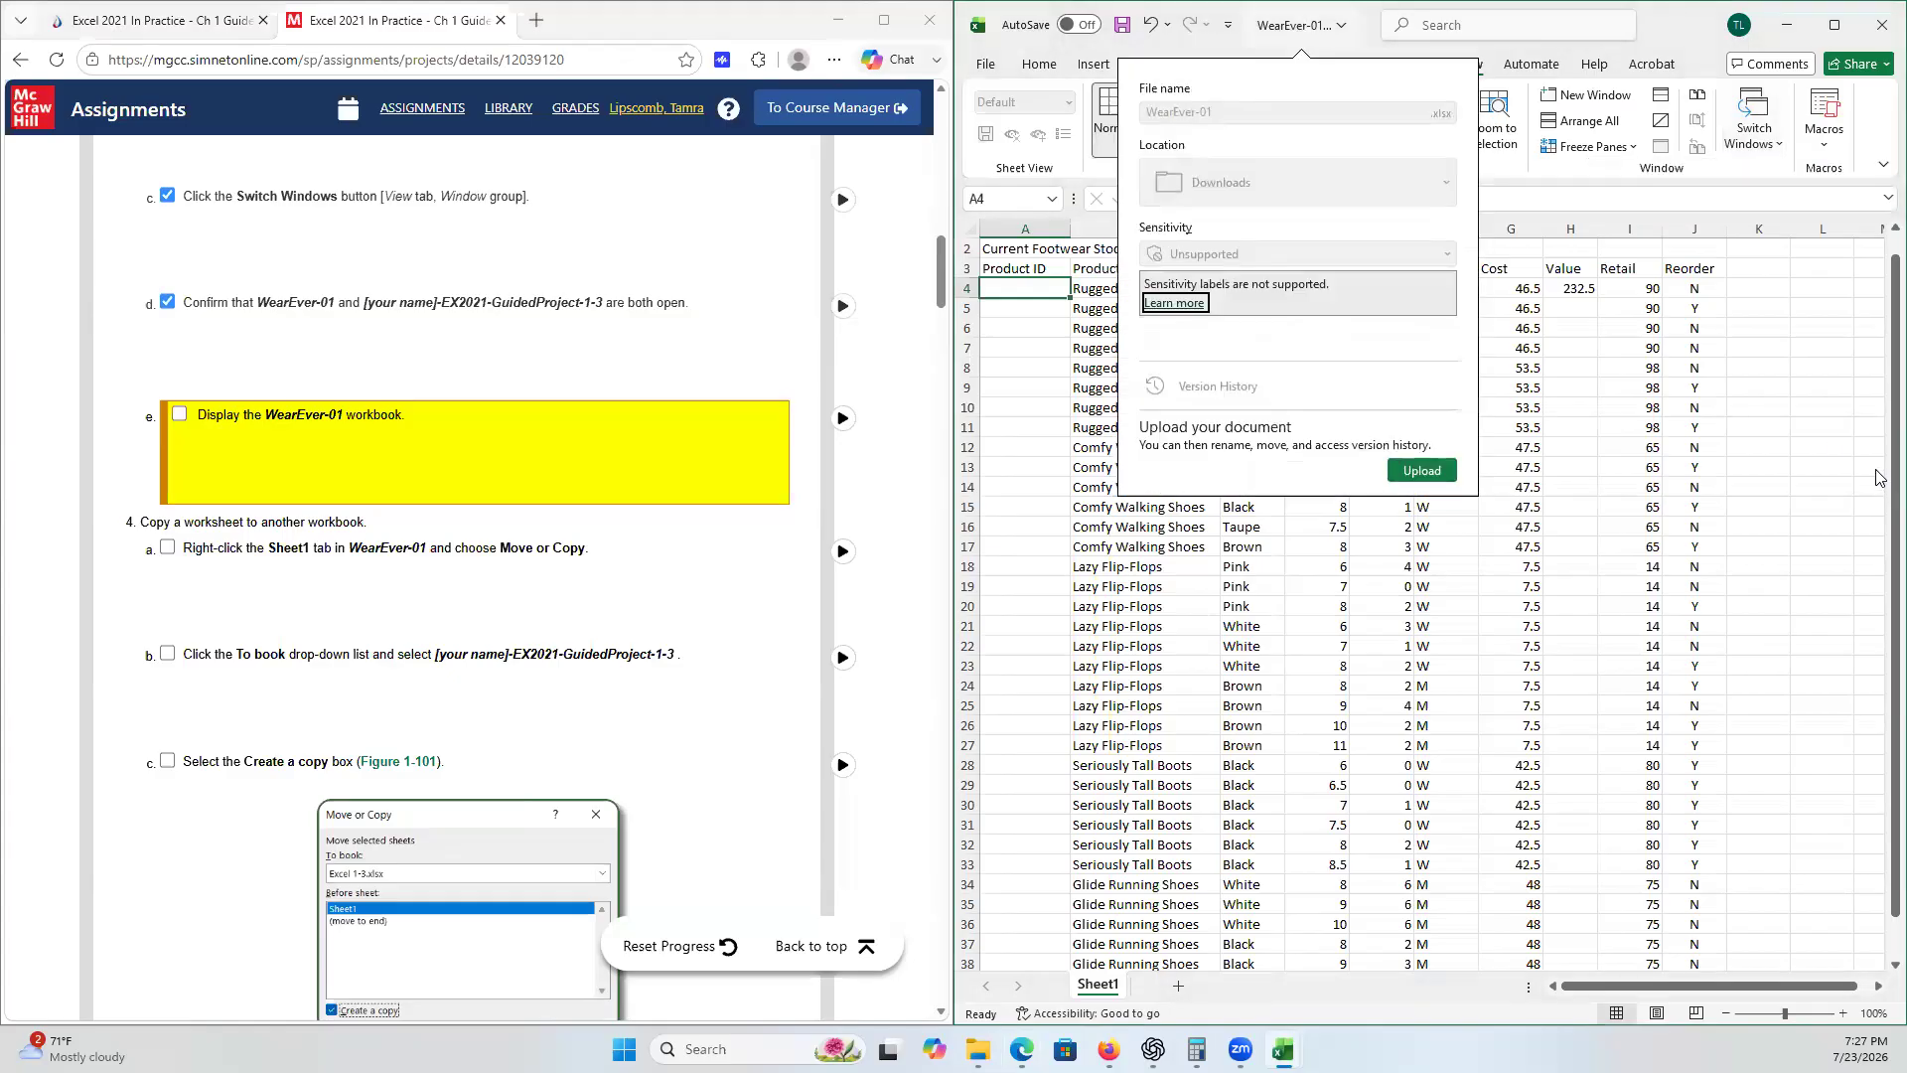
pyautogui.click(1829, 426)
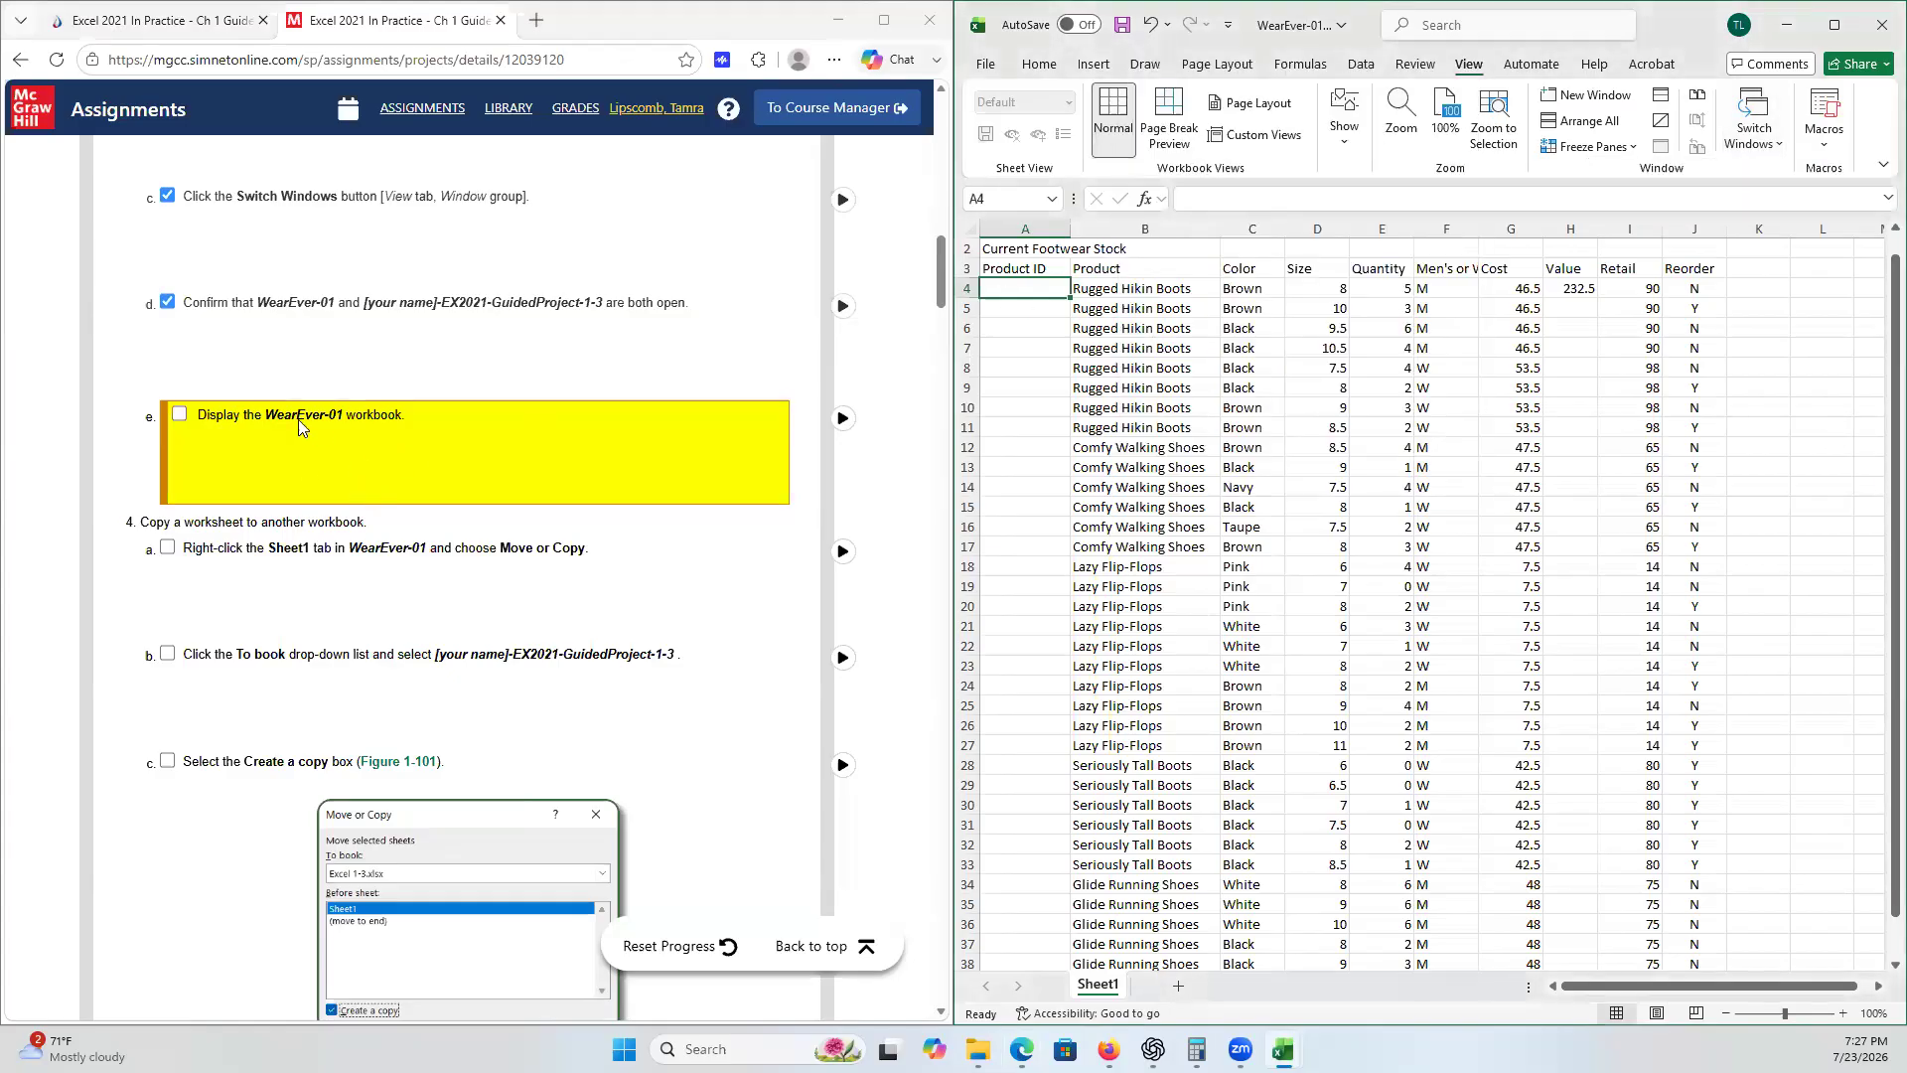
pyautogui.click(179, 414)
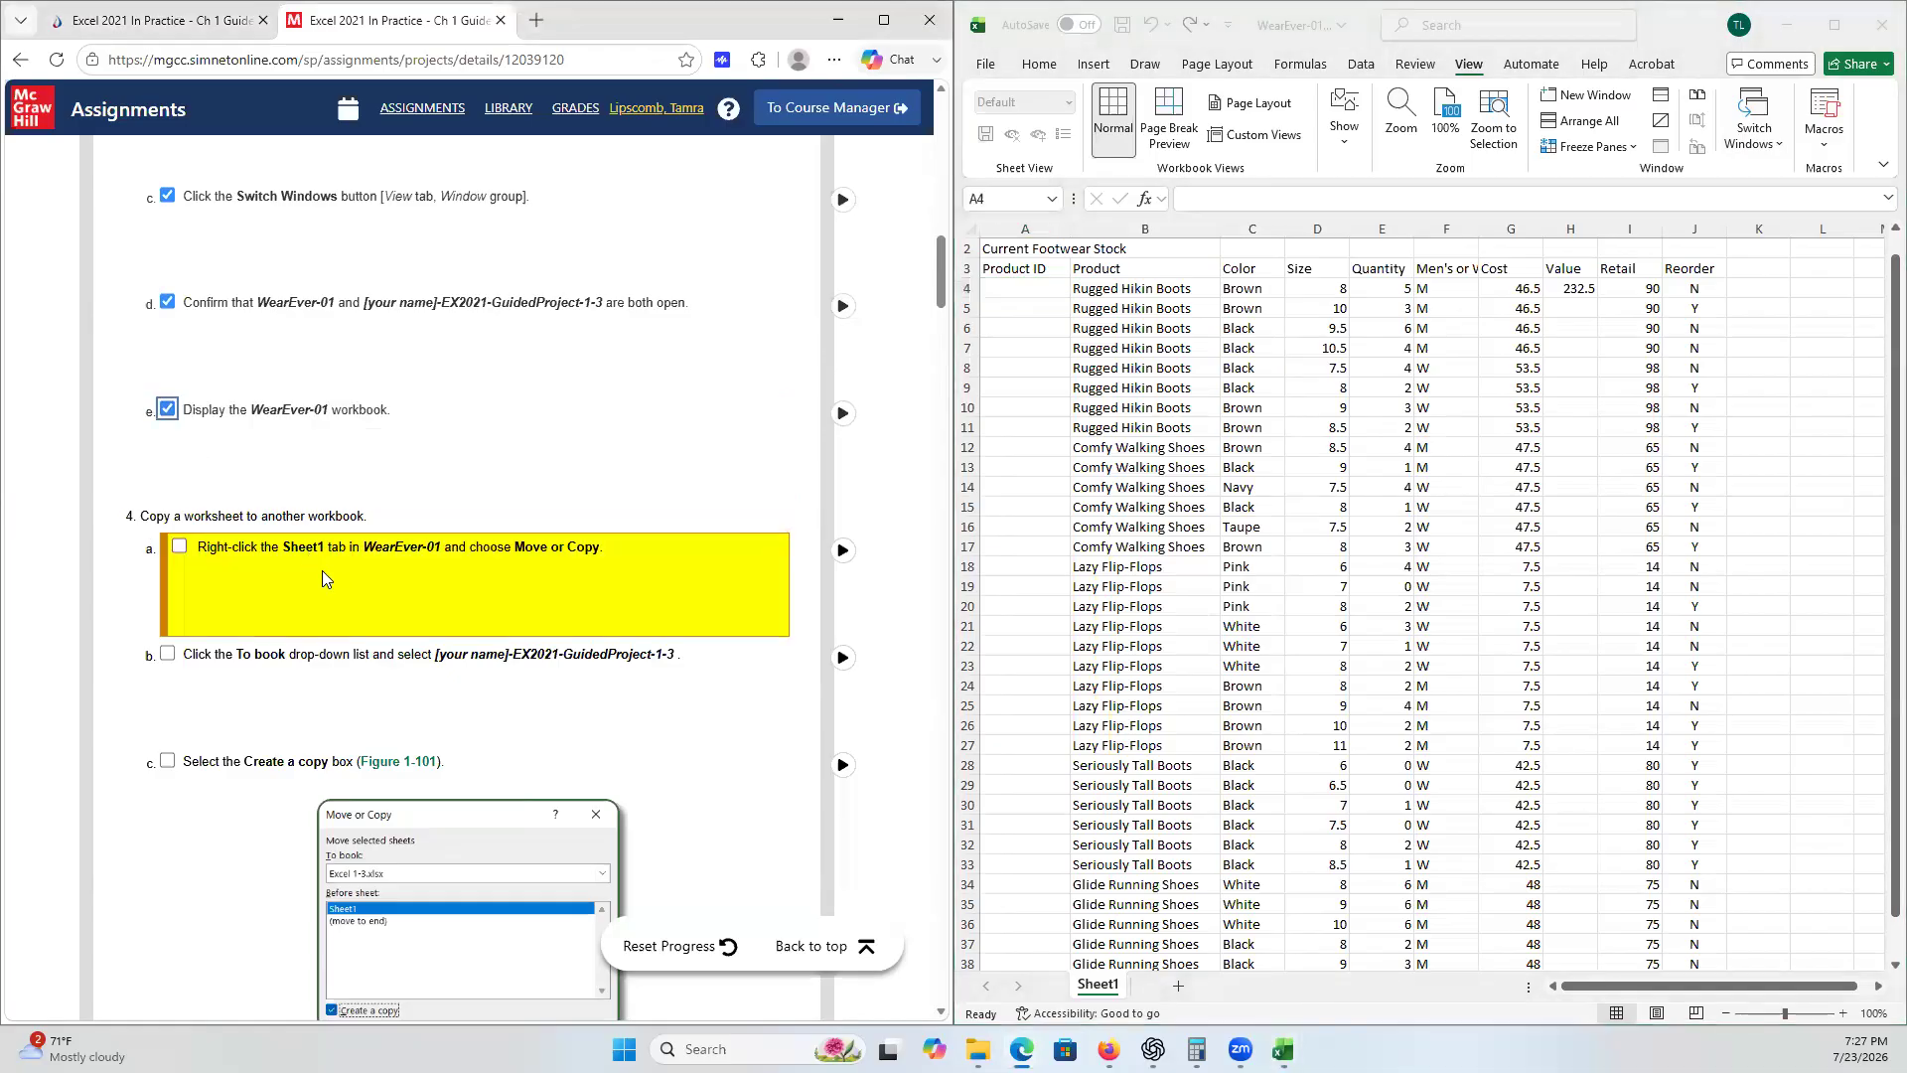
# - Open Move or Copy for the Sheet1 tab in WearEver-01 and tick checklist steps 4a and 4b
pyautogui.scroll(-2, 327, 576)
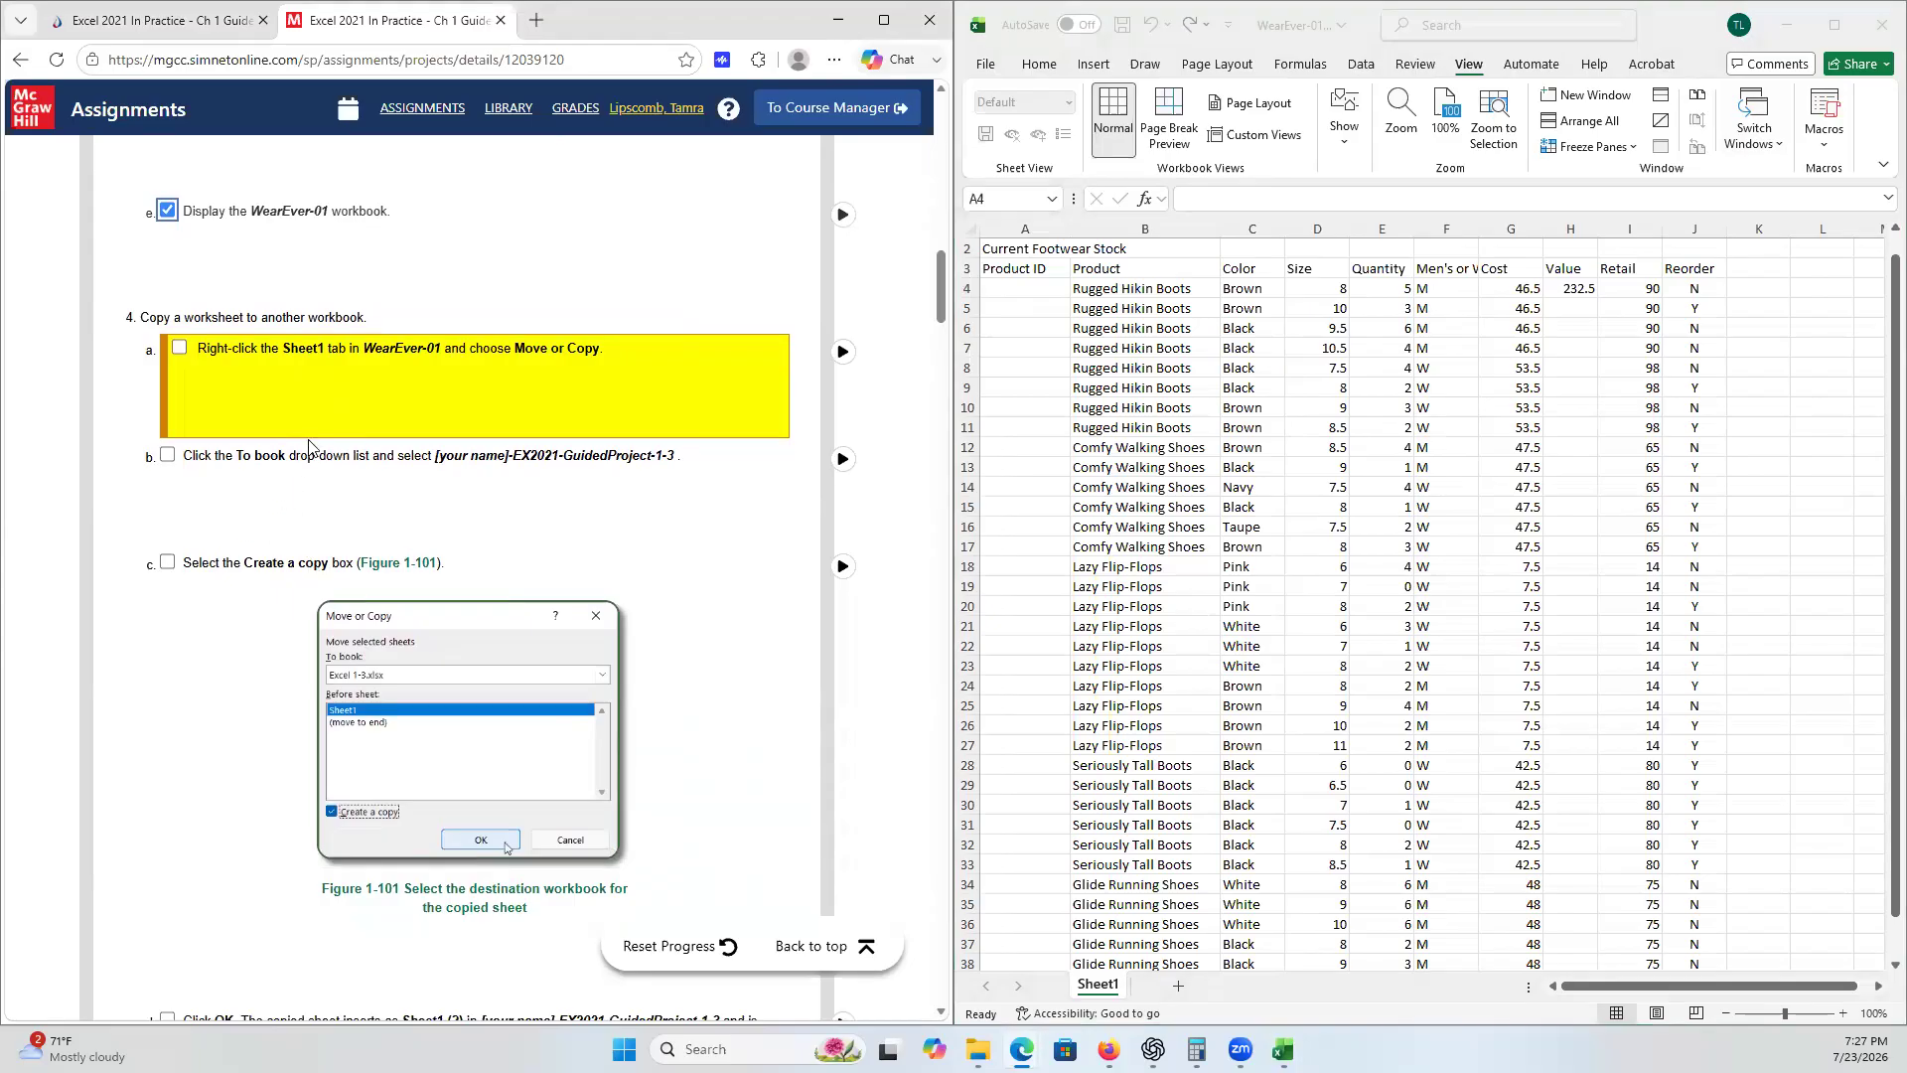
pyautogui.scroll(-1, 298, 261)
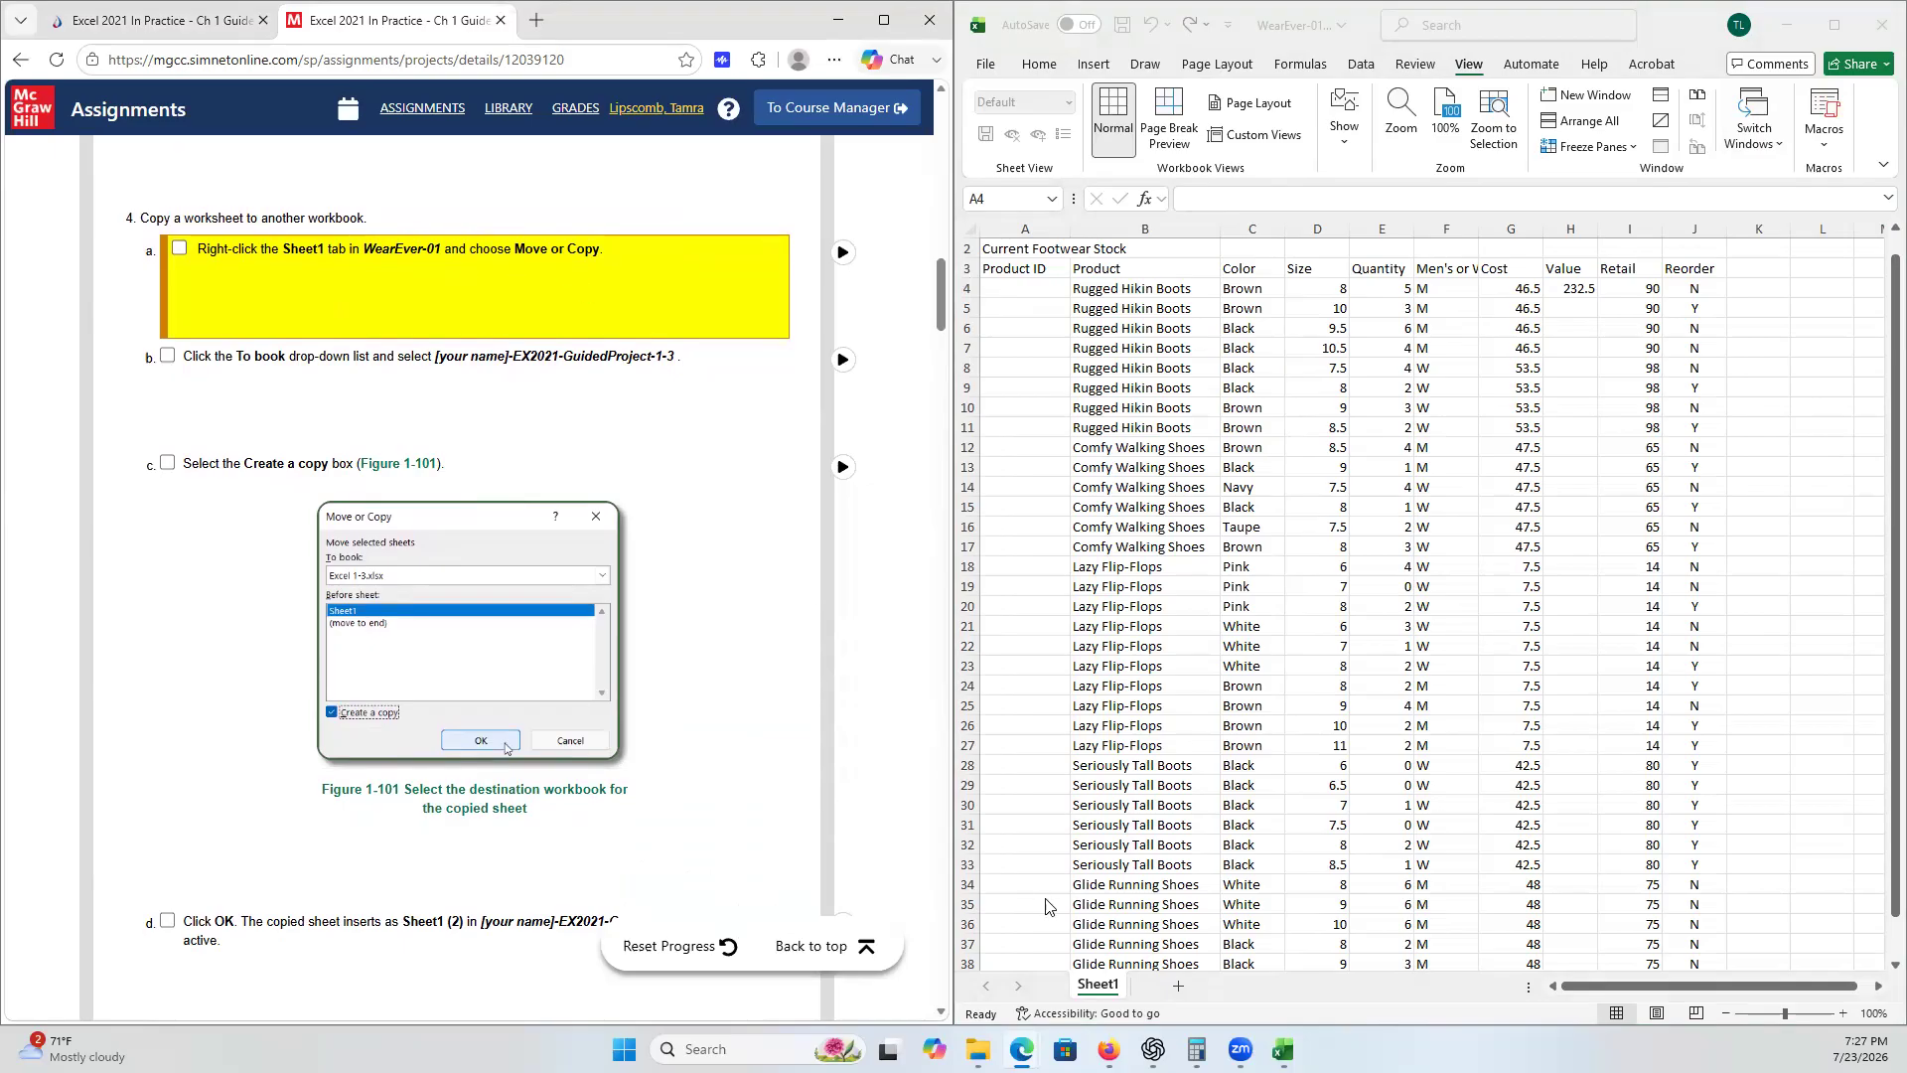
pyautogui.click(1095, 994)
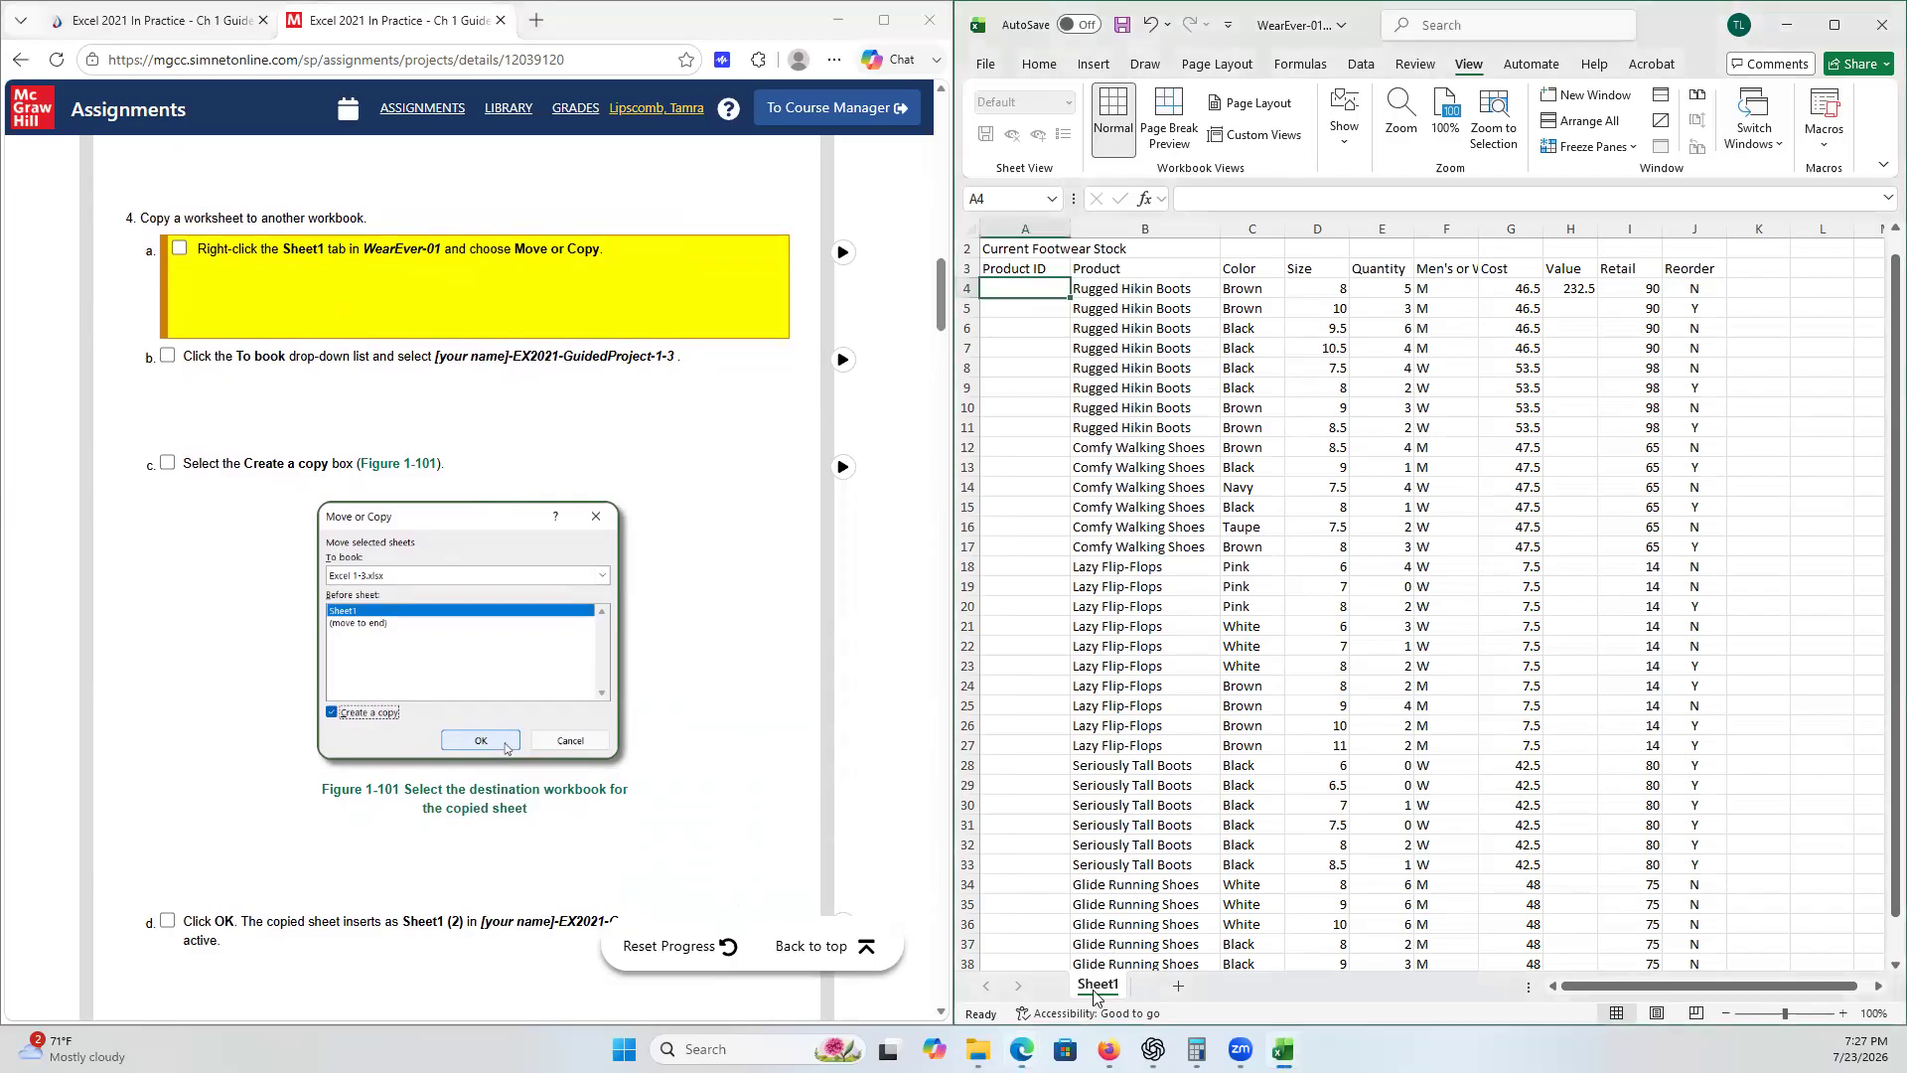
pyautogui.rightClick(1094, 991)
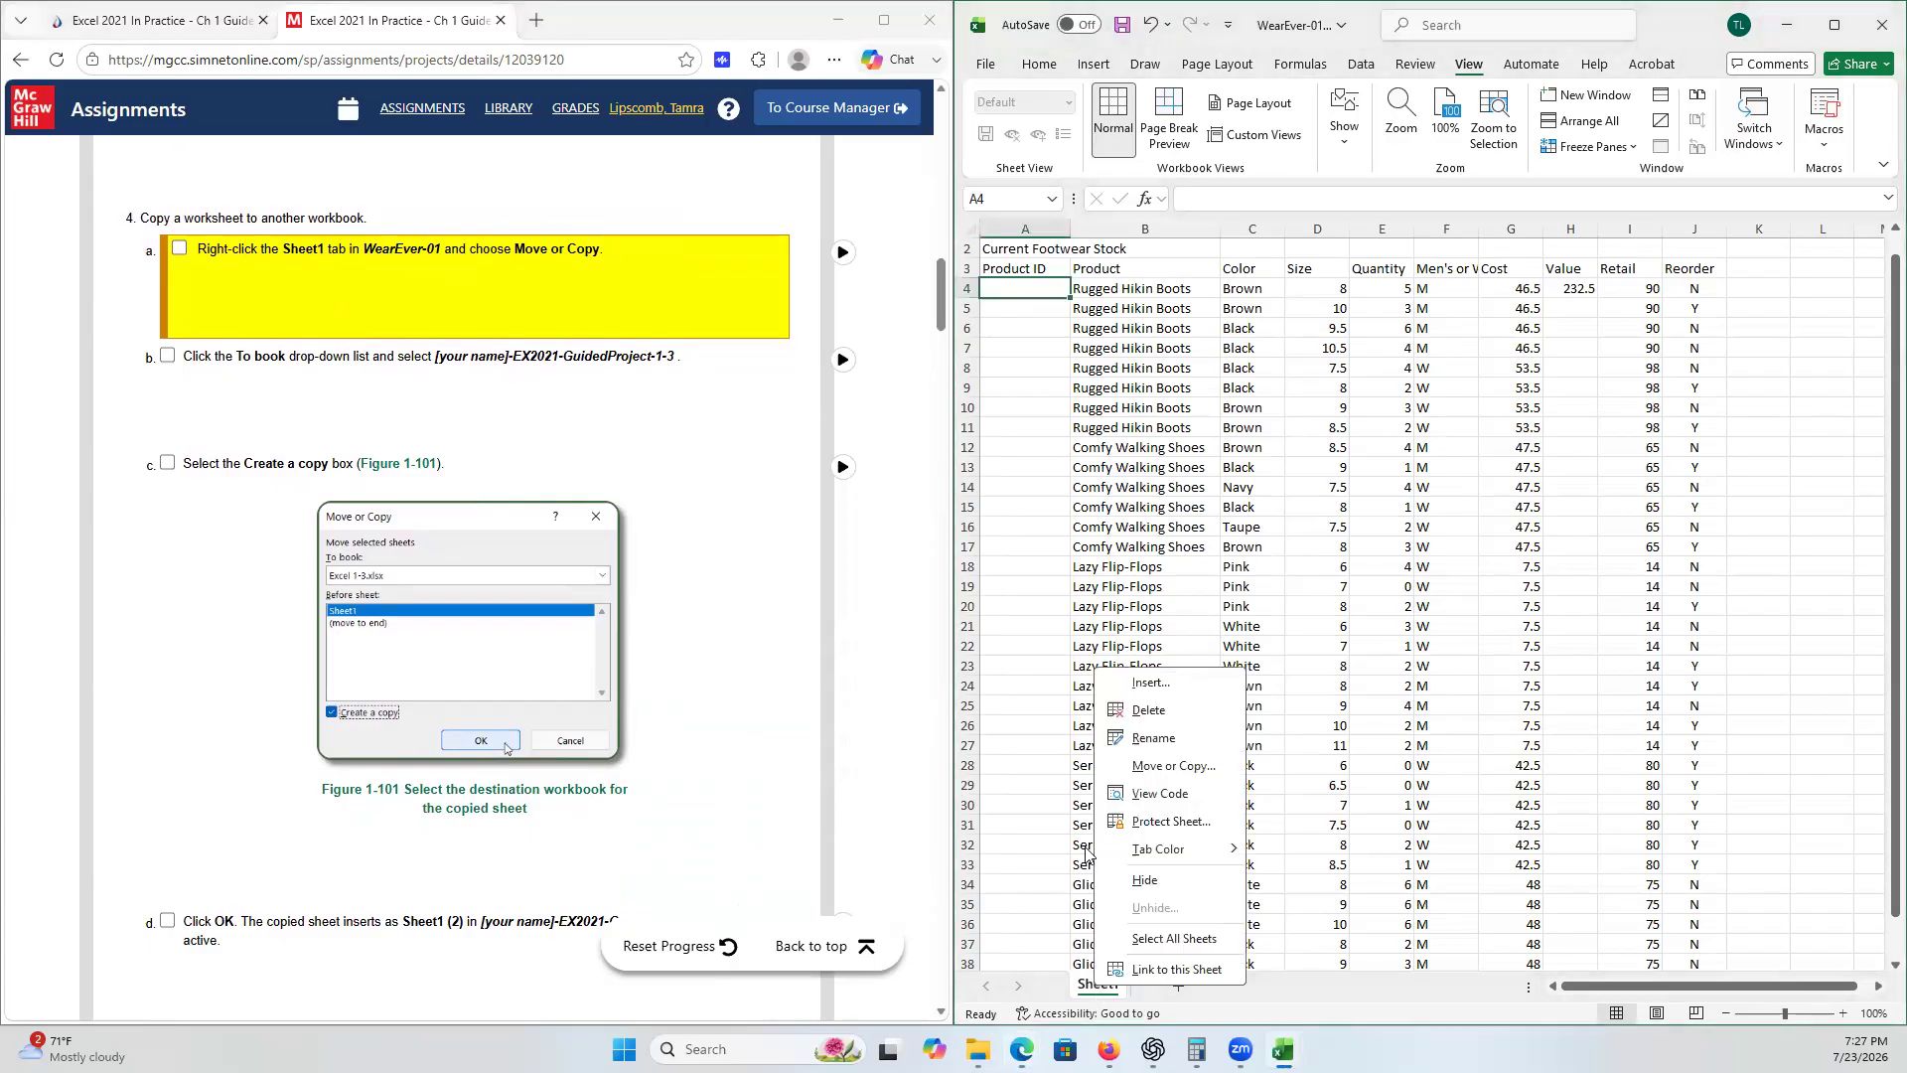
pyautogui.click(1150, 768)
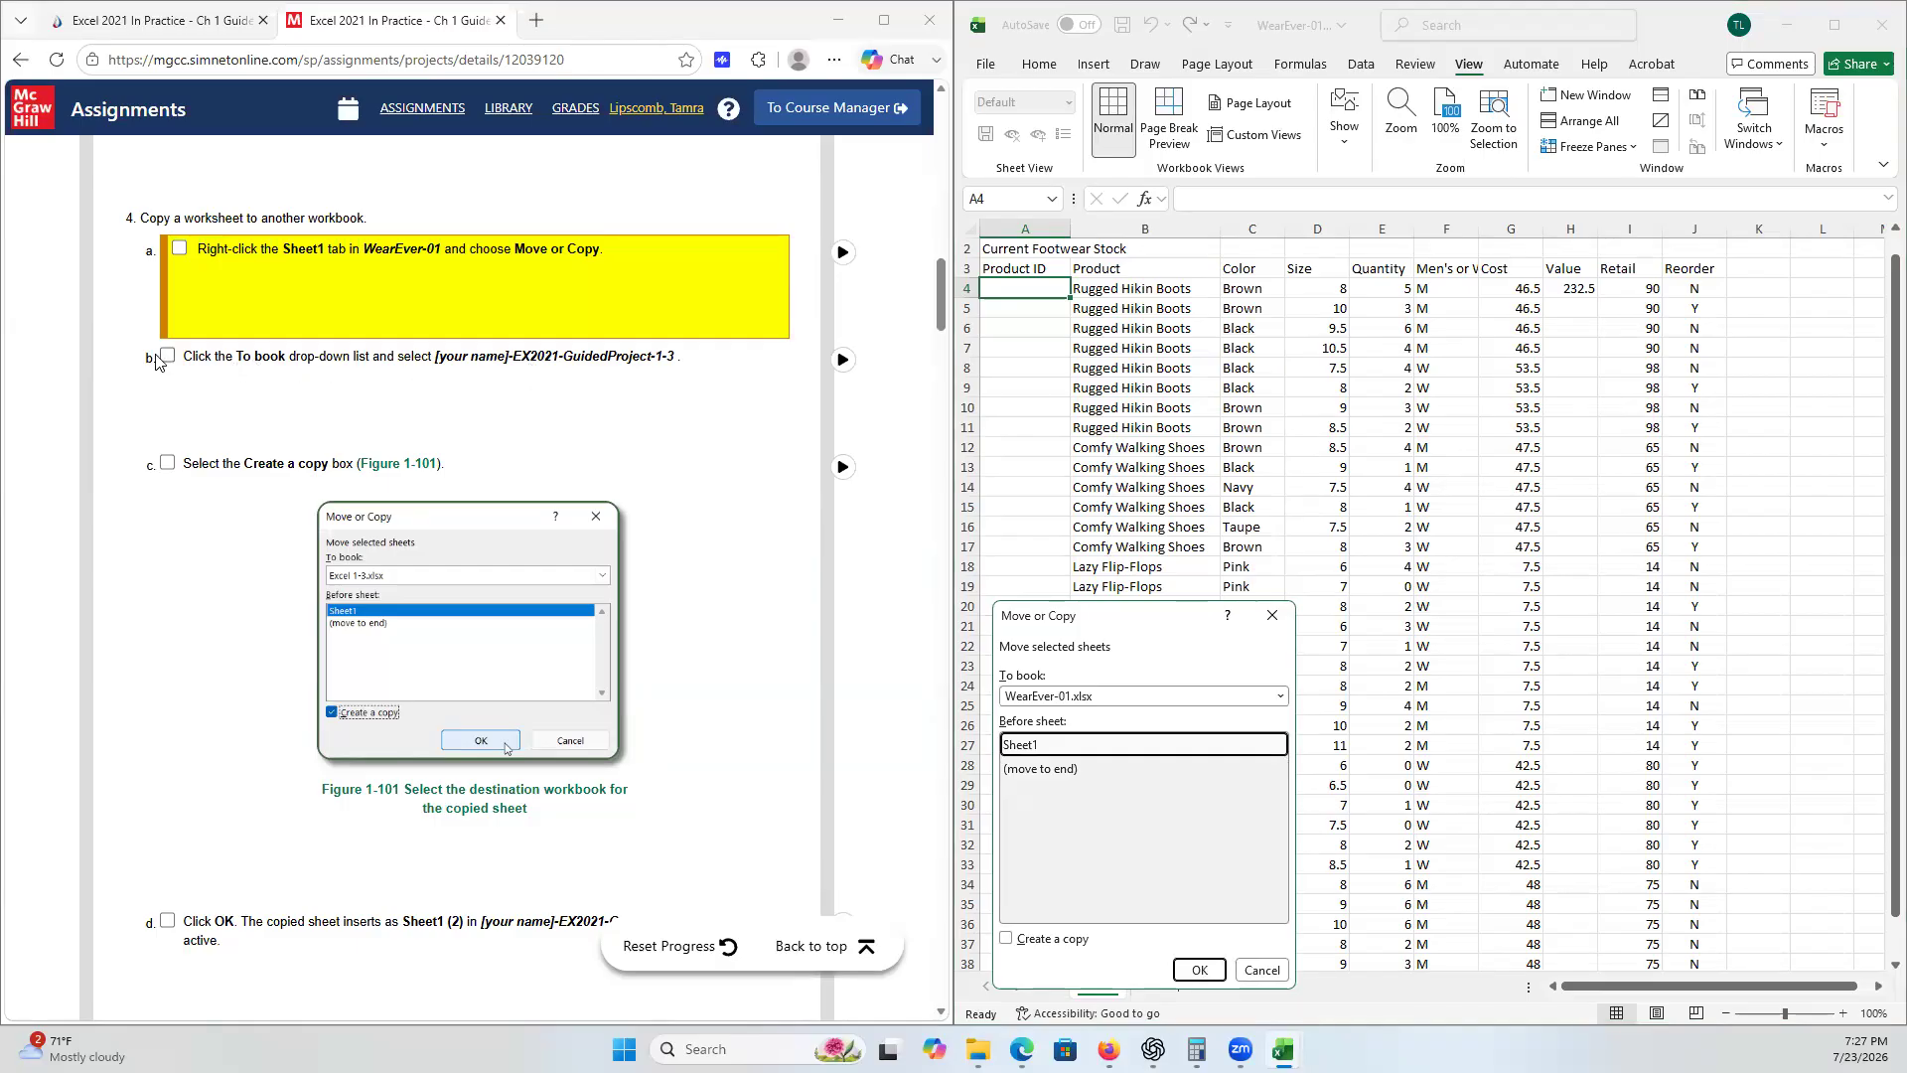
pyautogui.click(179, 250)
pyautogui.click(180, 356)
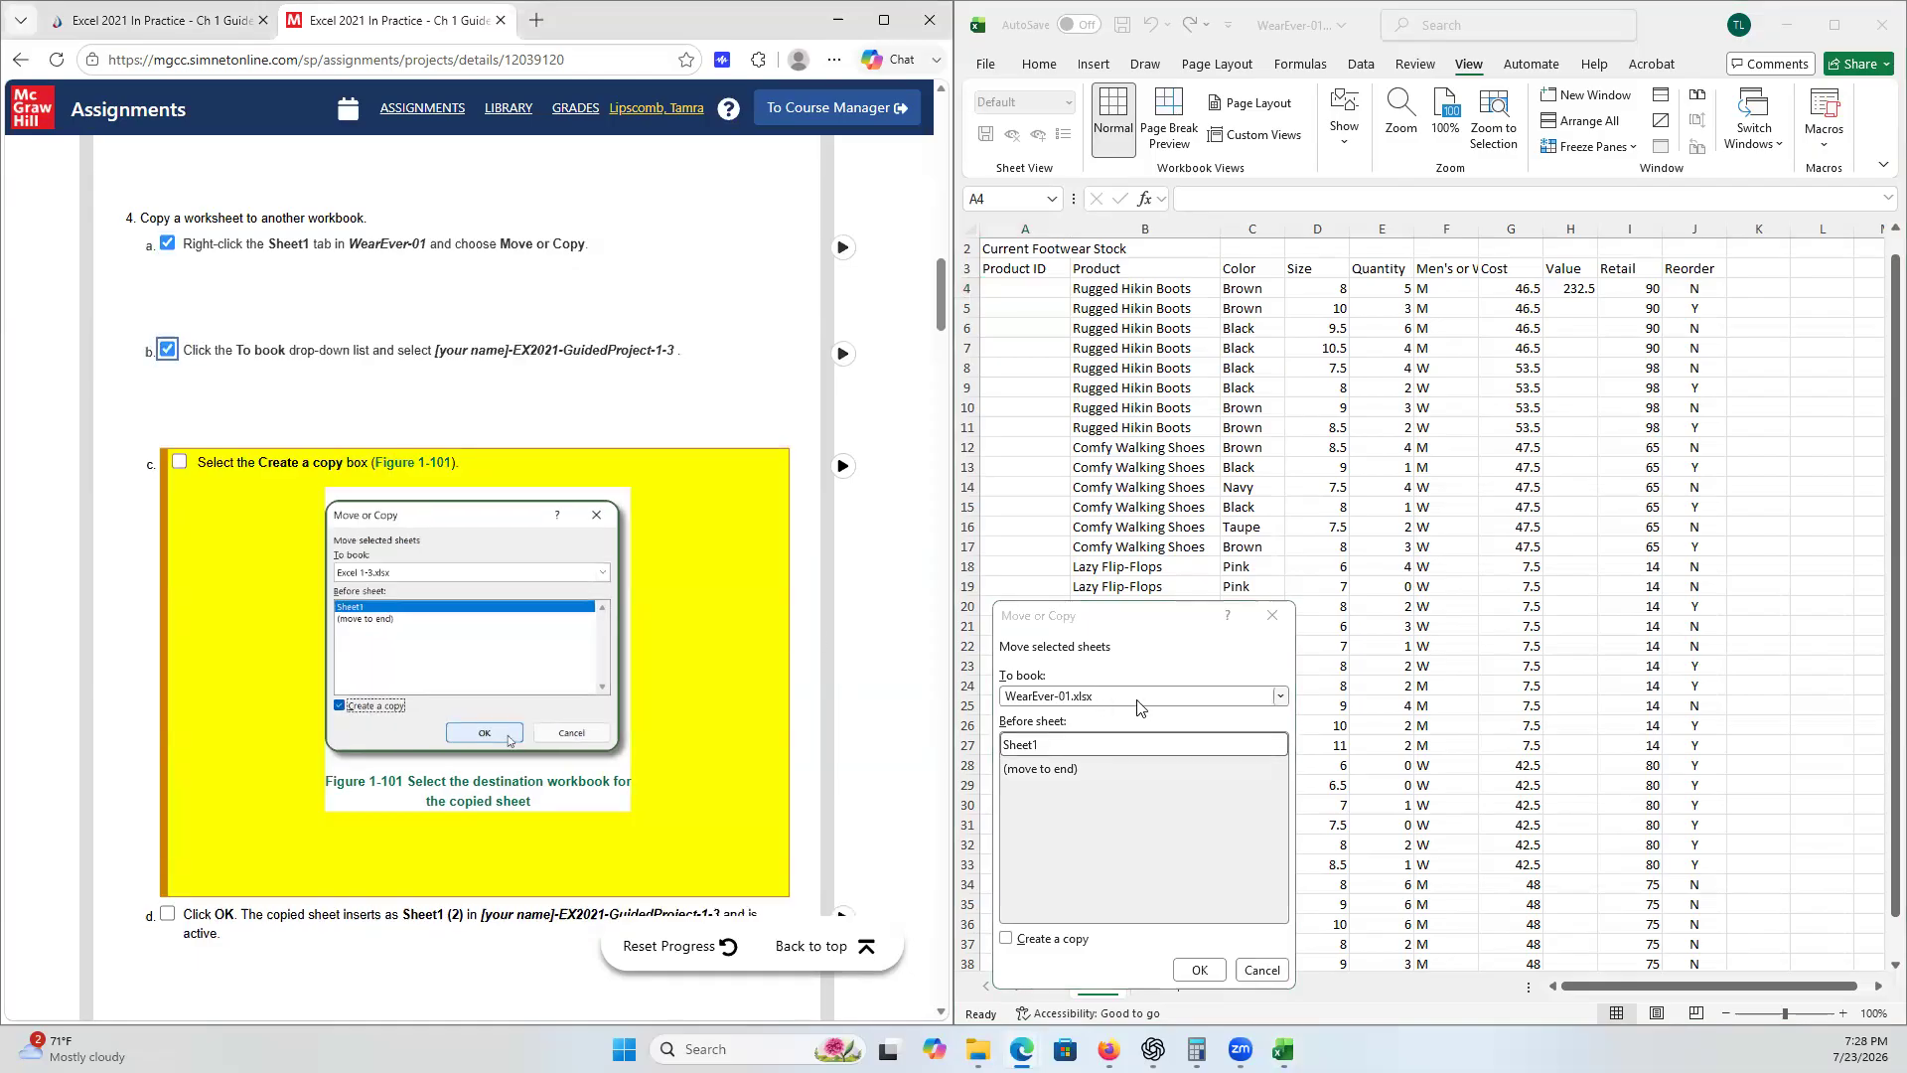
# - Copy Sheet1 into the Guided Project 1-3 workbook with Create a copy enabled, ticking checklist step 4c
pyautogui.click(1284, 701)
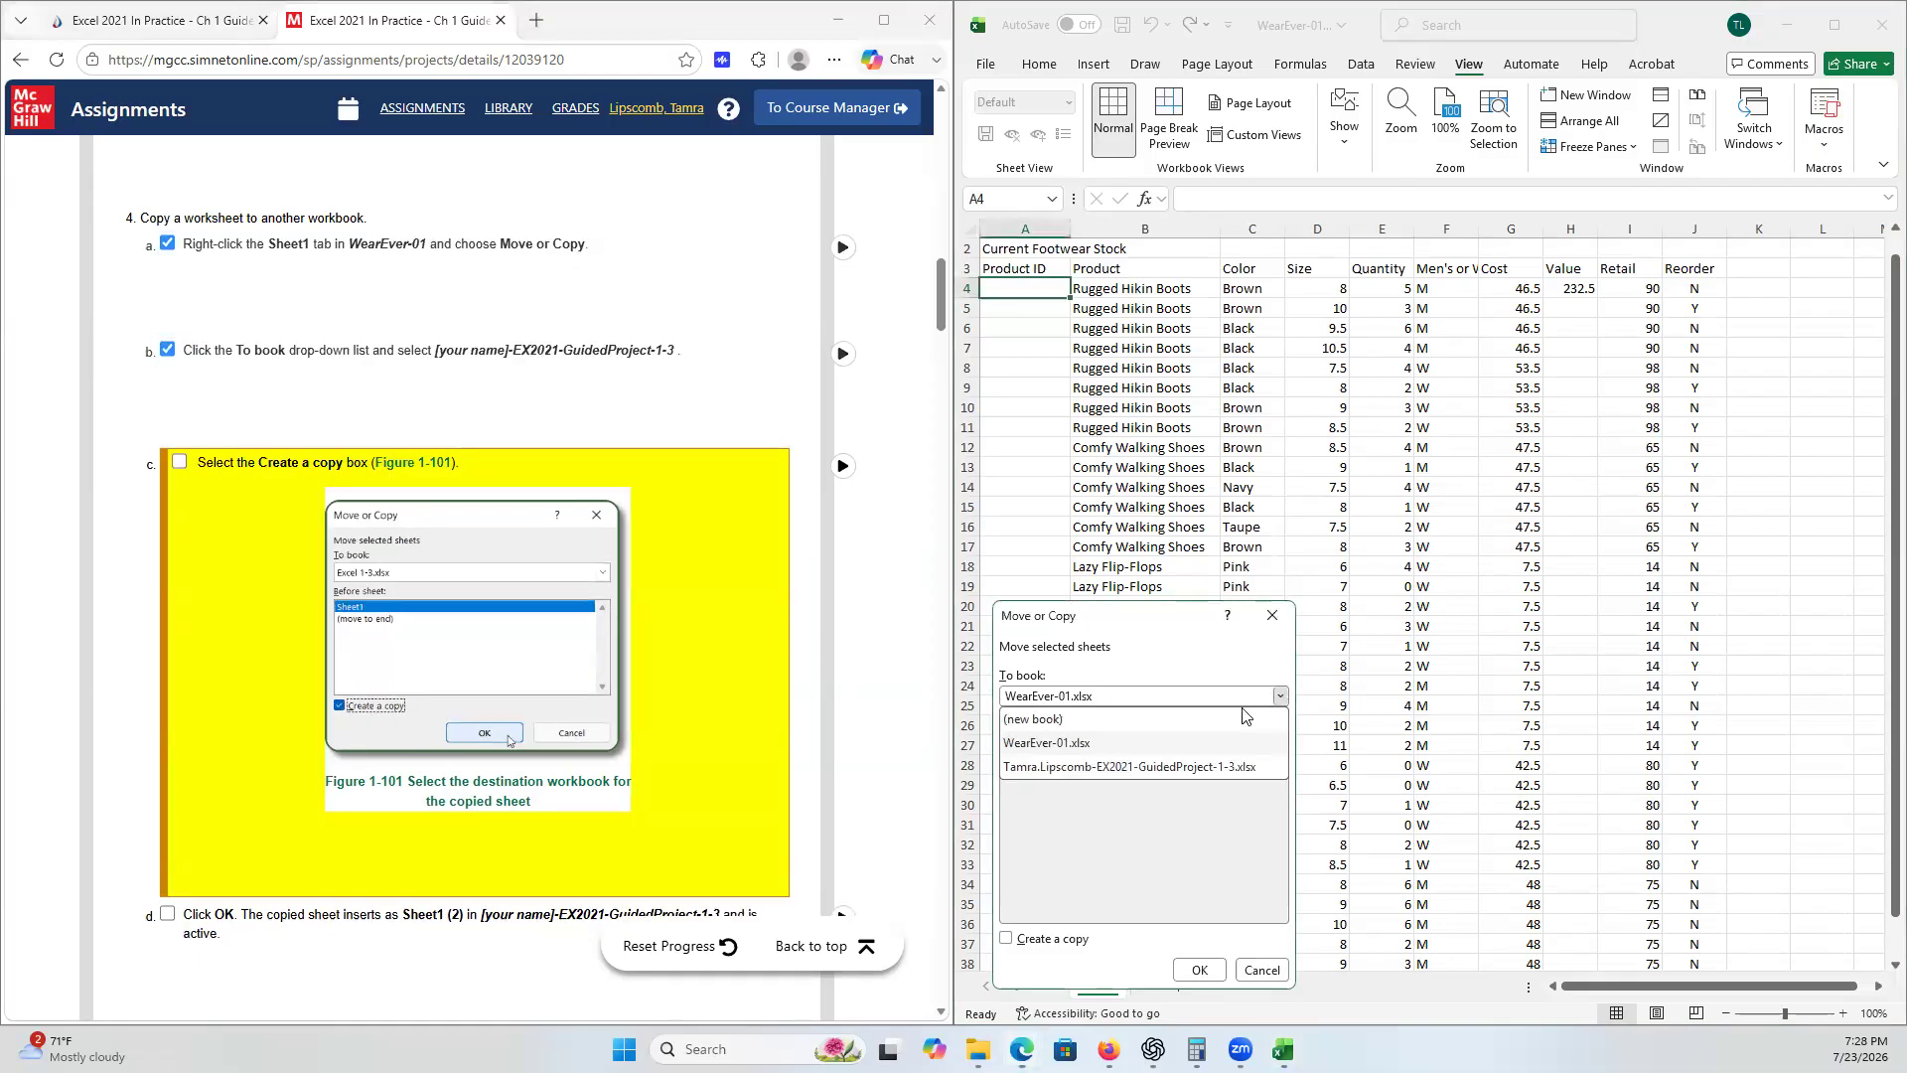
pyautogui.click(1212, 784)
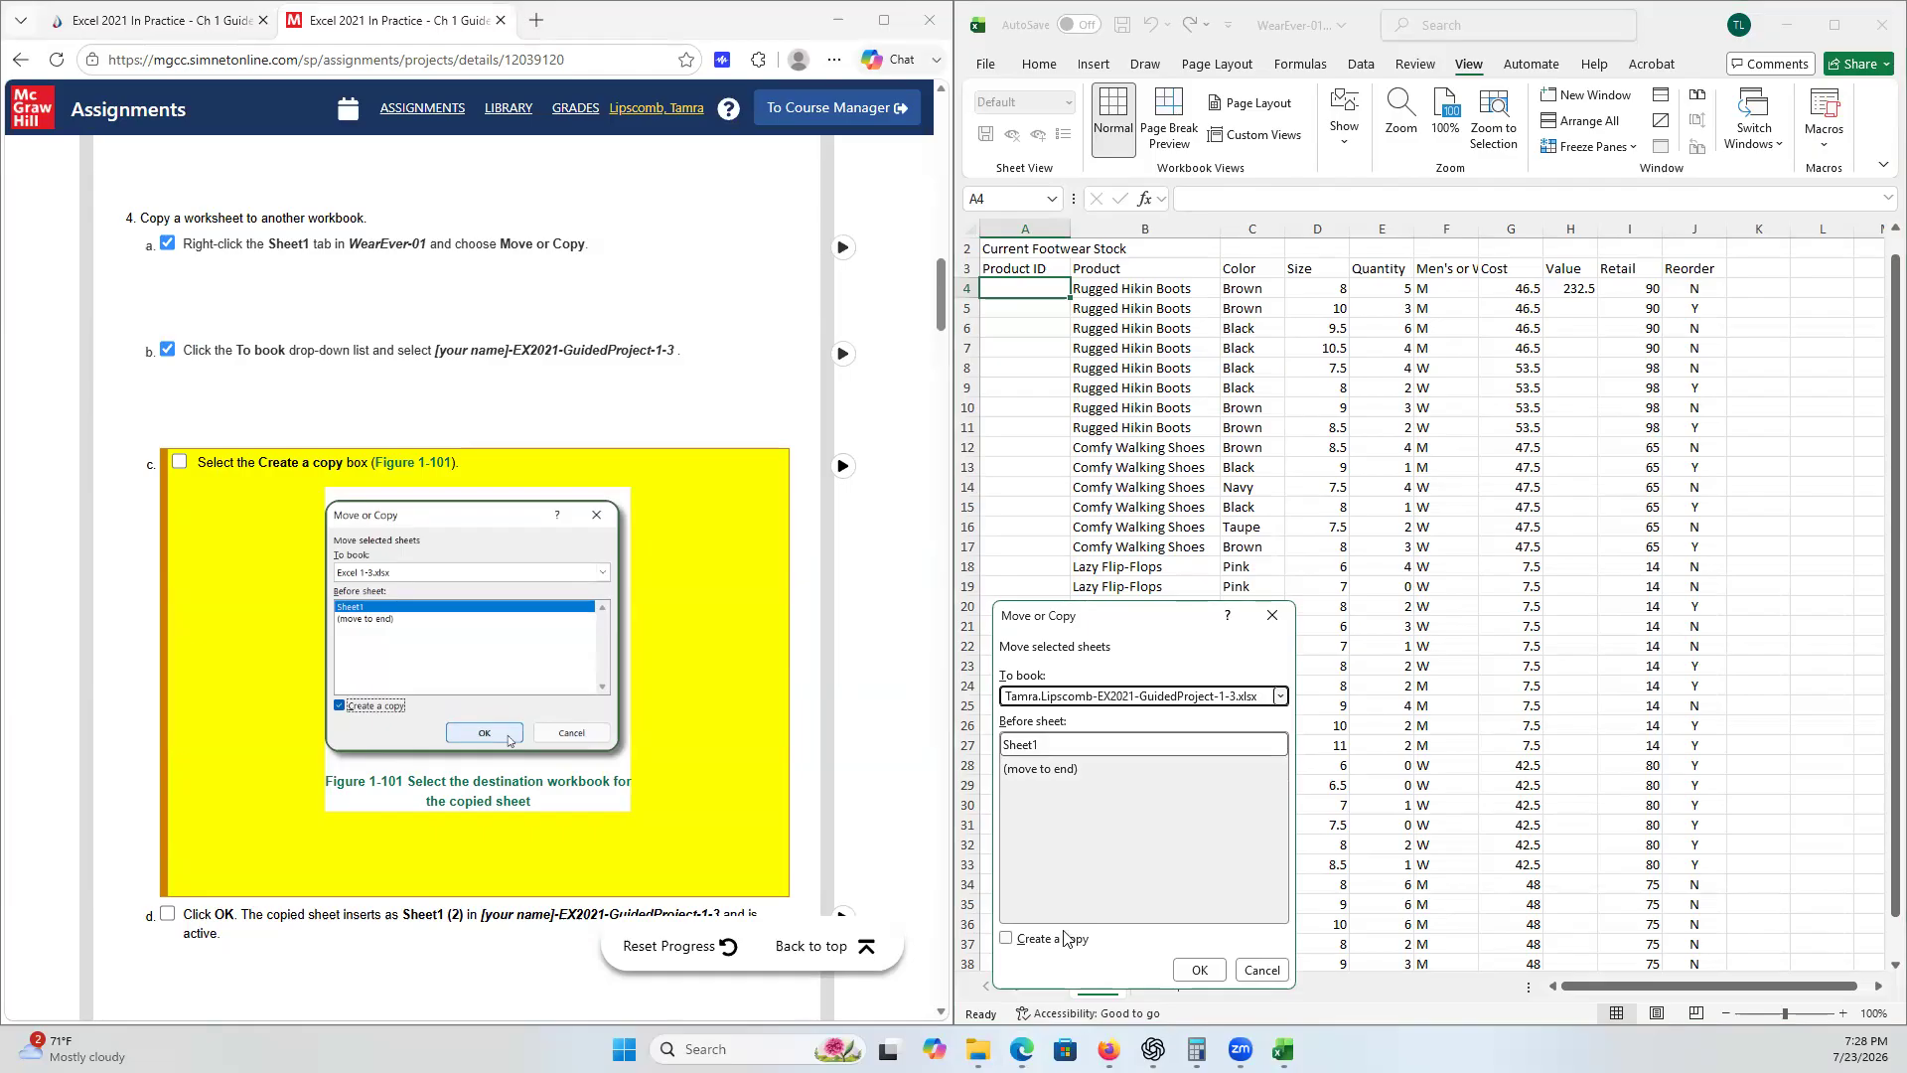
pyautogui.click(1008, 939)
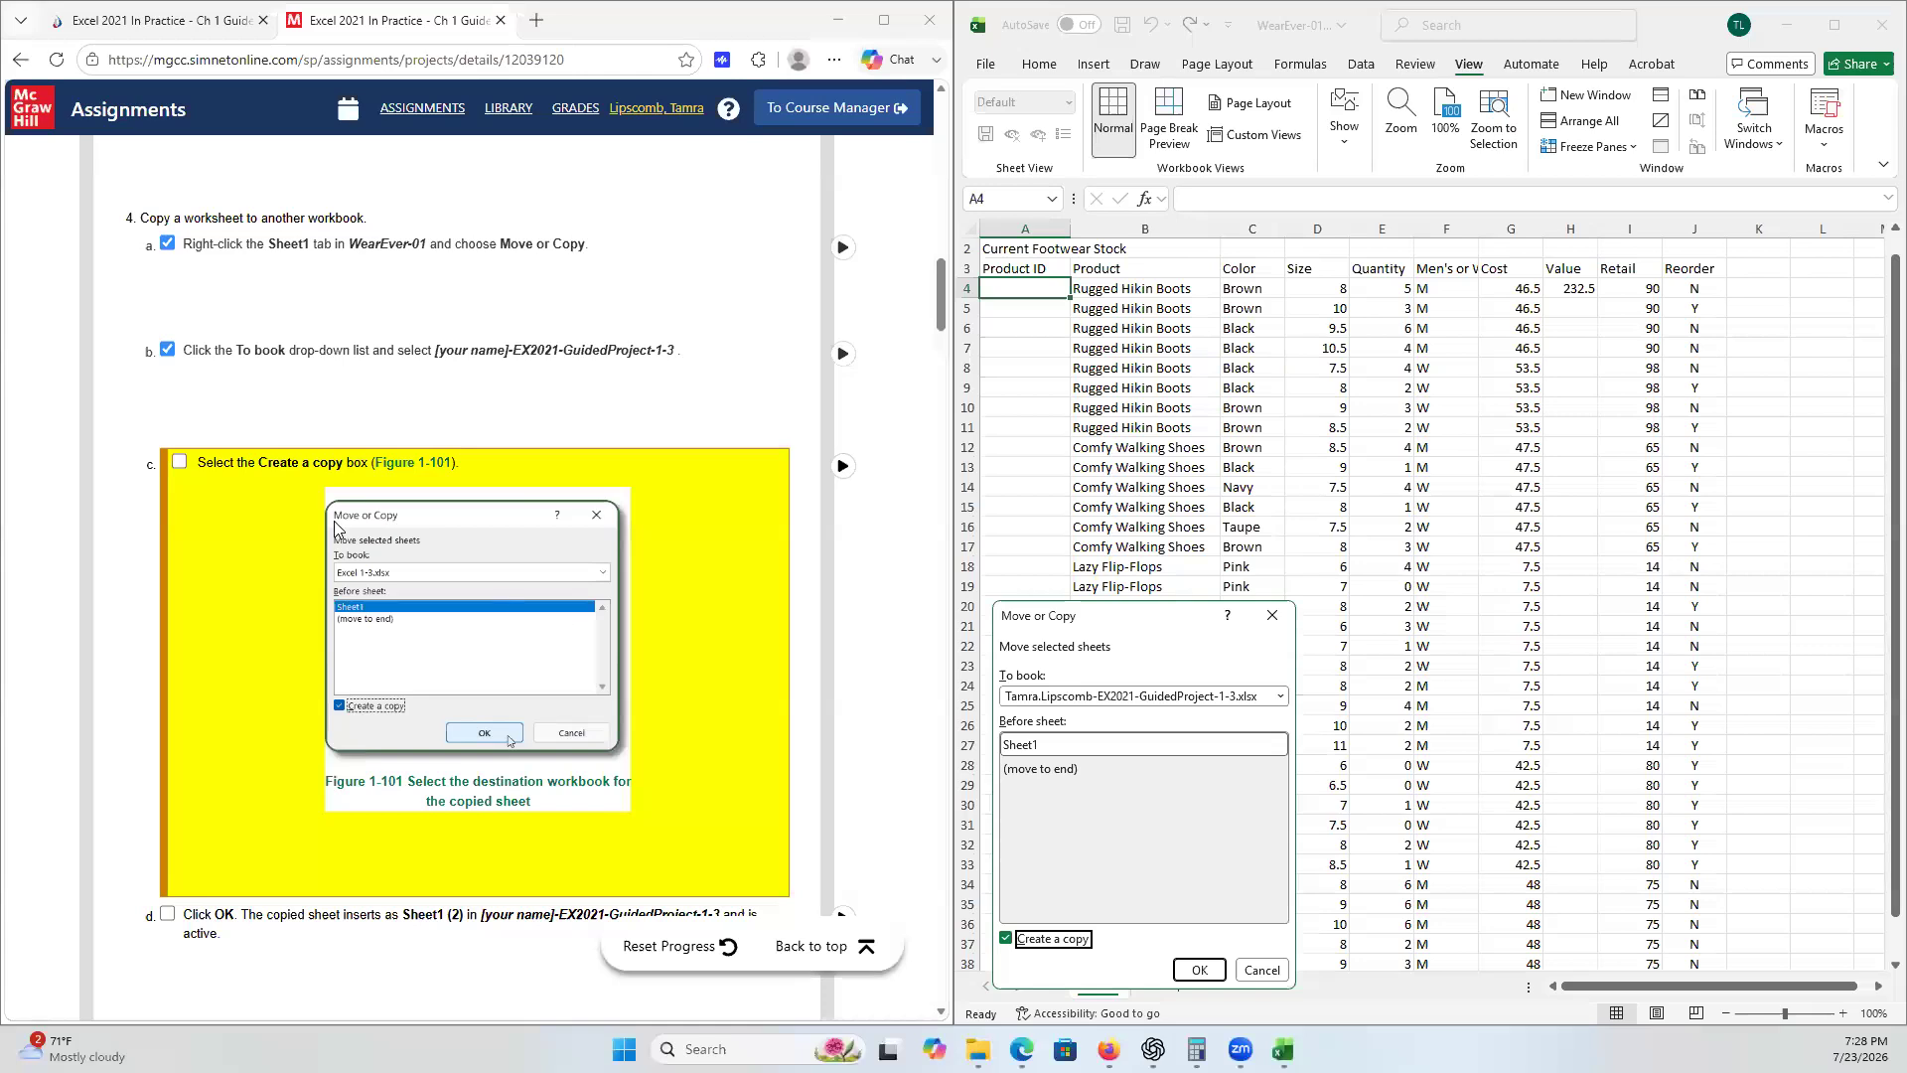
pyautogui.click(174, 463)
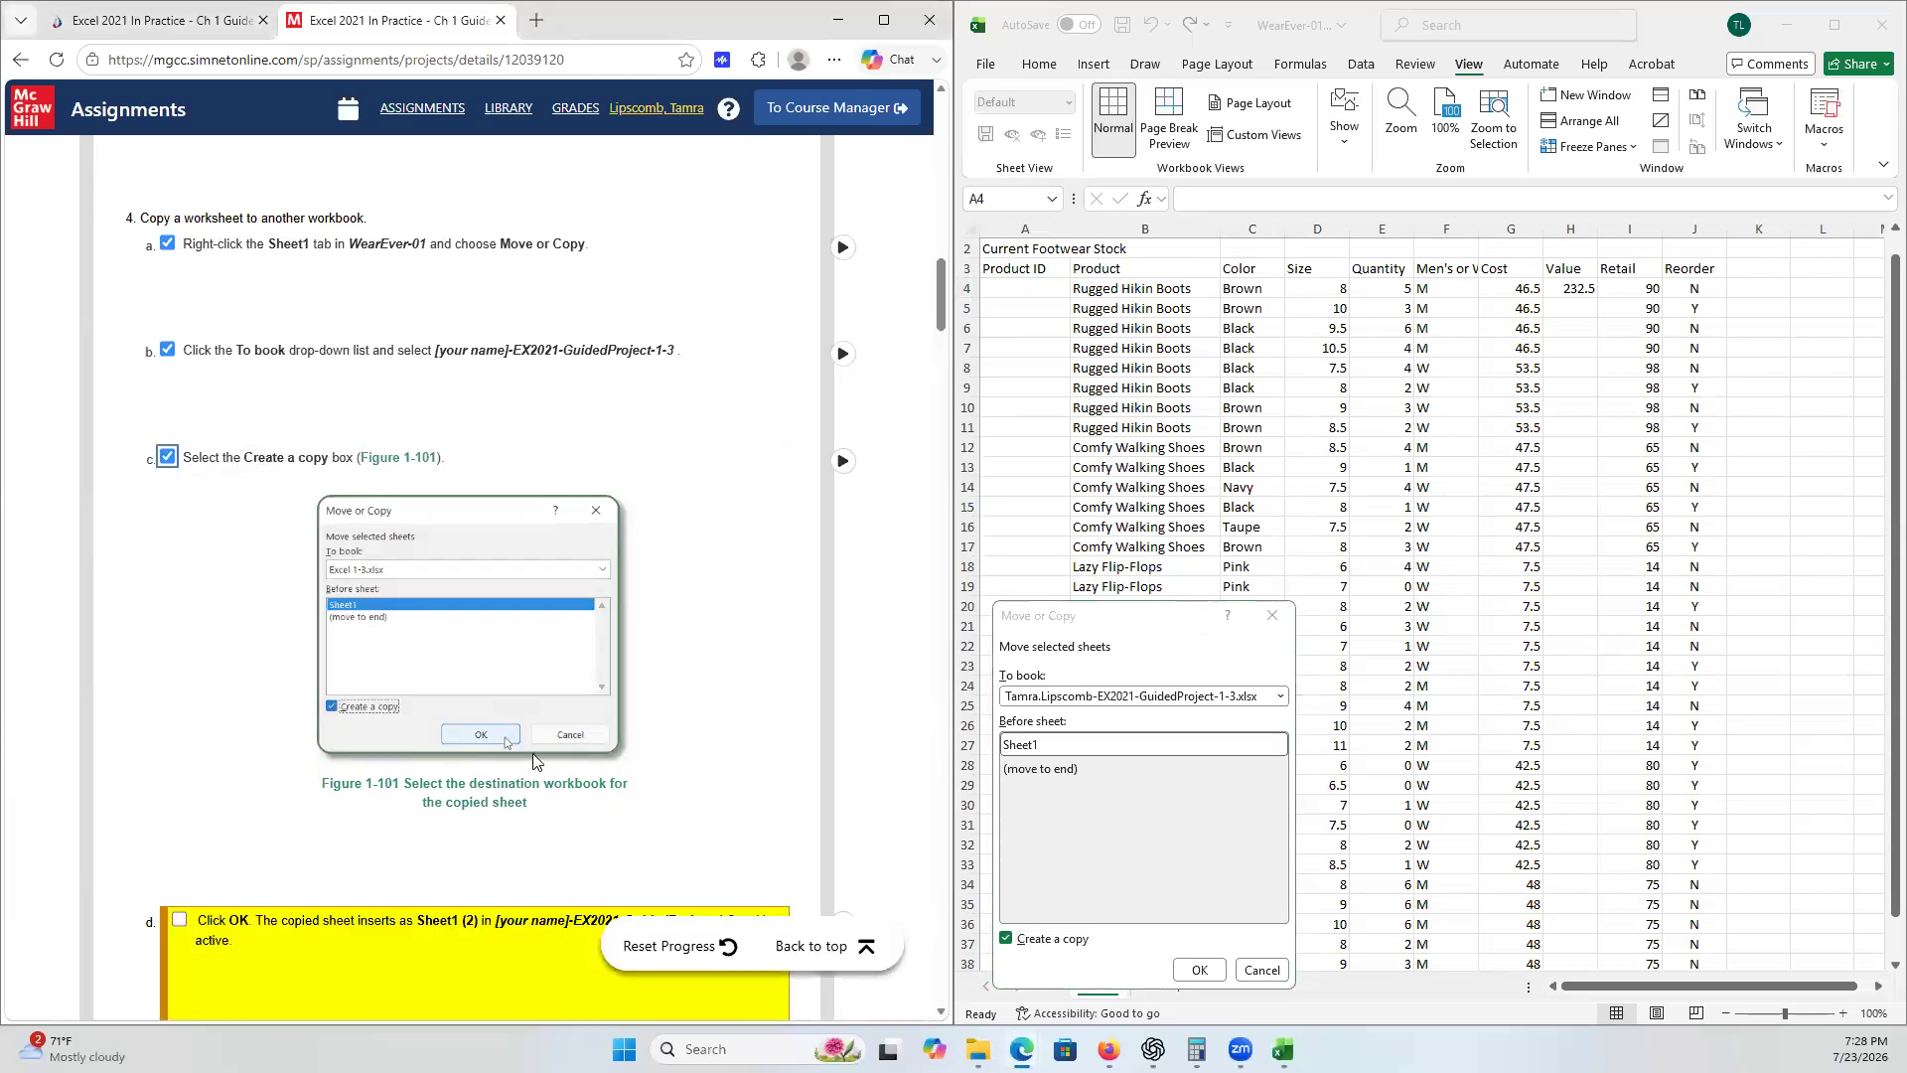
pyautogui.scroll(-5, 537, 761)
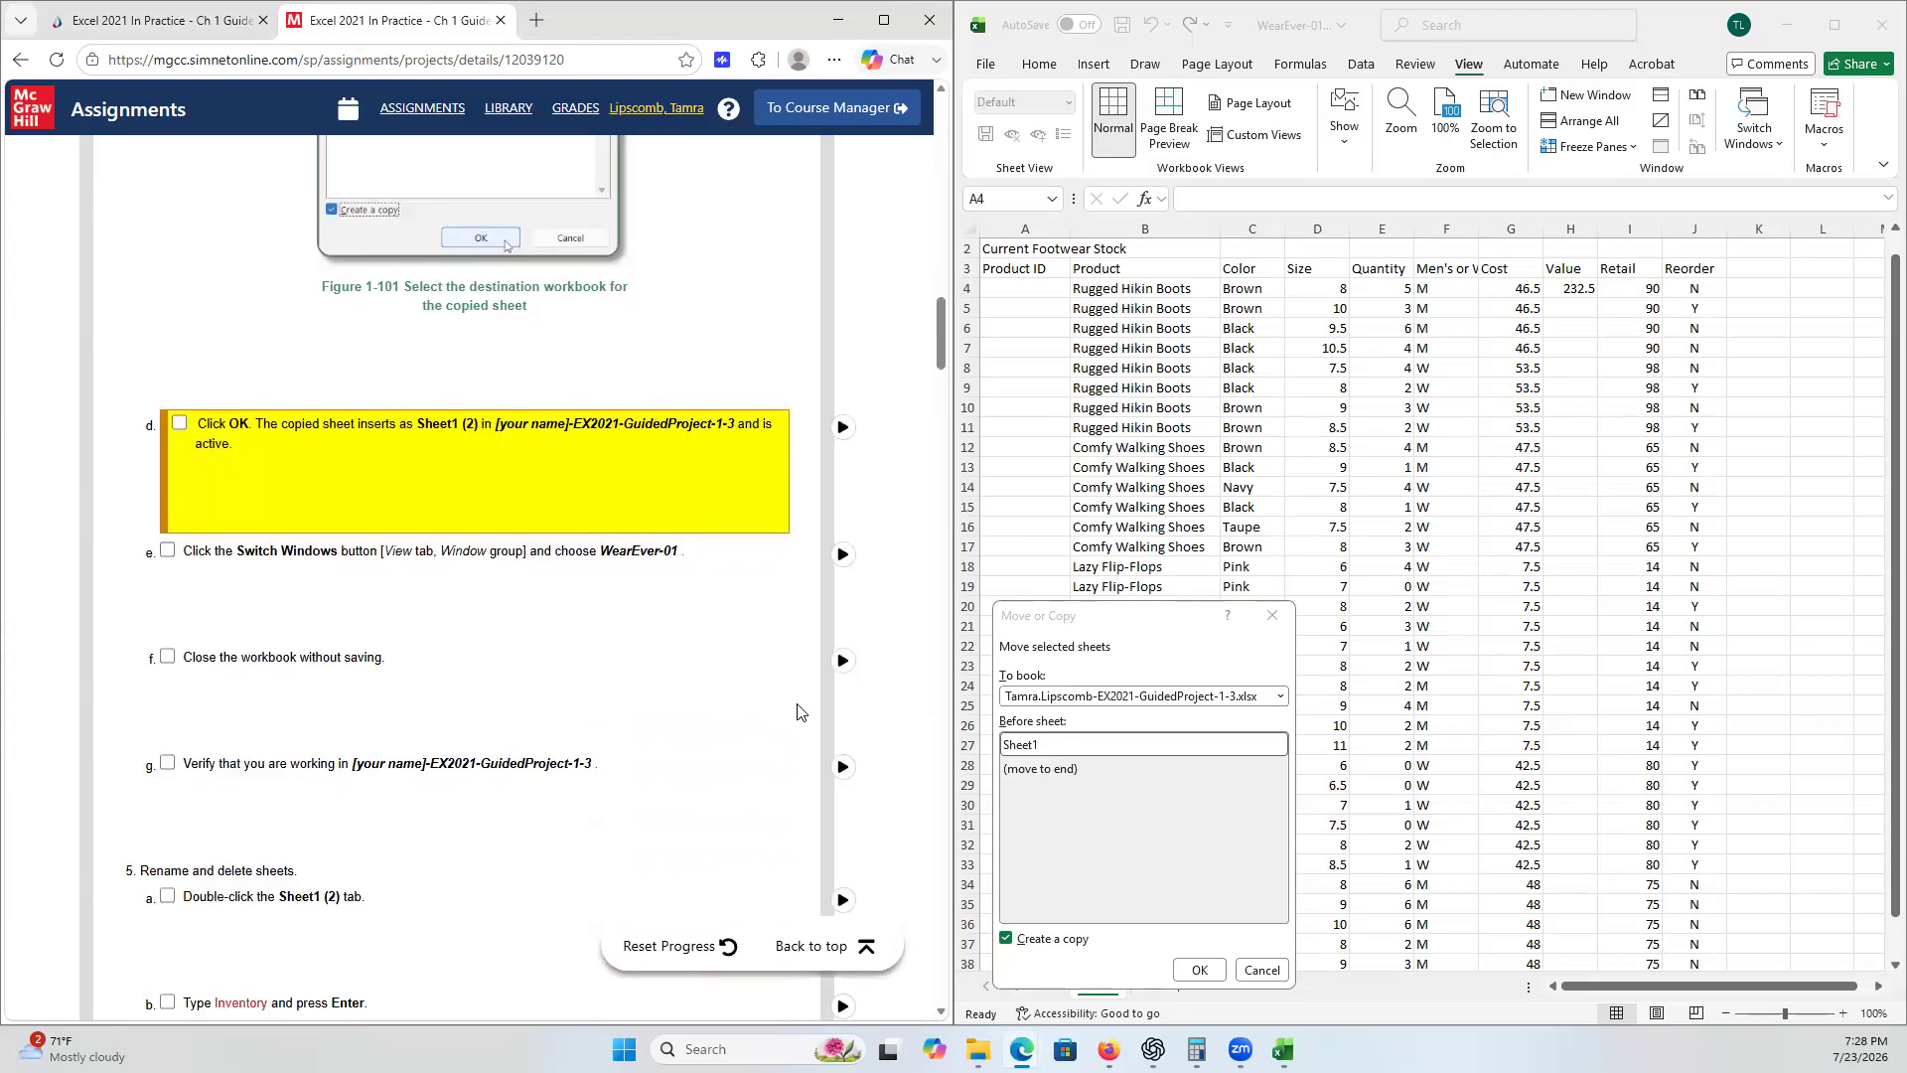
pyautogui.click(1206, 971)
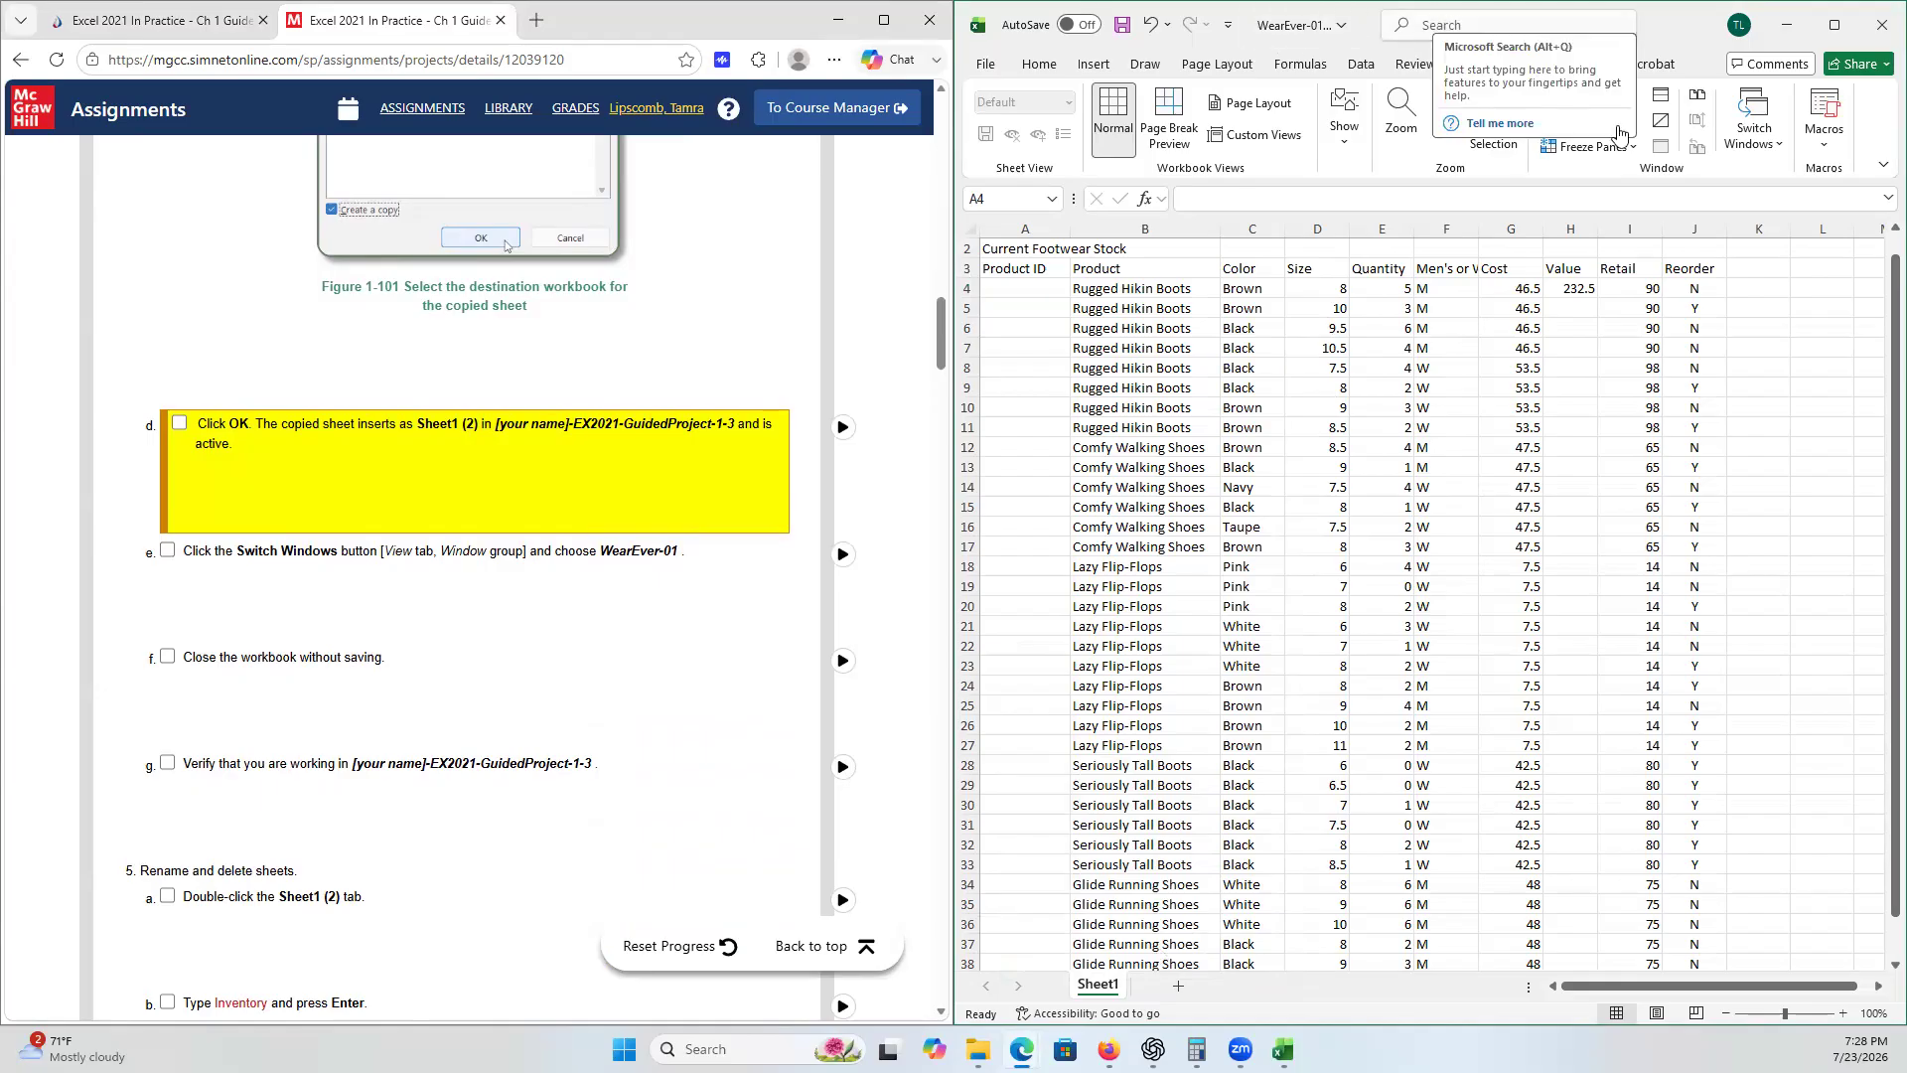
# - Switch to the Guided Project 1-3 workbook and tick checklist step 4d
pyautogui.click(1783, 149)
pyautogui.click(1783, 149)
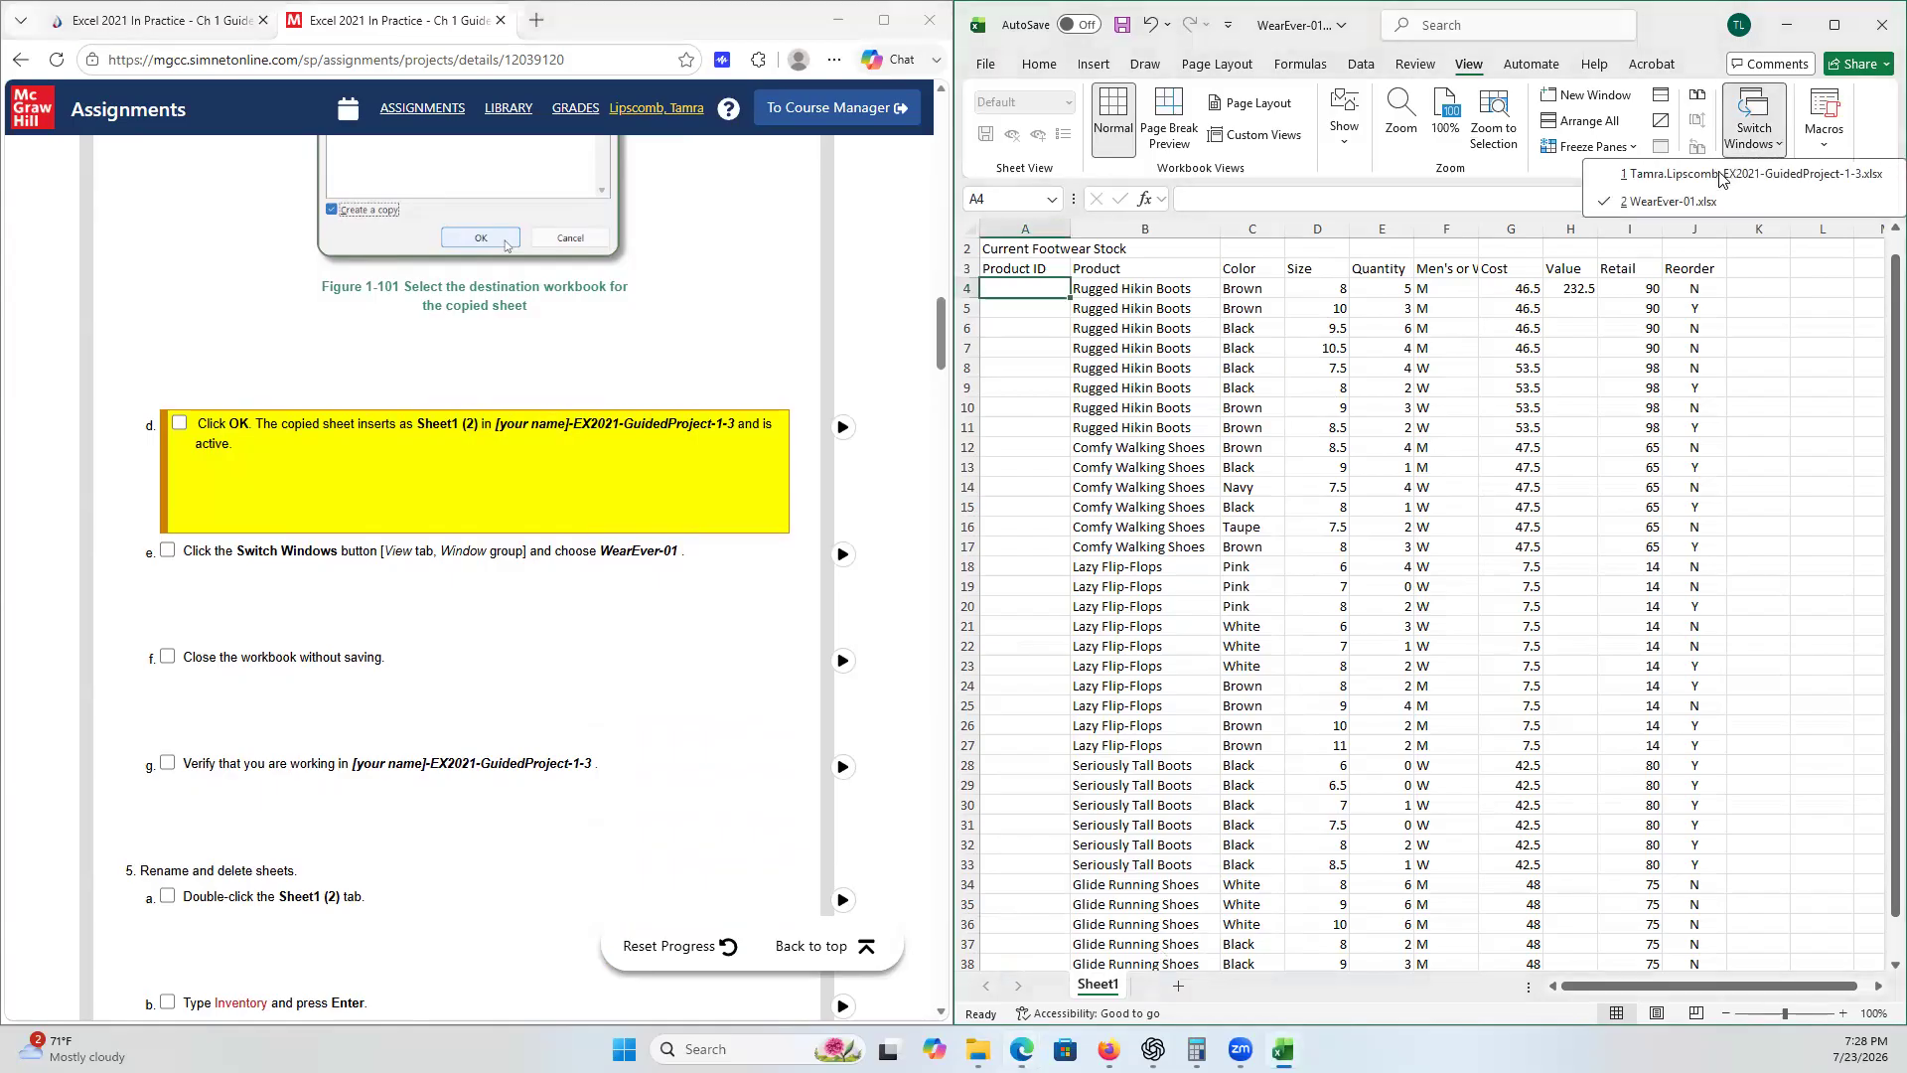
pyautogui.click(1716, 175)
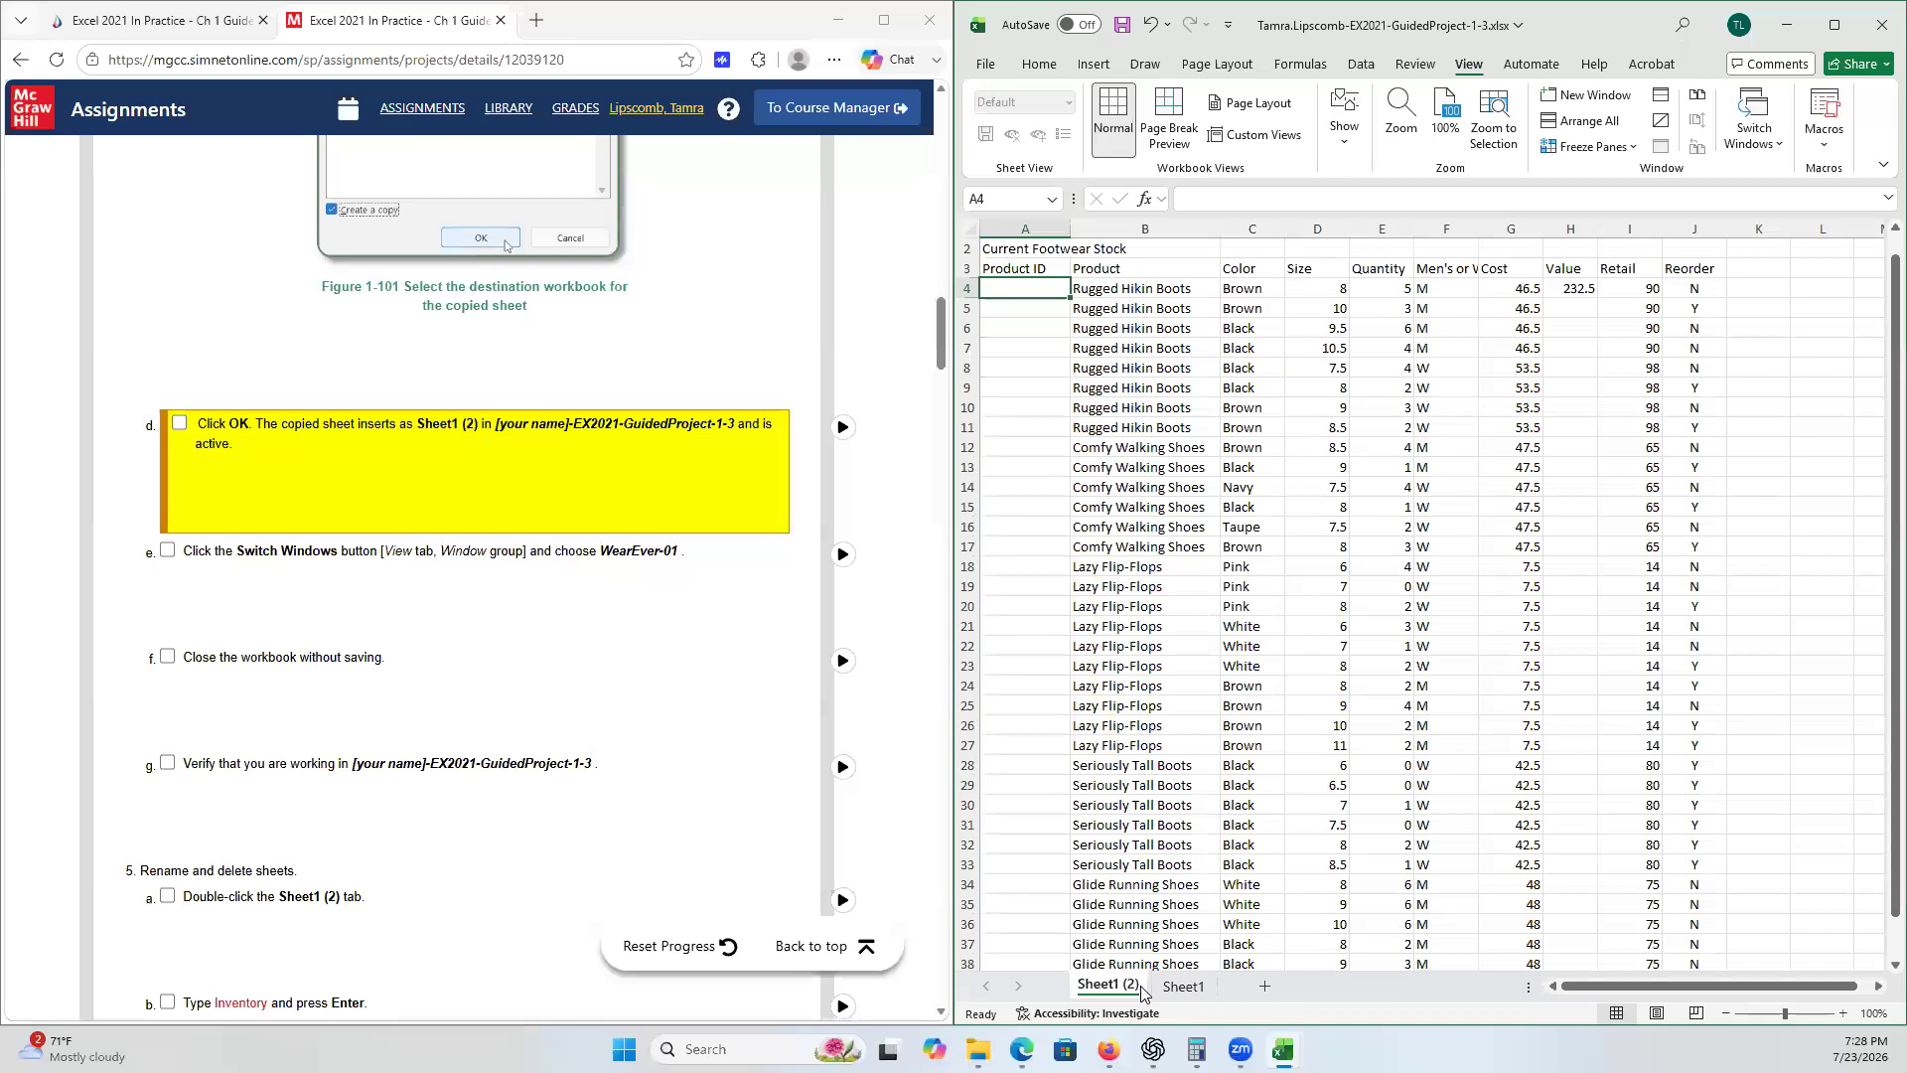
pyautogui.click(179, 424)
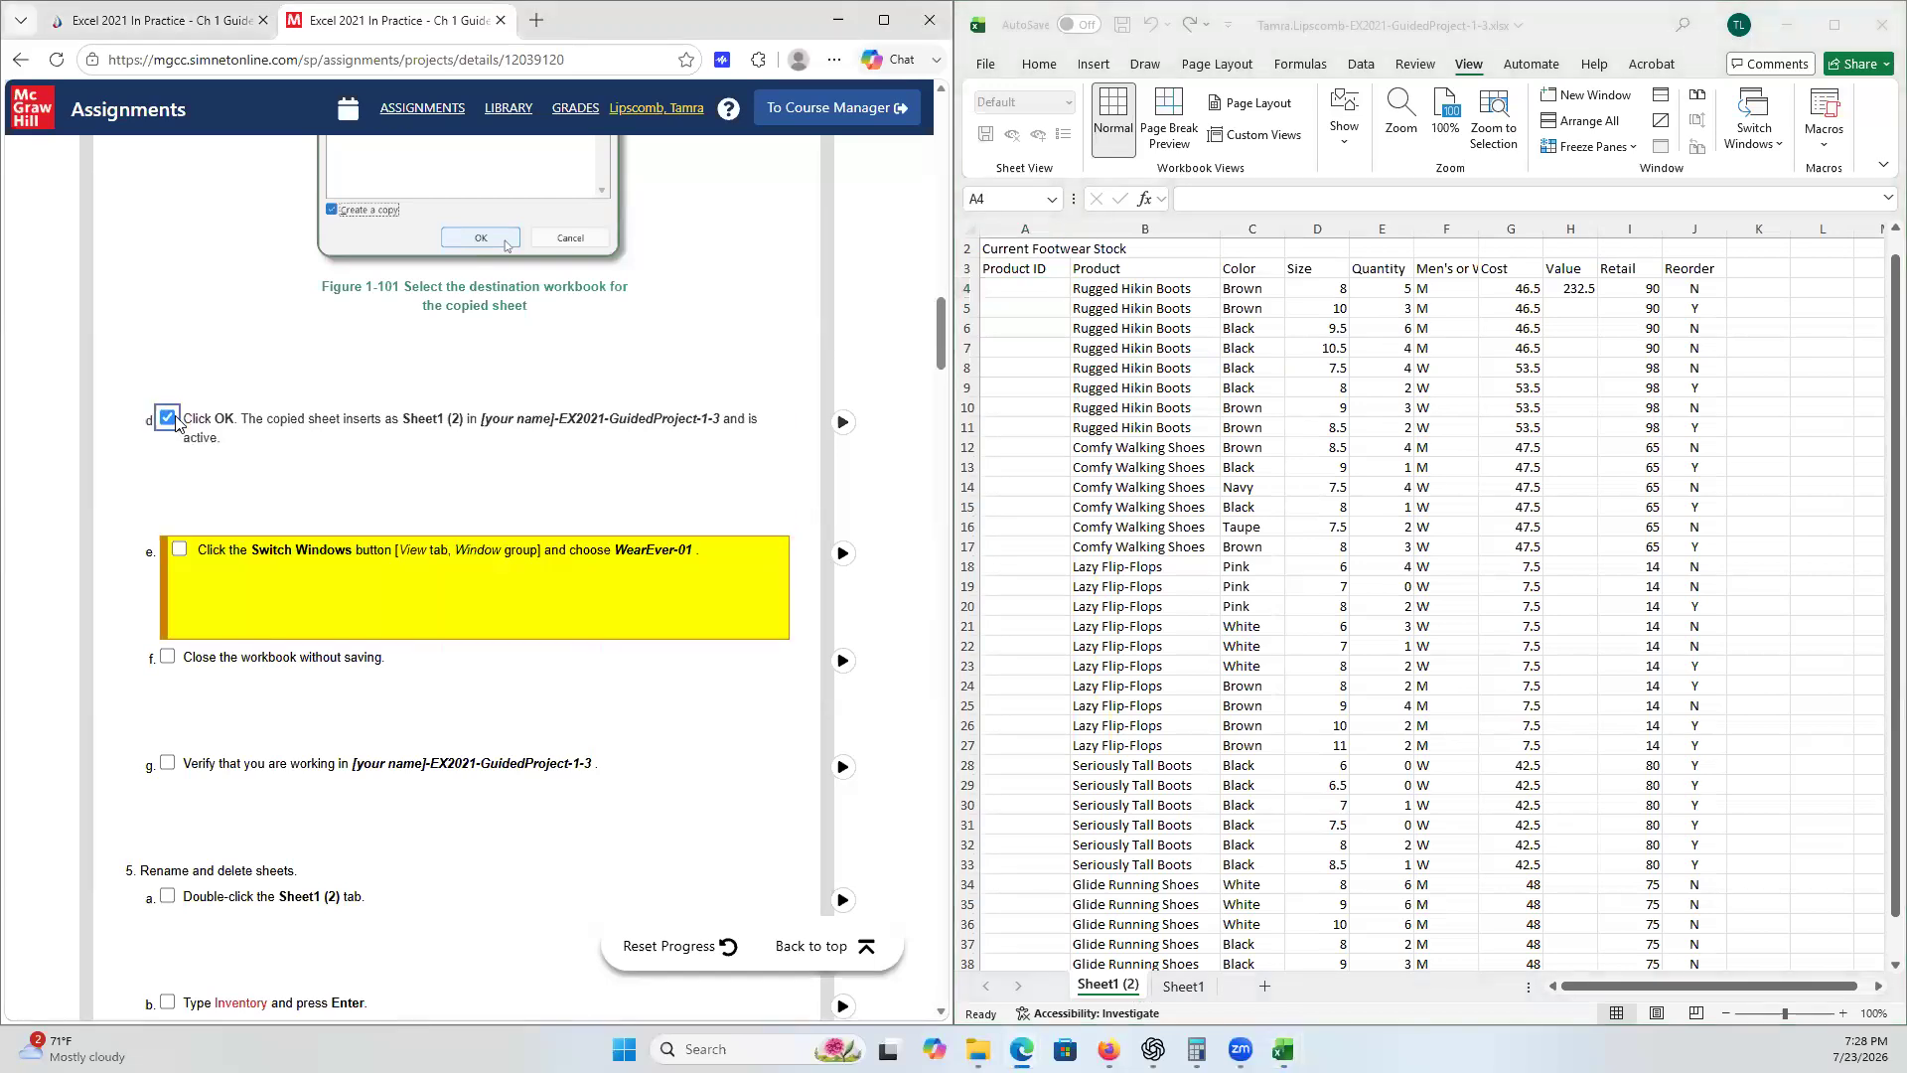
# - Switch to the WearEver-01 workbook and tick checklist step 4e
pyautogui.click(1779, 140)
pyautogui.click(1778, 159)
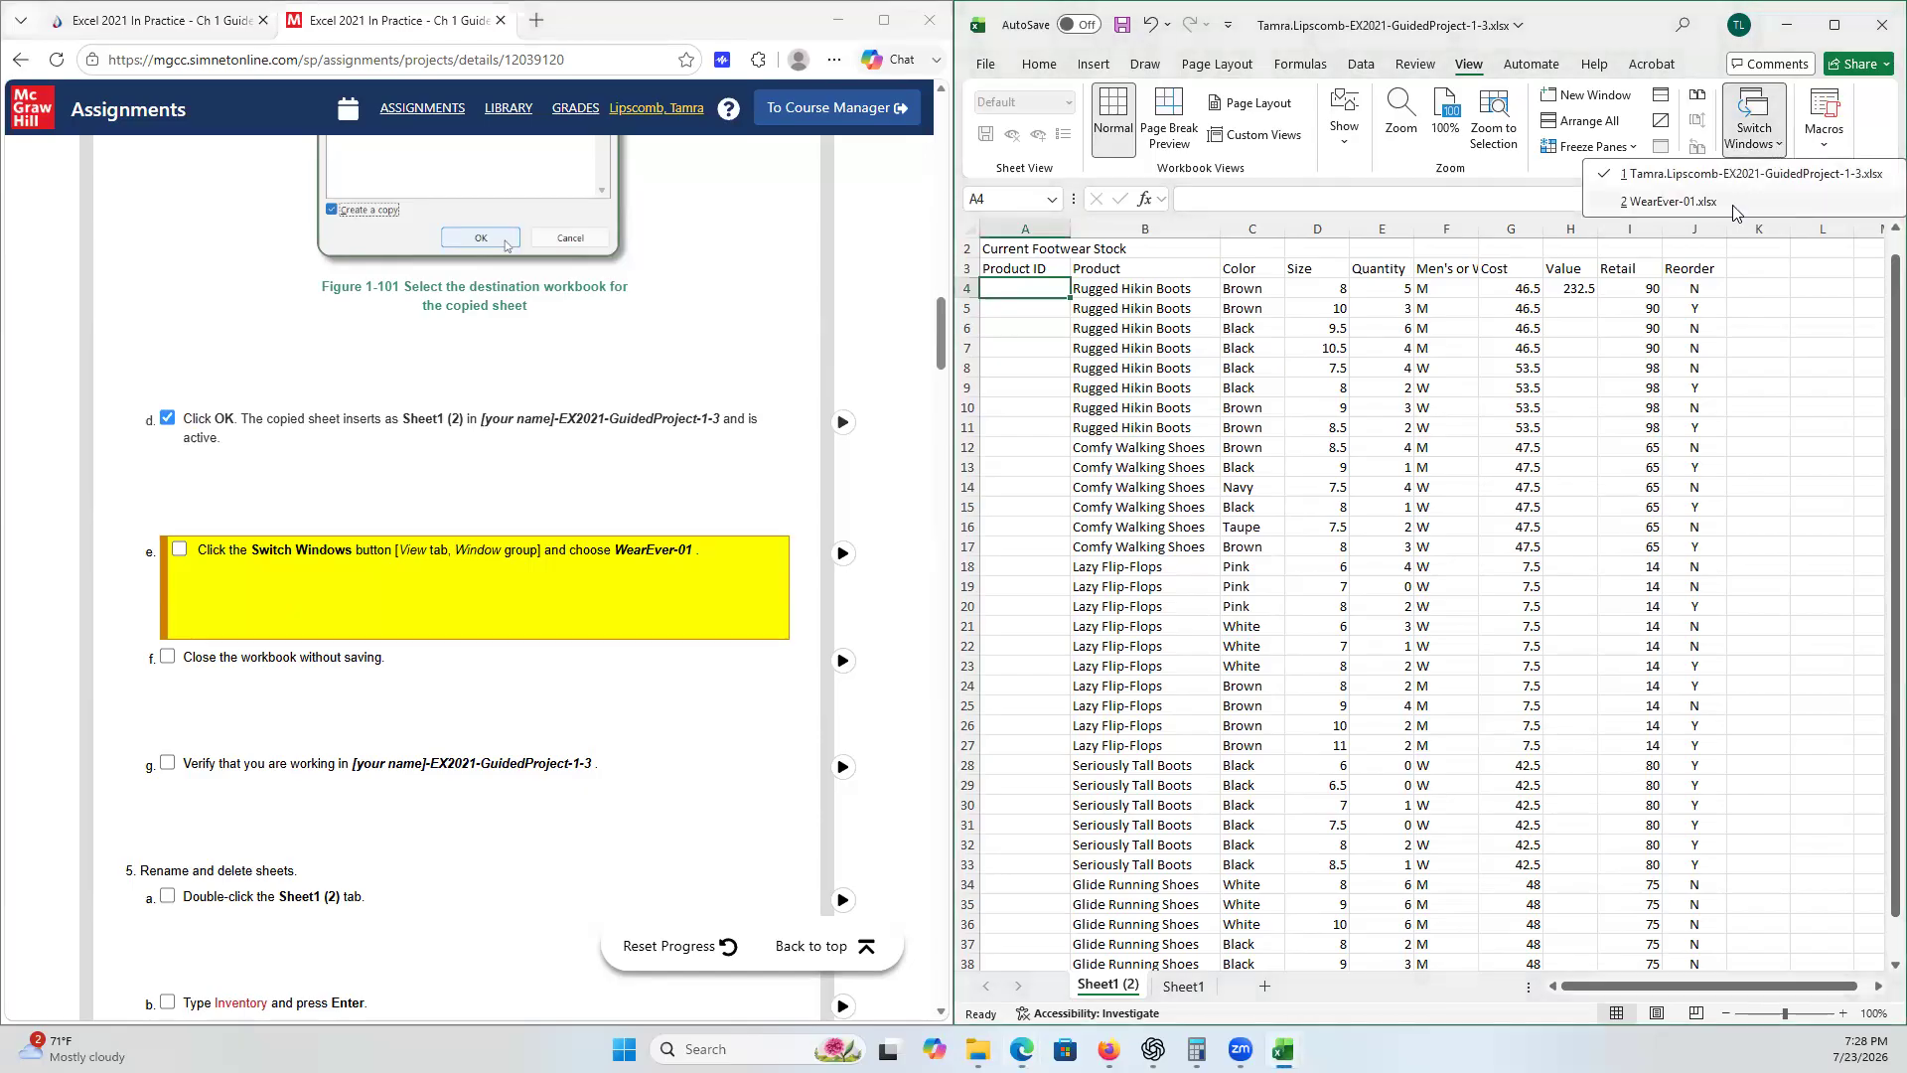
pyautogui.click(1733, 203)
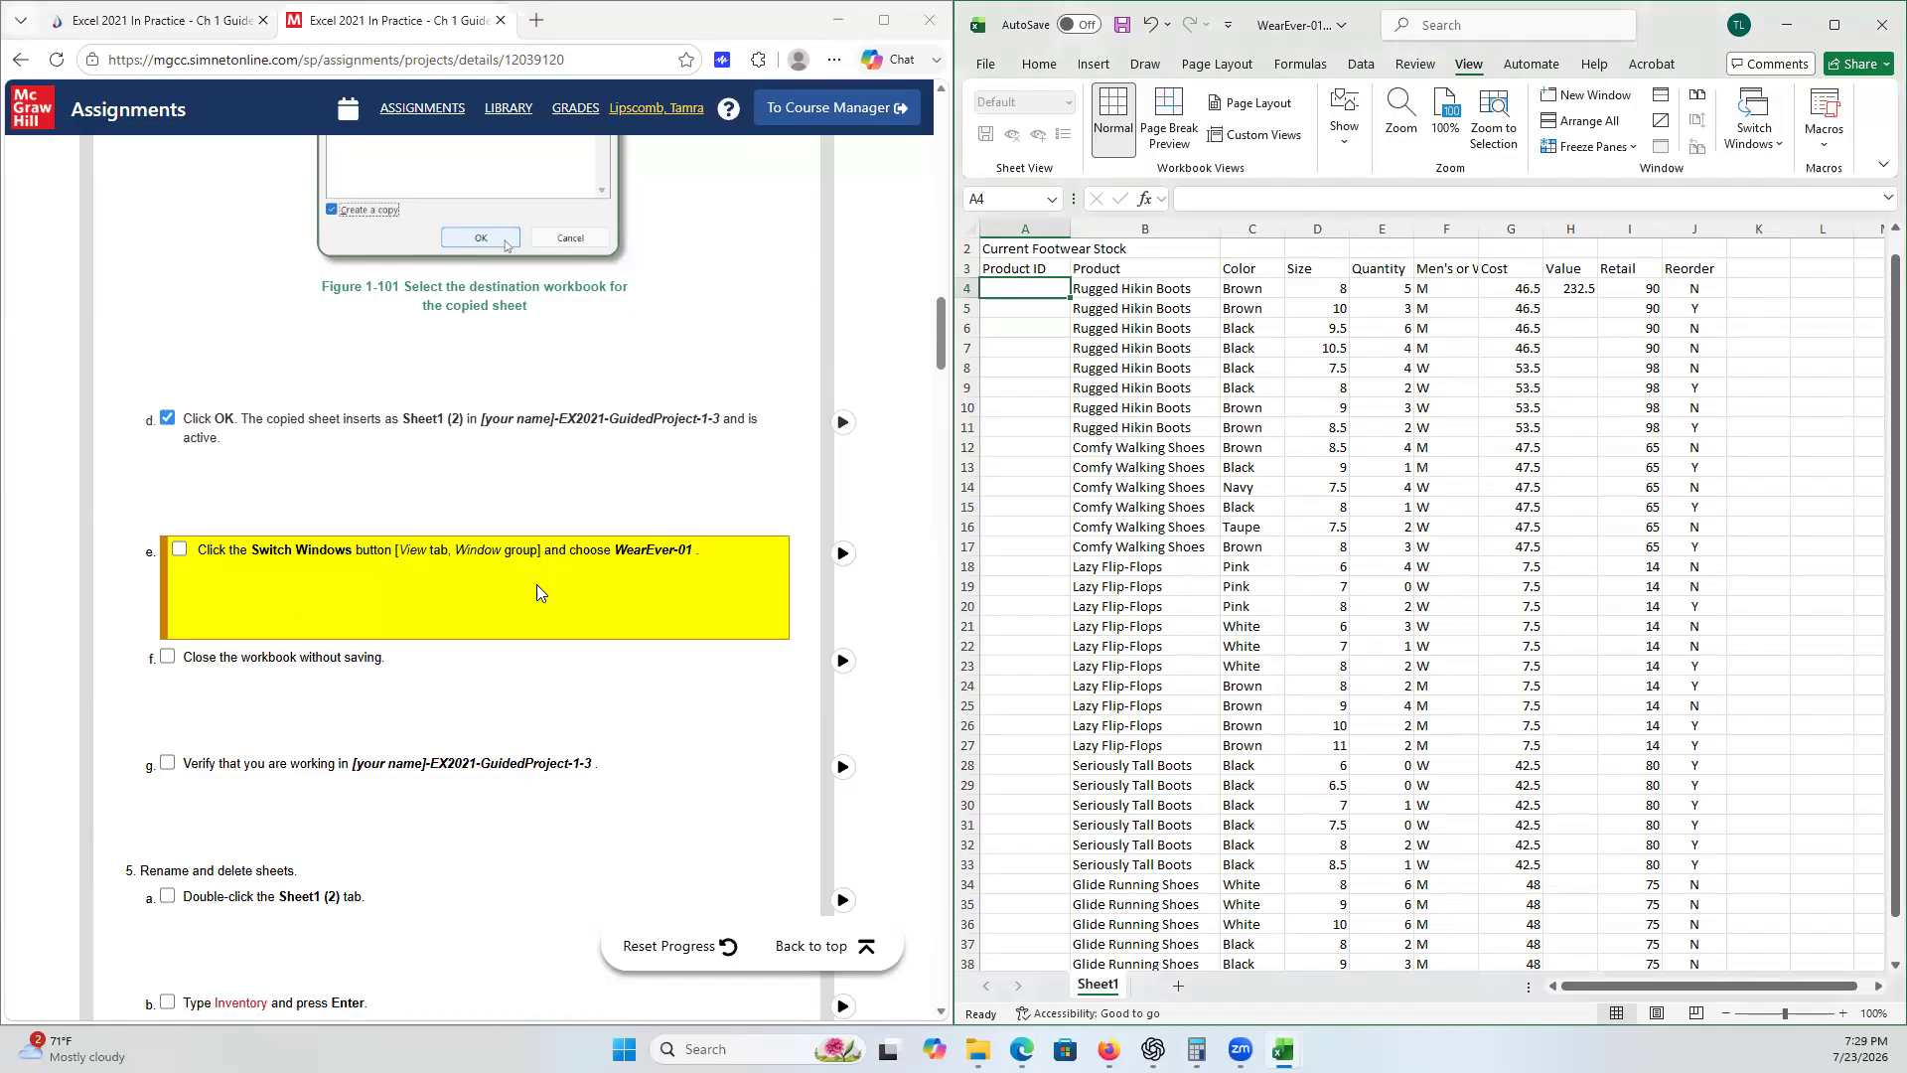
pyautogui.click(180, 549)
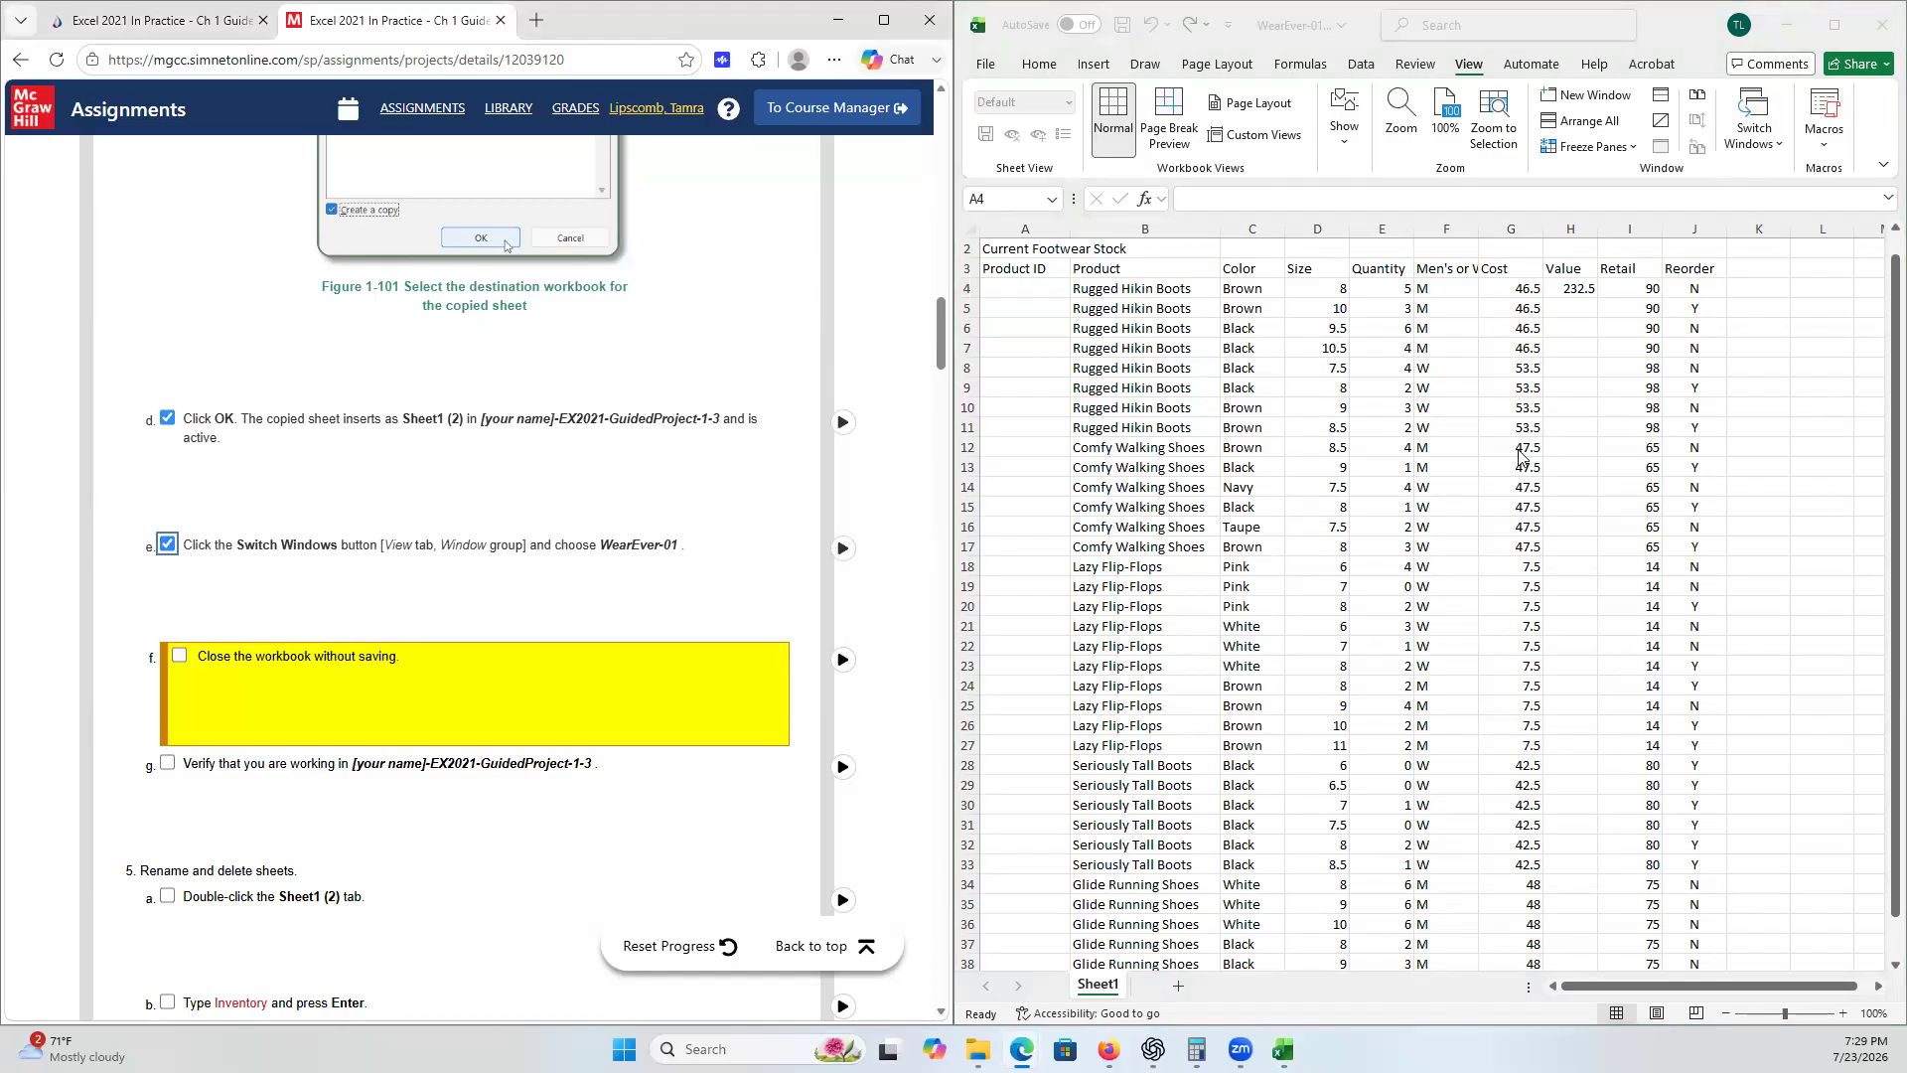
# - Close the WearEver-01 workbook without saving and tick checklist step 4f
pyautogui.click(1879, 38)
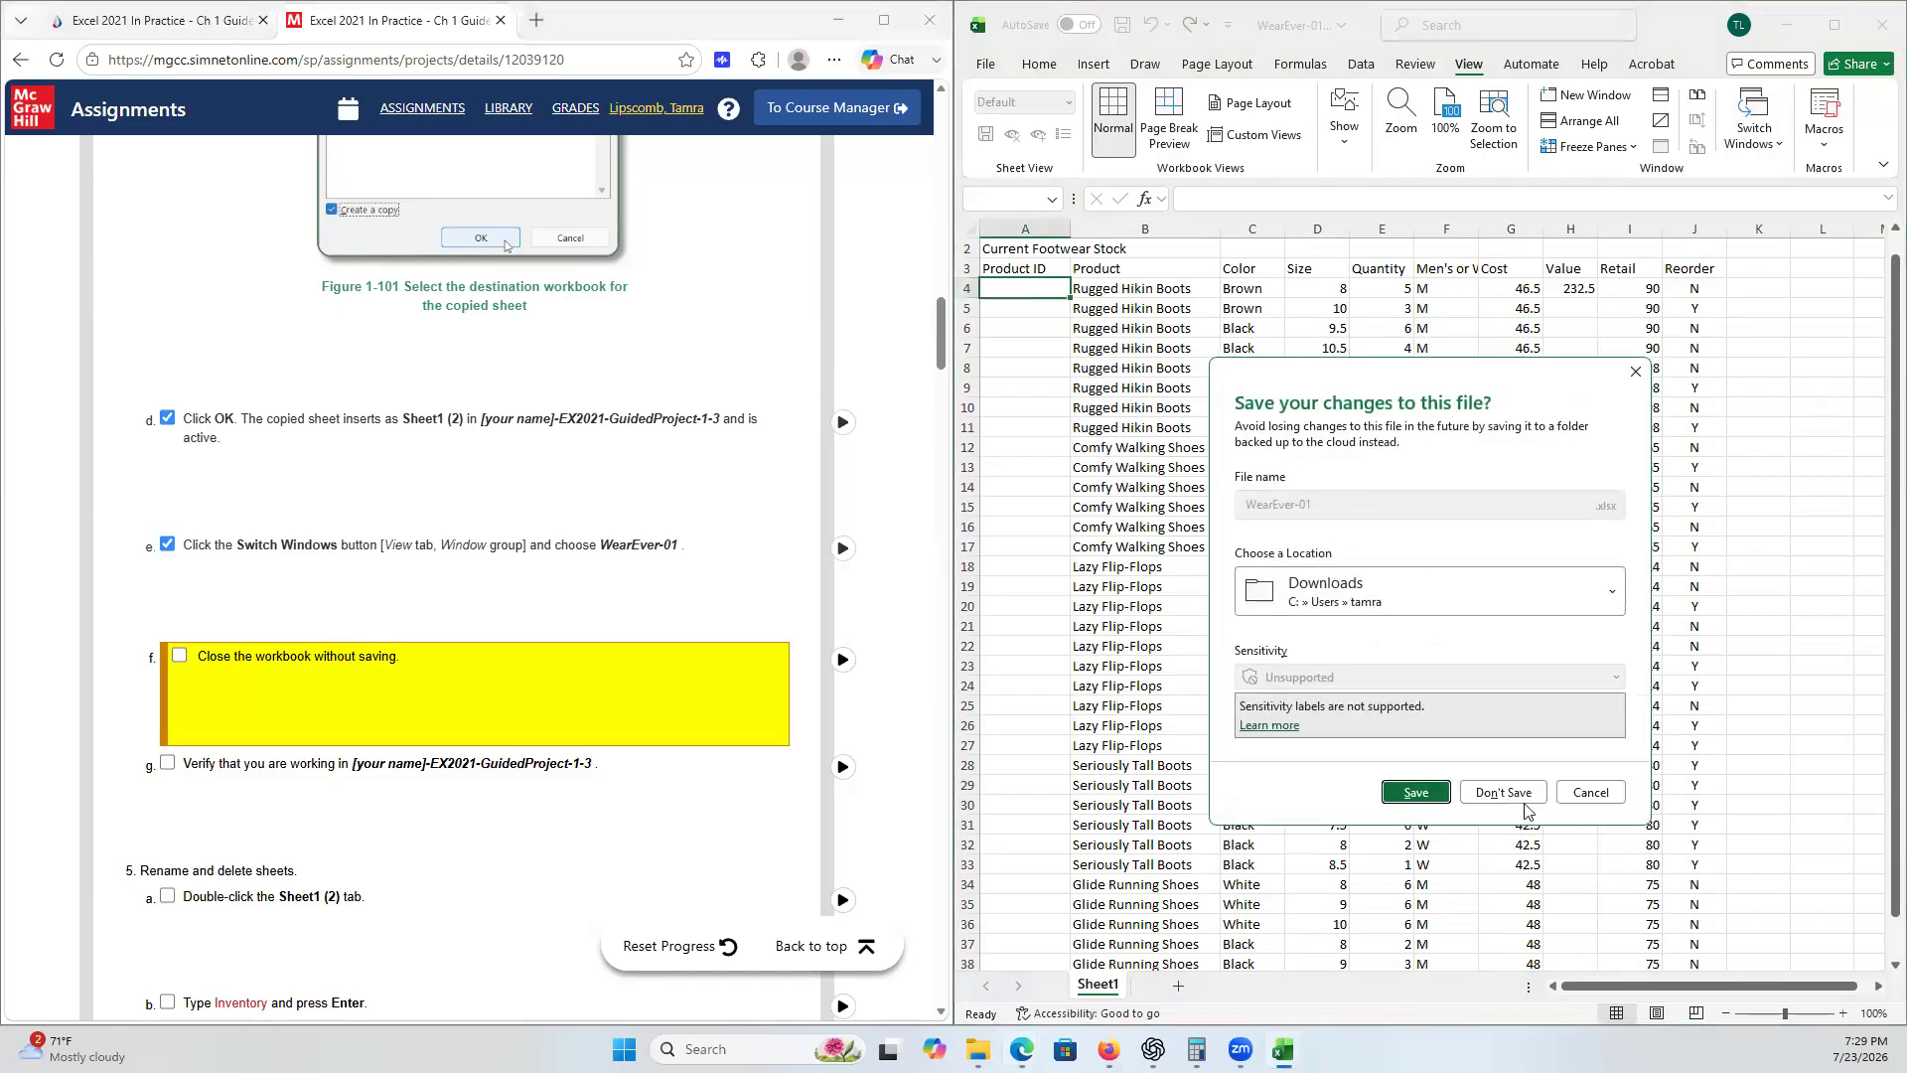
pyautogui.click(1526, 799)
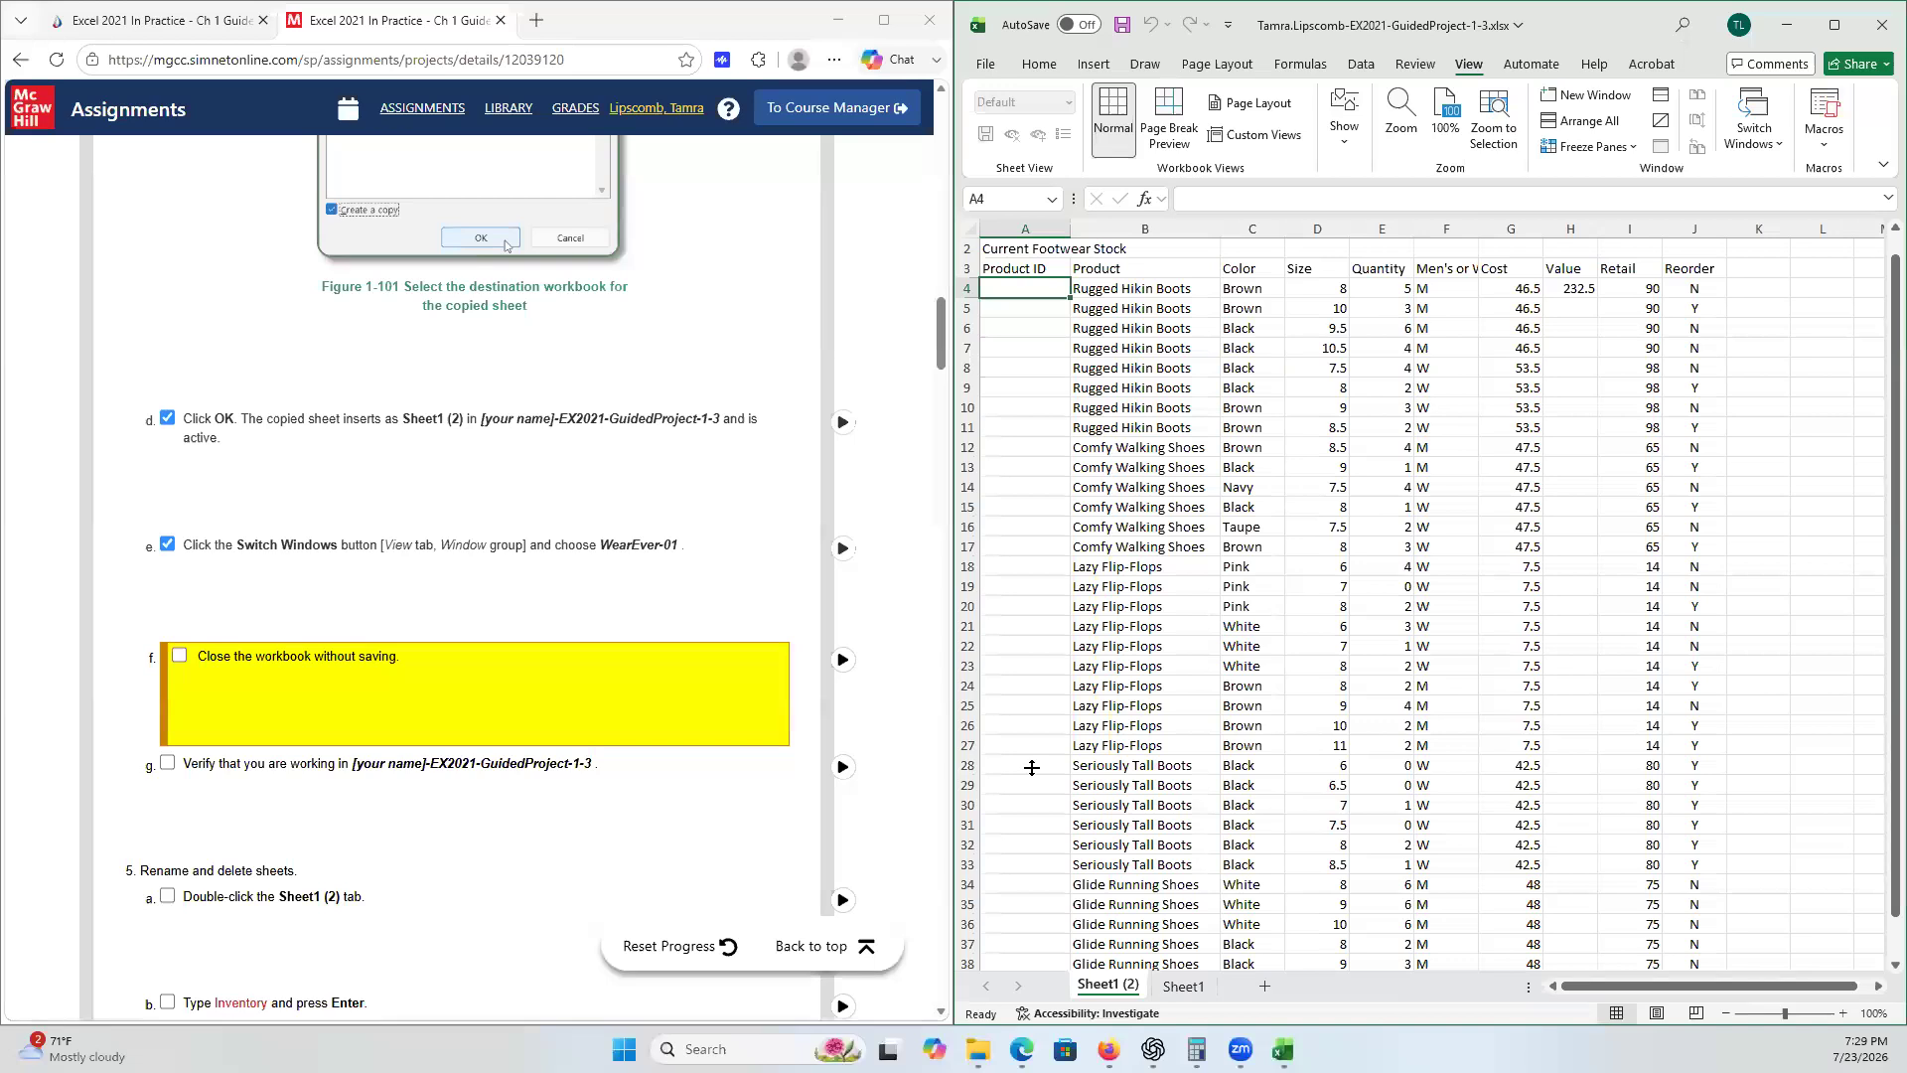
pyautogui.click(180, 656)
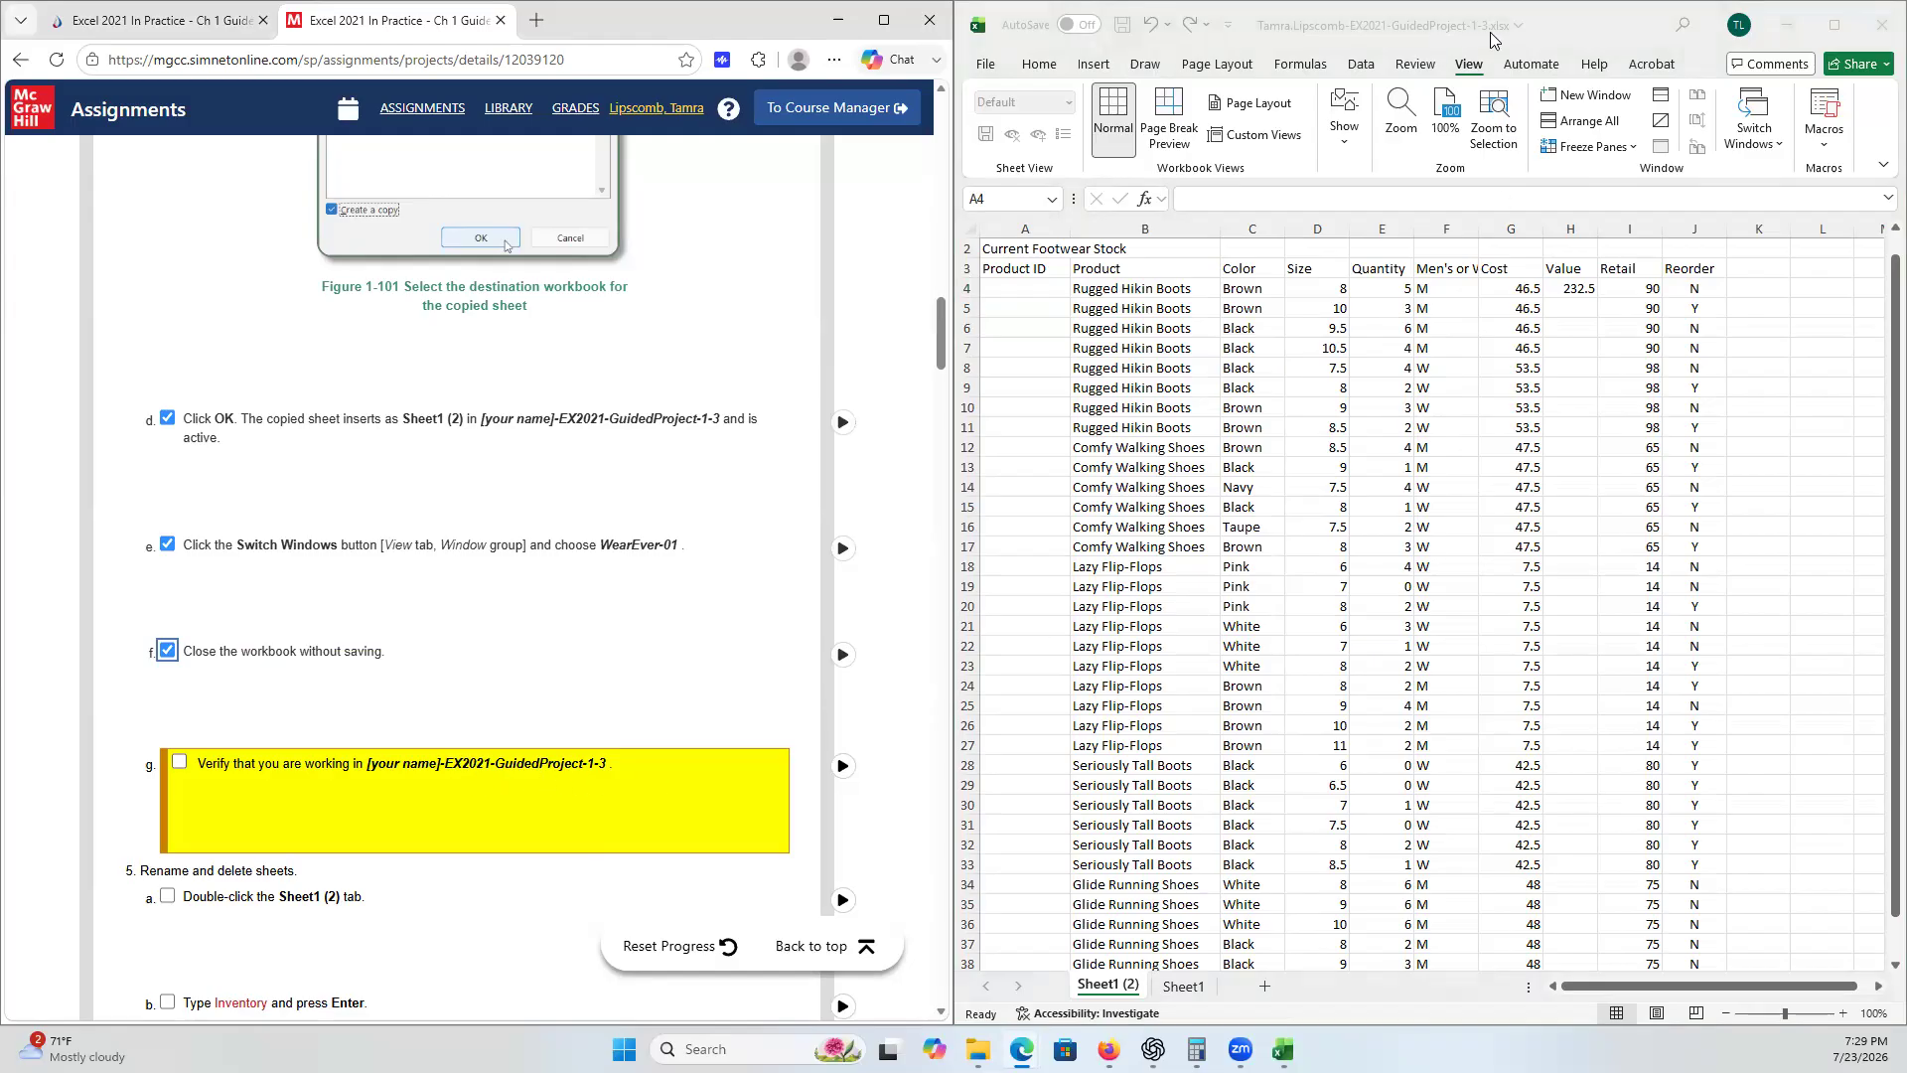
# - Tick checklist step 4g and rename the Sheet1 (2) tab to Inventory
pyautogui.click(181, 763)
pyautogui.scroll(-4, 385, 750)
pyautogui.scroll(-2, 385, 750)
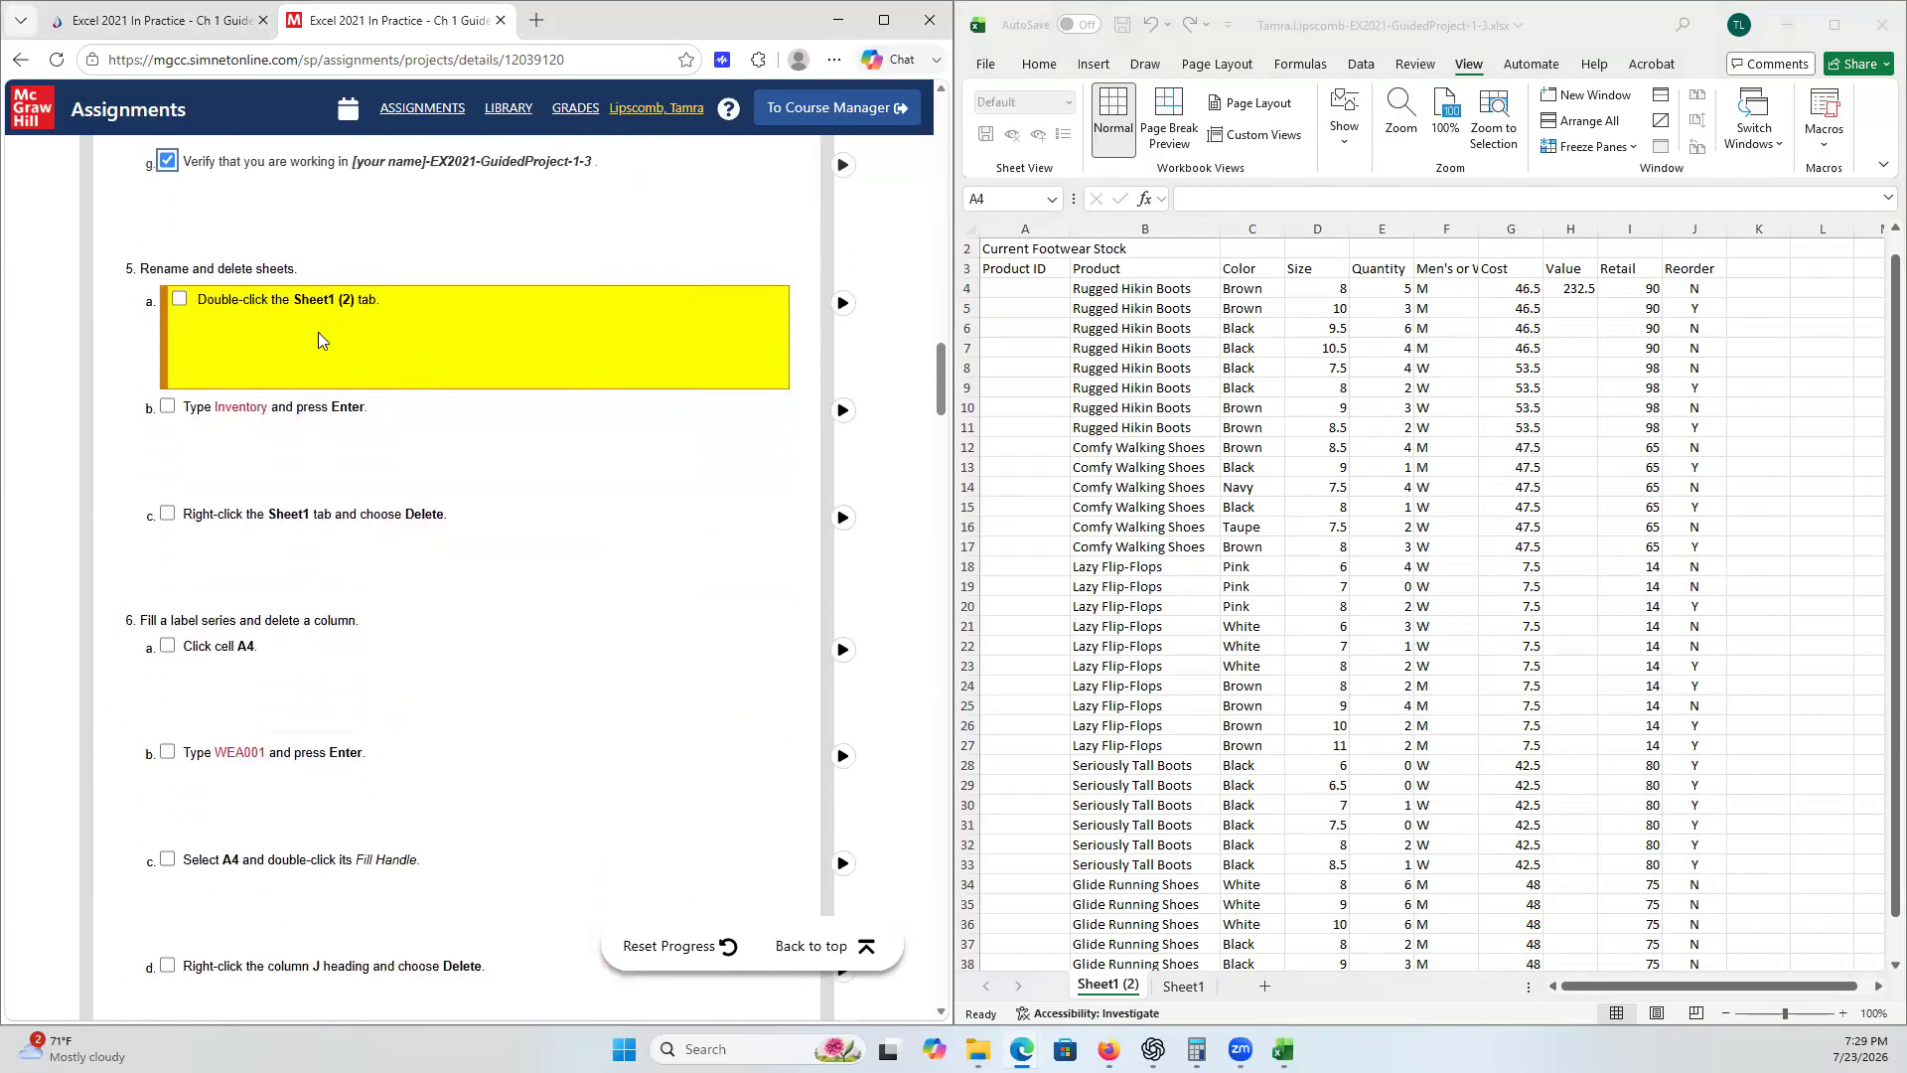
pyautogui.doubleClick(1108, 985)
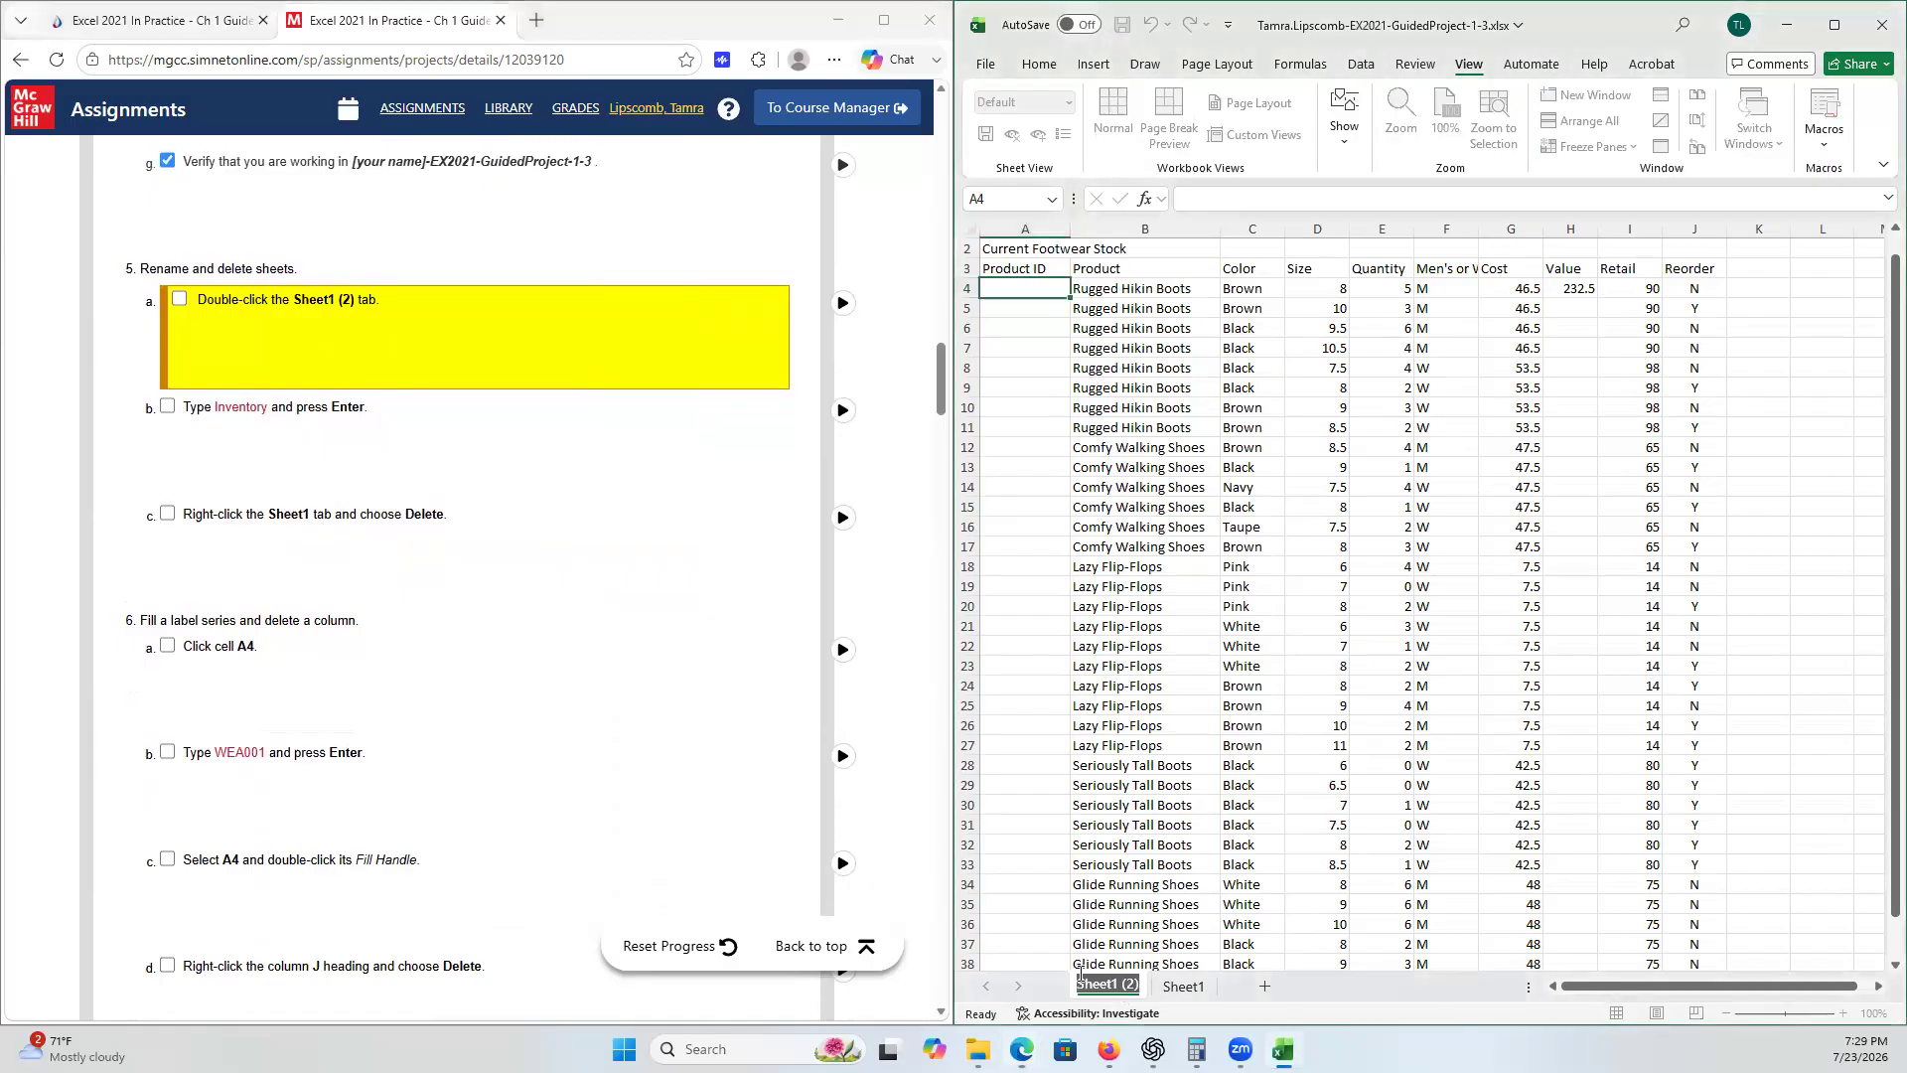
pyautogui.write('Inventory')
pyautogui.press('Return')
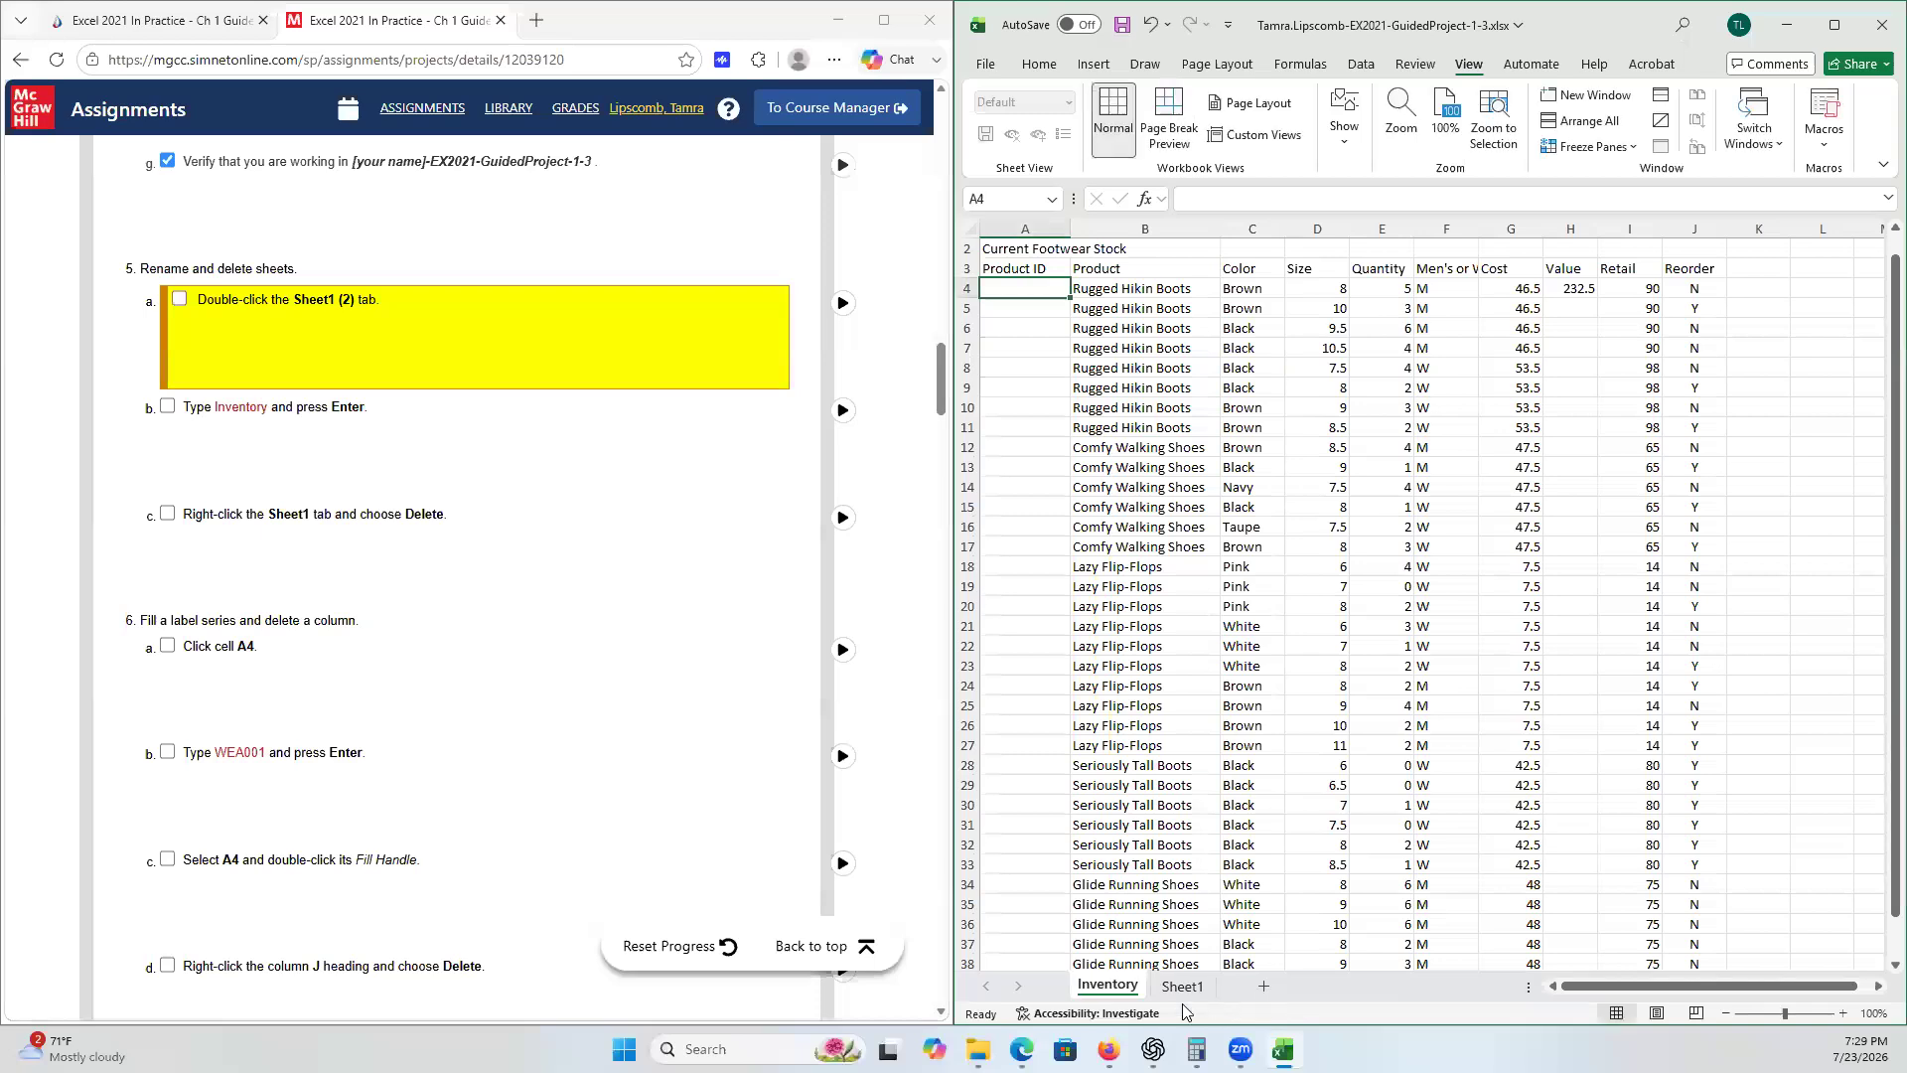
pyautogui.doubleClick(1104, 983)
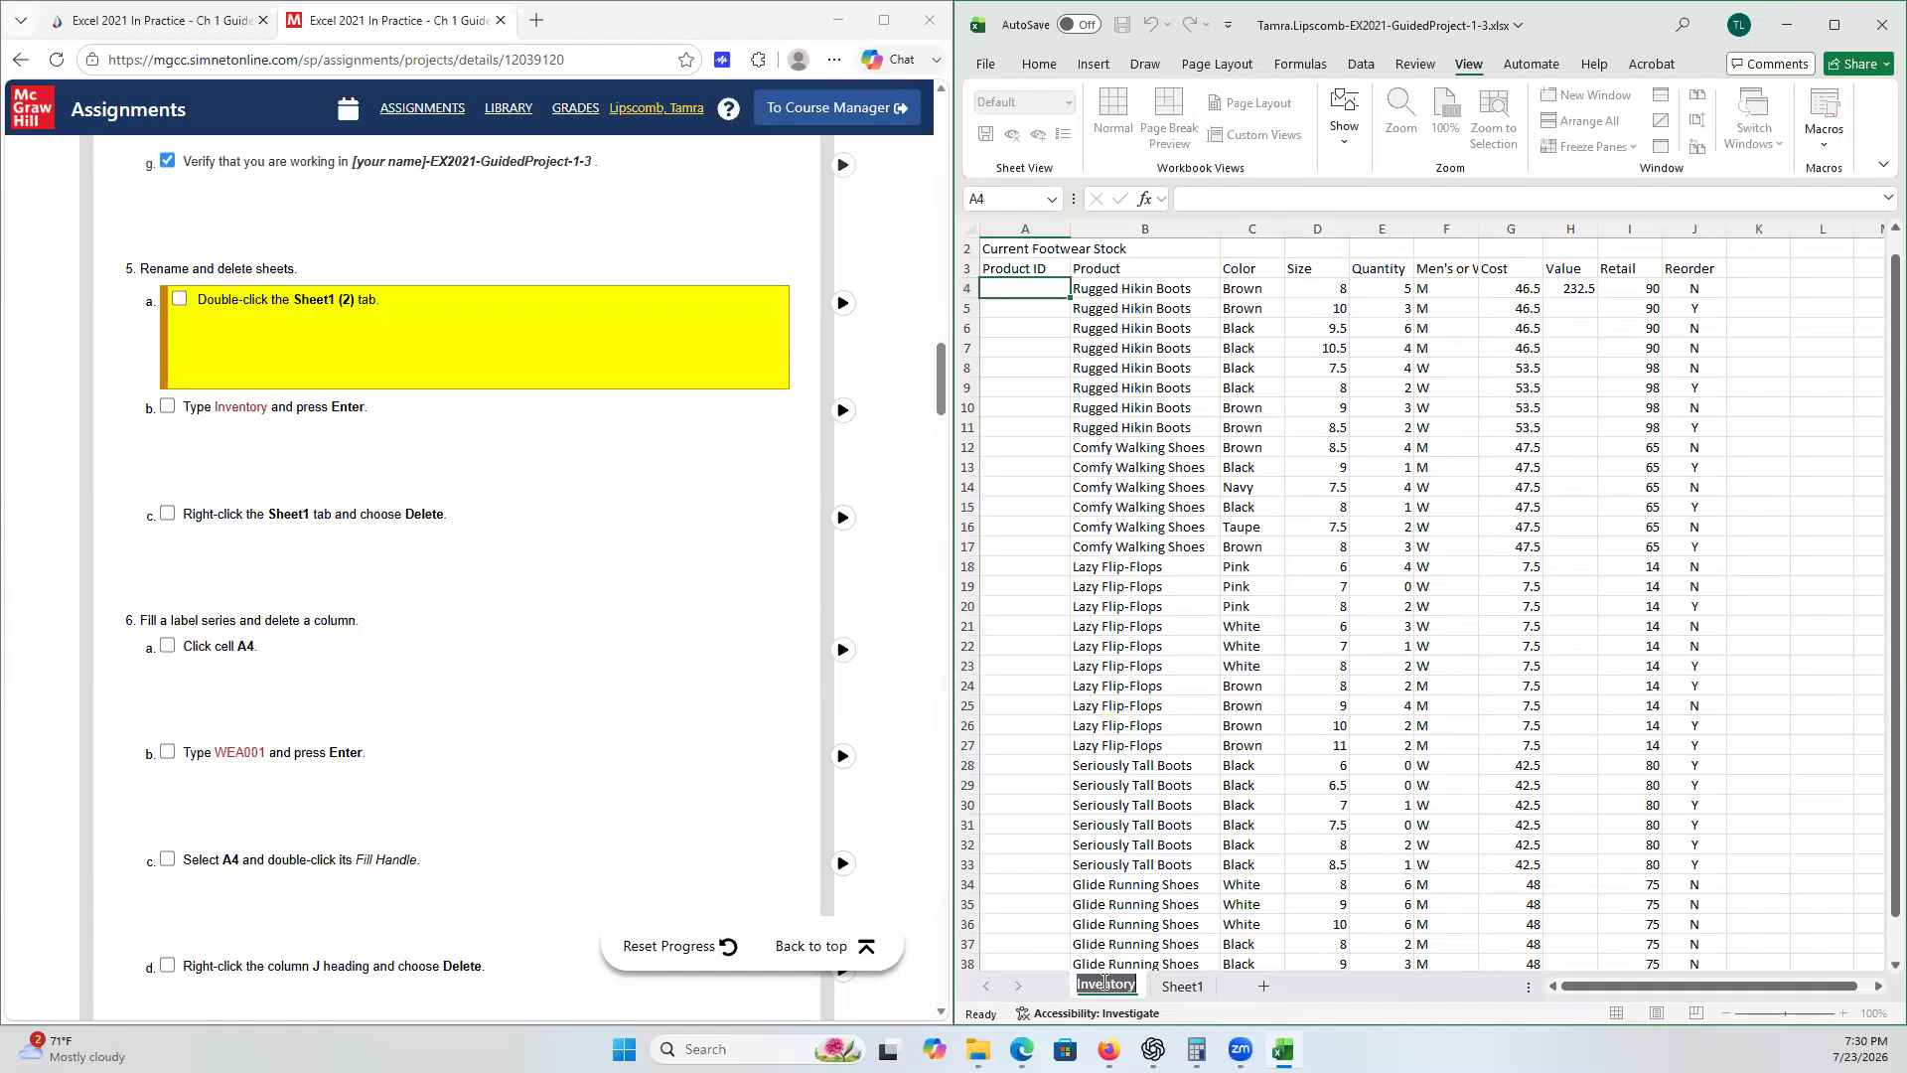
# - Confirm the Inventory sheet name and tick checklist steps 5a and 5b in the SIMnet instructions
pyautogui.press('Return')
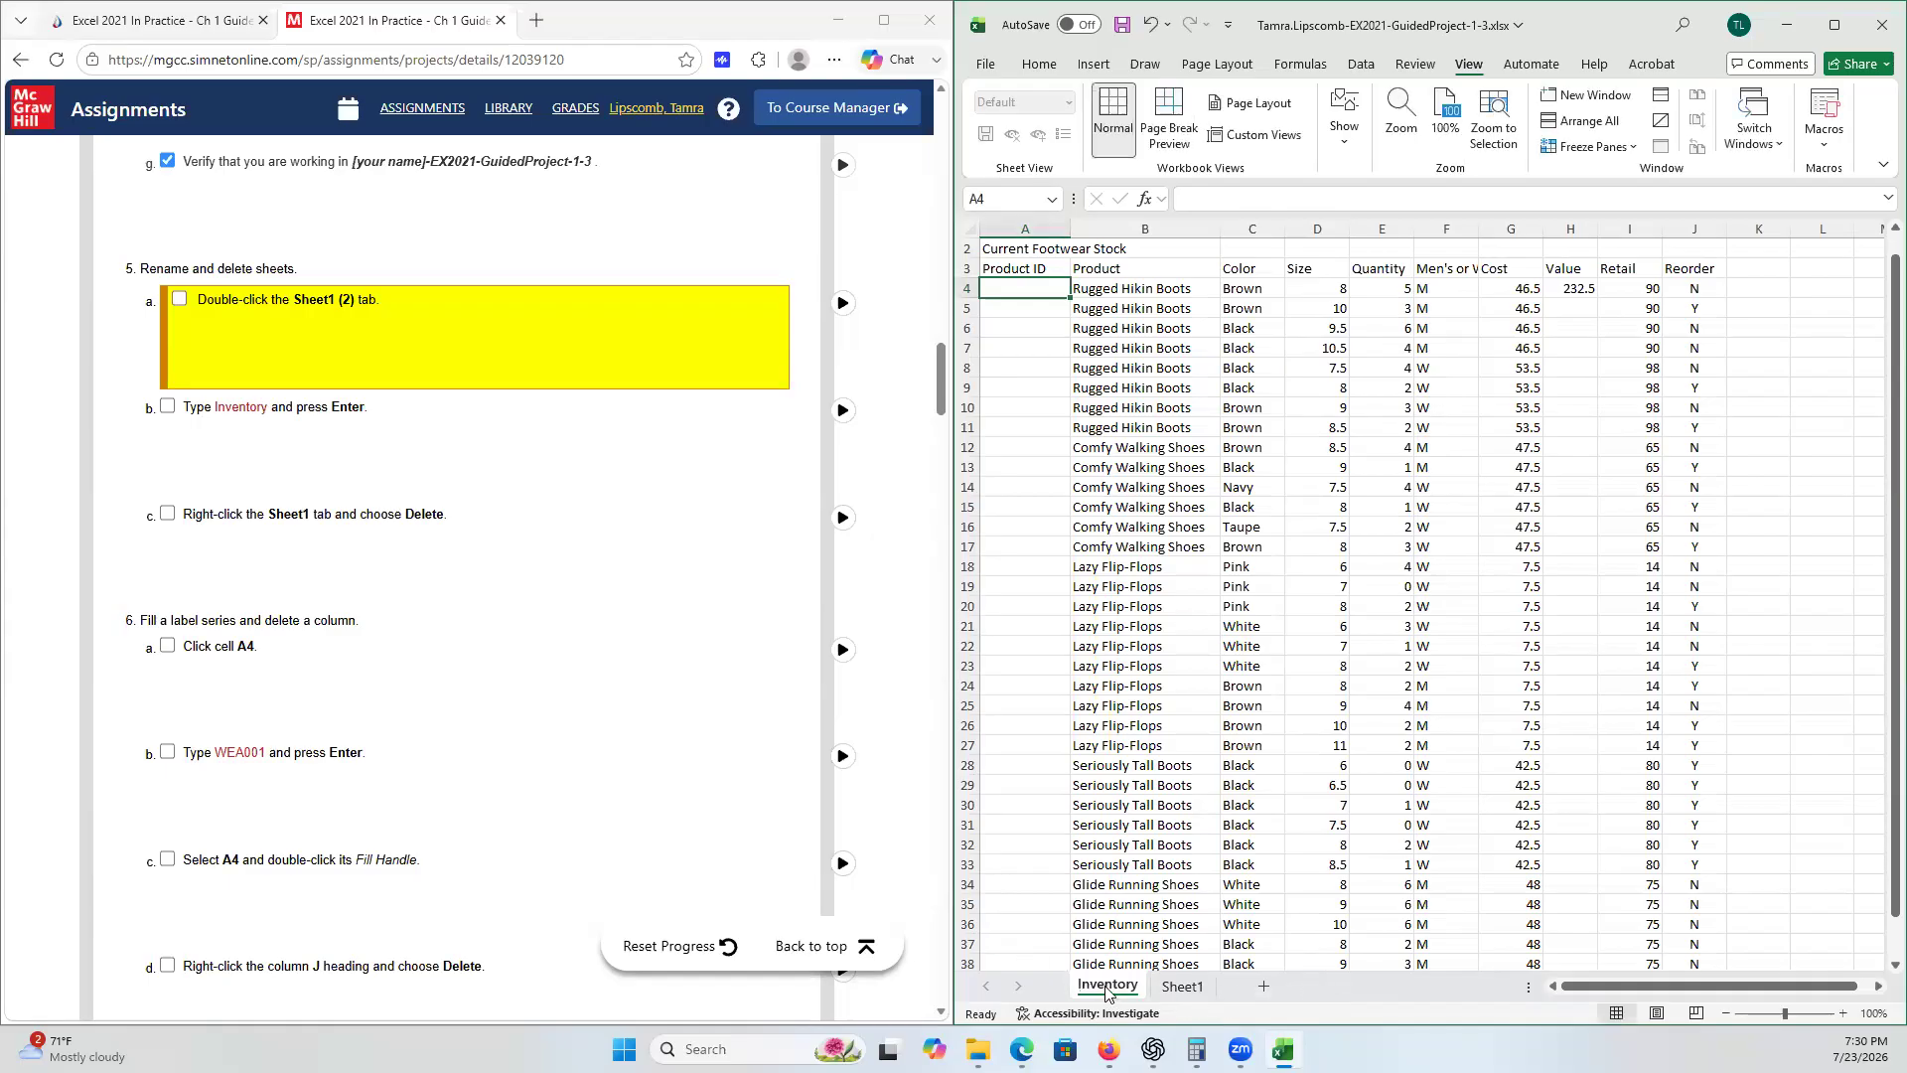
pyautogui.rightClick(1110, 988)
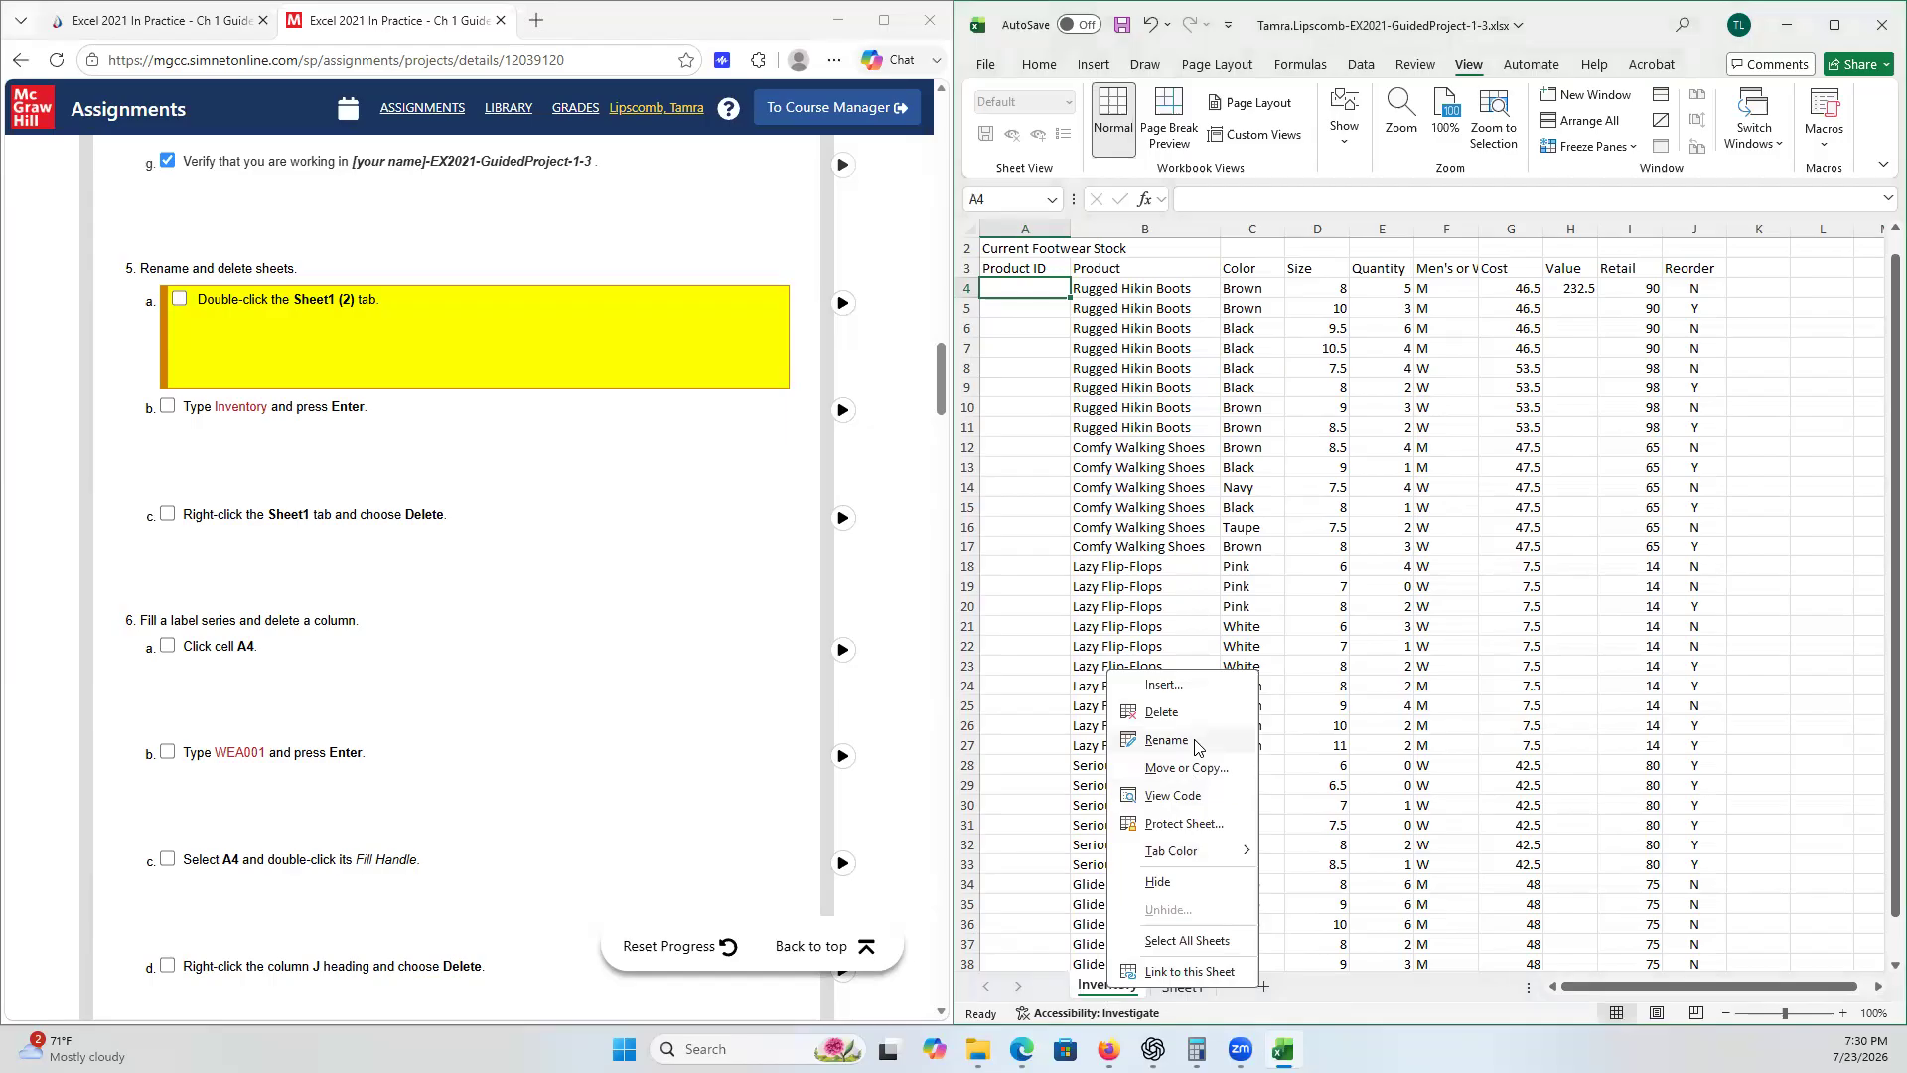
pyautogui.click(184, 300)
pyautogui.click(181, 407)
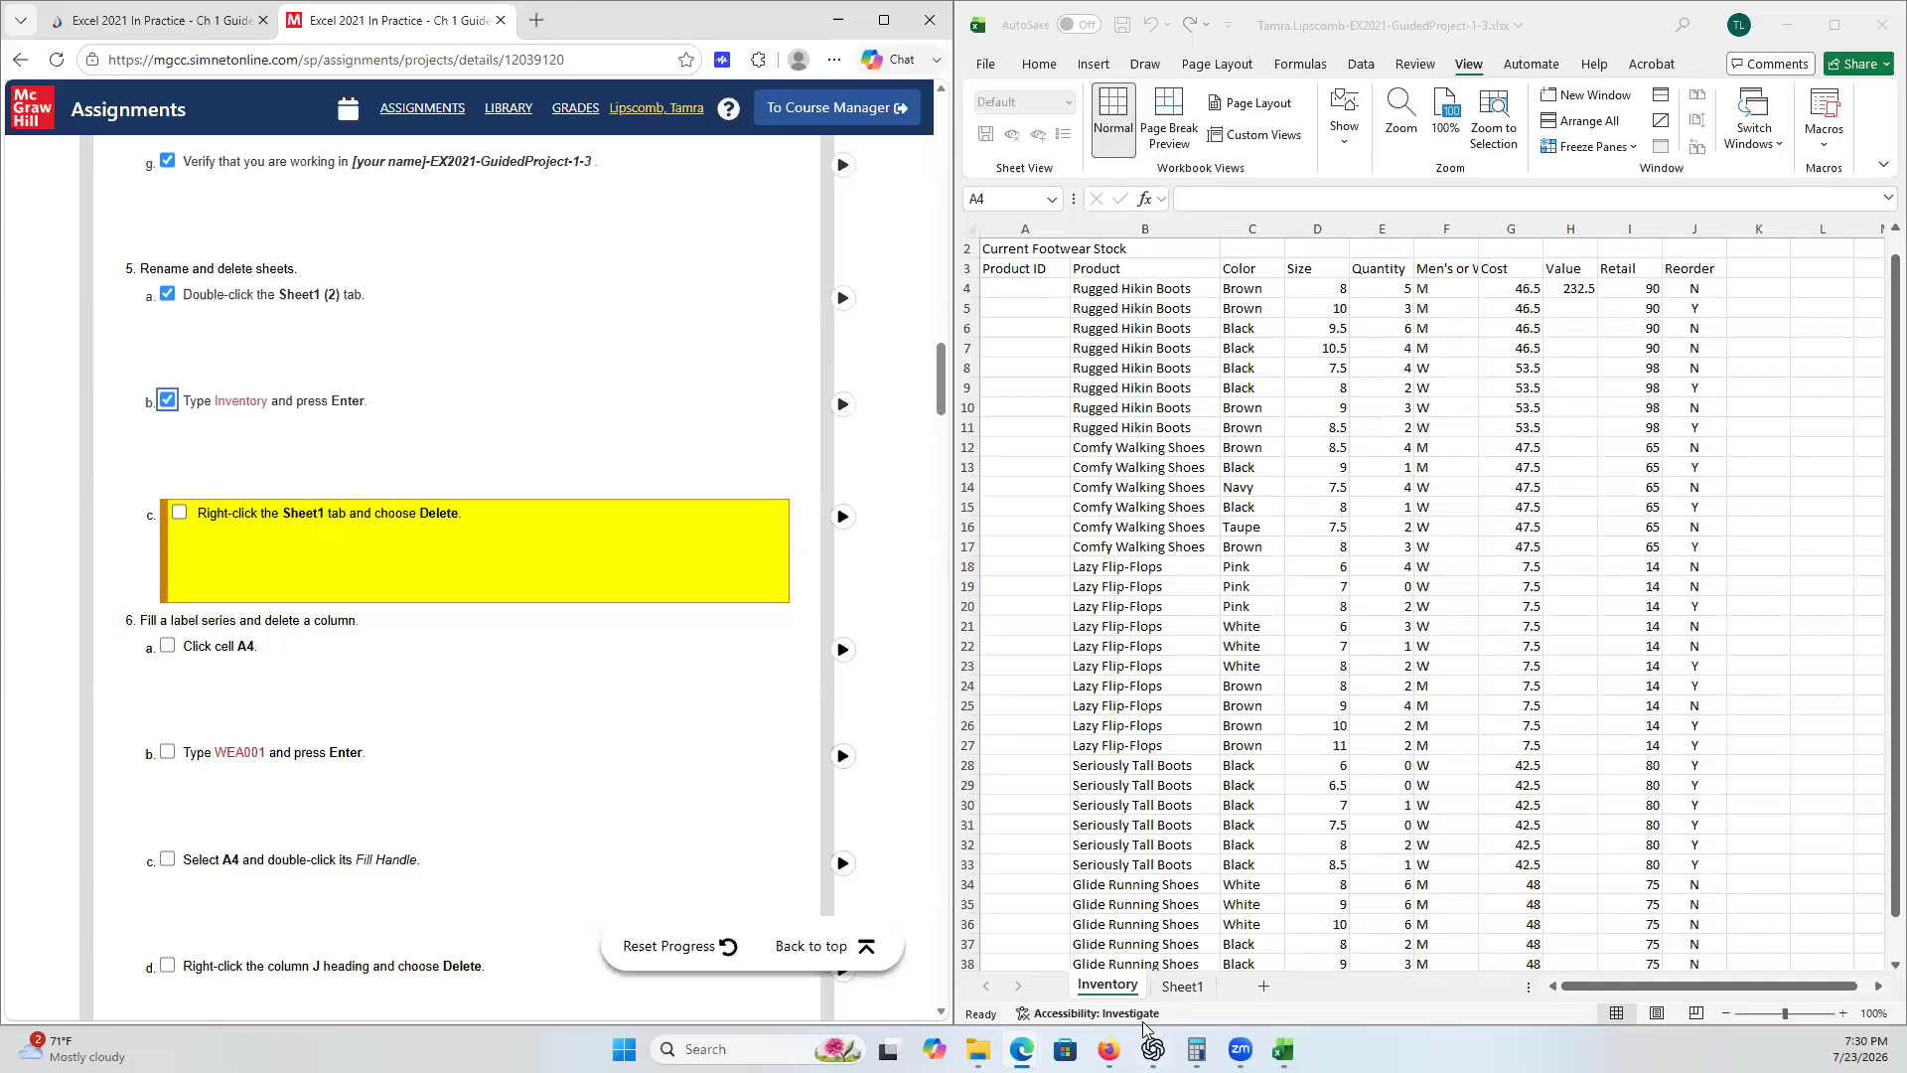
# - Delete the Sheet1 worksheet, confirming the deletion, and tick checklist step 5c
pyautogui.rightClick(1184, 989)
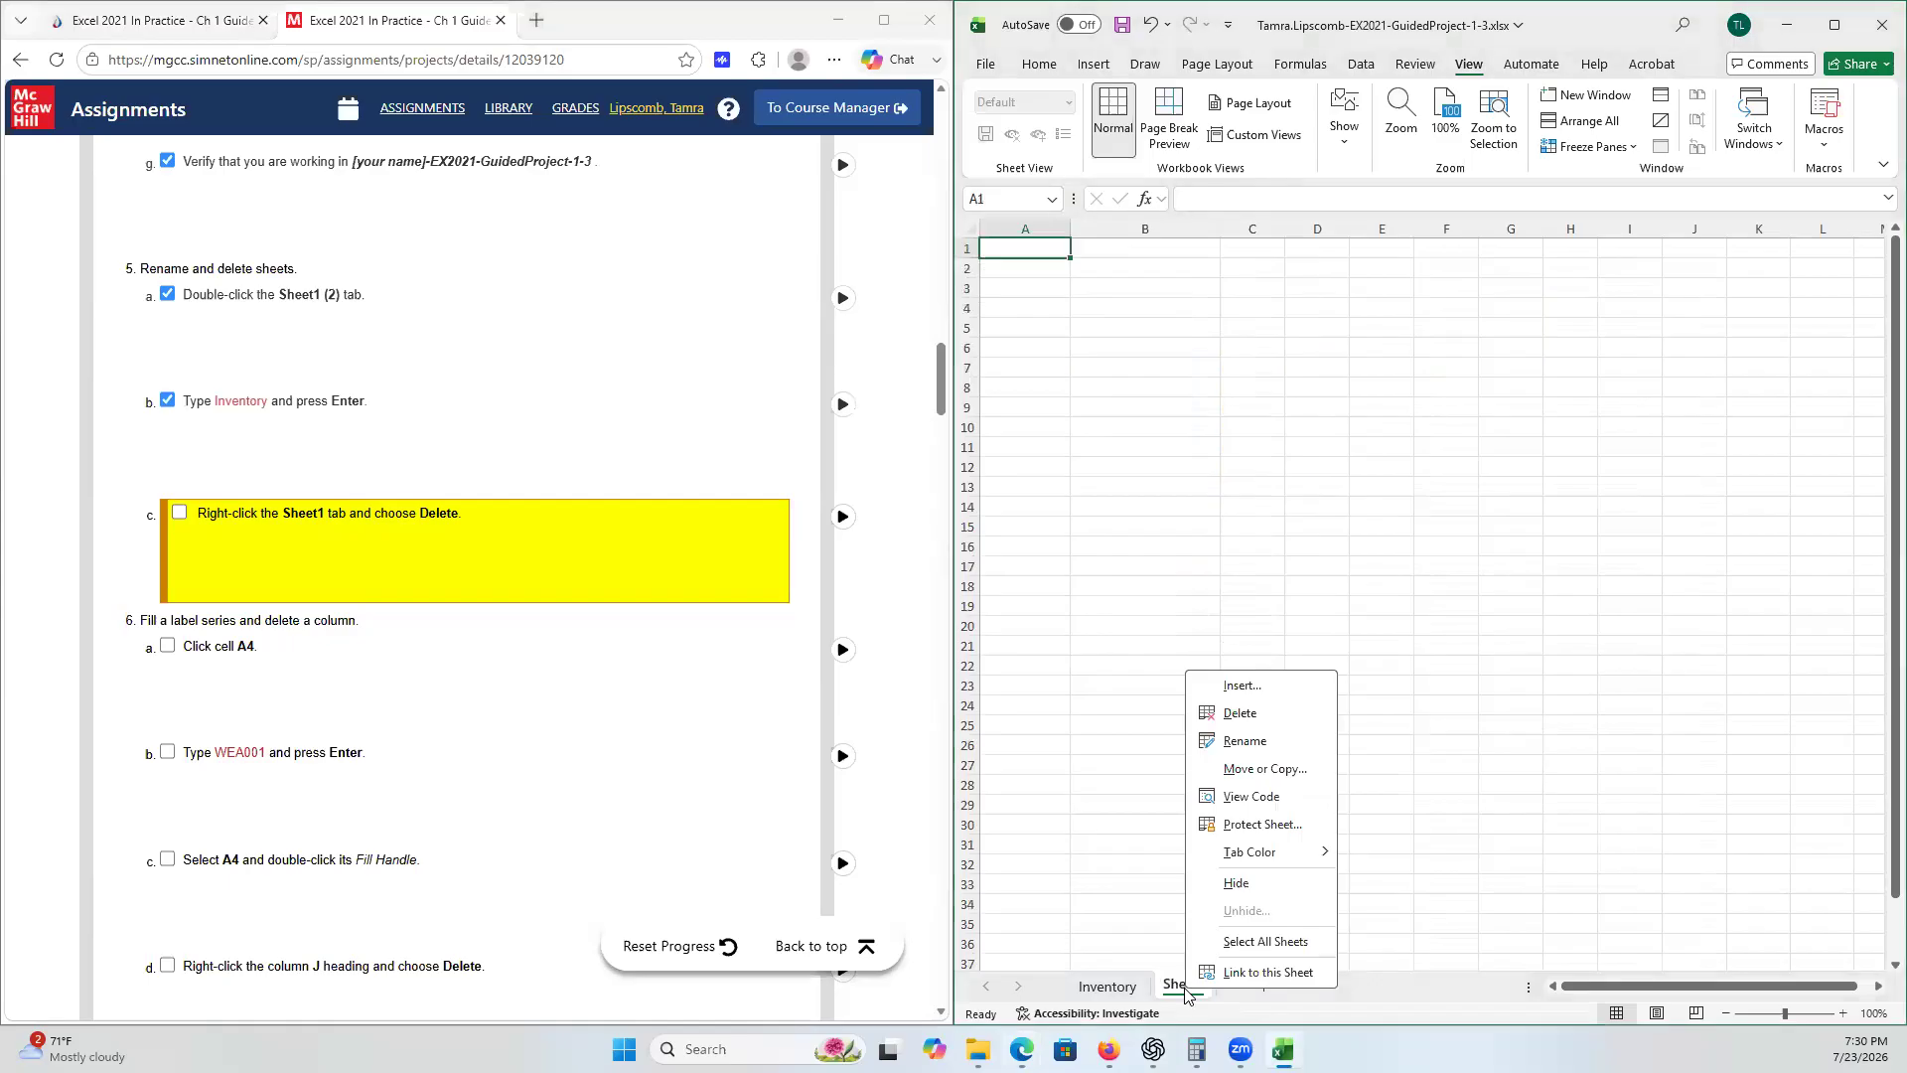
pyautogui.click(1267, 722)
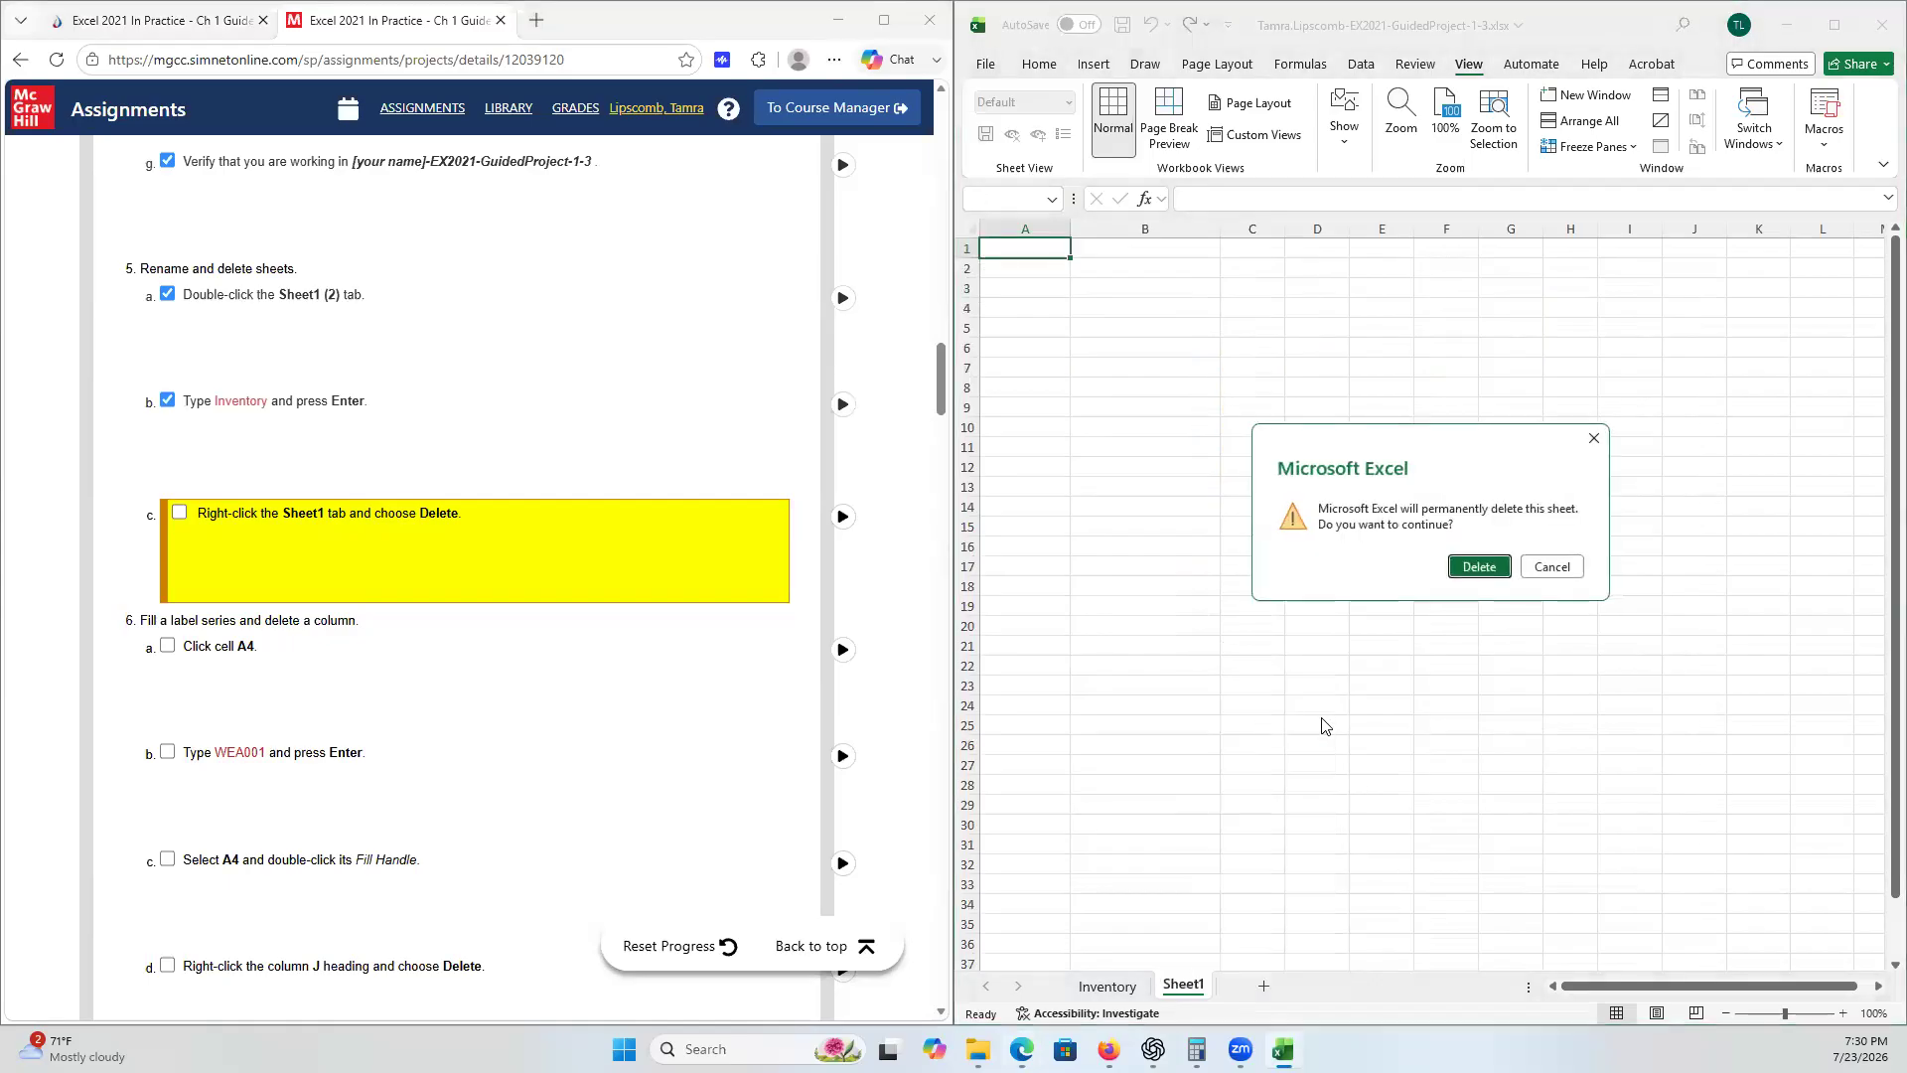
pyautogui.click(1495, 569)
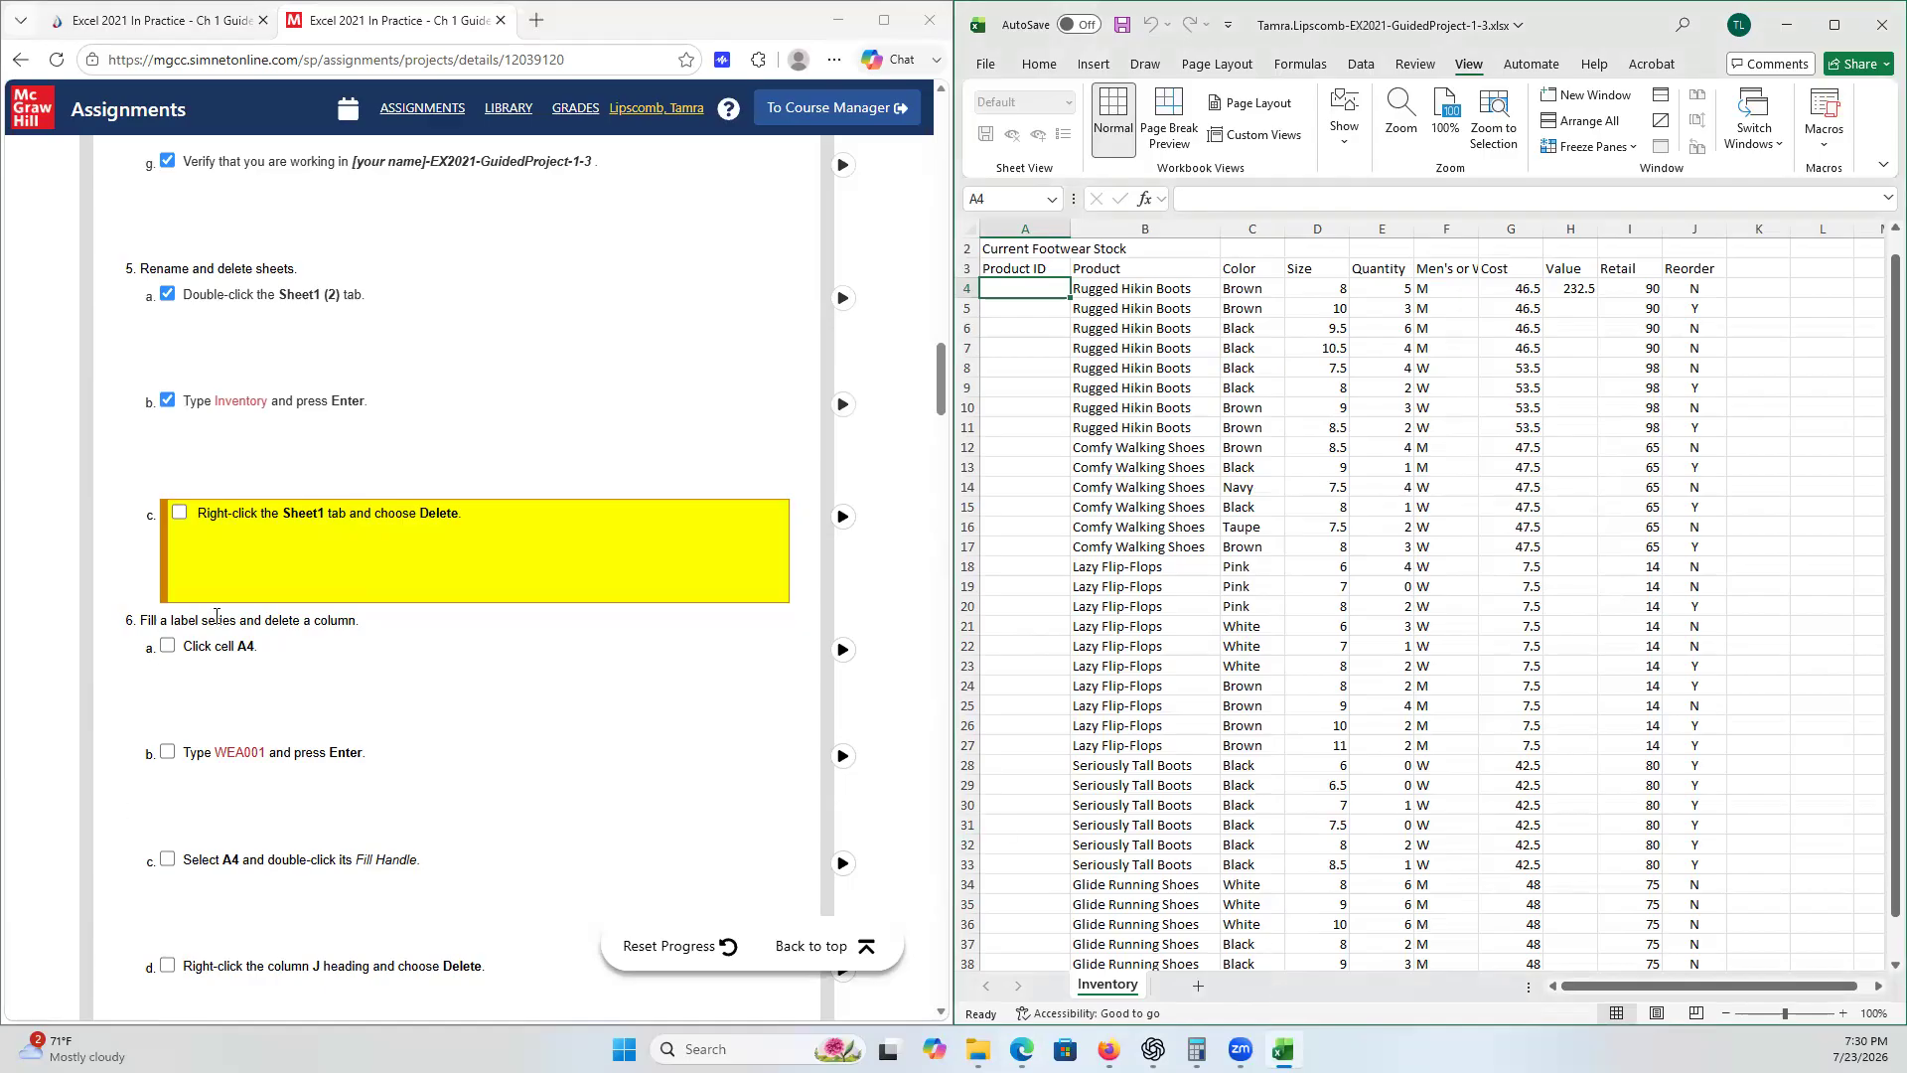
pyautogui.click(179, 514)
# - Select cell A4 on the Inventory sheet and tick checklist step 6a
pyautogui.scroll(-2, 522, 780)
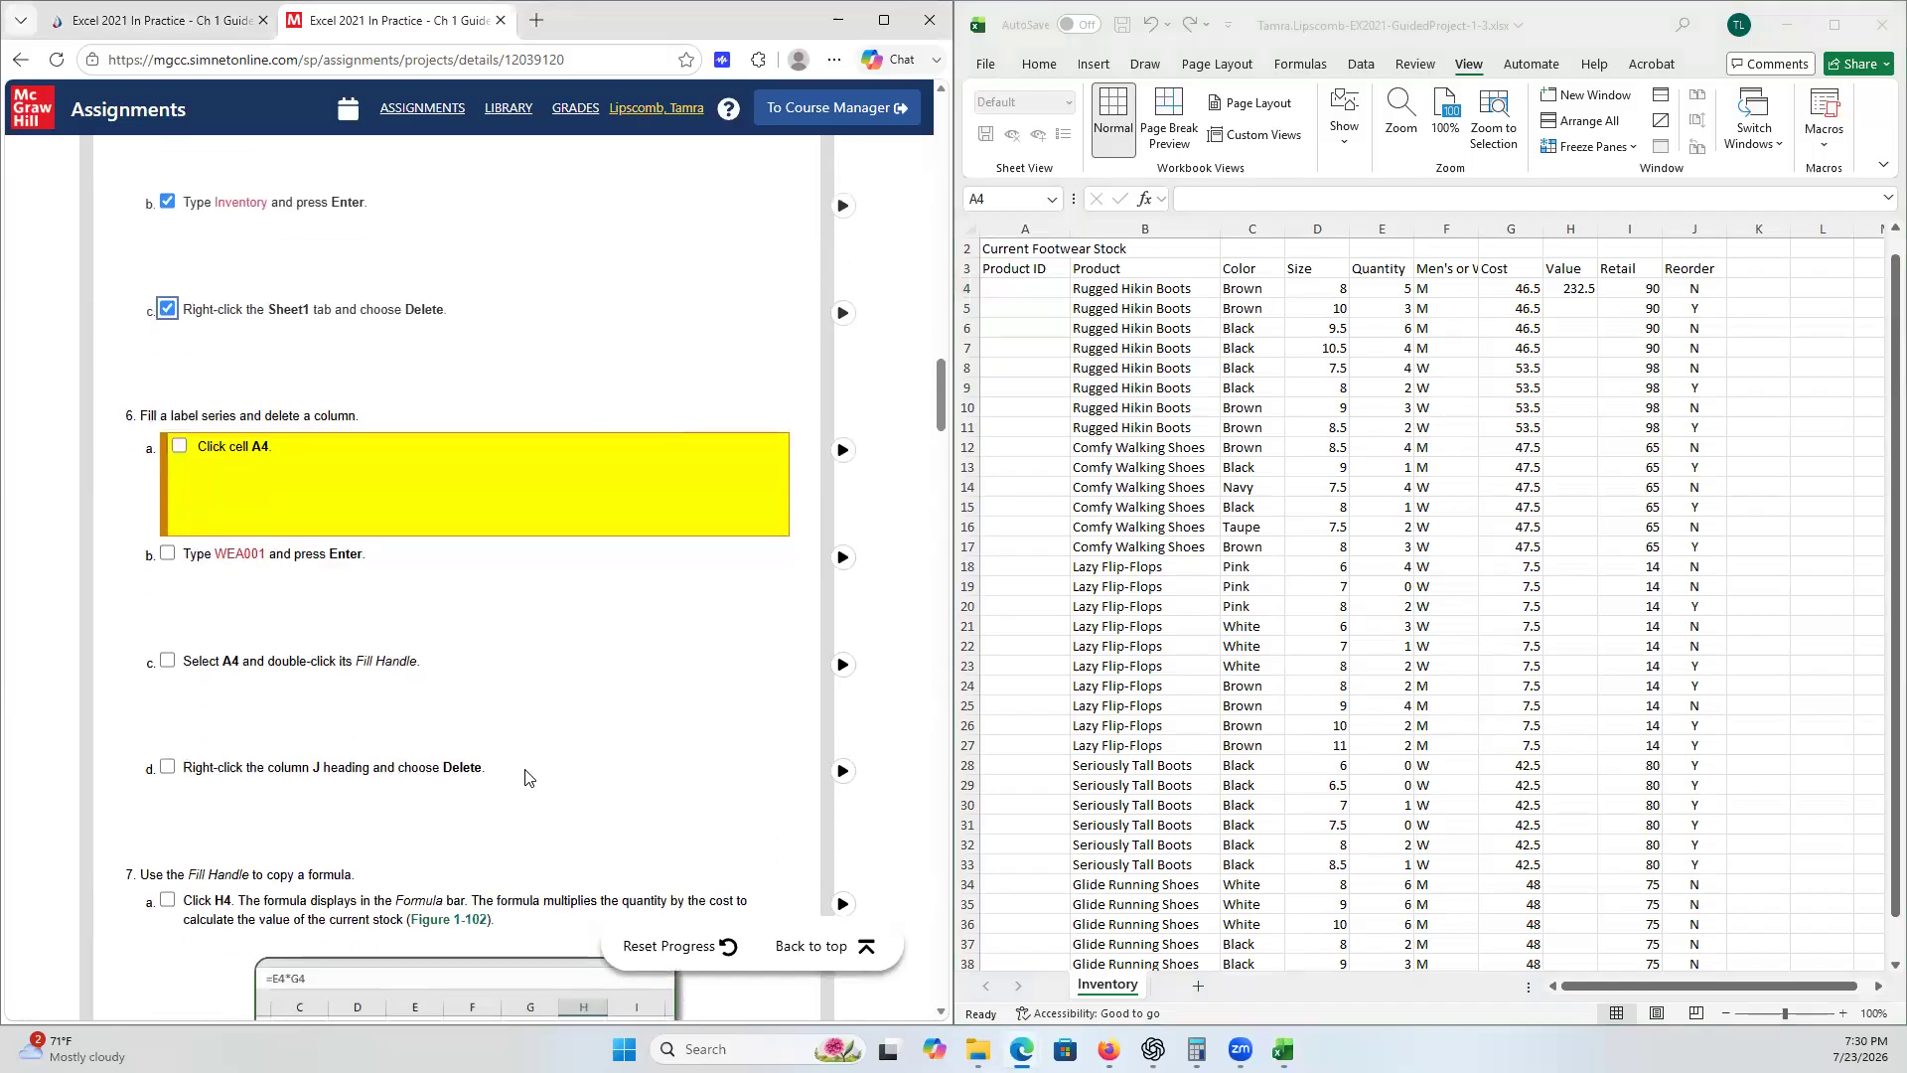
pyautogui.scroll(-1, 528, 778)
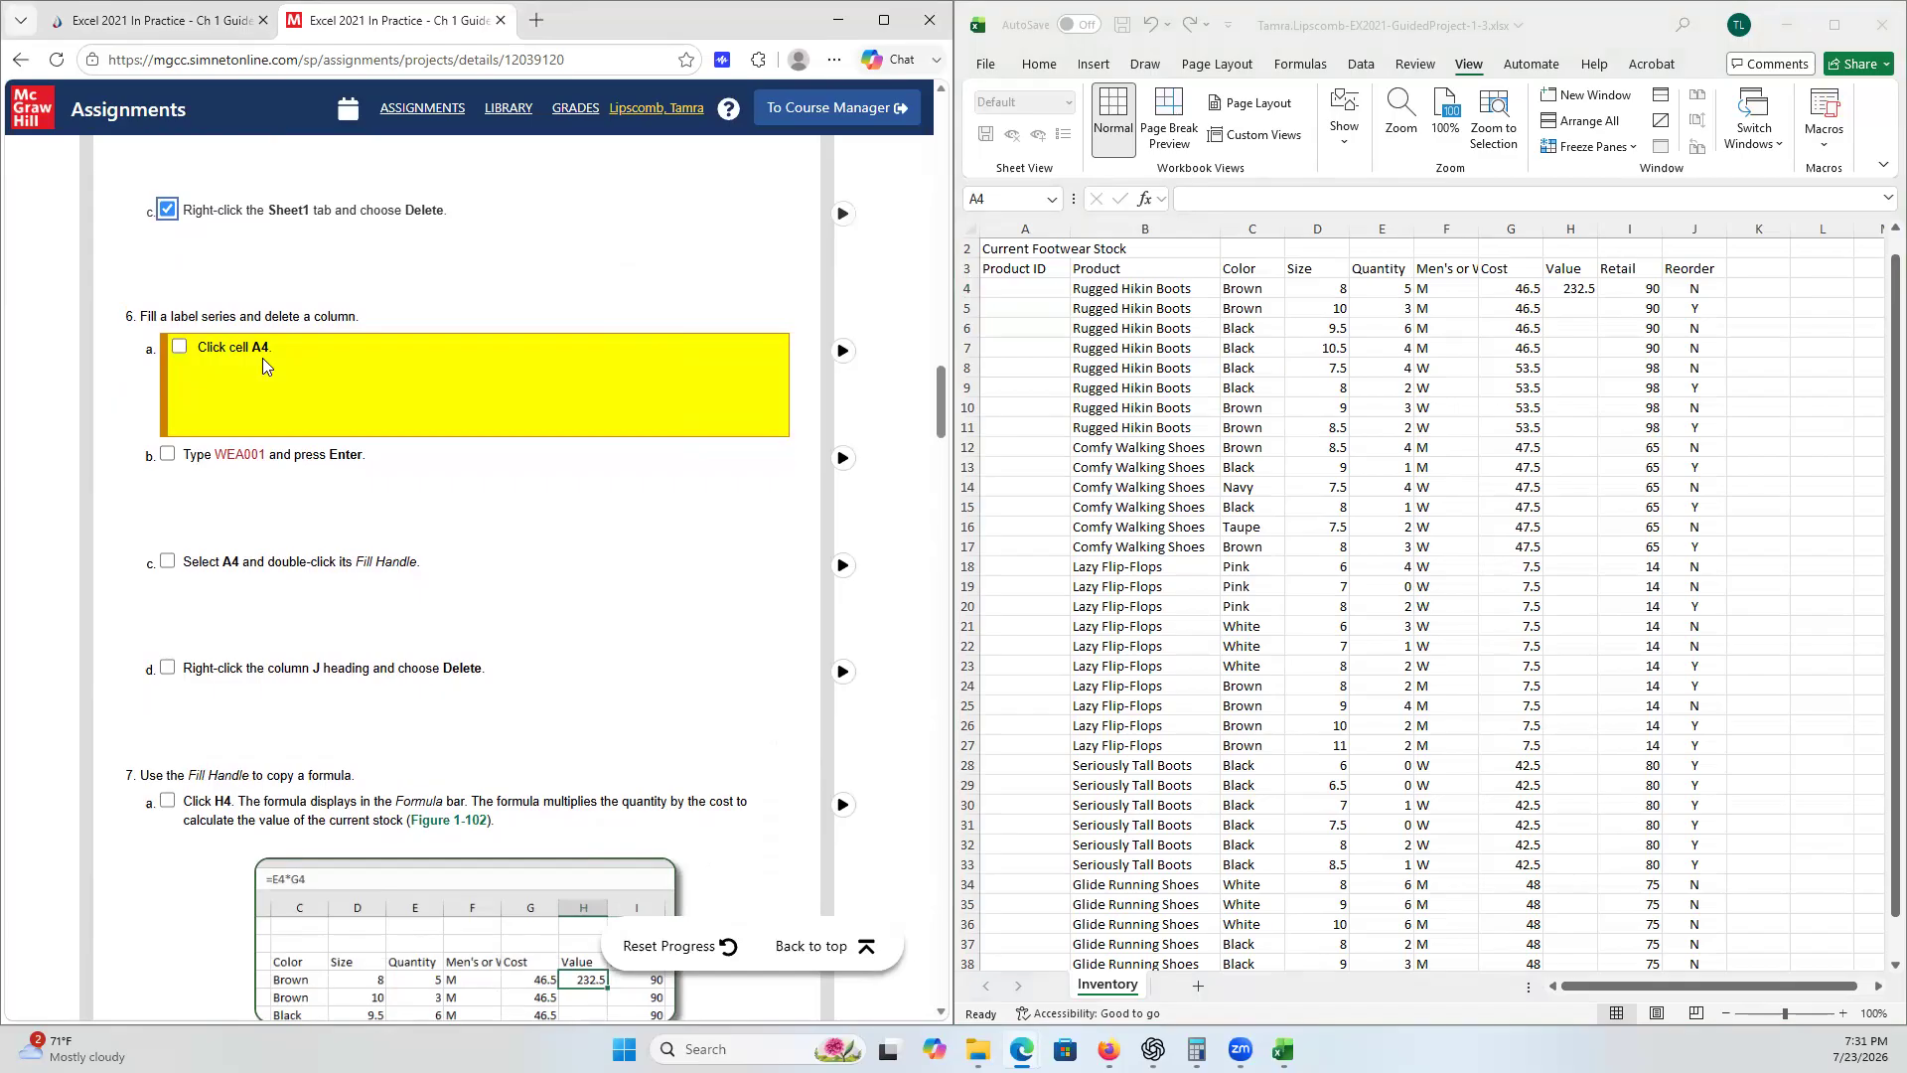
pyautogui.click(994, 198)
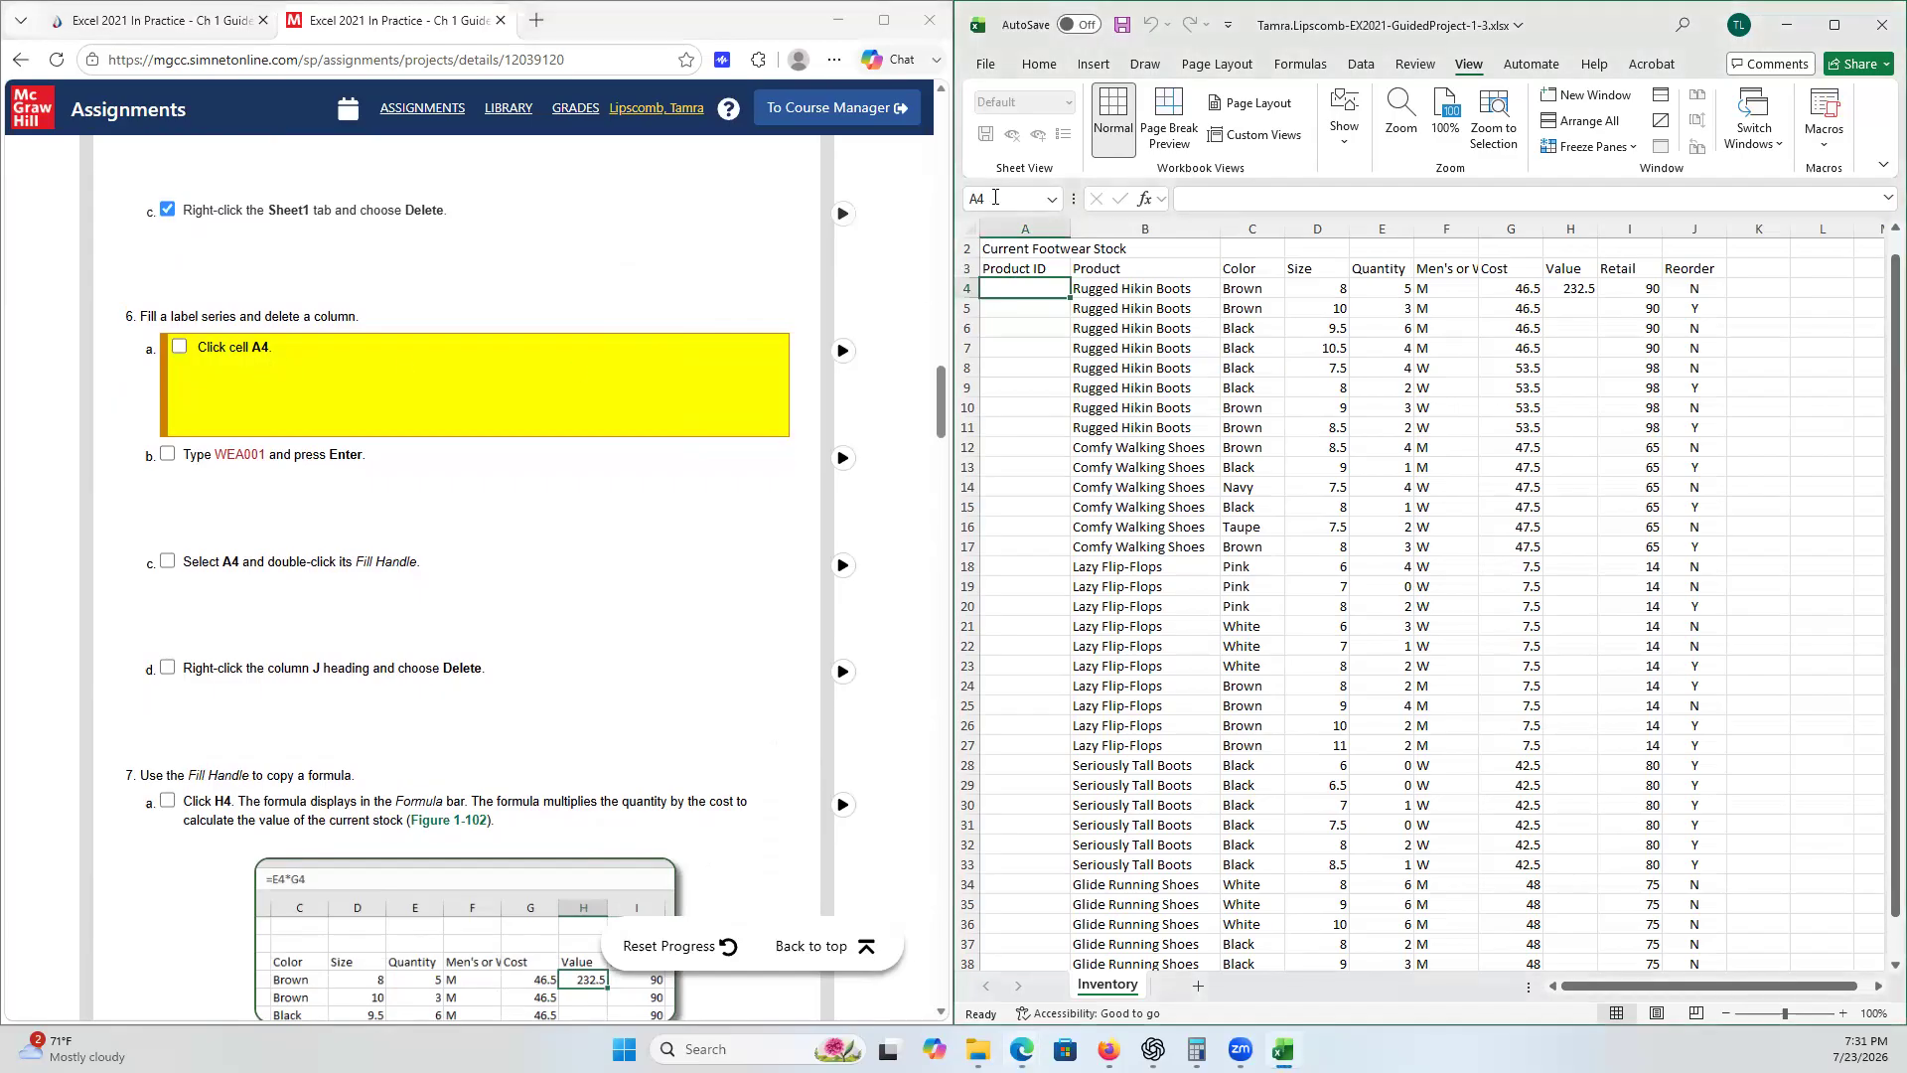
pyautogui.click(994, 199)
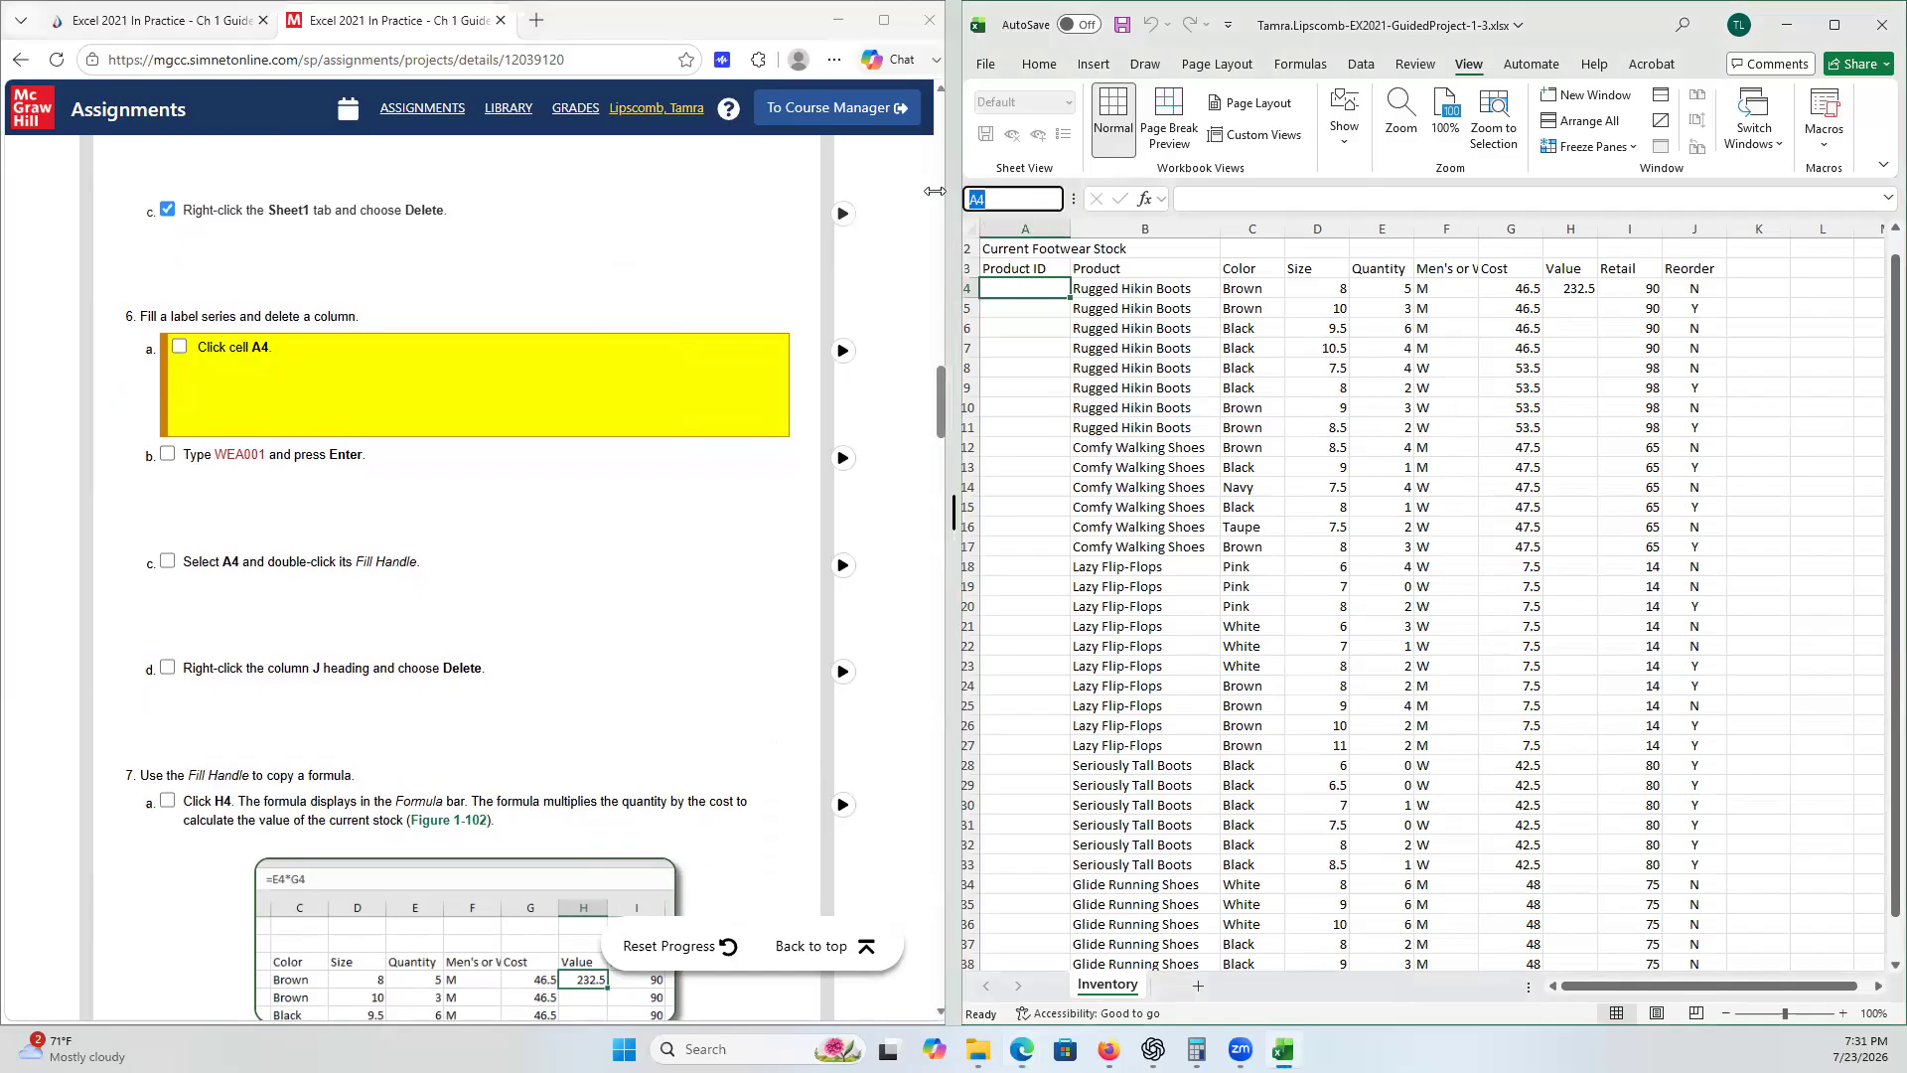
pyautogui.write('B4')
pyautogui.press('Return')
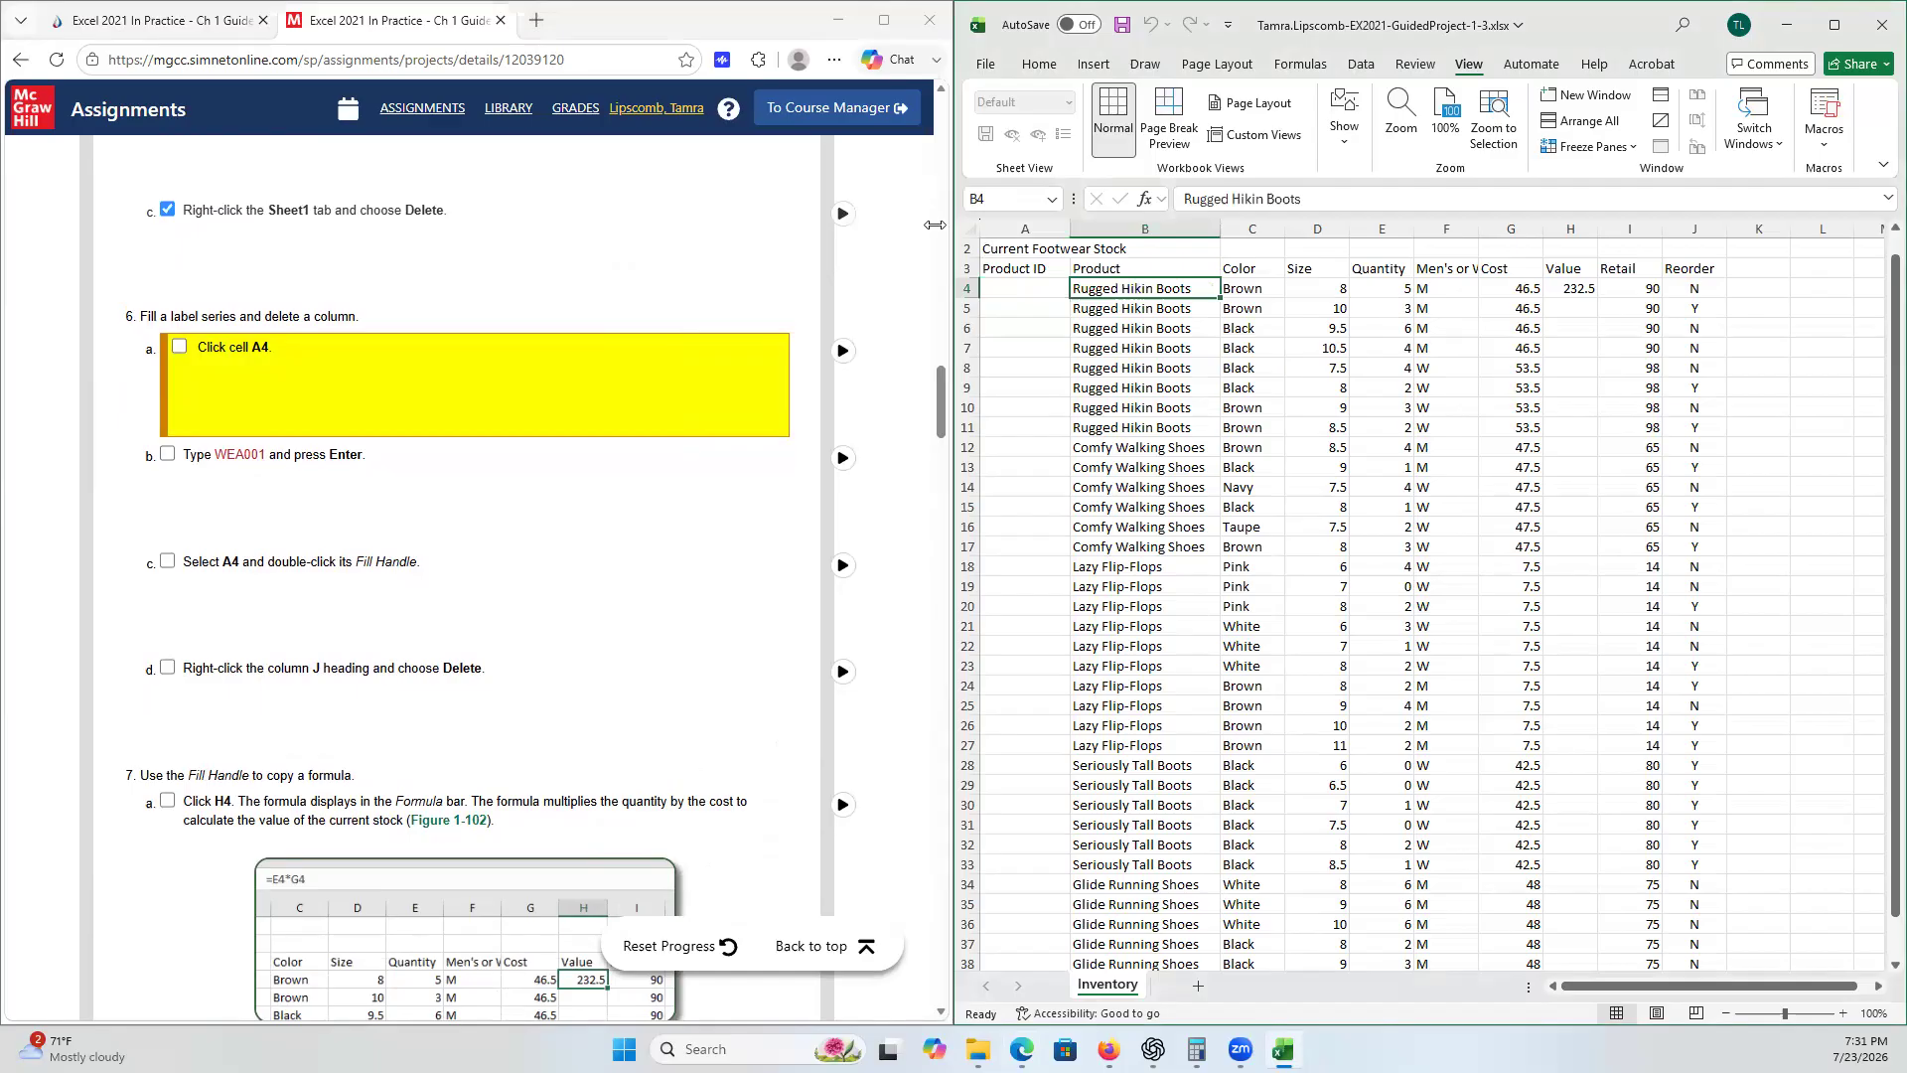
pyautogui.click(1003, 288)
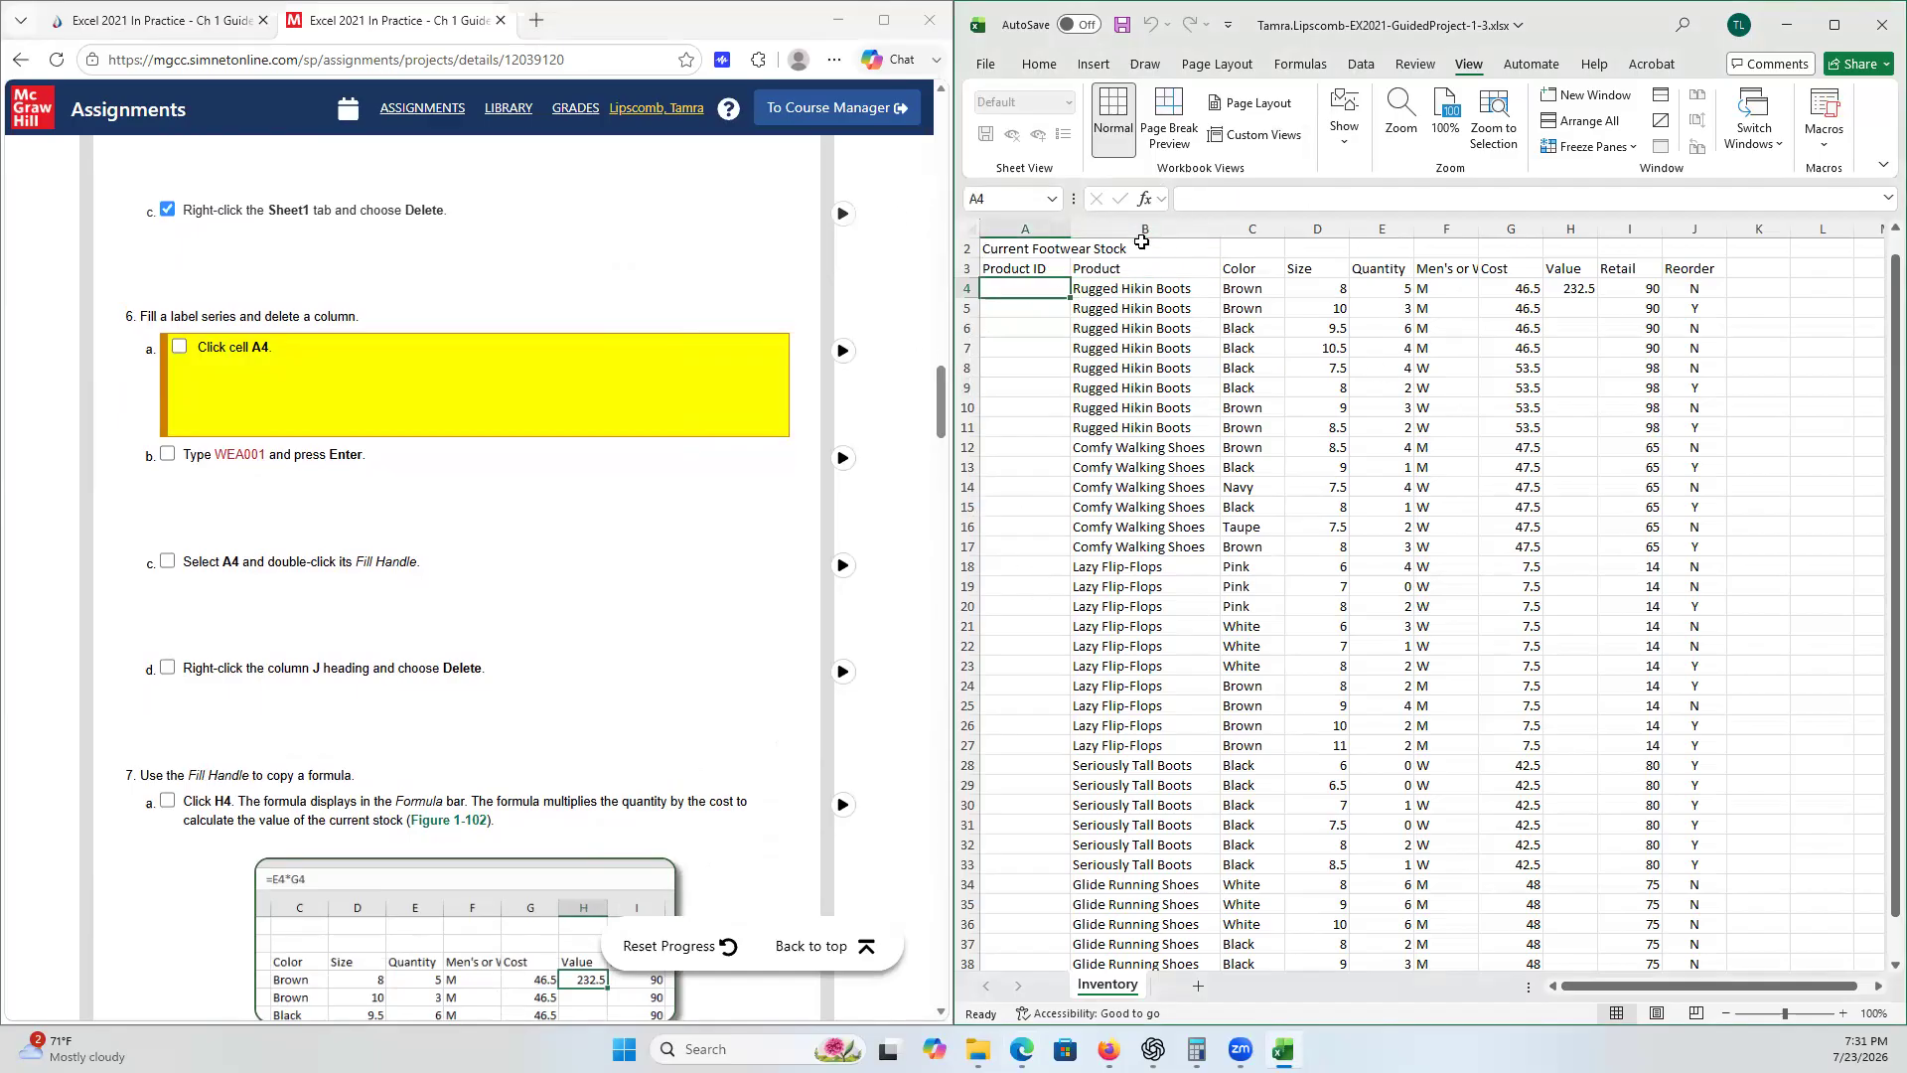
pyautogui.click(1028, 335)
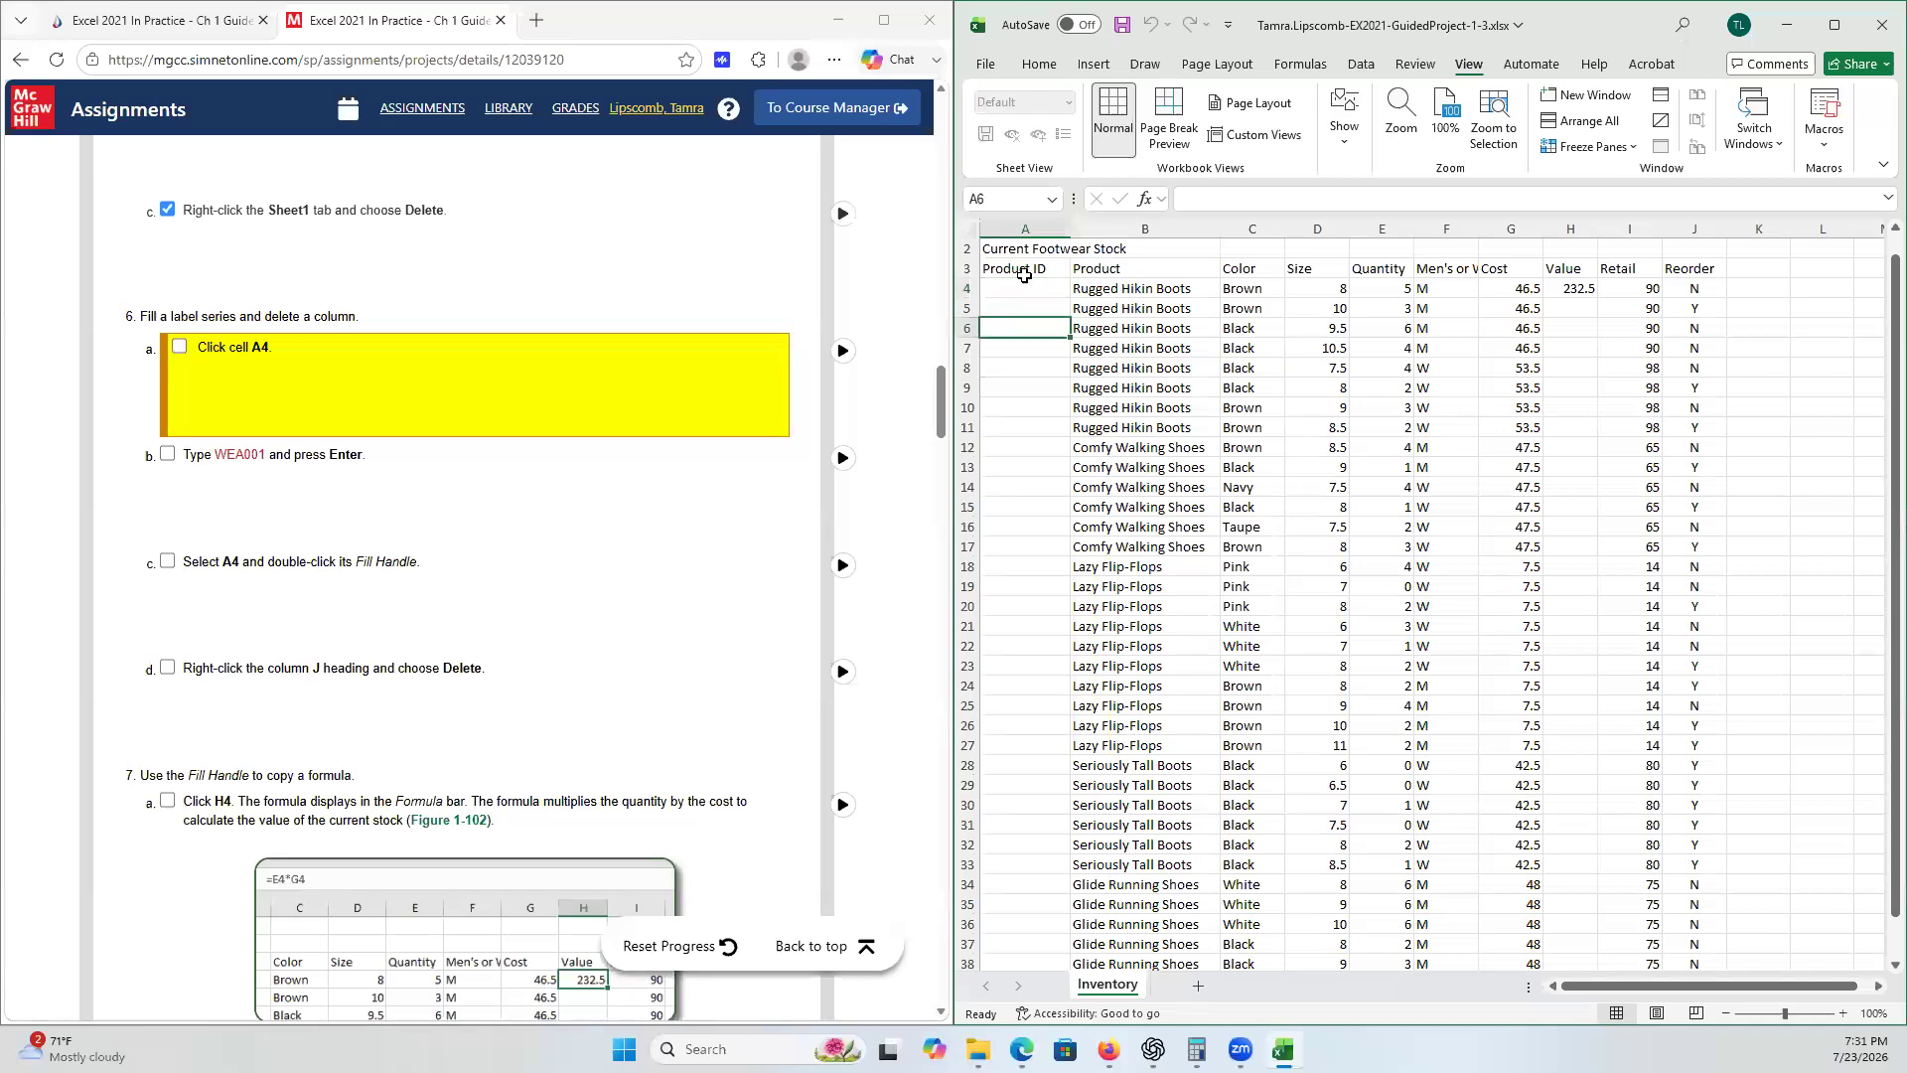
pyautogui.click(1023, 286)
pyautogui.click(1024, 364)
pyautogui.click(1014, 285)
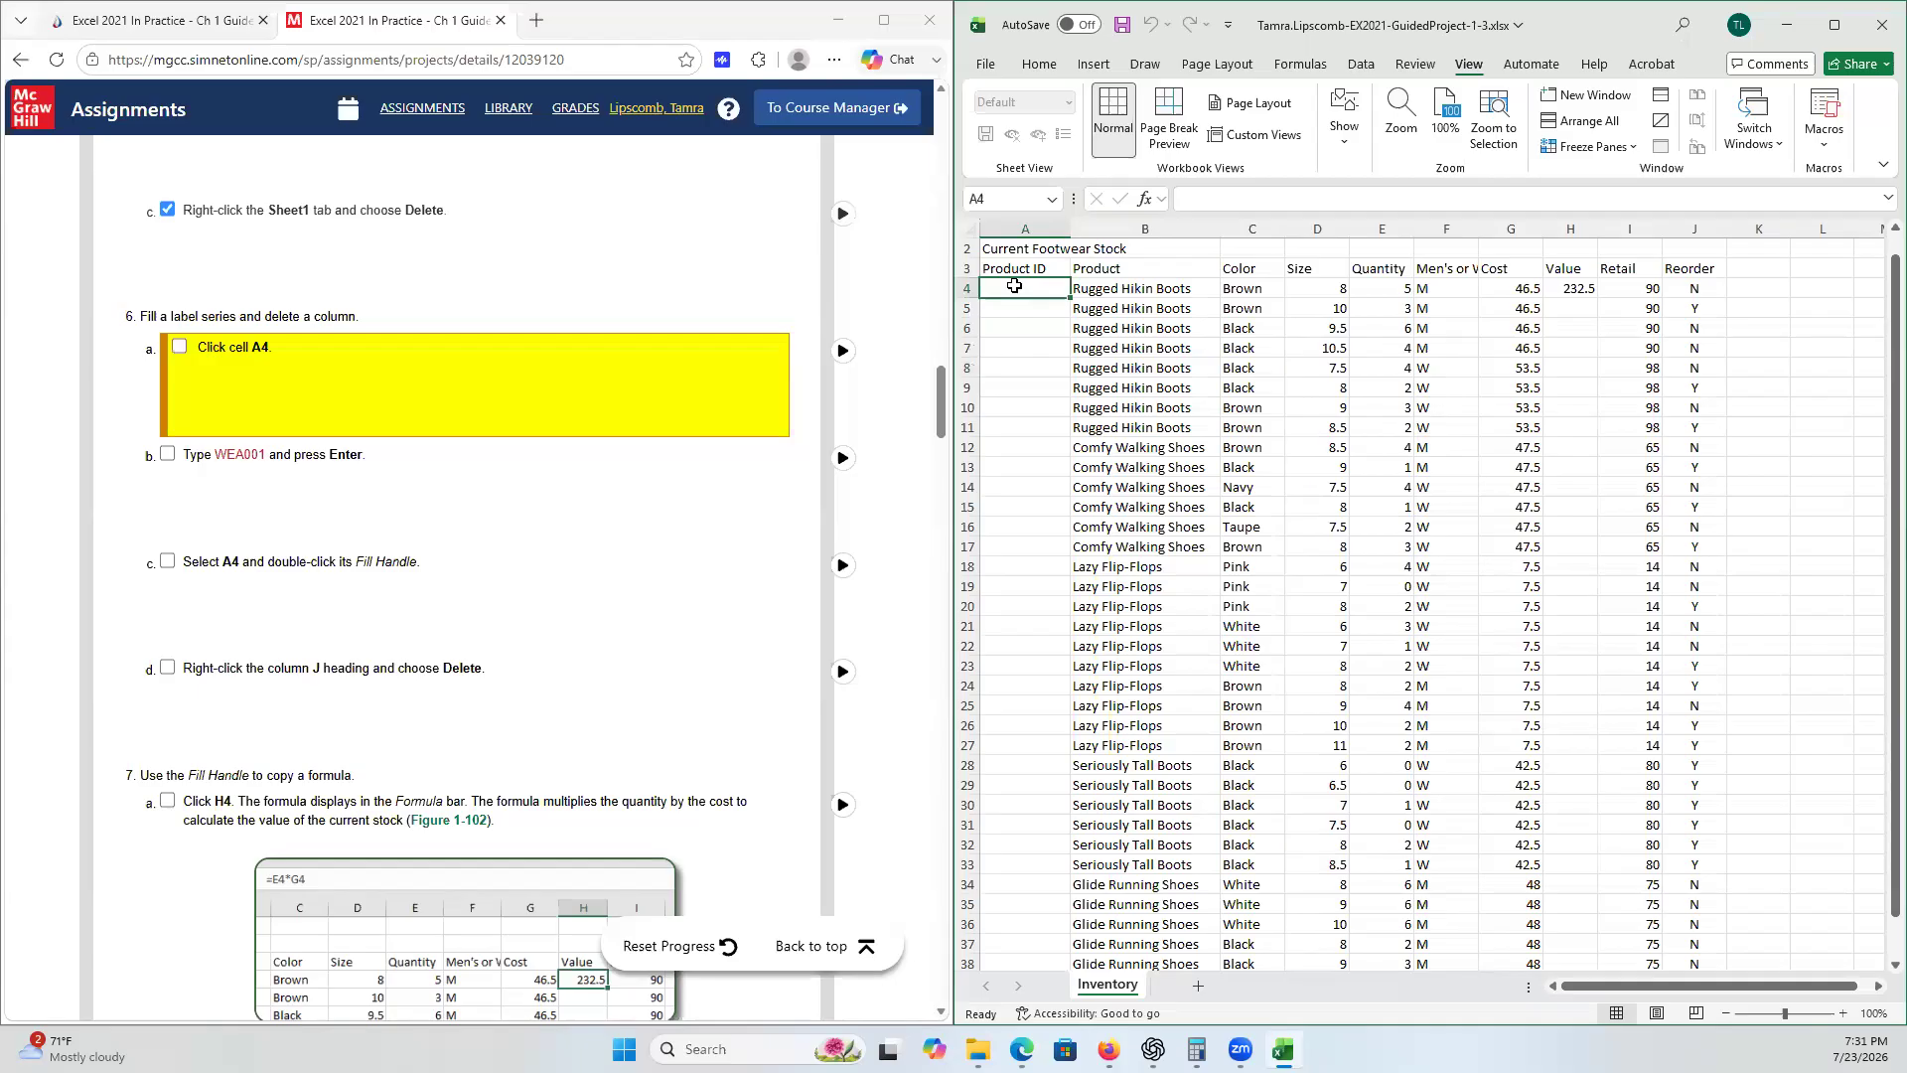
pyautogui.click(181, 350)
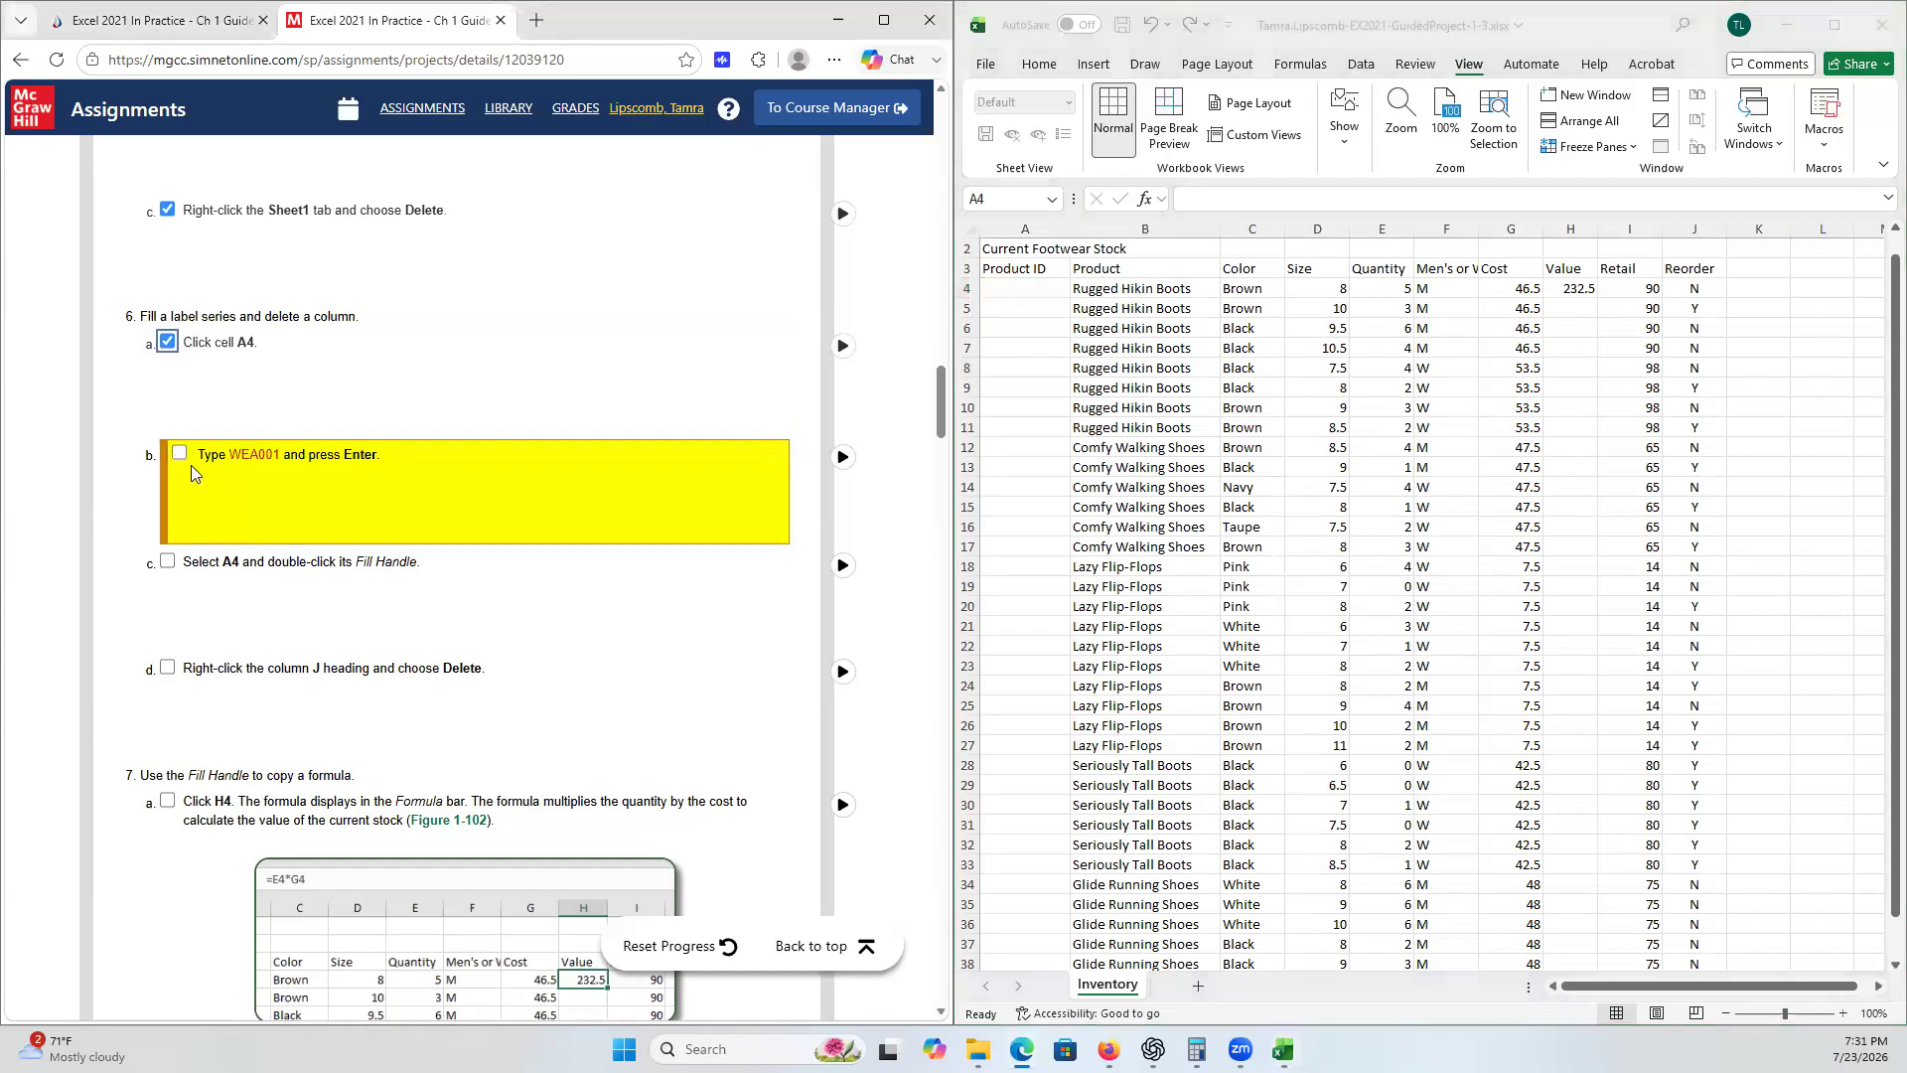
# - Enter WEA001 in cell A4 and tick checklist step 6b
pyautogui.click(1005, 284)
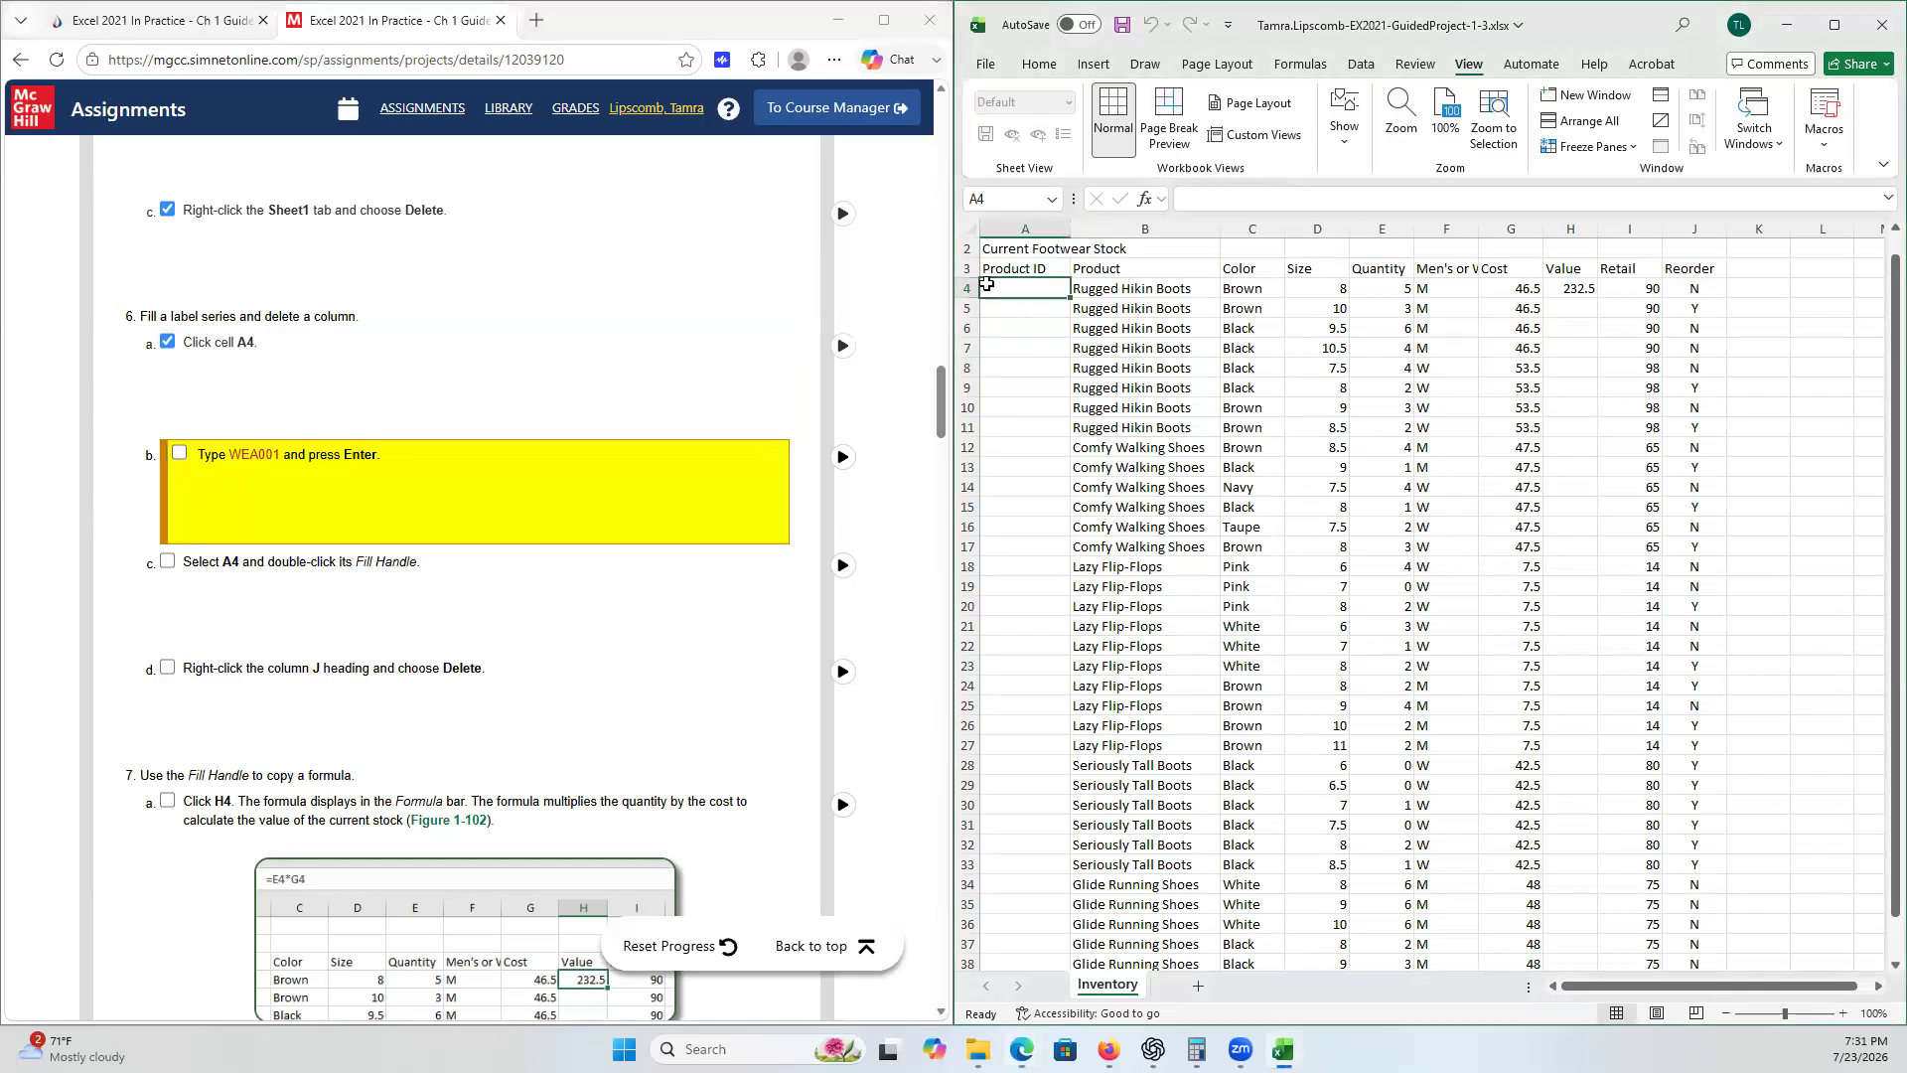
pyautogui.write('WEA')
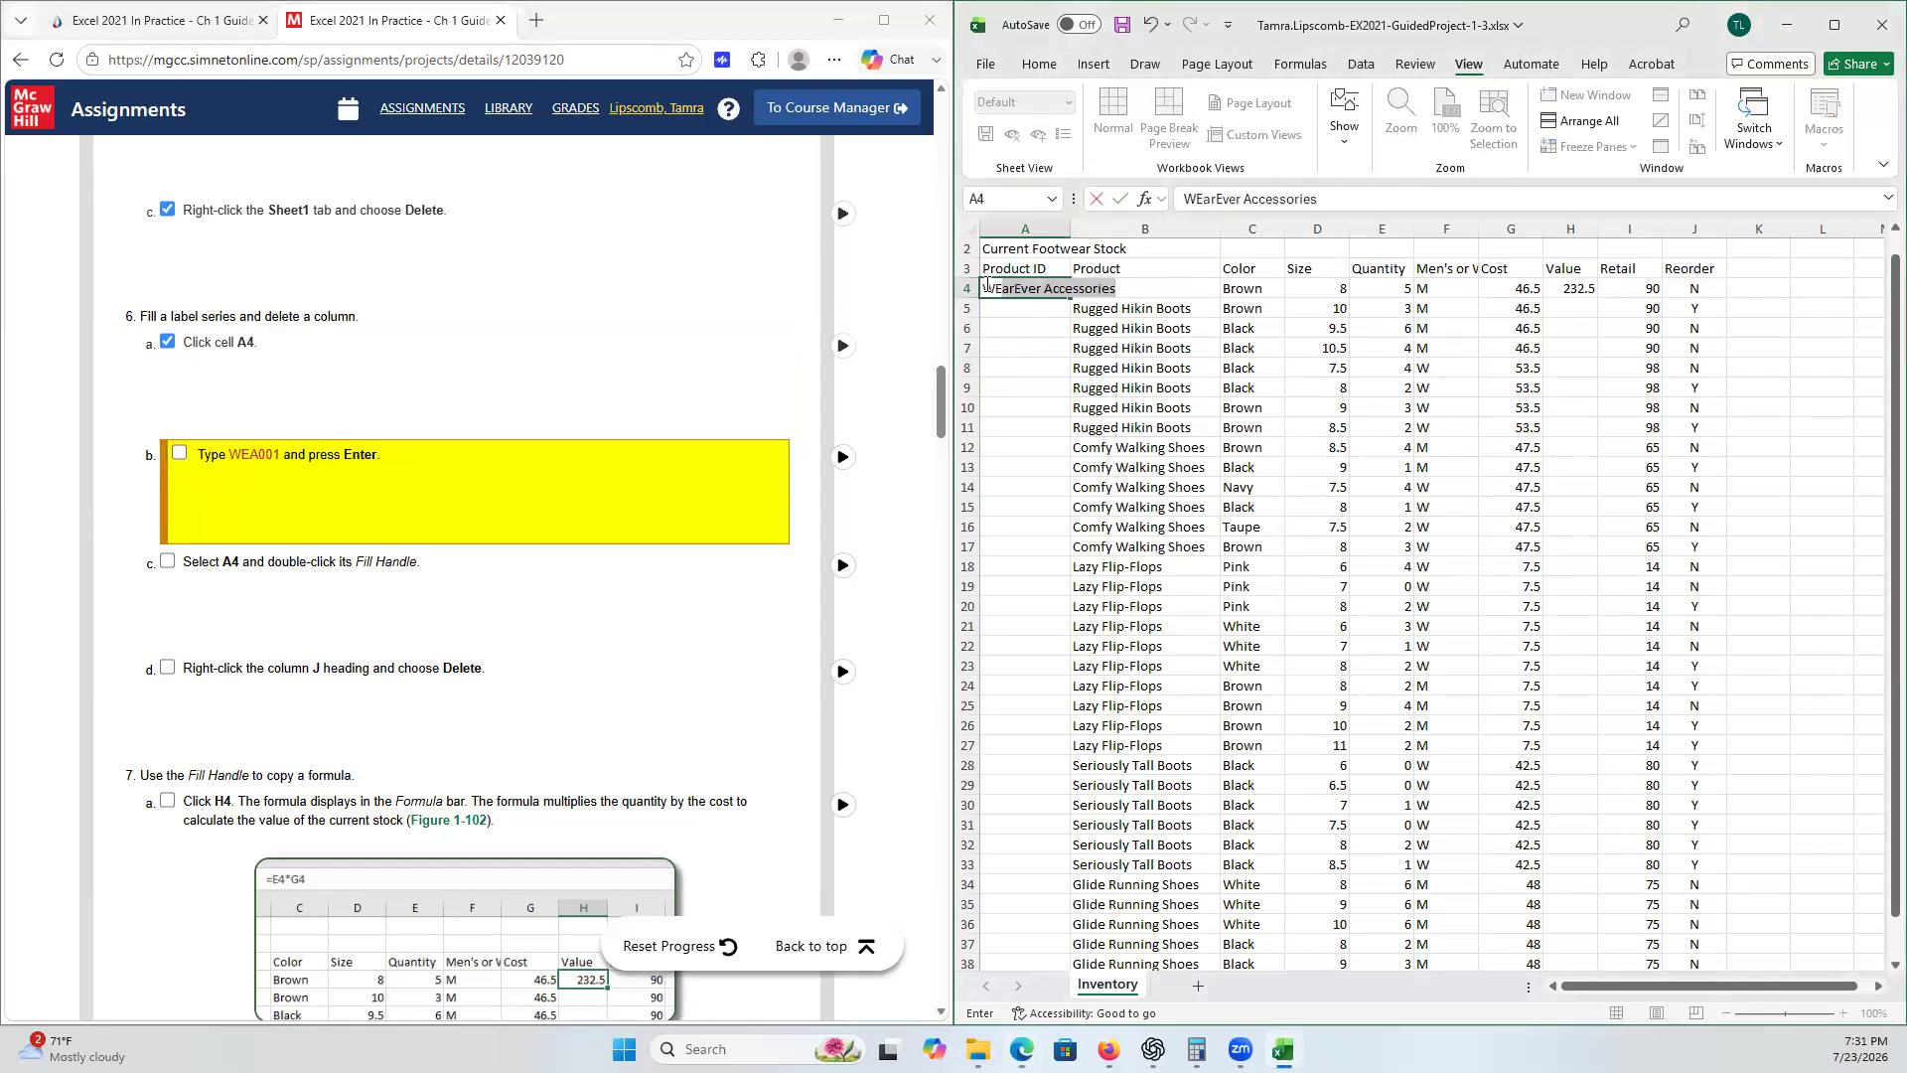
pyautogui.write('001')
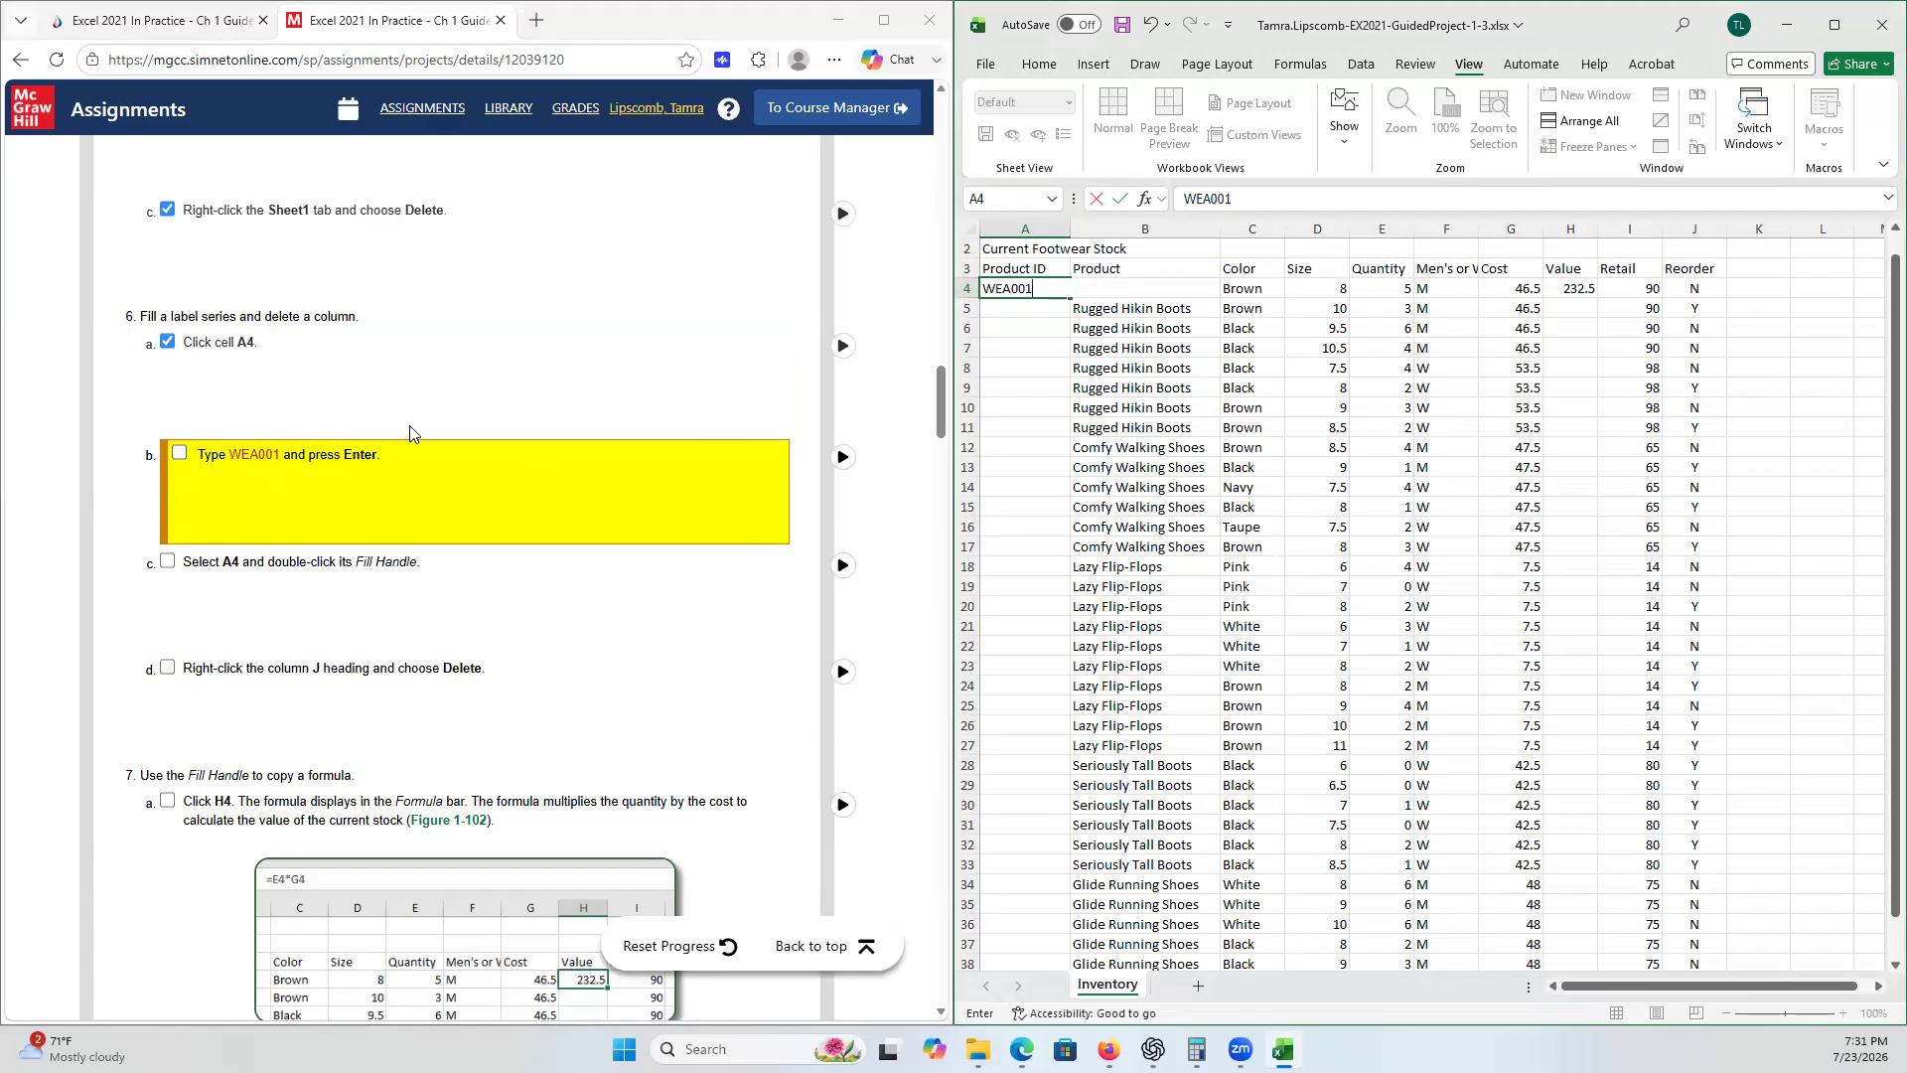
pyautogui.write('O')
pyautogui.press('BackSpace')
pyautogui.click(177, 453)
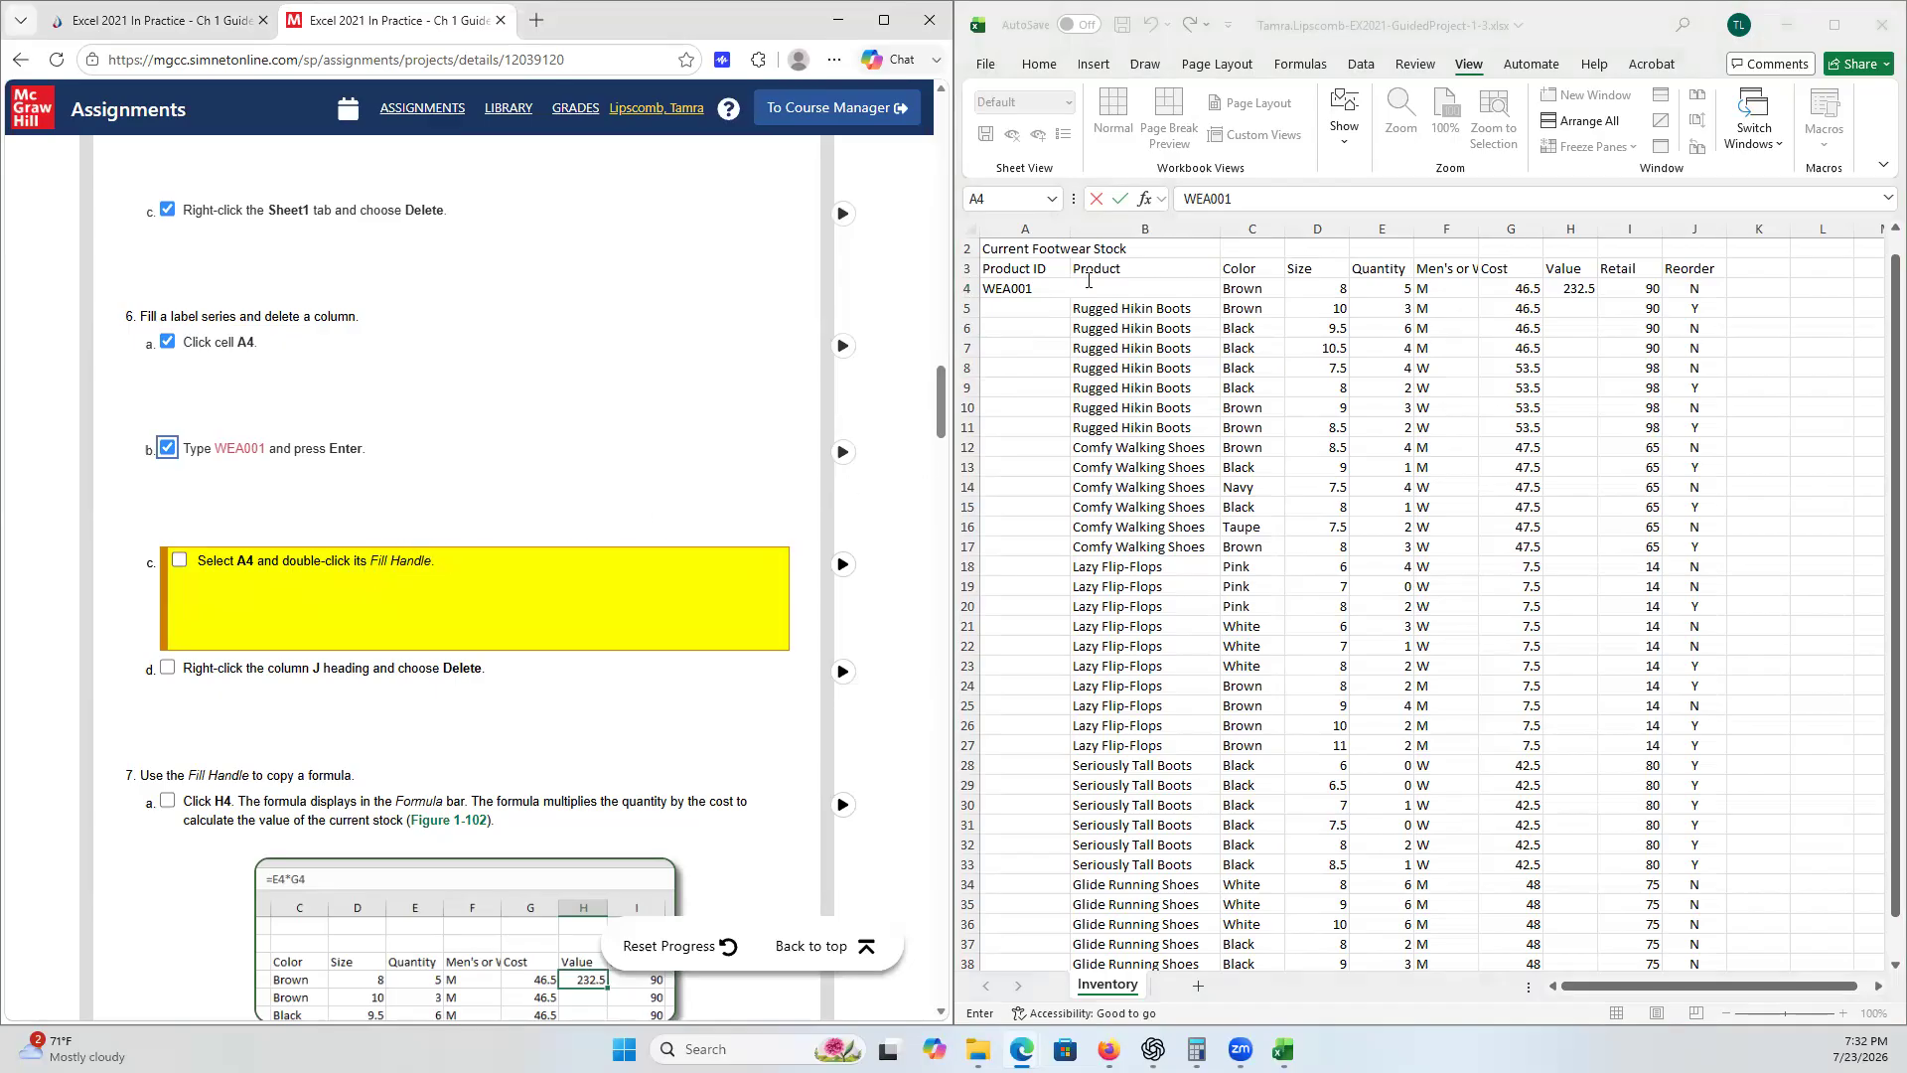
pyautogui.click(1070, 416)
pyautogui.click(1070, 417)
# - Fill the product ID series from A4 down column A with the fill handle and tick checklist step 6c
pyautogui.click(1030, 285)
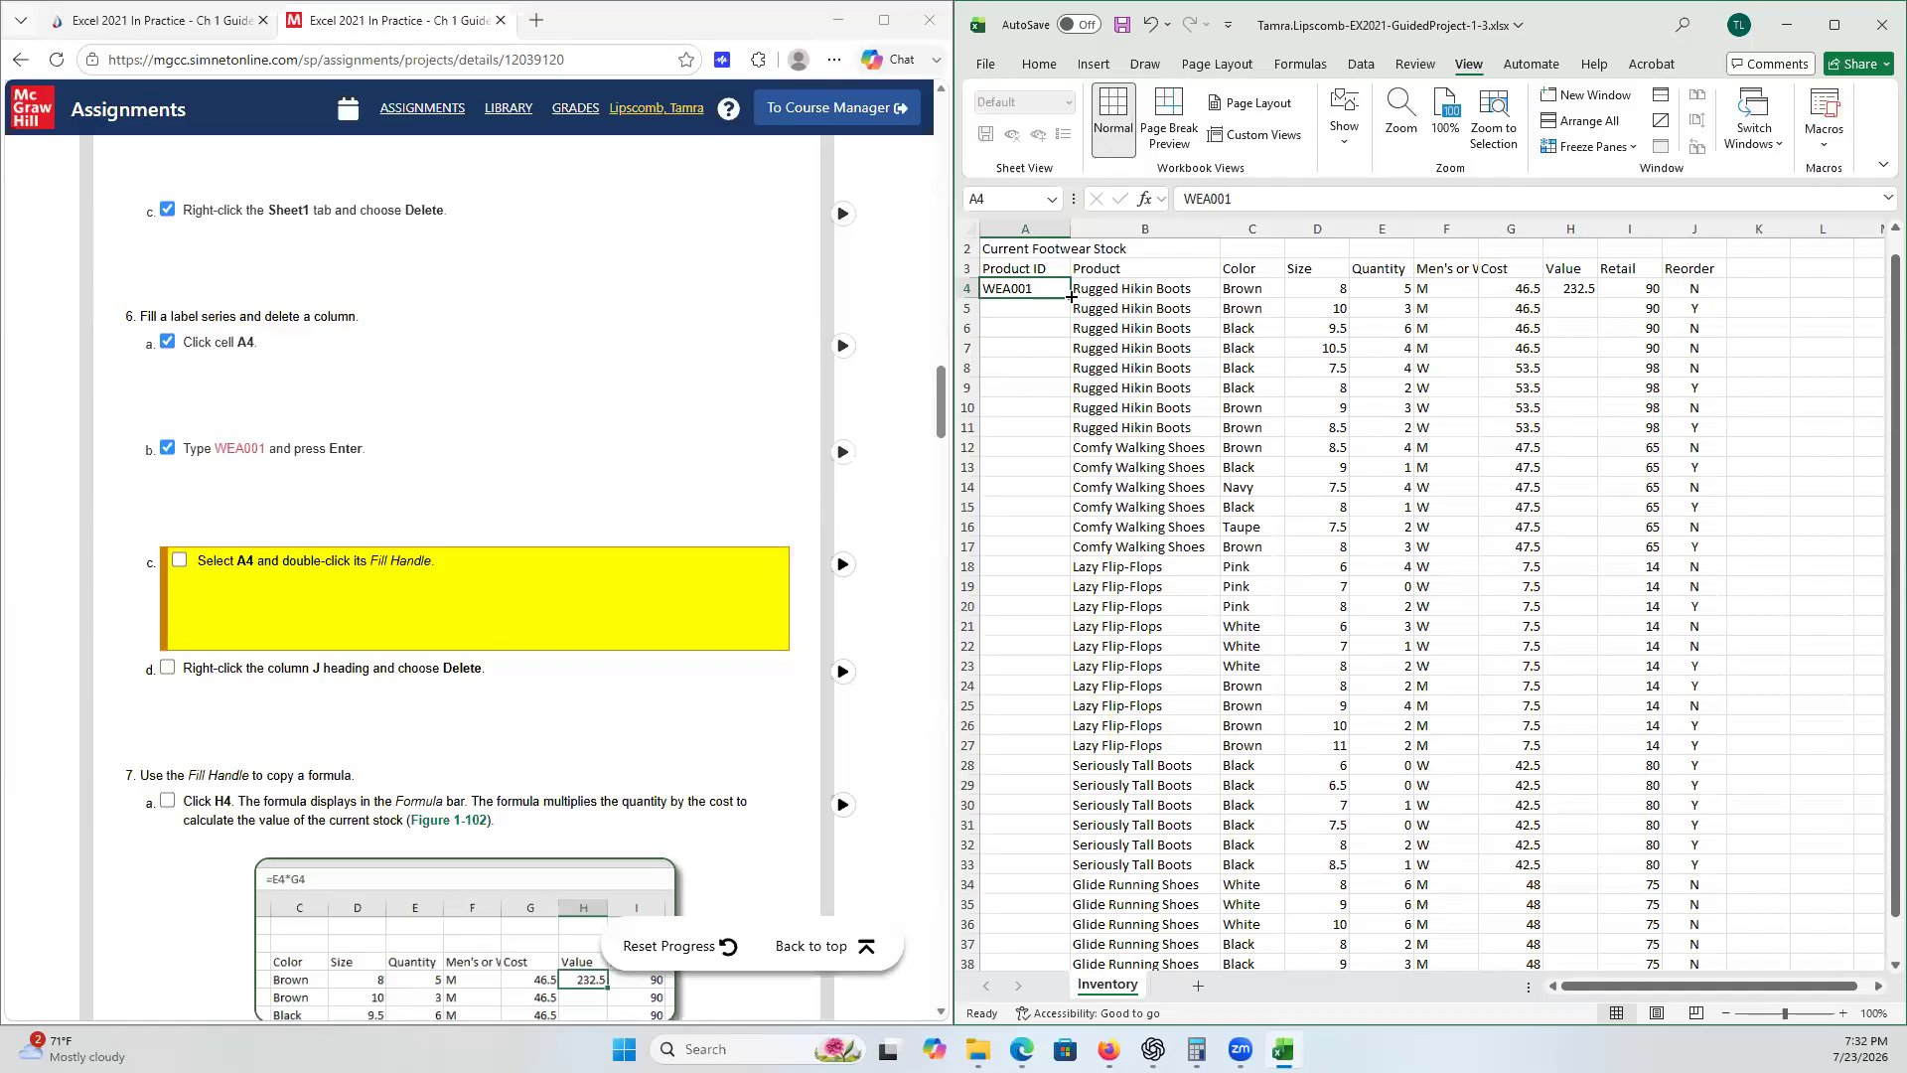
pyautogui.doubleClick(1071, 296)
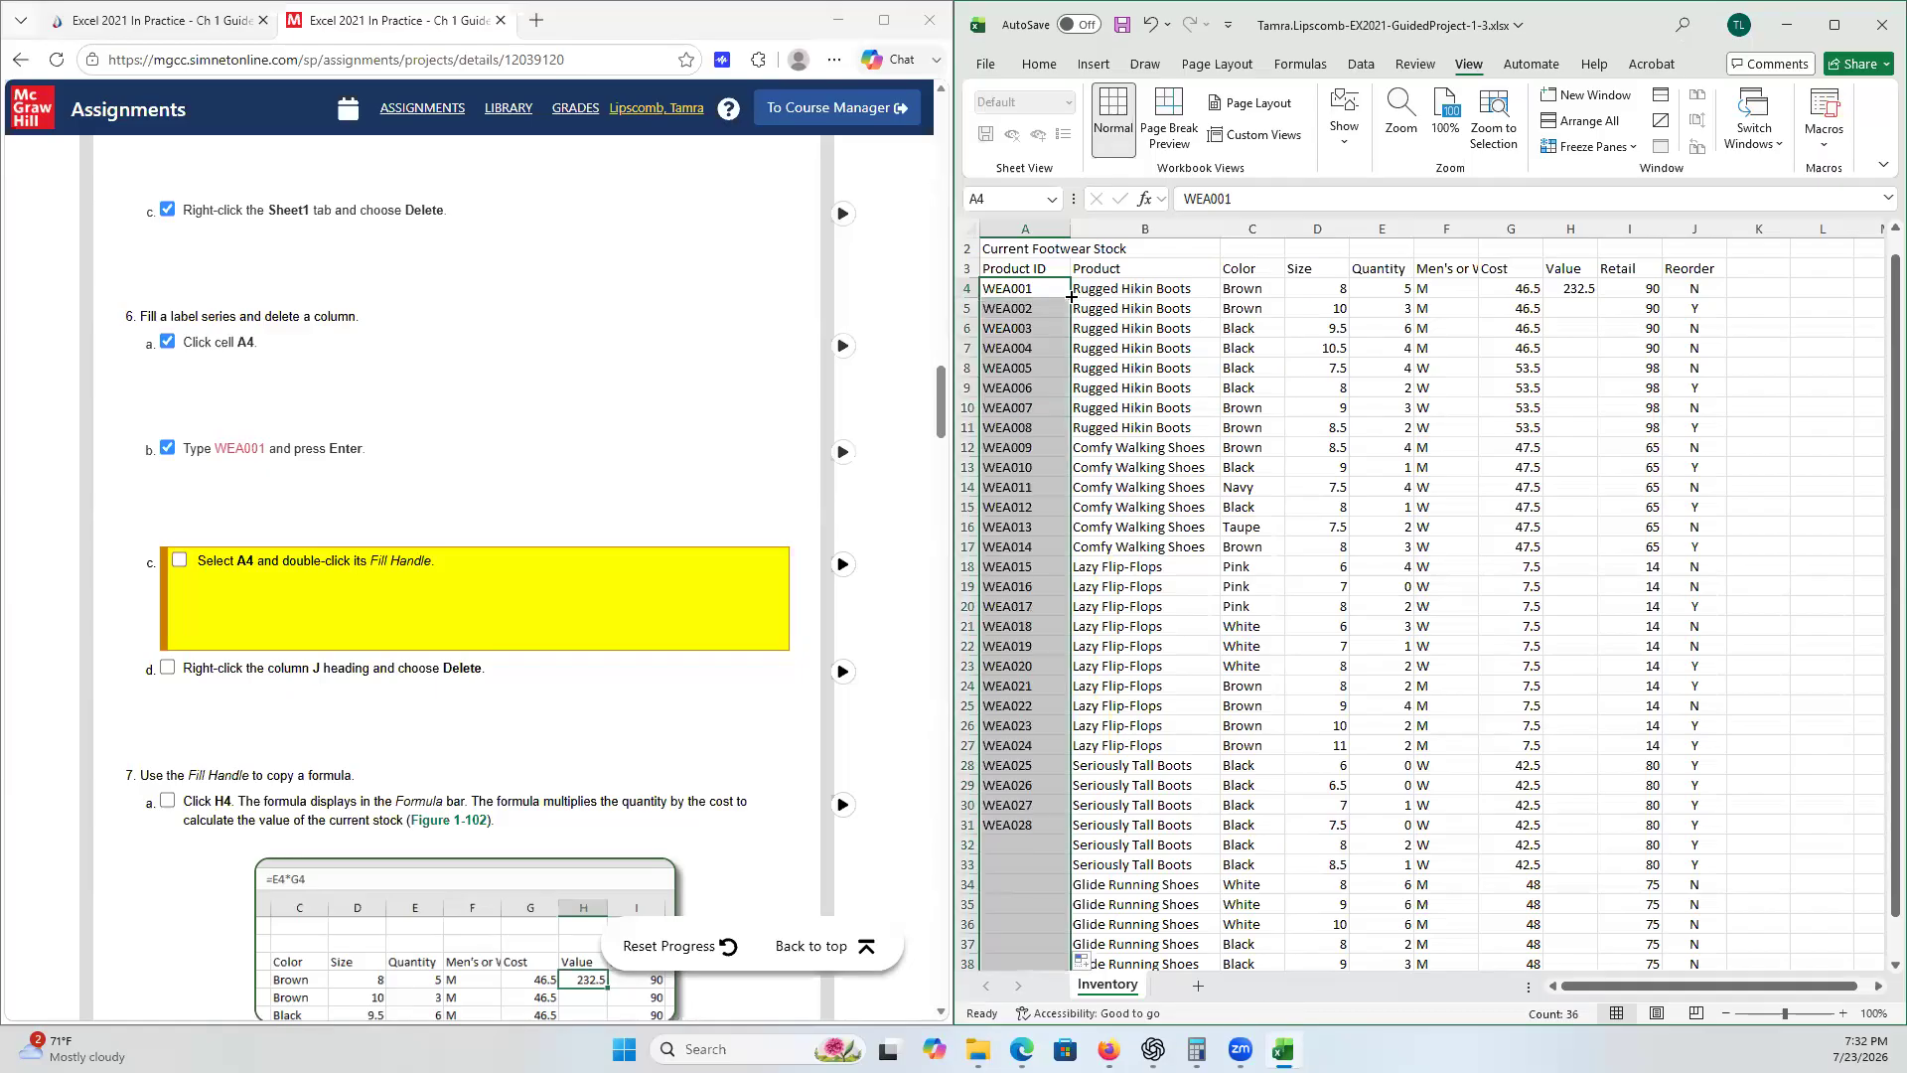
pyautogui.click(181, 560)
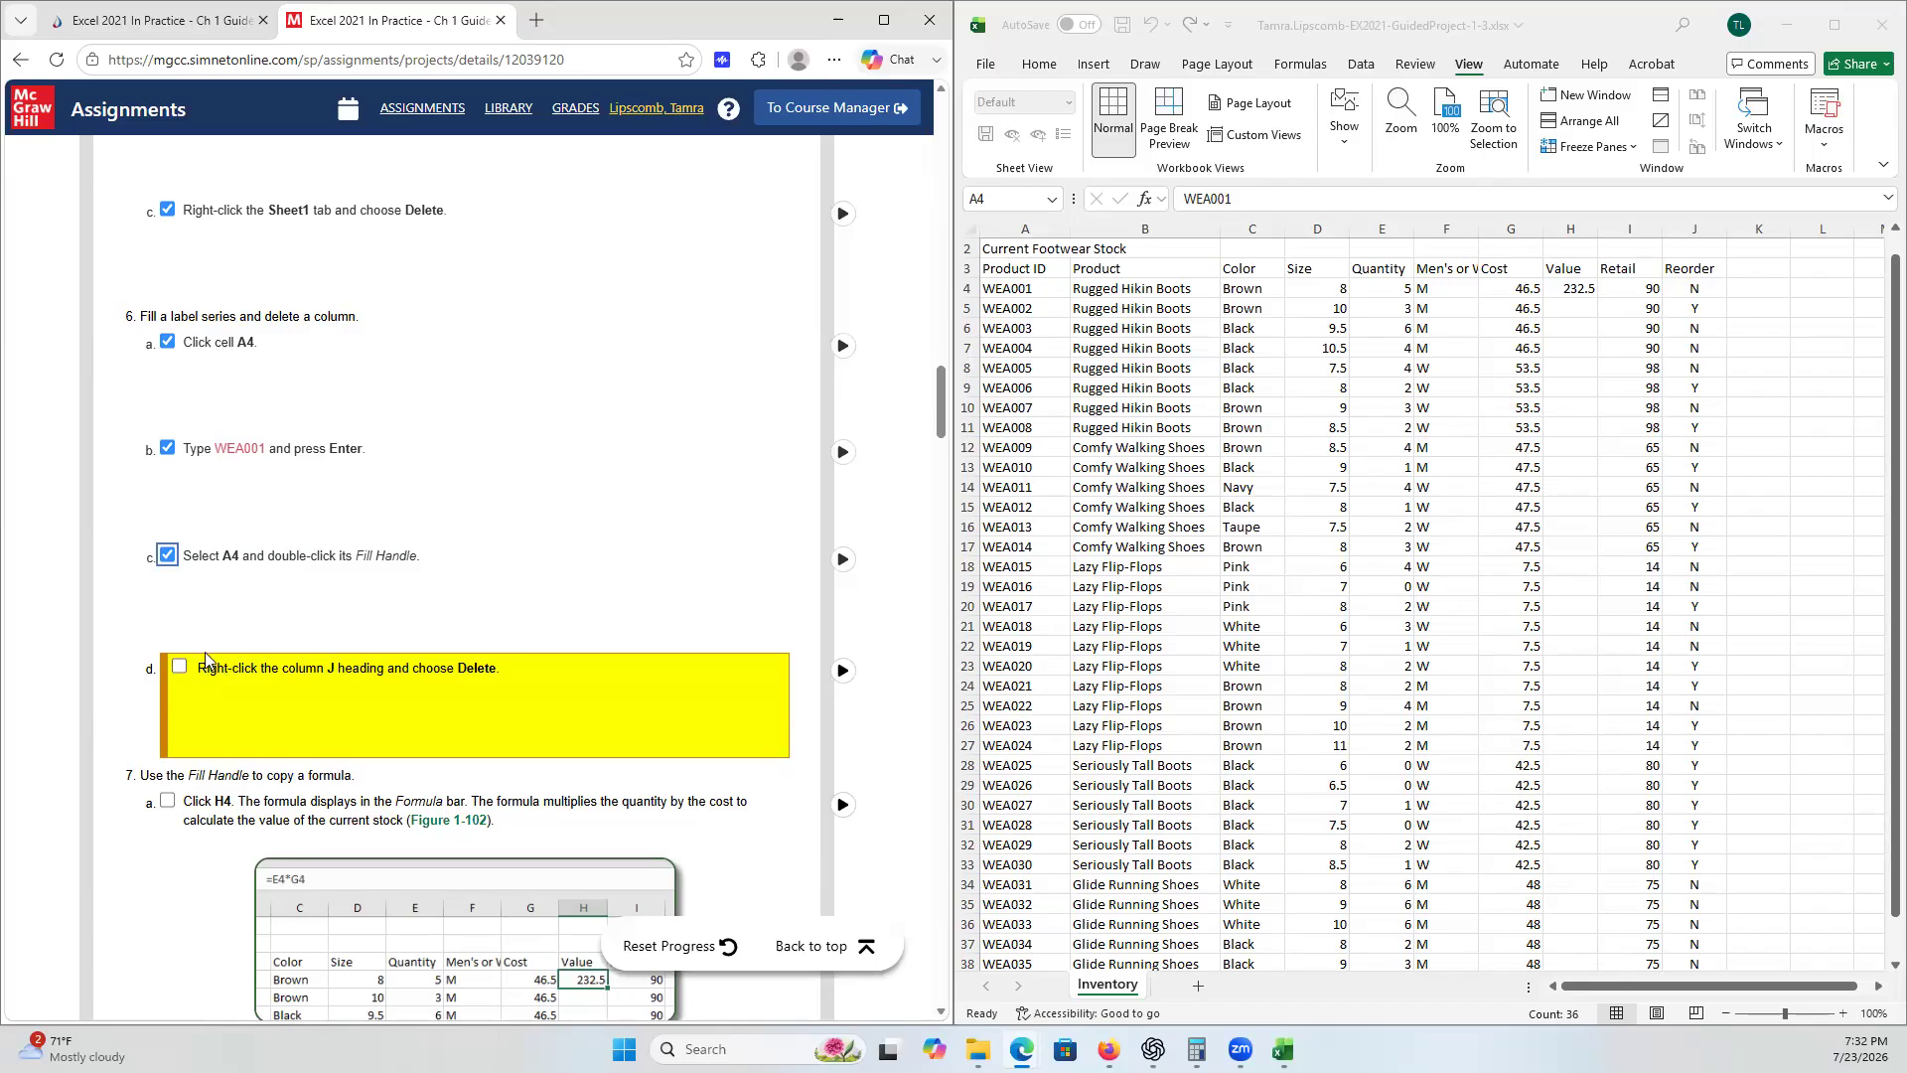
# - Delete column J (Reorder) and tick checklist step 6d
pyautogui.scroll(-1, 437, 553)
pyautogui.scroll(-3, 445, 545)
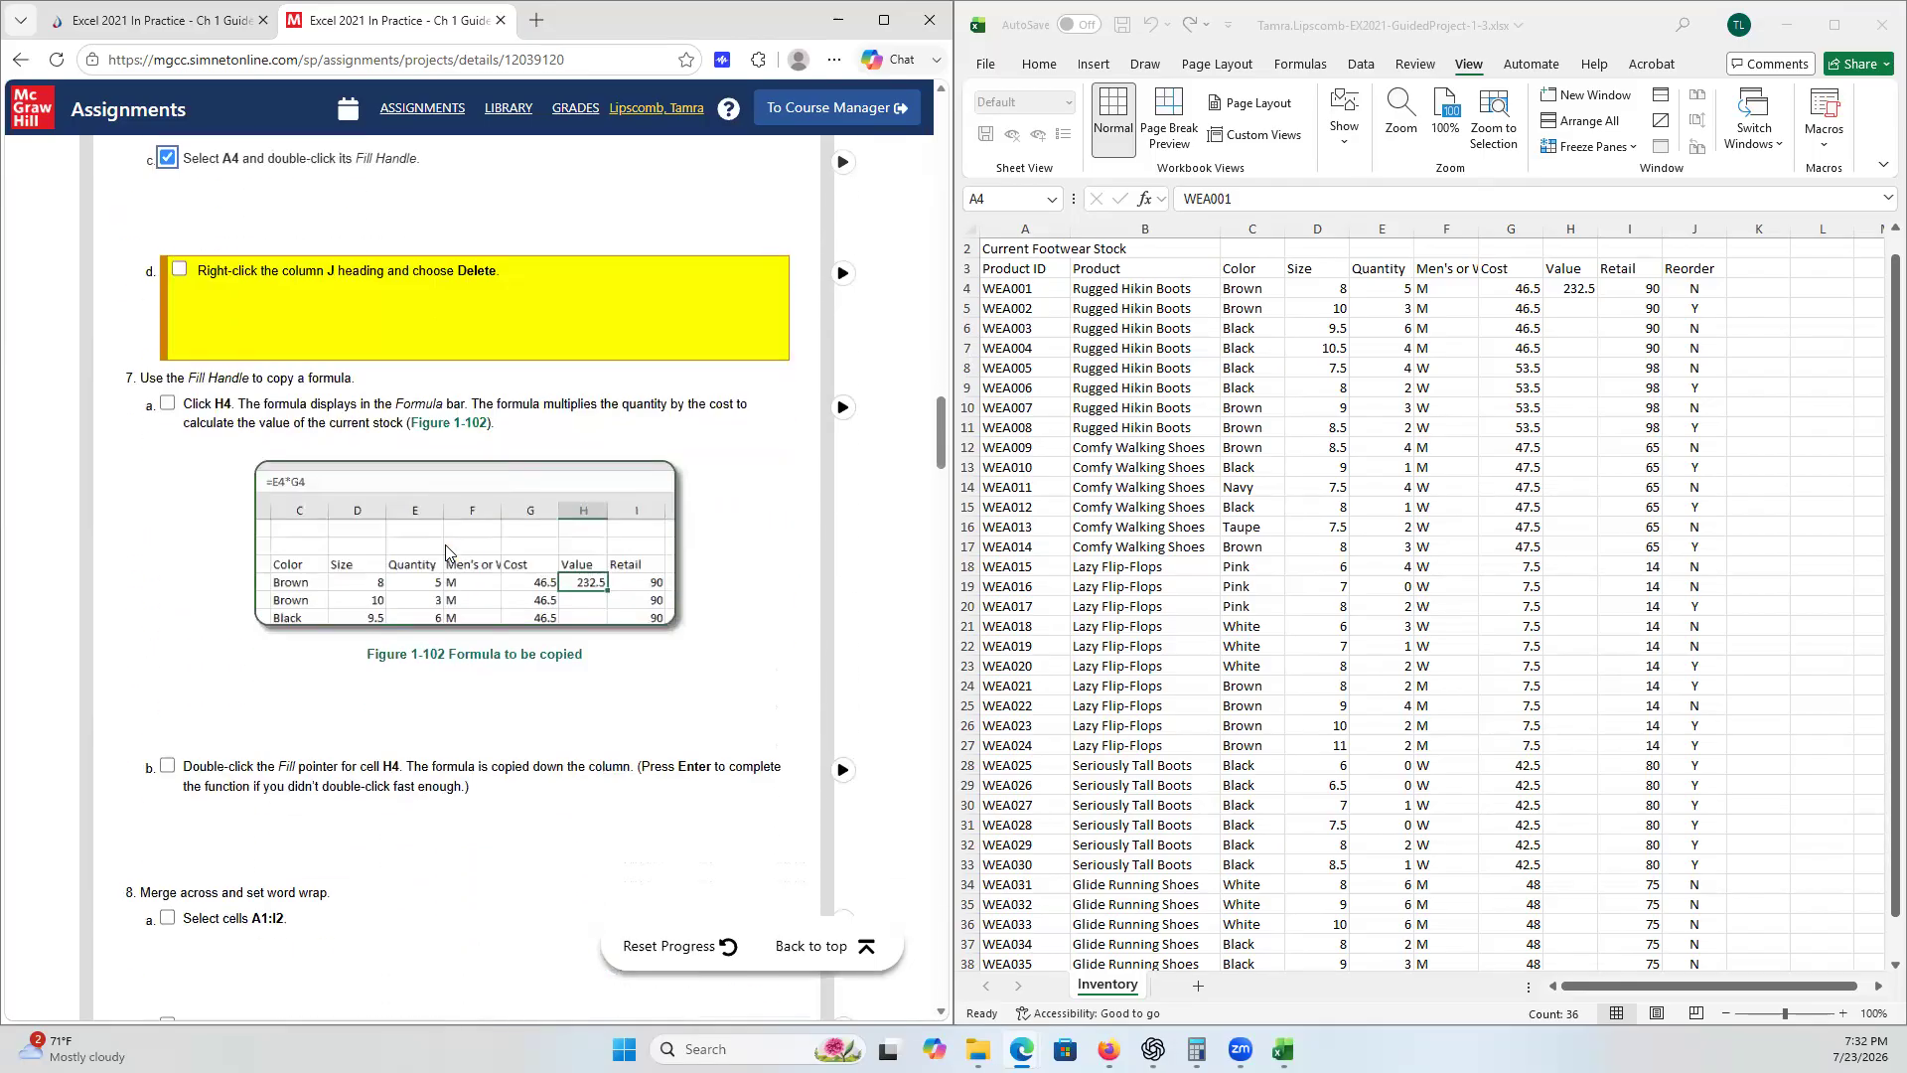
pyautogui.scroll(2, 445, 545)
pyautogui.scroll(-1, 471, 545)
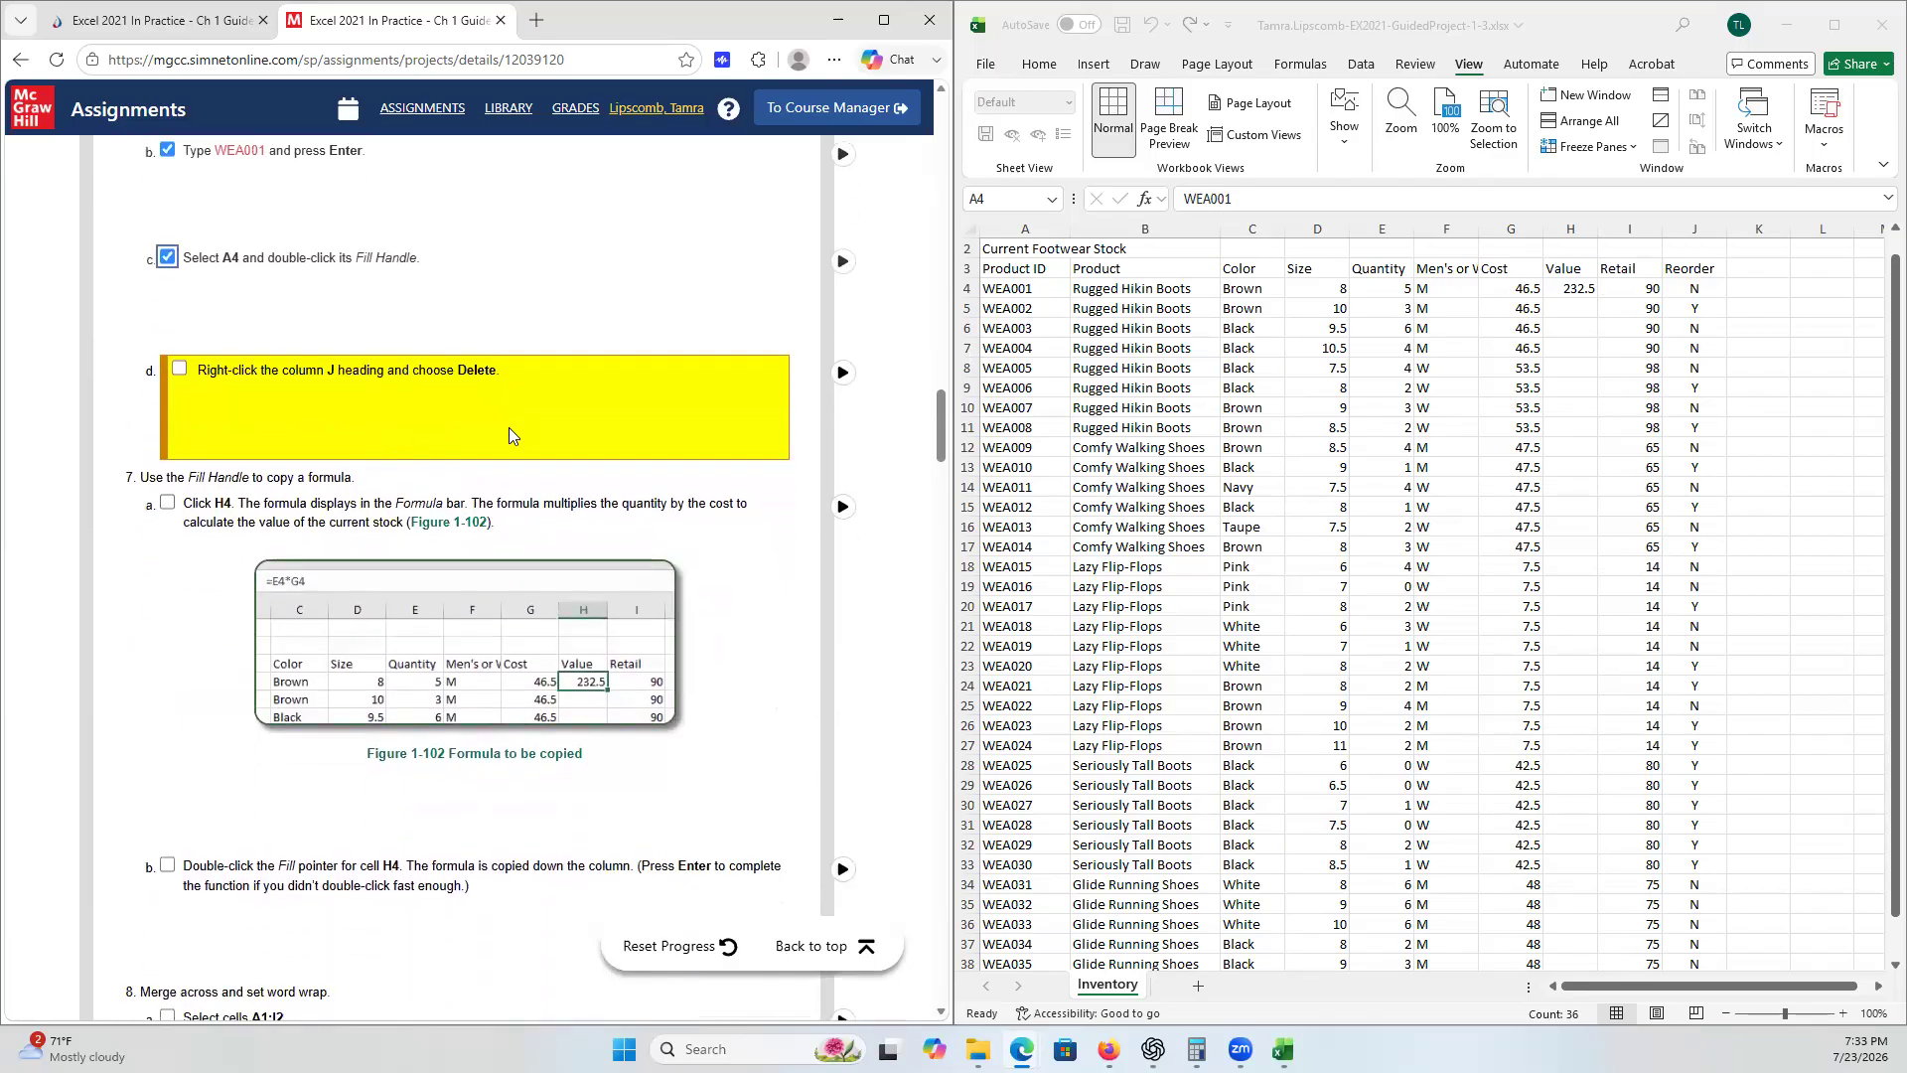
pyautogui.click(1698, 222)
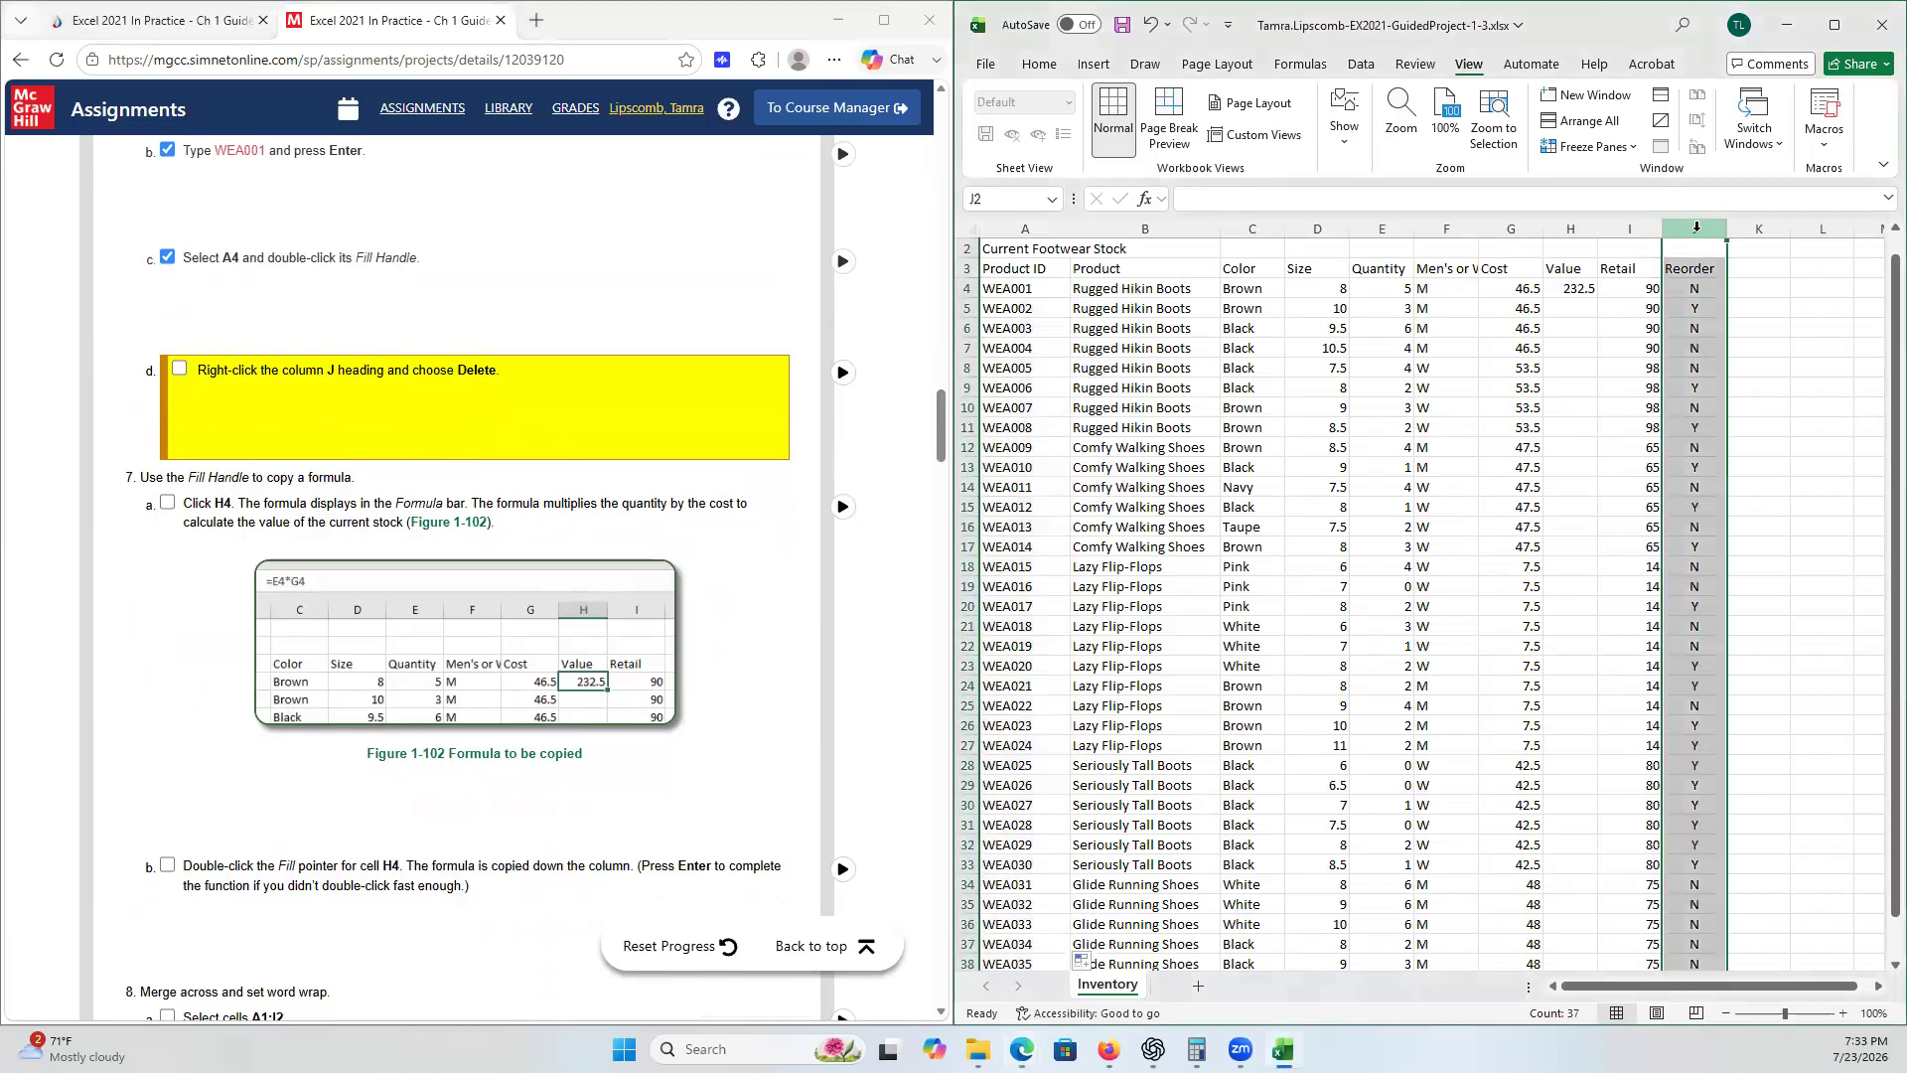
pyautogui.rightClick(1696, 226)
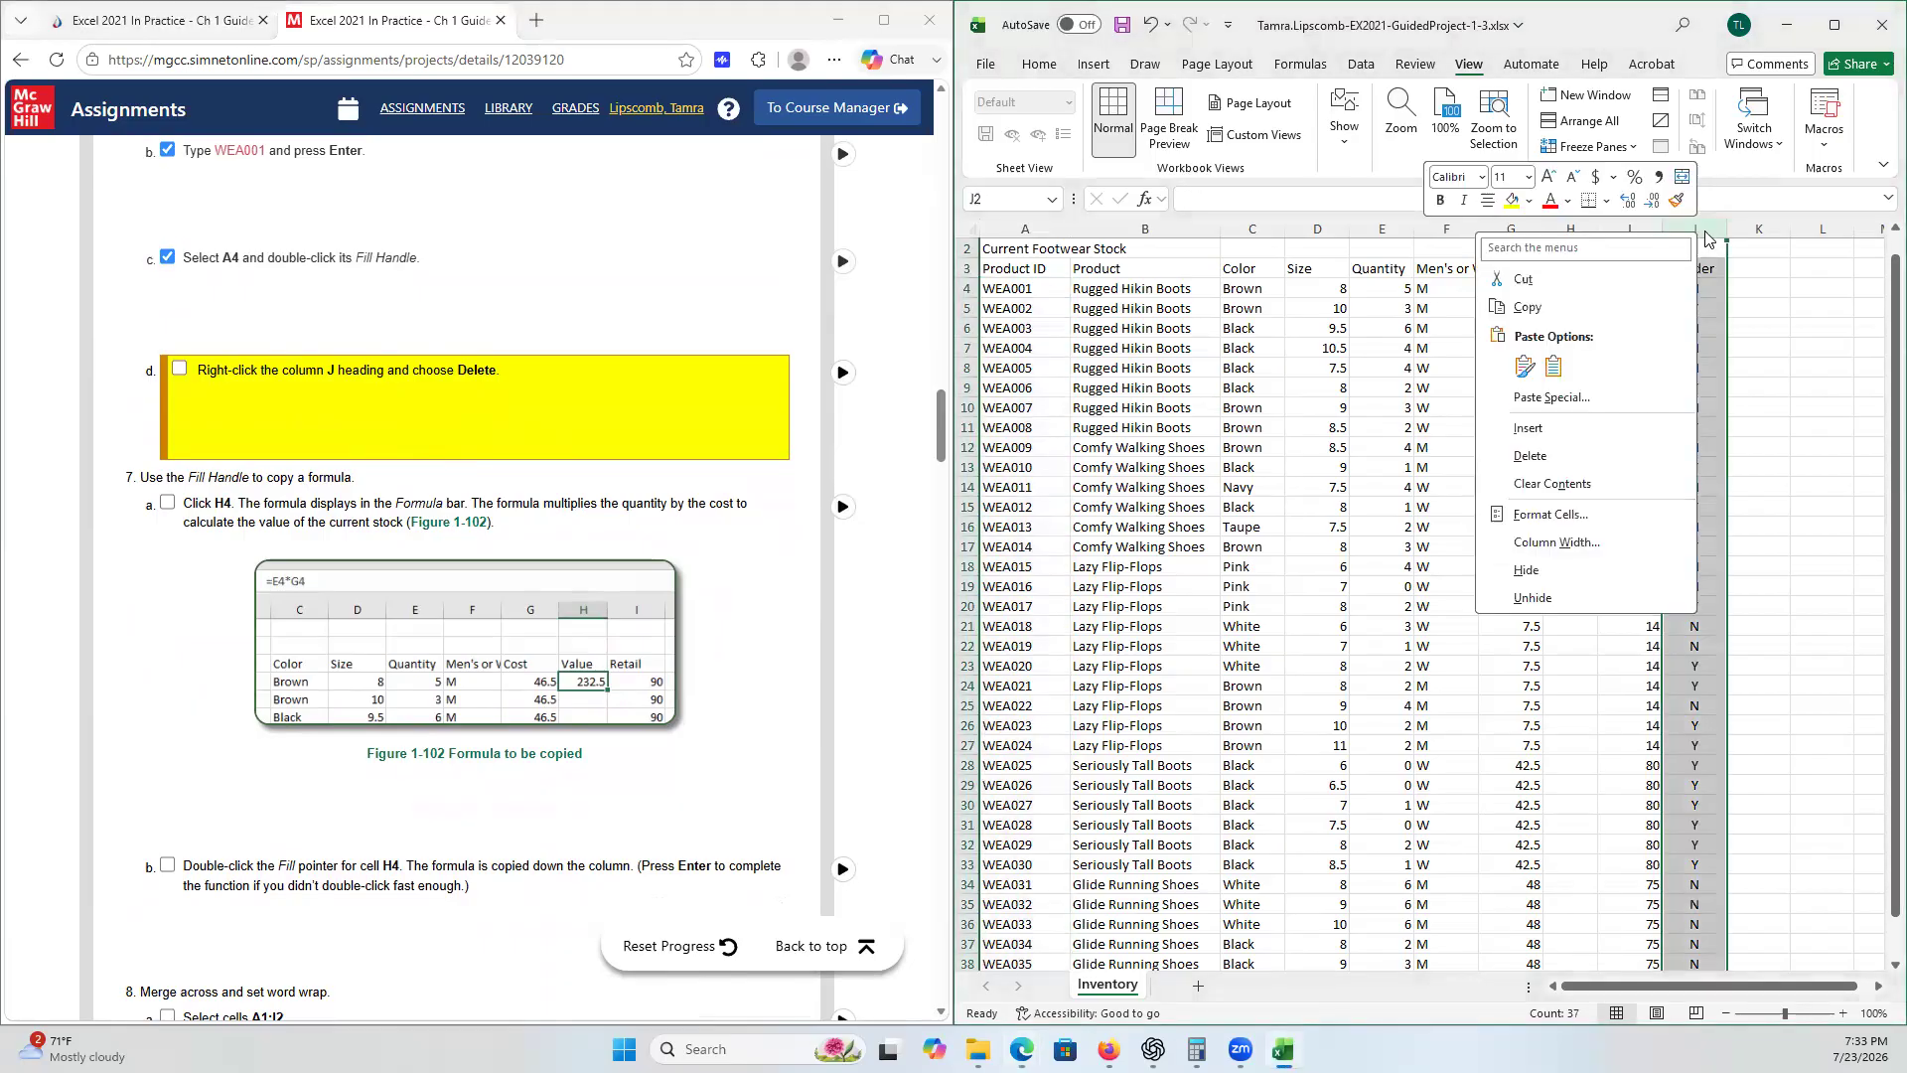
pyautogui.click(1649, 457)
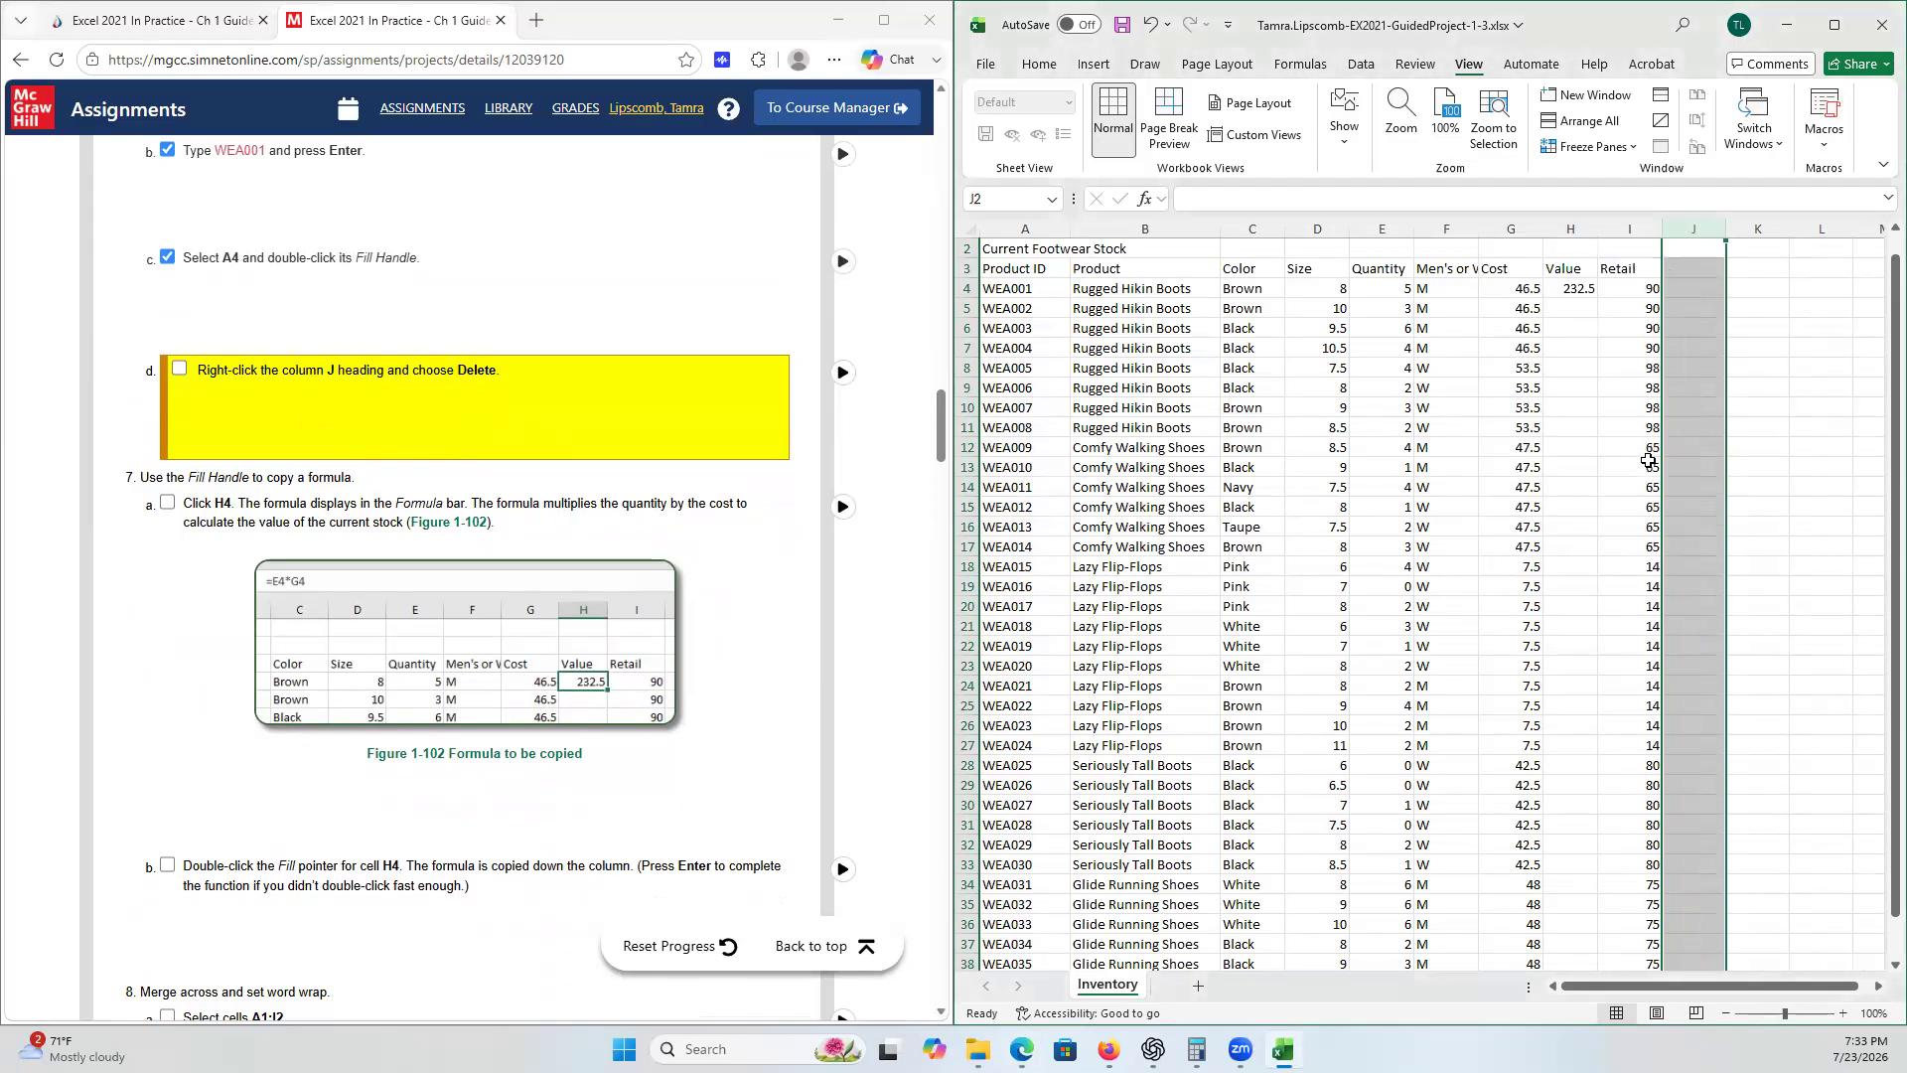
pyautogui.click(180, 369)
# - Select cell H4 containing the value formula and tick checklist step 7a
pyautogui.scroll(-1, 368, 572)
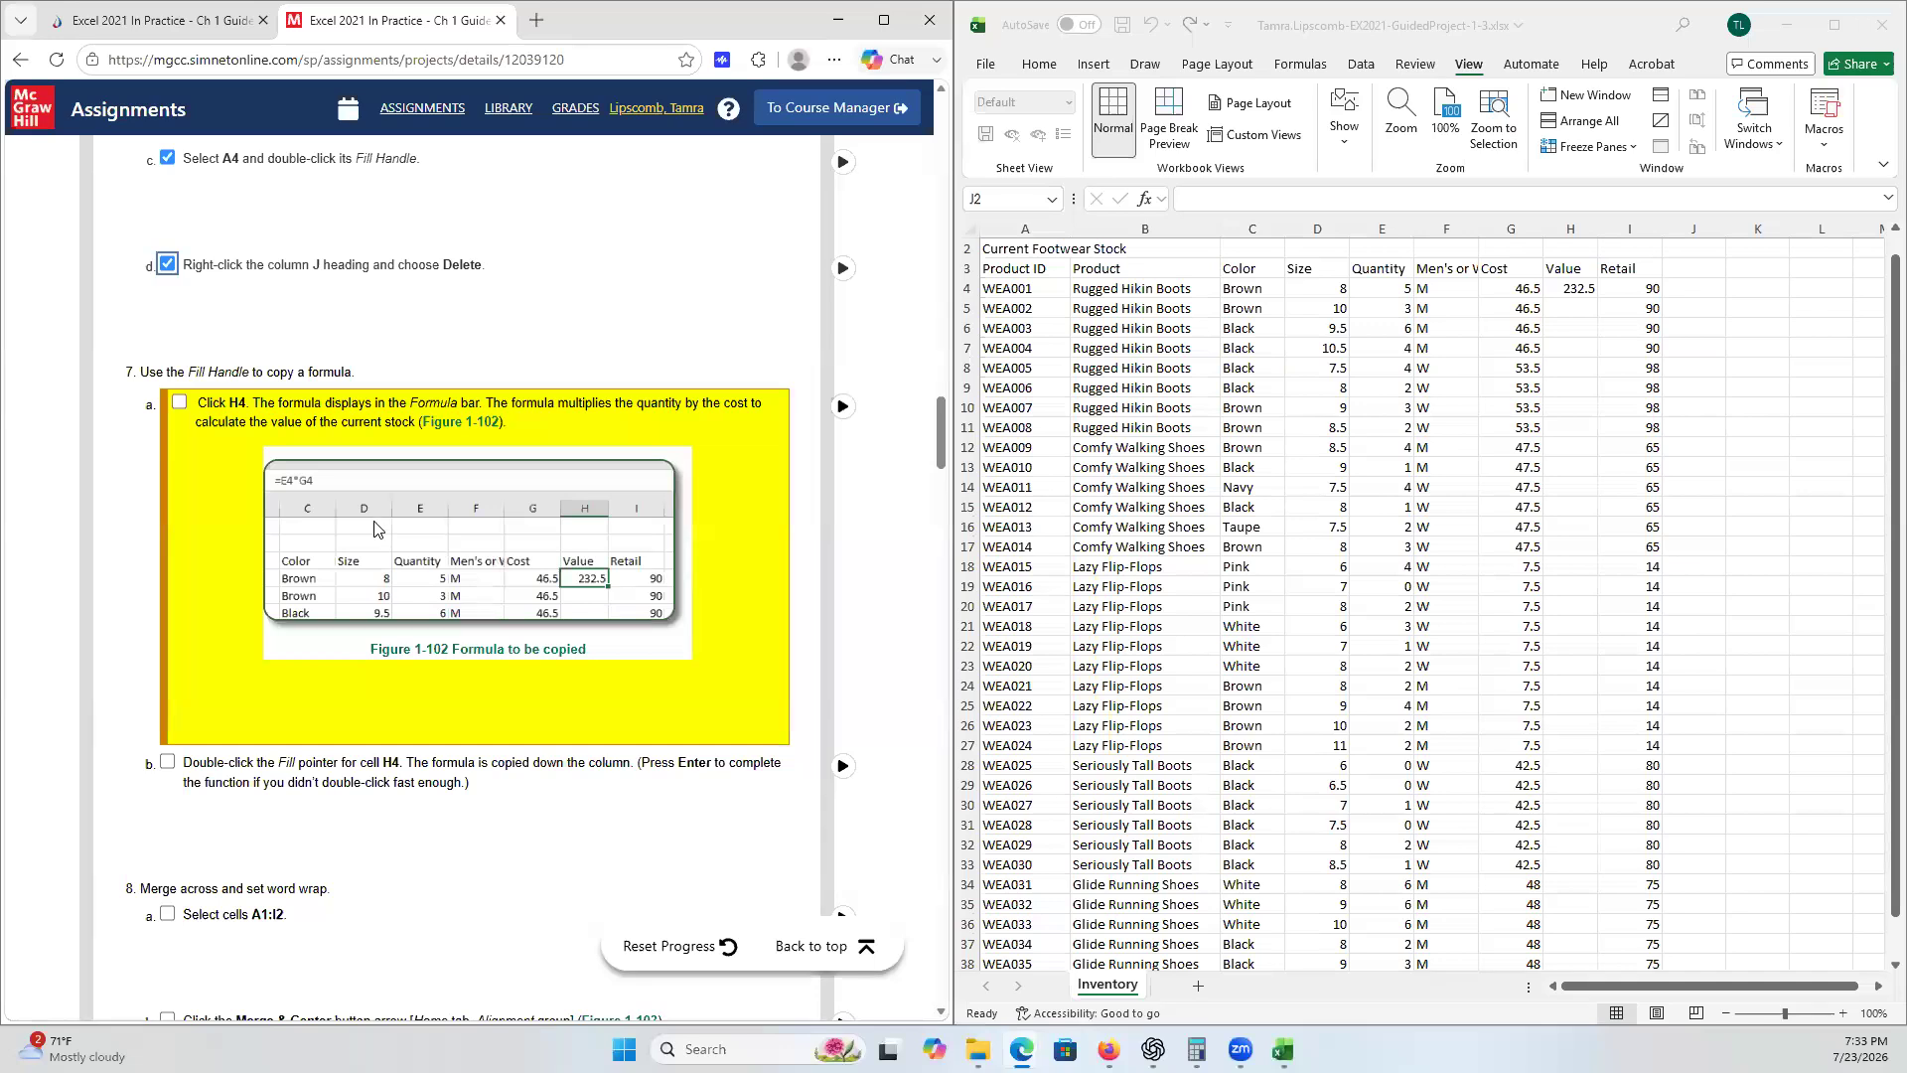
pyautogui.scroll(-1, 377, 531)
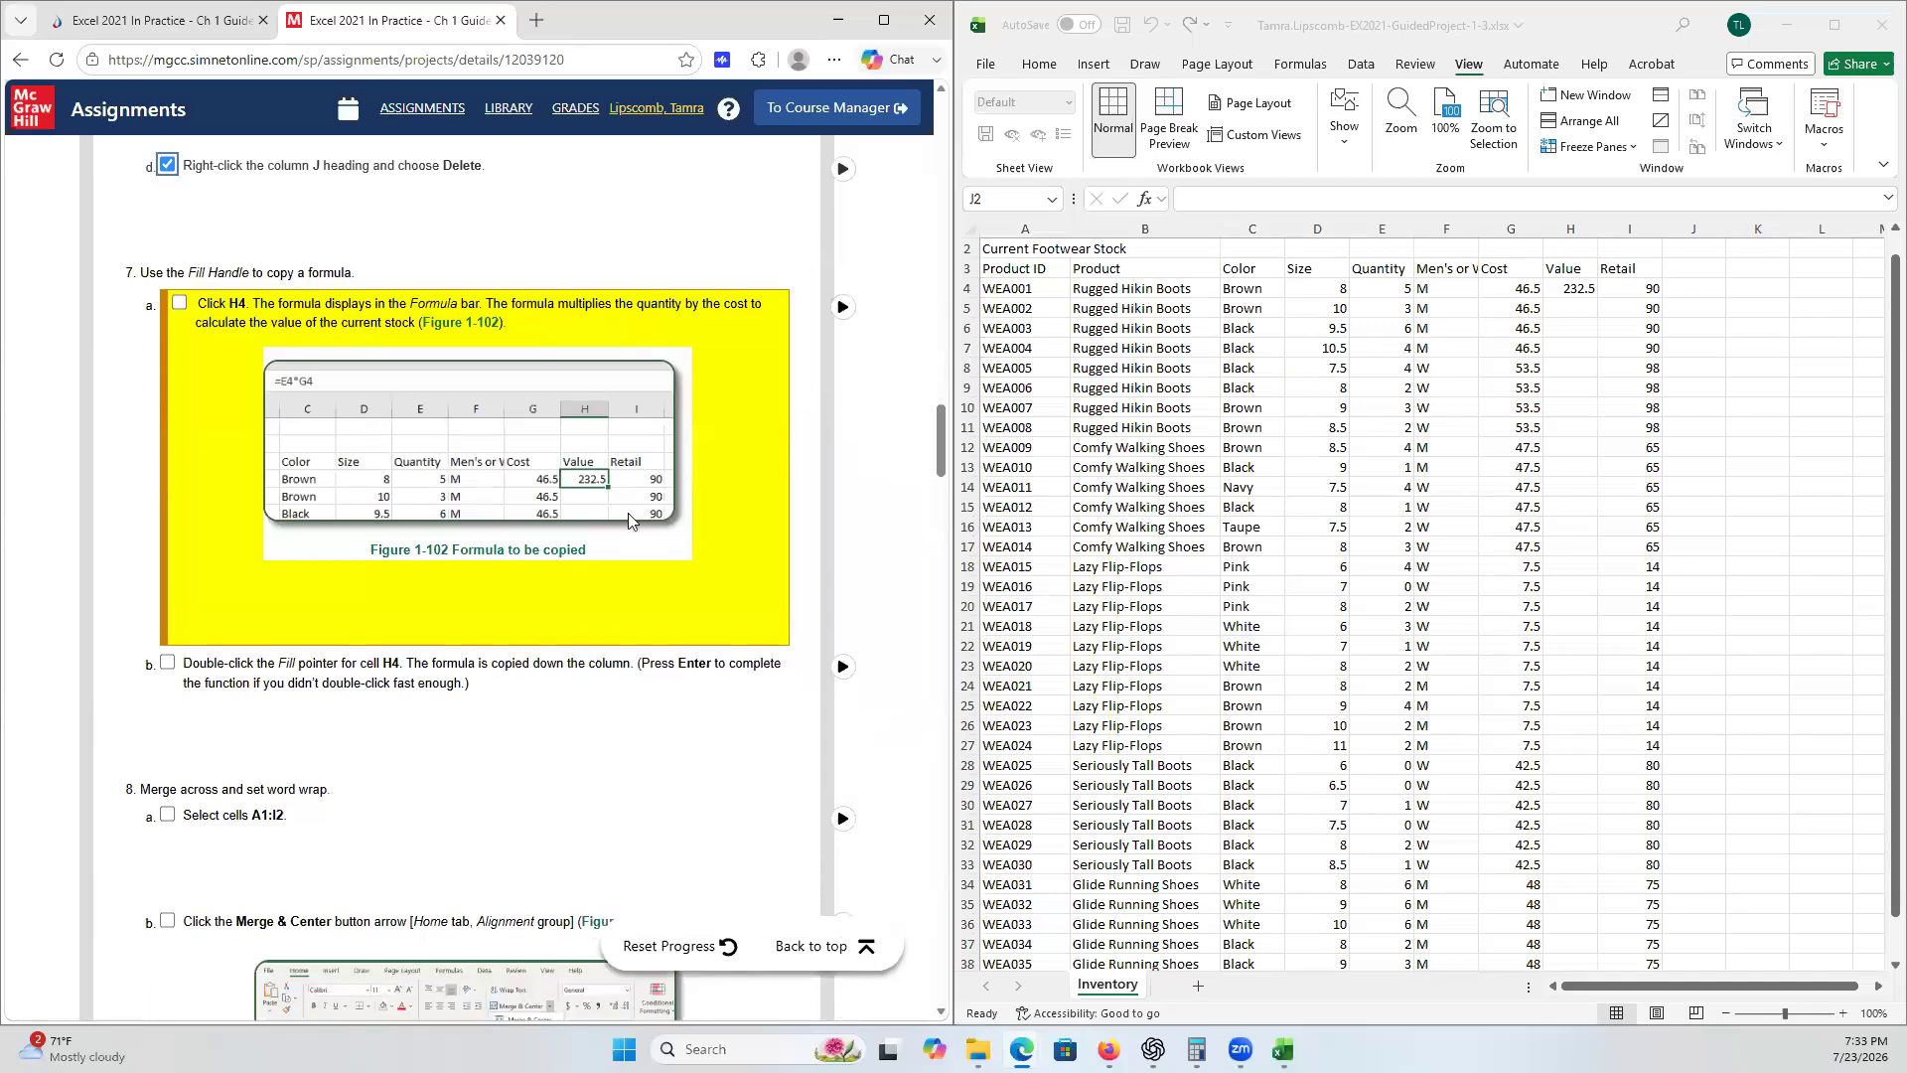
pyautogui.click(1566, 289)
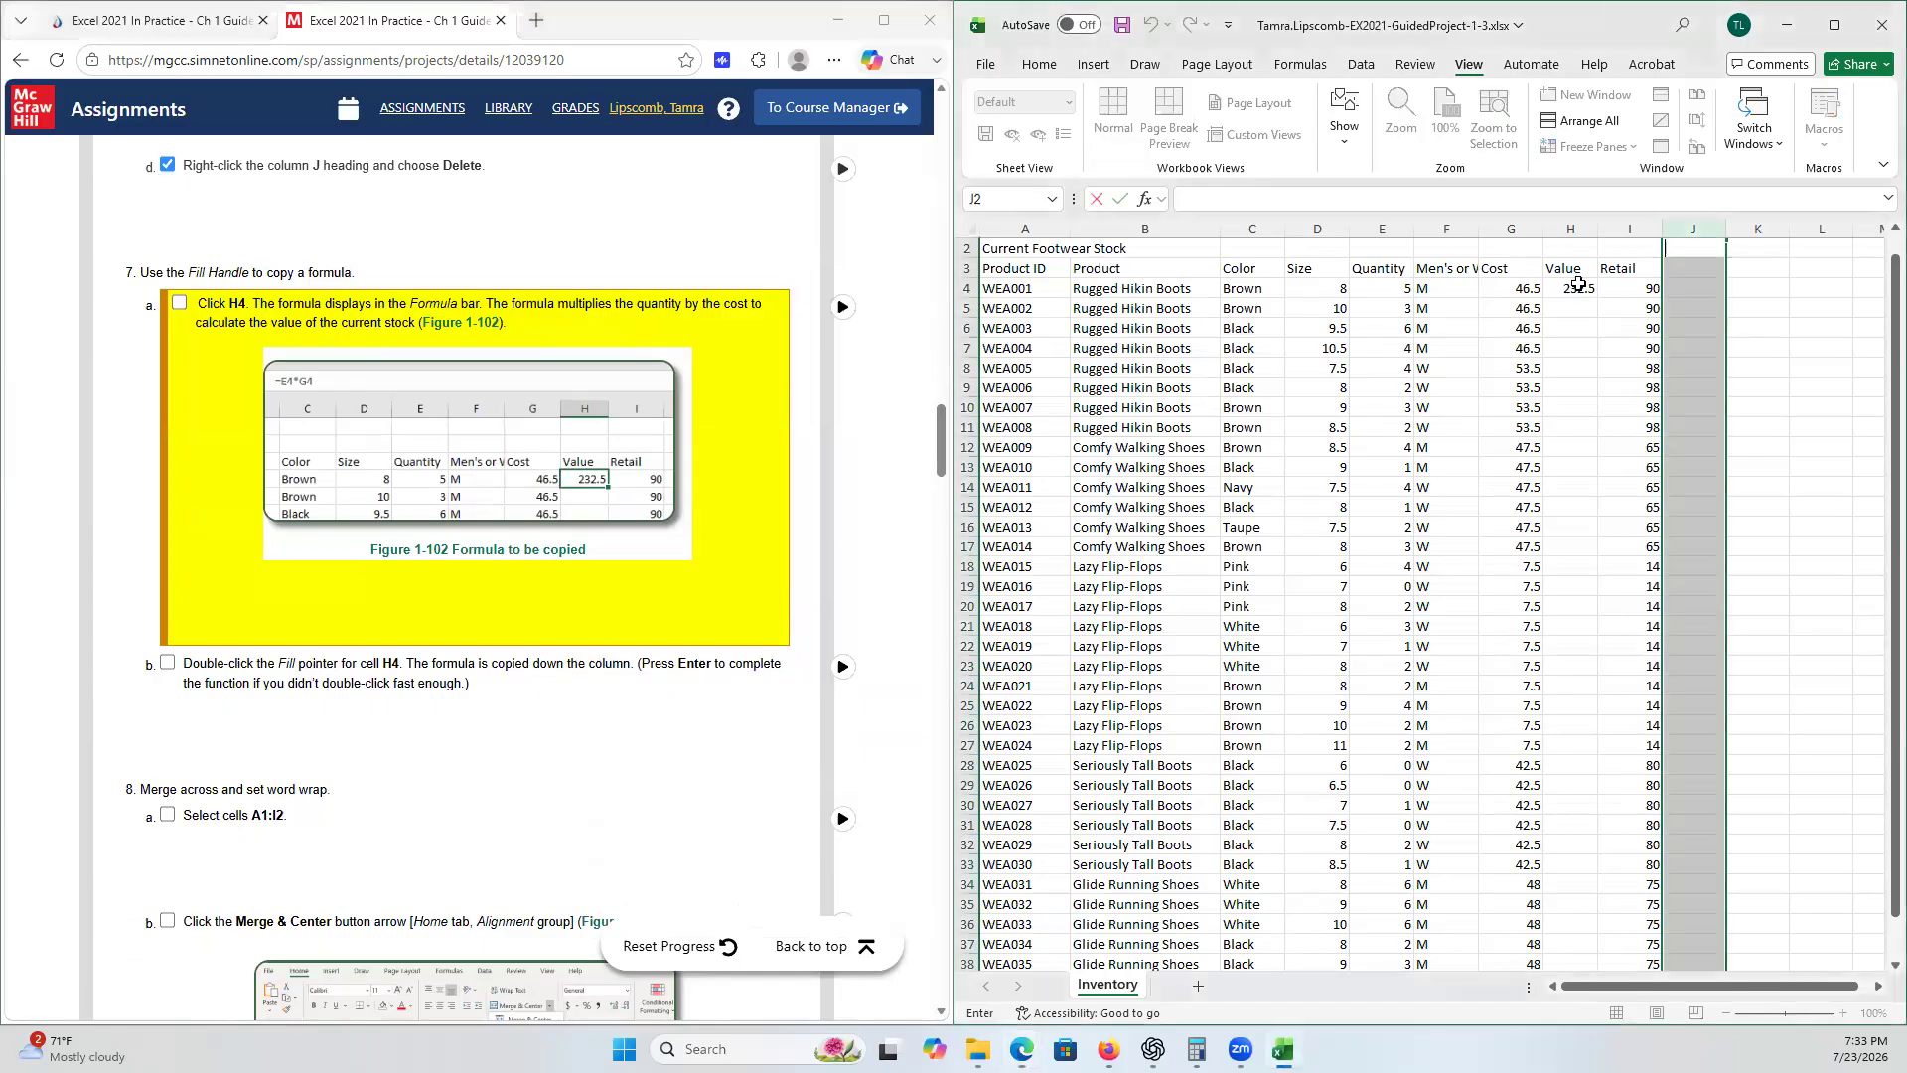
pyautogui.click(1567, 289)
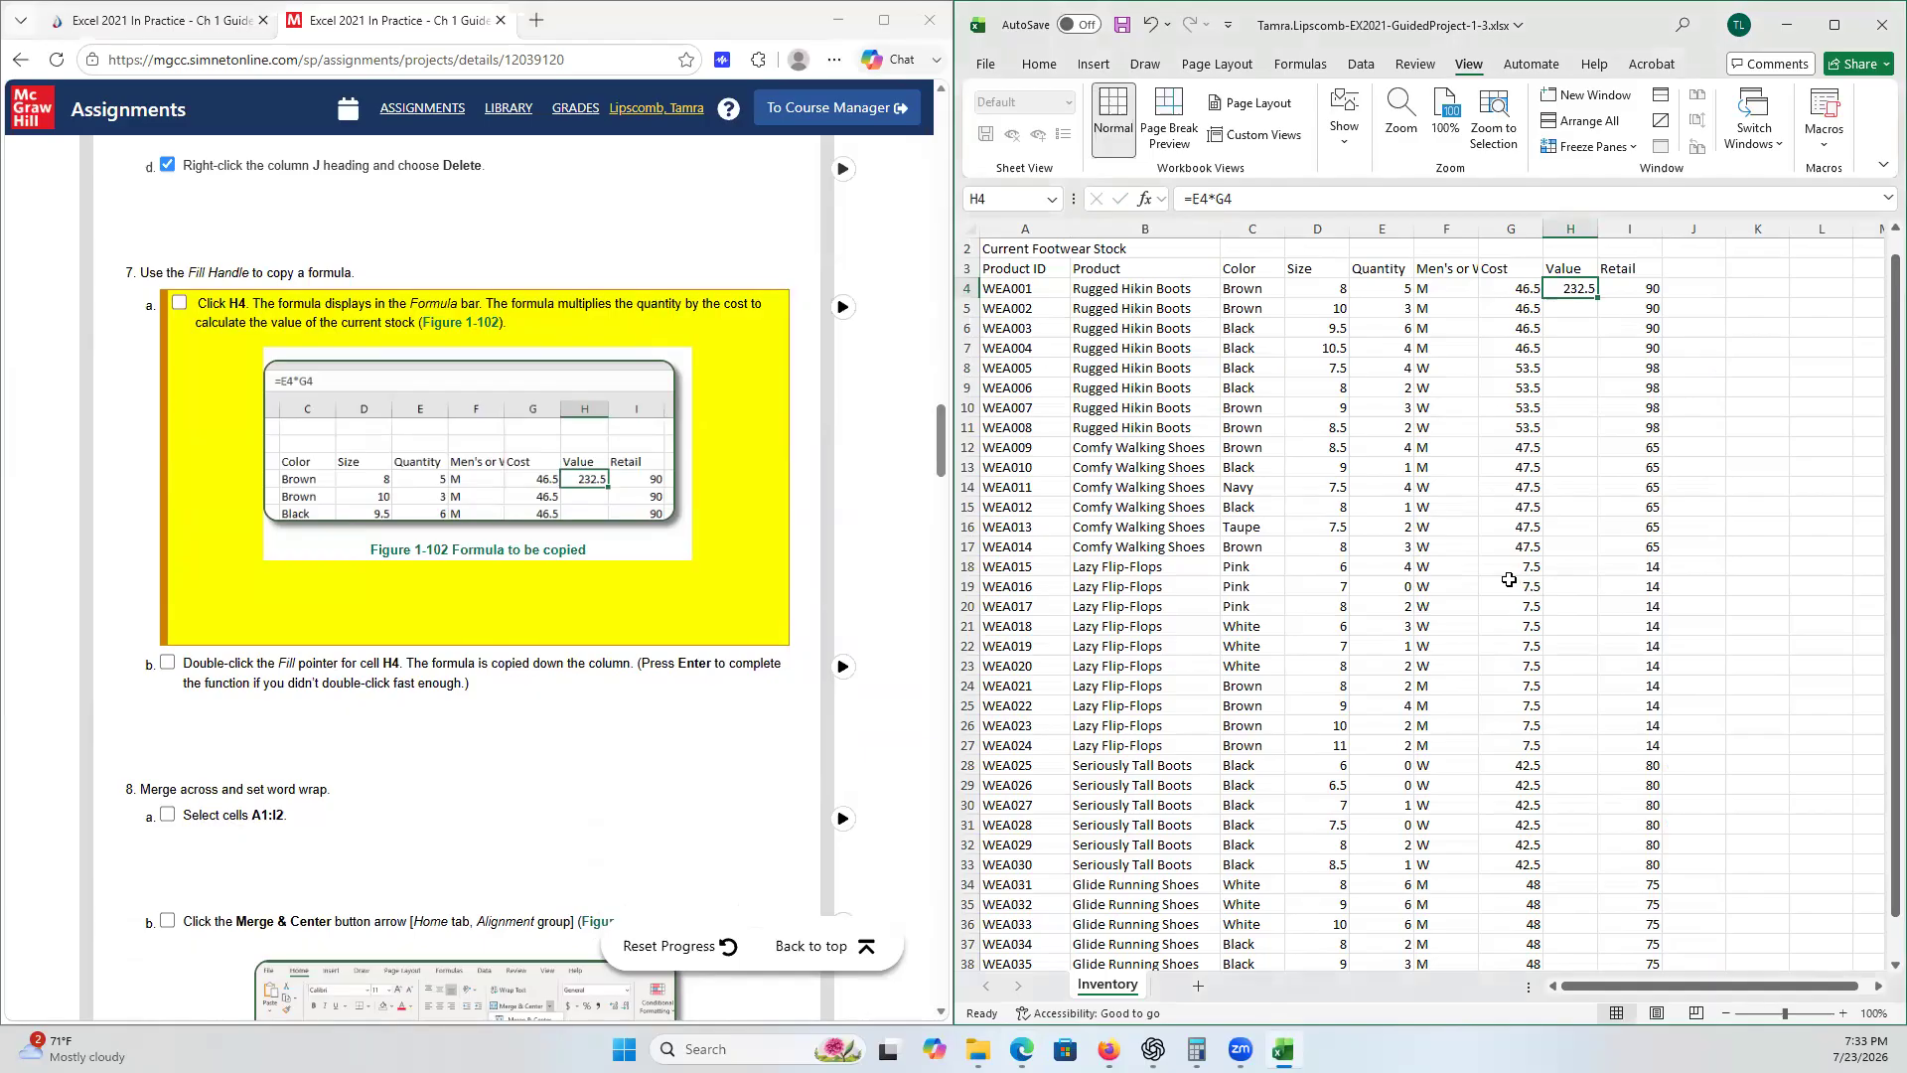
pyautogui.click(180, 304)
# - Copy the H4 formula down column H with the fill handle and tick checklist step 7b
pyautogui.scroll(-2, 437, 717)
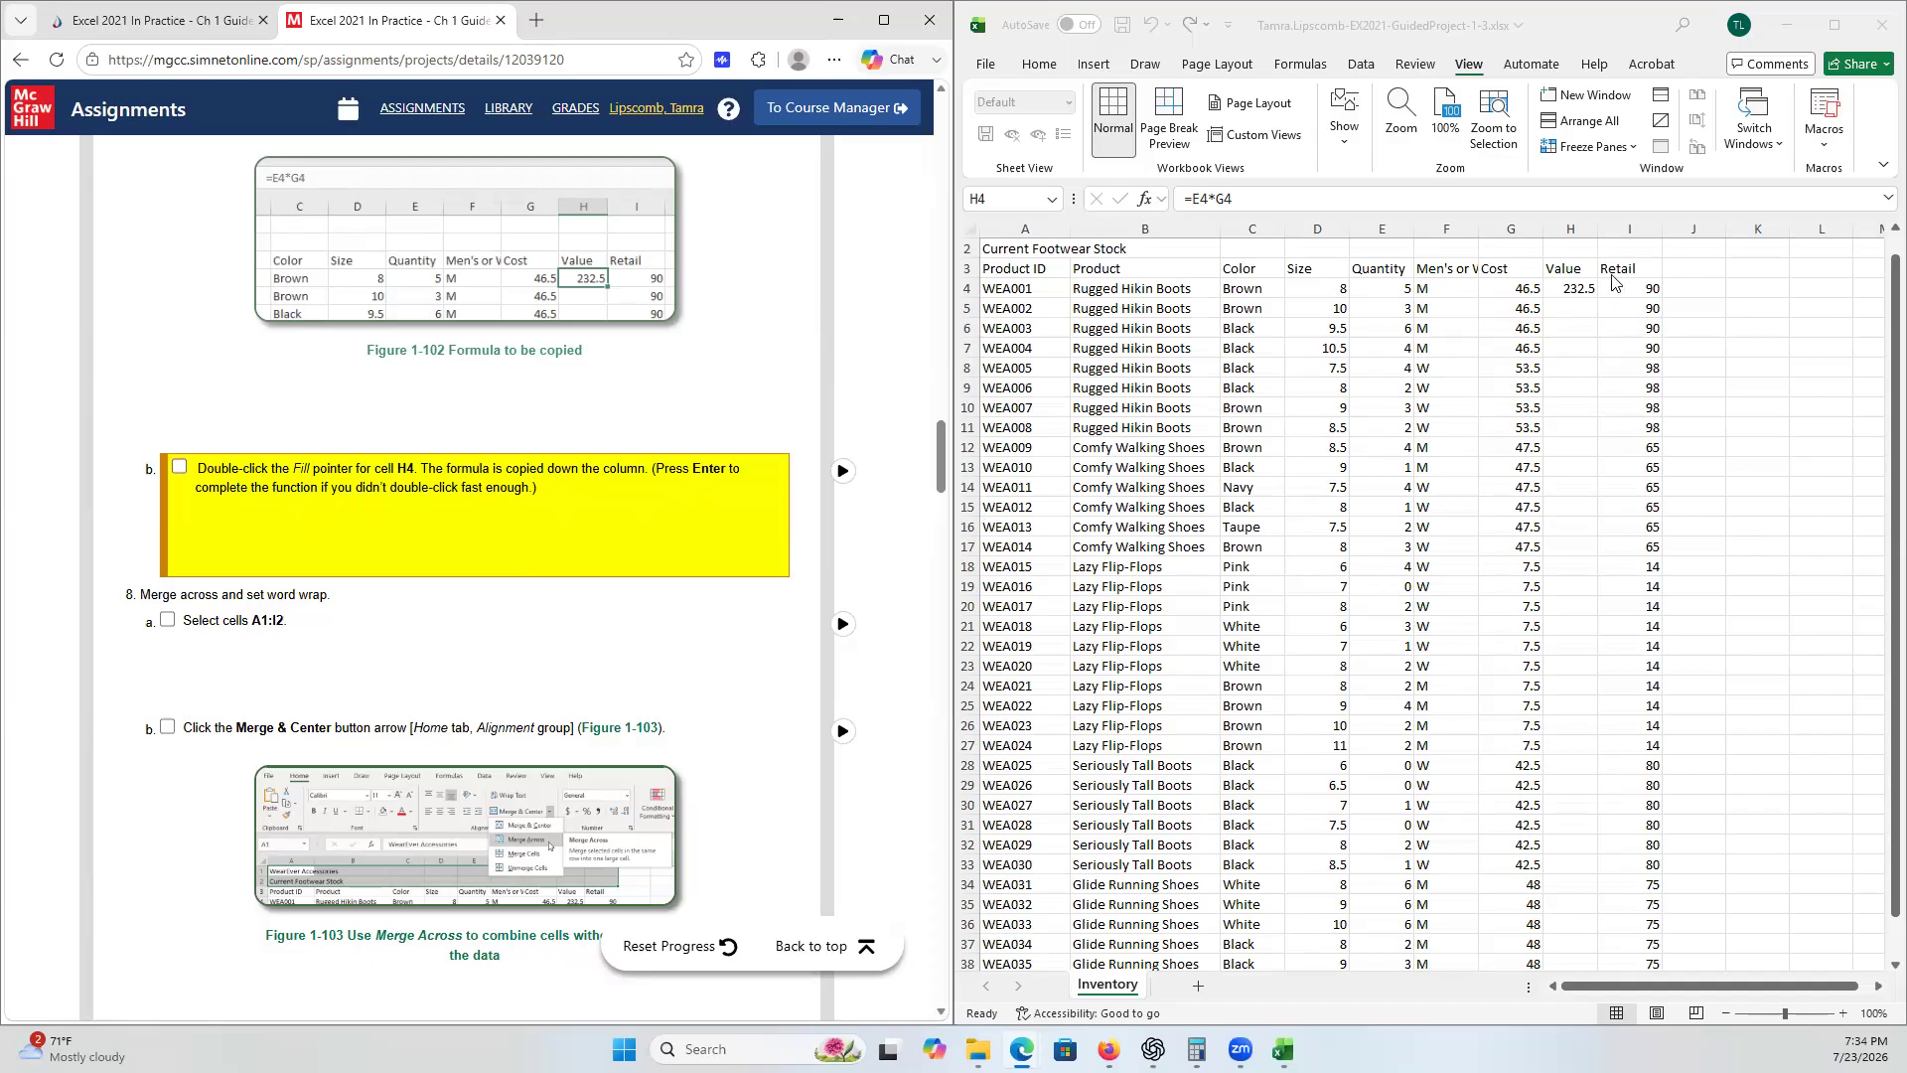
pyautogui.click(1580, 289)
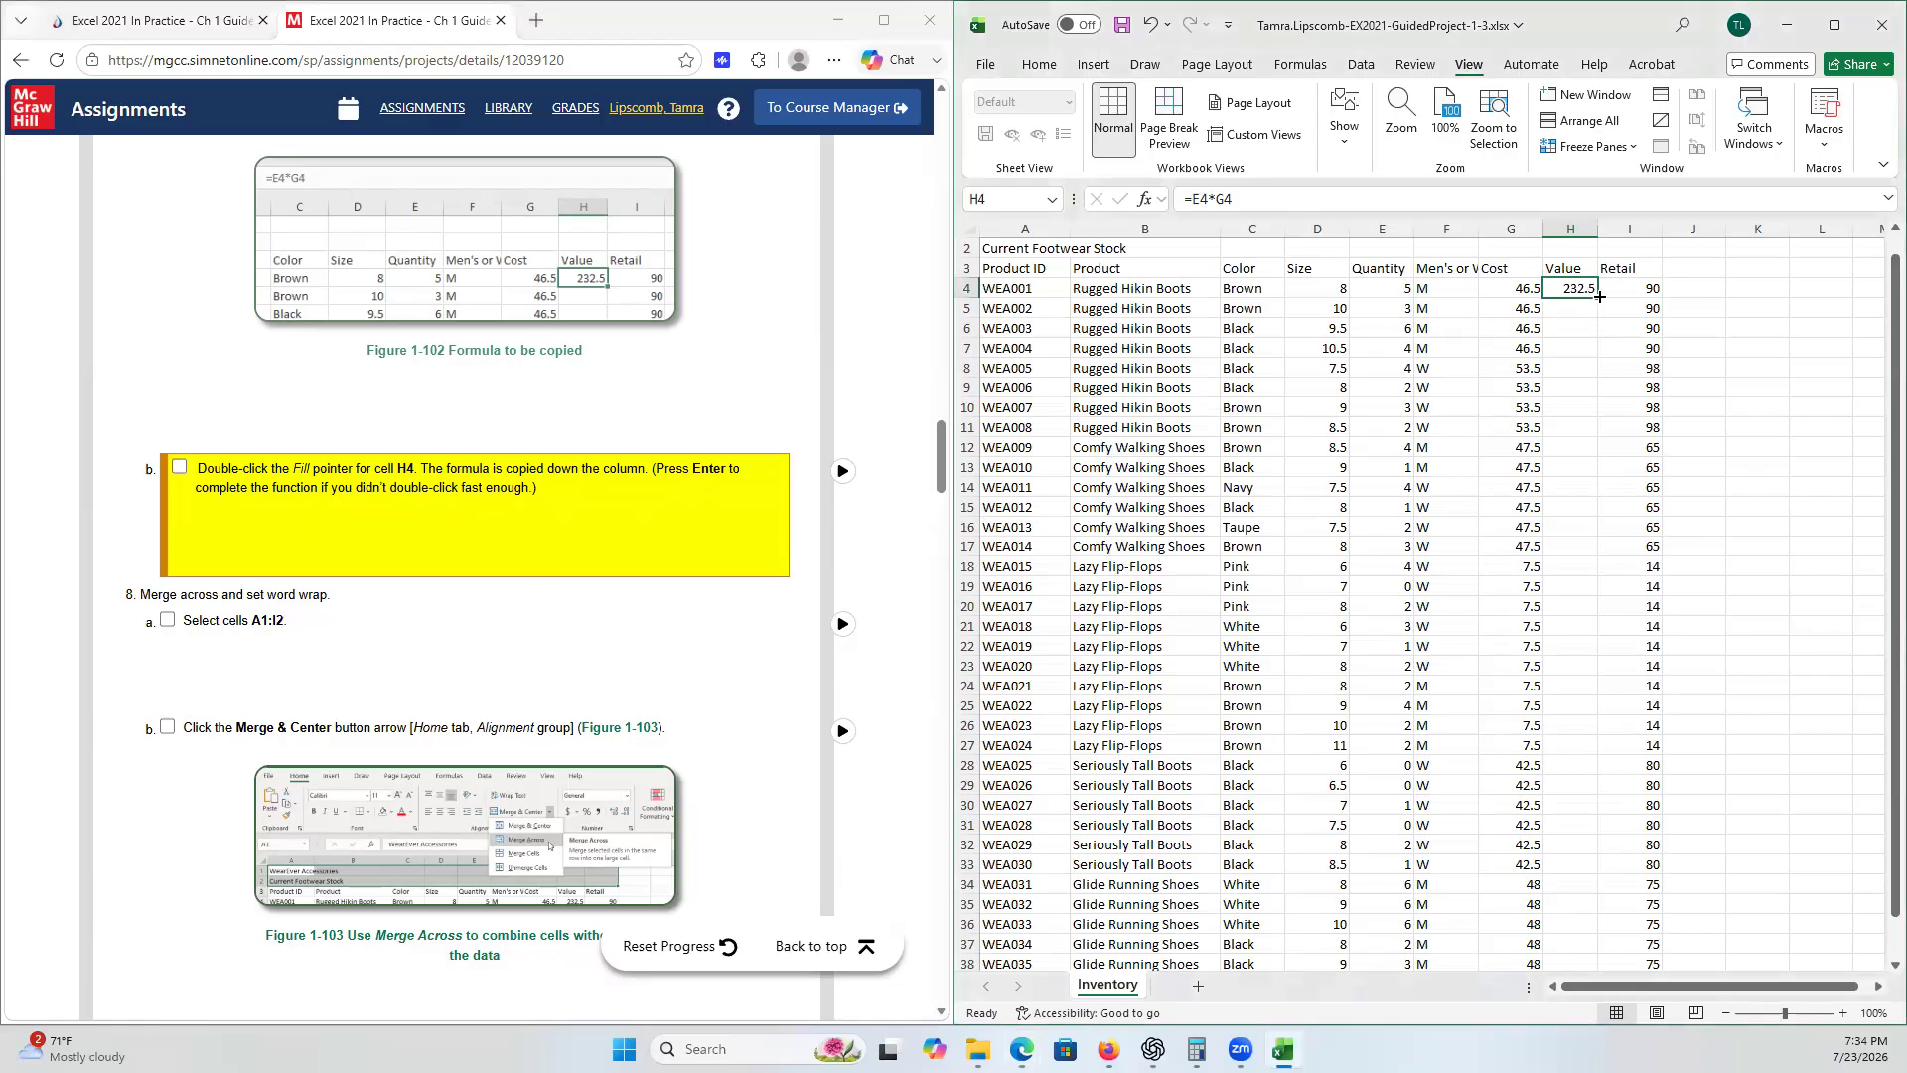
pyautogui.doubleClick(1599, 296)
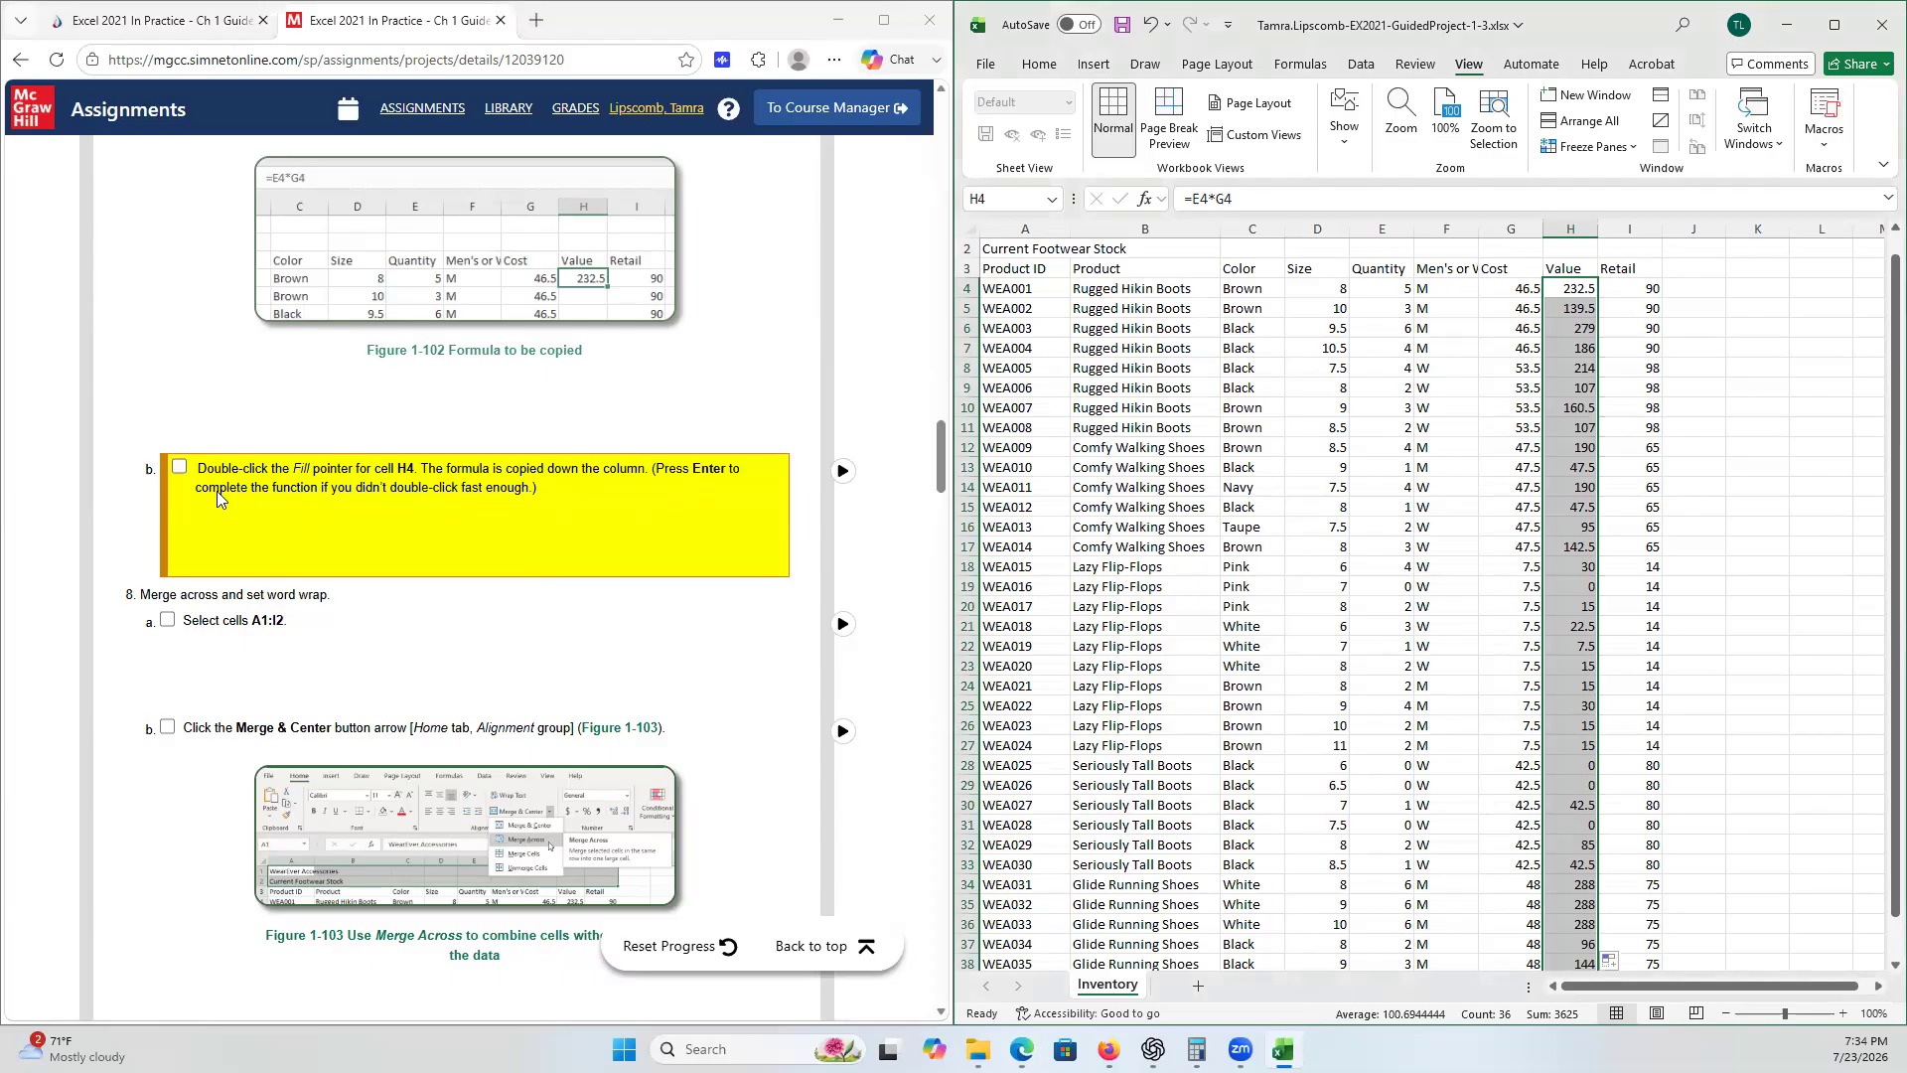
pyautogui.click(181, 469)
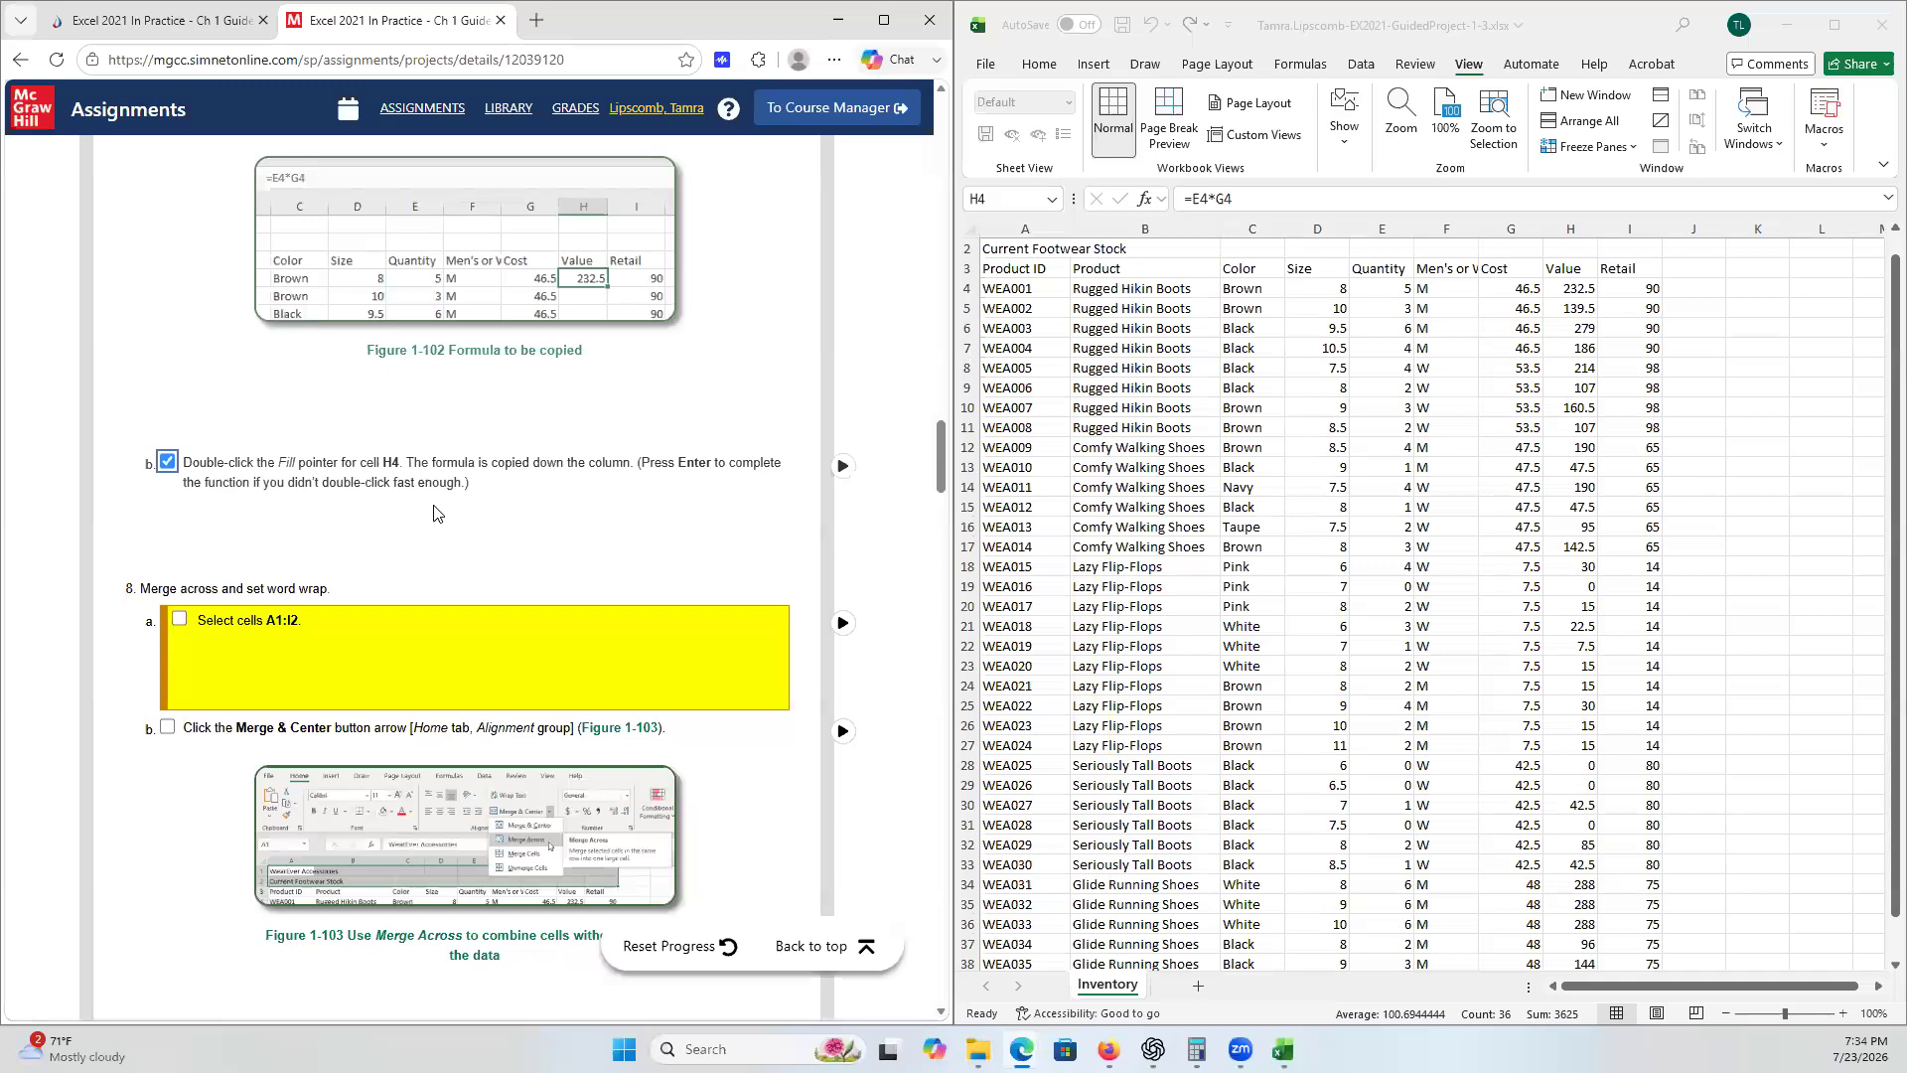
pyautogui.scroll(-2, 434, 513)
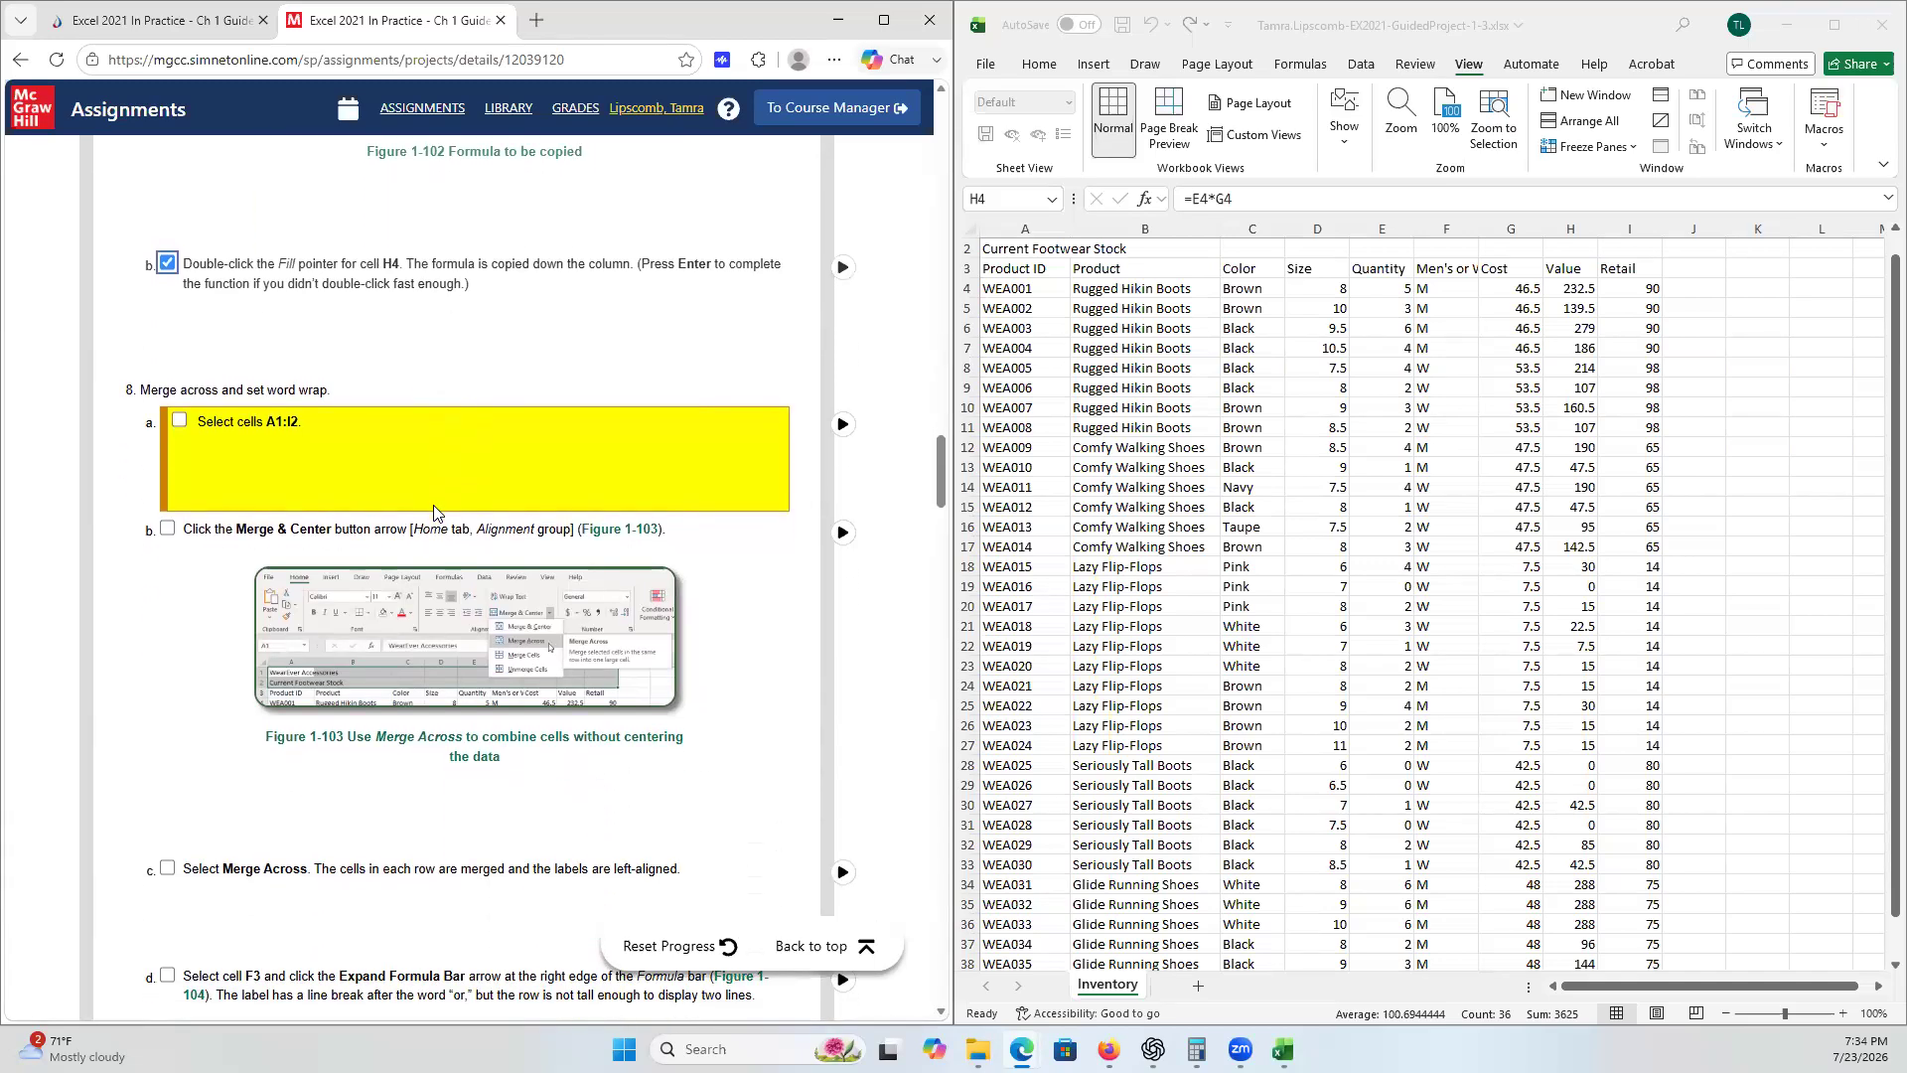
pyautogui.scroll(-1, 434, 512)
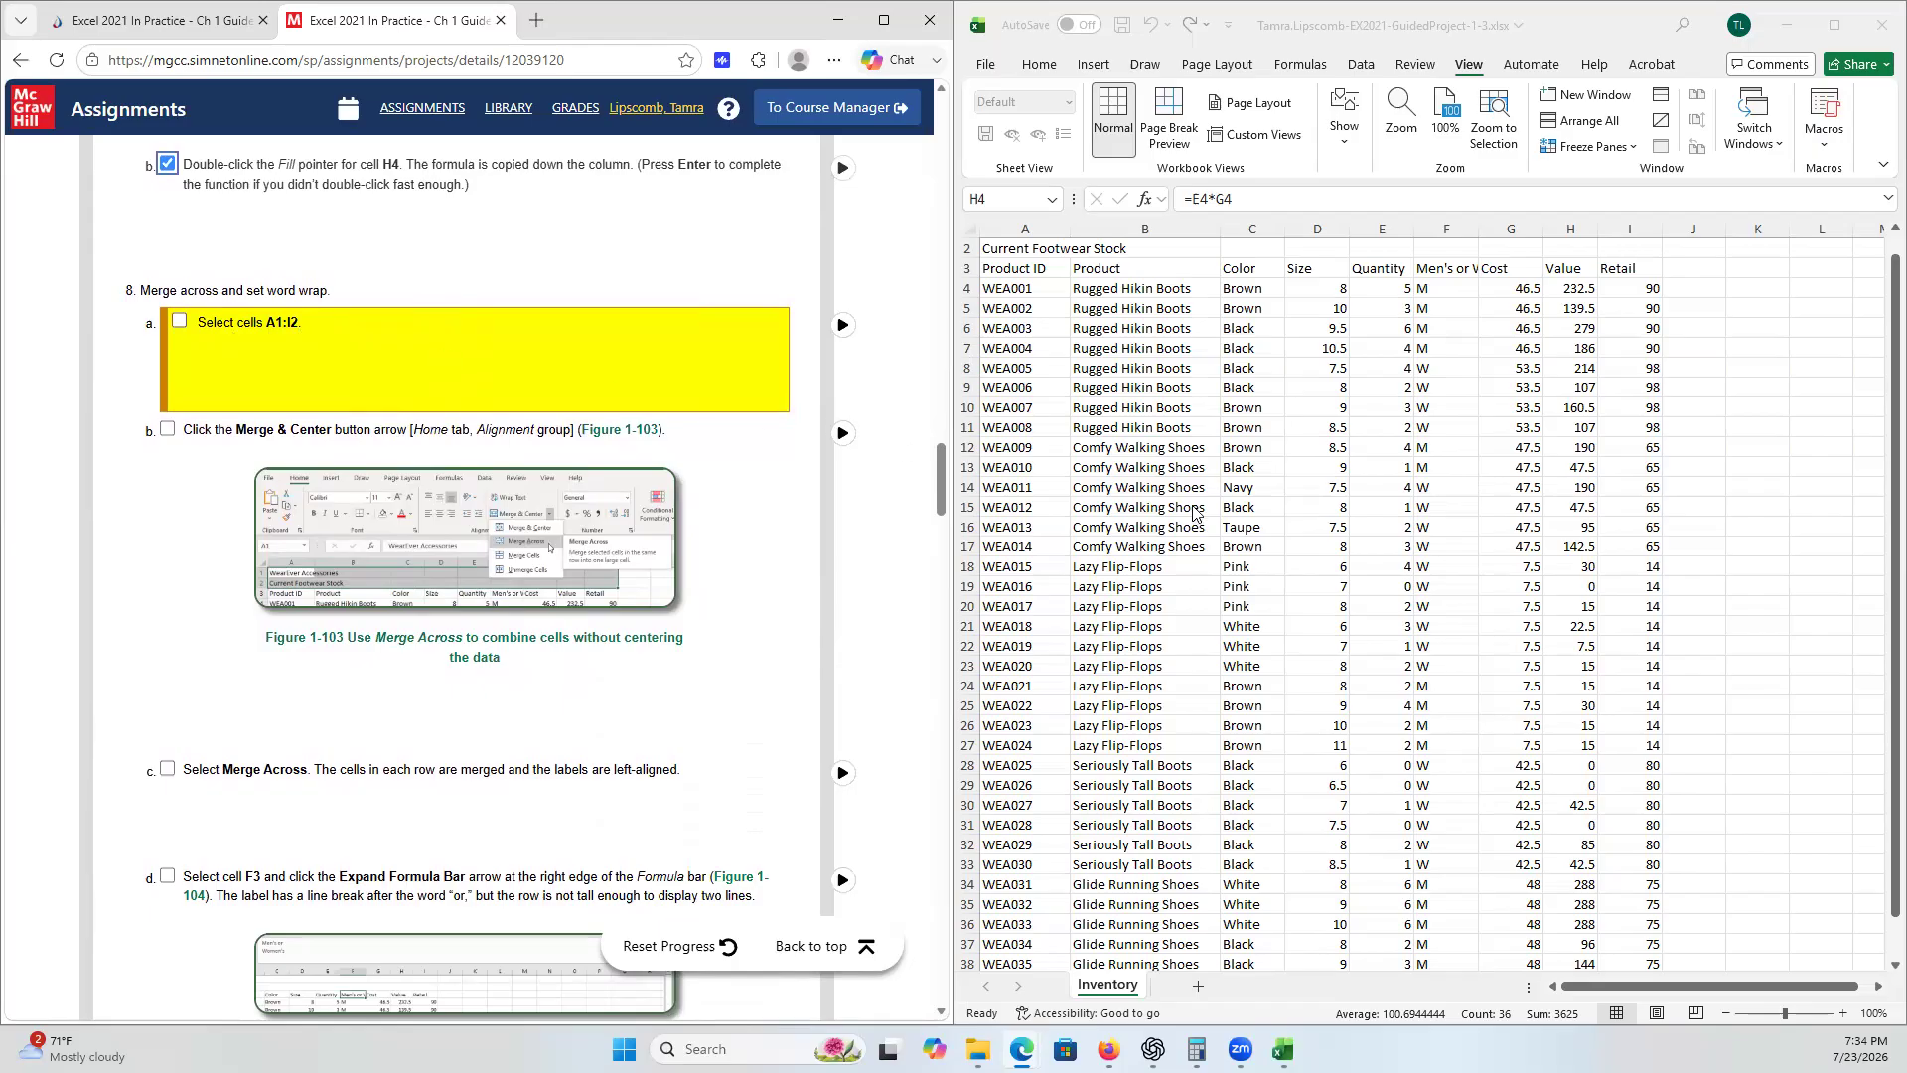
pyautogui.scroll(1, 1198, 517)
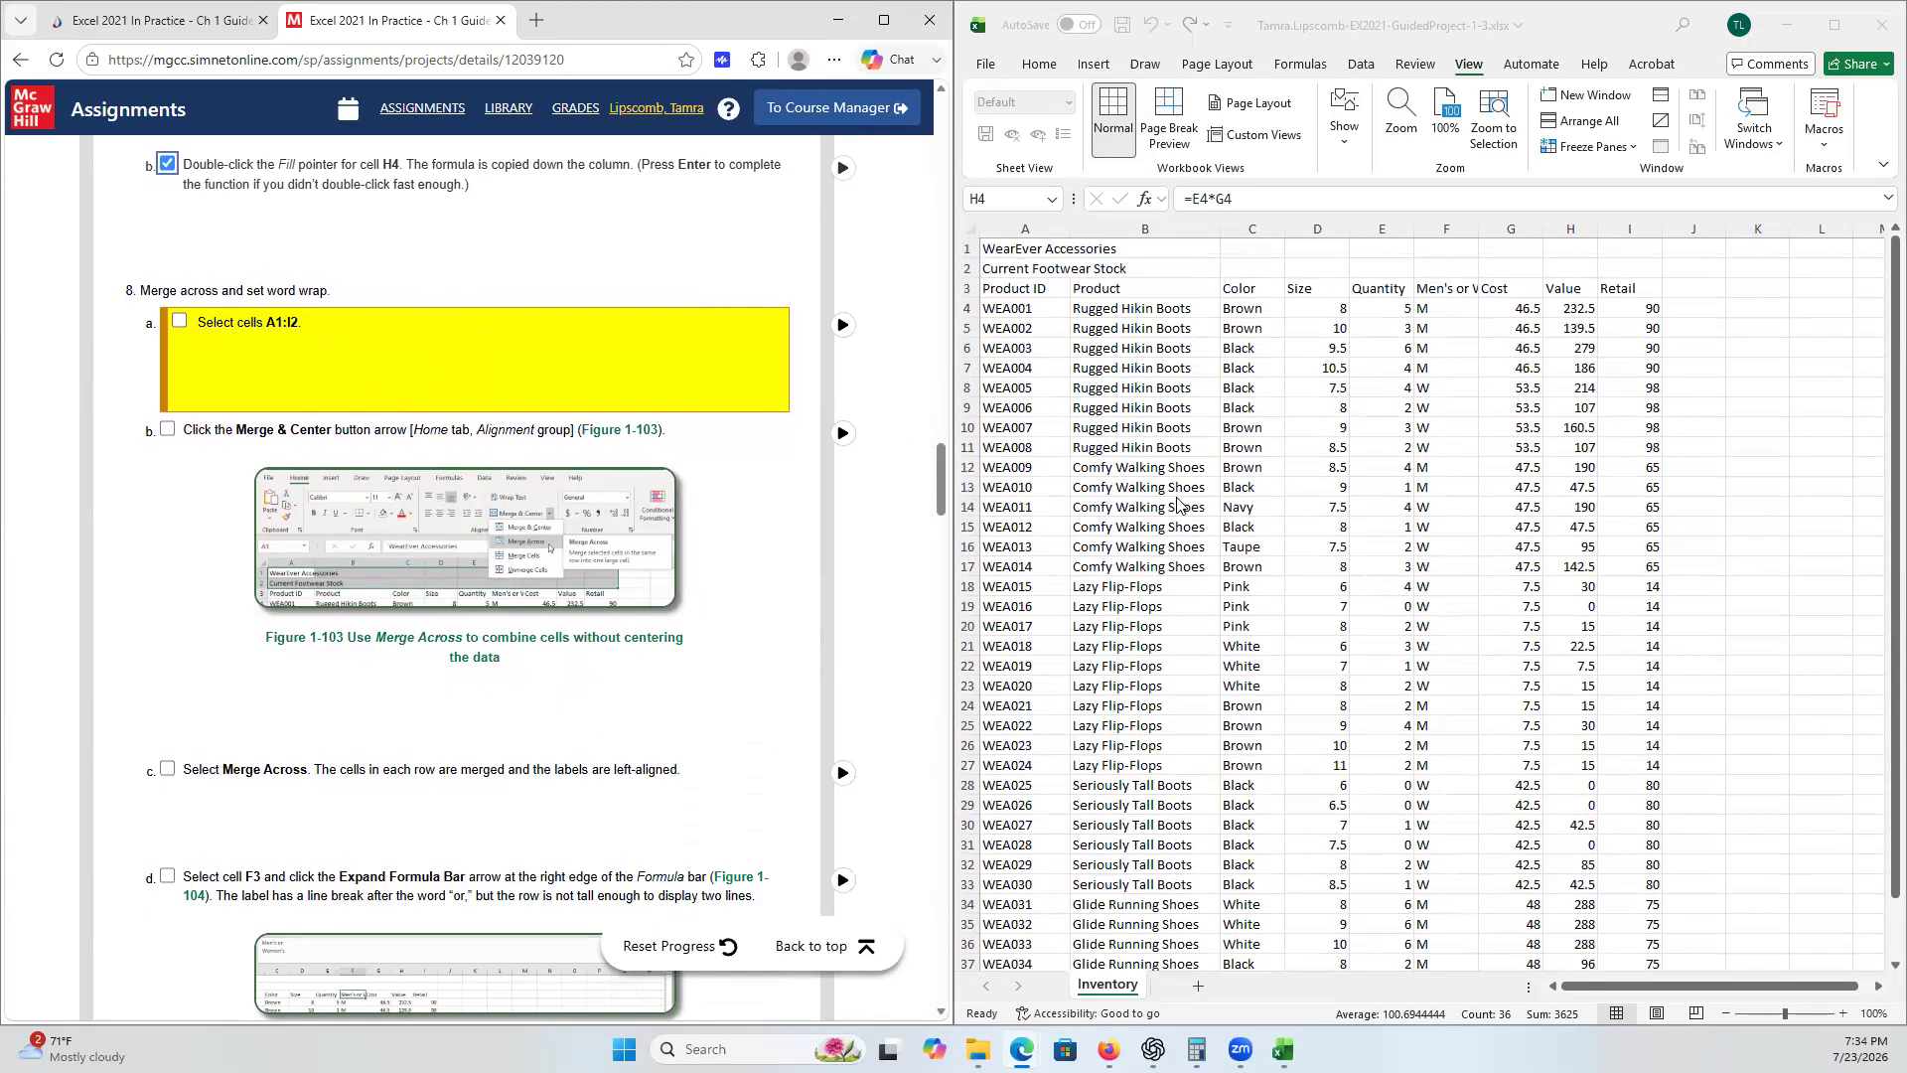
pyautogui.doubleClick(999, 246)
pyautogui.click(998, 246)
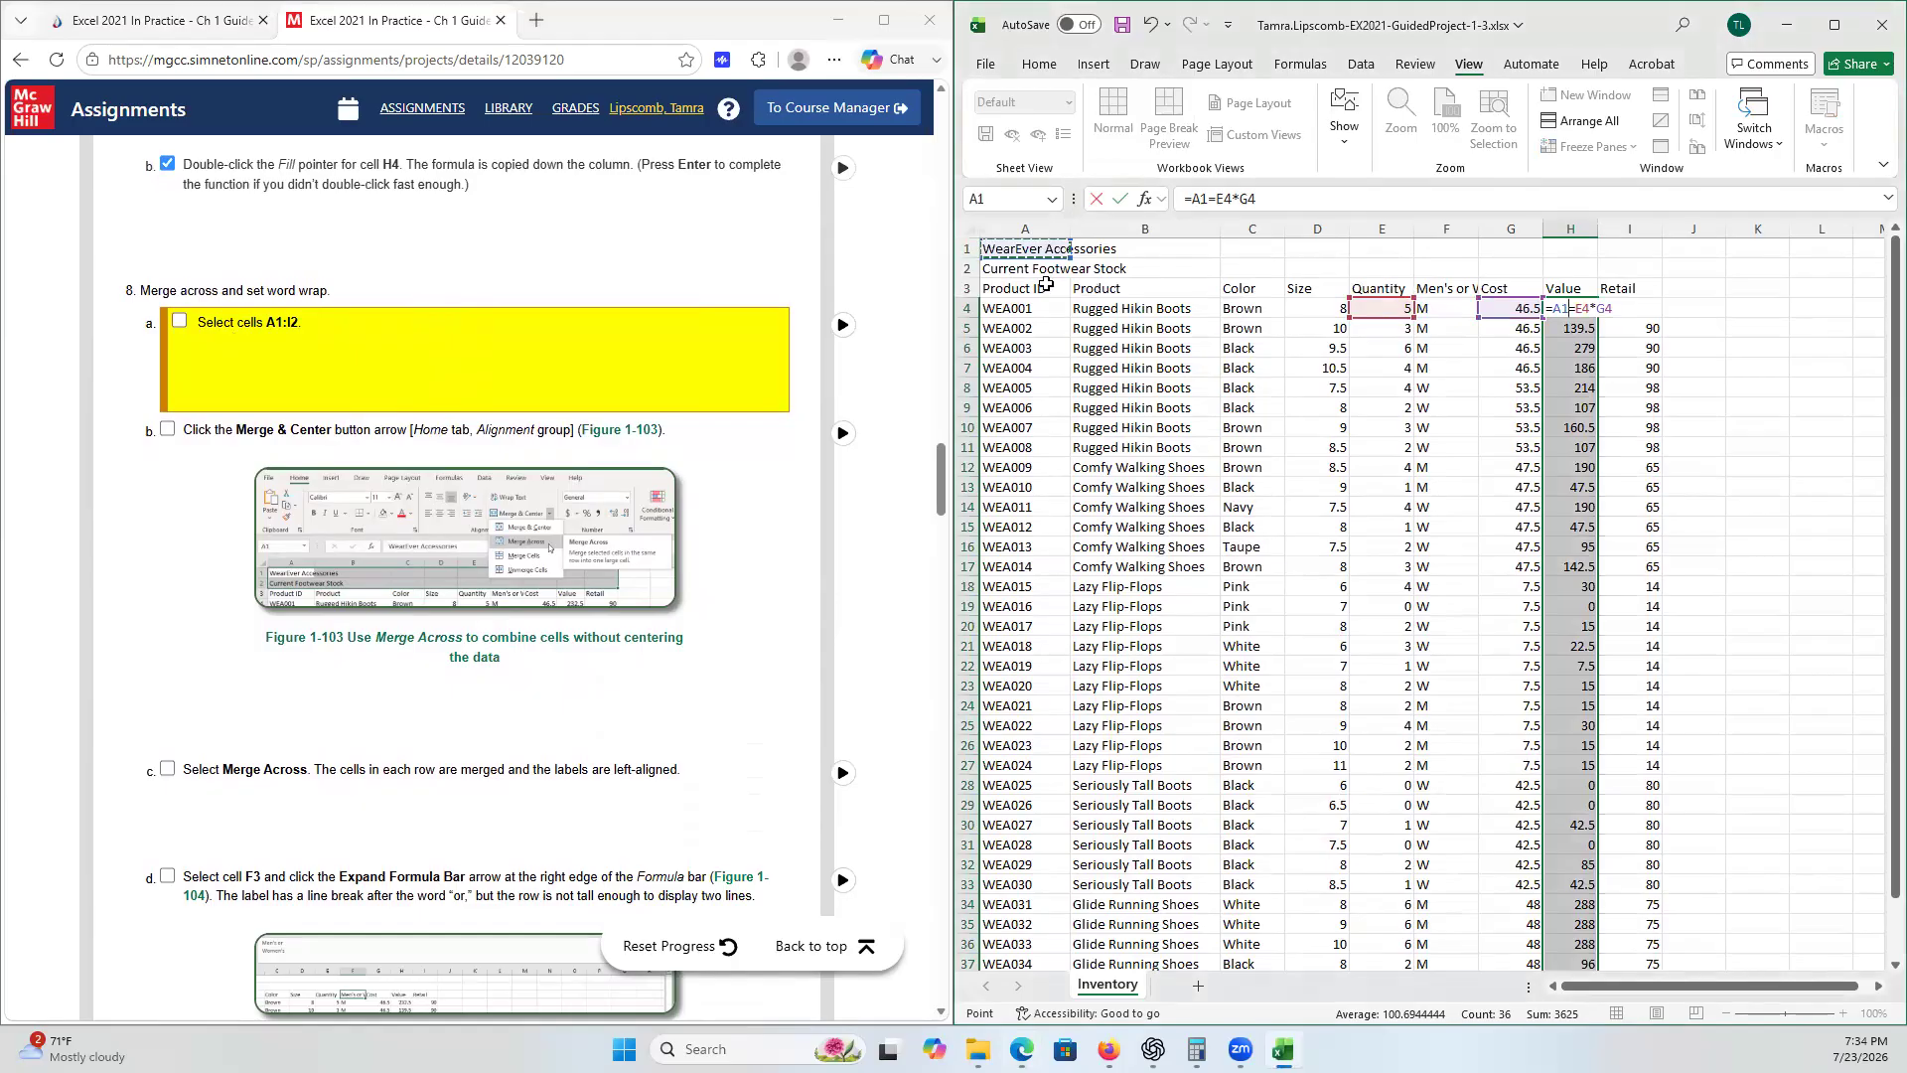
pyautogui.press('Escape')
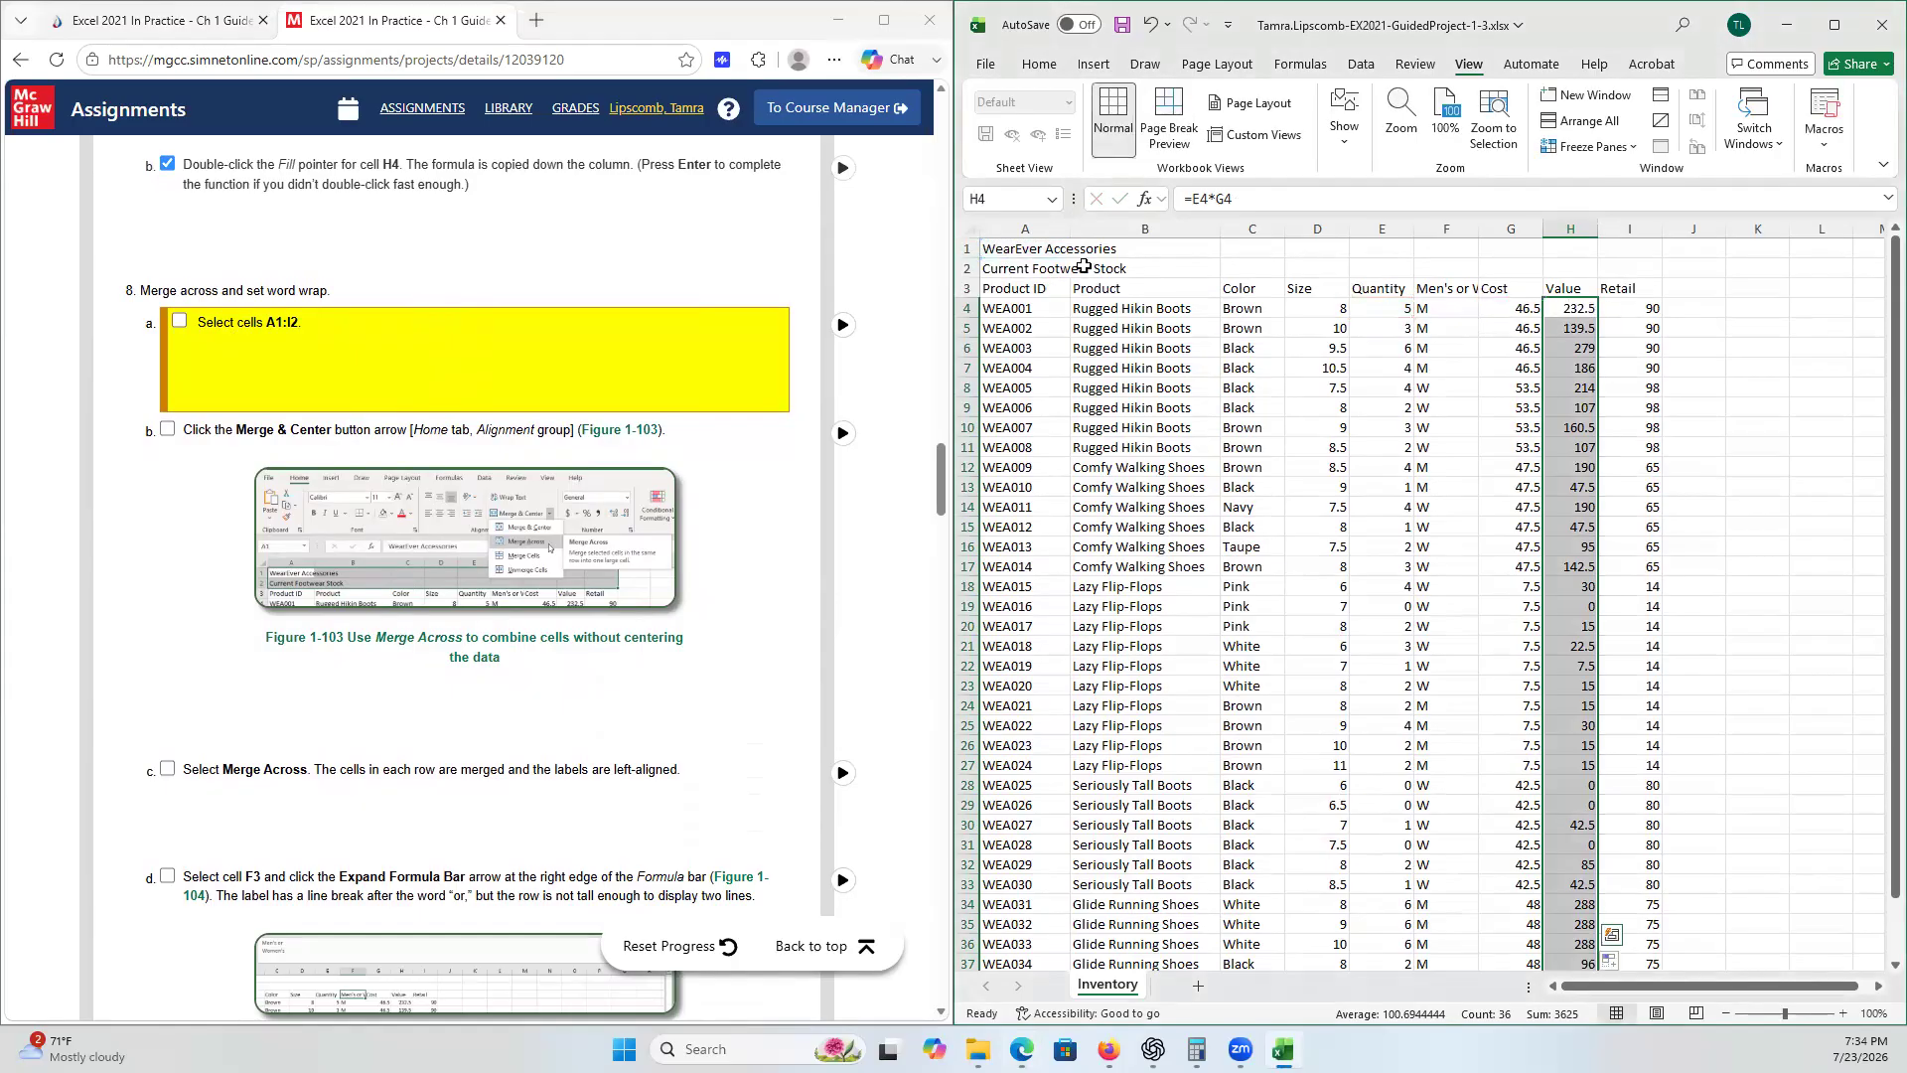
# - Select cells A1:I2 and tick checklist step 8a
pyautogui.click(1008, 255)
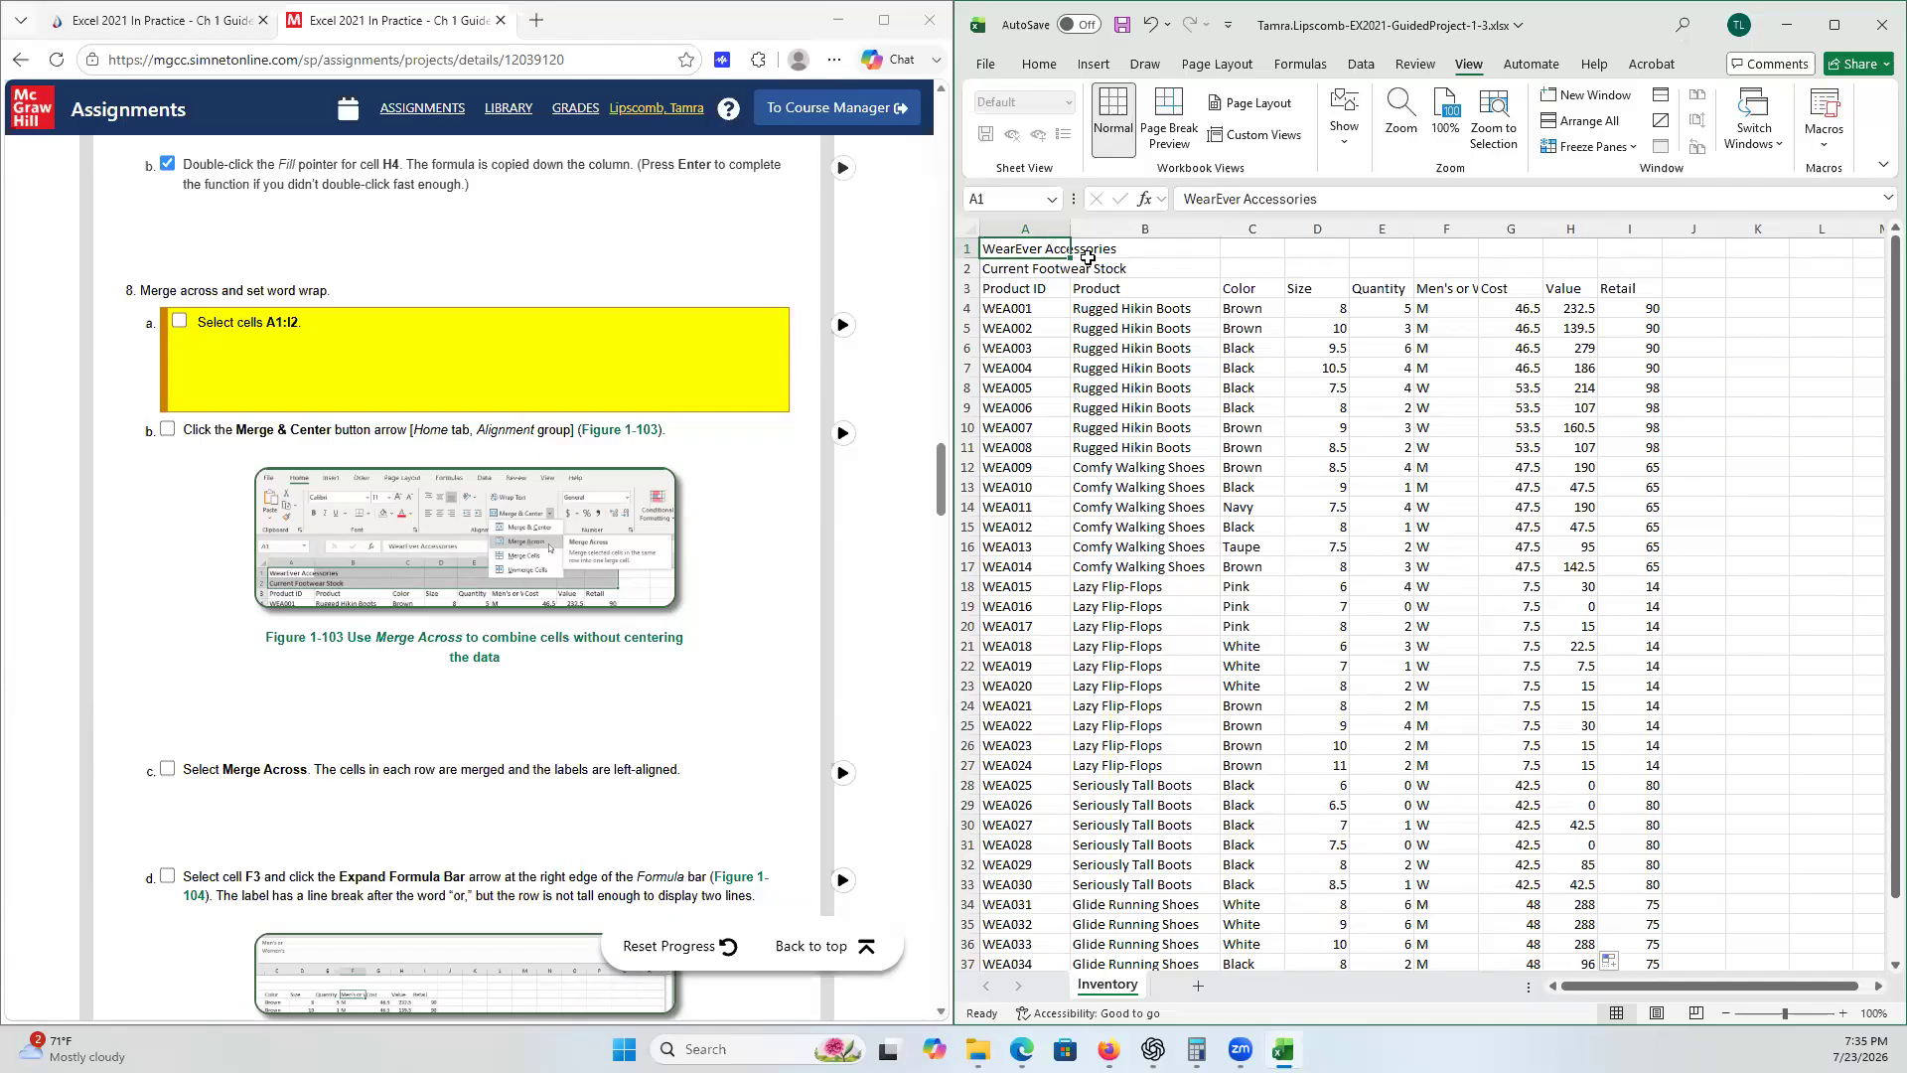
pyautogui.click(1136, 386)
pyautogui.click(1026, 248)
pyautogui.keyDown('shift'); pyautogui.click(1625, 273); pyautogui.keyUp('shift')
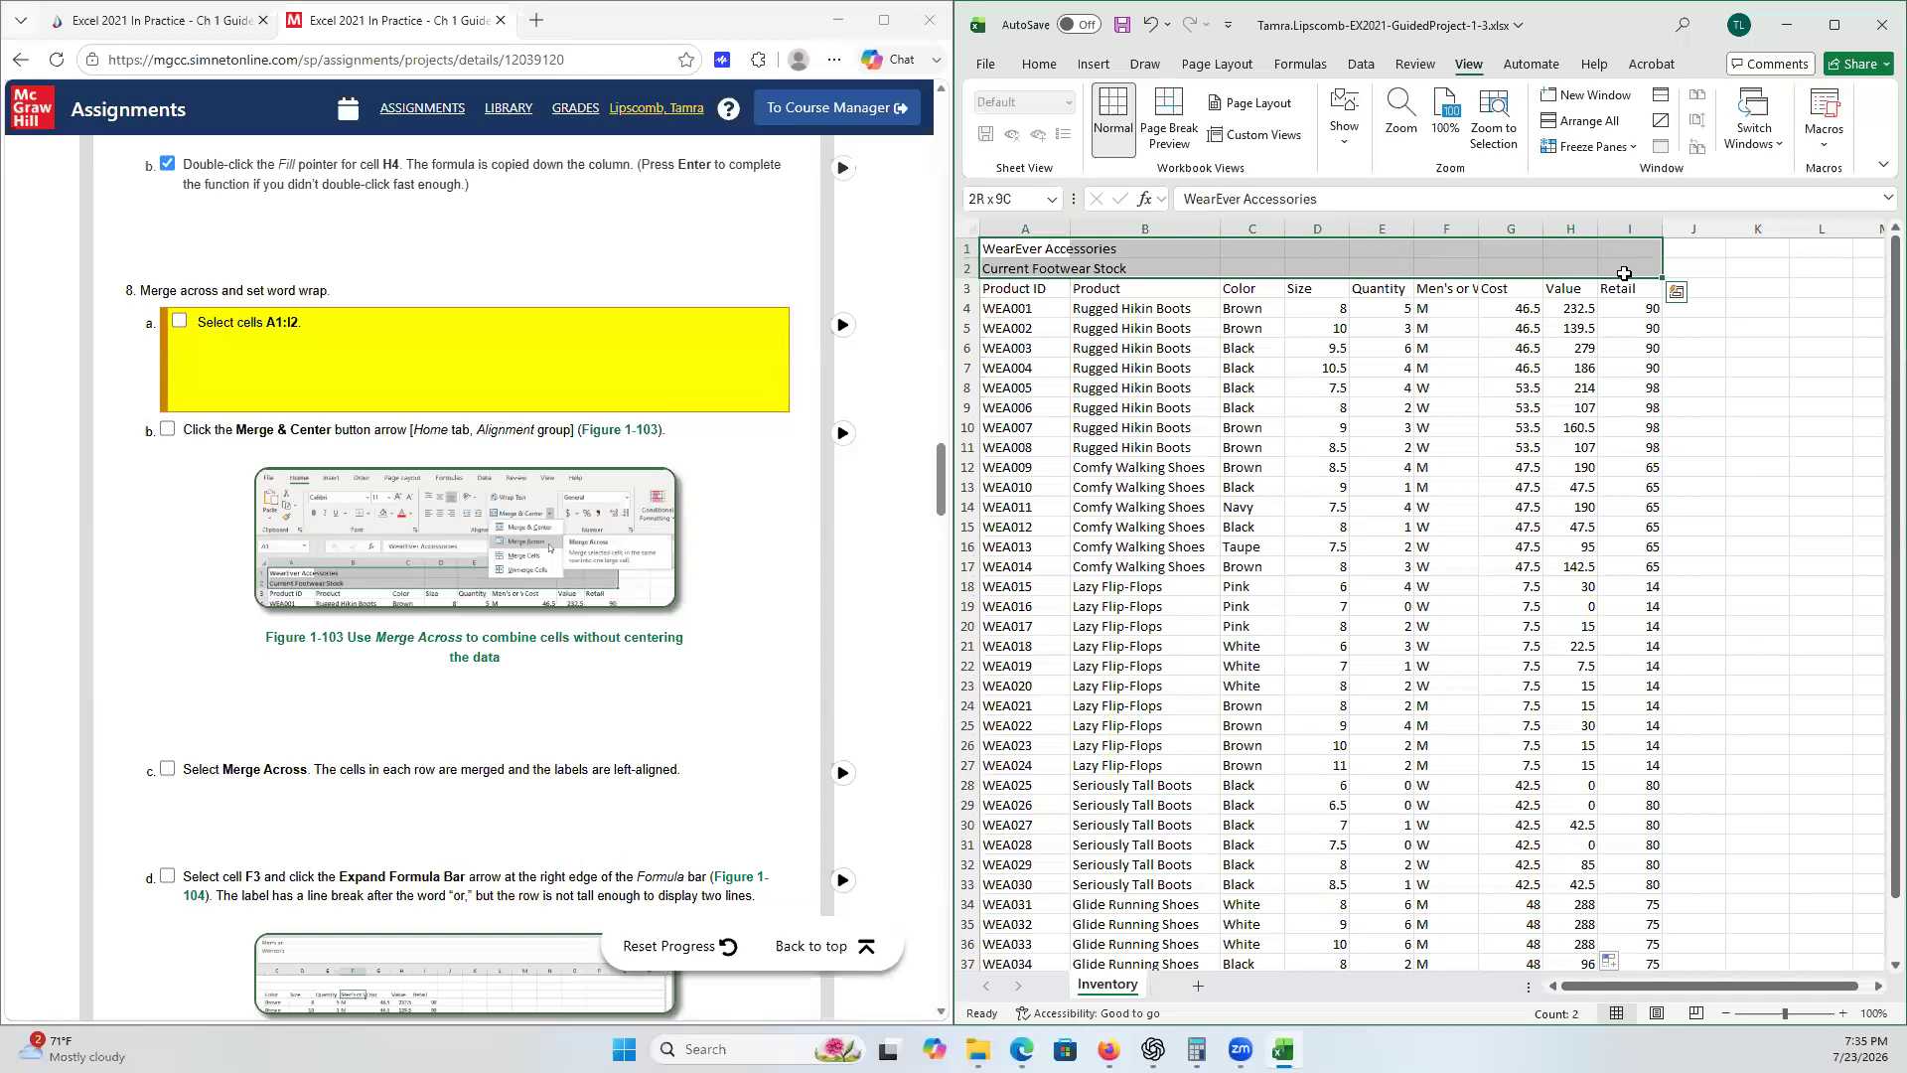
pyautogui.click(182, 320)
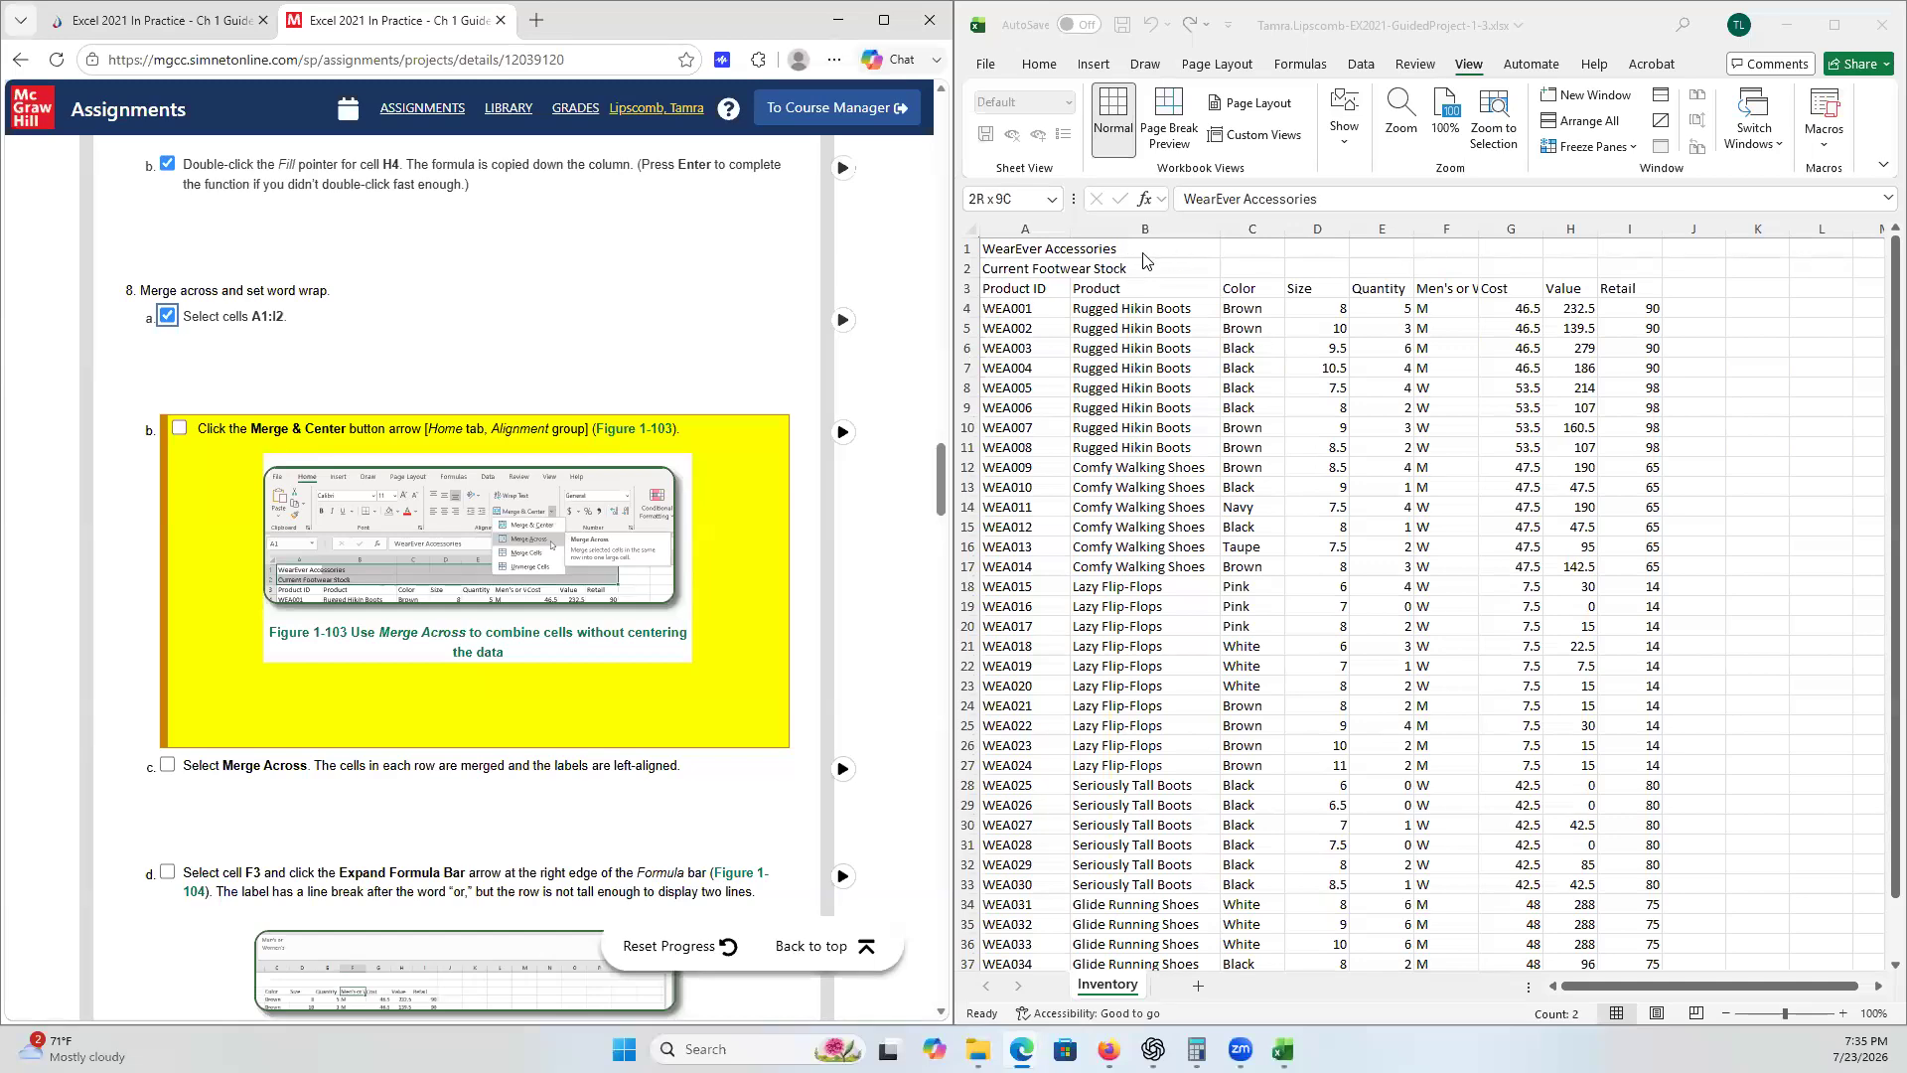
# - Apply Merge Across to the selected title cells A1:I2
pyautogui.click(1086, 248)
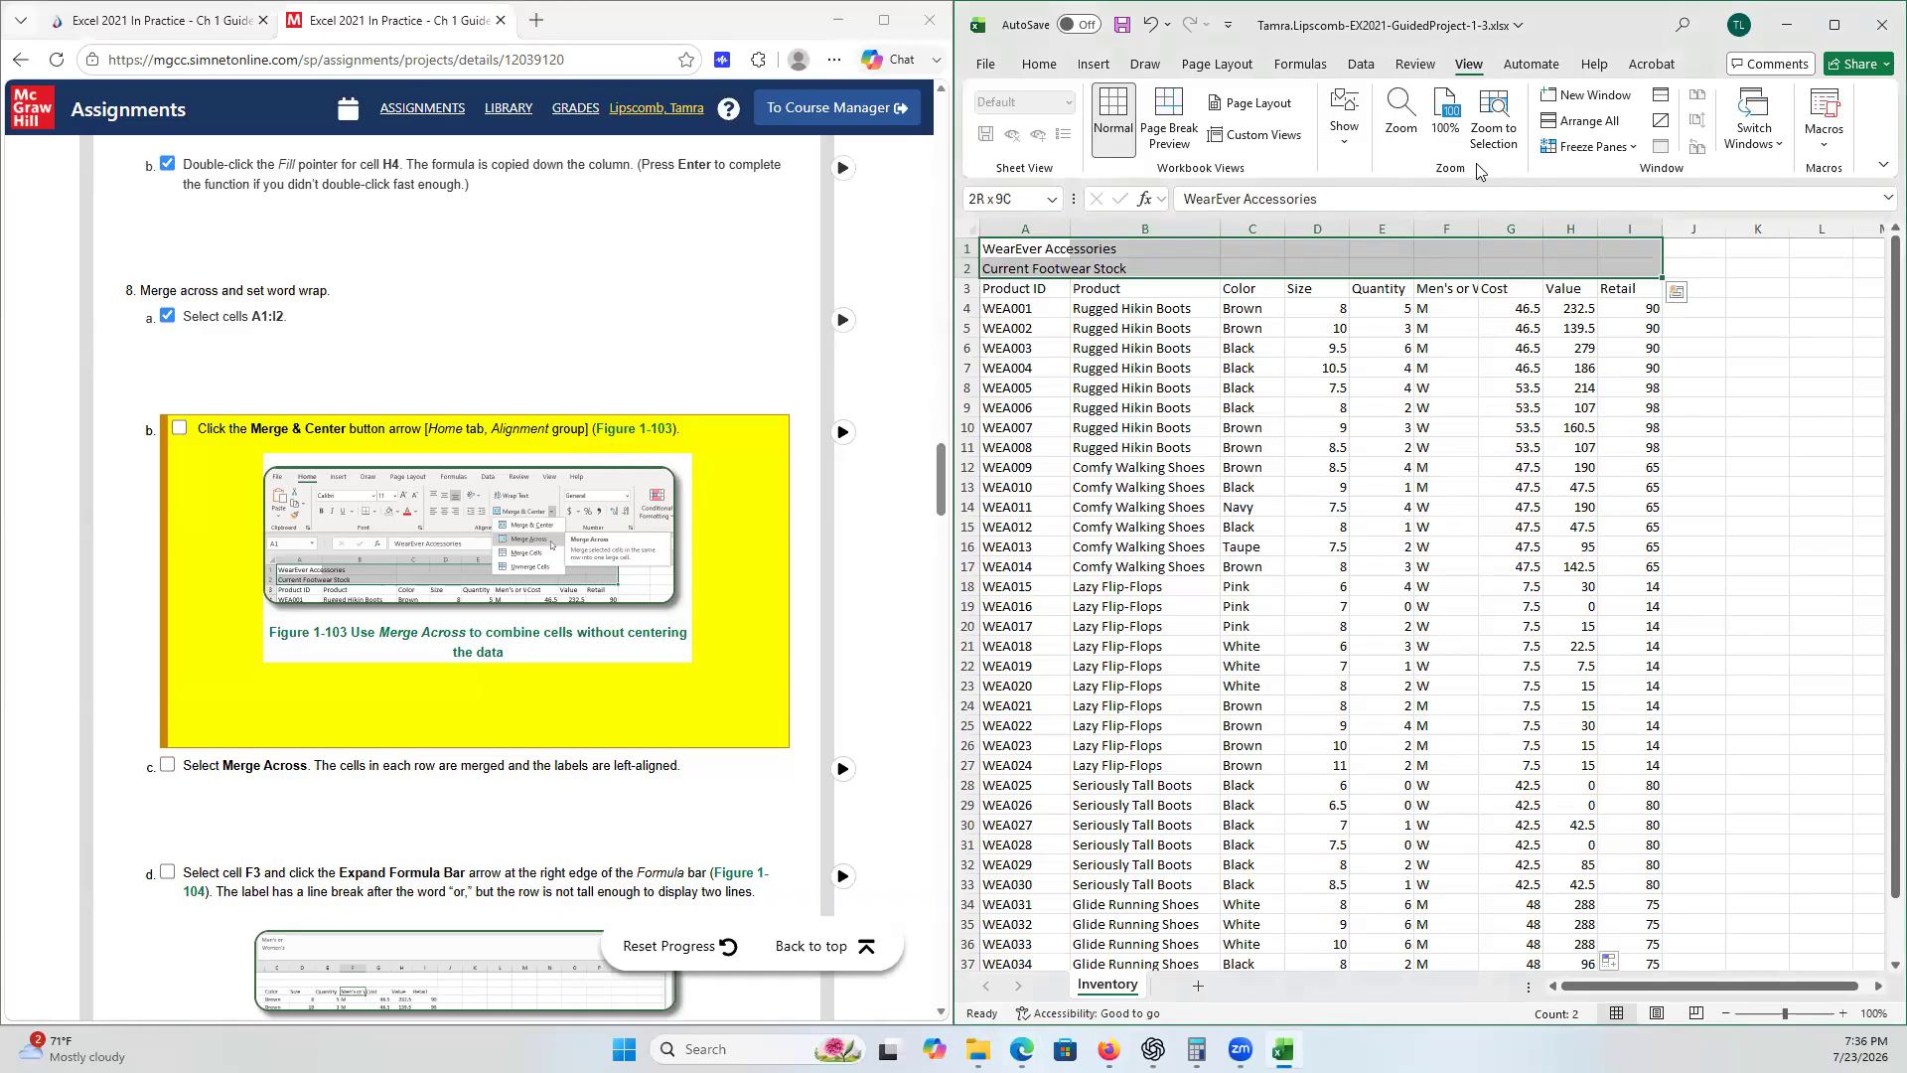
pyautogui.click(1039, 64)
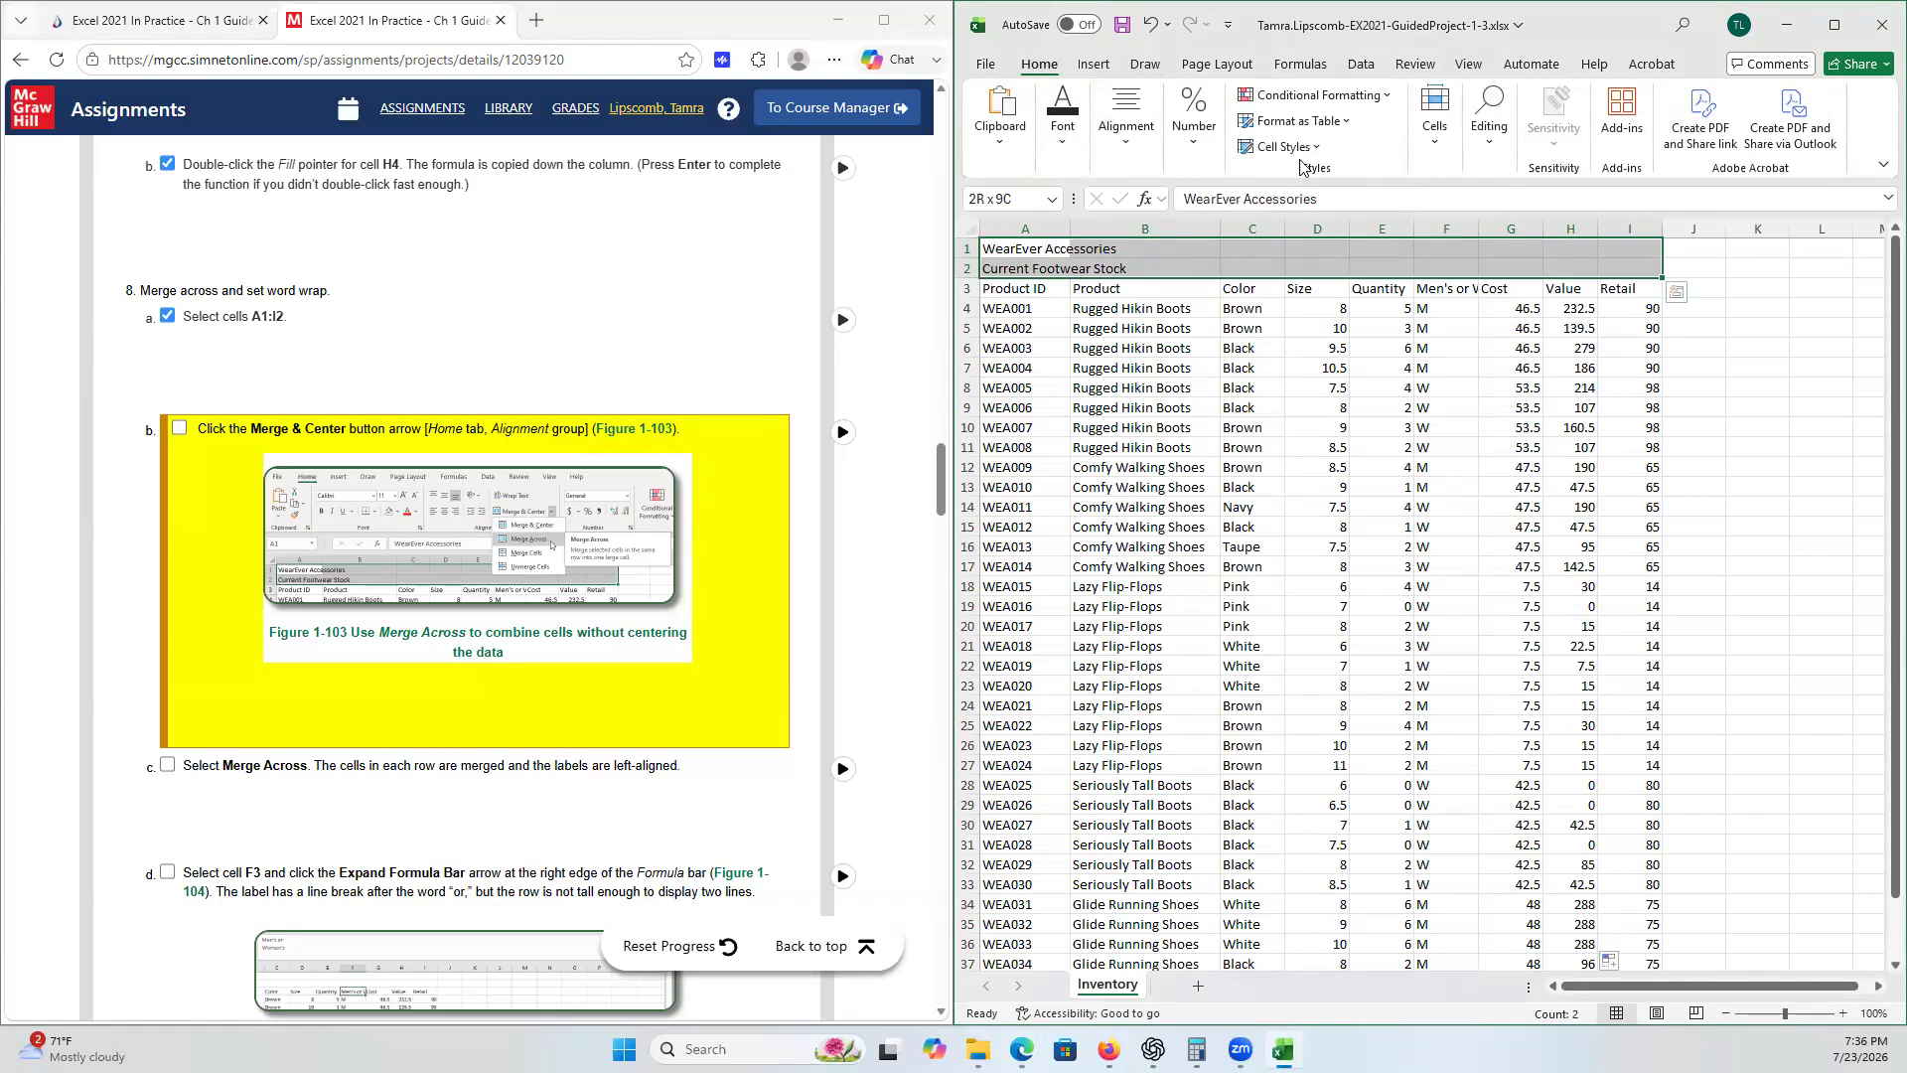
pyautogui.click(1129, 149)
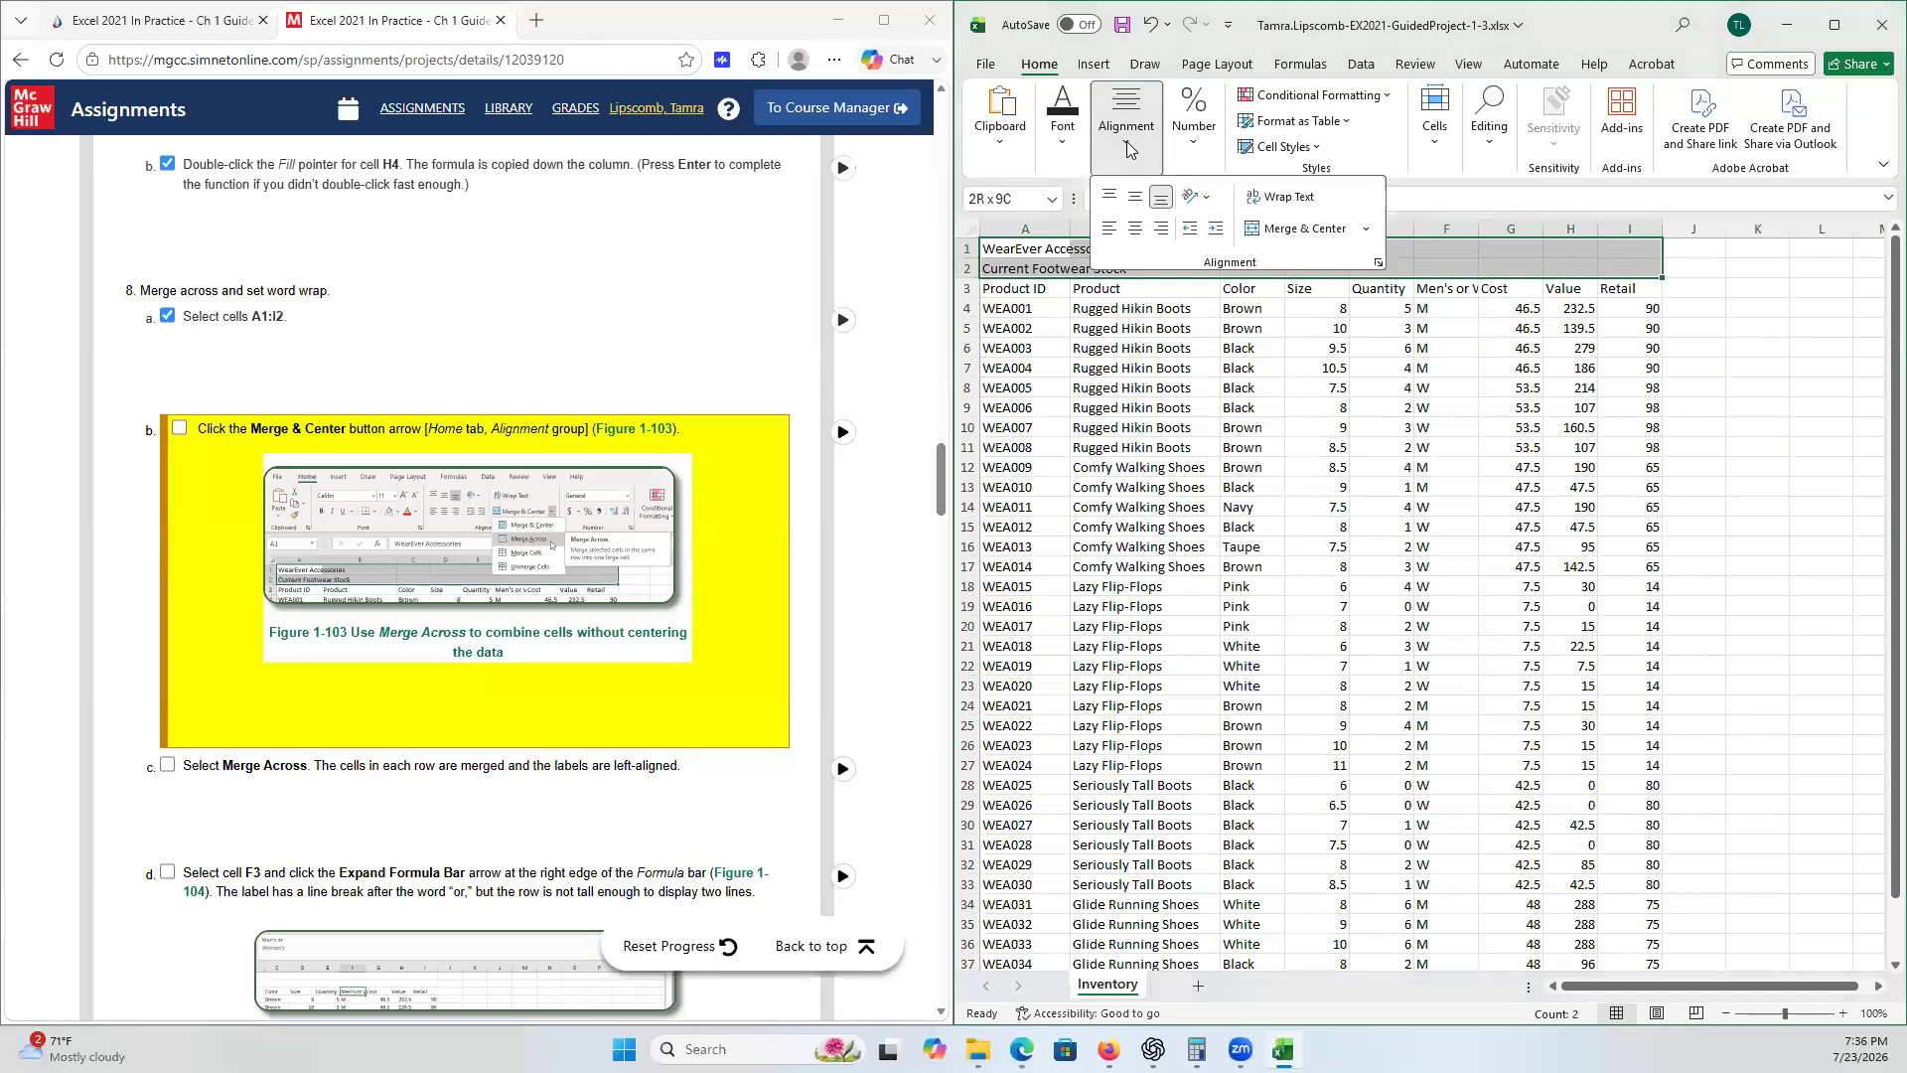
pyautogui.click(1370, 231)
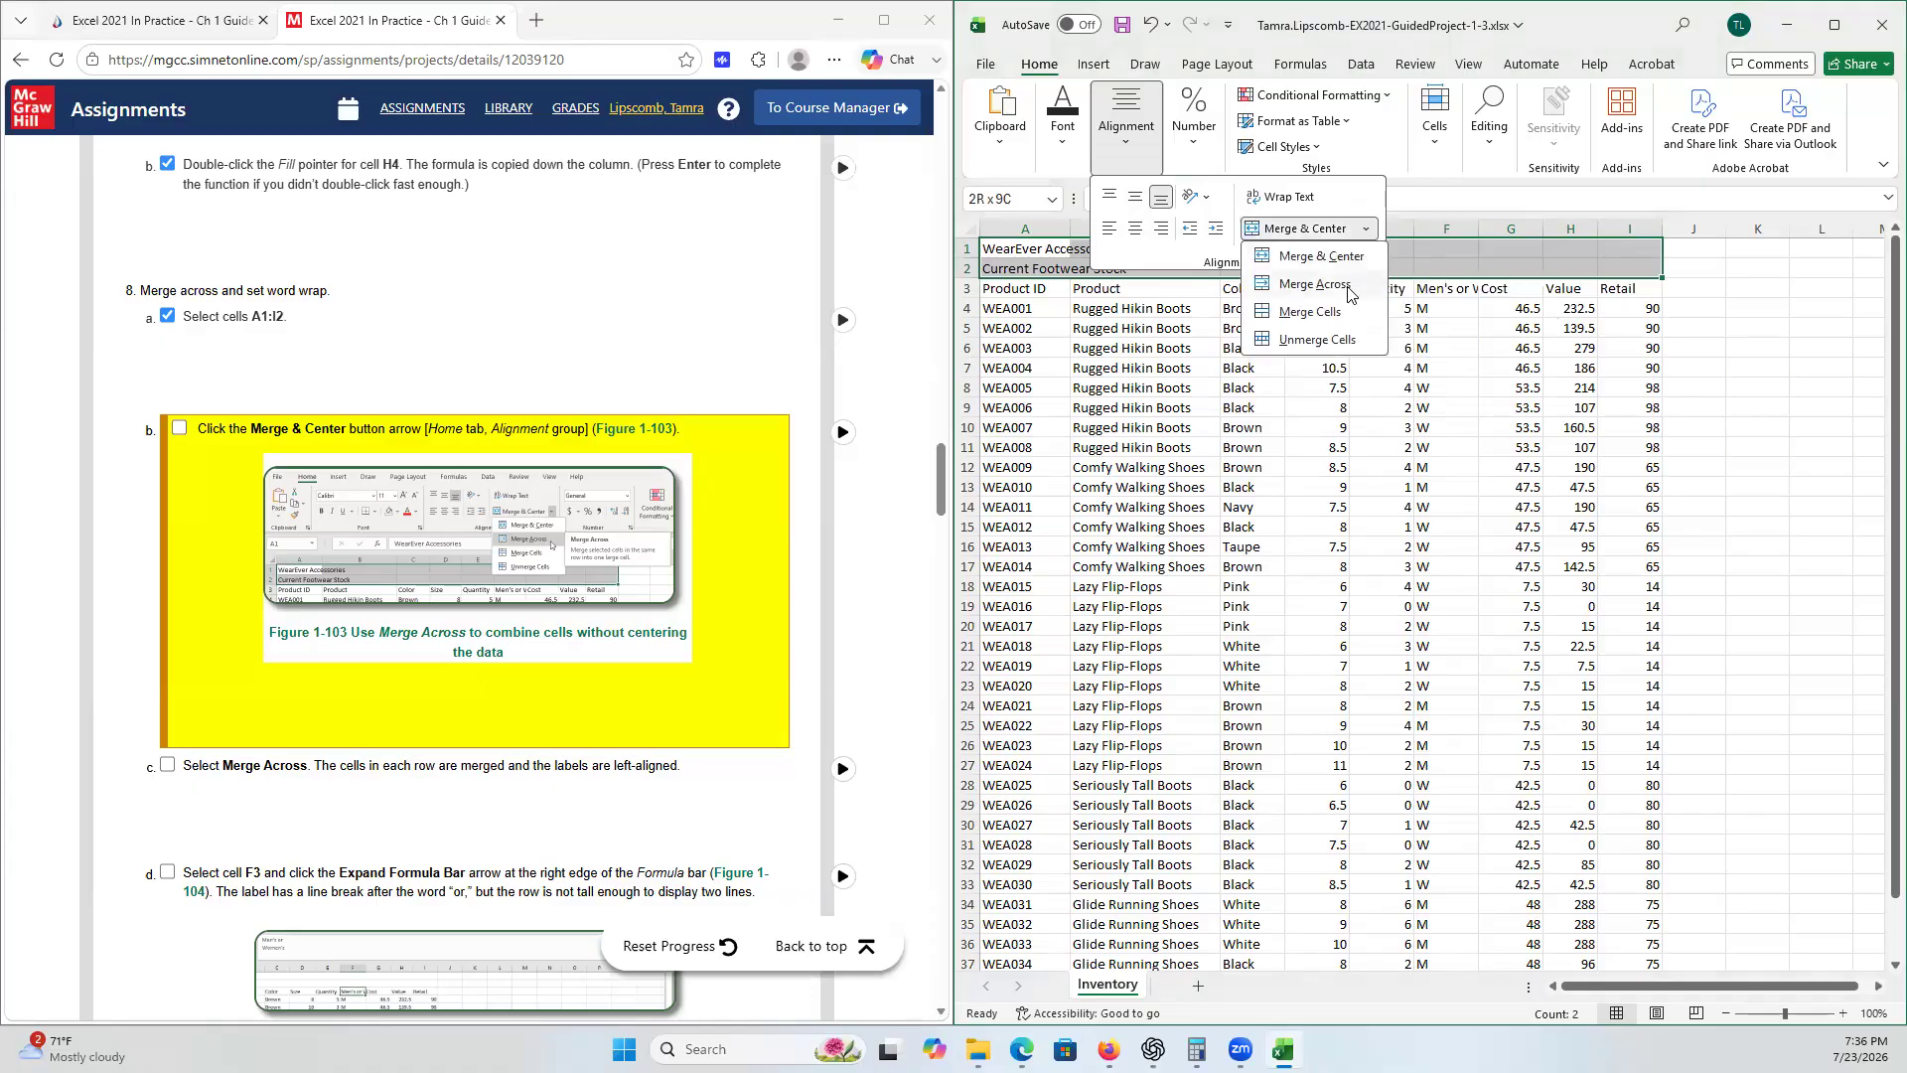
pyautogui.click(1348, 287)
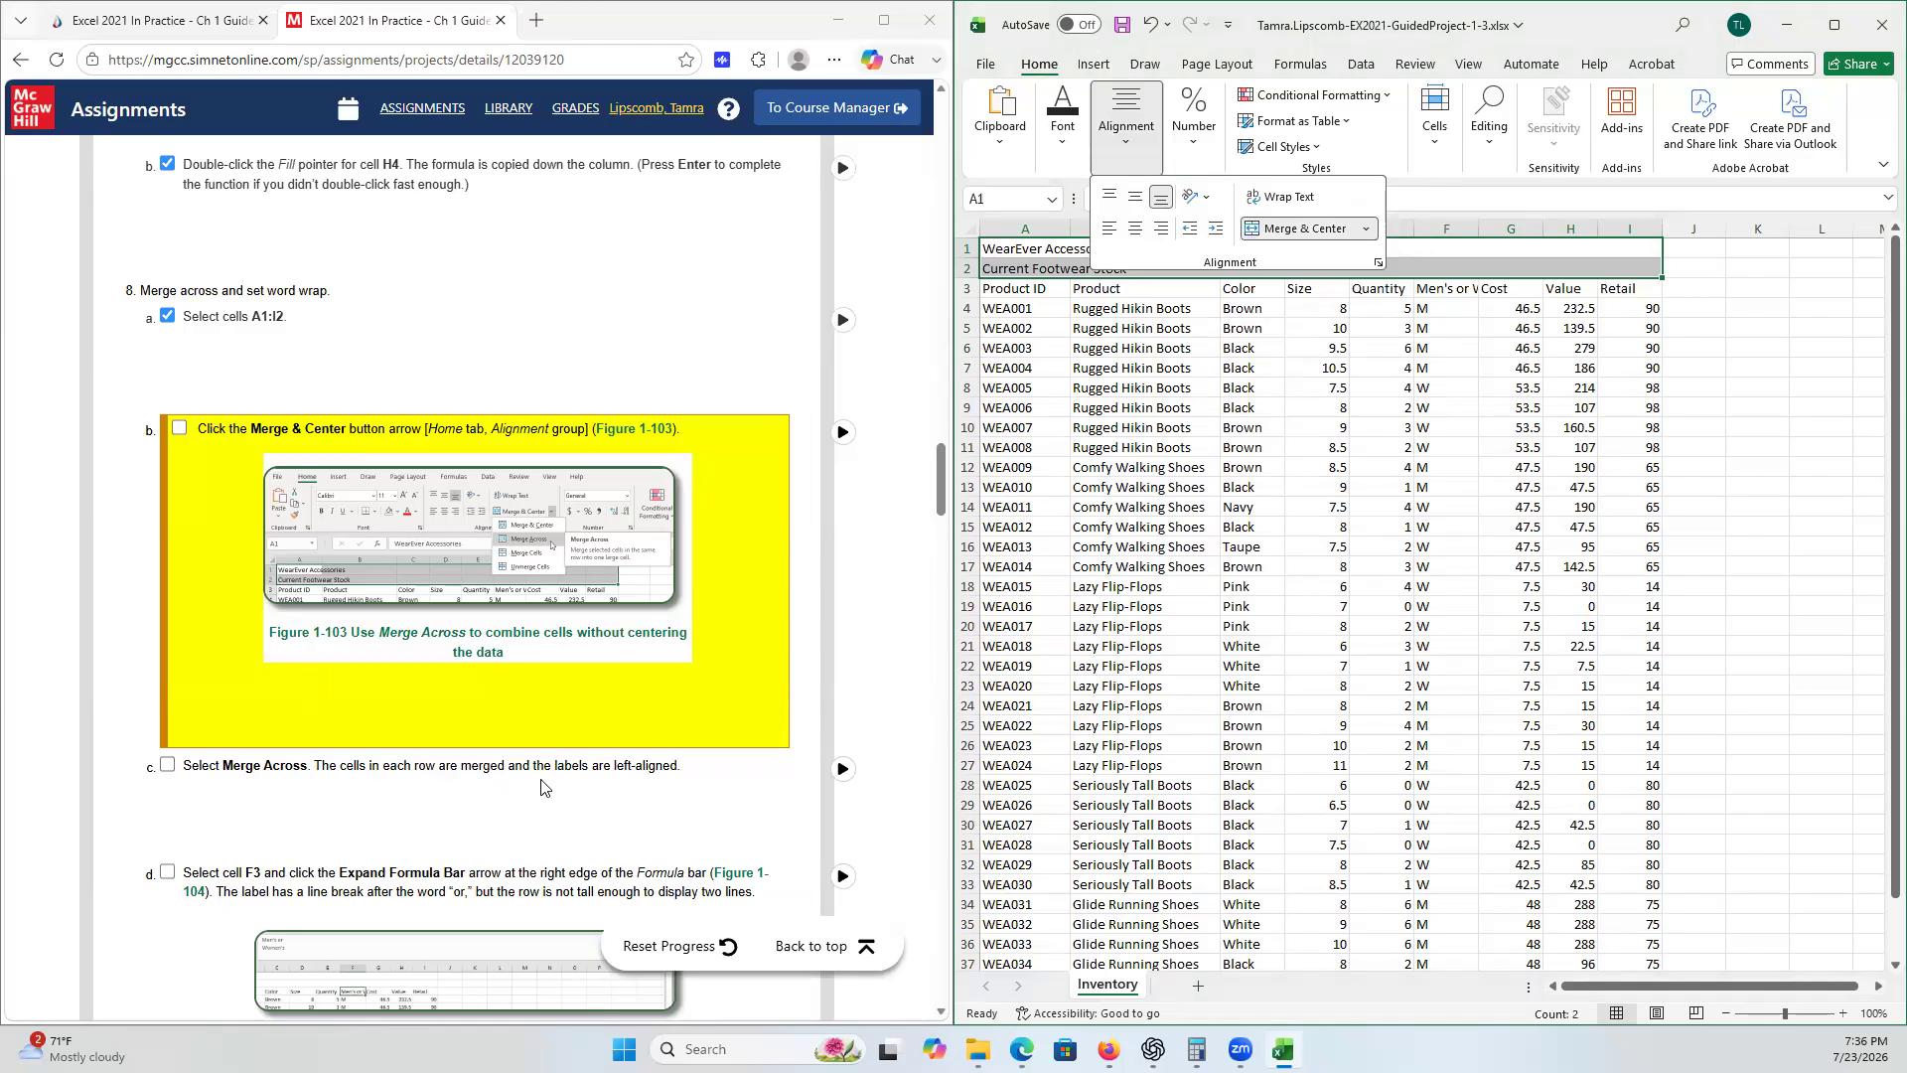
pyautogui.click(1159, 465)
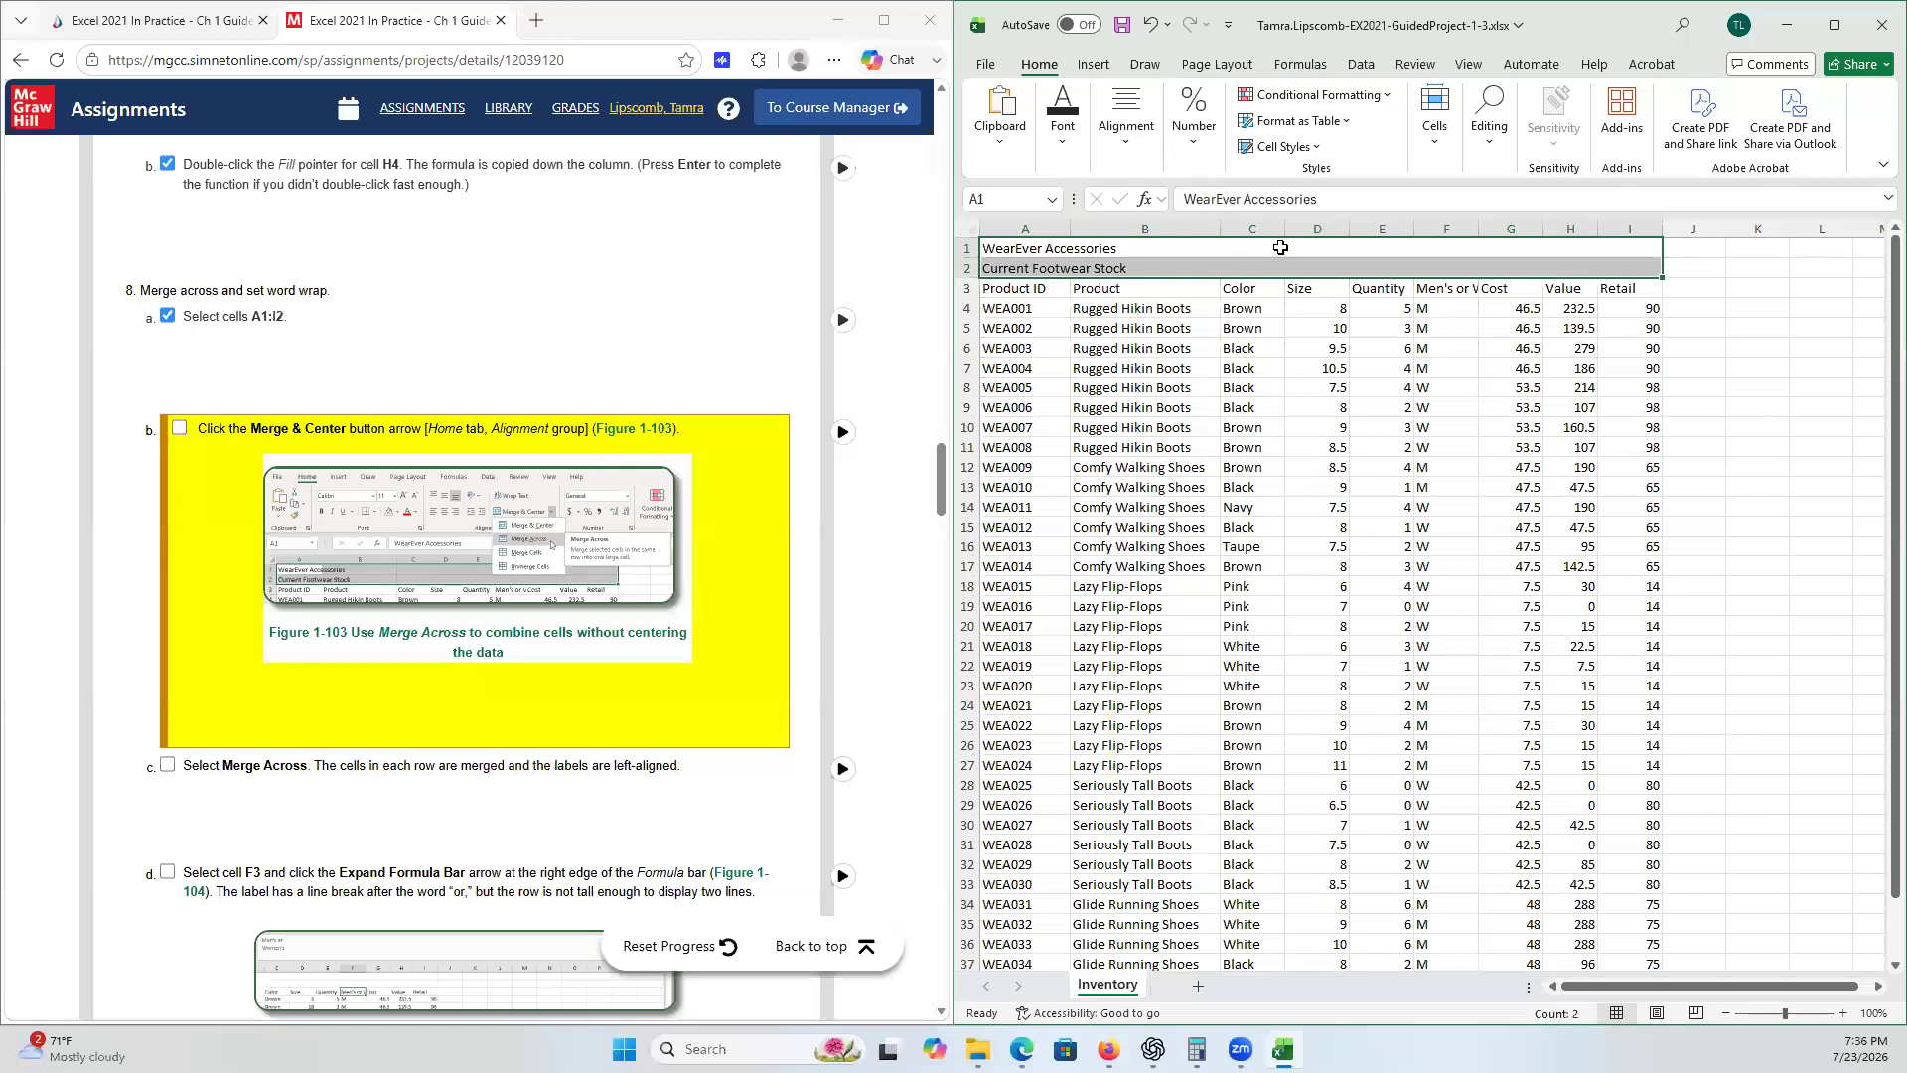
# - Select cell A1 and tick checklist step 8c
pyautogui.hotkey('shift', 'Up')
pyautogui.click(1254, 265)
pyautogui.click(1255, 248)
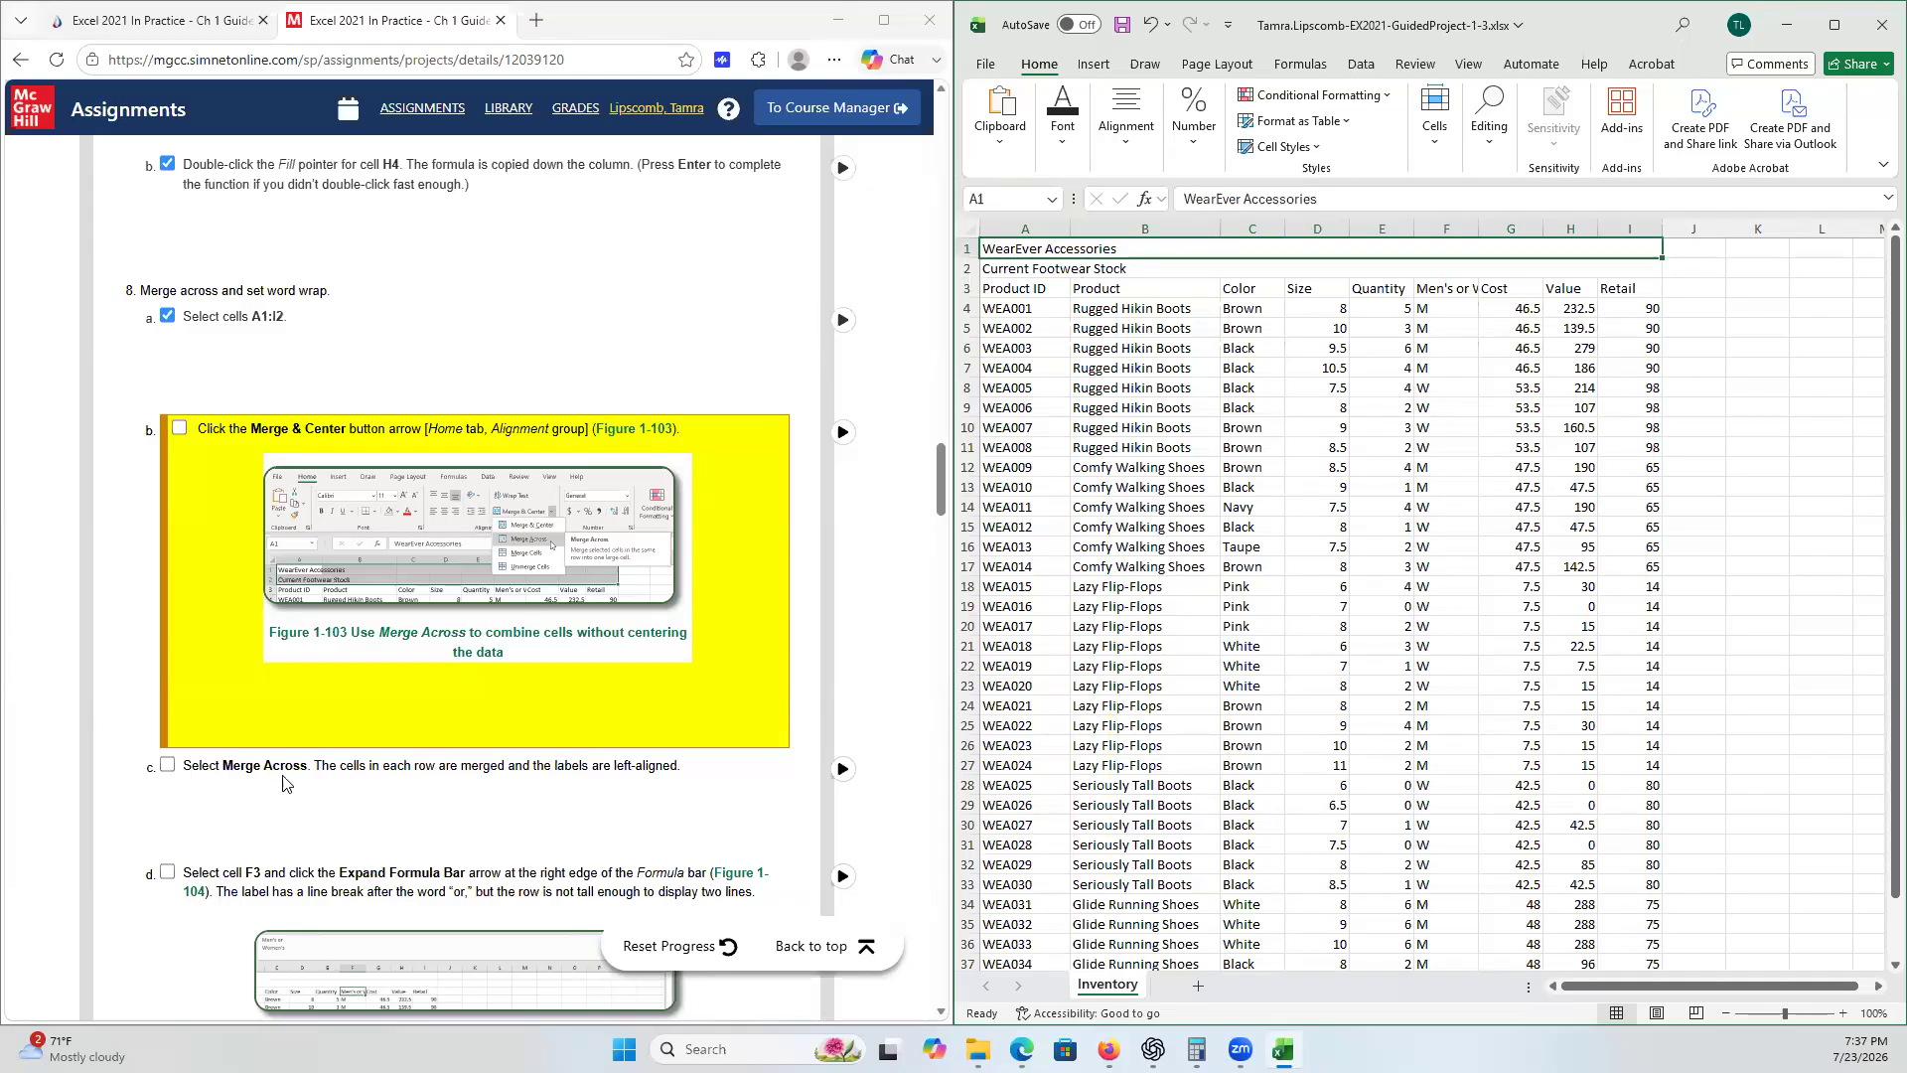
pyautogui.click(167, 765)
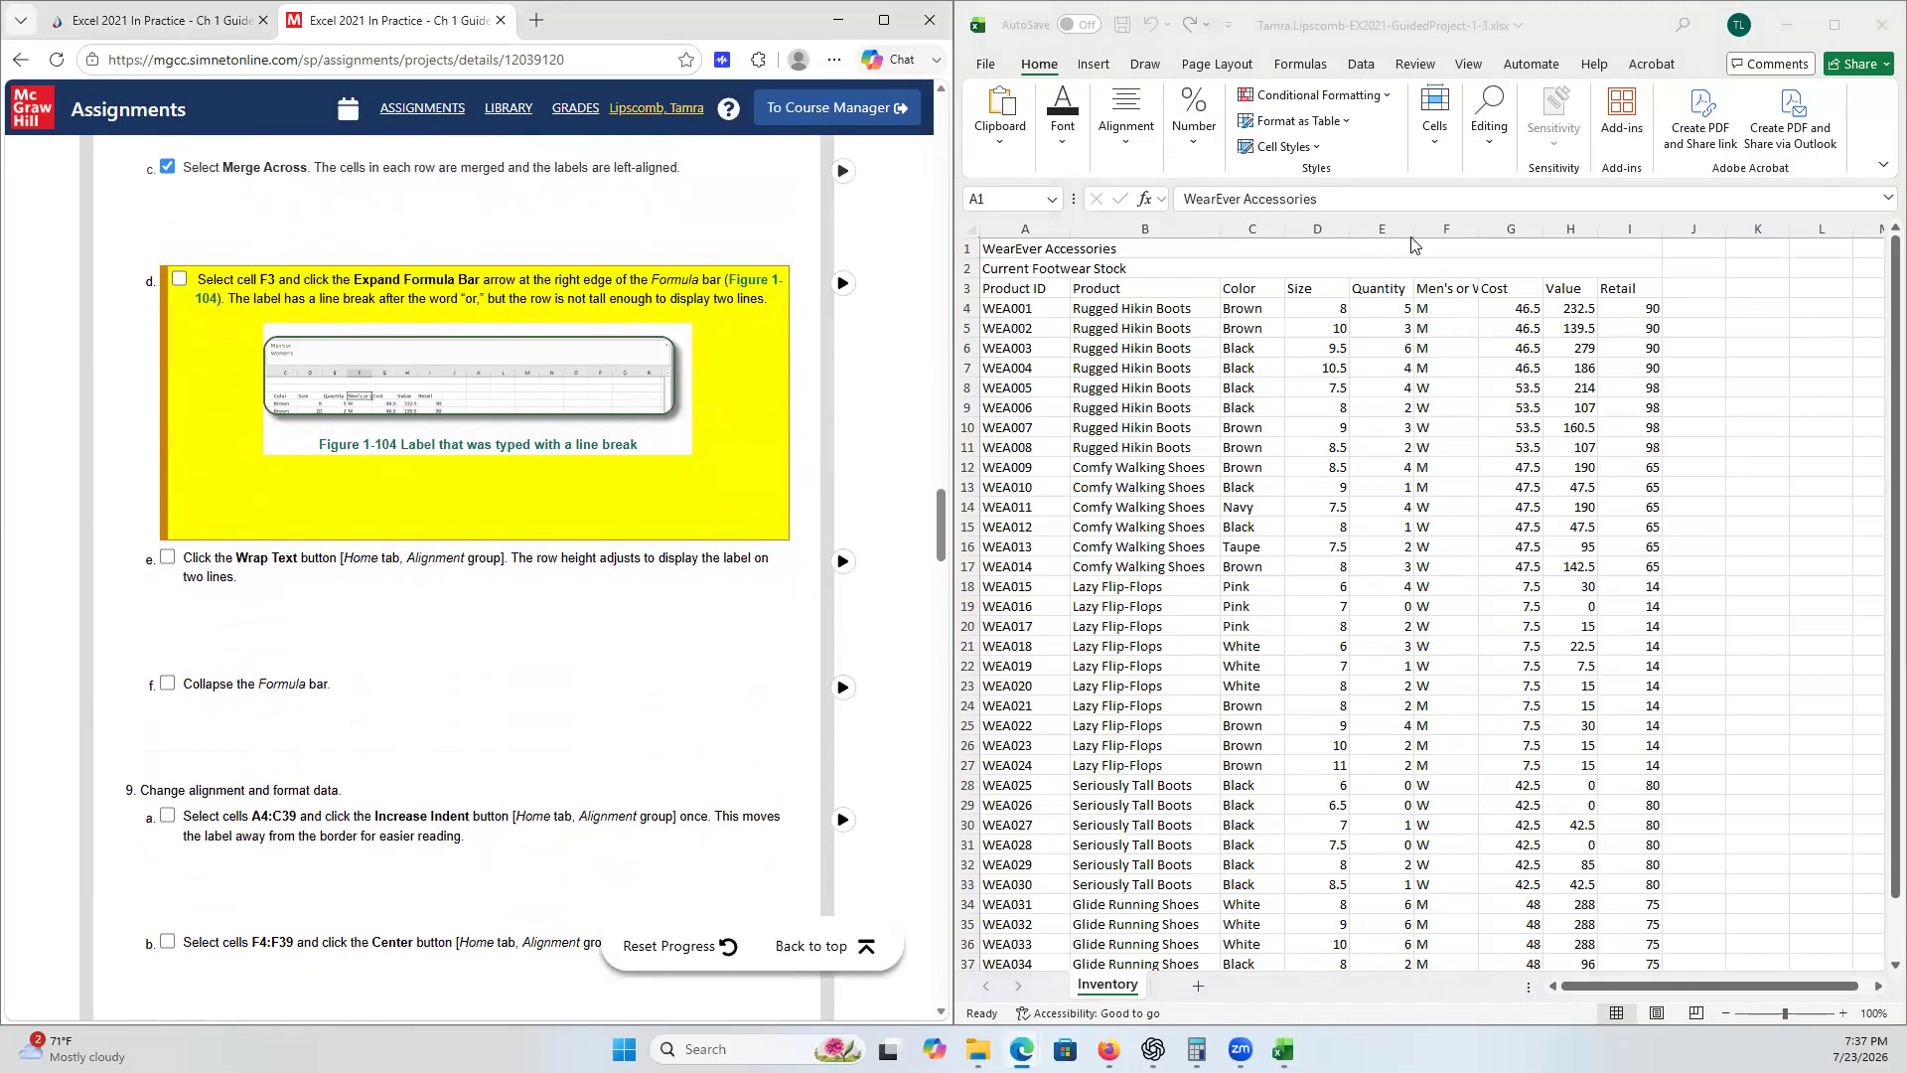
# - Turn on Wrap Text for cell F3 and tick checklist steps 8d and 8e
pyautogui.click(1450, 287)
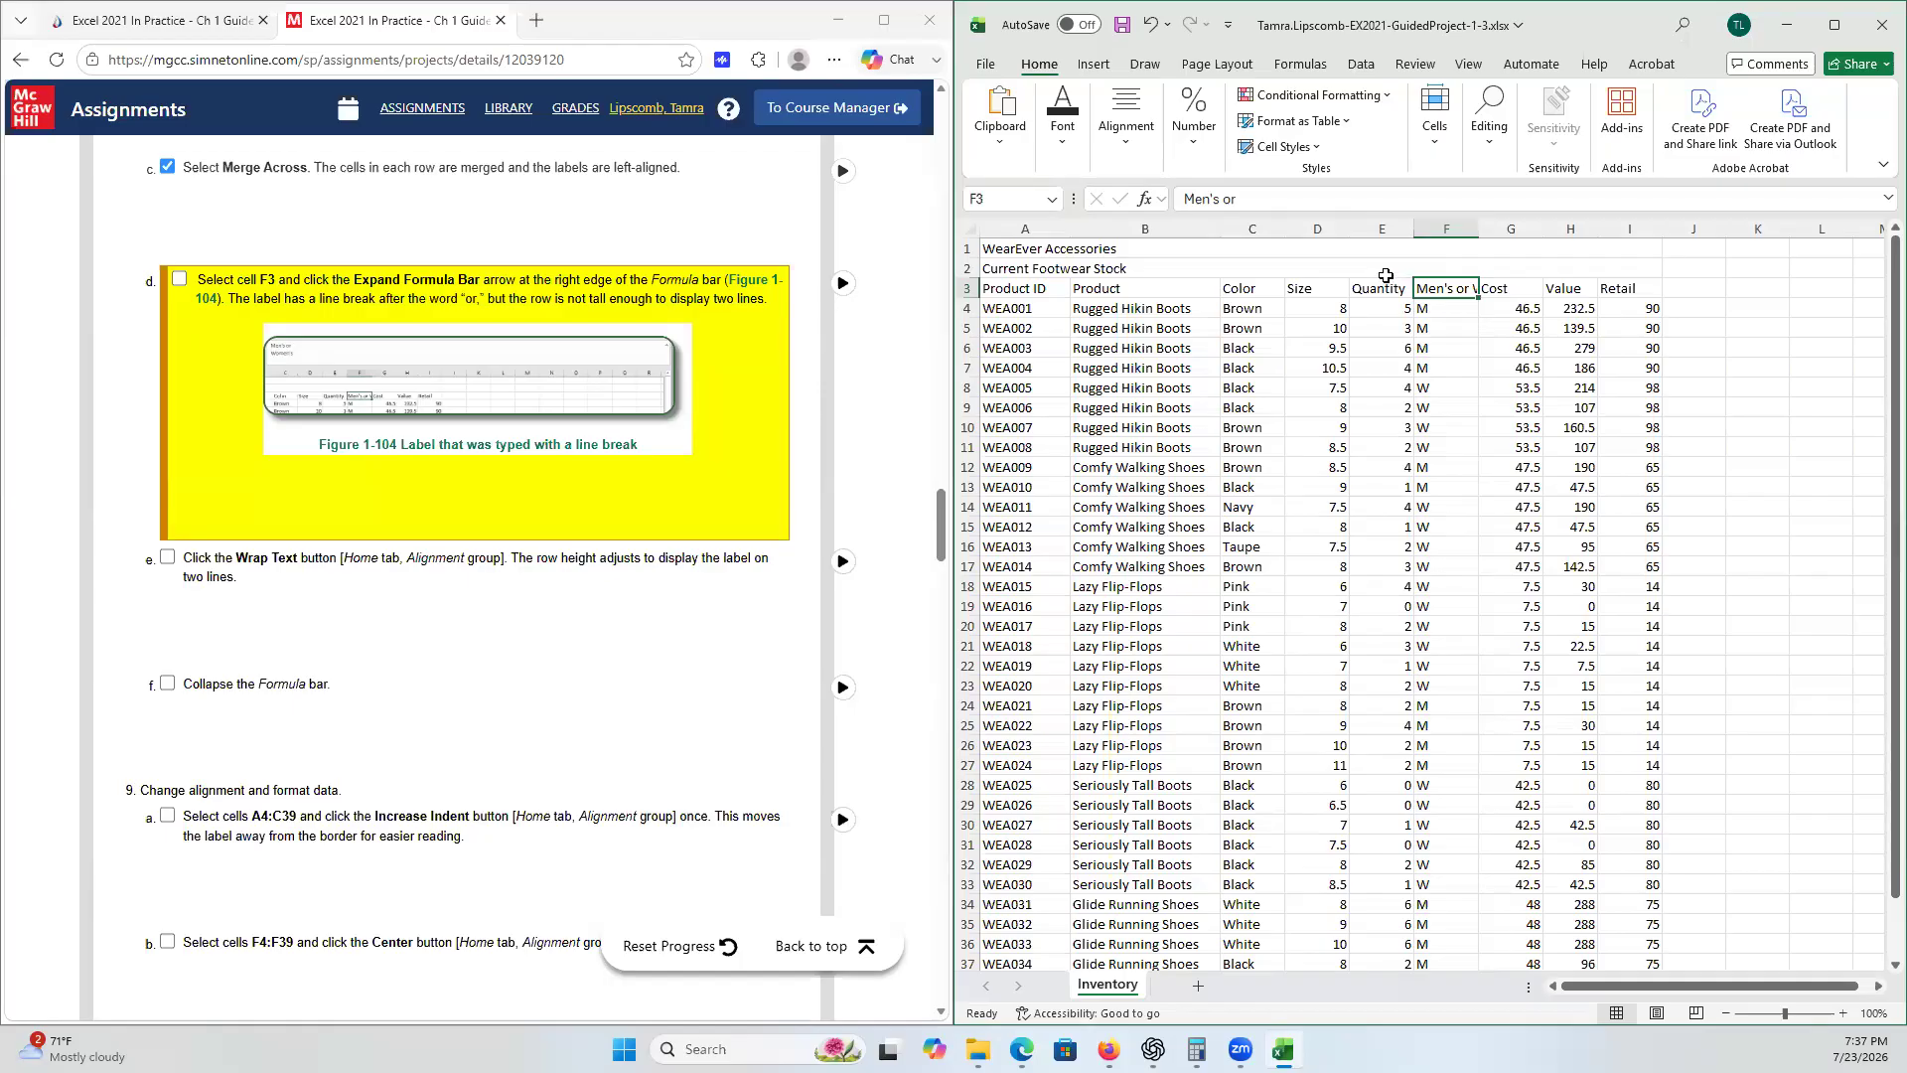
pyautogui.click(176, 279)
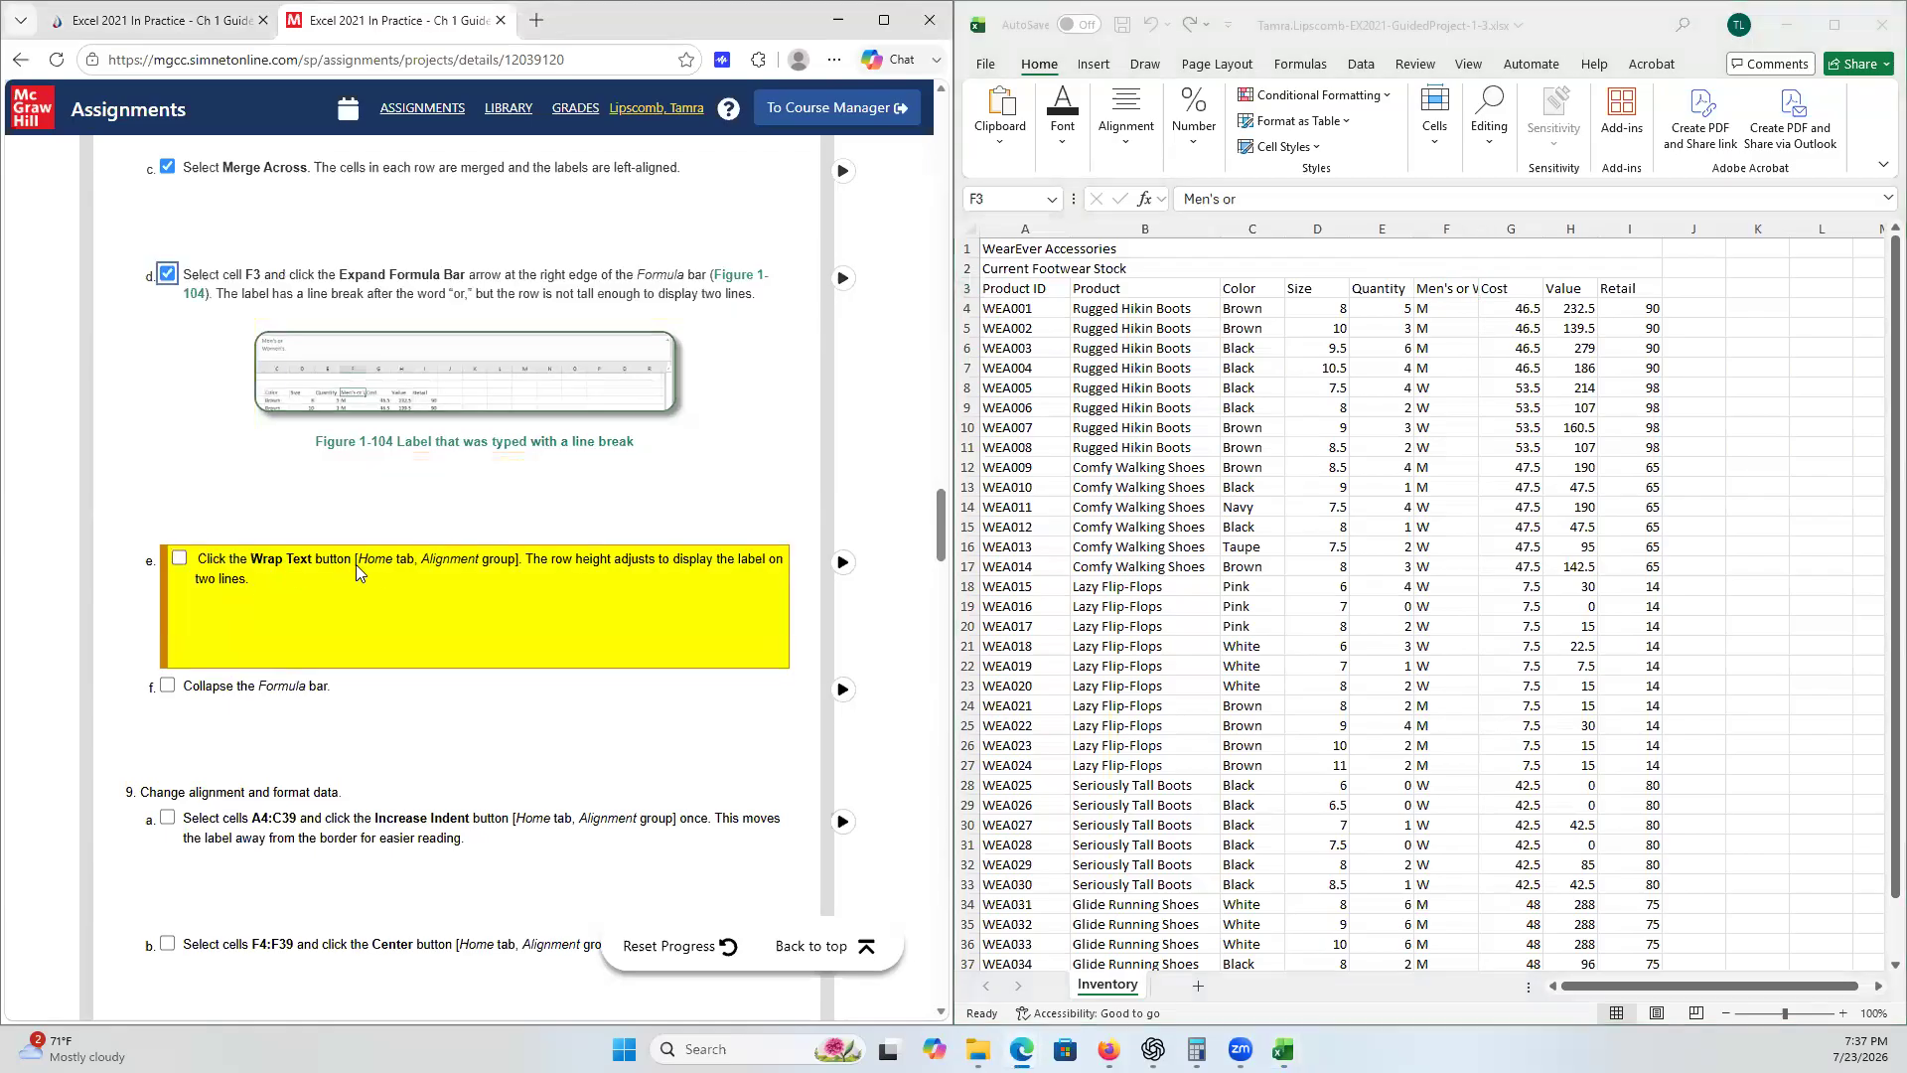
pyautogui.click(1445, 286)
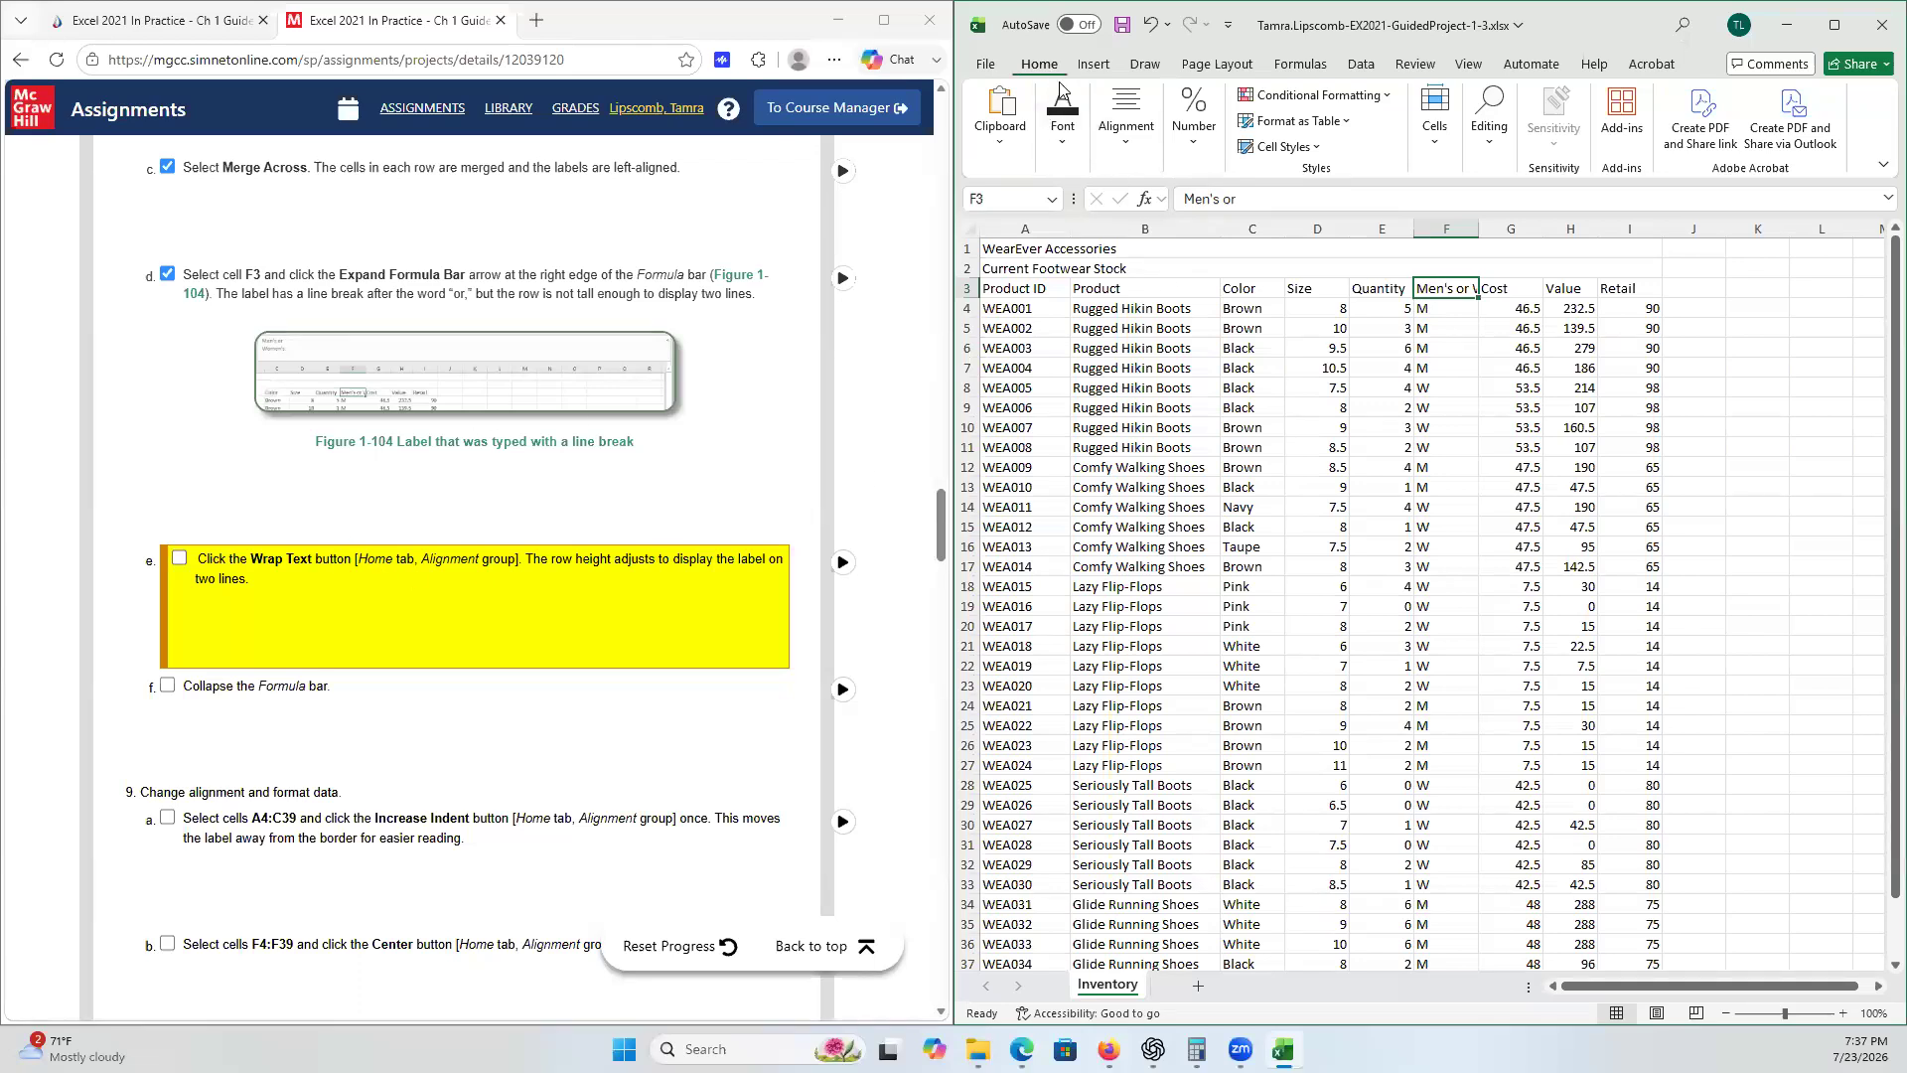
pyautogui.click(1126, 147)
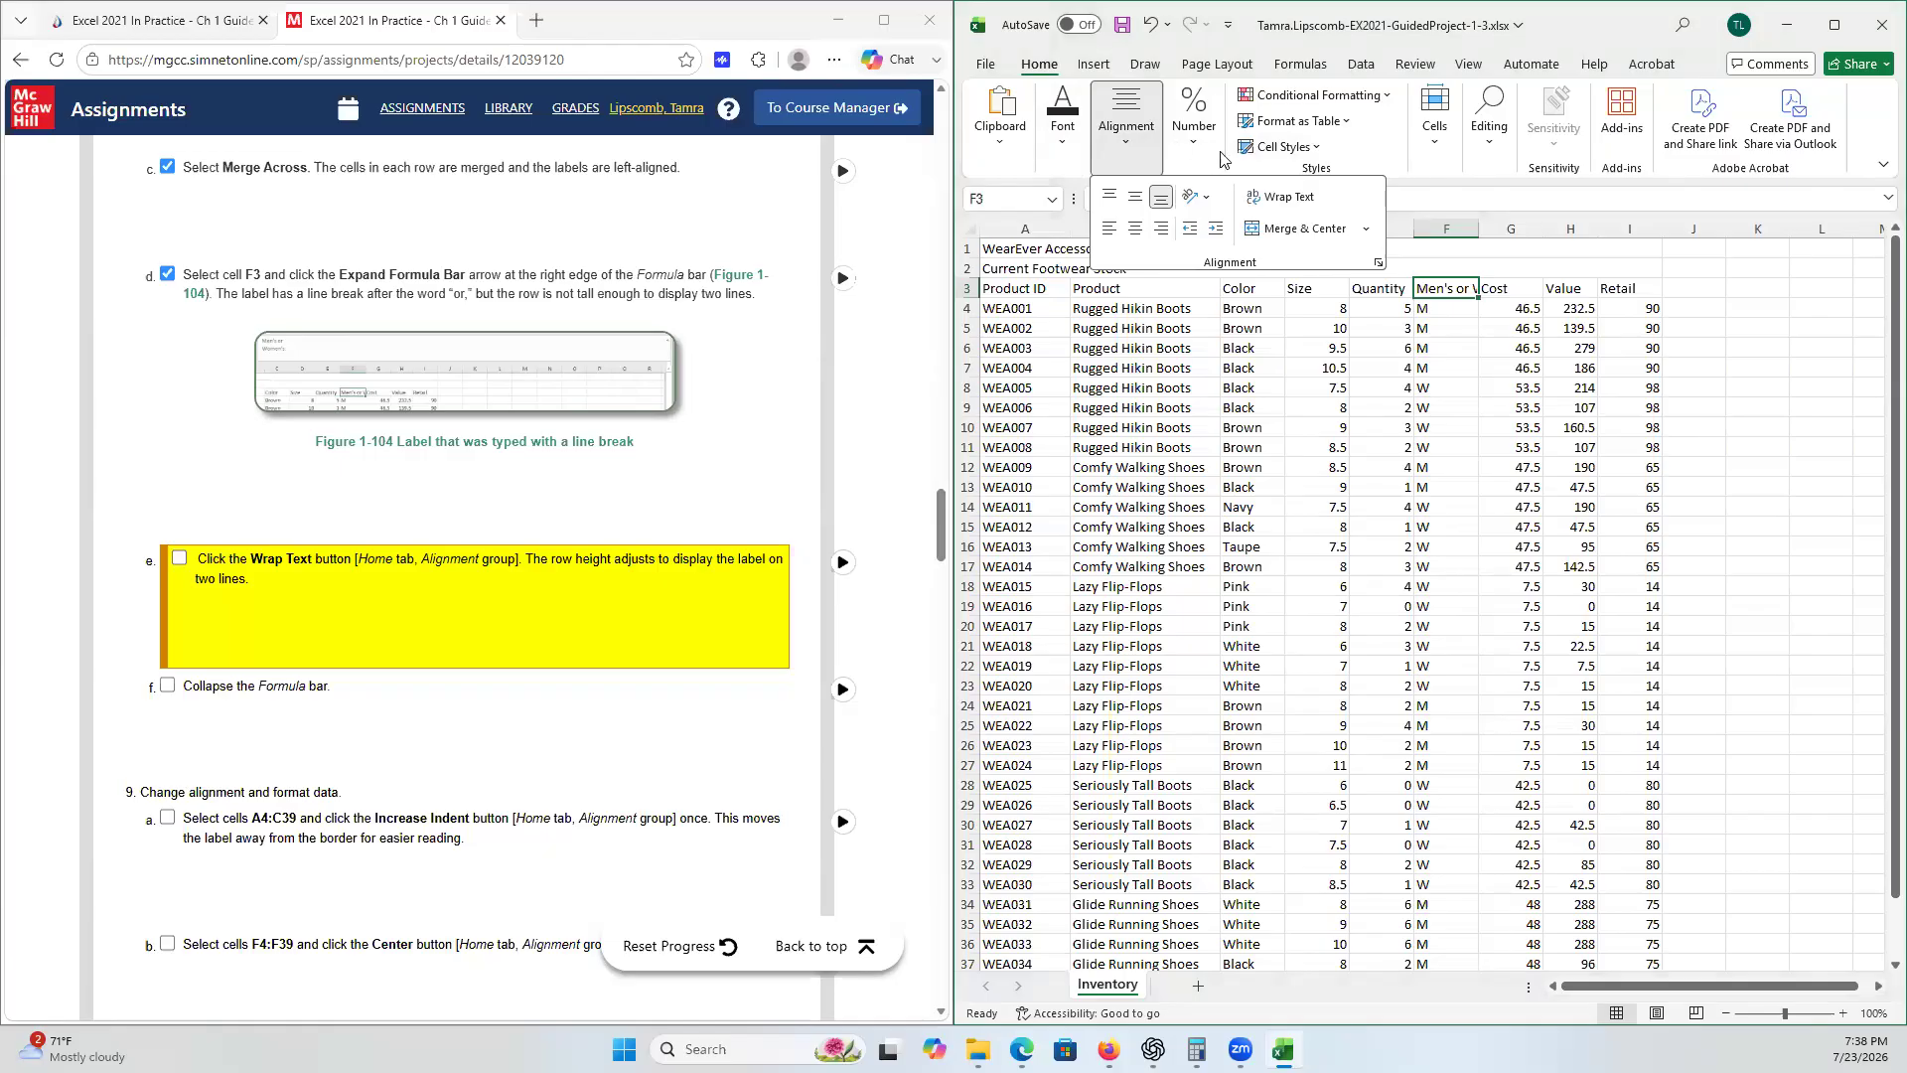
pyautogui.click(1278, 201)
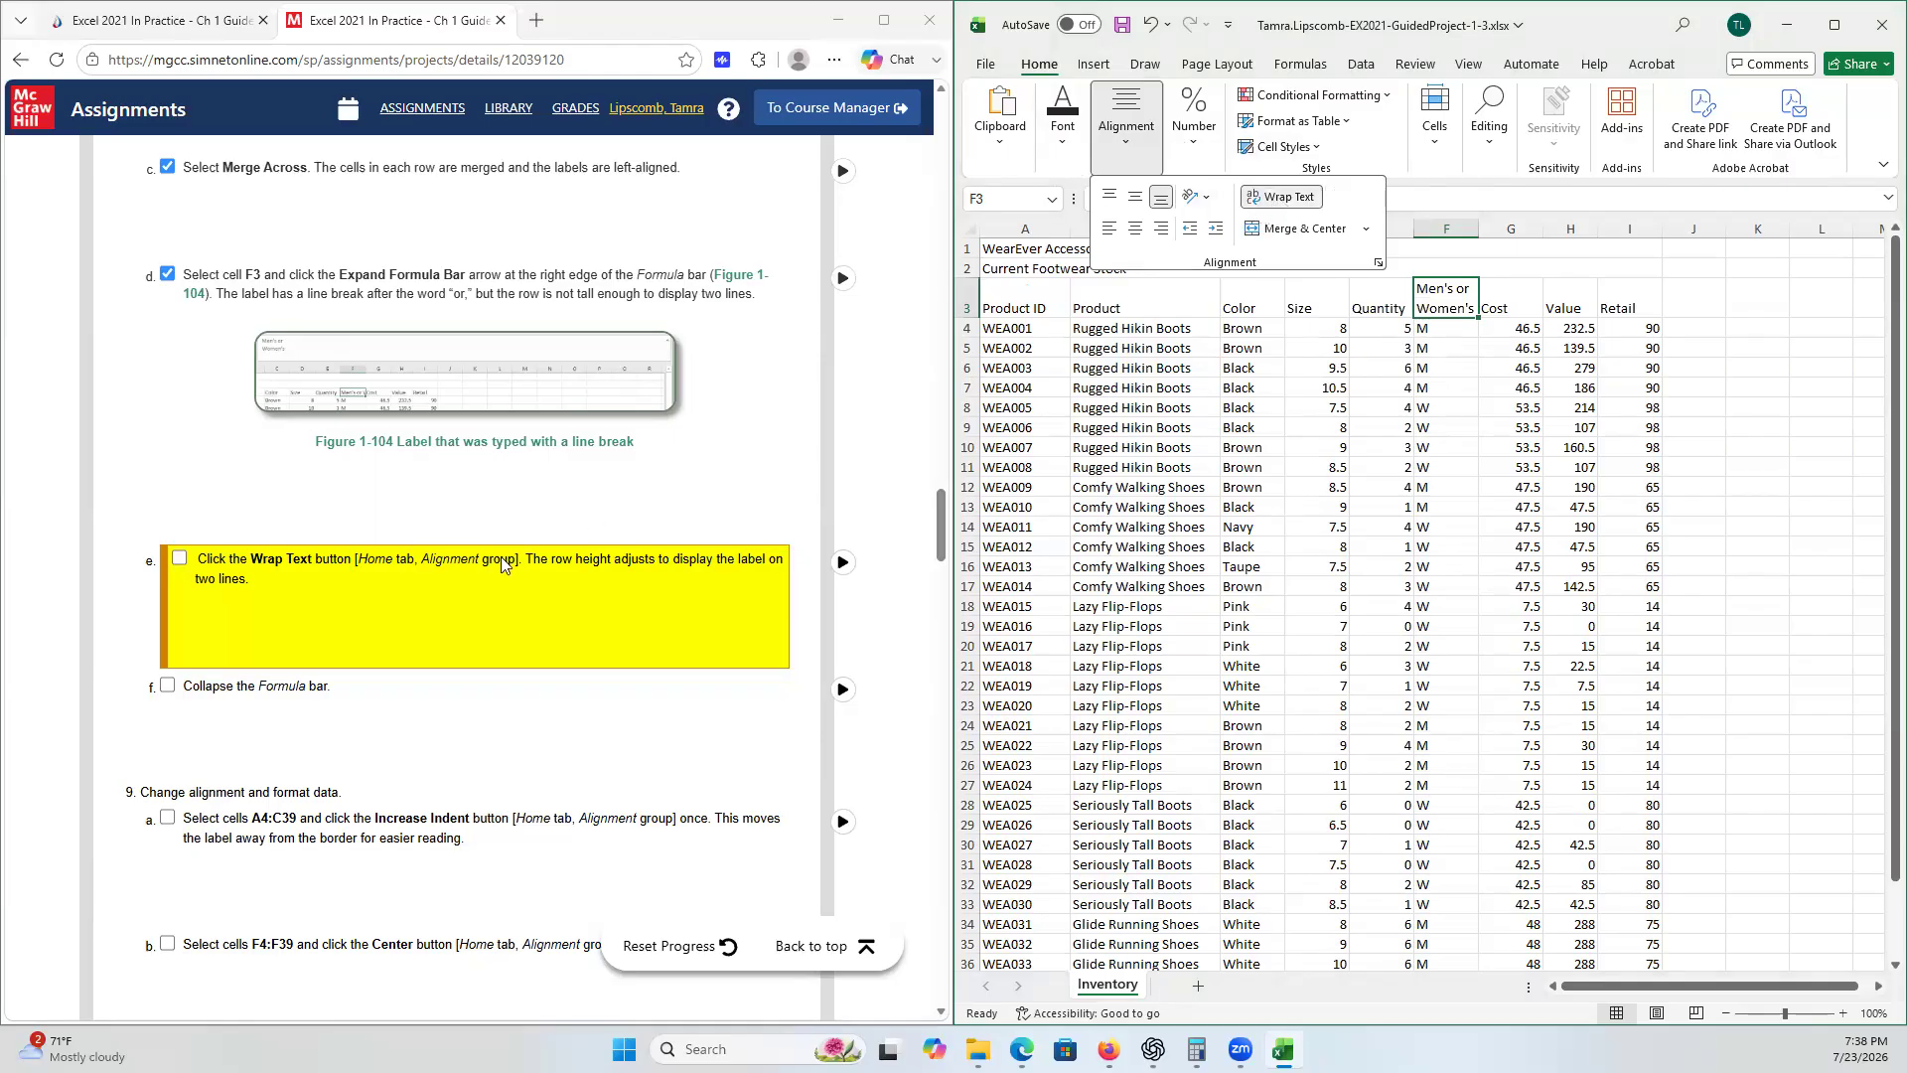
pyautogui.click(179, 558)
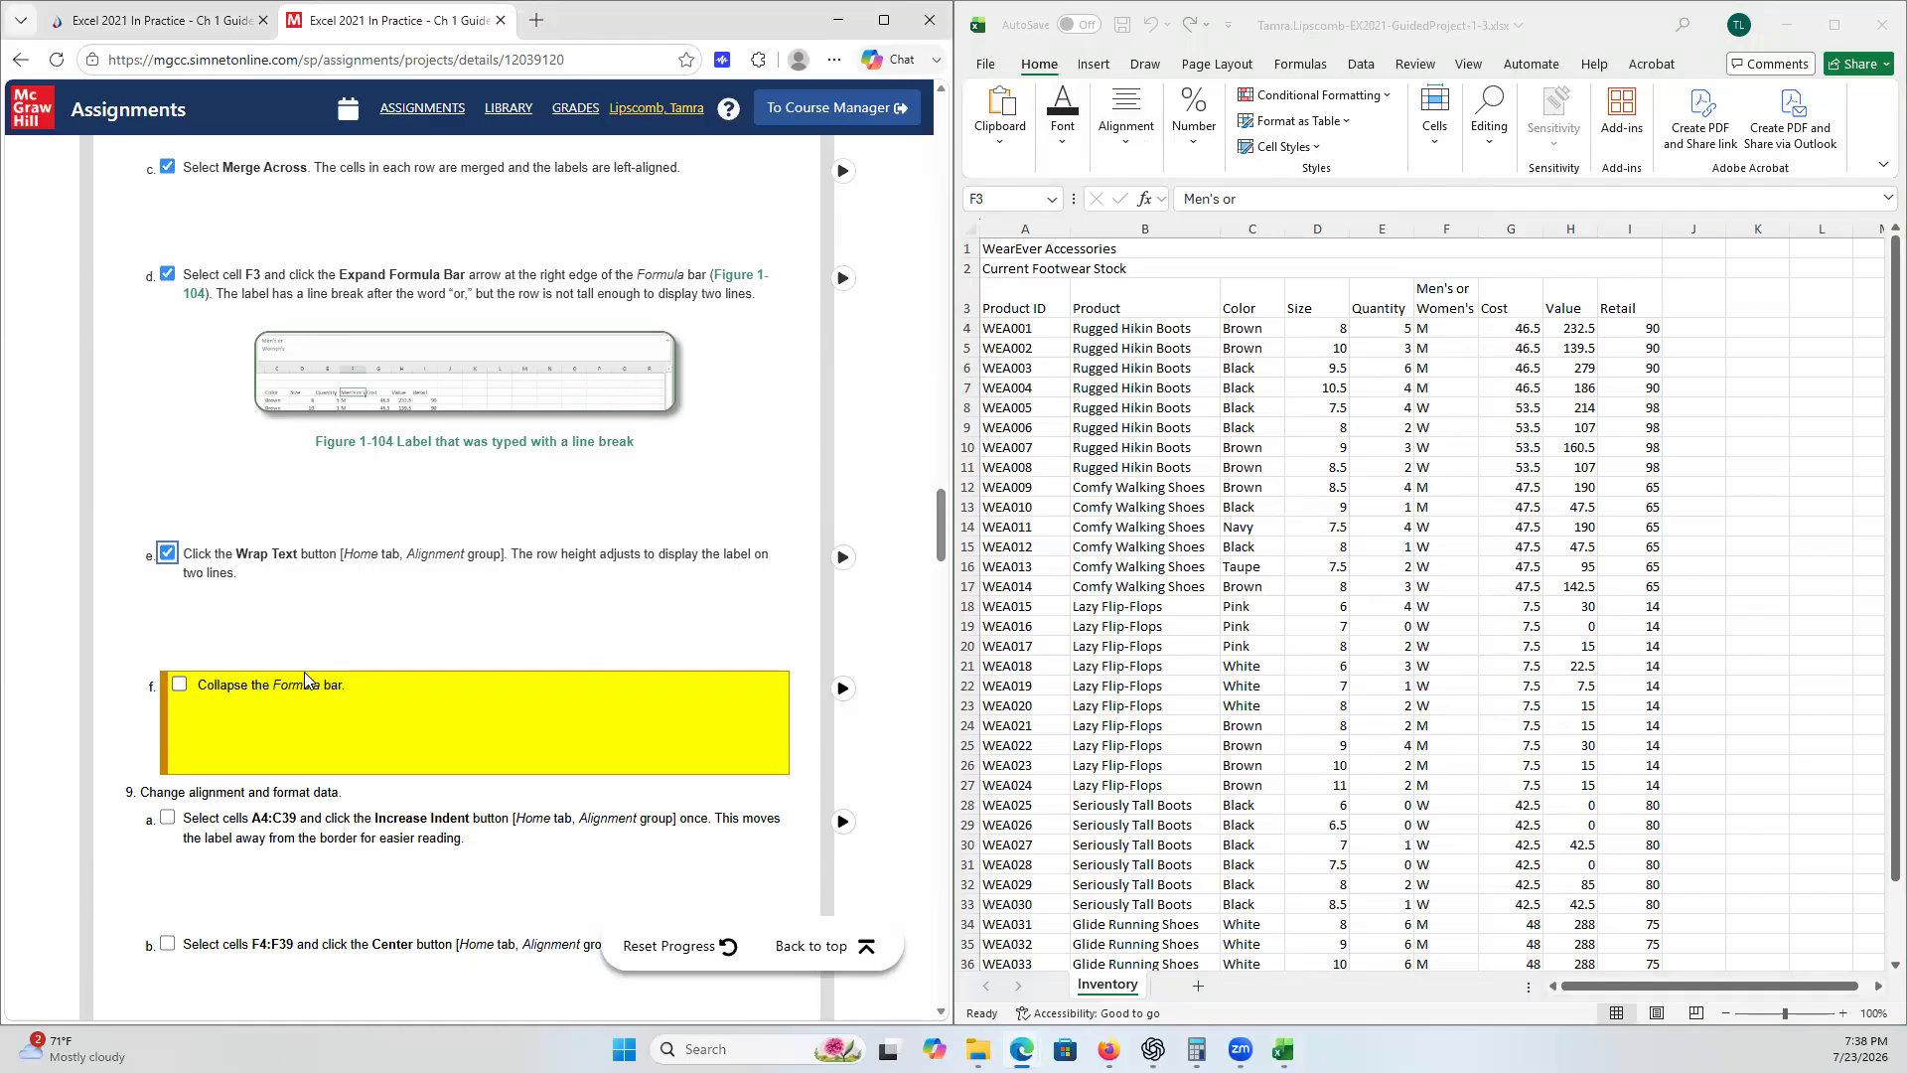
# - Try to collapse the formula bar, dismiss the Insert Function dialog, and tick checklist step 8f
pyautogui.click(1165, 207)
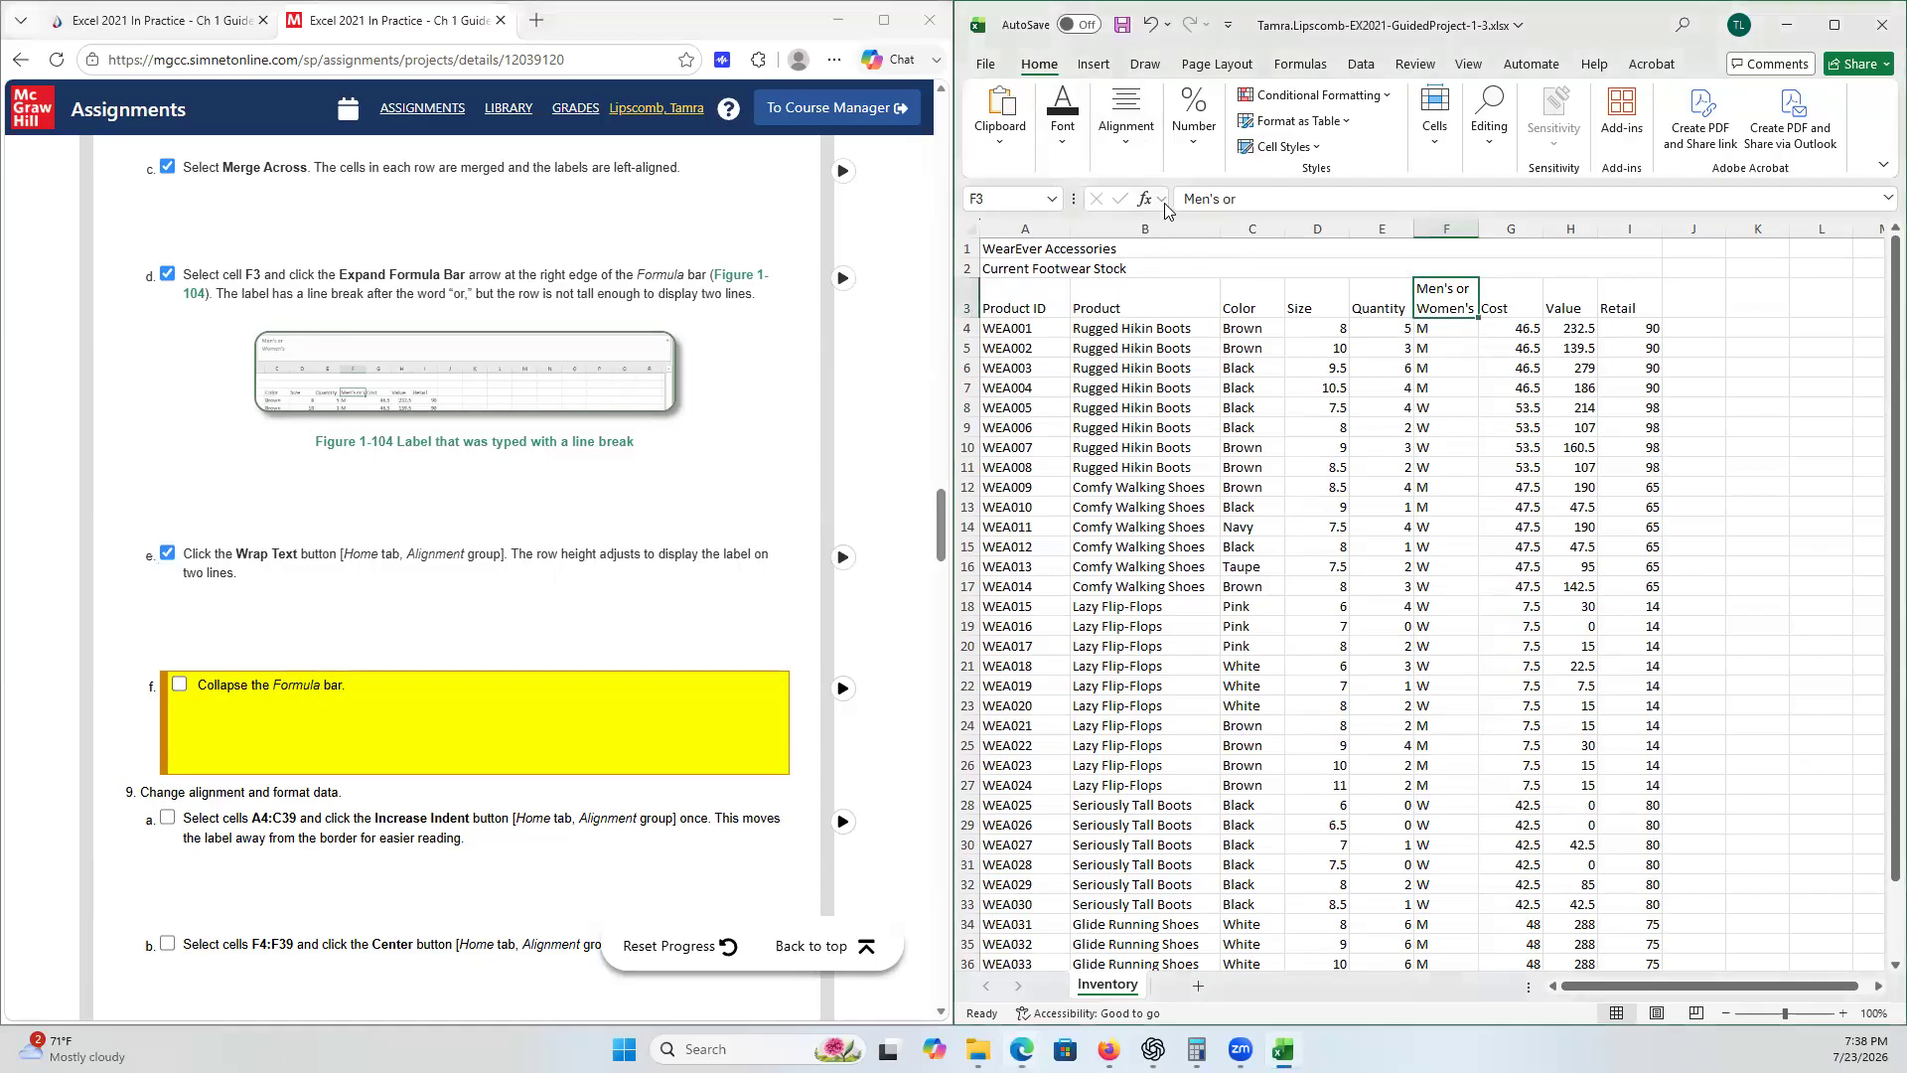
pyautogui.click(1165, 207)
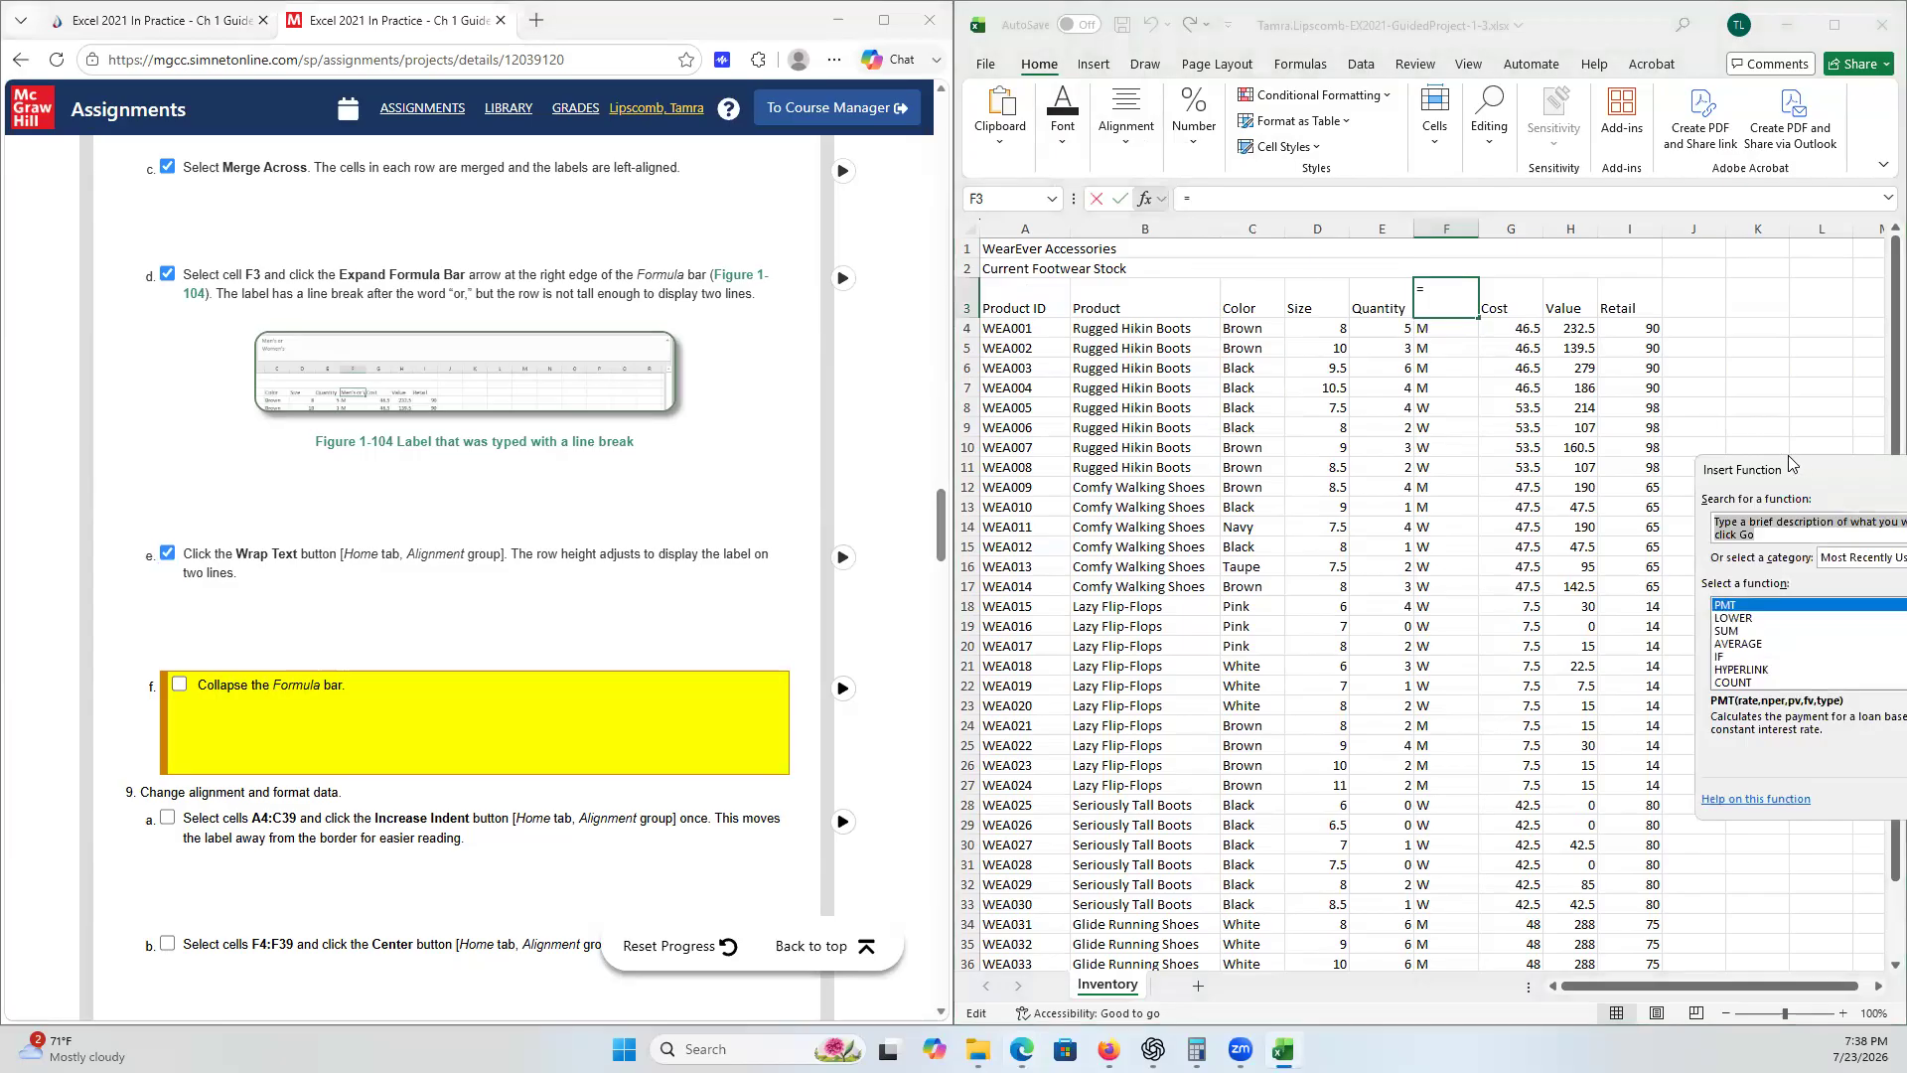
pyautogui.moveTo(1788, 455); pyautogui.dragTo(1377, 391)
pyautogui.press('Escape')
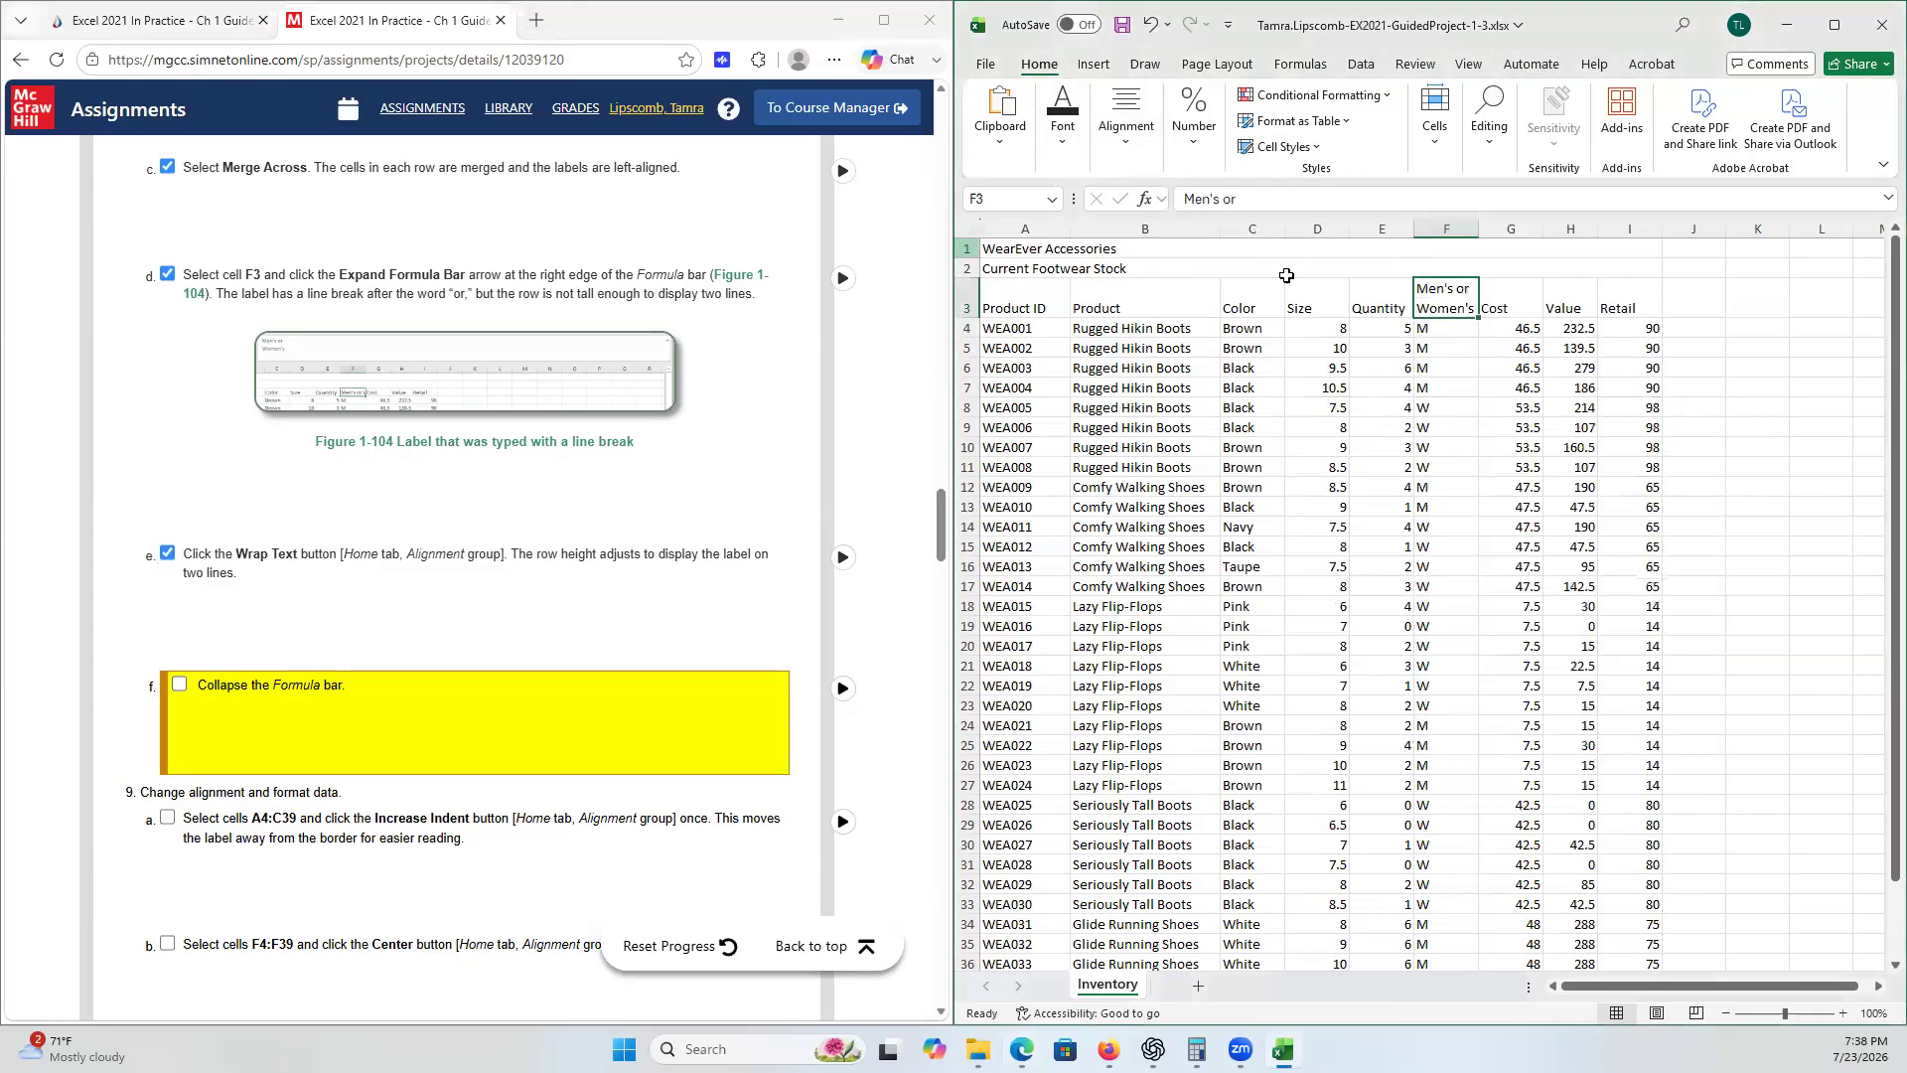
pyautogui.click(180, 683)
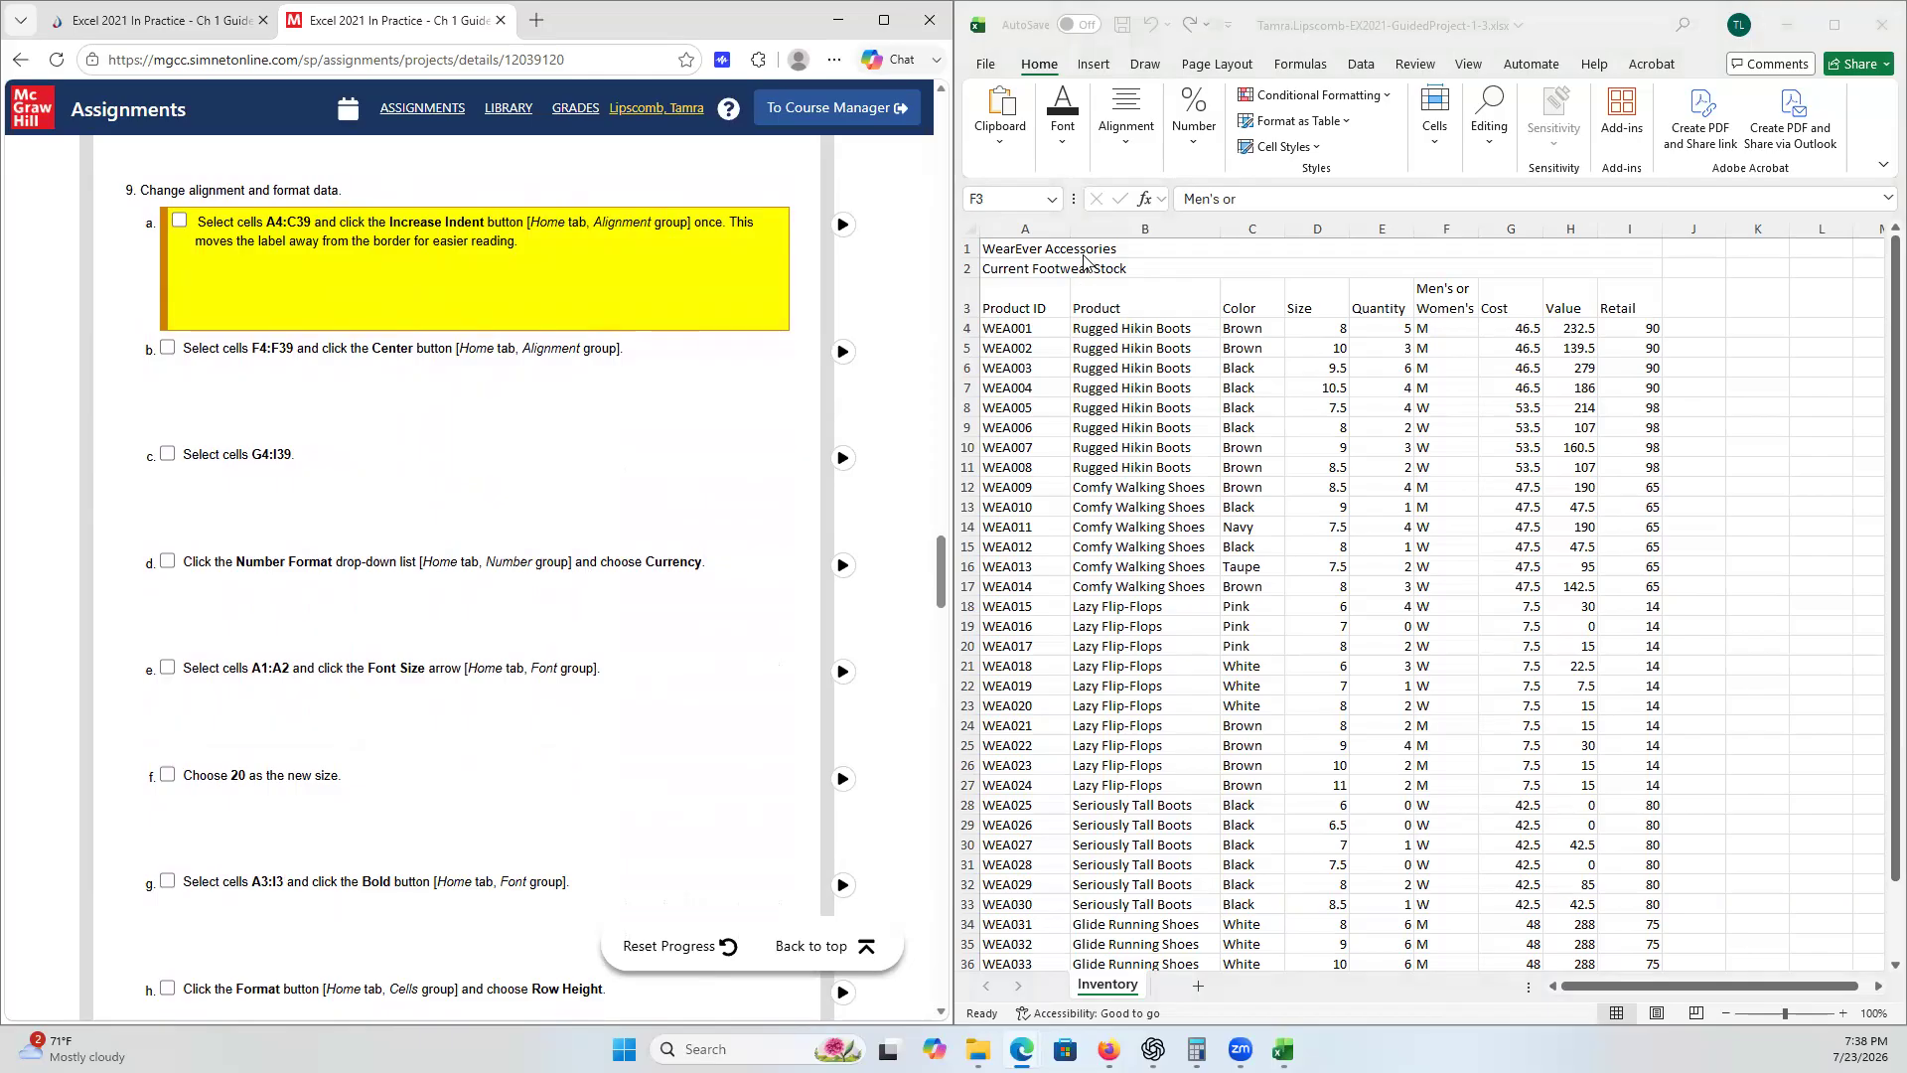
# - Select cells A4:C39, increase their indent once, and tick checklist step 9a
pyautogui.click(1017, 327)
pyautogui.click(1016, 328)
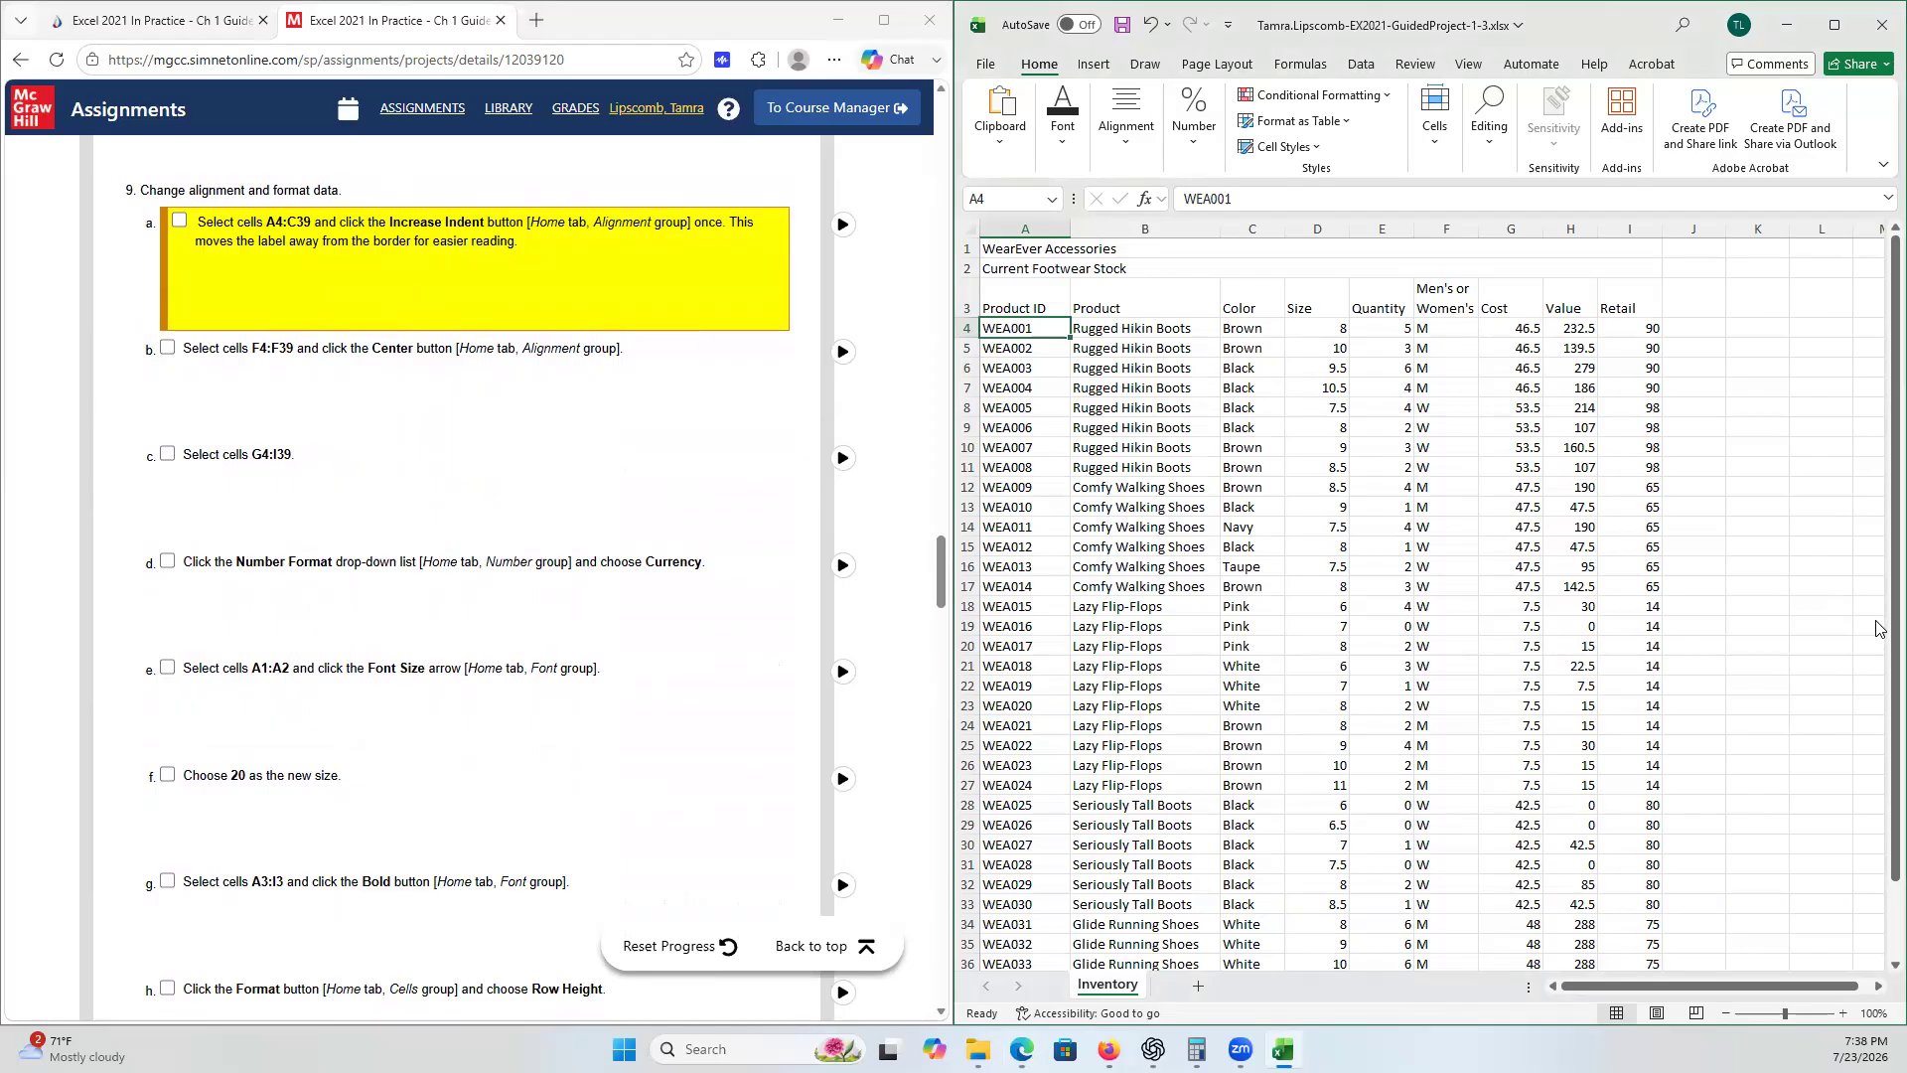
pyautogui.moveTo(1894, 622); pyautogui.dragTo(1895, 628)
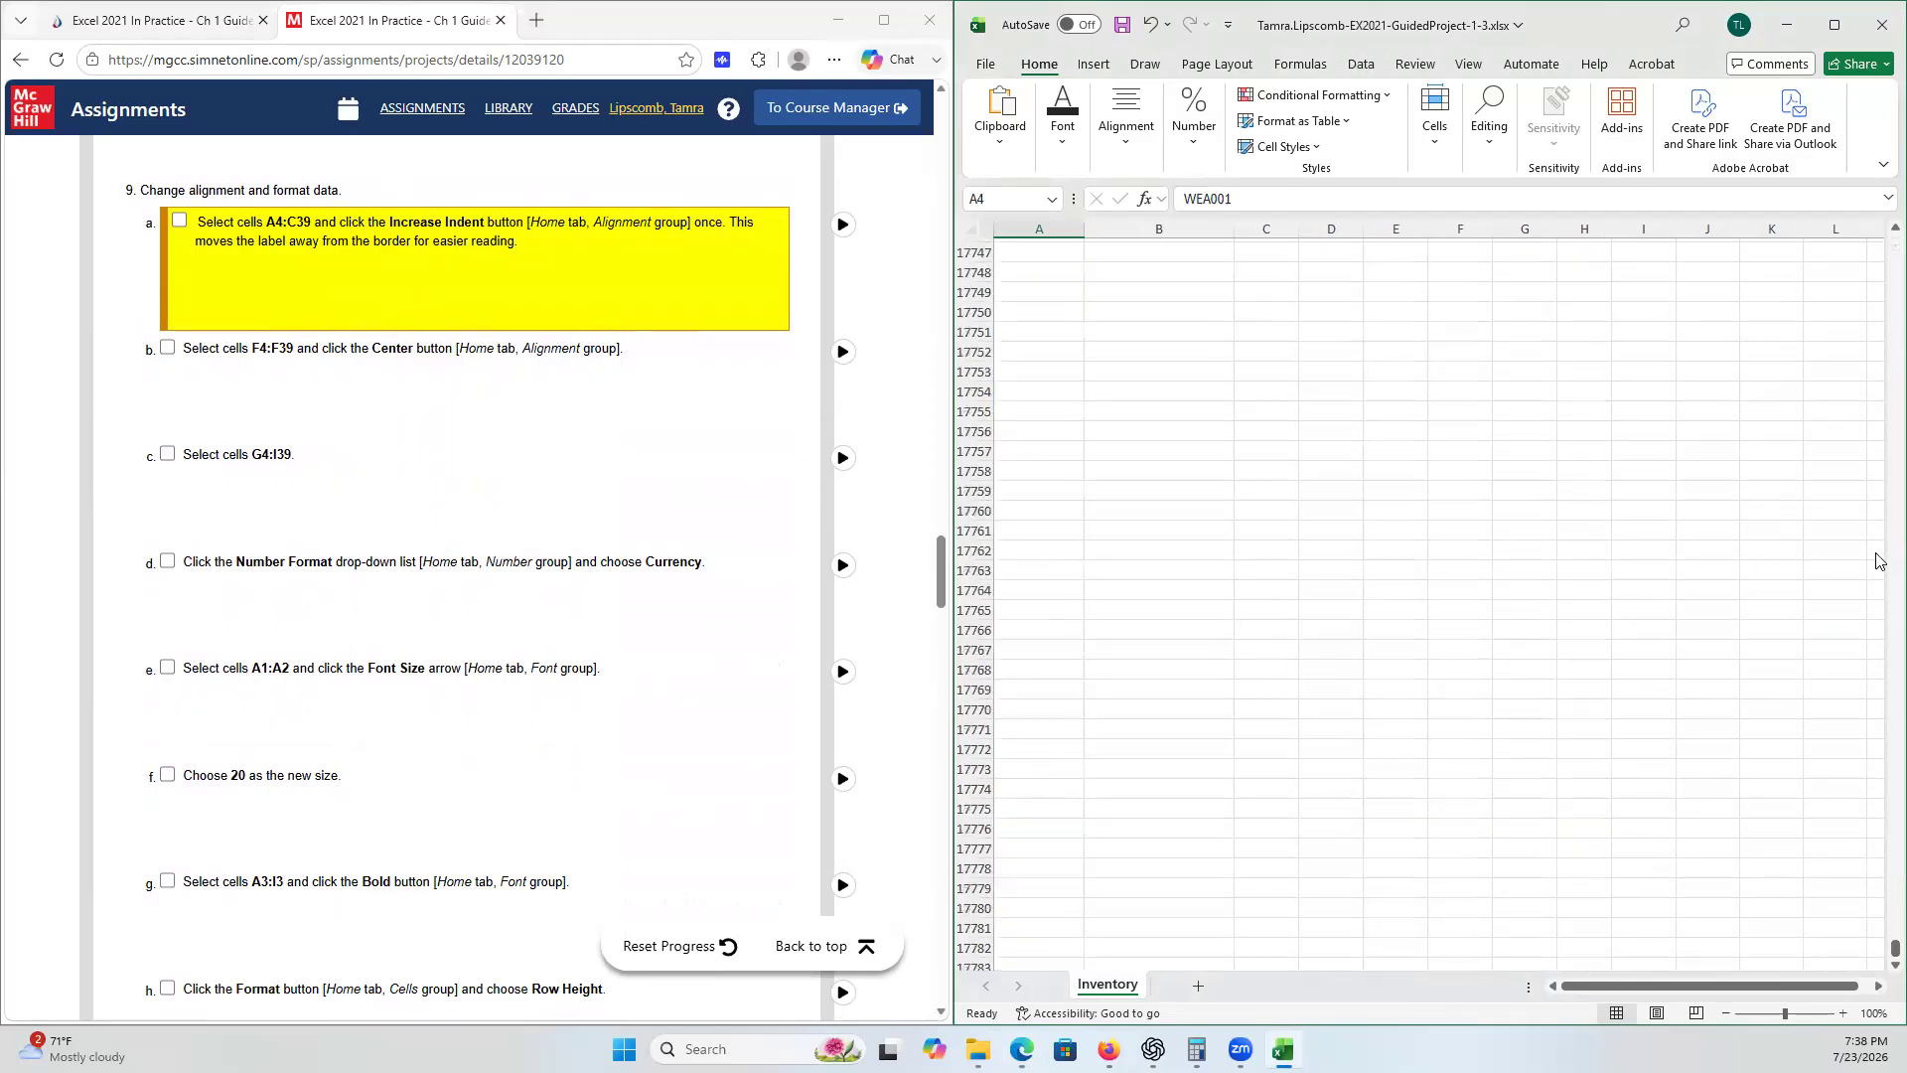
pyautogui.moveTo(1894, 949); pyautogui.dragTo(1894, 943)
pyautogui.moveTo(1895, 816); pyautogui.dragTo(1894, 256)
pyautogui.scroll(20, 1192, 417)
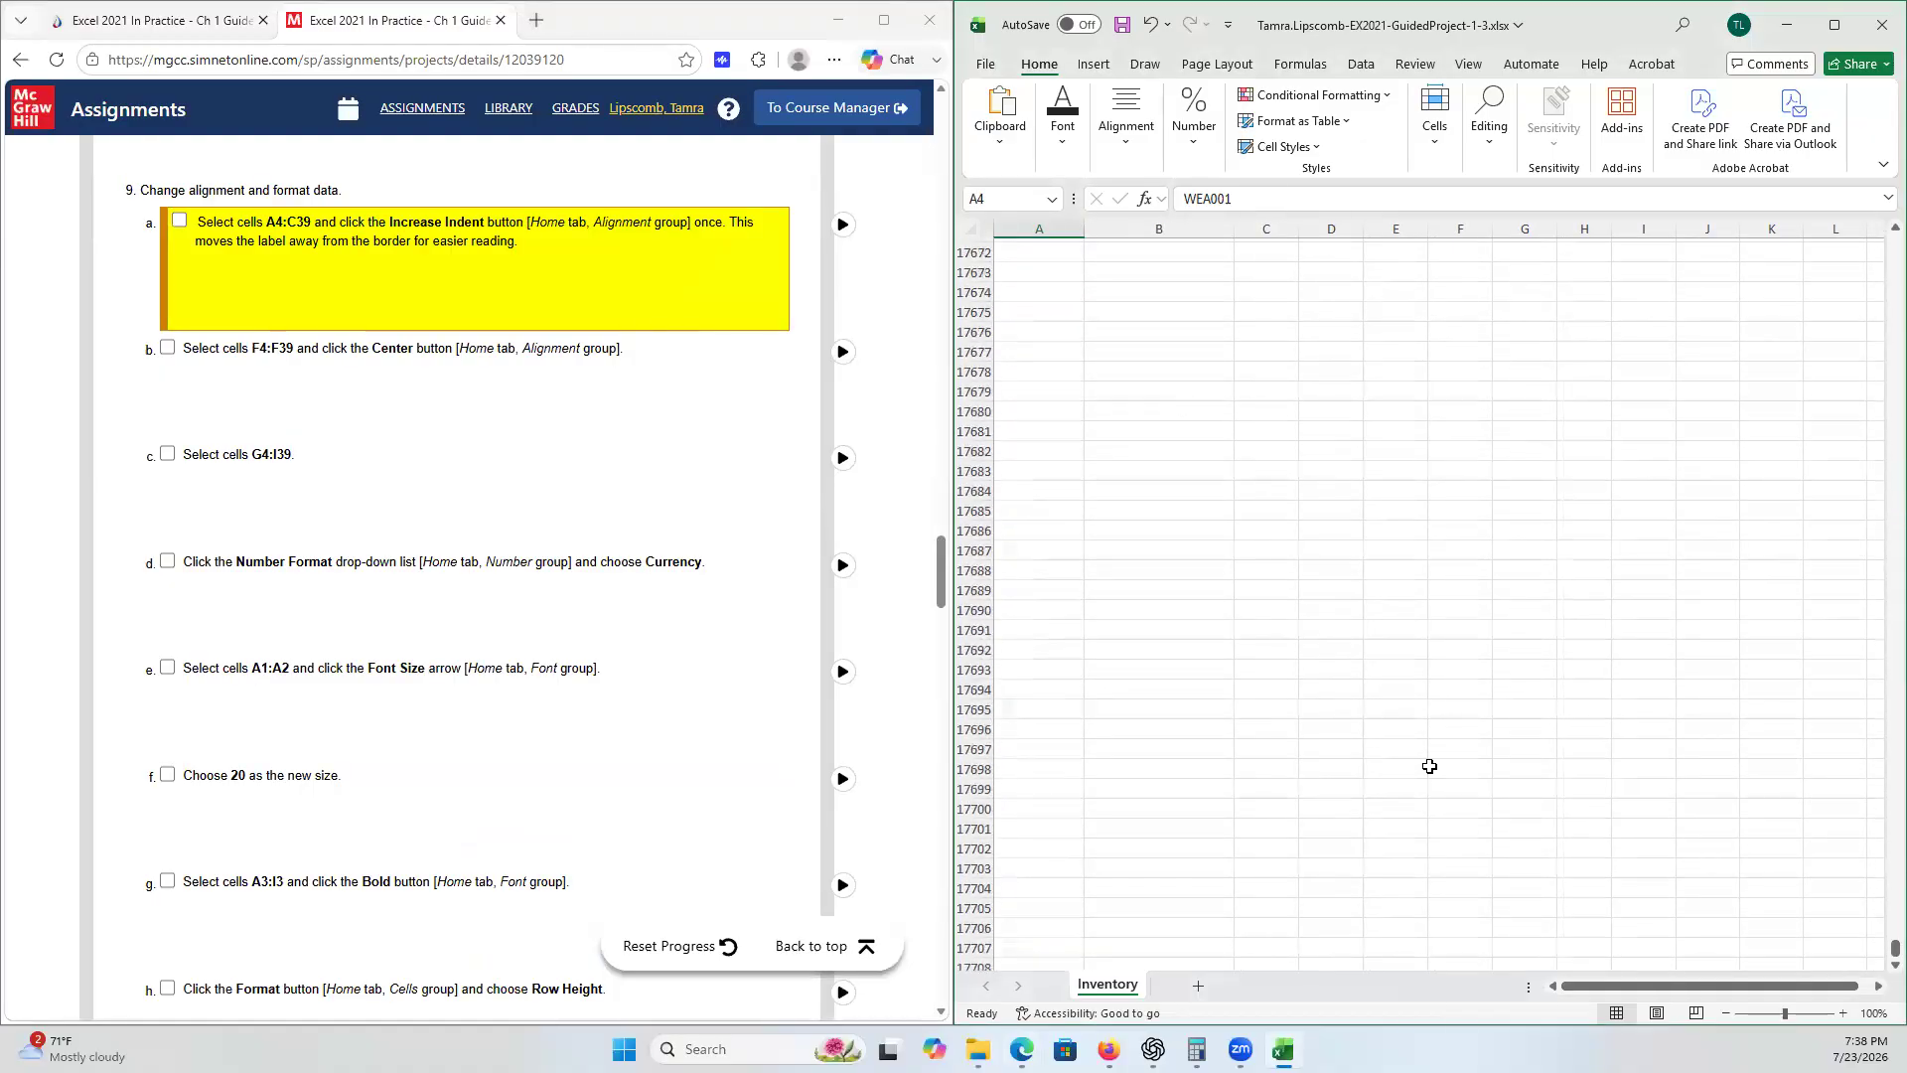
pyautogui.scroll(18, 1211, 436)
pyautogui.hotkey('ctrl', 'BackSpace')
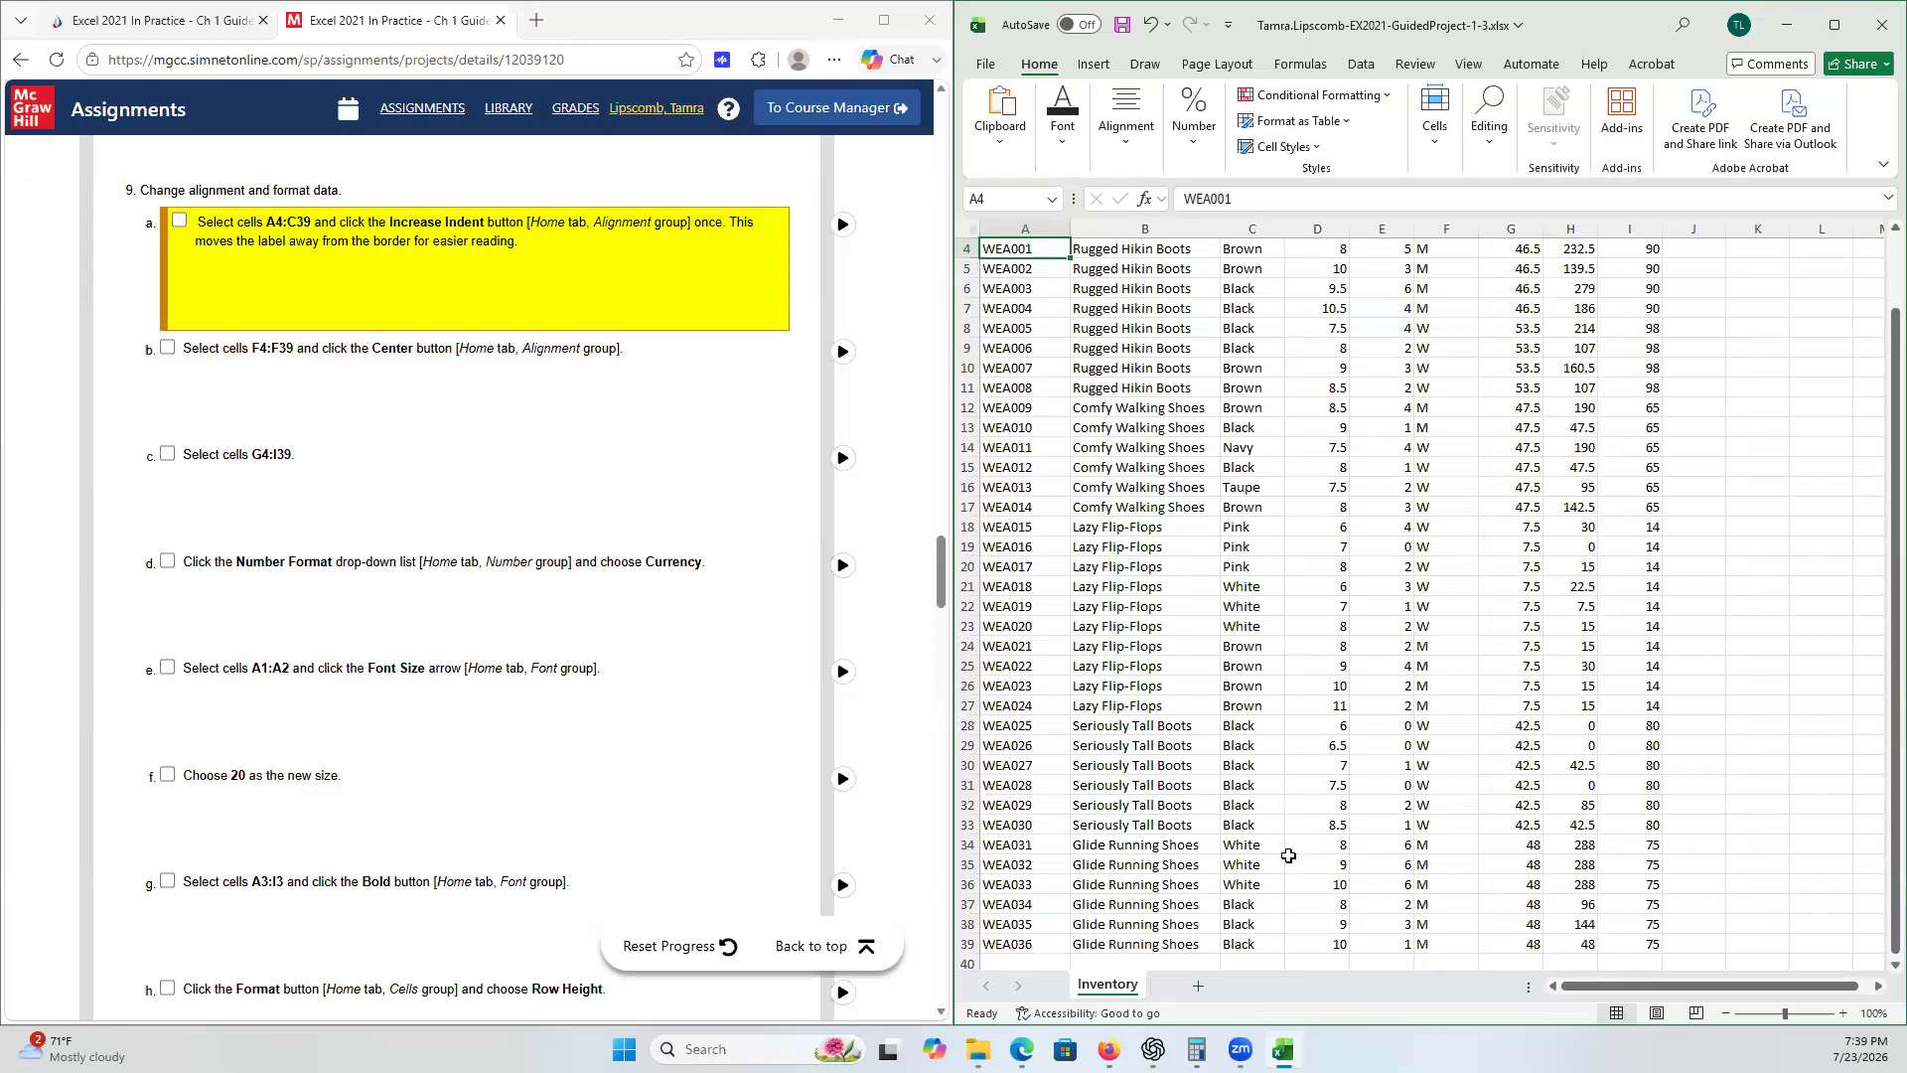
pyautogui.keyDown('shift'); pyautogui.click(1264, 941); pyautogui.keyUp('shift')
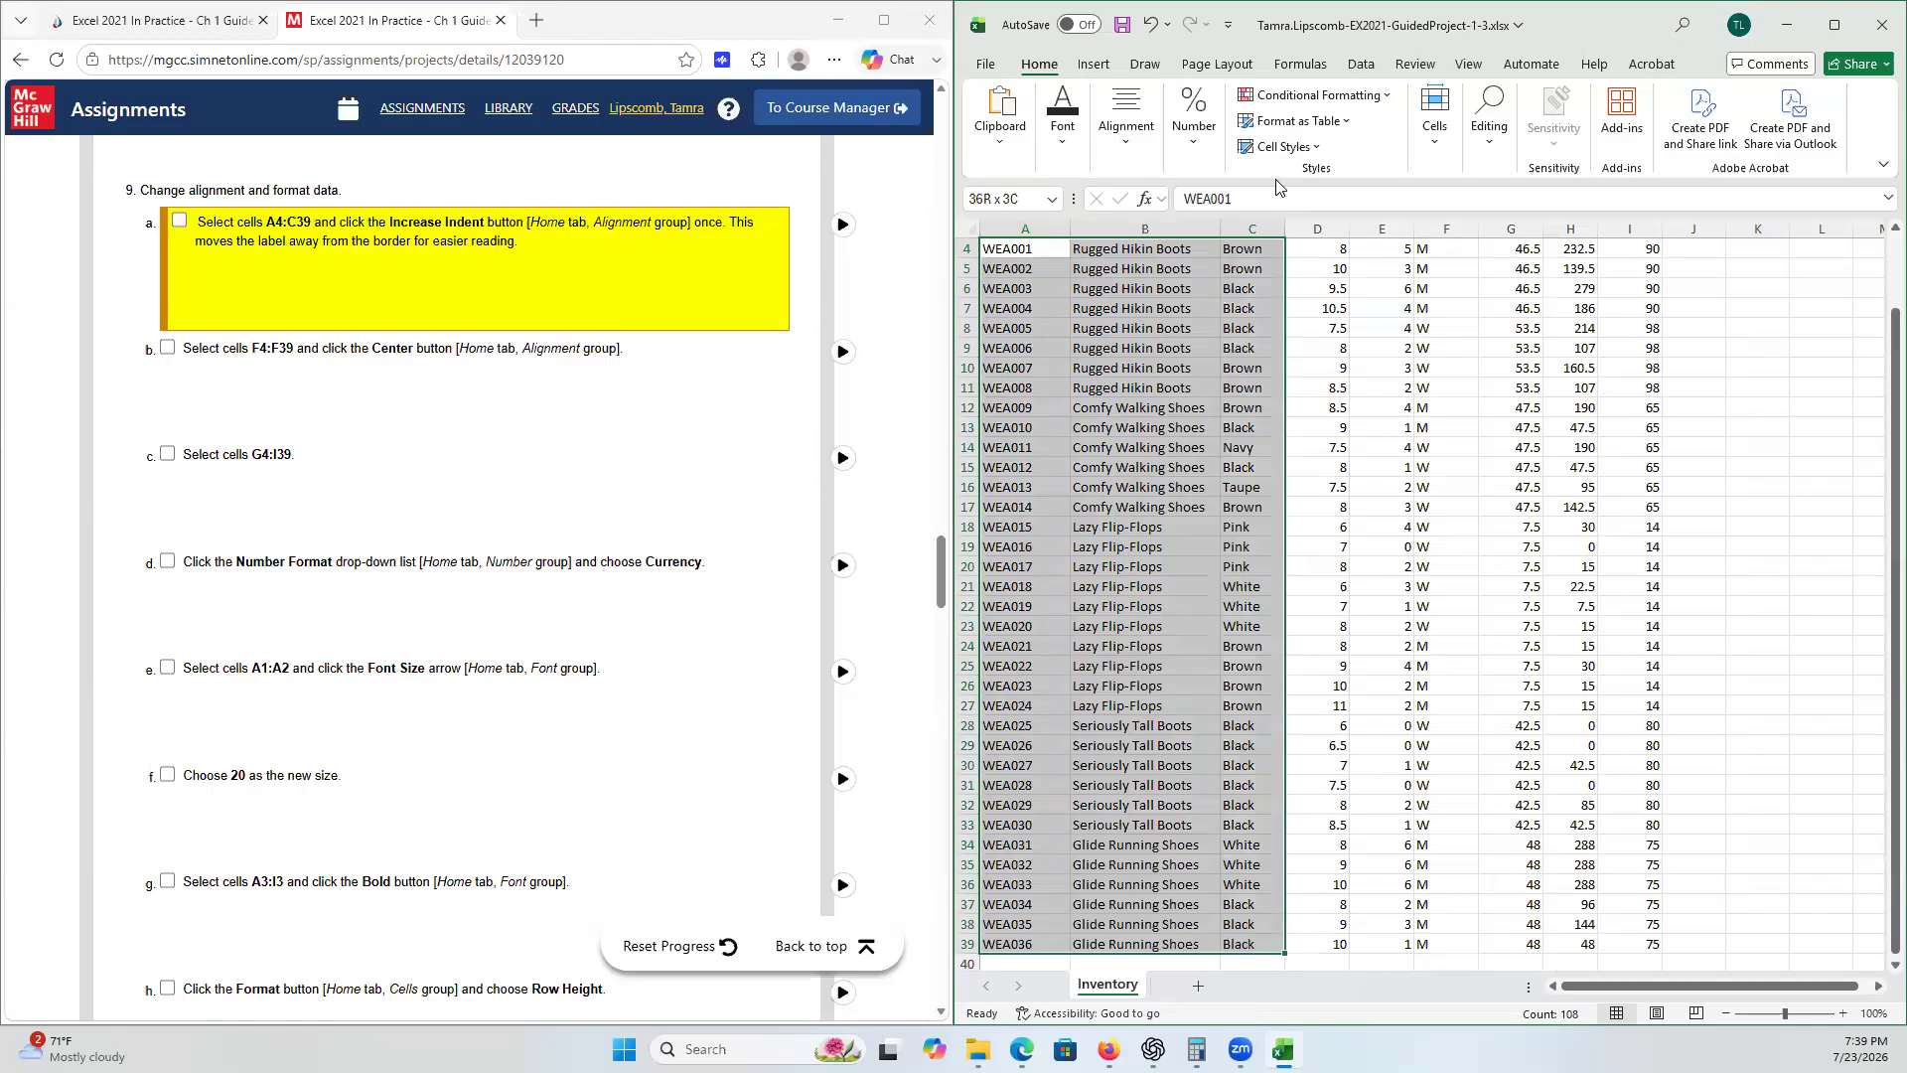
pyautogui.click(1145, 146)
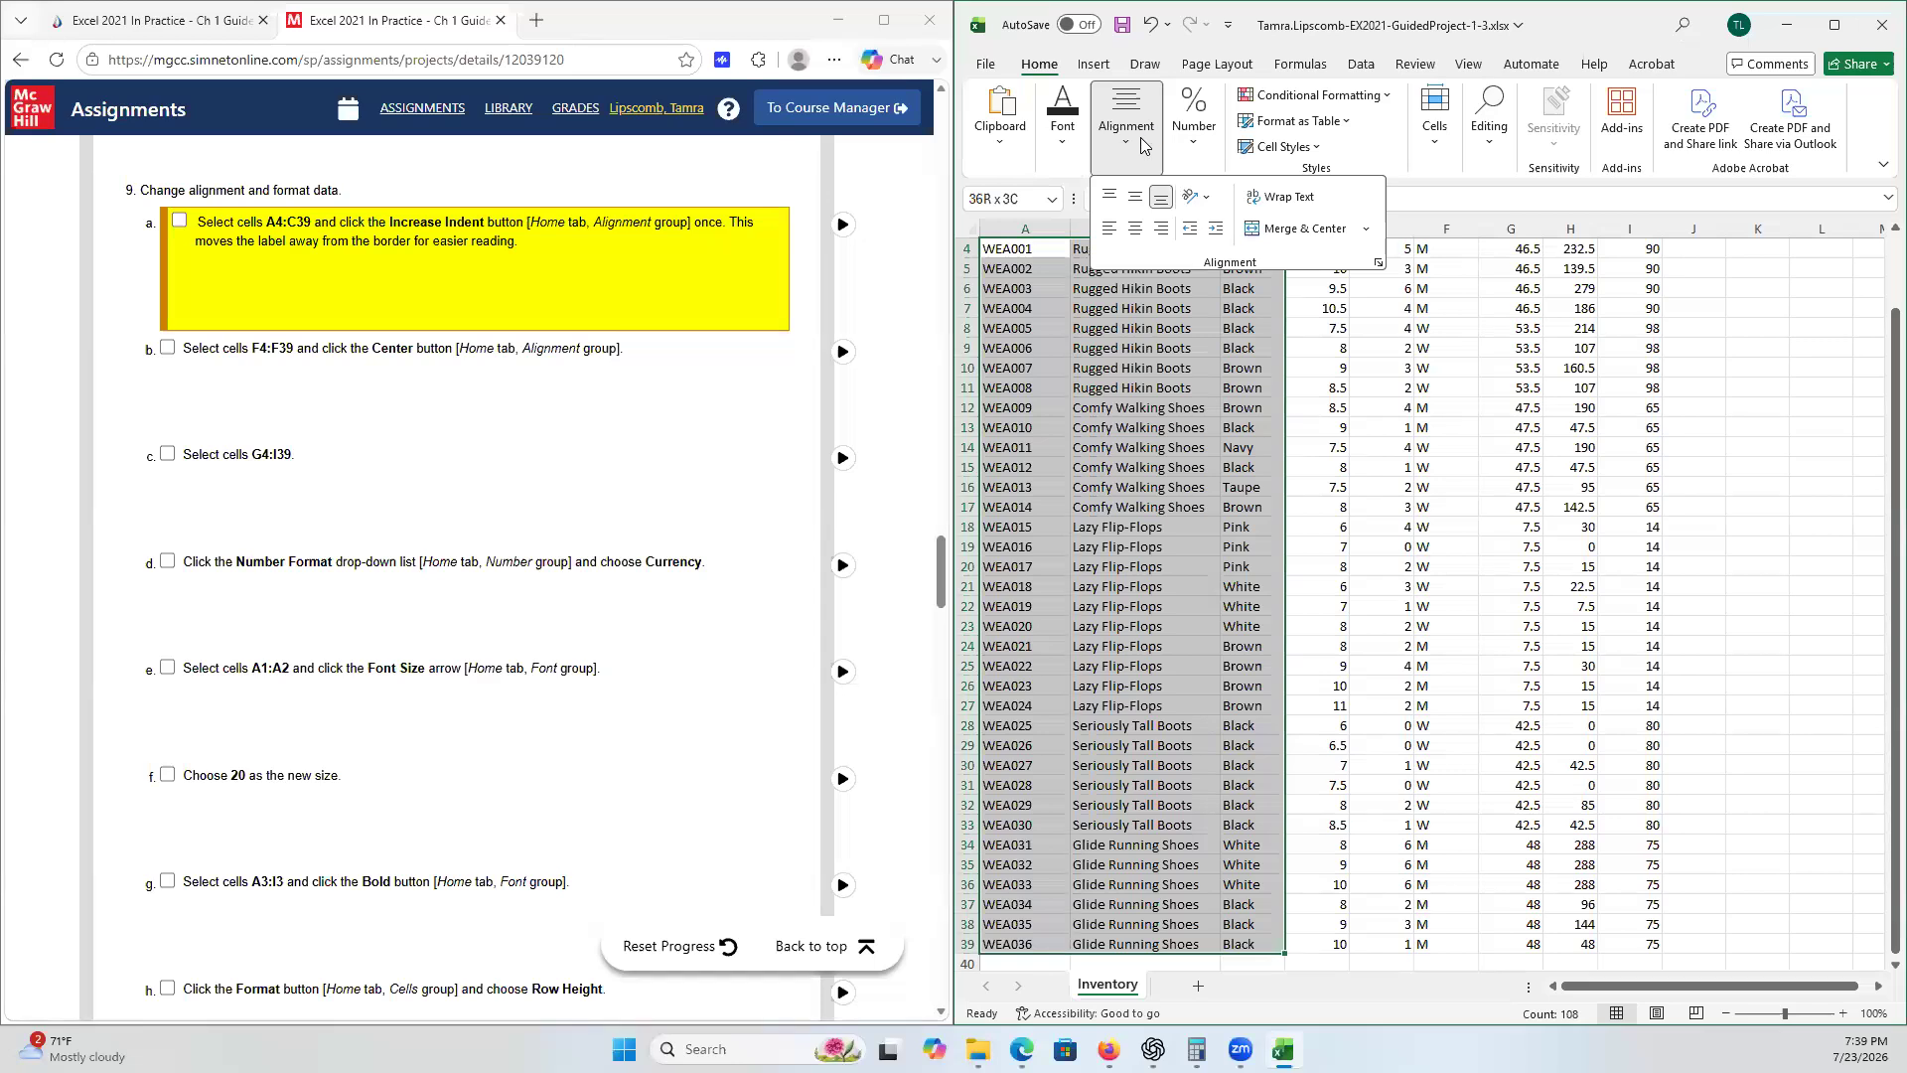
pyautogui.click(1227, 232)
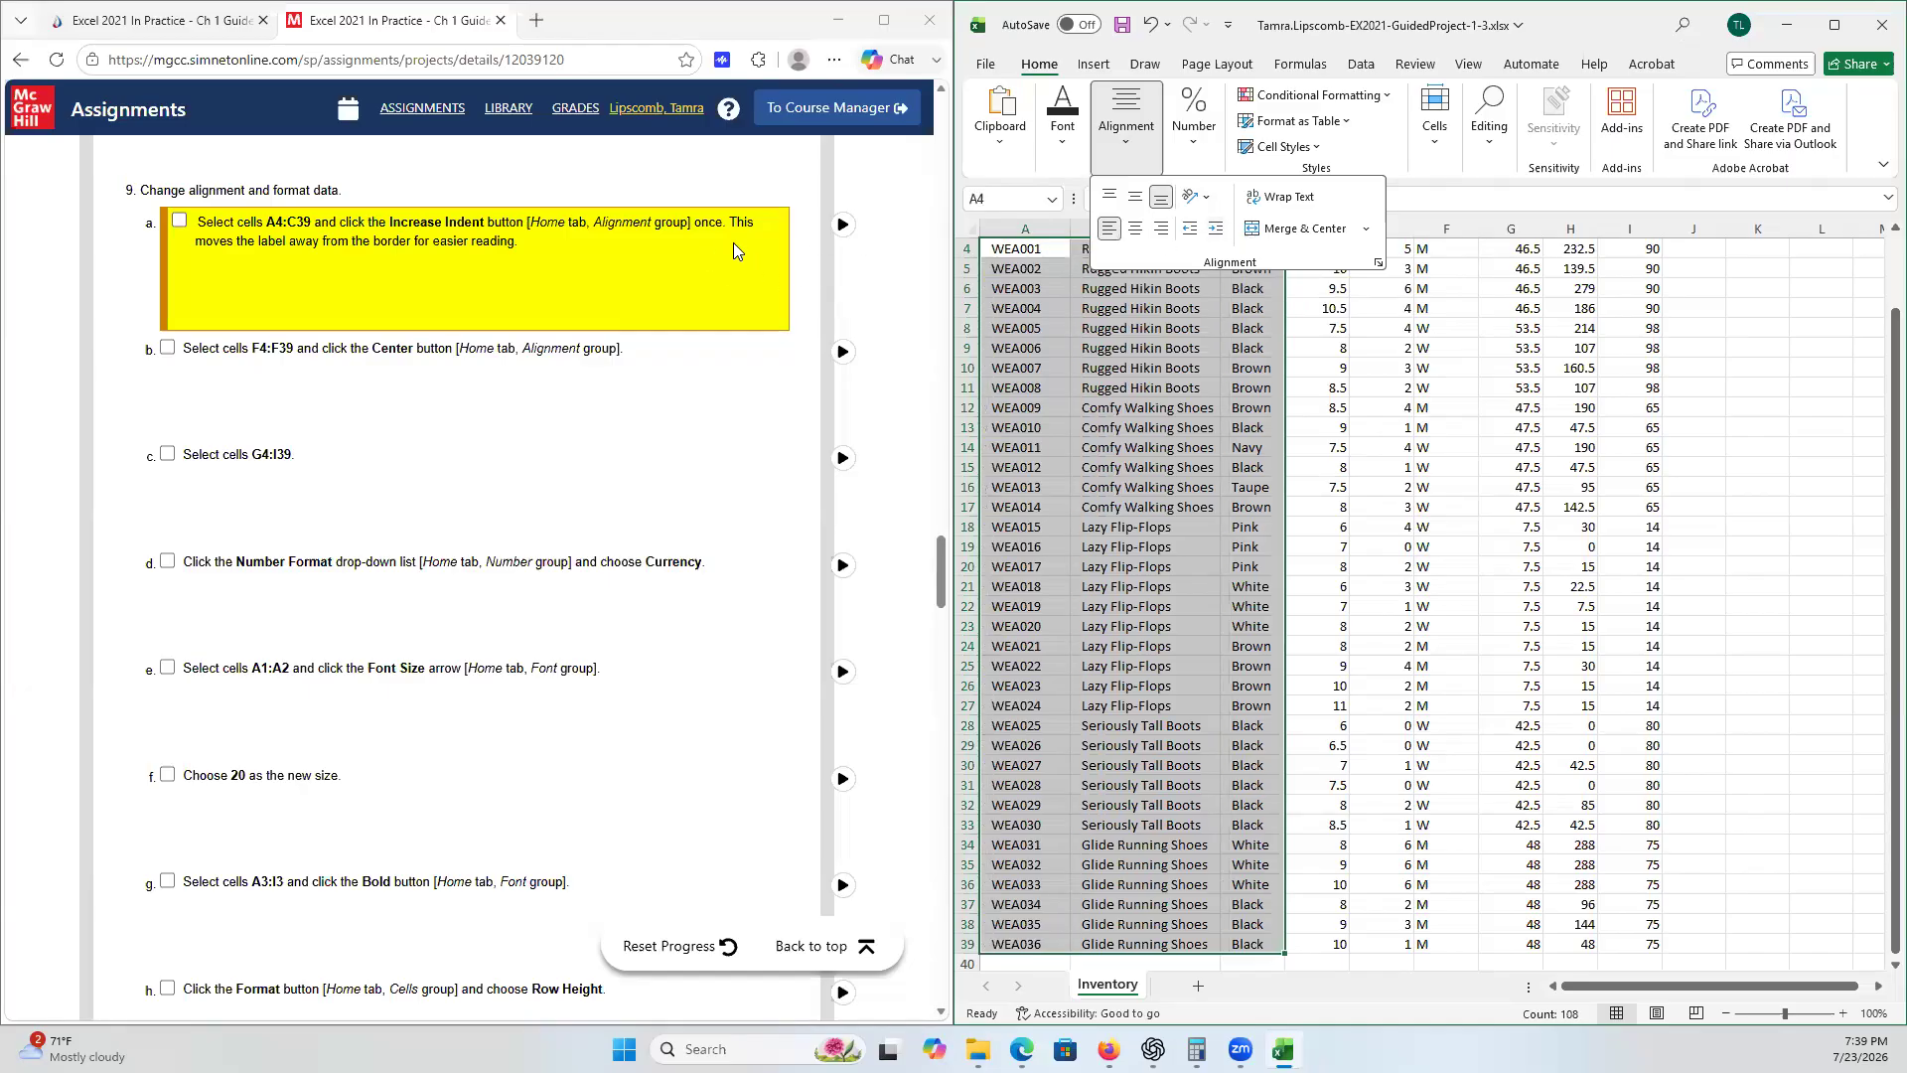
pyautogui.click(181, 225)
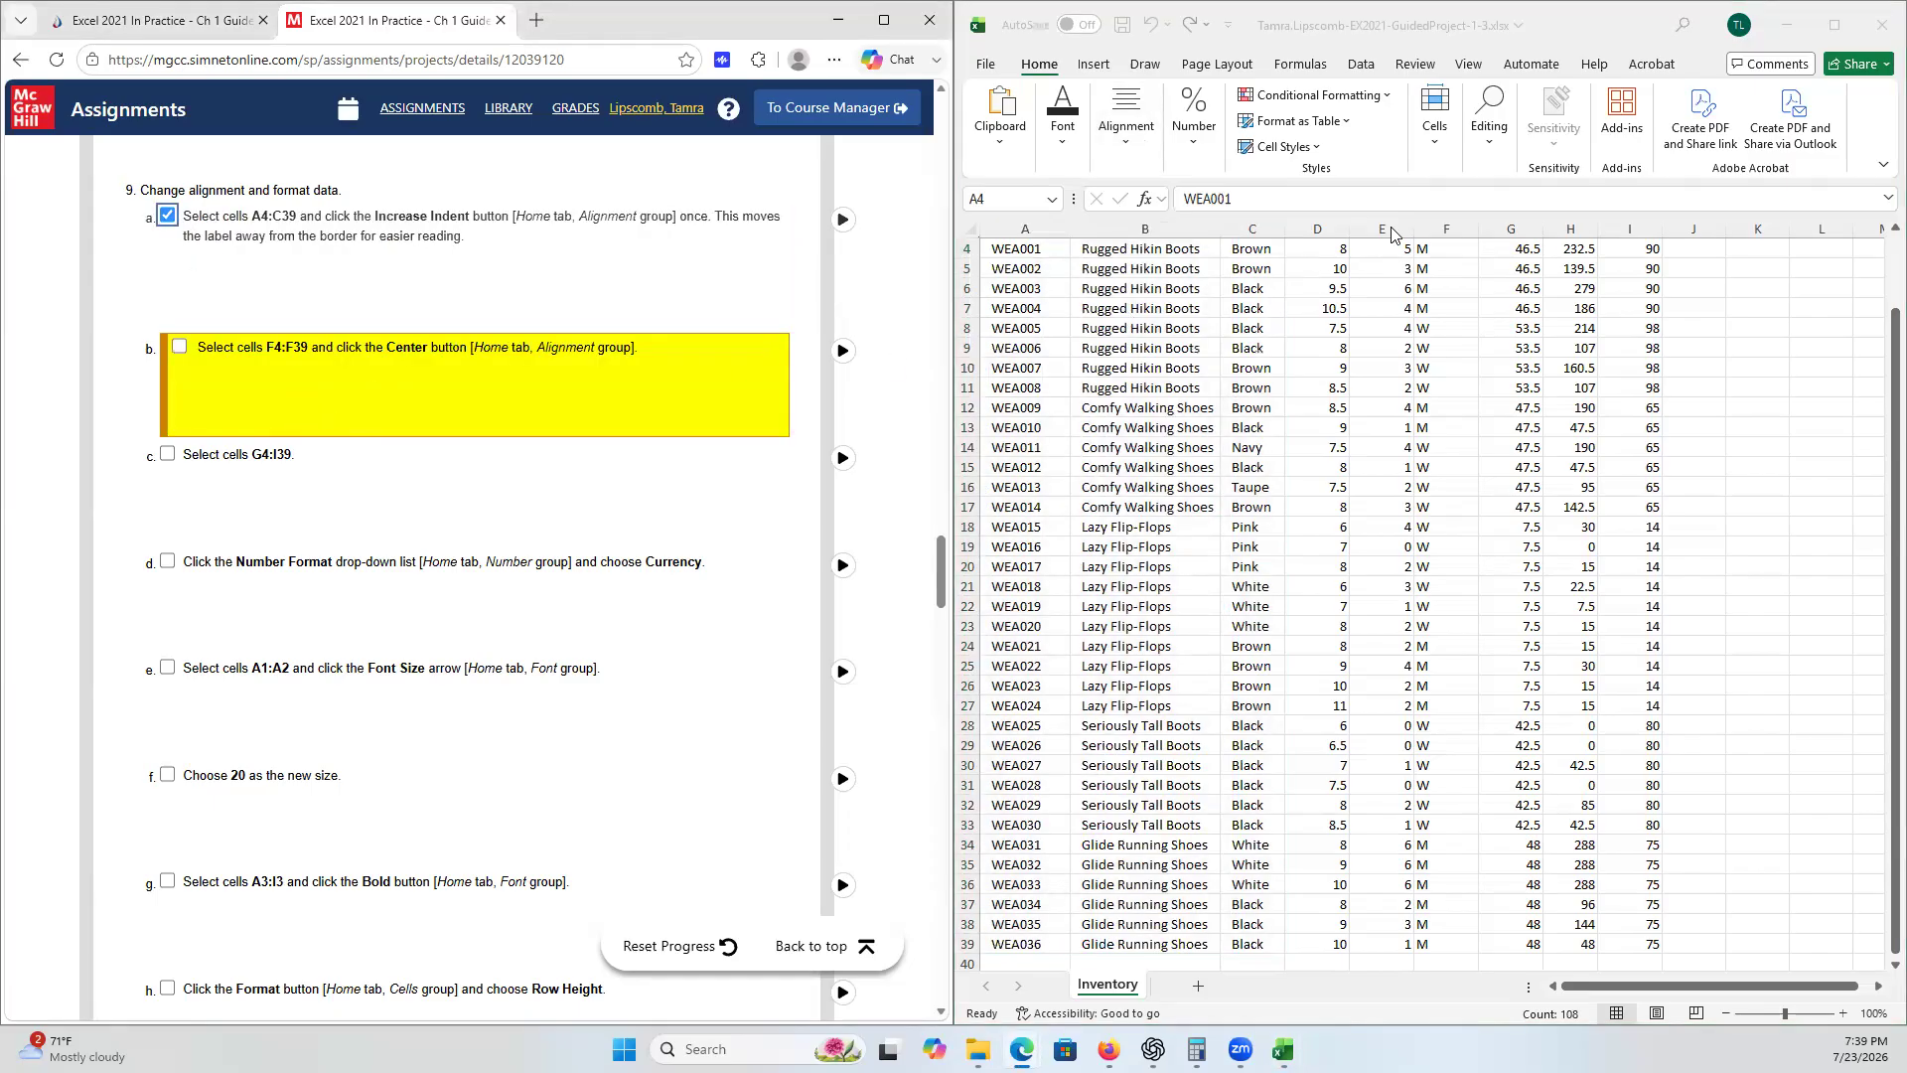
# - Center the contents of cells F4:F39 and tick checklist step 9b
pyautogui.click(1461, 251)
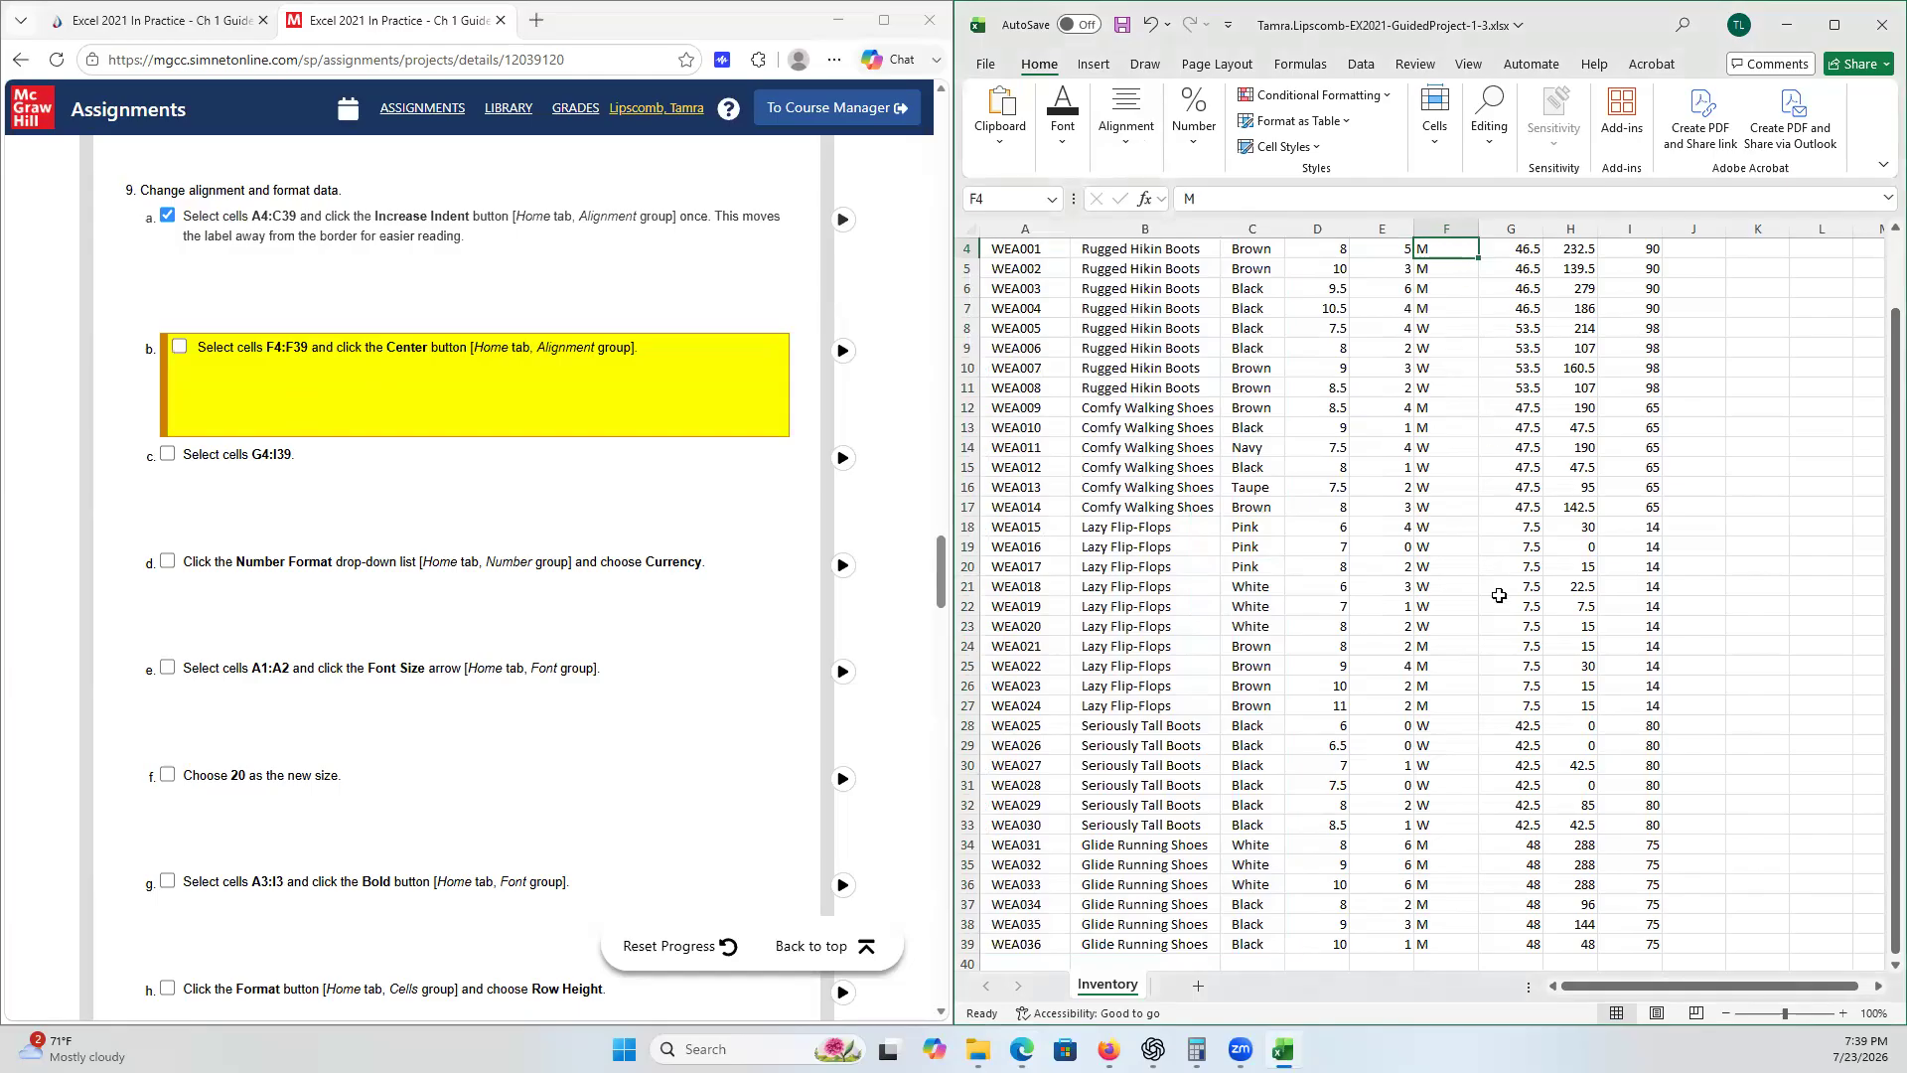
pyautogui.keyDown('shift'); pyautogui.click(1438, 945); pyautogui.keyUp('shift')
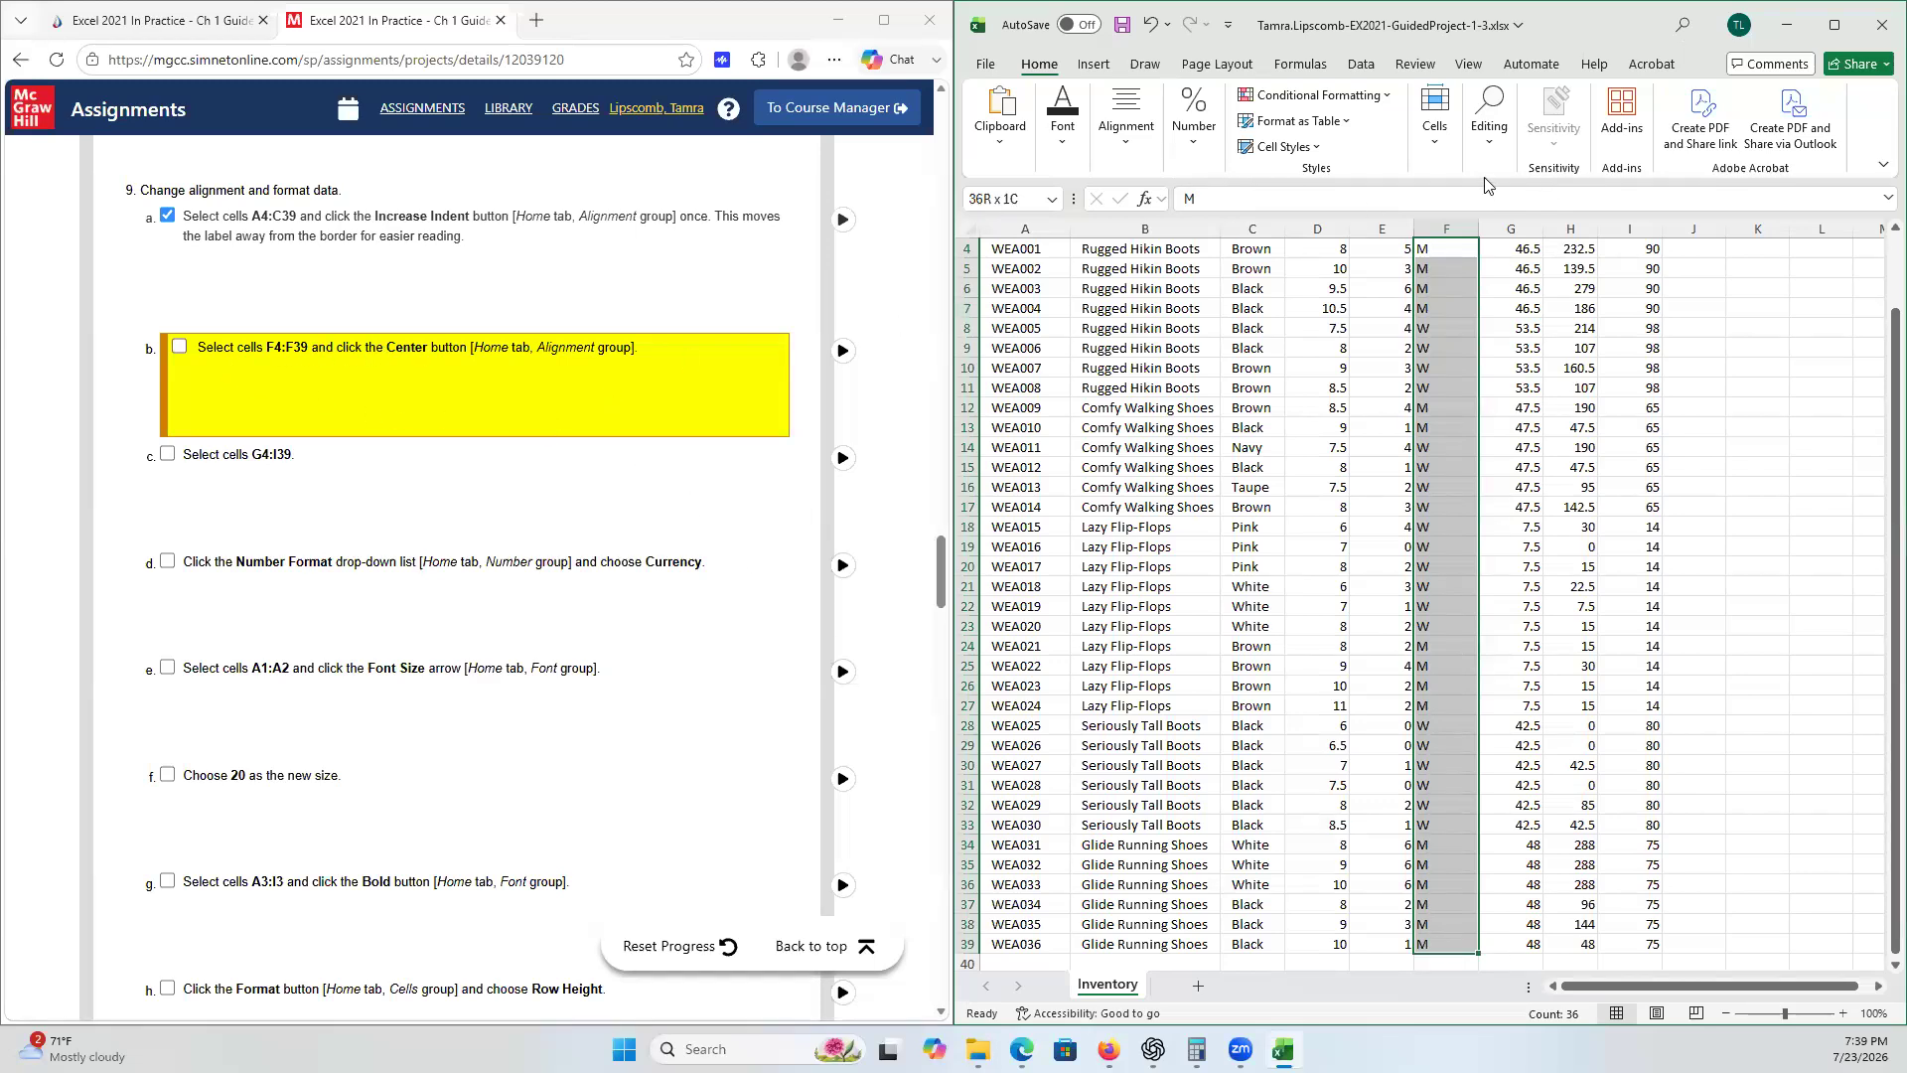
pyautogui.click(1125, 149)
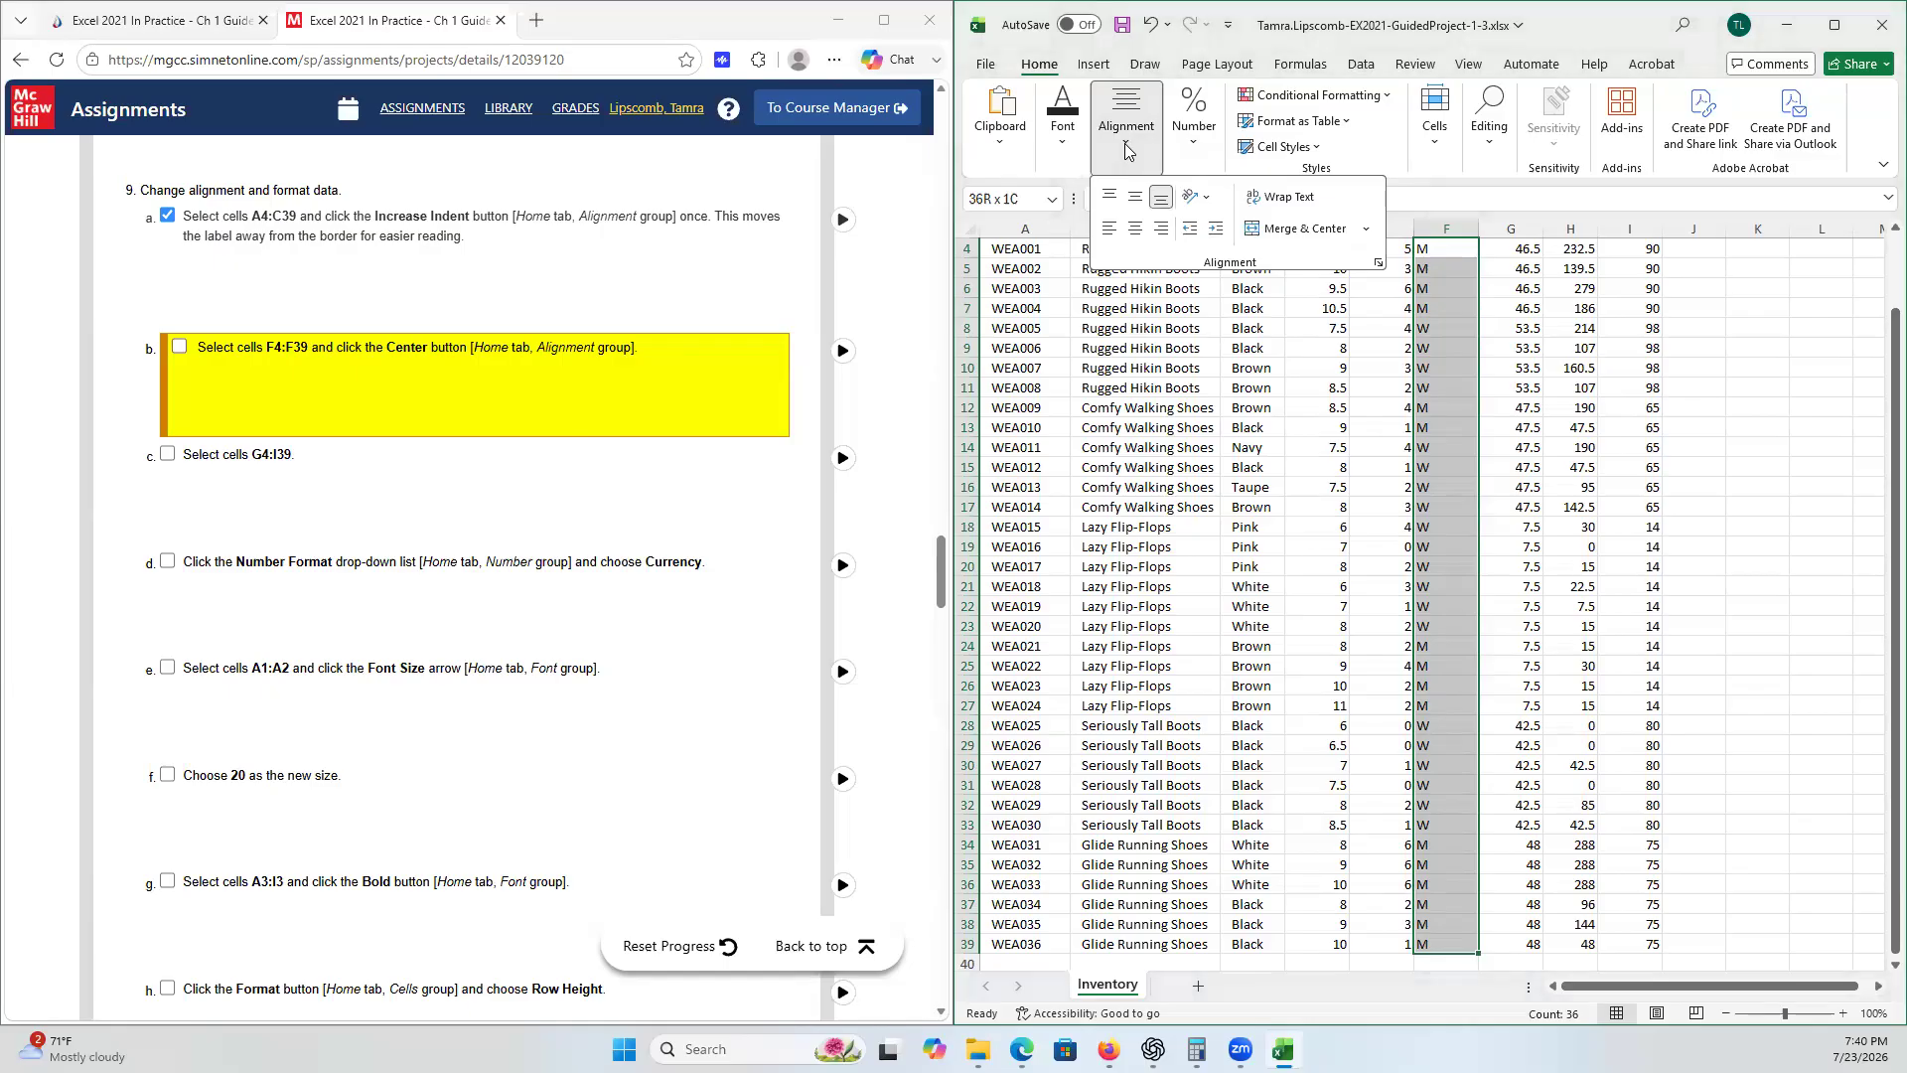
pyautogui.click(1145, 231)
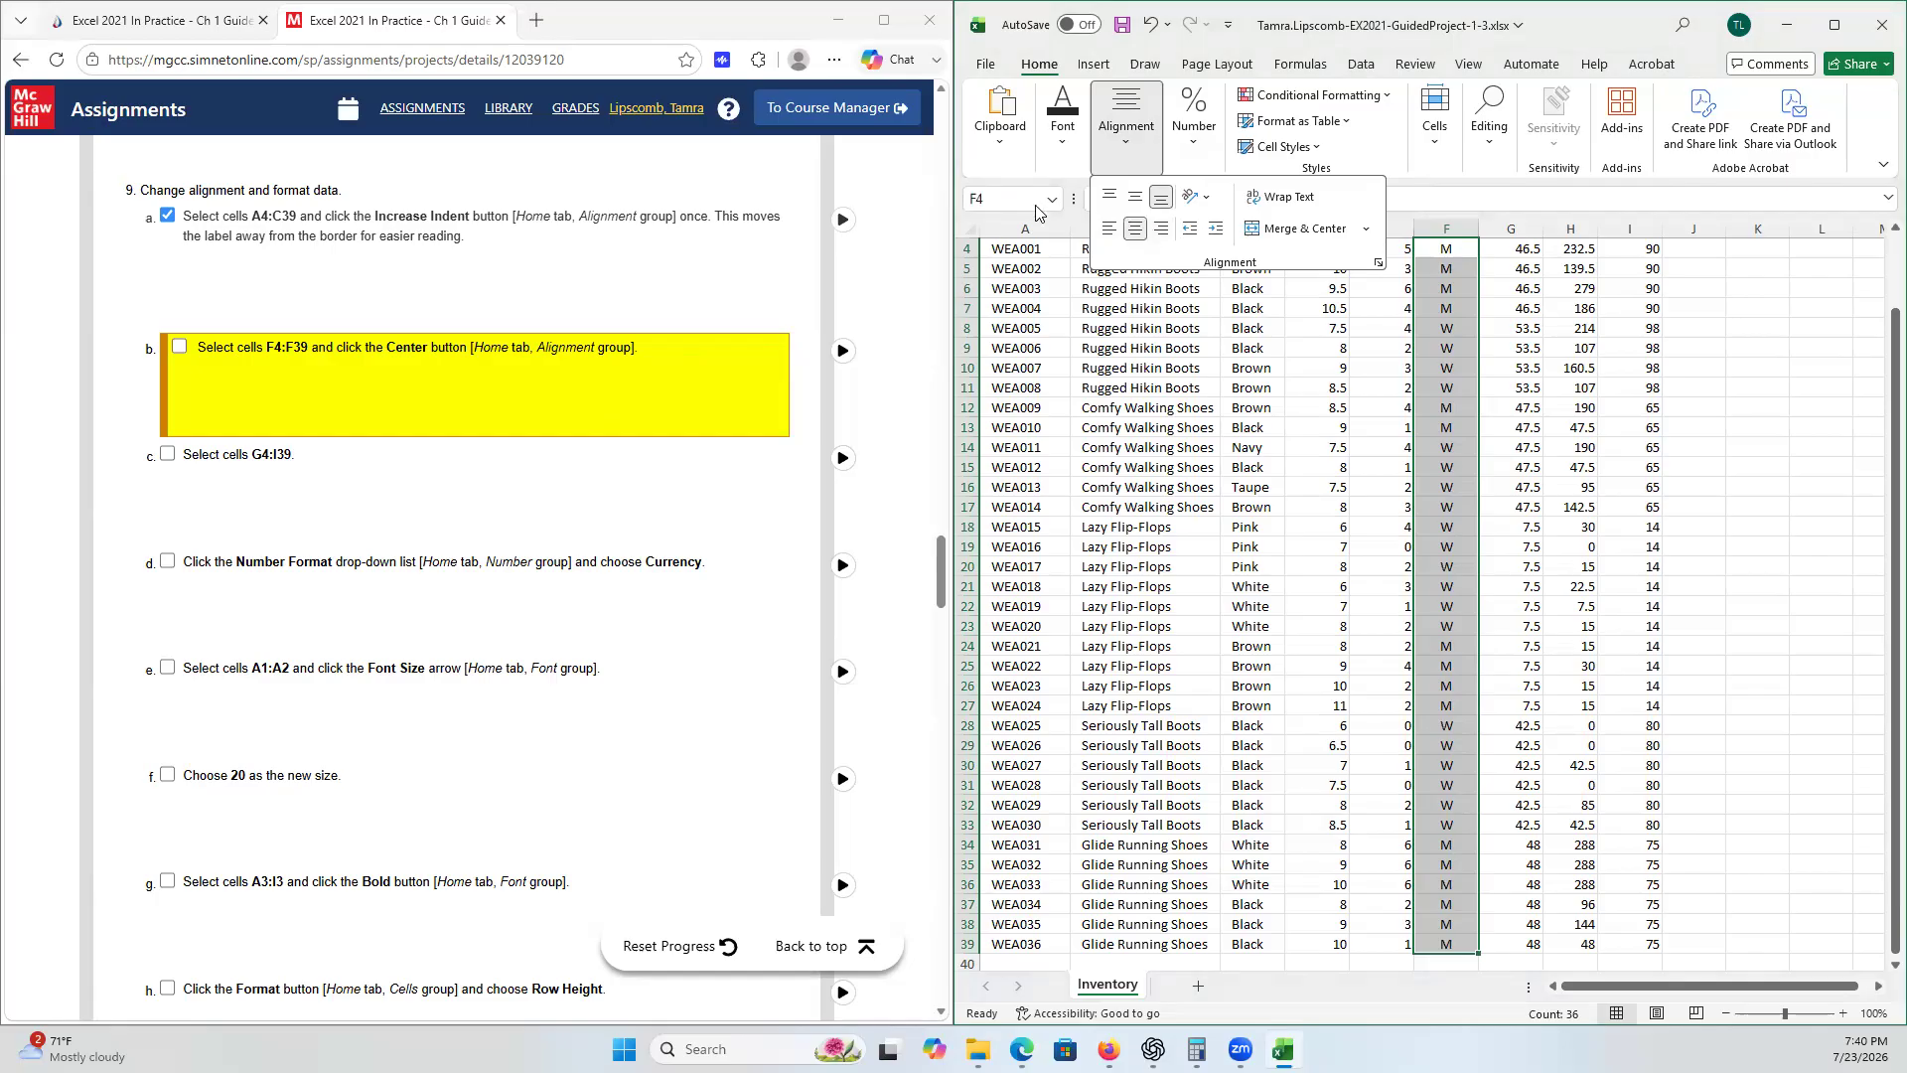
pyautogui.click(182, 348)
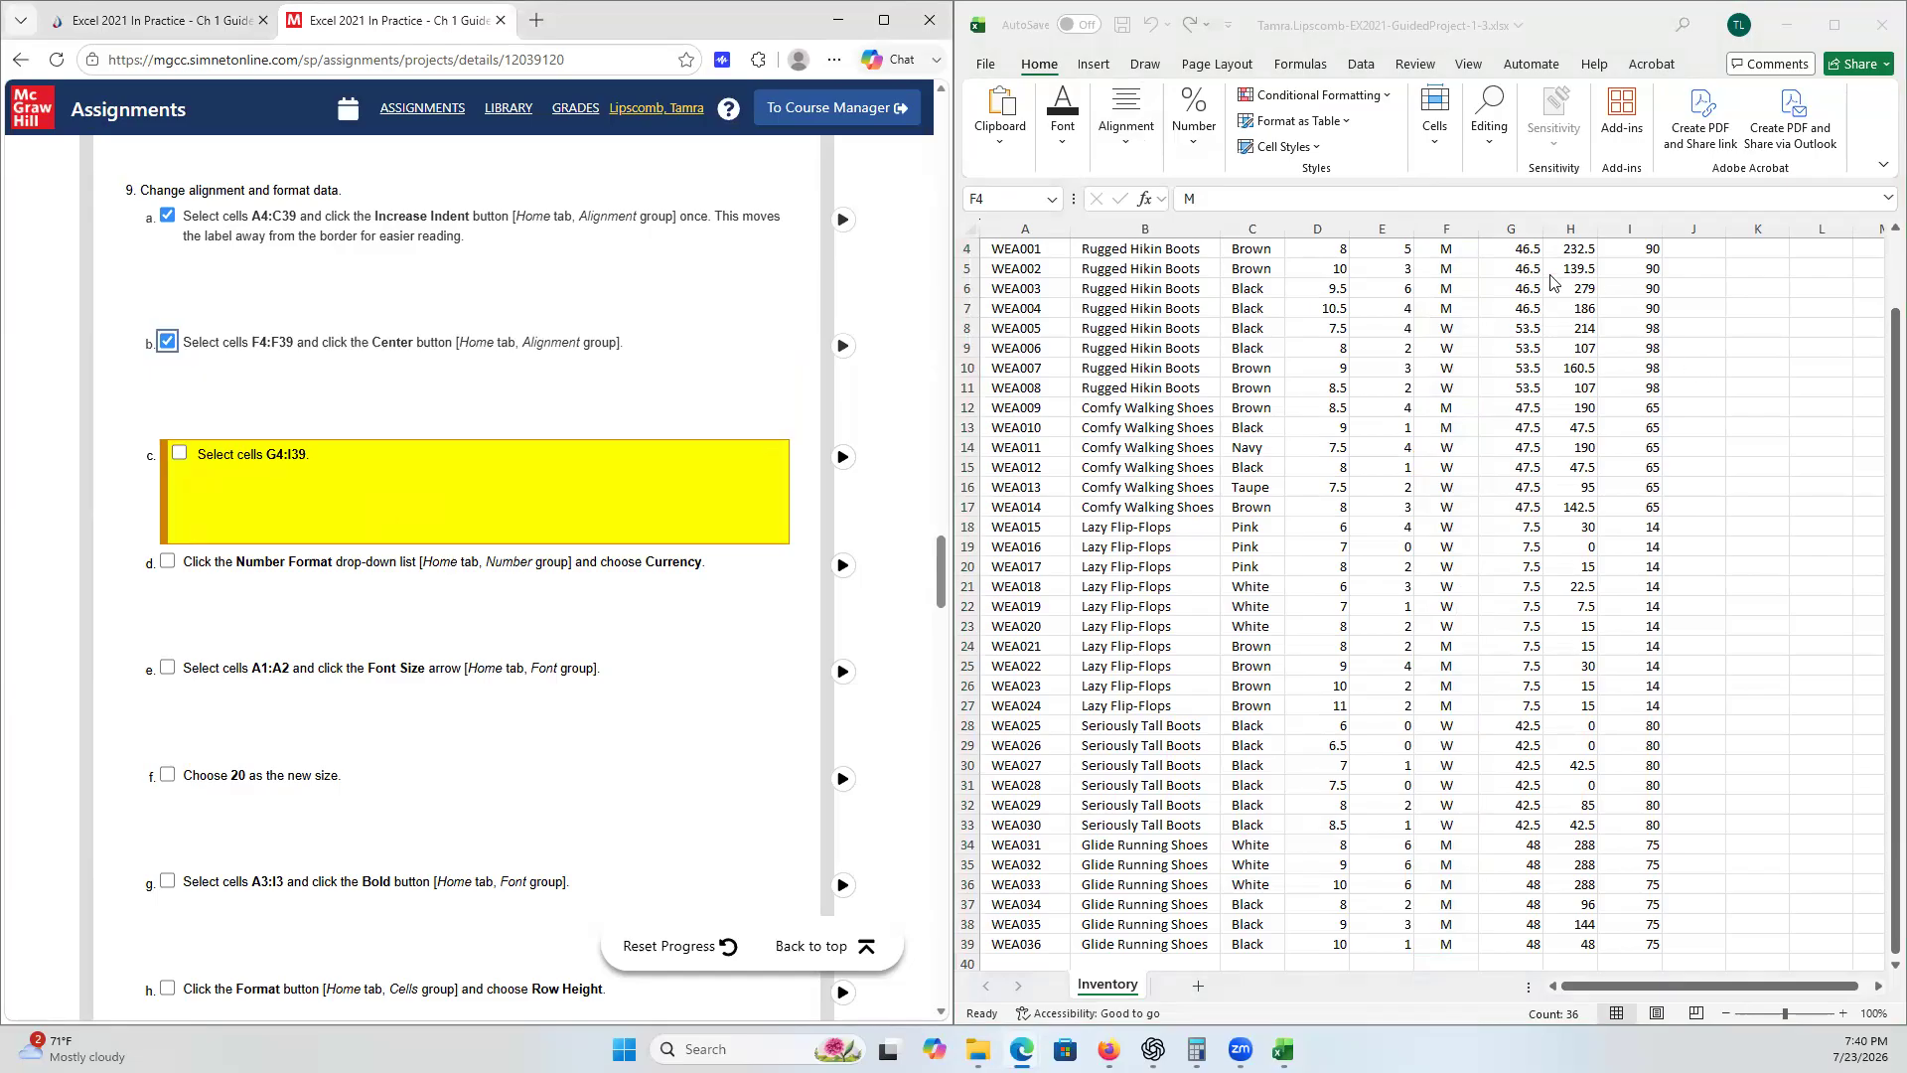
# - Apply the Currency number format to cells G4:I39 and tick checklist steps 9c and 9d
pyautogui.click(1530, 248)
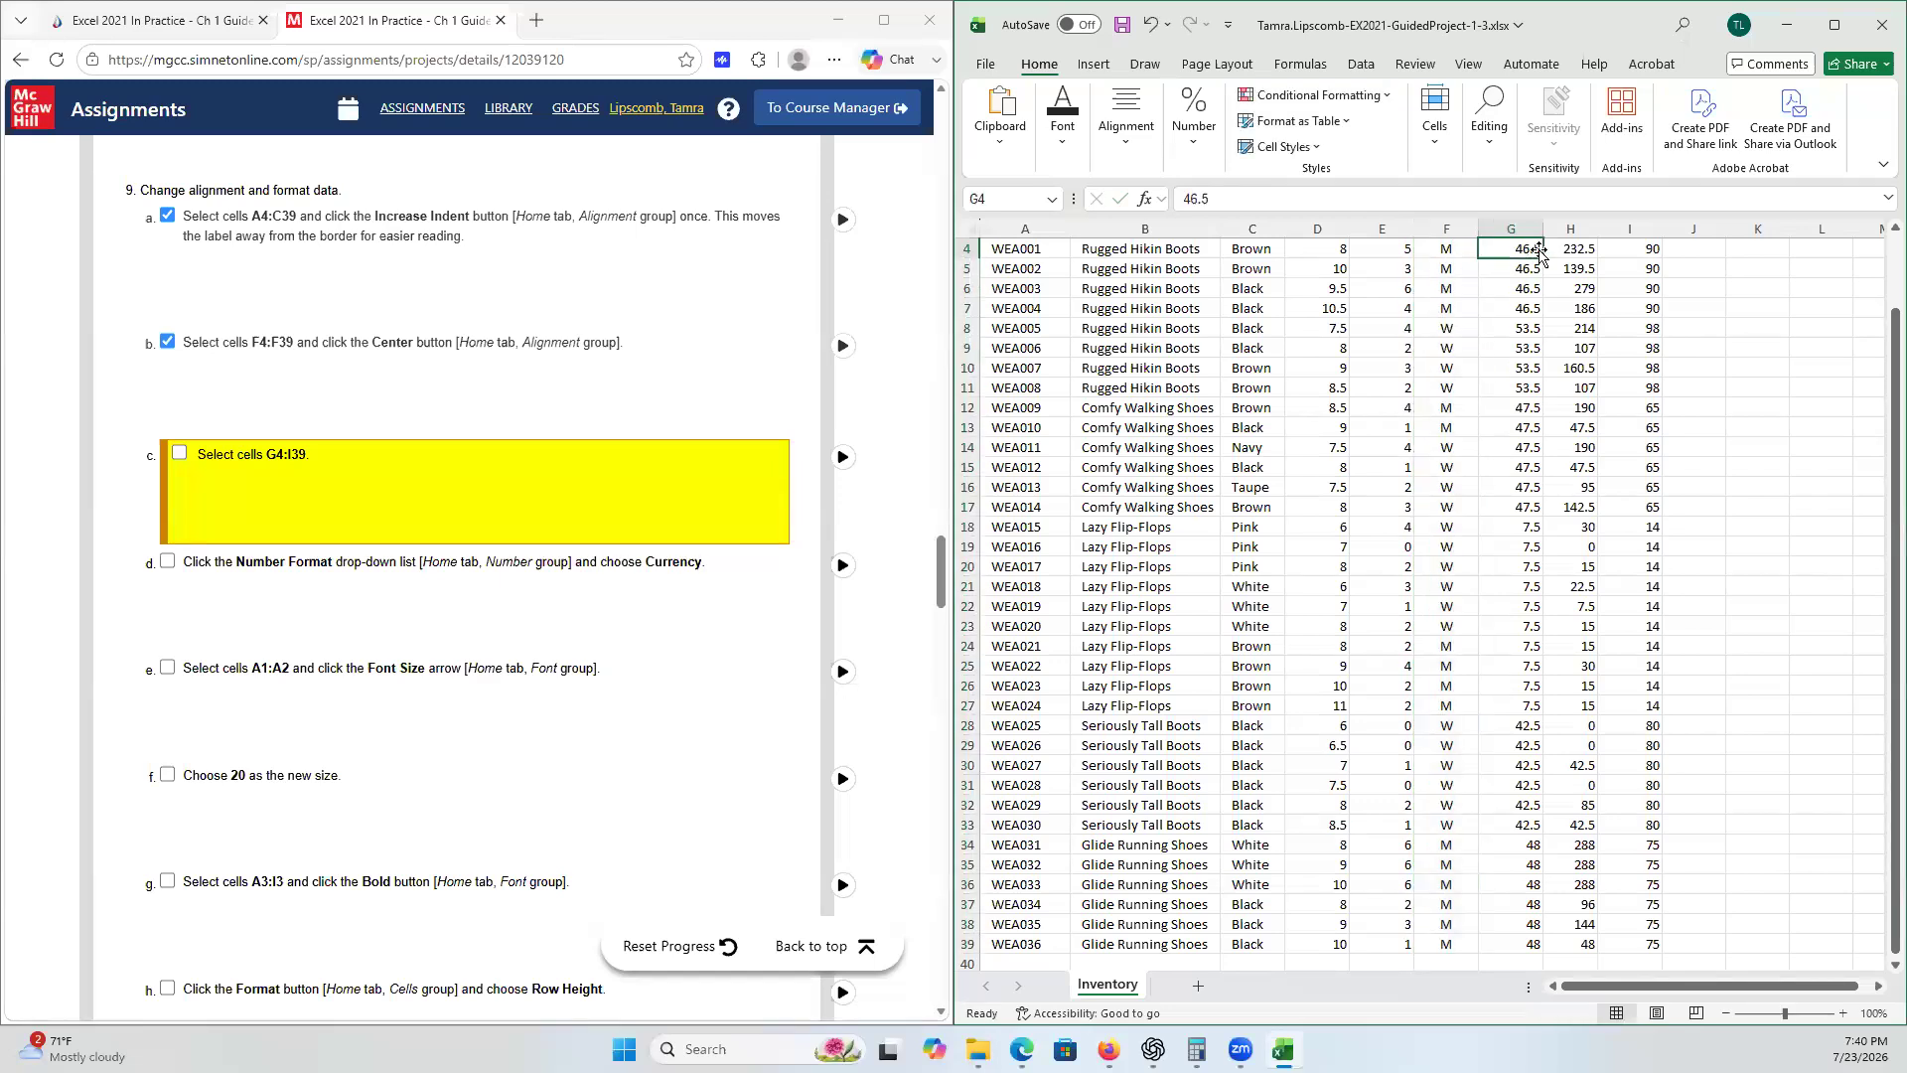
pyautogui.keyDown('shift'); pyautogui.click(1651, 944); pyautogui.keyUp('shift')
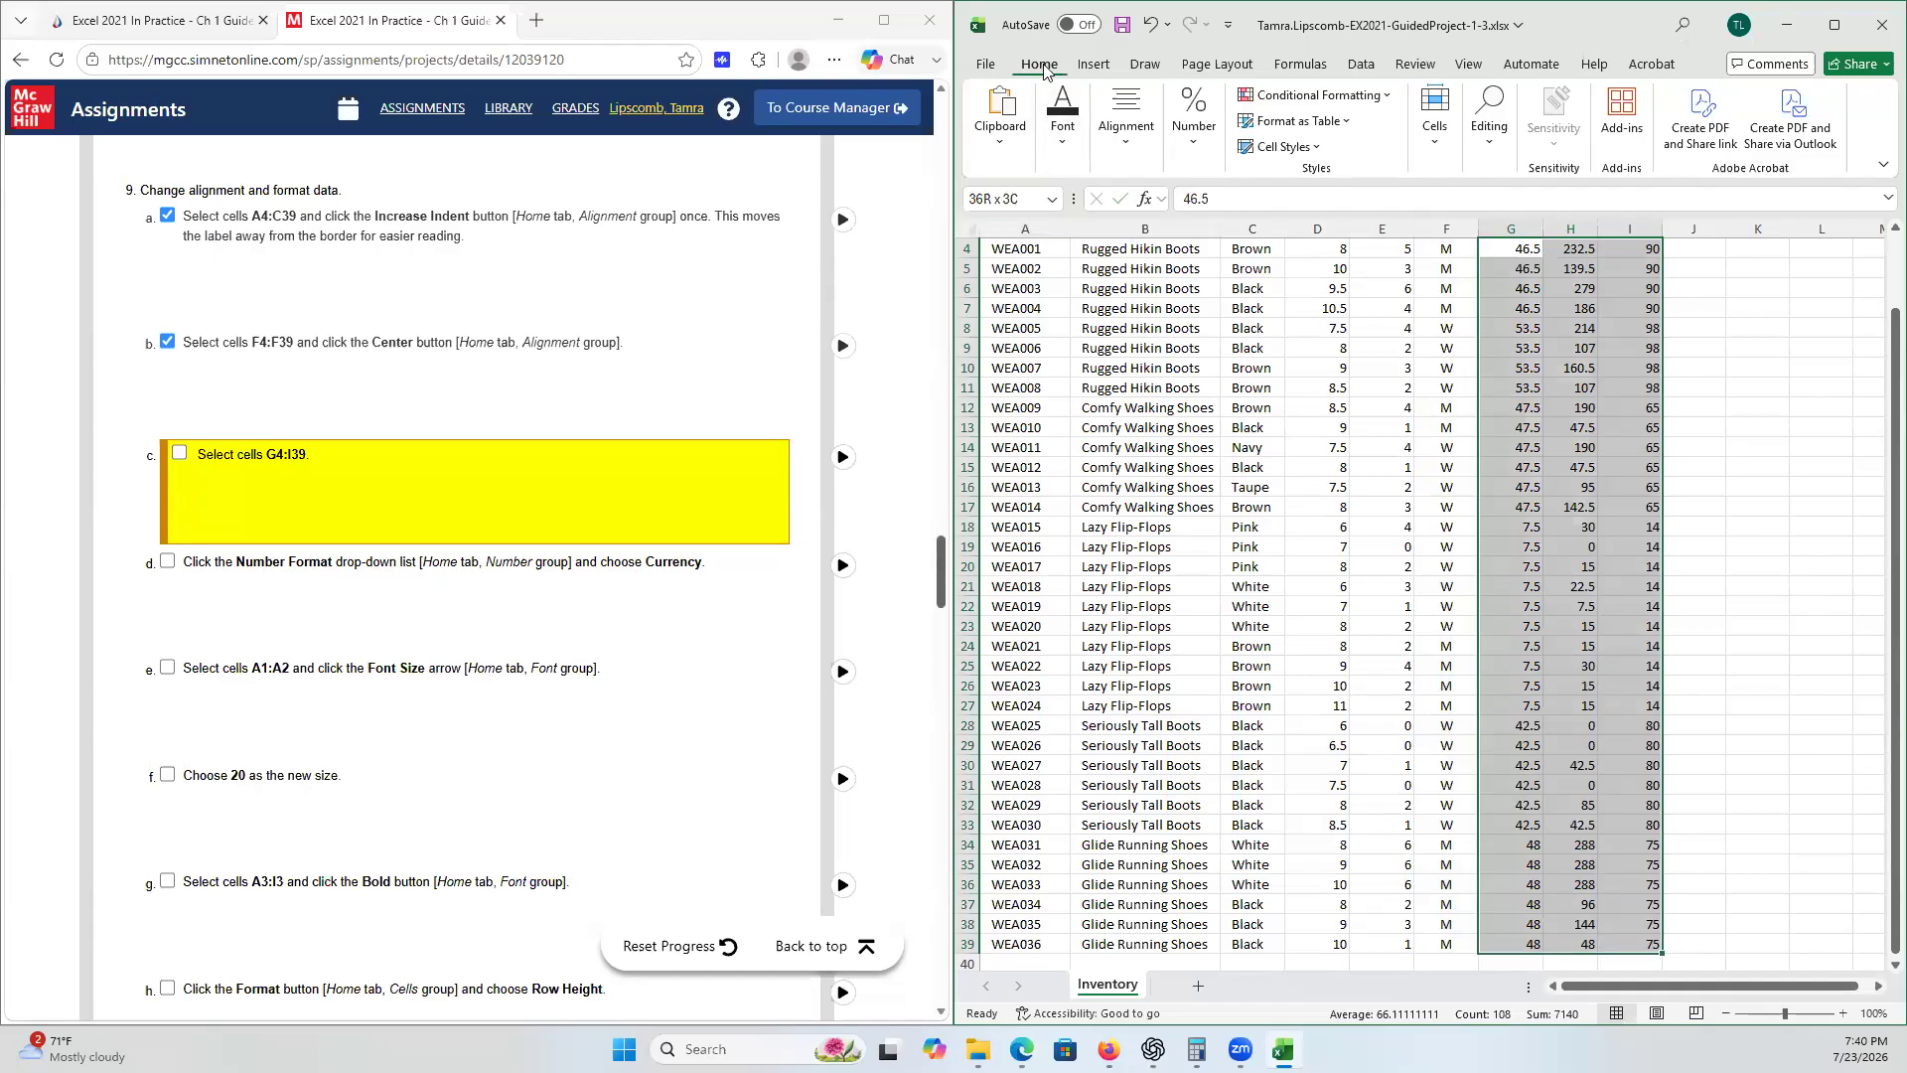
pyautogui.click(1194, 149)
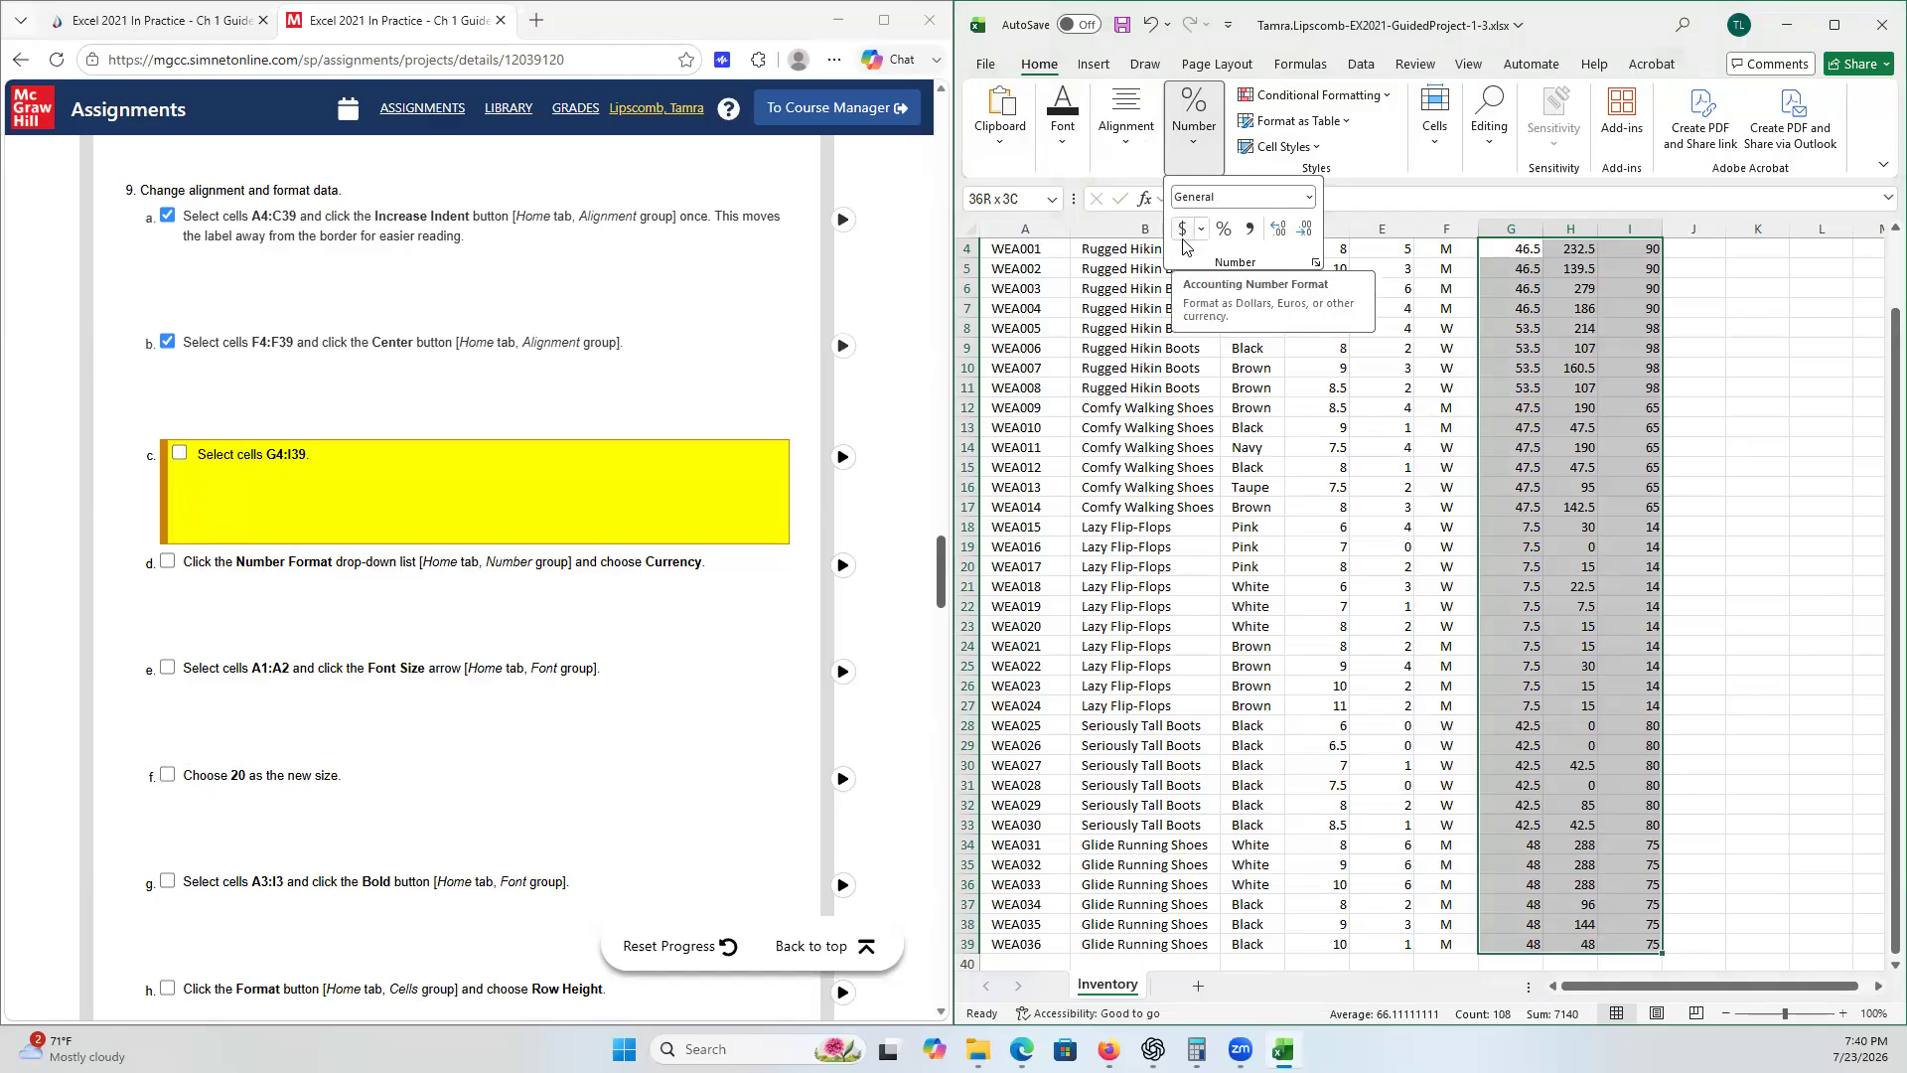
pyautogui.click(1309, 203)
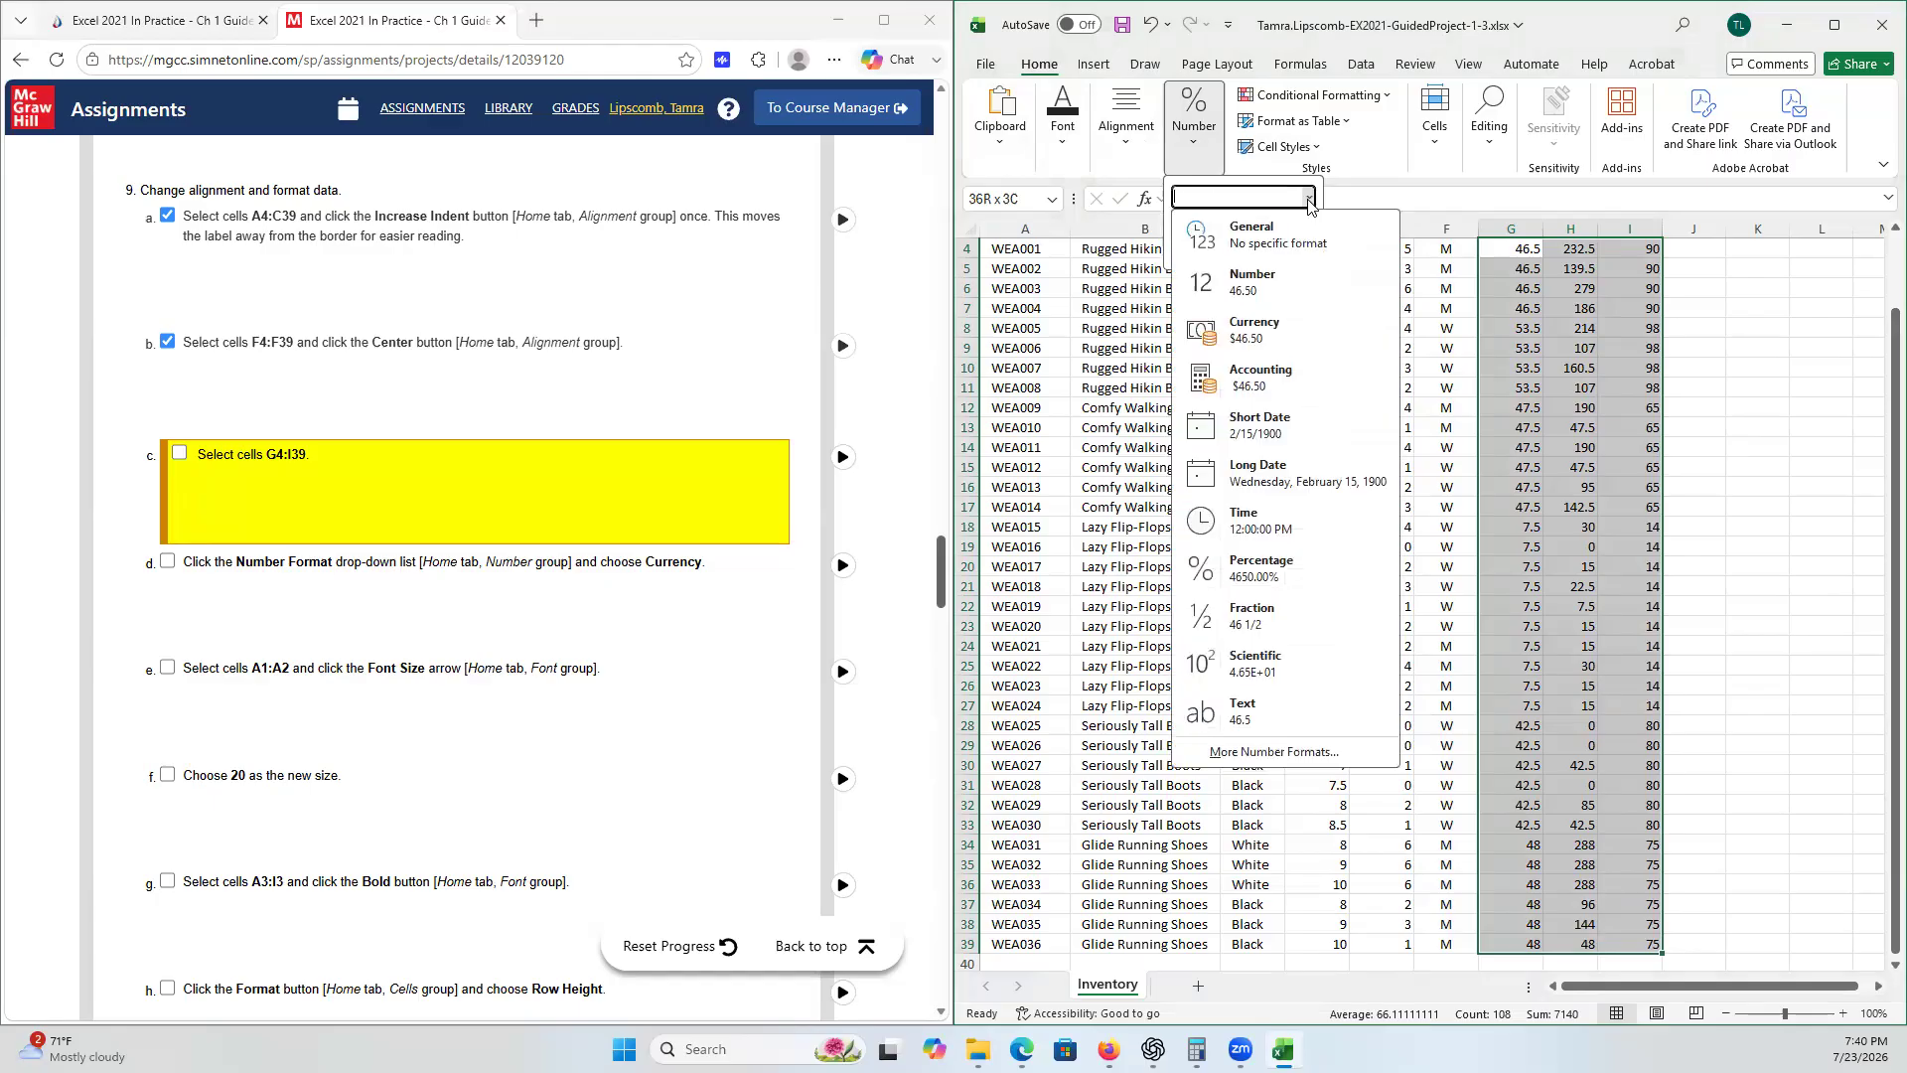
pyautogui.click(1265, 347)
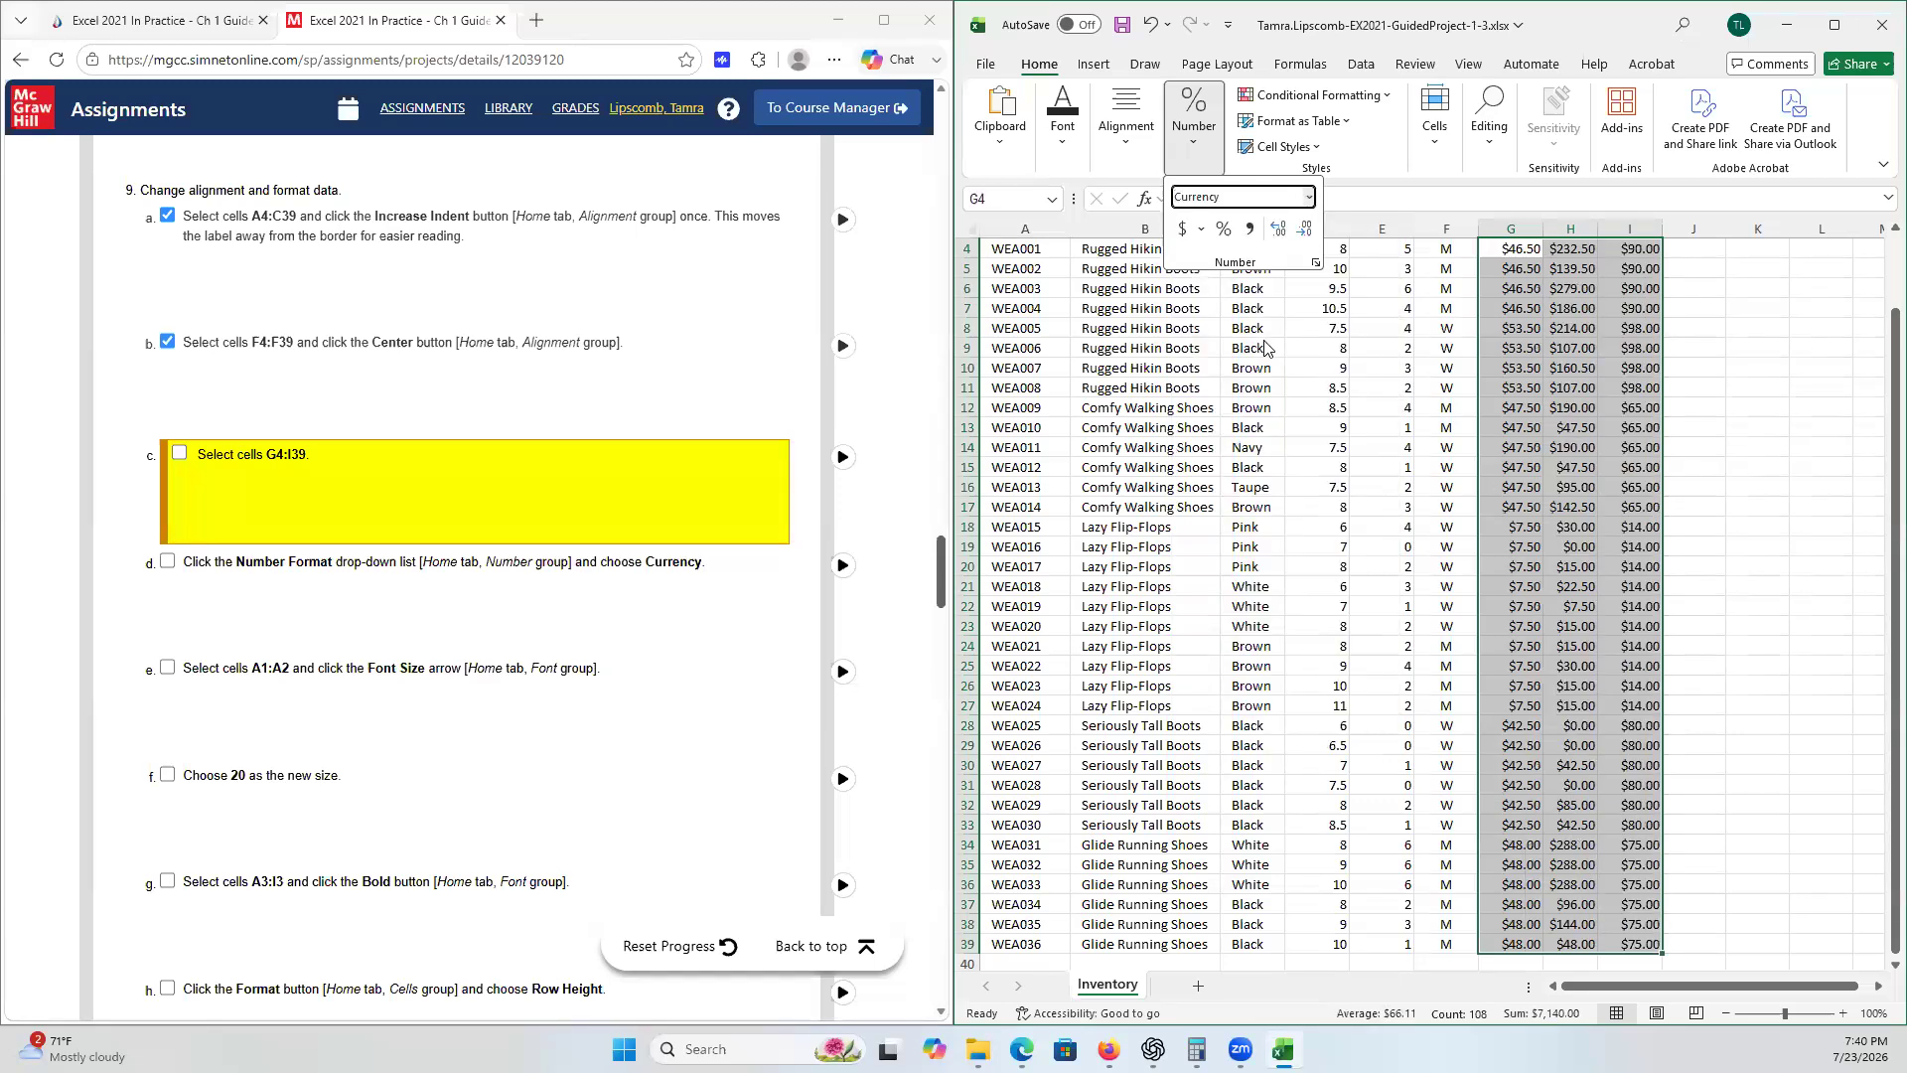
pyautogui.click(177, 456)
pyautogui.click(180, 564)
# - Set the font size of cells A1:A2 to 20 and tick checklist steps 9e and 9f
pyautogui.scroll(-3, 360, 541)
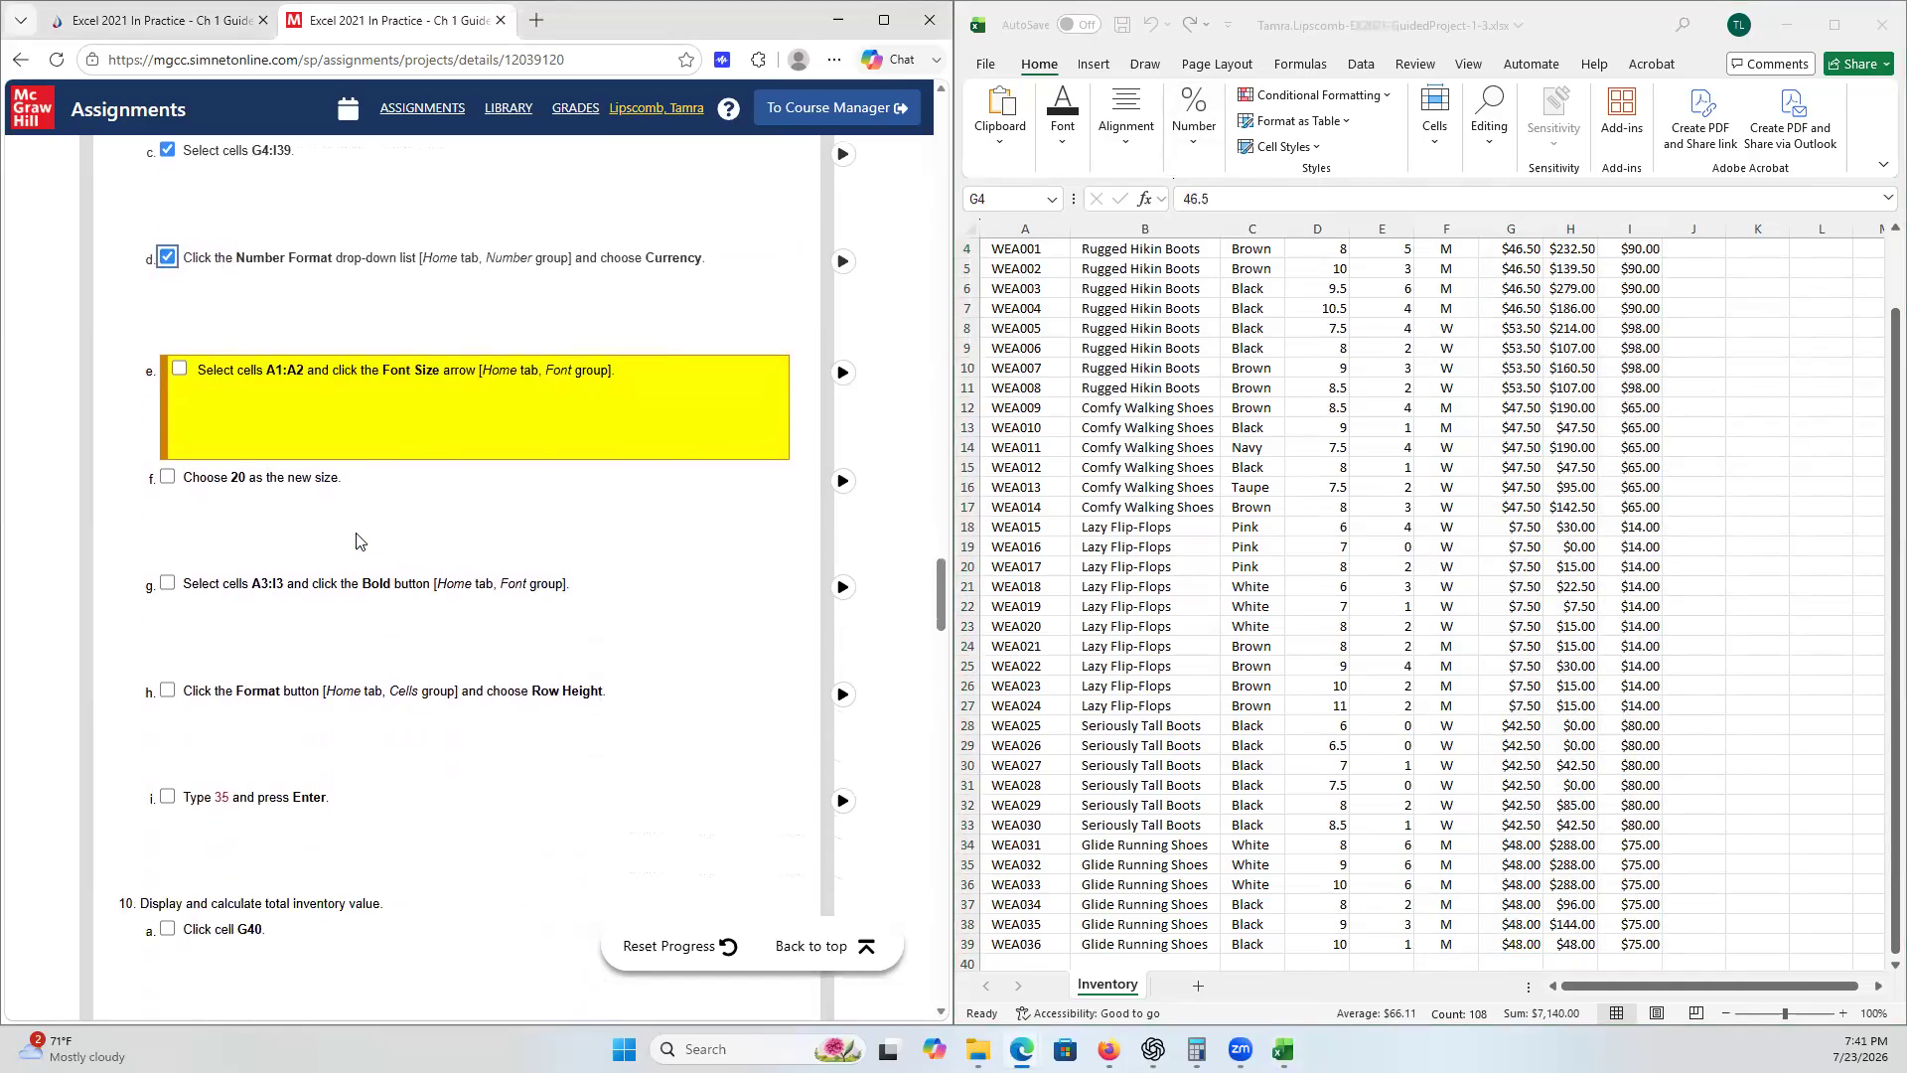
pyautogui.scroll(-1, 657, 616)
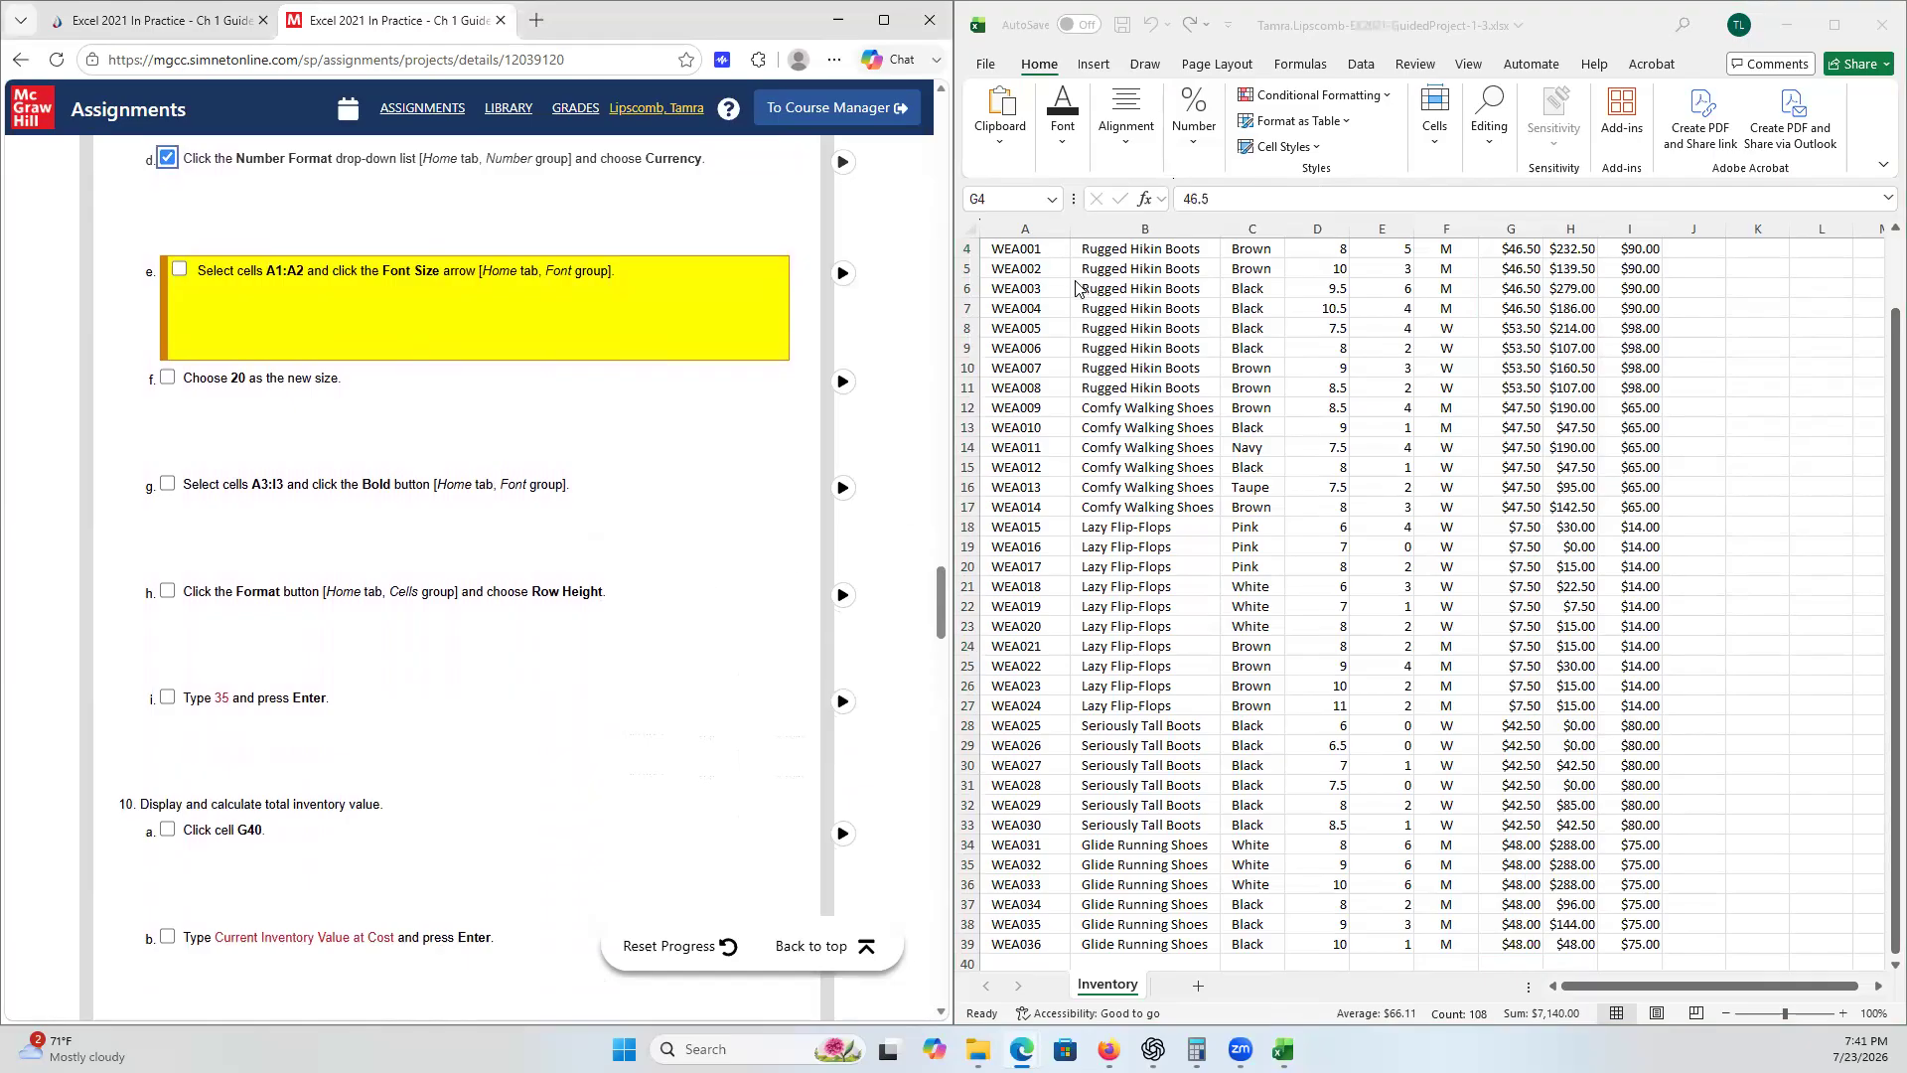
pyautogui.scroll(2, 1077, 288)
pyautogui.click(1021, 250)
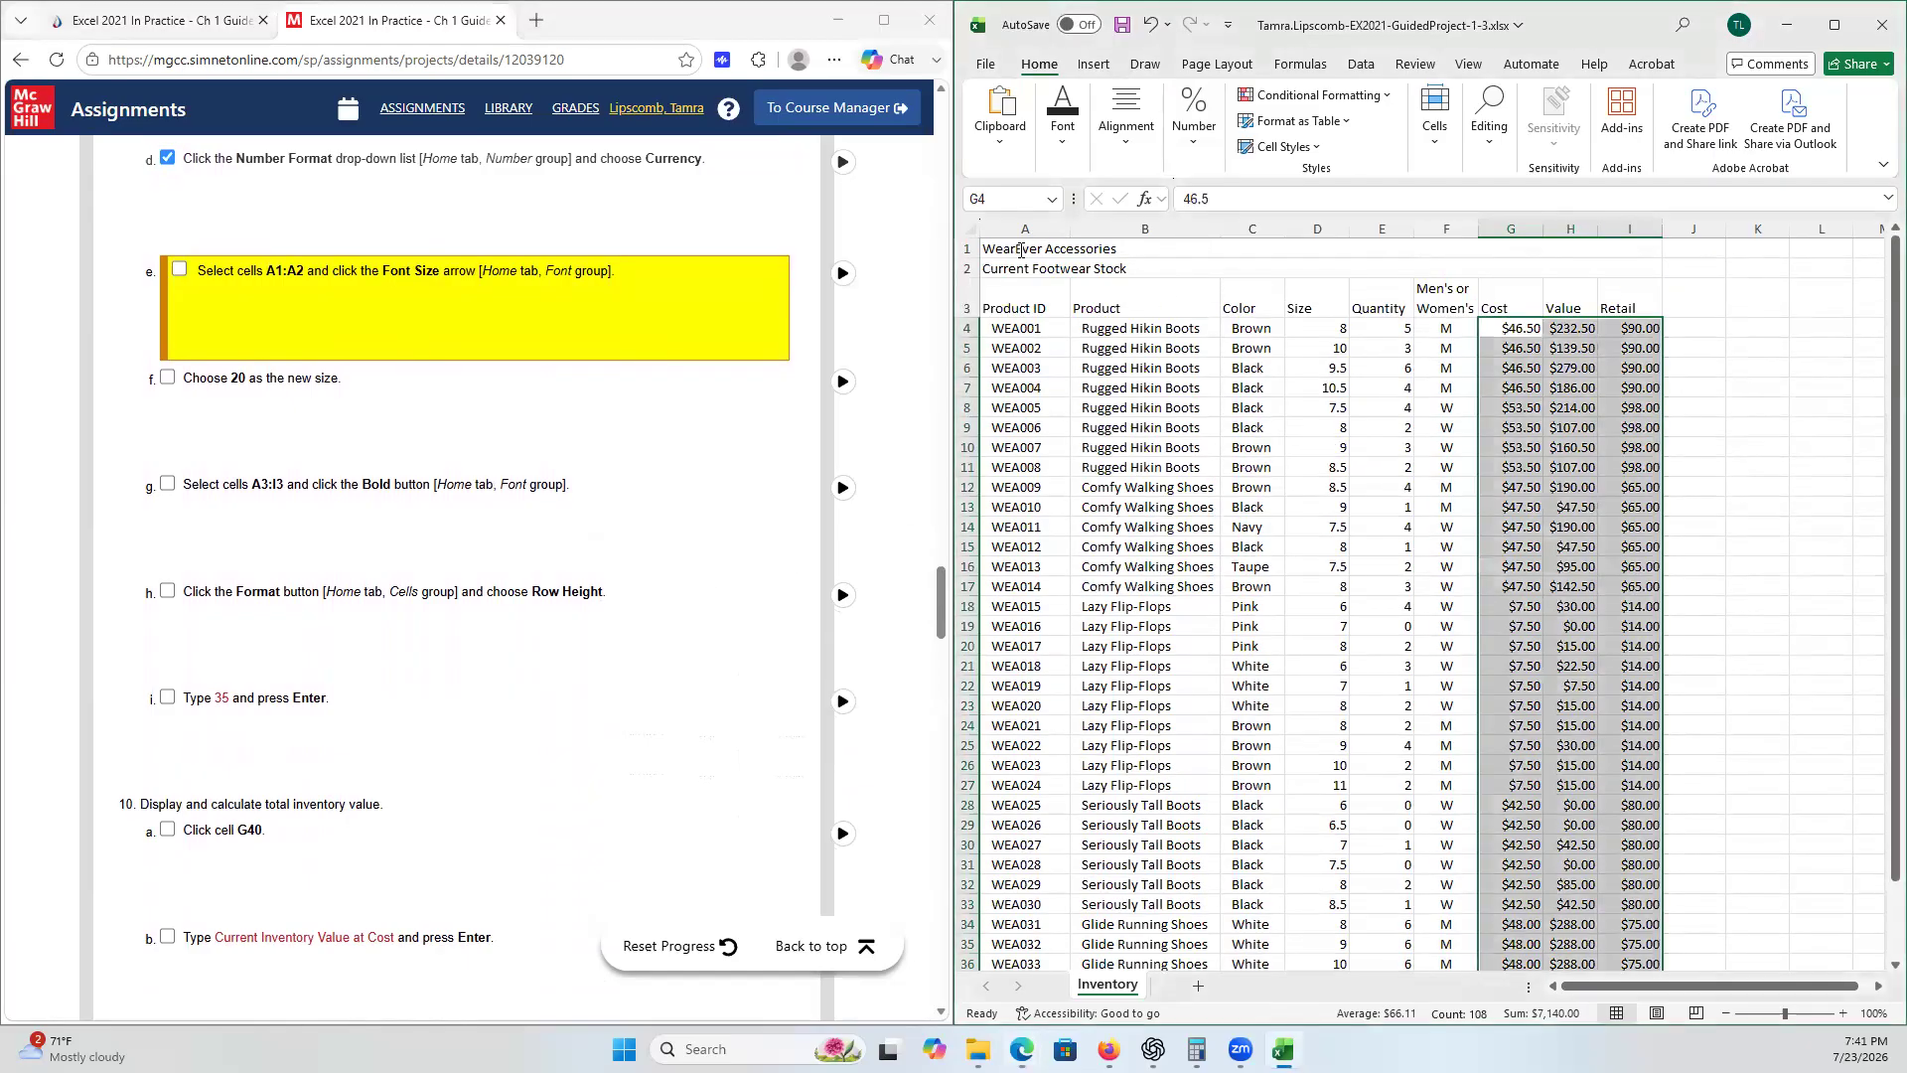
pyautogui.click(1009, 250)
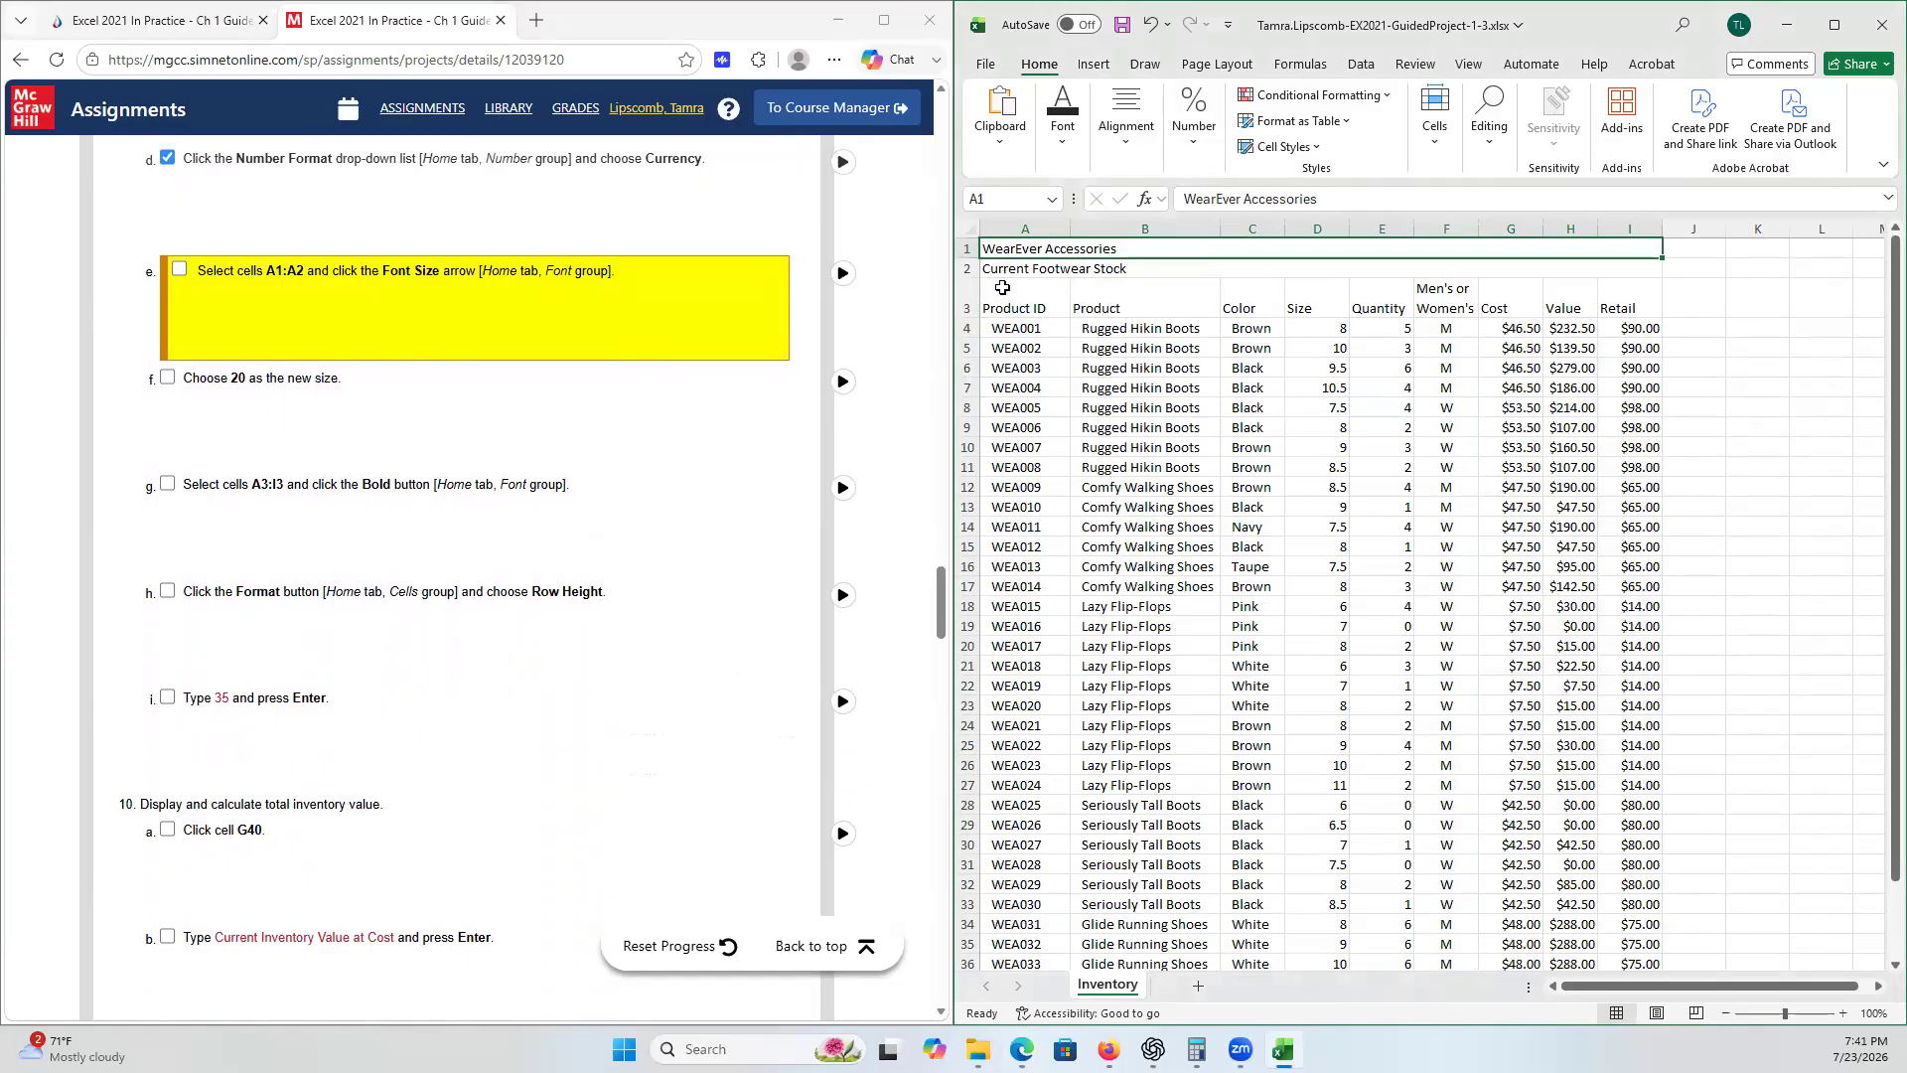
pyautogui.moveTo(1007, 252); pyautogui.dragTo(998, 269)
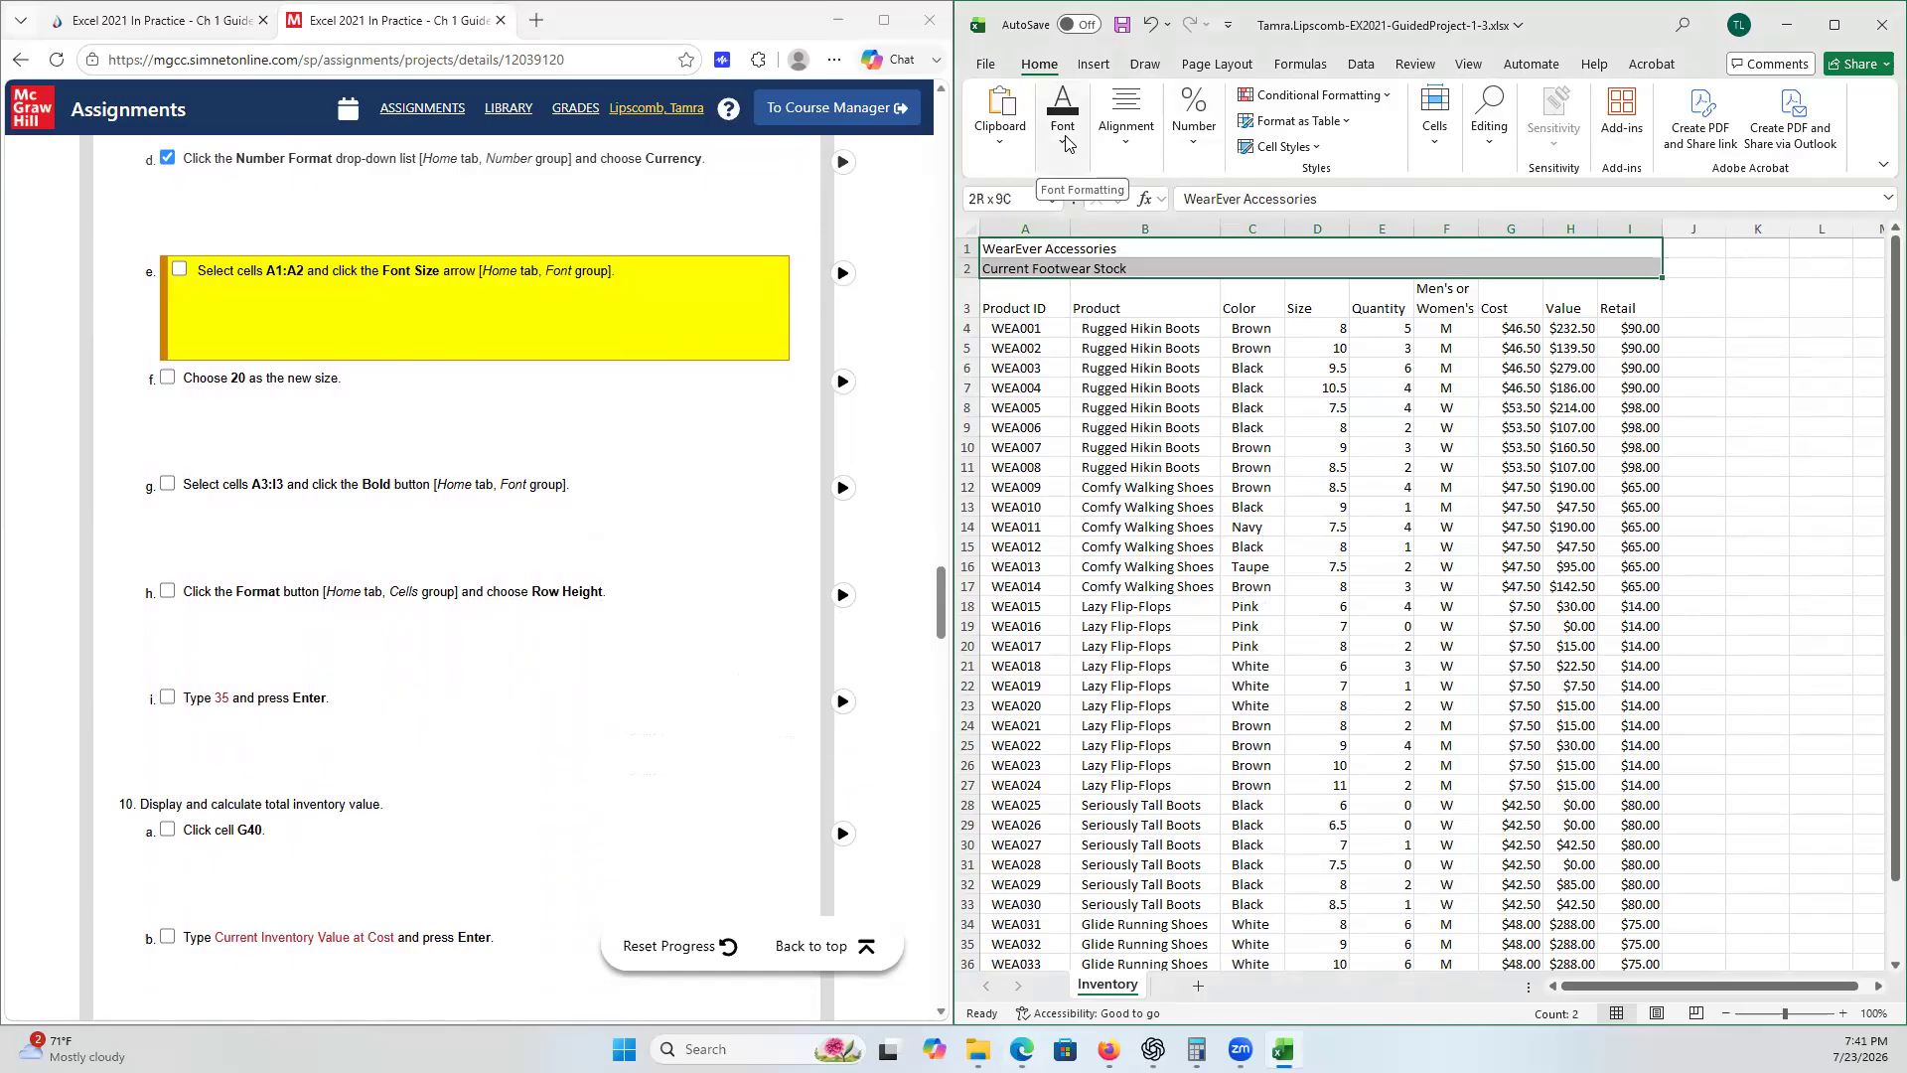
pyautogui.click(1065, 147)
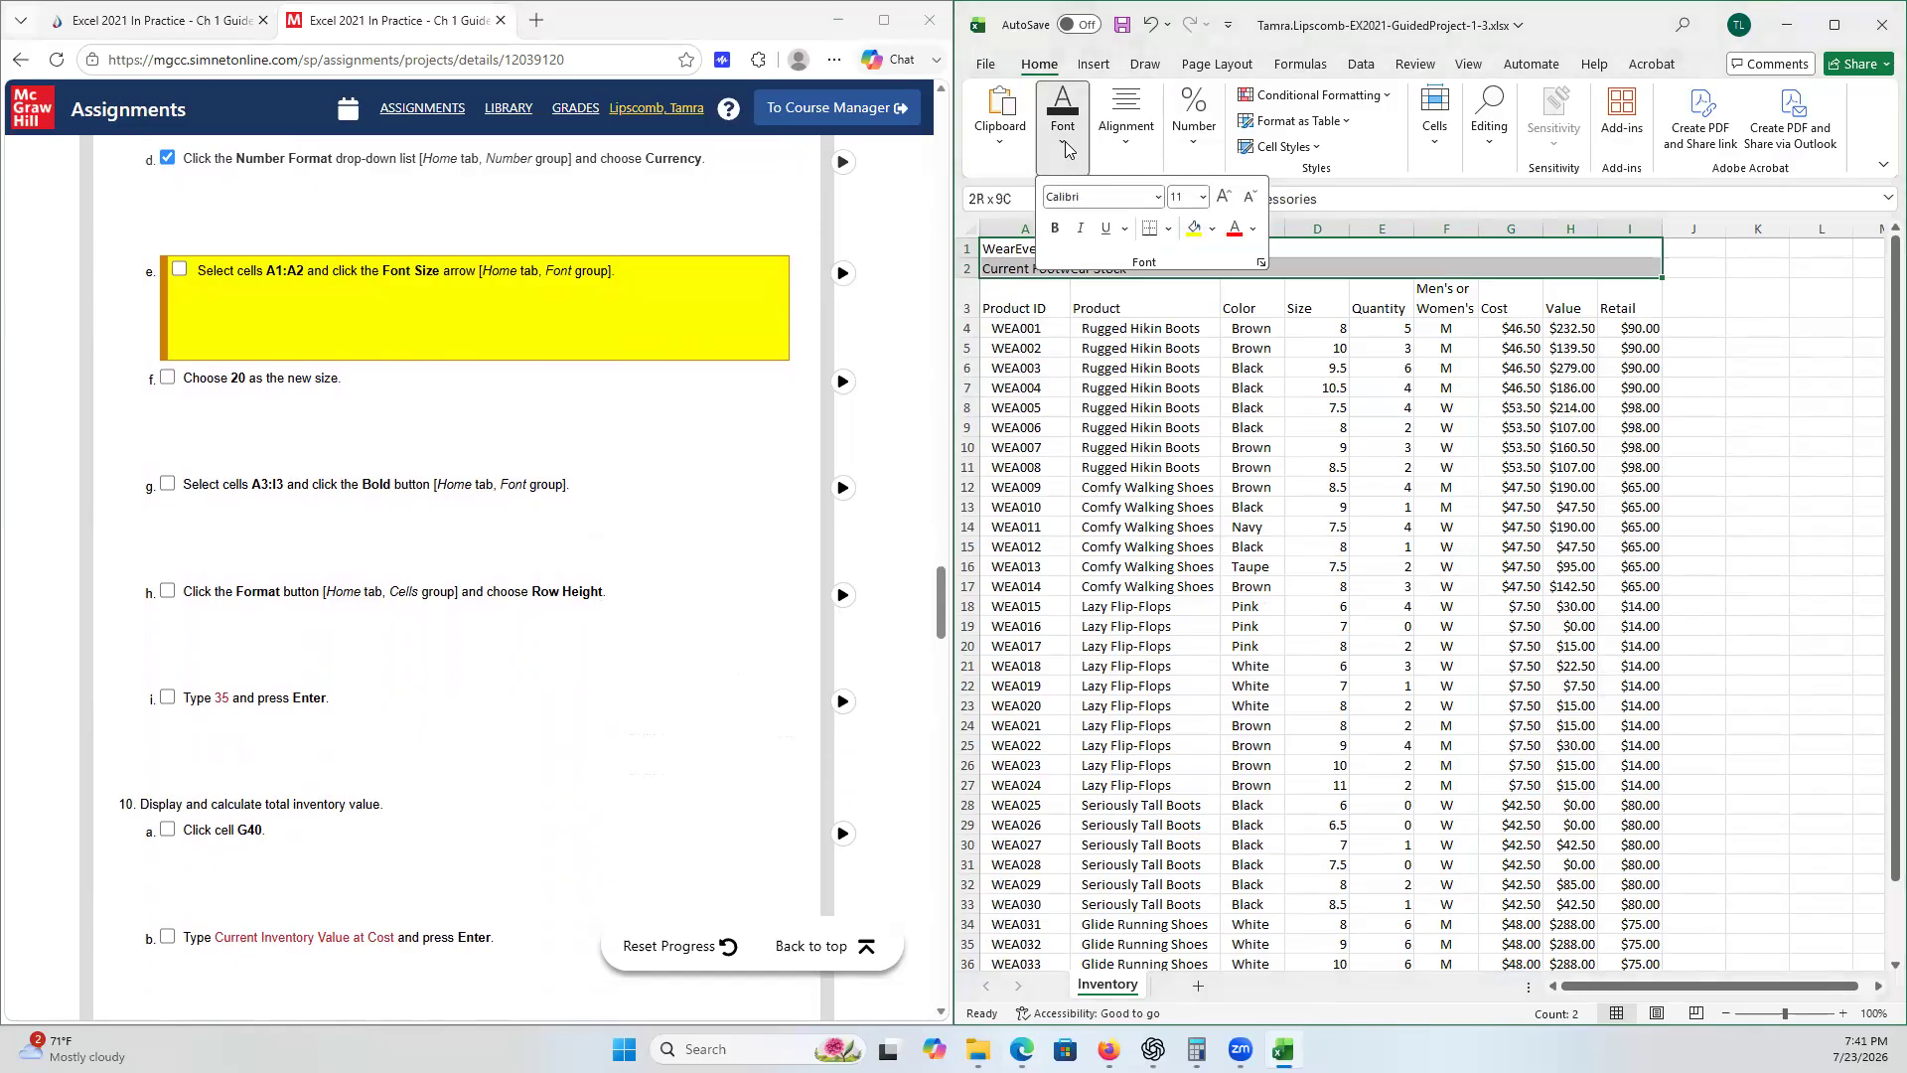
pyautogui.click(1203, 197)
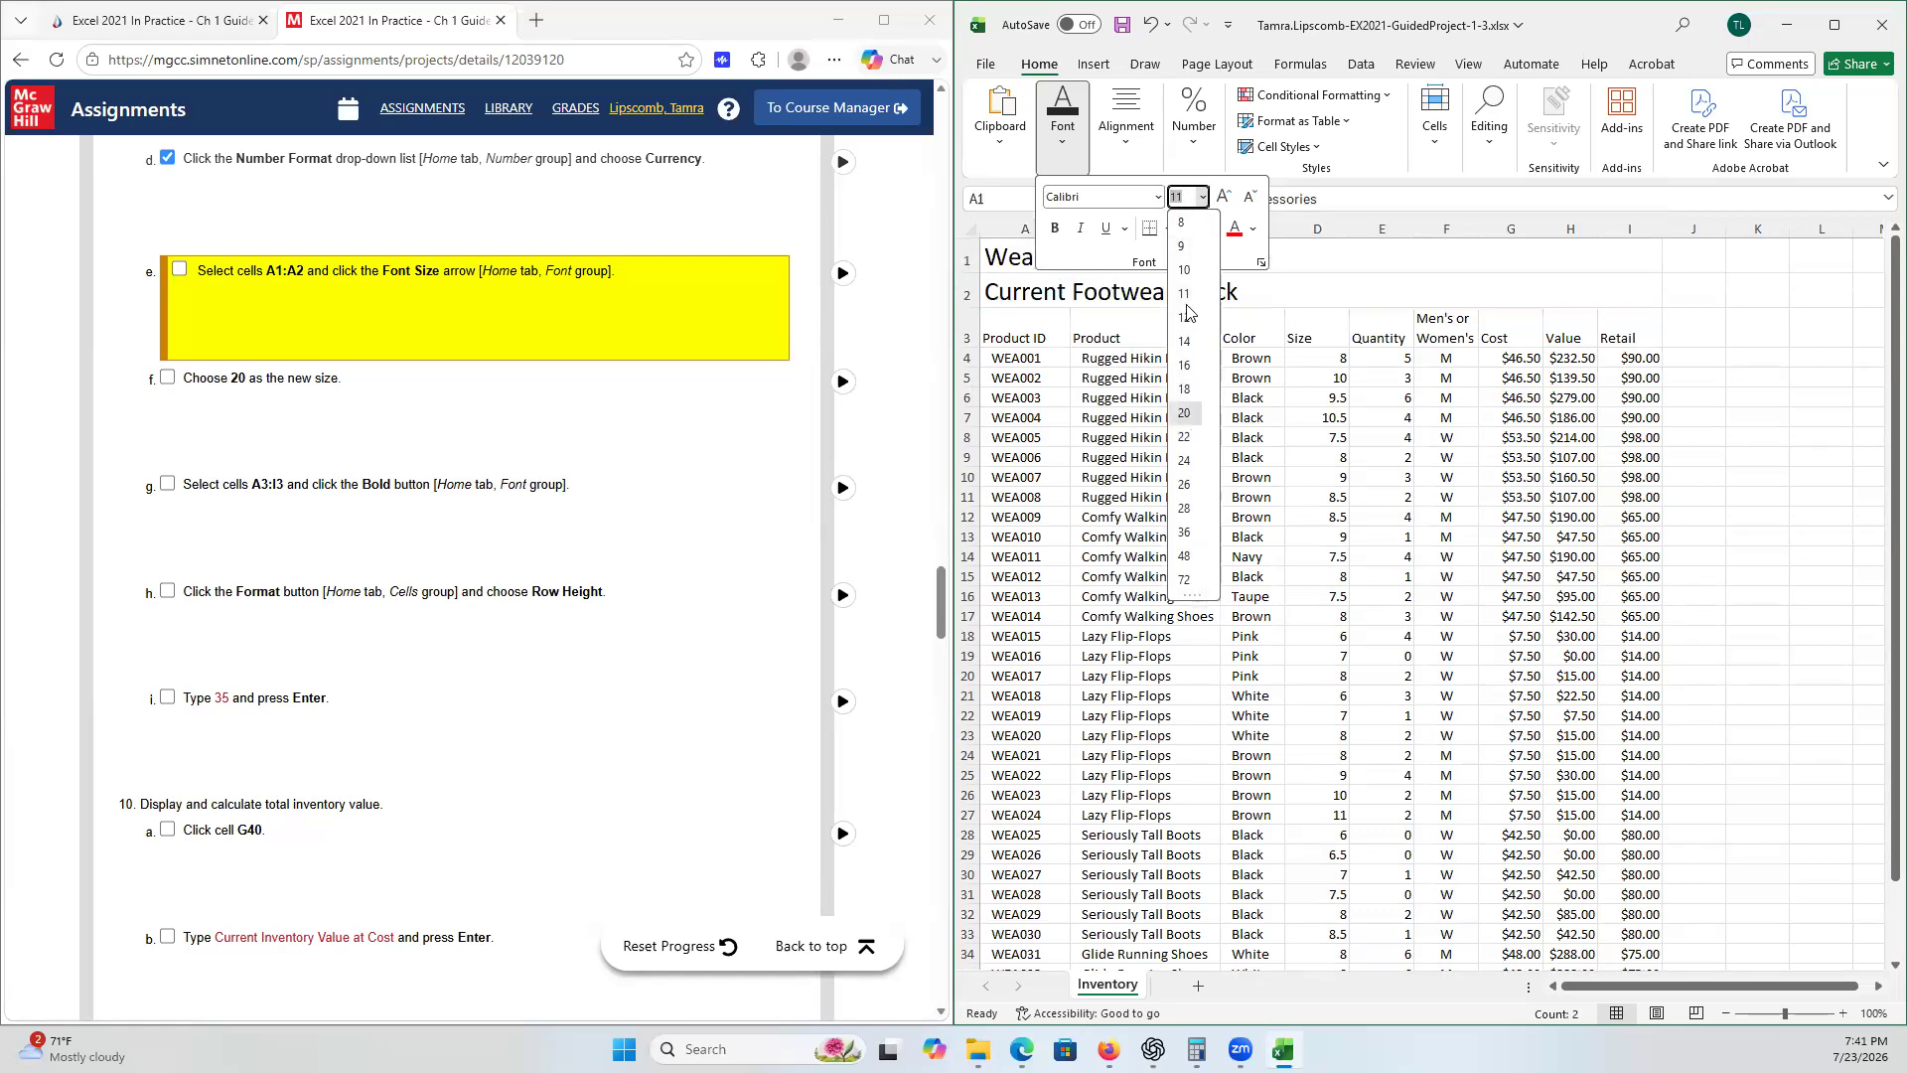
pyautogui.click(1184, 414)
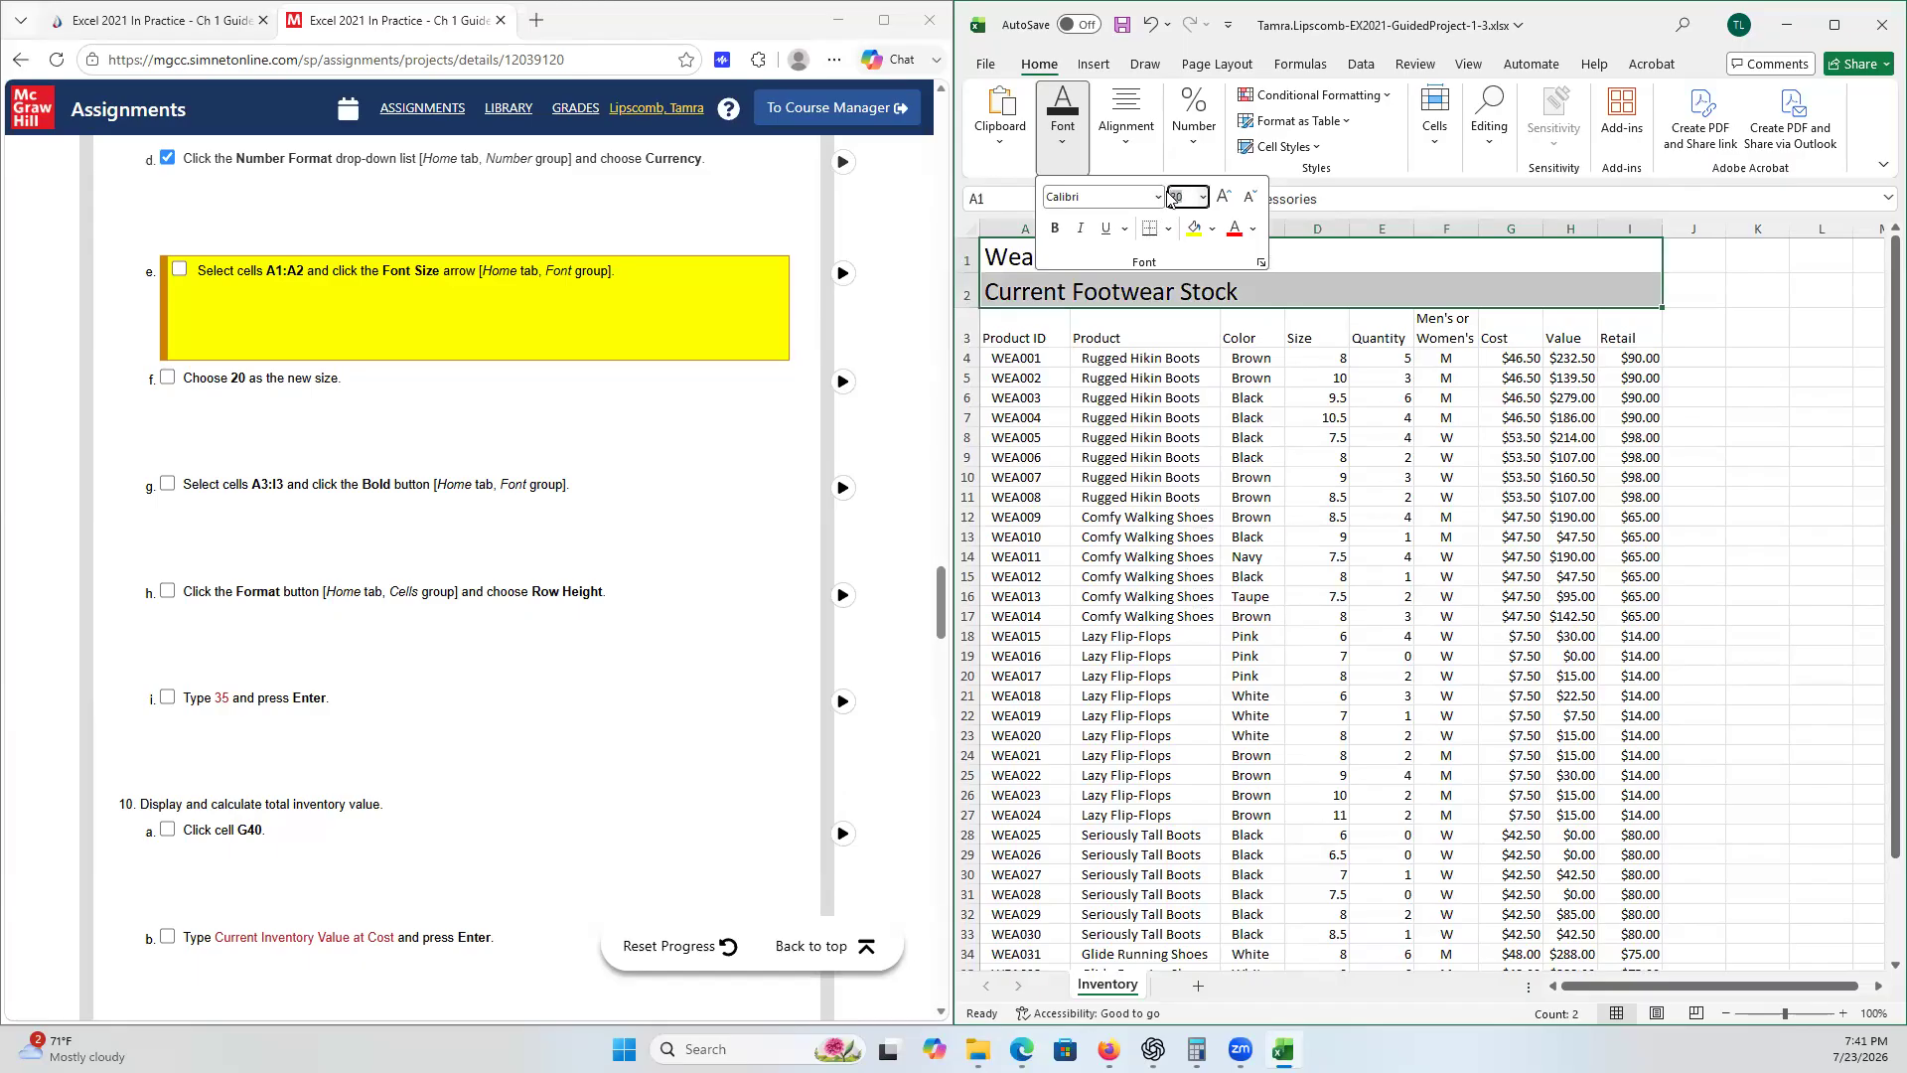
pyautogui.press('Escape')
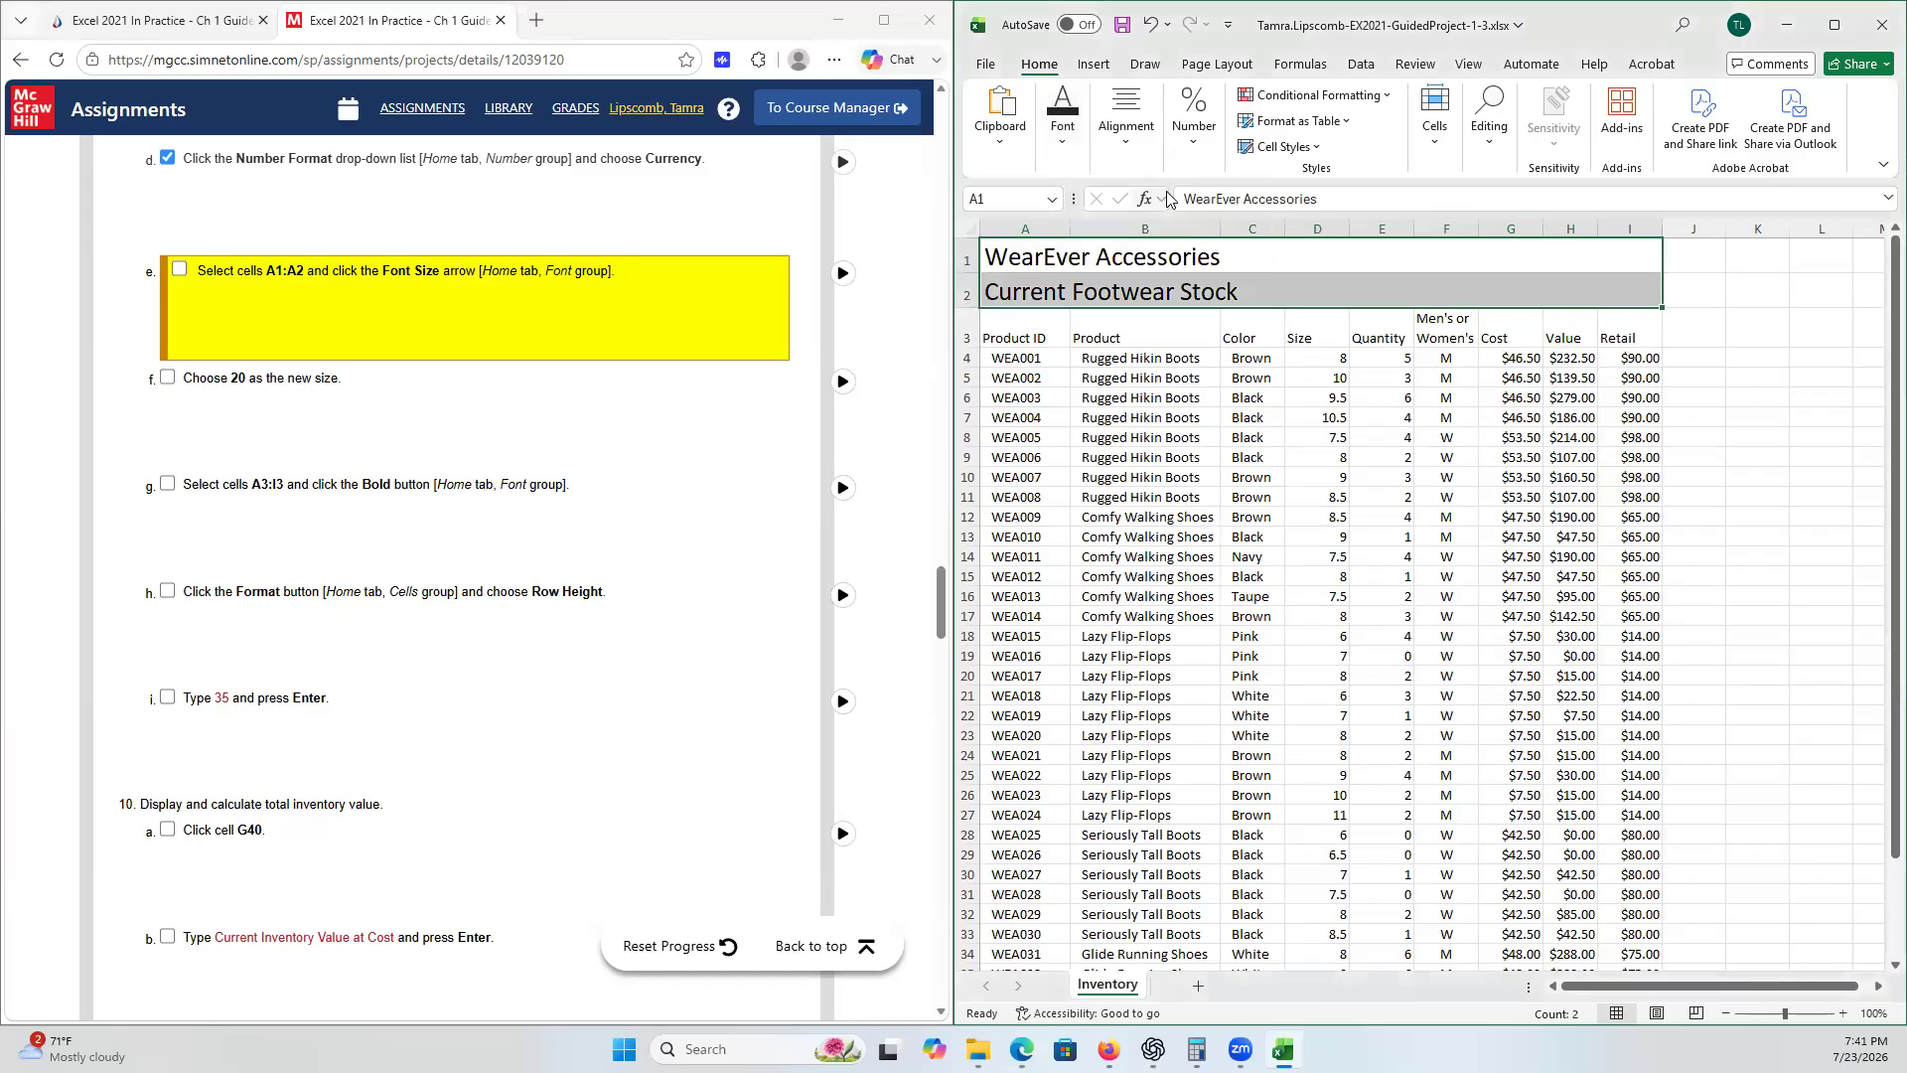
pyautogui.click(167, 354)
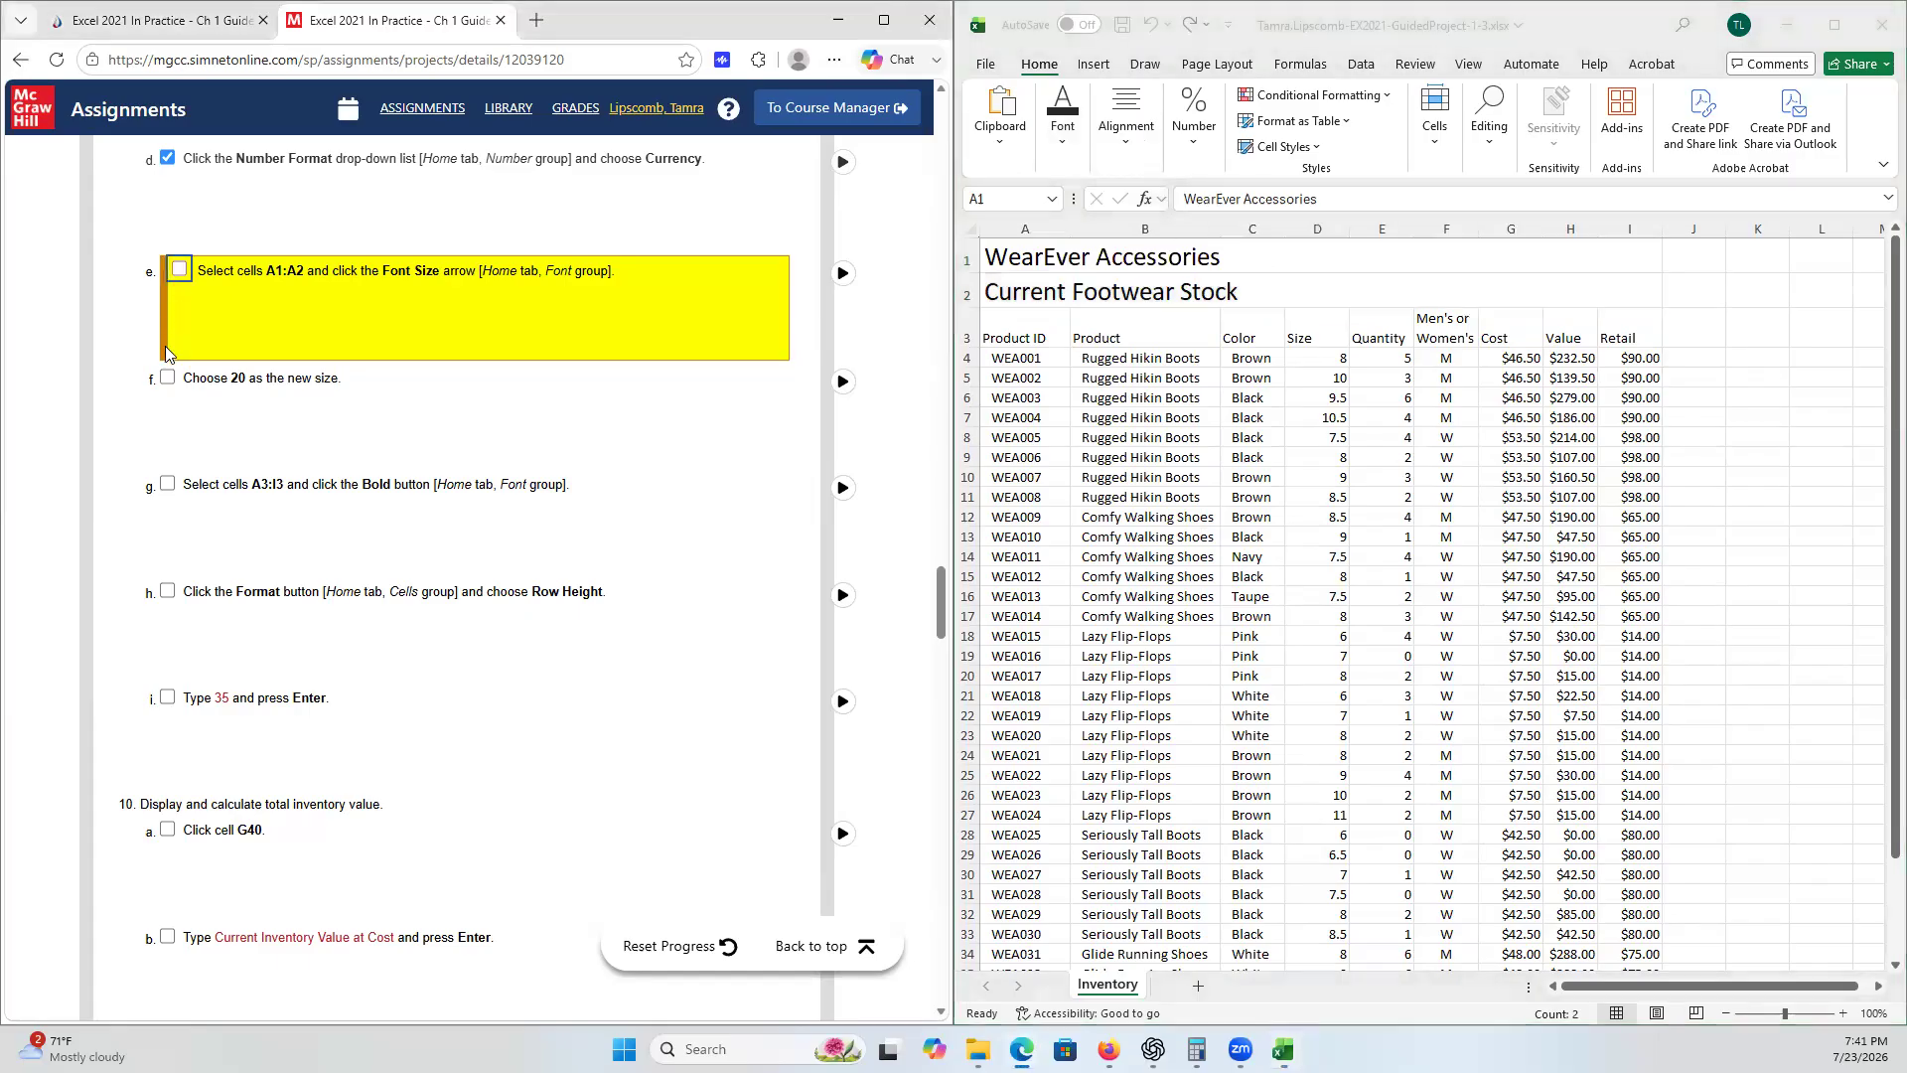
pyautogui.click(167, 353)
pyautogui.click(178, 377)
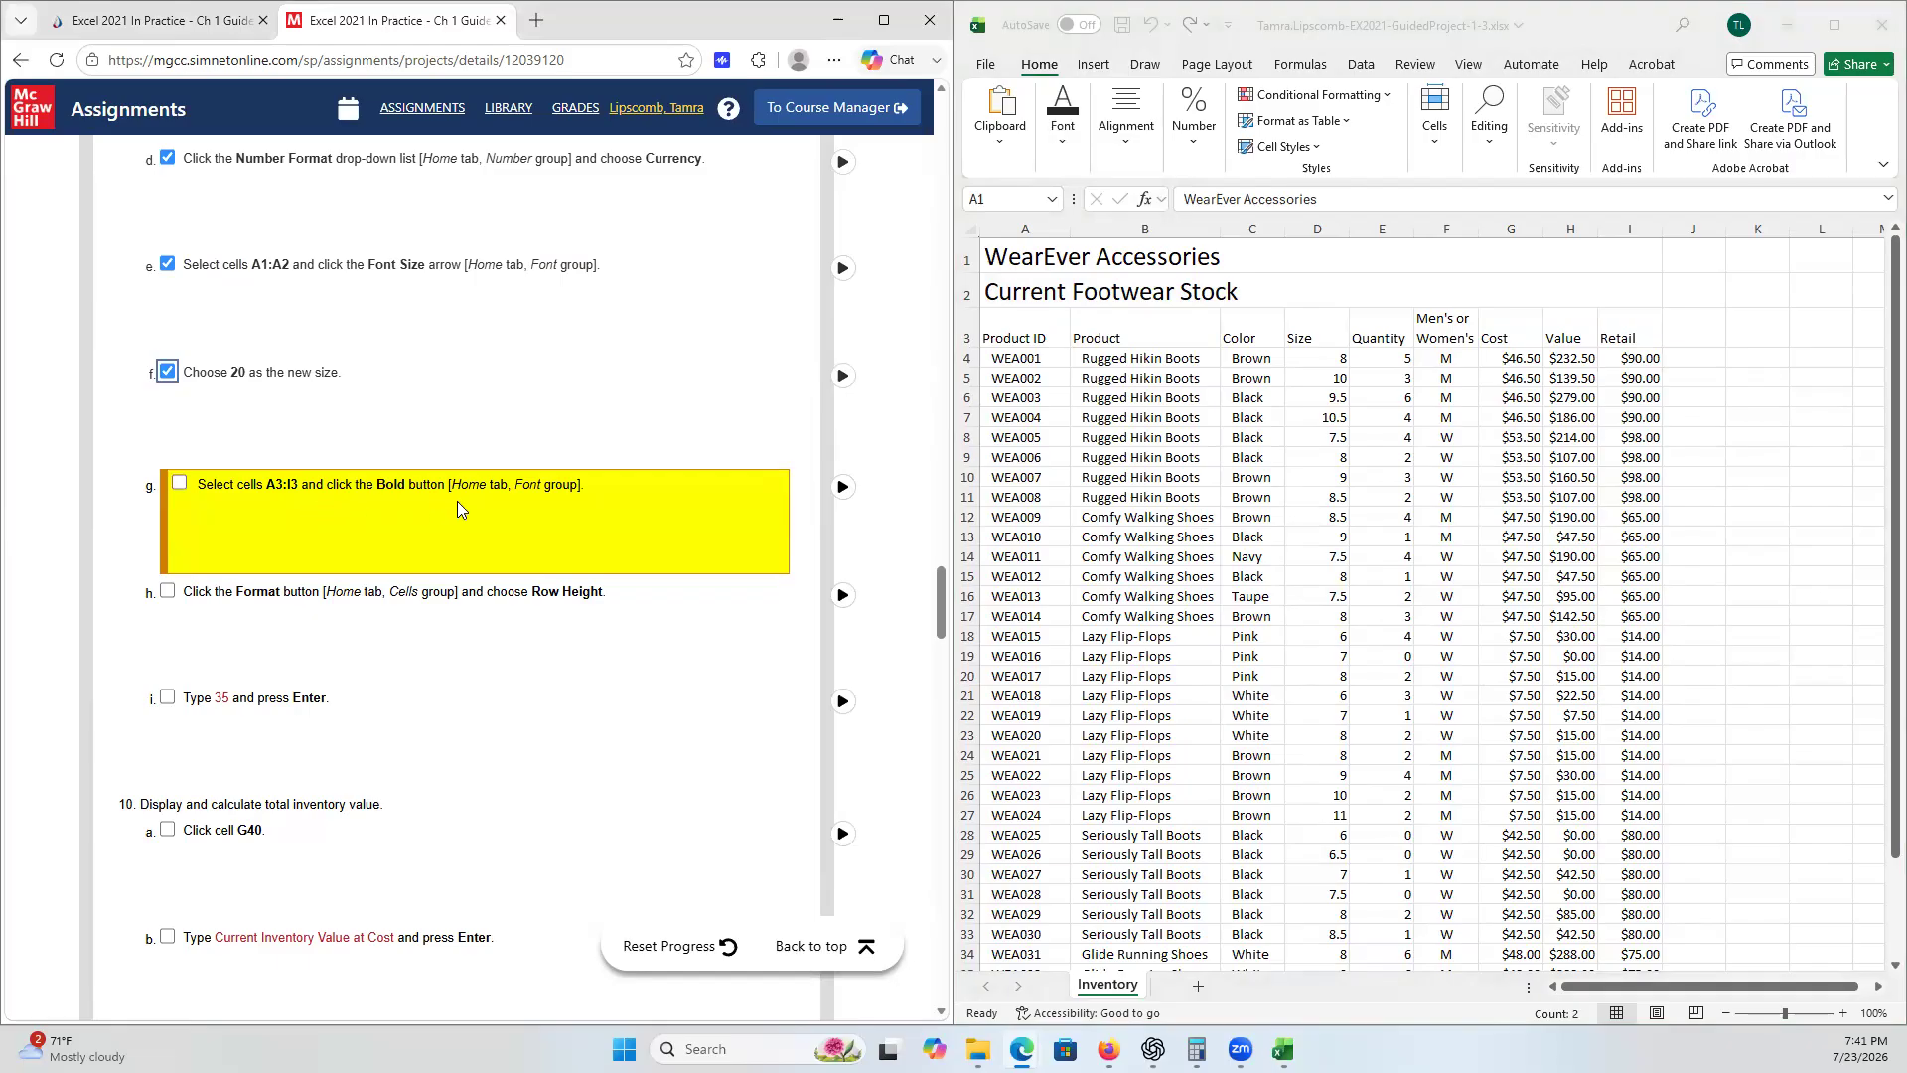
# - Make the column headings in cells A3:I3 bold
pyautogui.click(1008, 342)
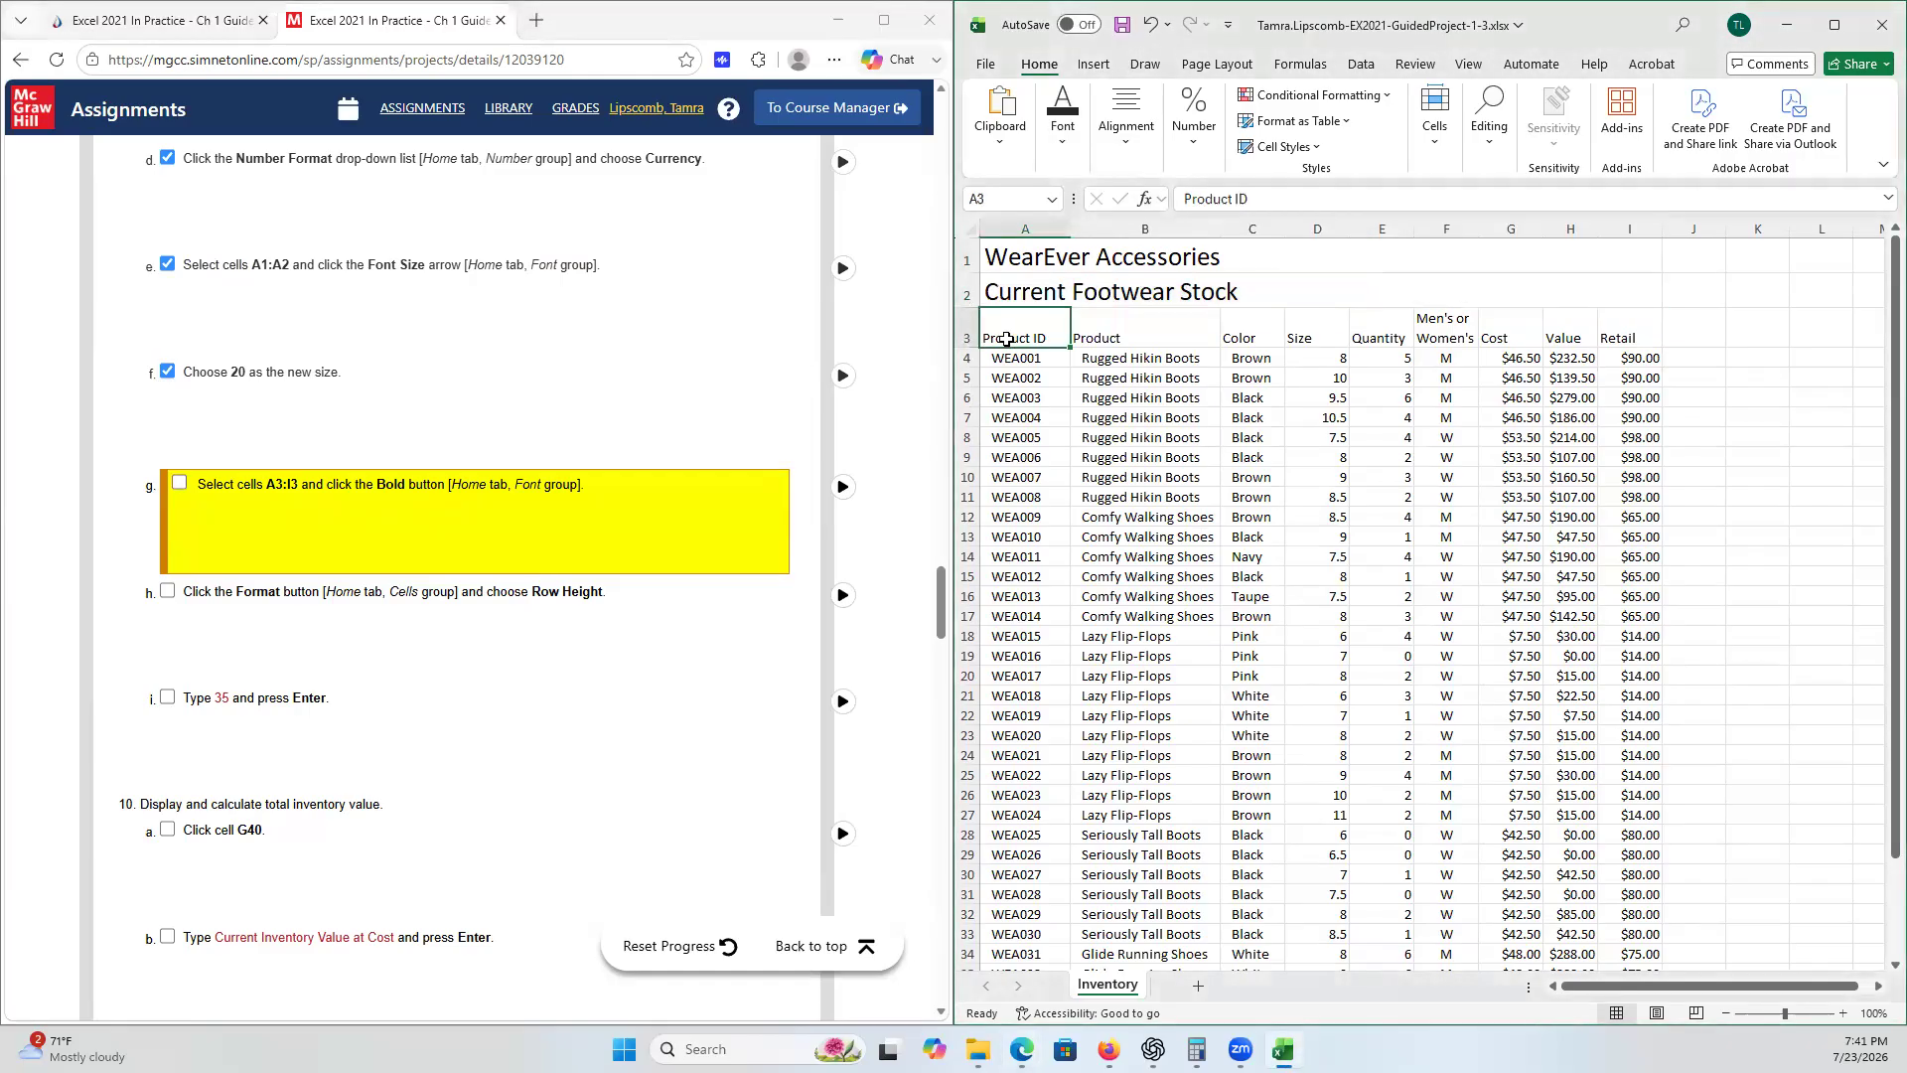
pyautogui.keyDown('shift'); pyautogui.click(1630, 332); pyautogui.keyUp('shift')
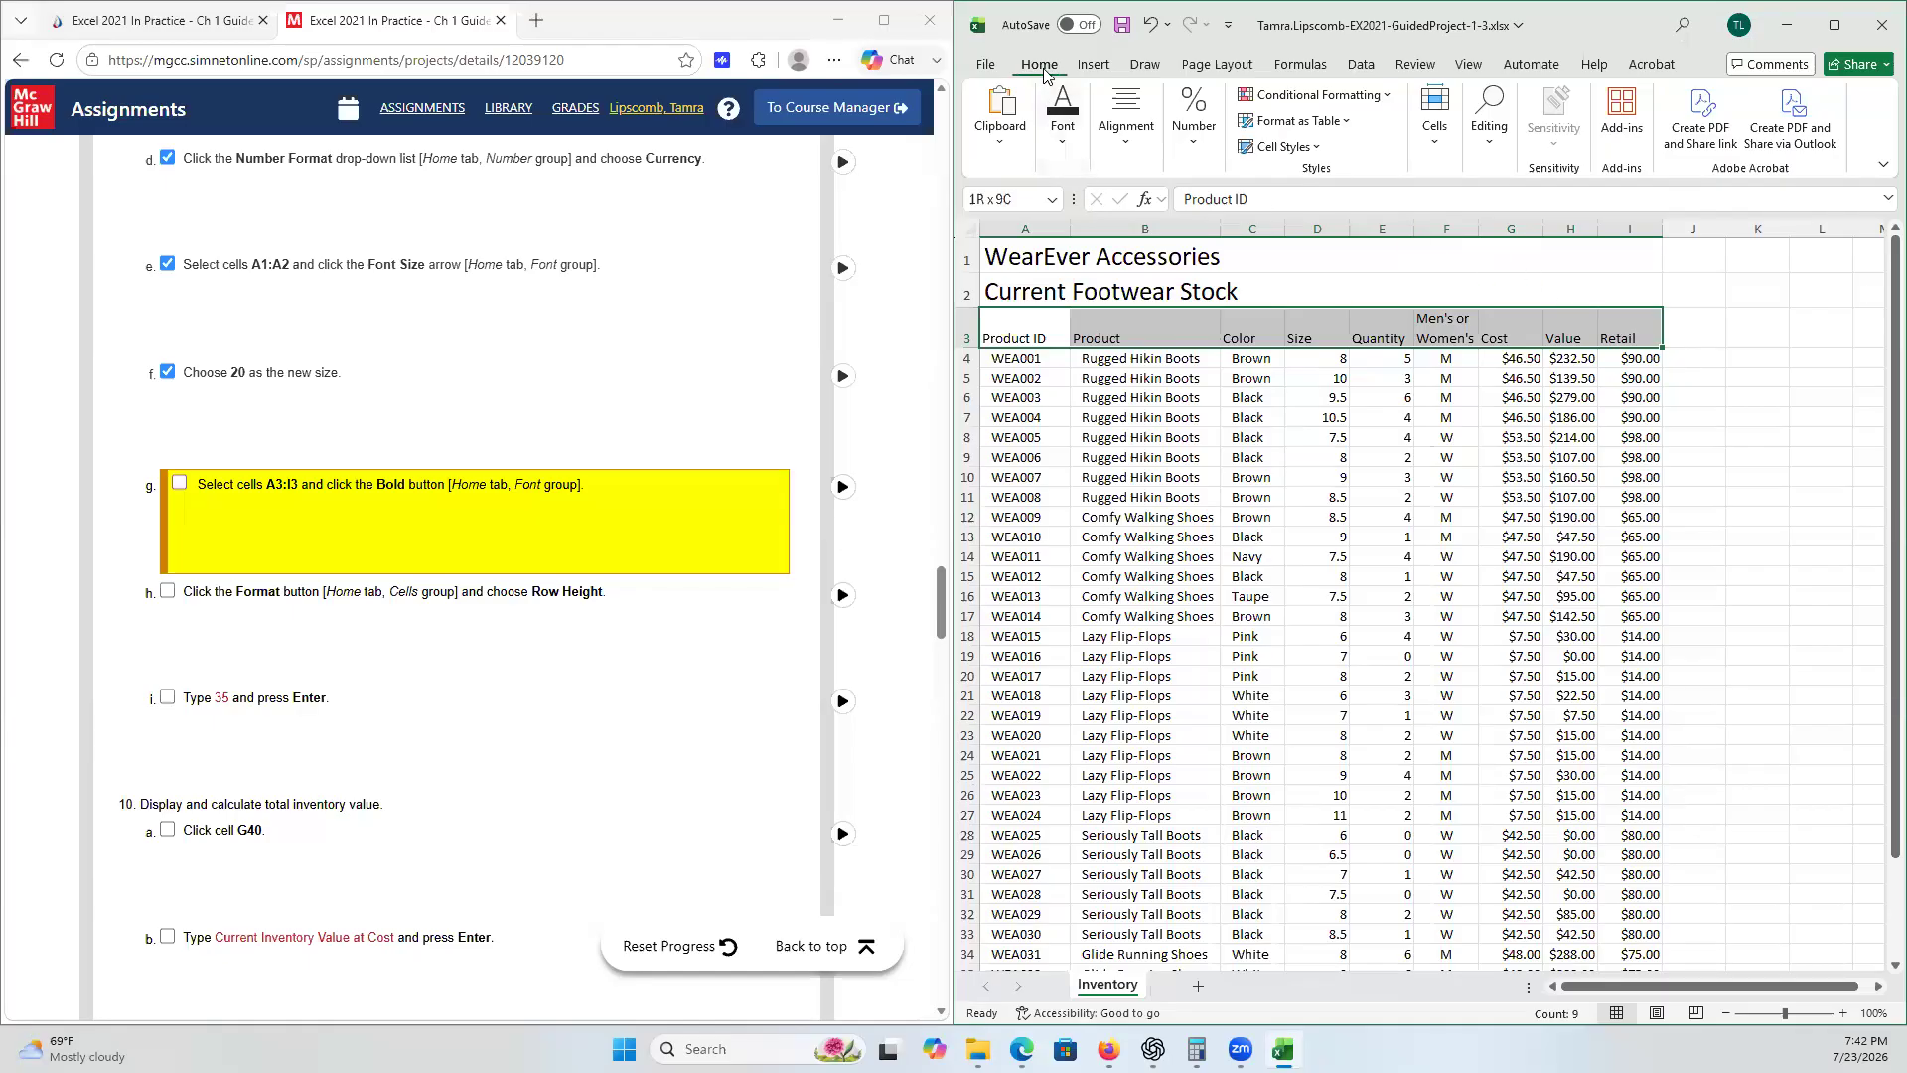
pyautogui.click(1063, 134)
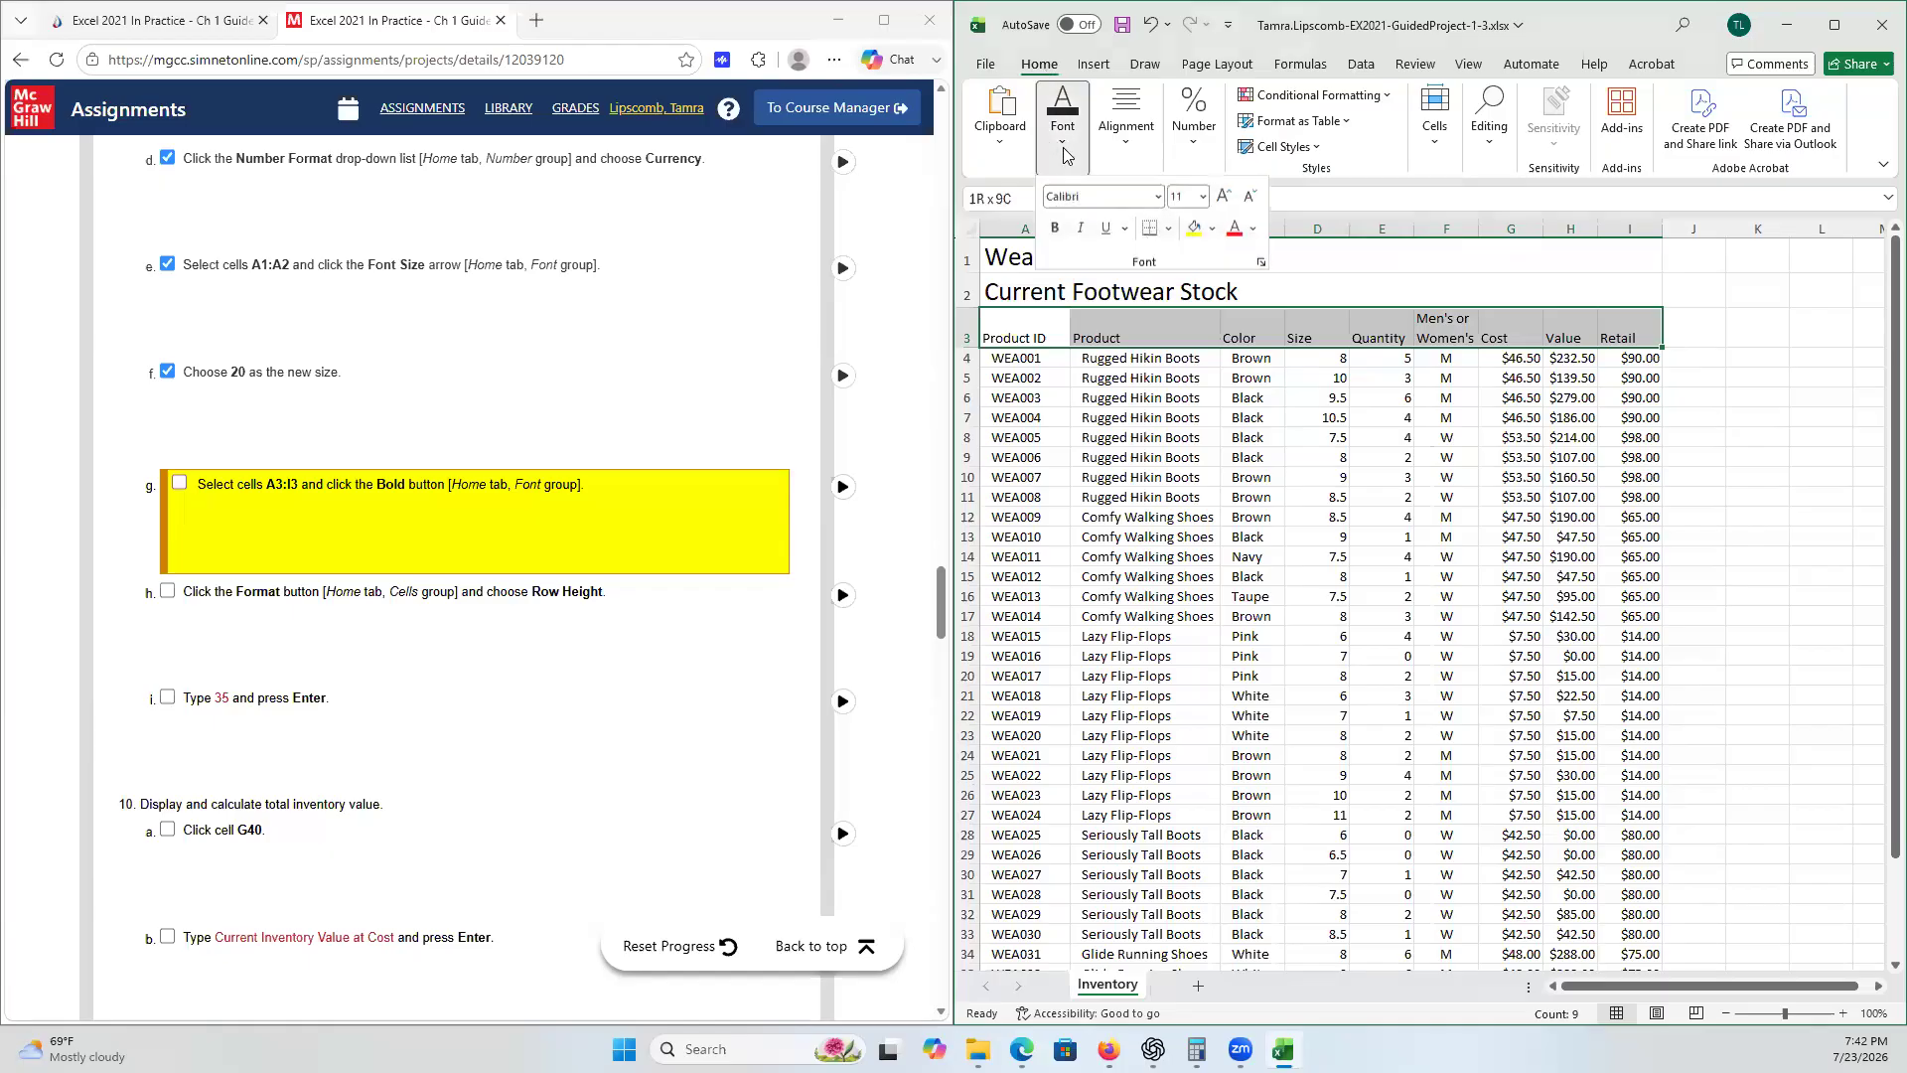
pyautogui.click(1056, 234)
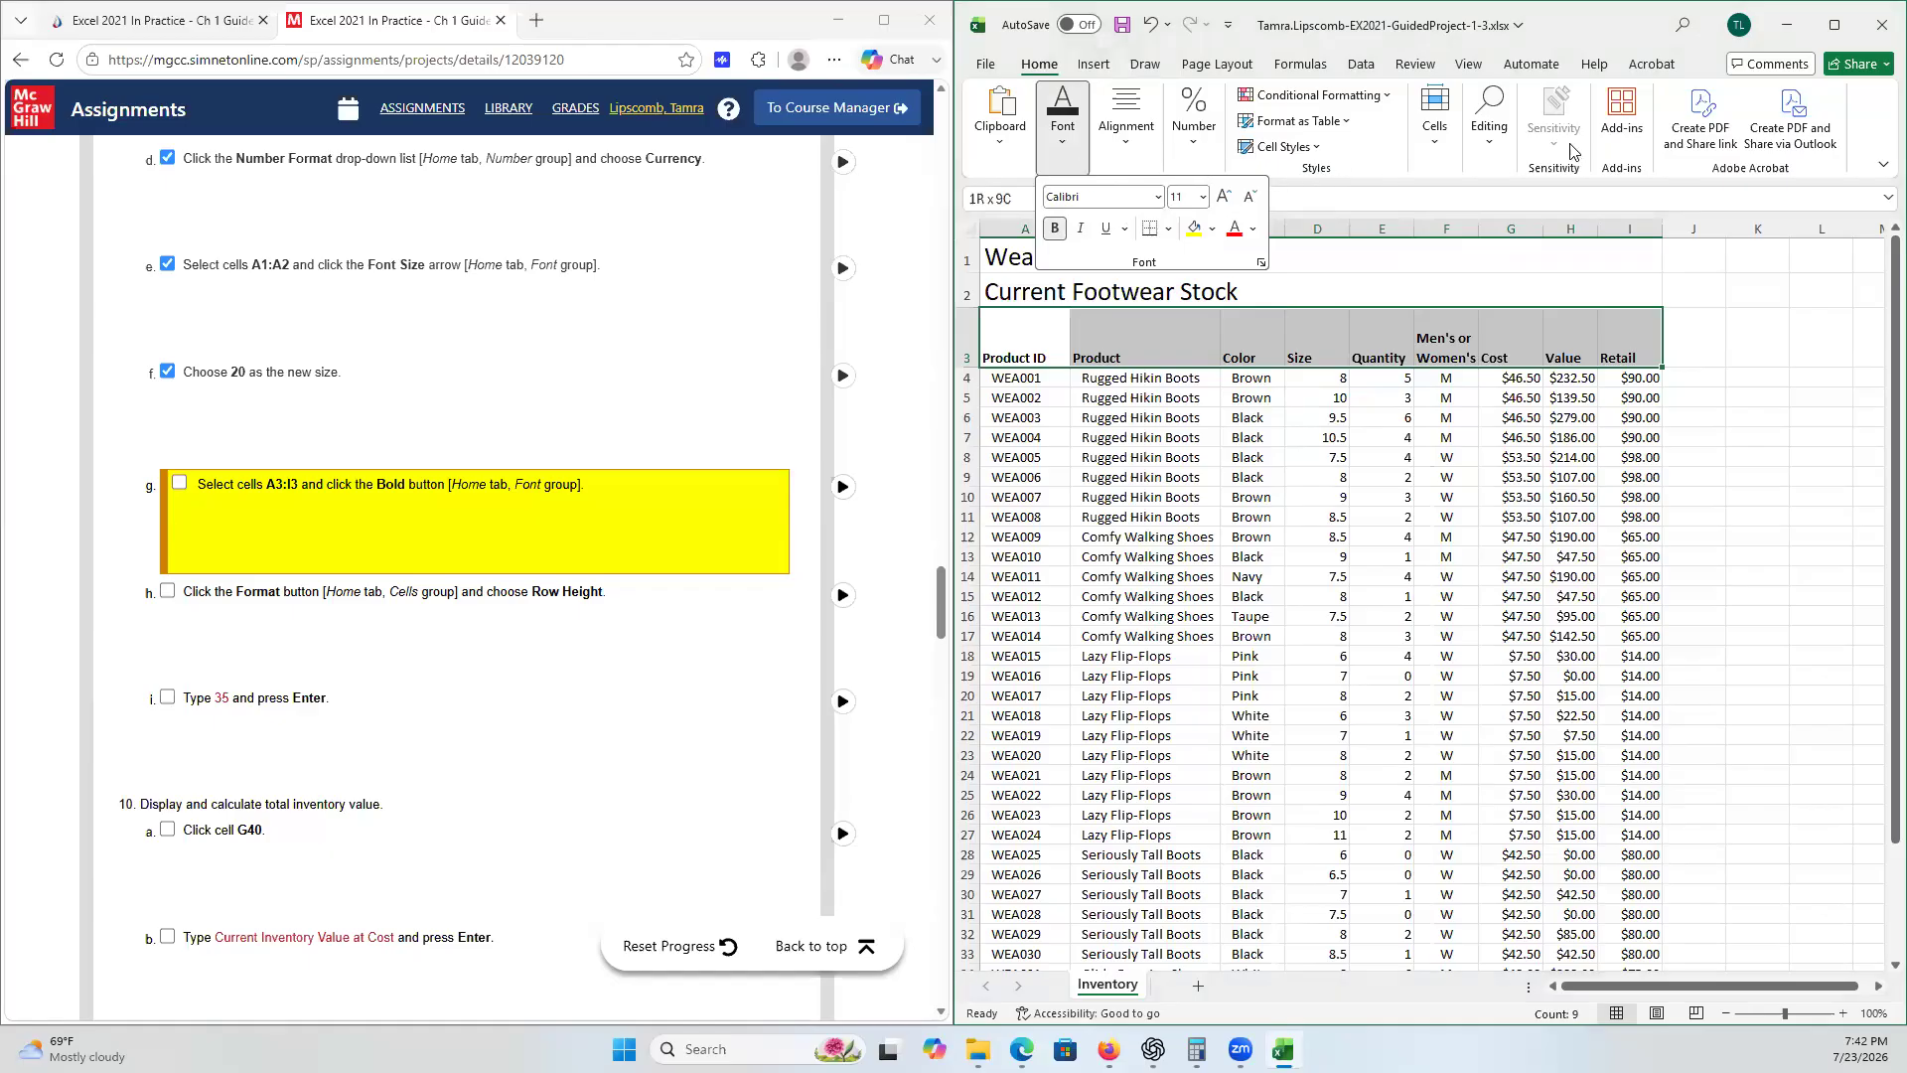
# - Set the height of row 3 to 35 and tick checklist steps 9g, 9h and 9i
pyautogui.click(1446, 143)
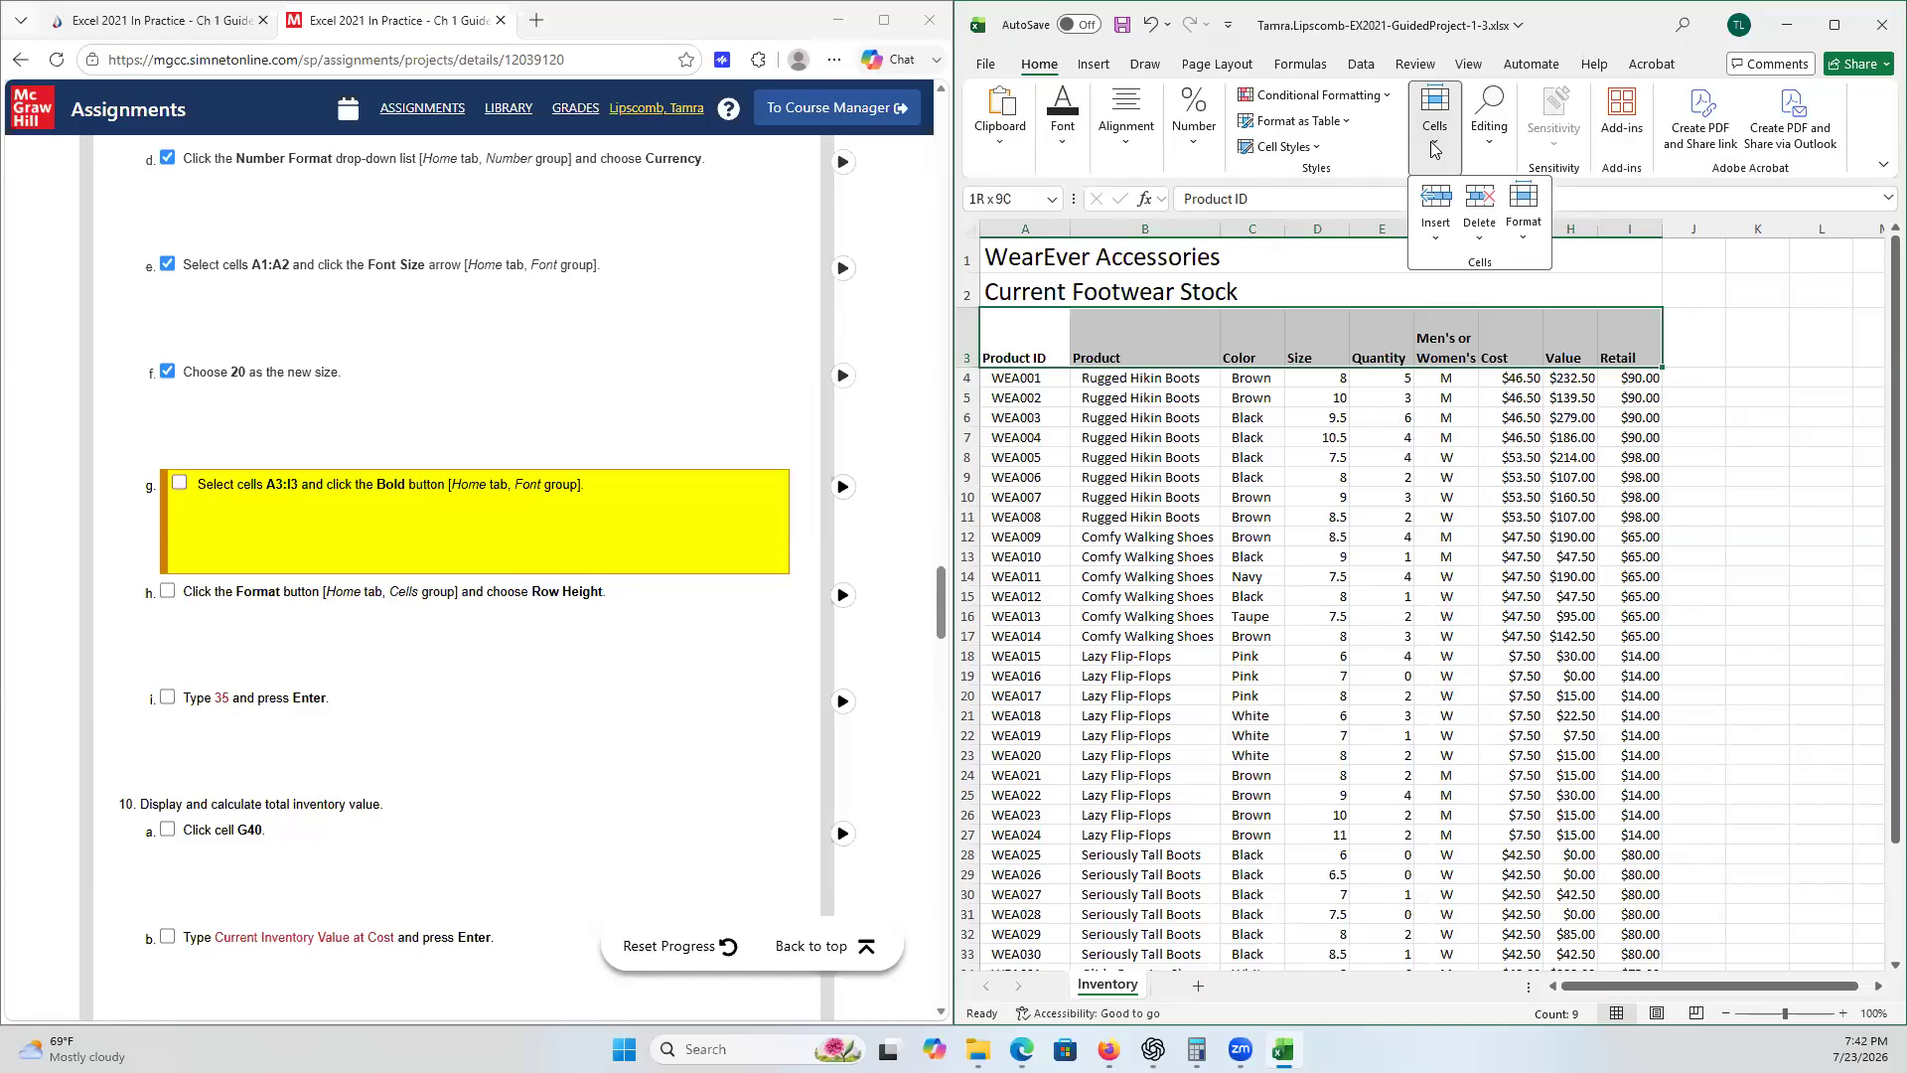
pyautogui.click(1522, 238)
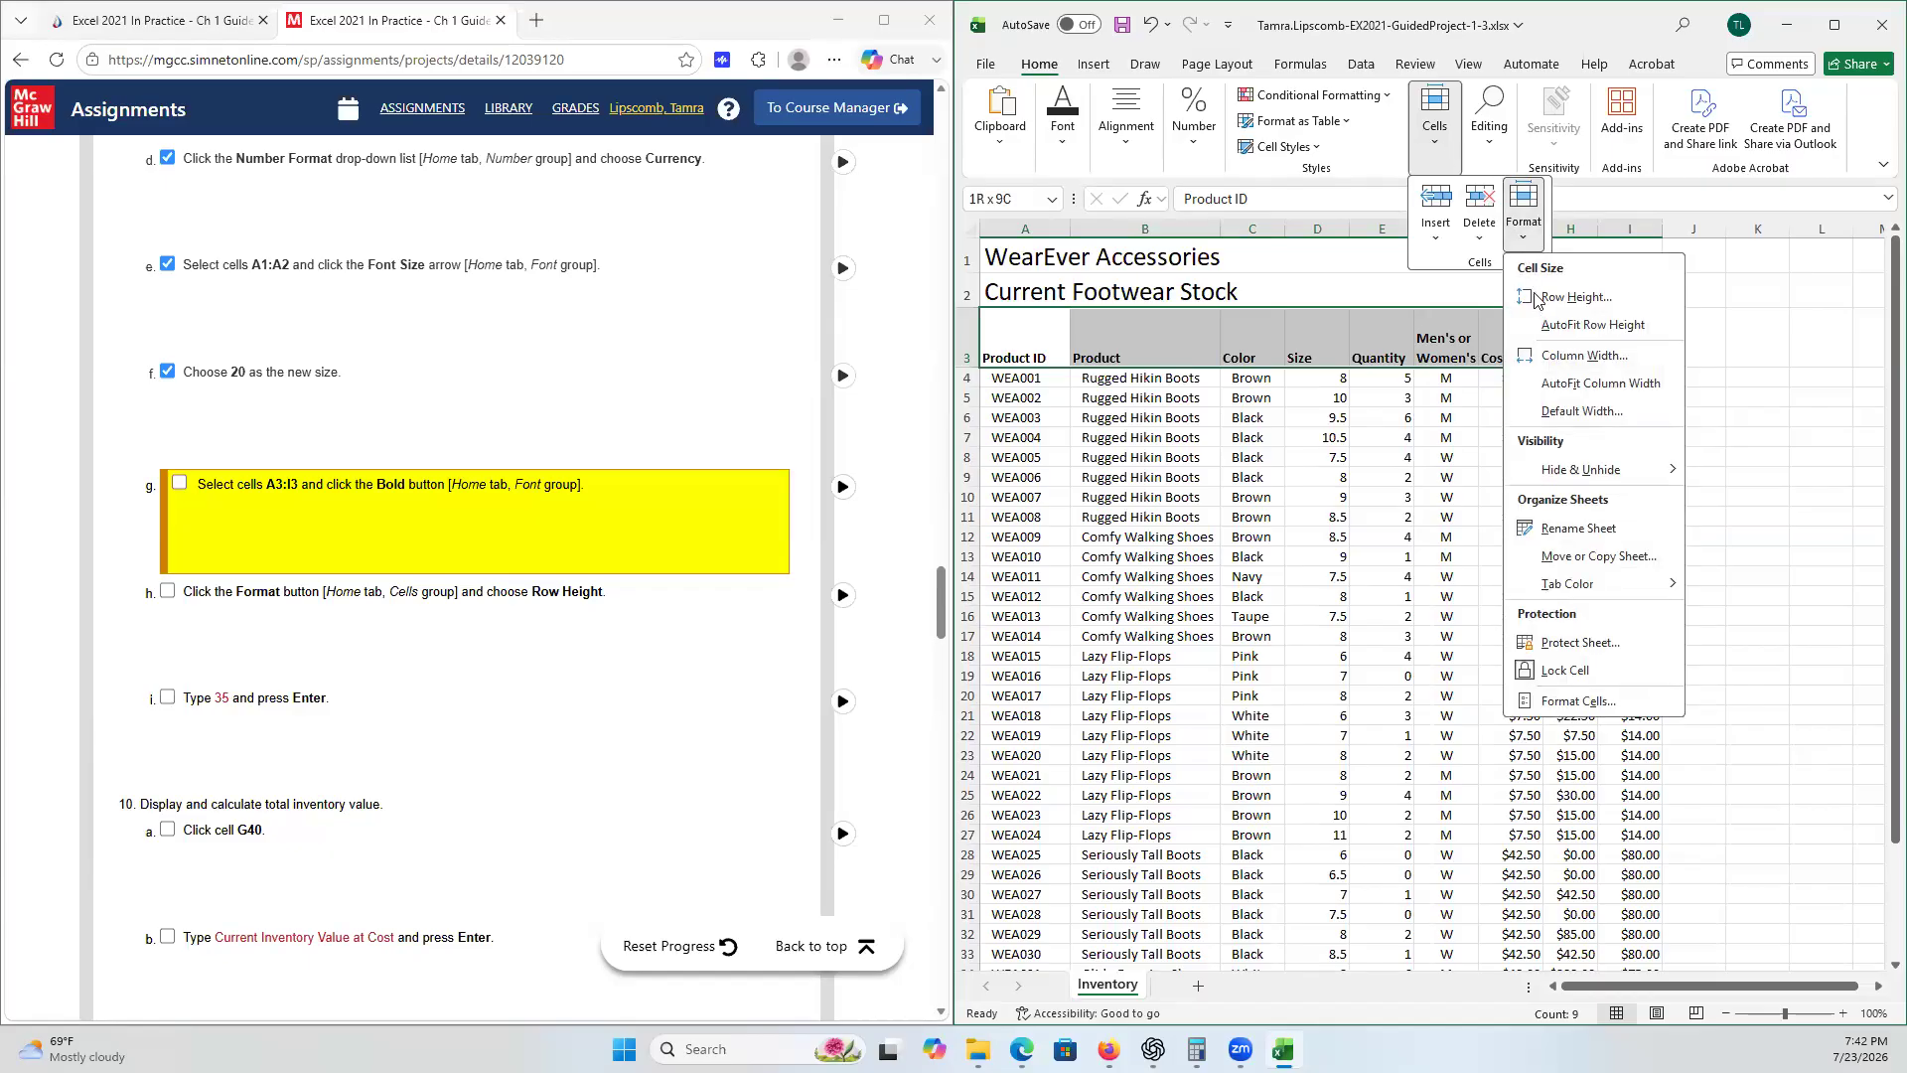
pyautogui.click(1576, 297)
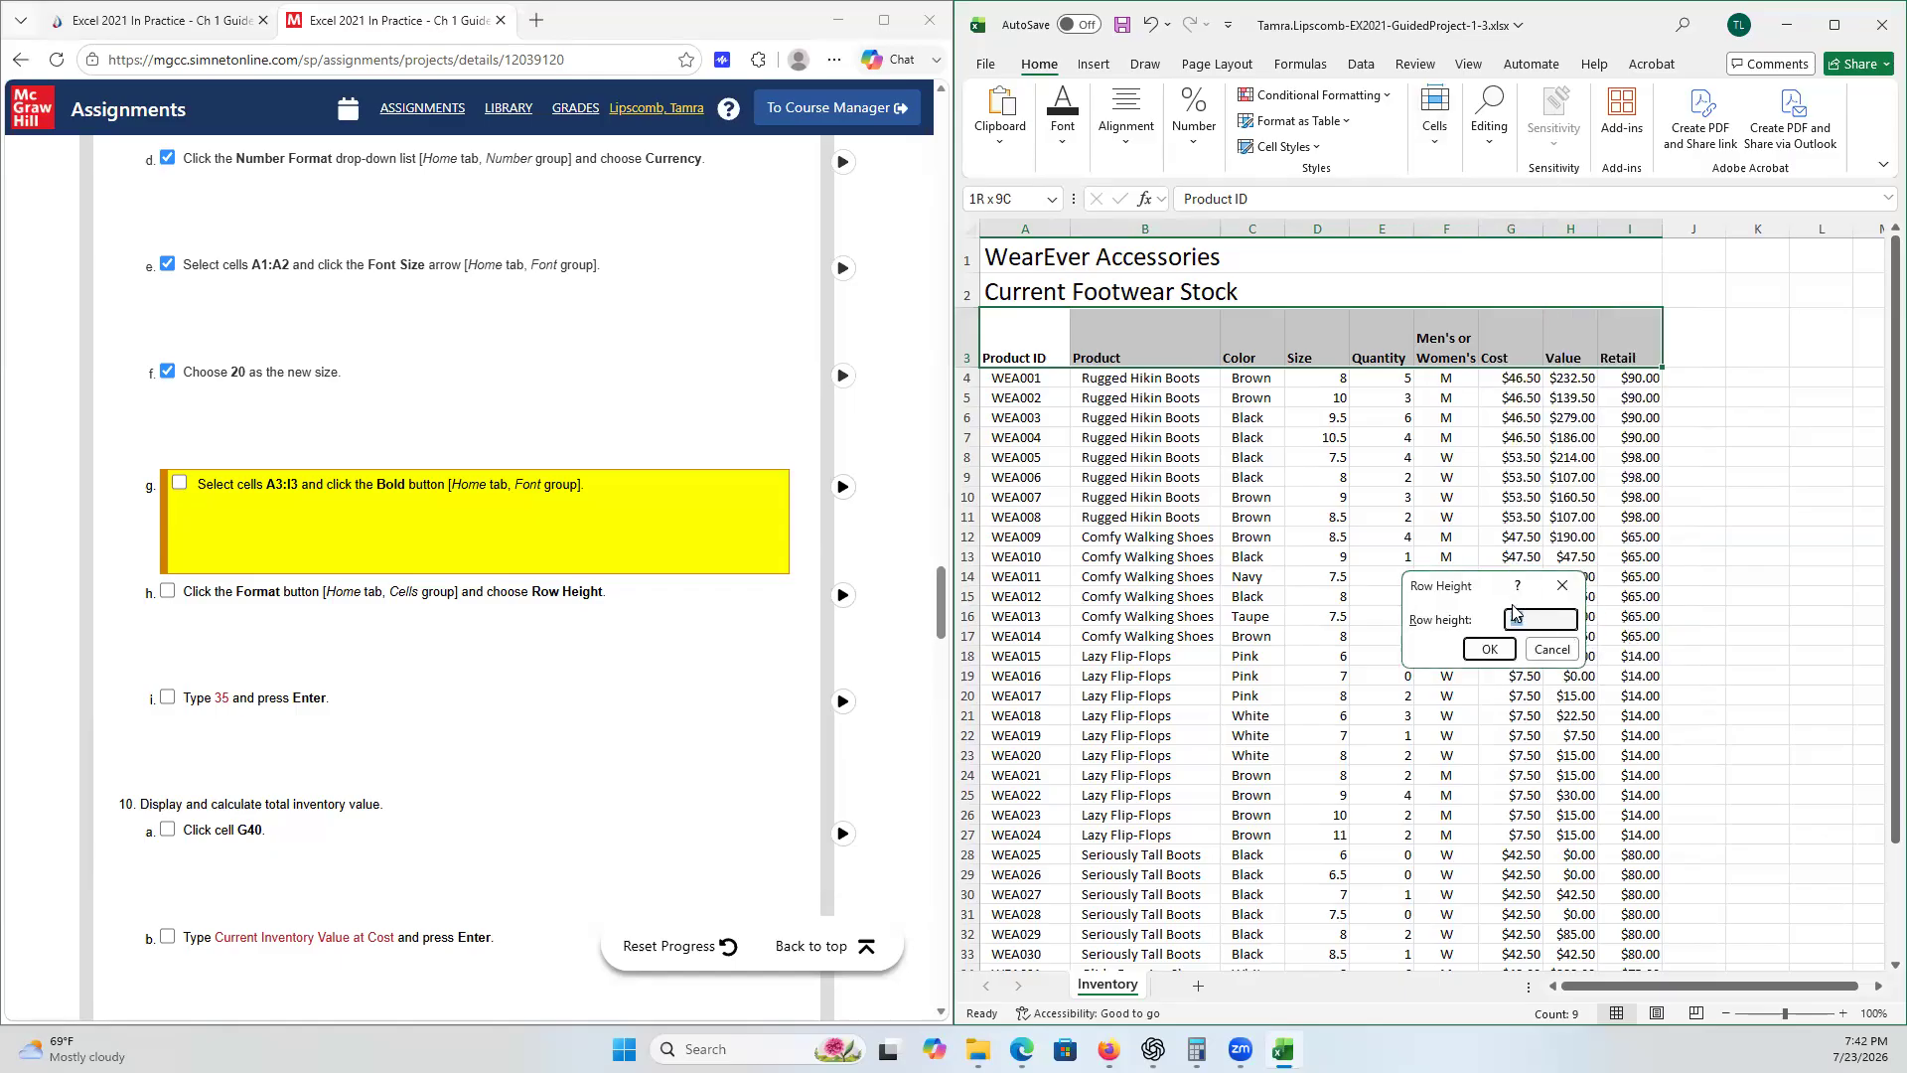
pyautogui.write('35')
pyautogui.click(1489, 650)
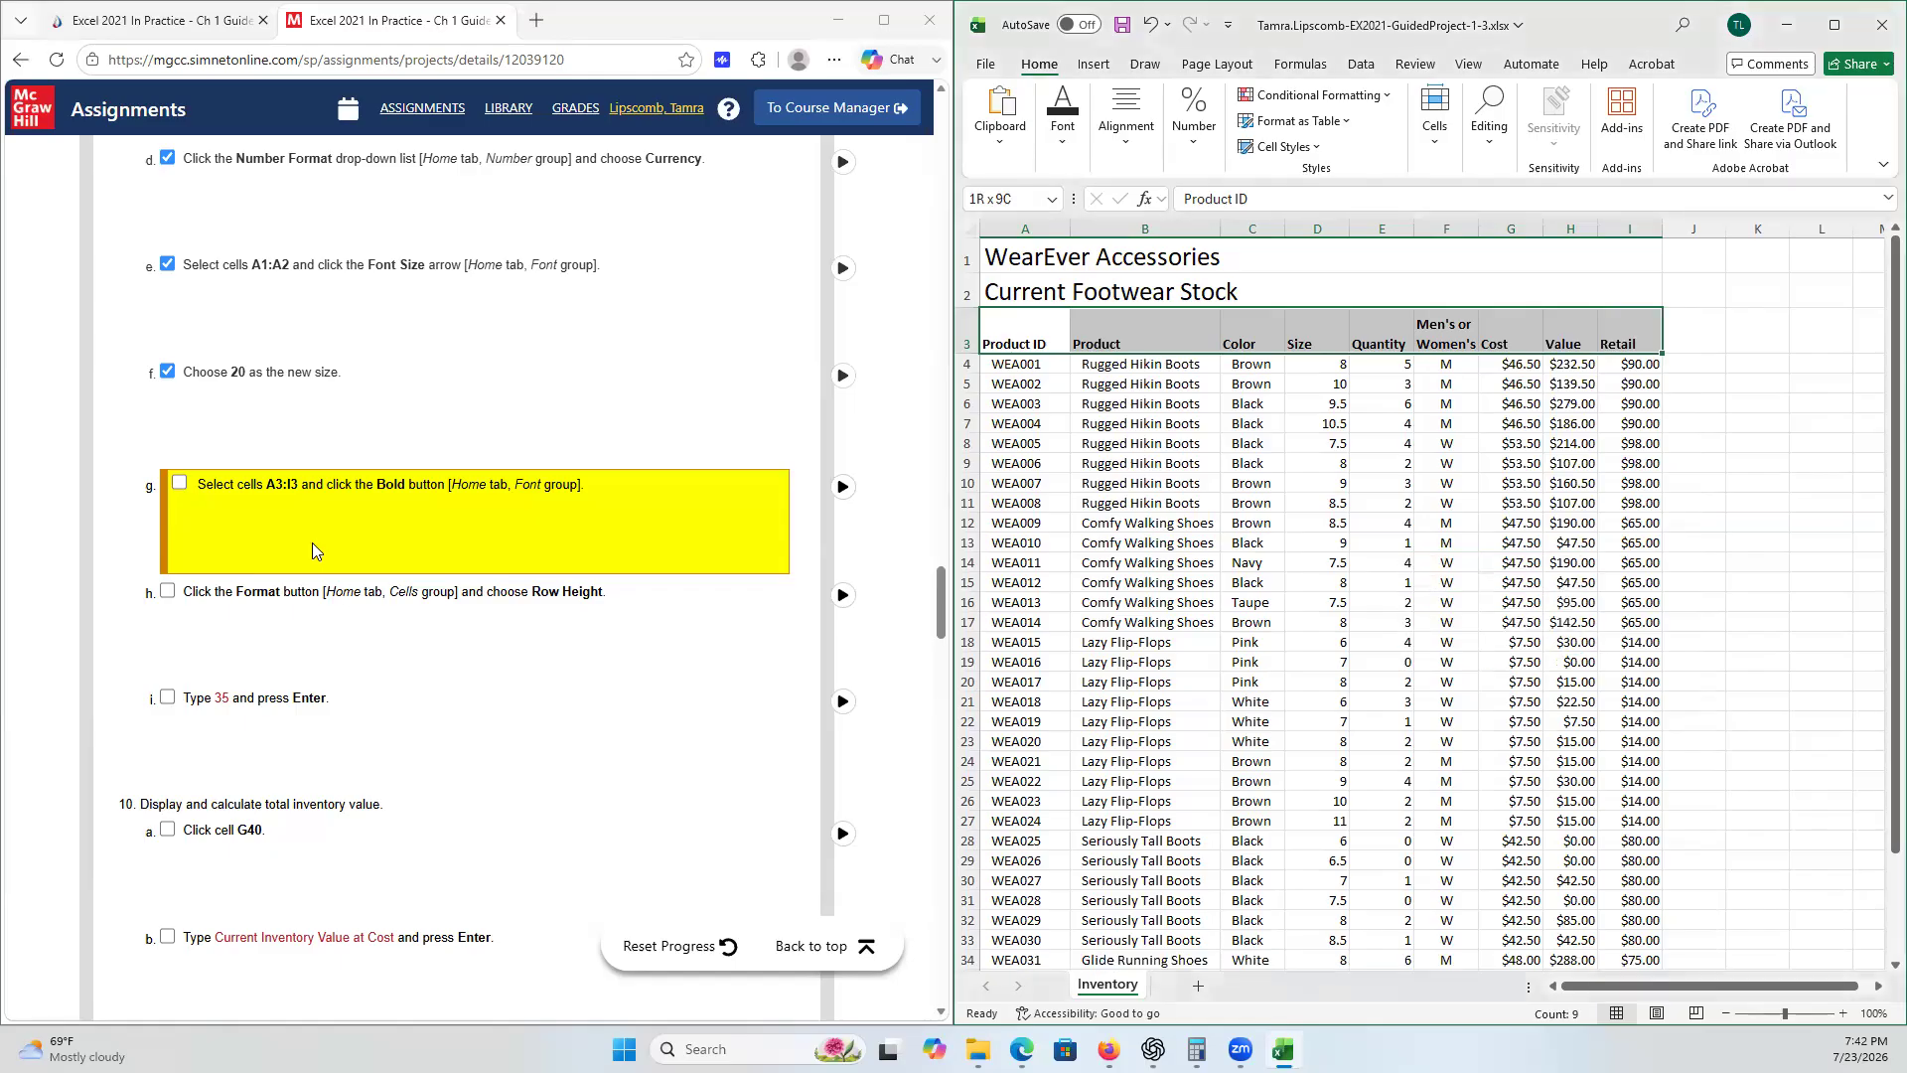
pyautogui.click(180, 486)
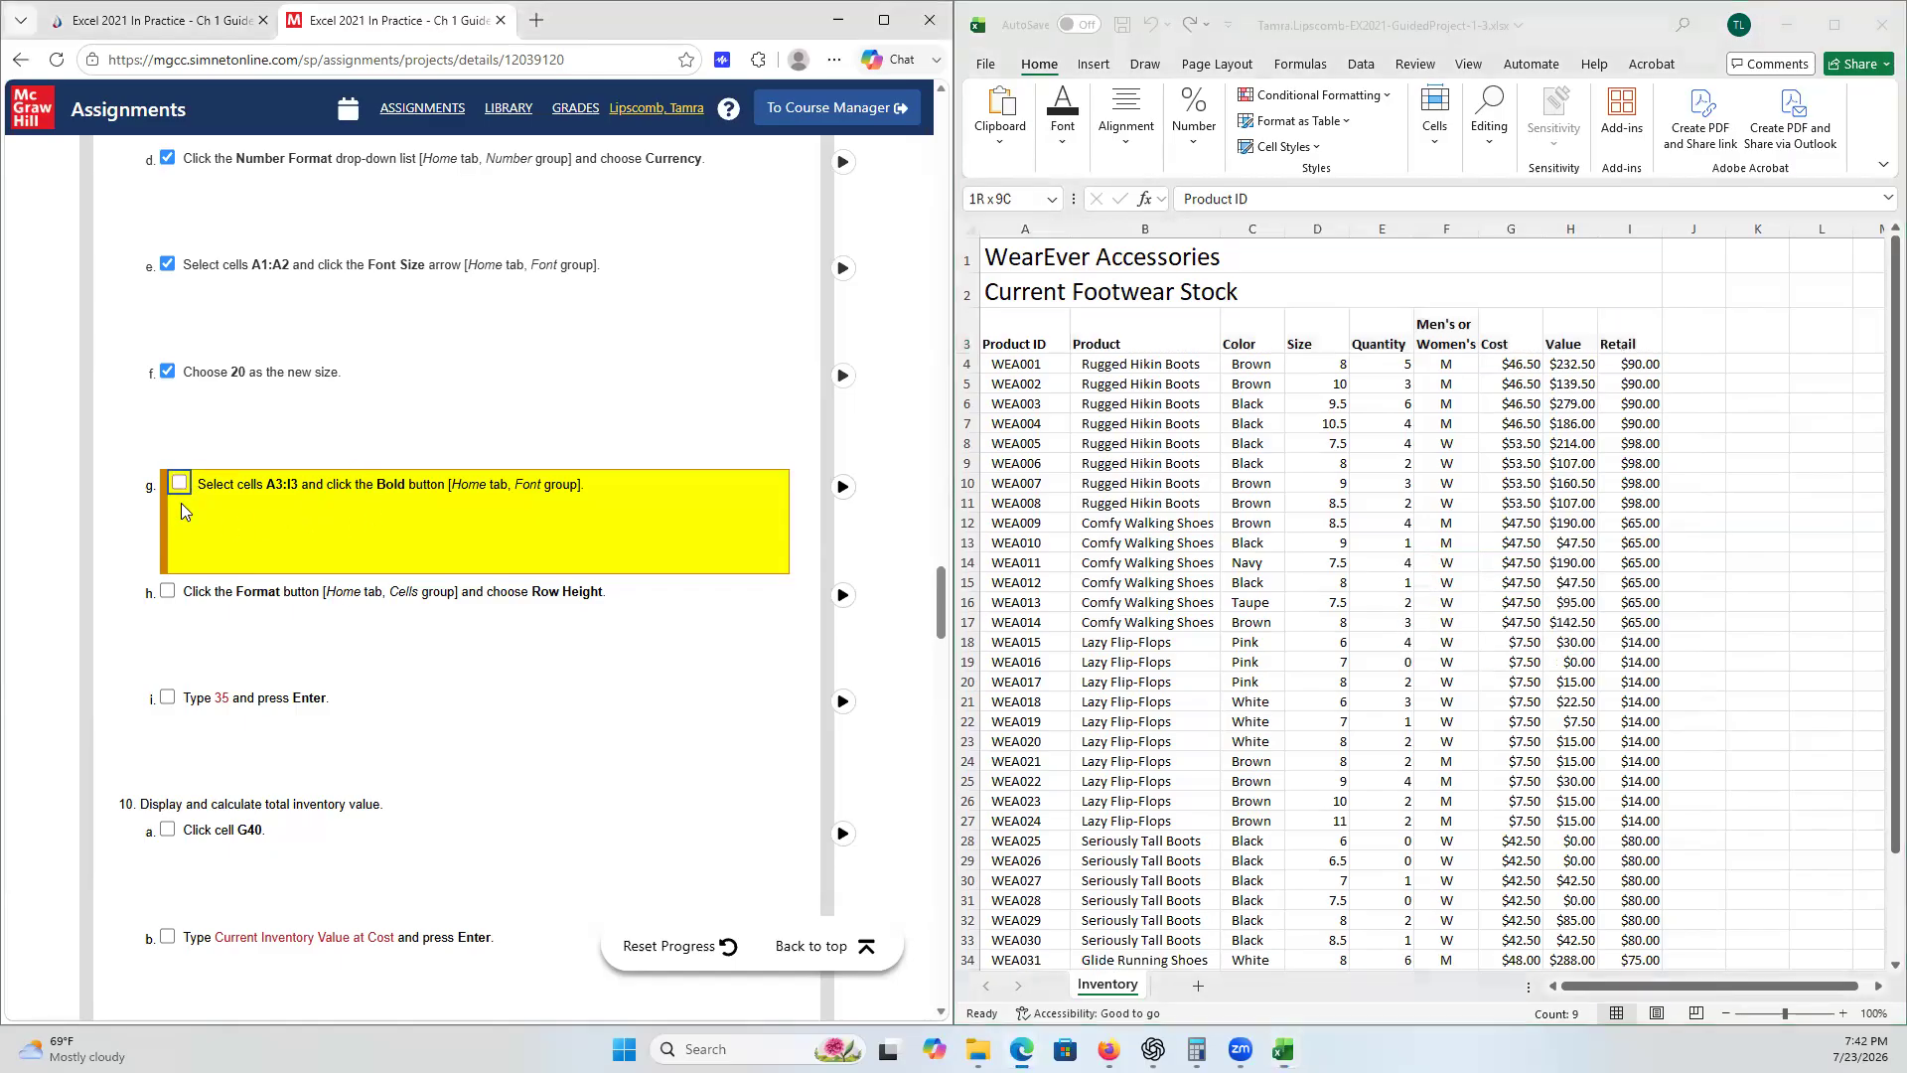
pyautogui.click(180, 590)
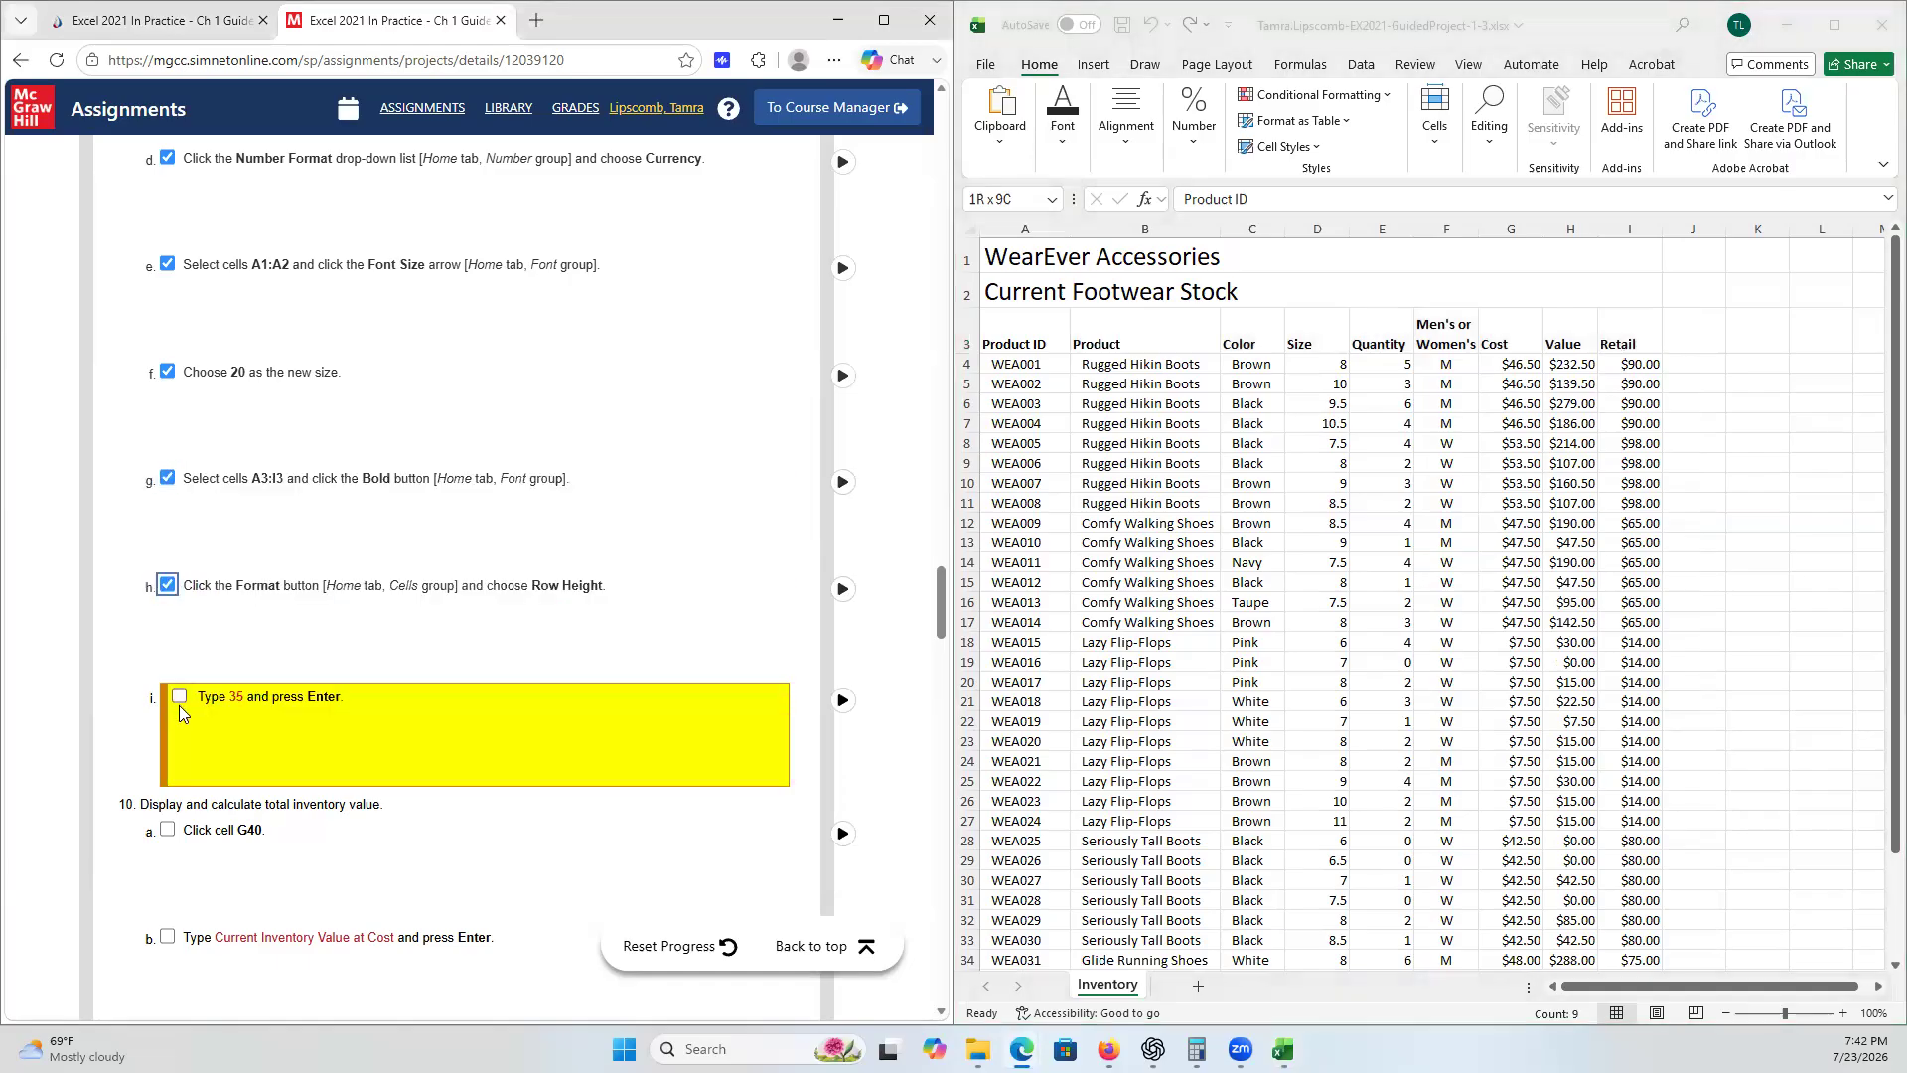
pyautogui.click(180, 701)
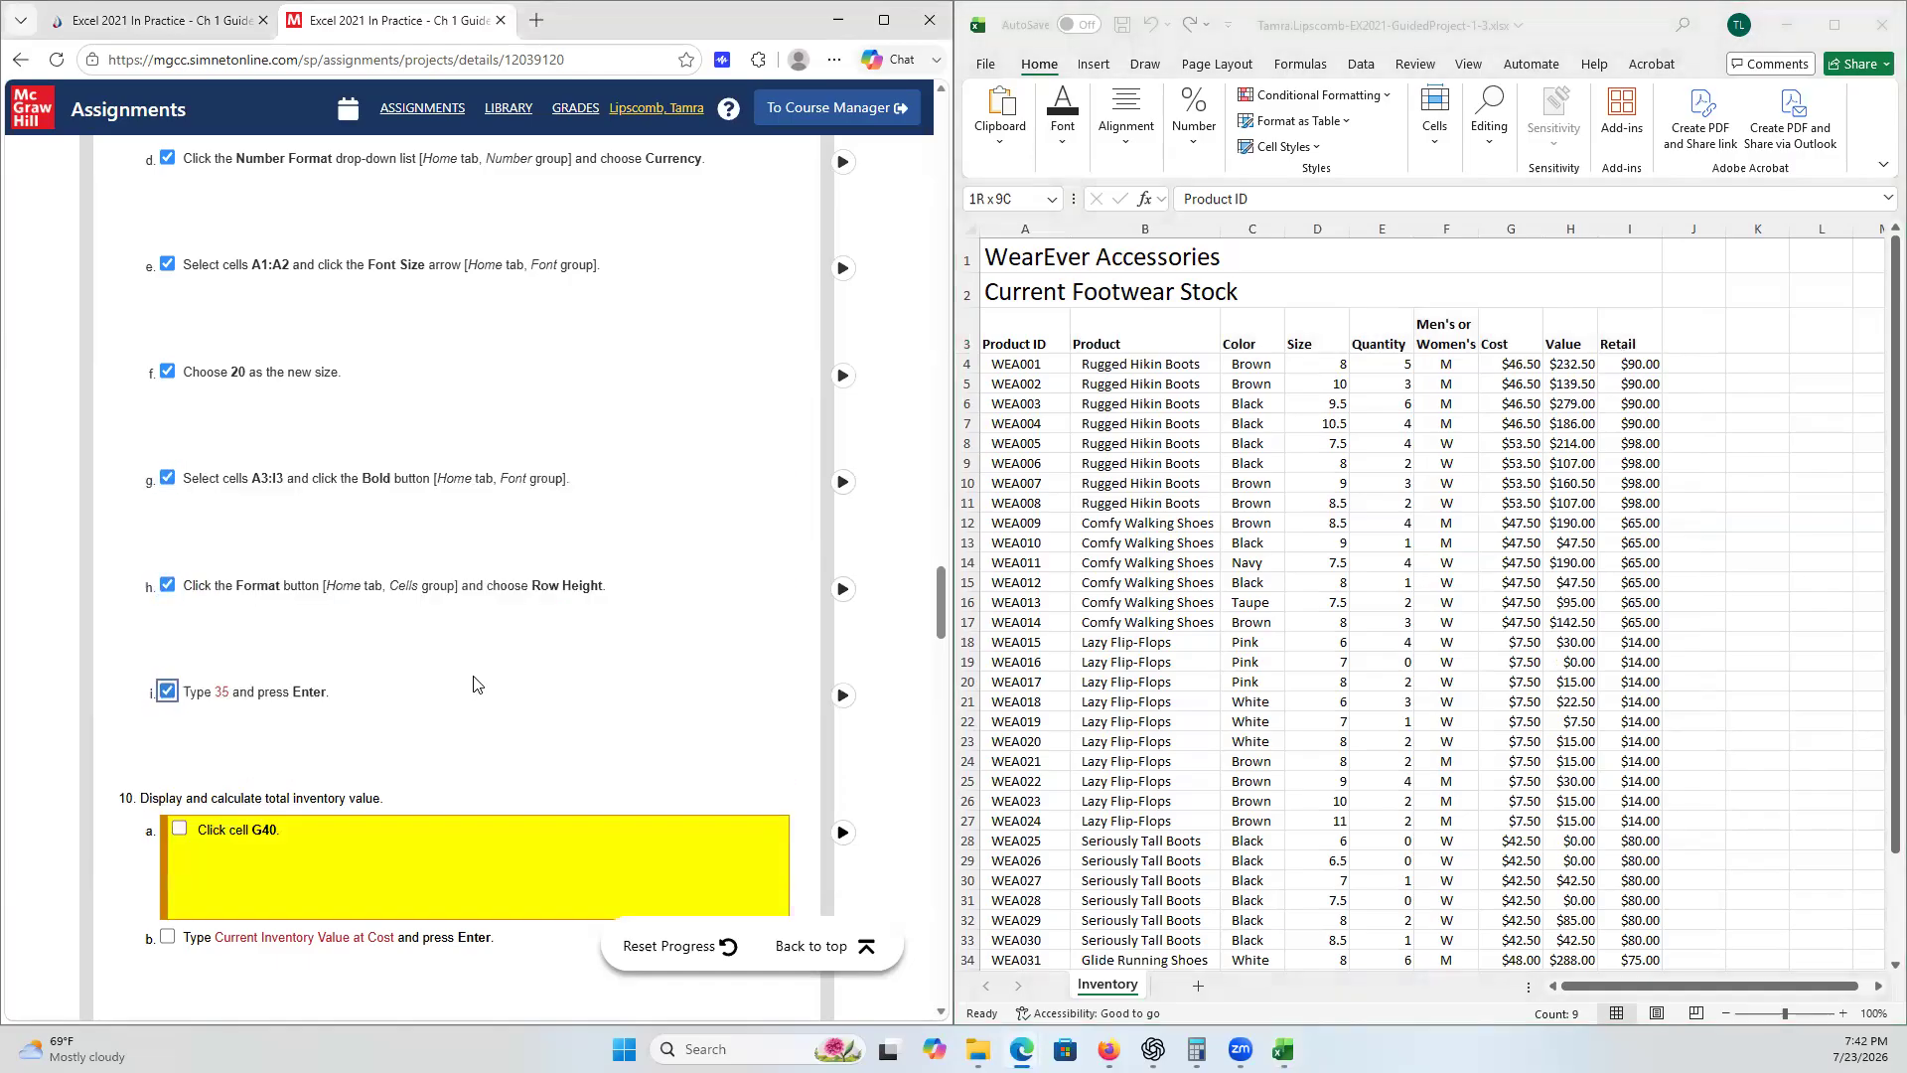
# - Go to cell G40 on the Inventory sheet and tick checklist step 10a
pyautogui.scroll(-5, 478, 685)
pyautogui.scroll(-1, 478, 666)
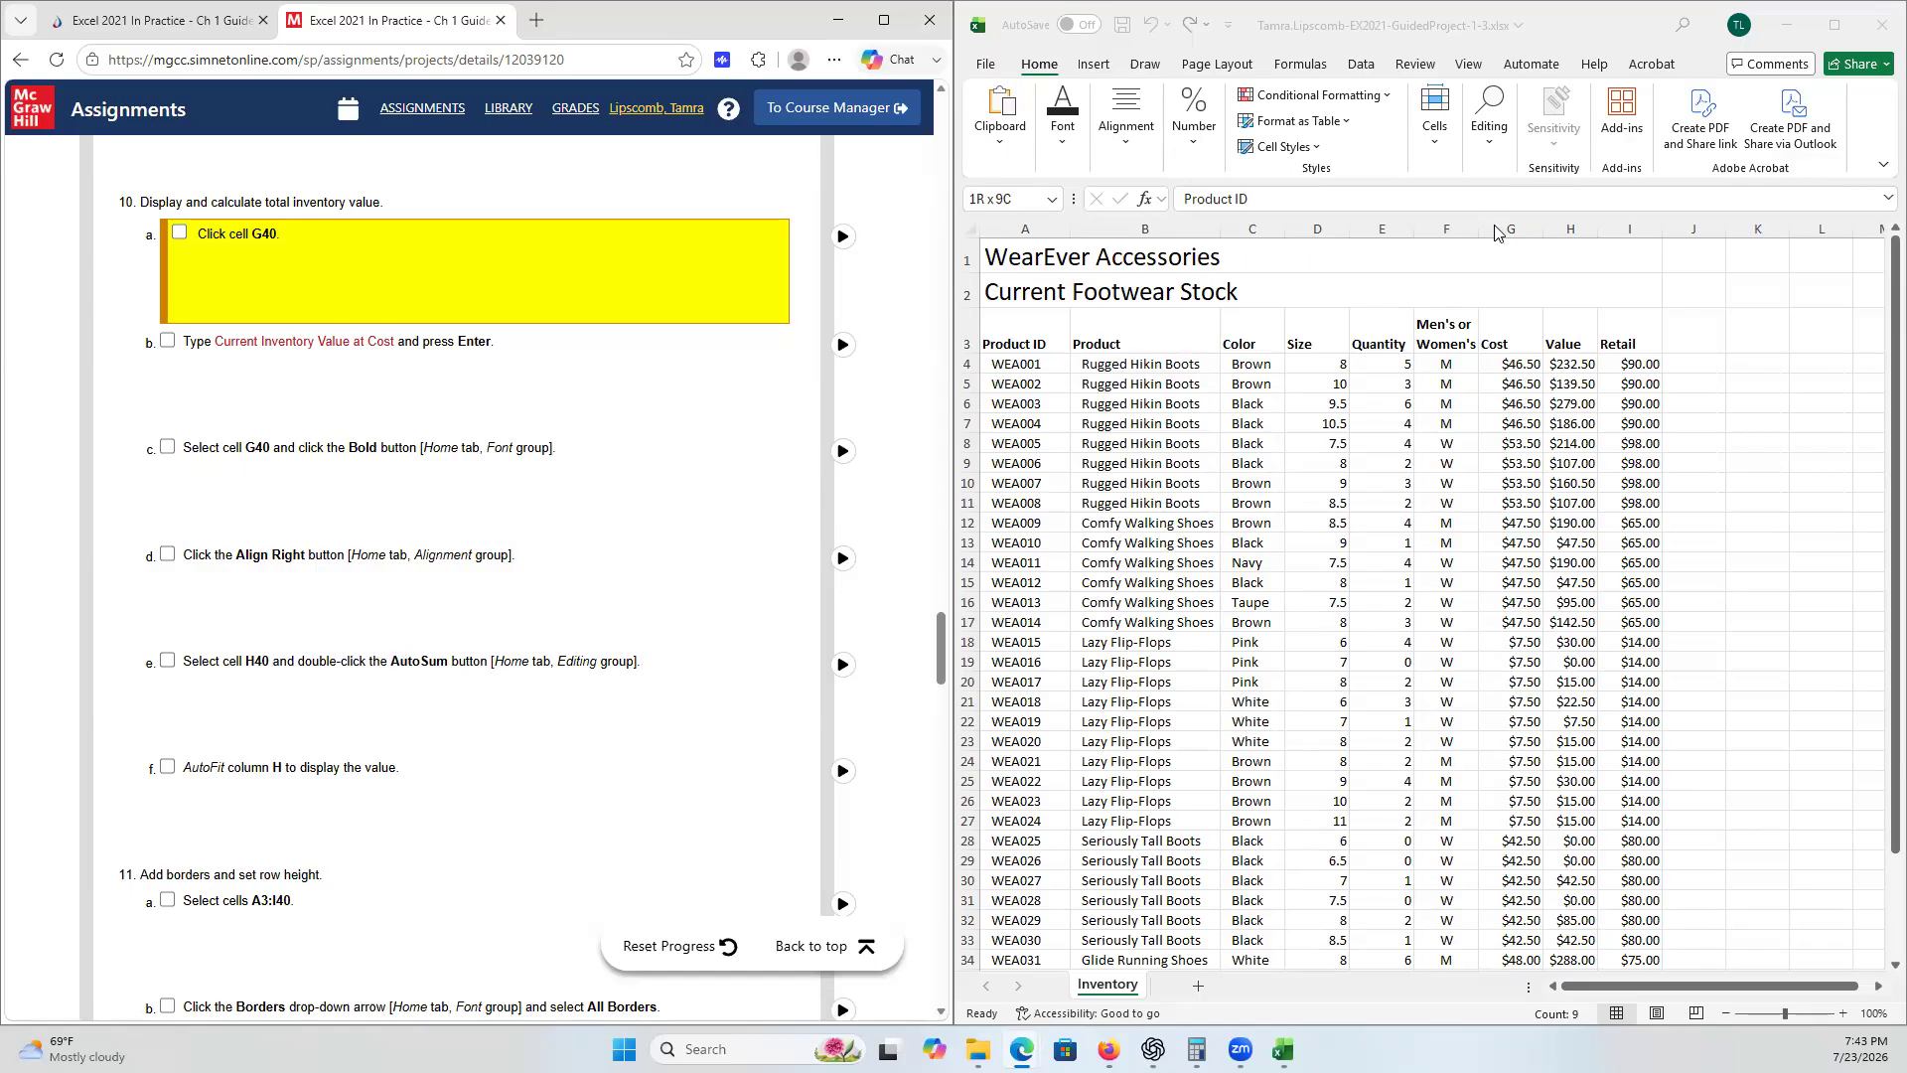
pyautogui.scroll(-1, 1497, 707)
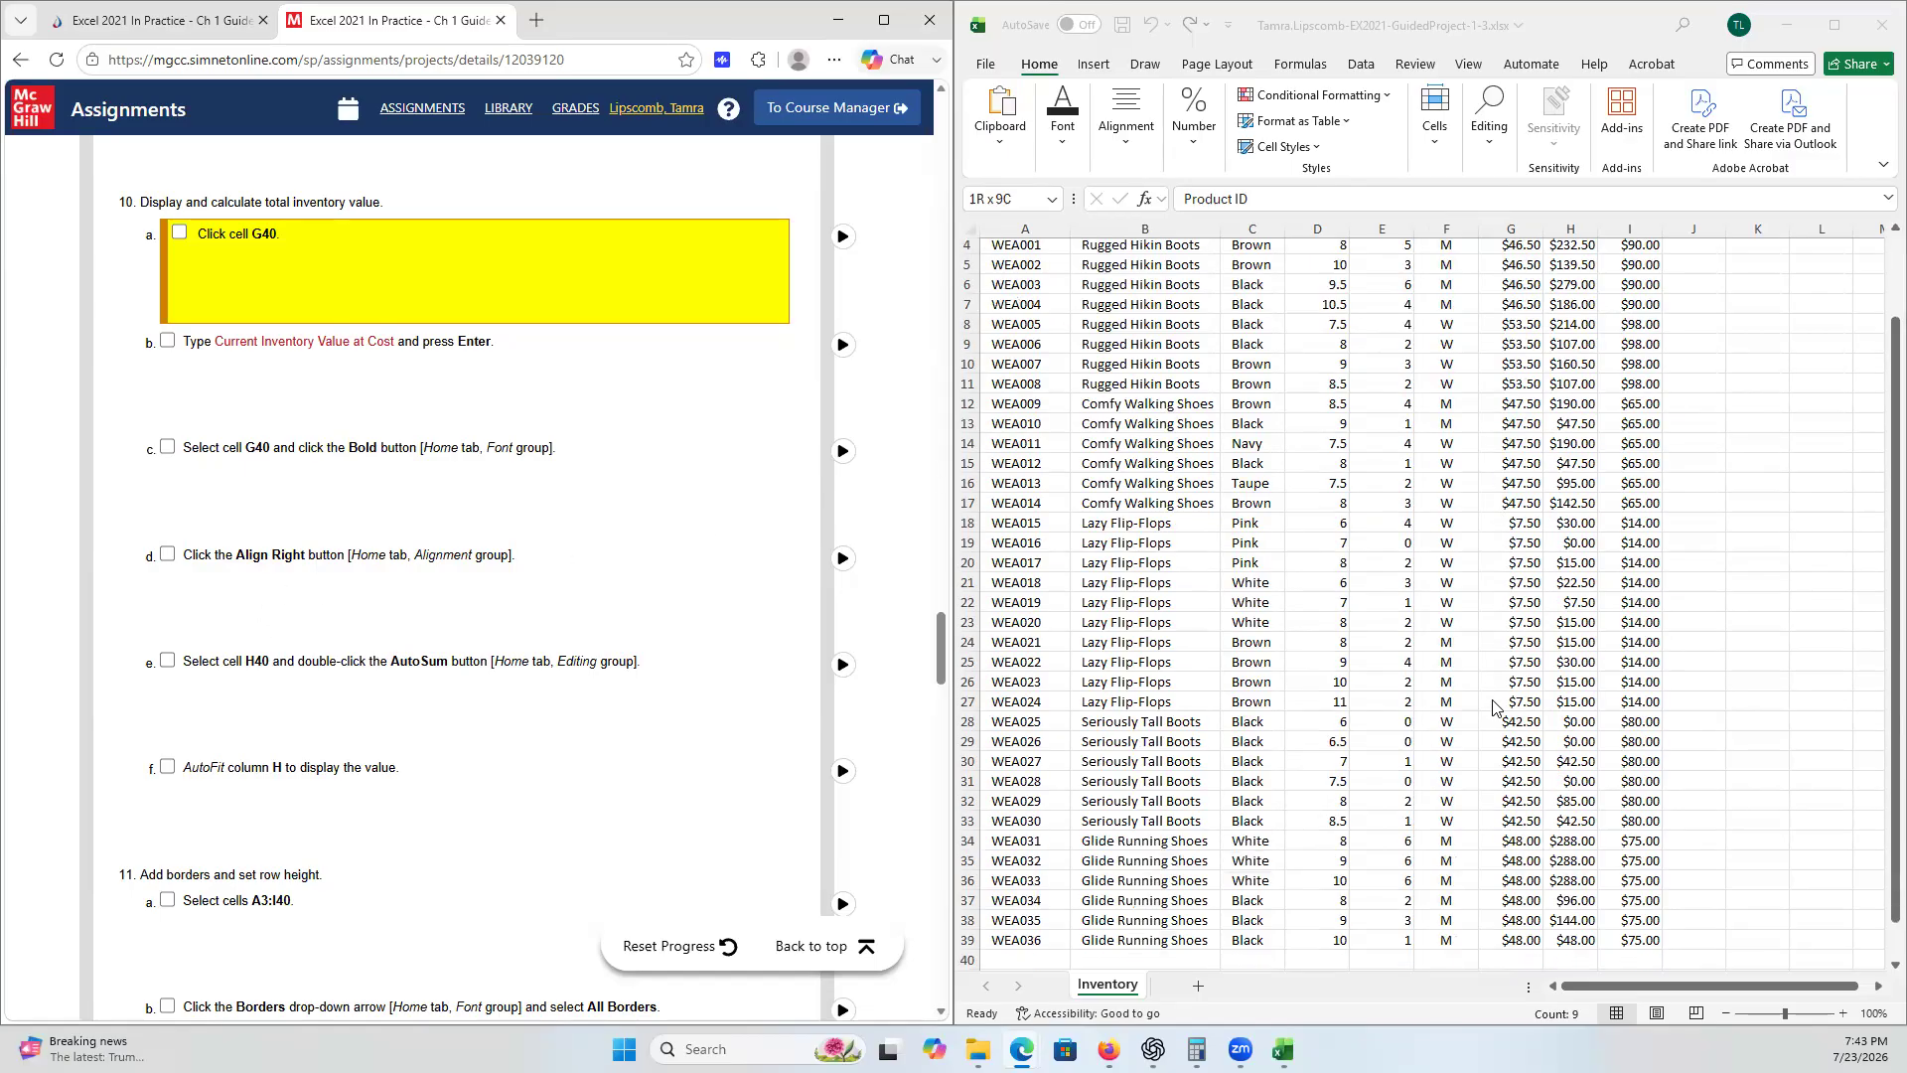
pyautogui.scroll(-1, 1497, 708)
pyautogui.click(1511, 897)
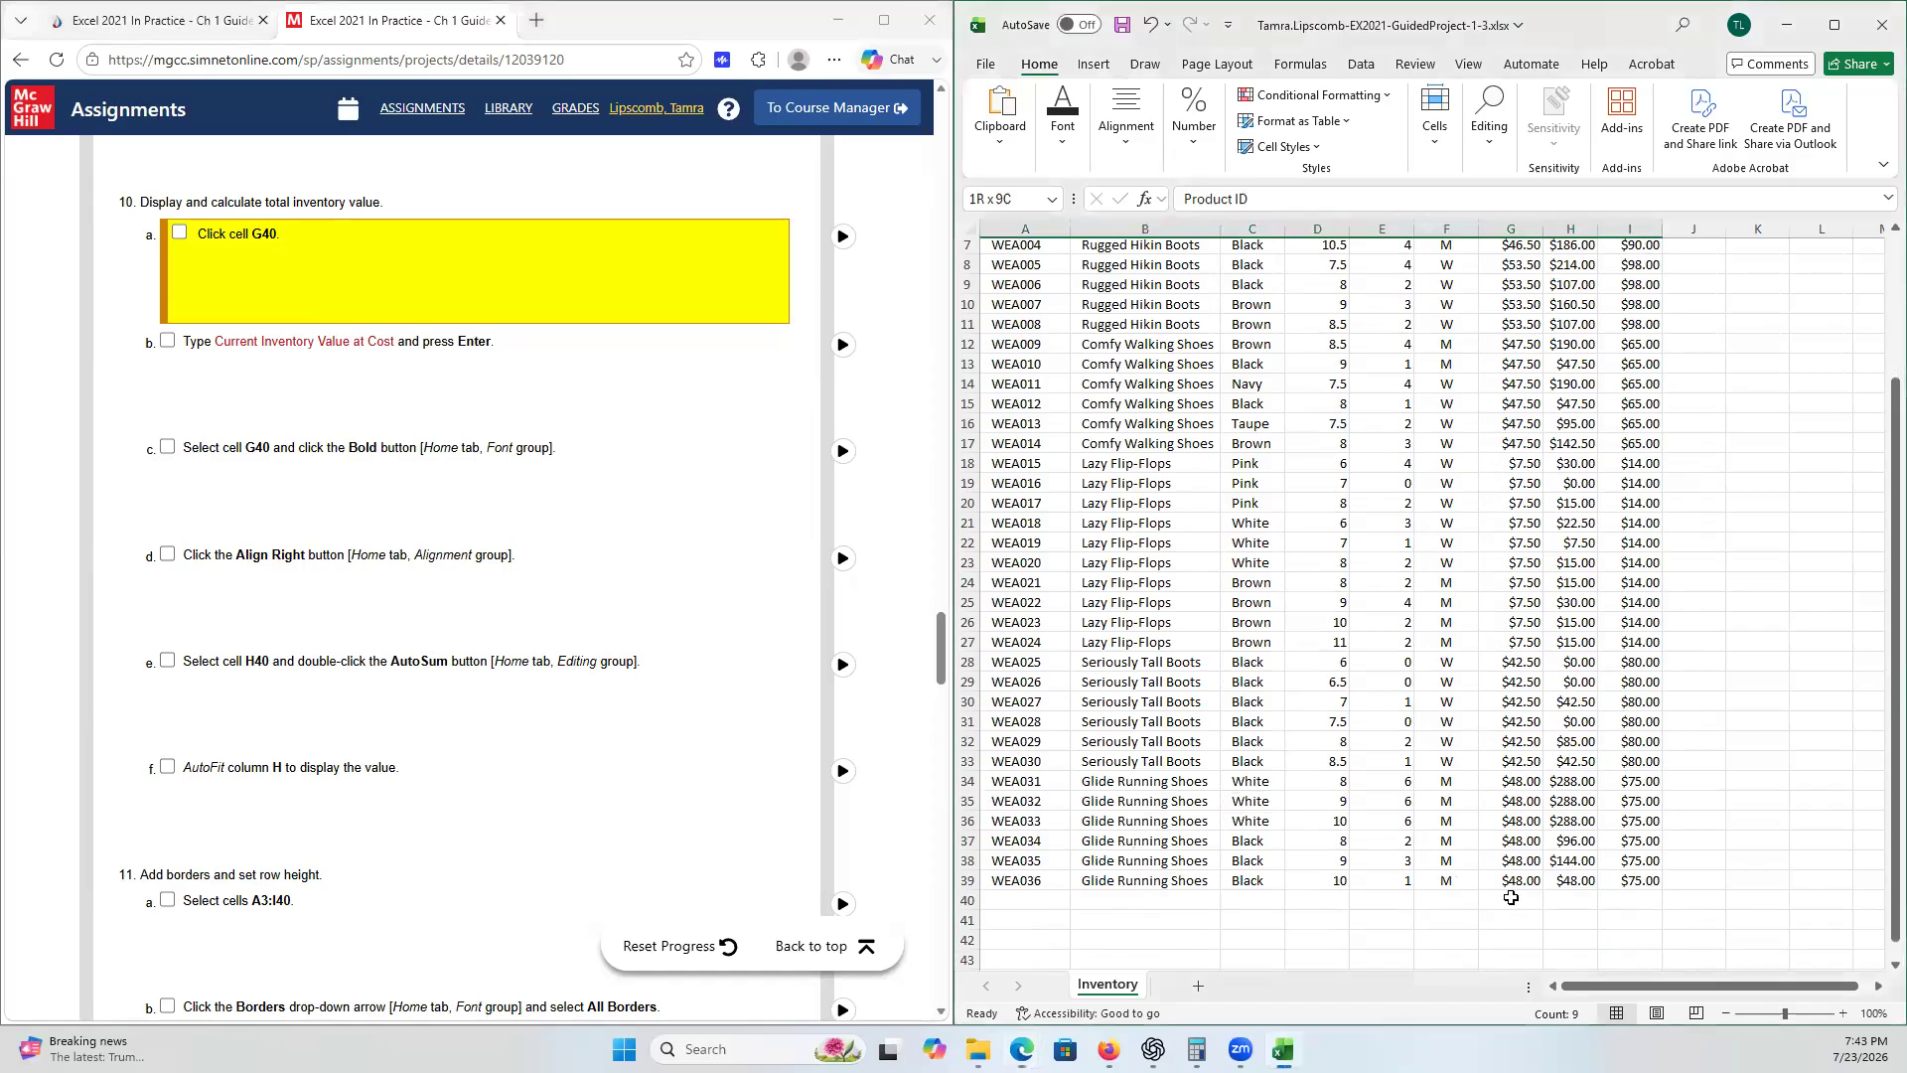
pyautogui.scroll(-2, 1513, 889)
pyautogui.doubleClick(1514, 887)
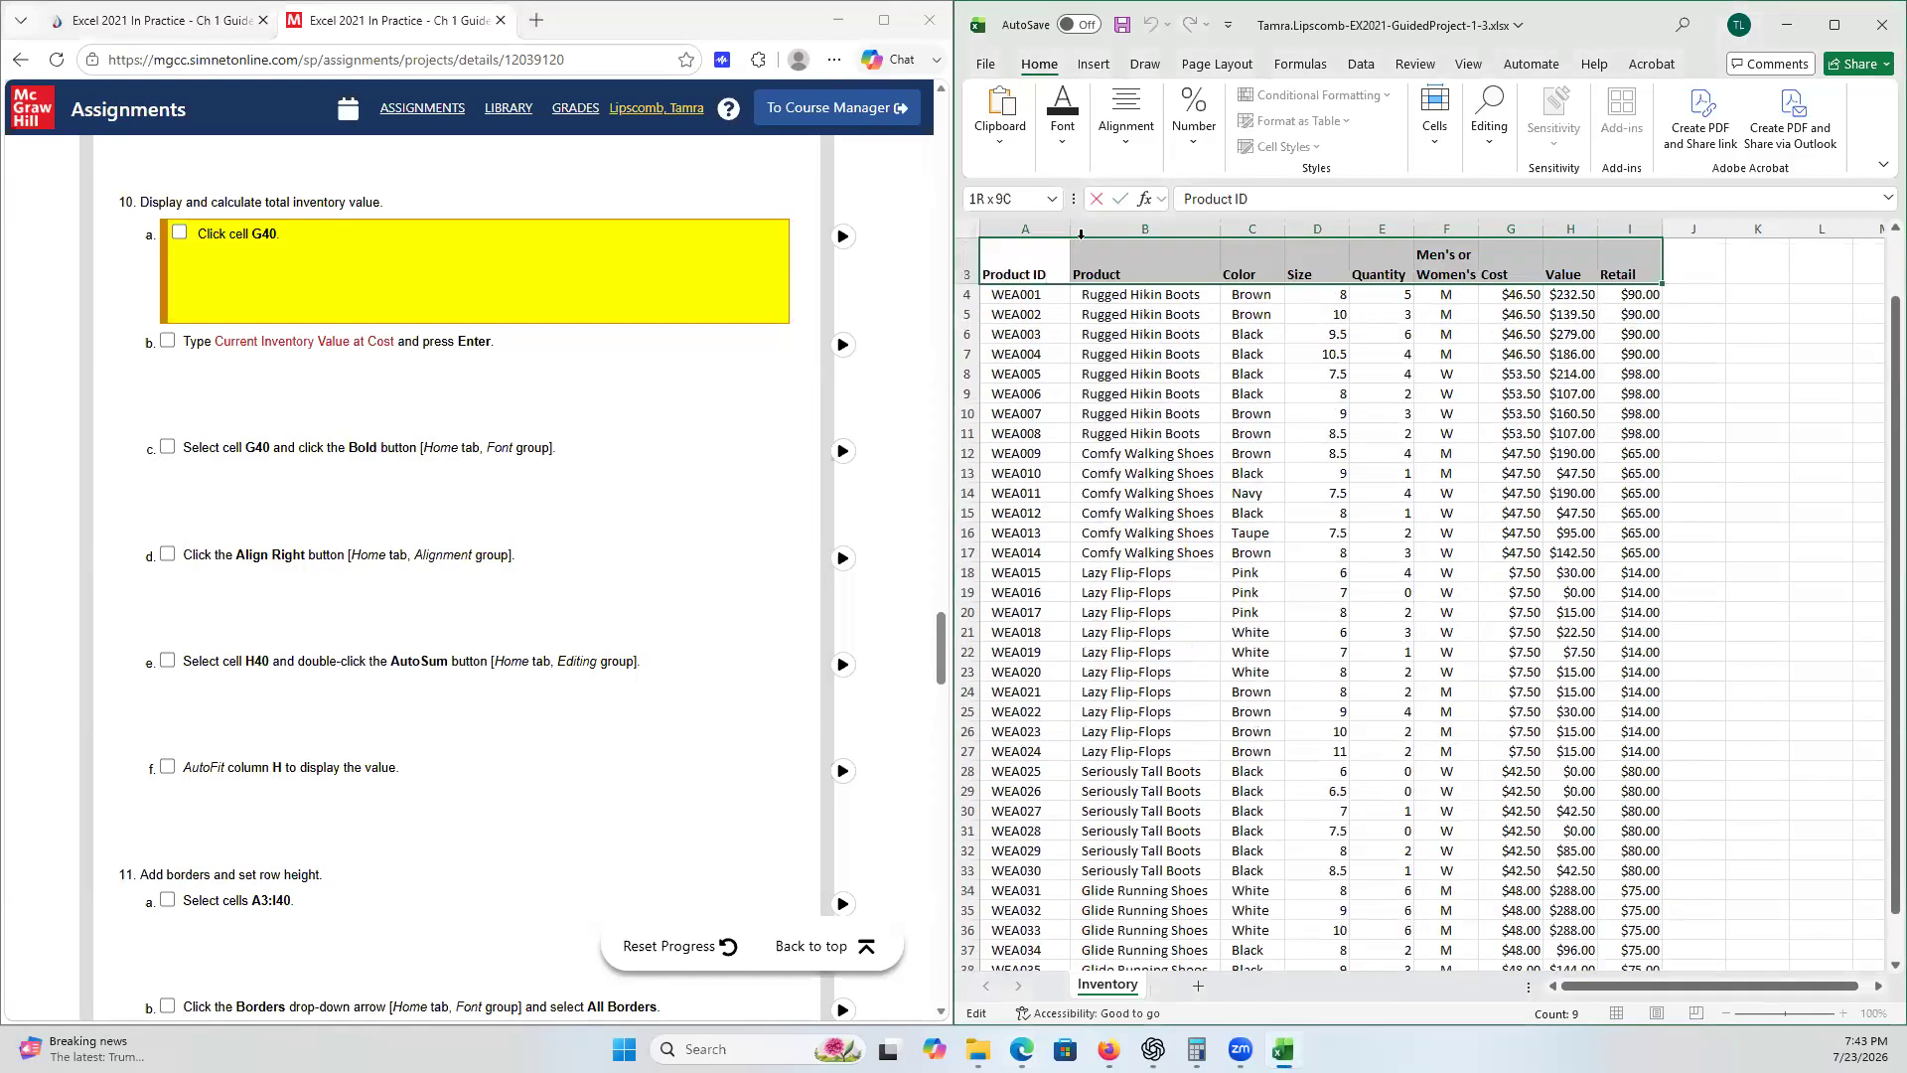
pyautogui.click(1046, 367)
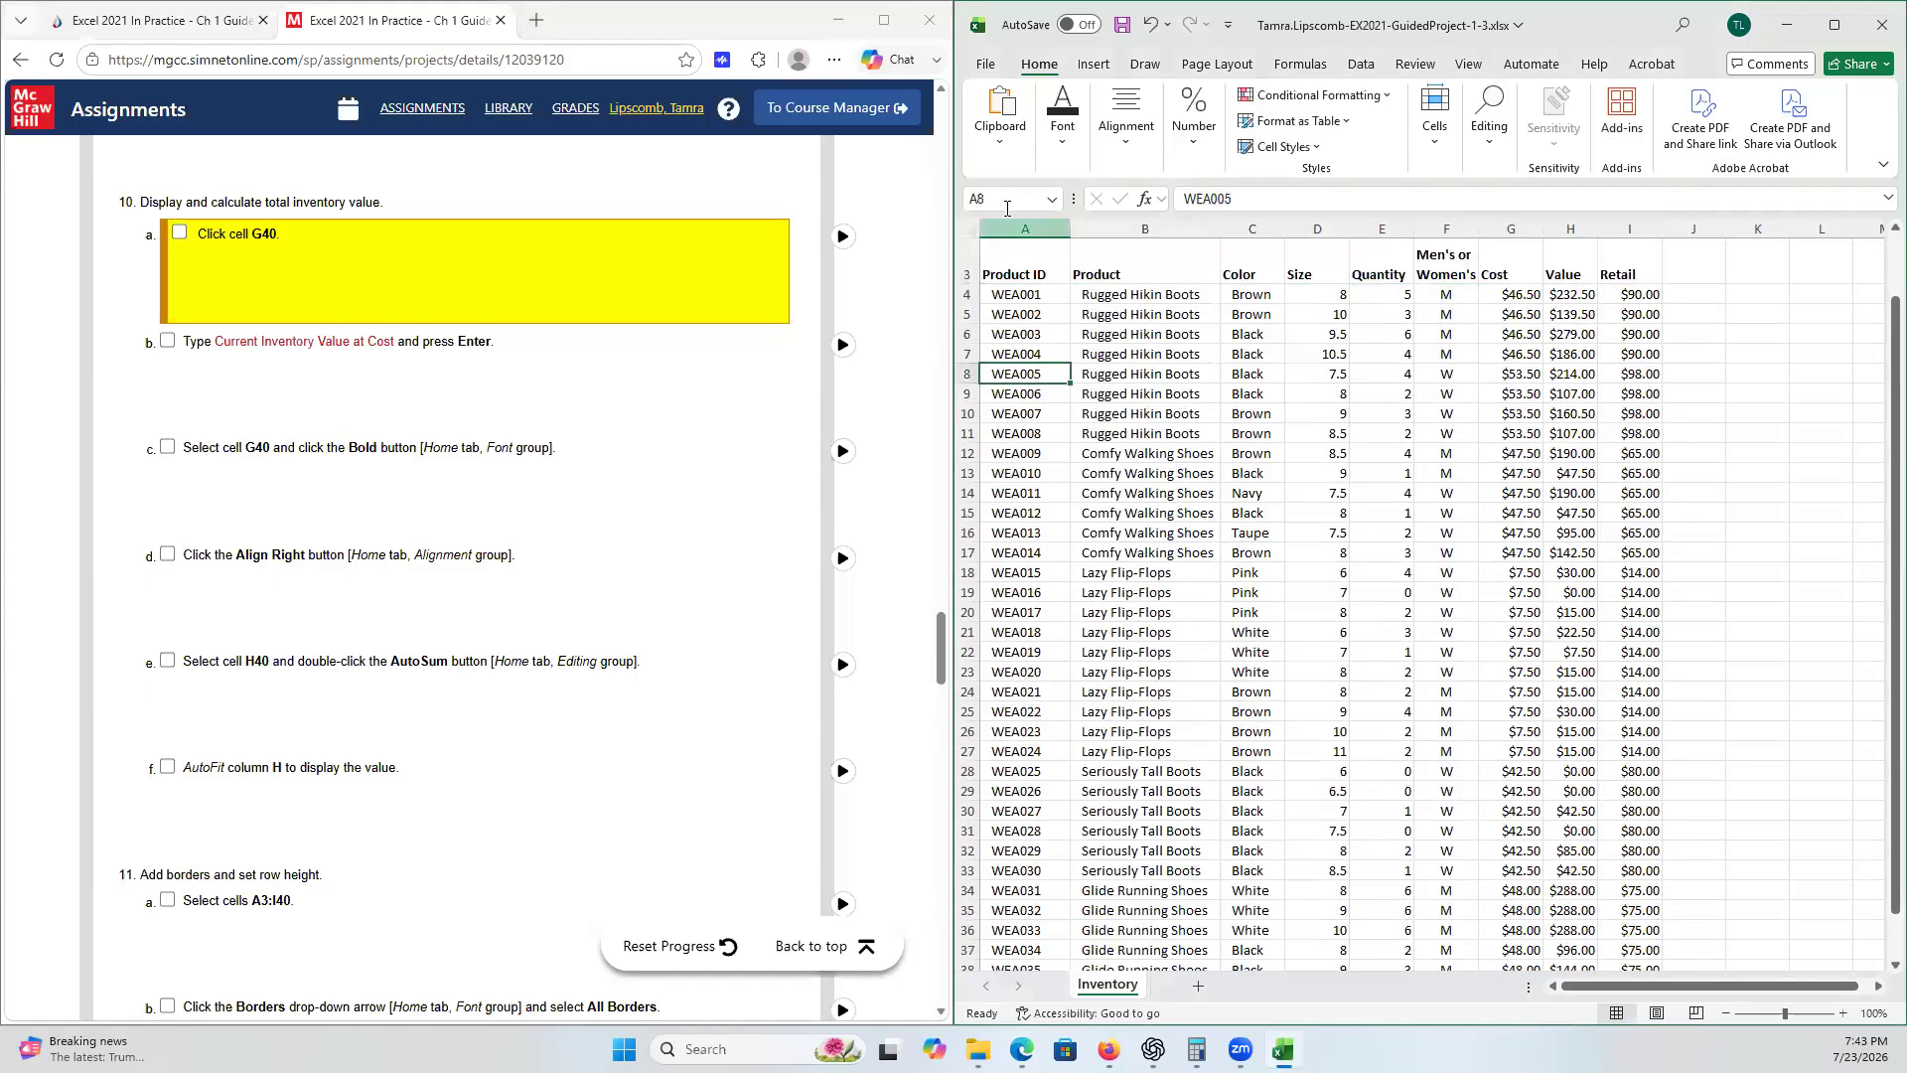
pyautogui.click(1007, 203)
pyautogui.write('G')
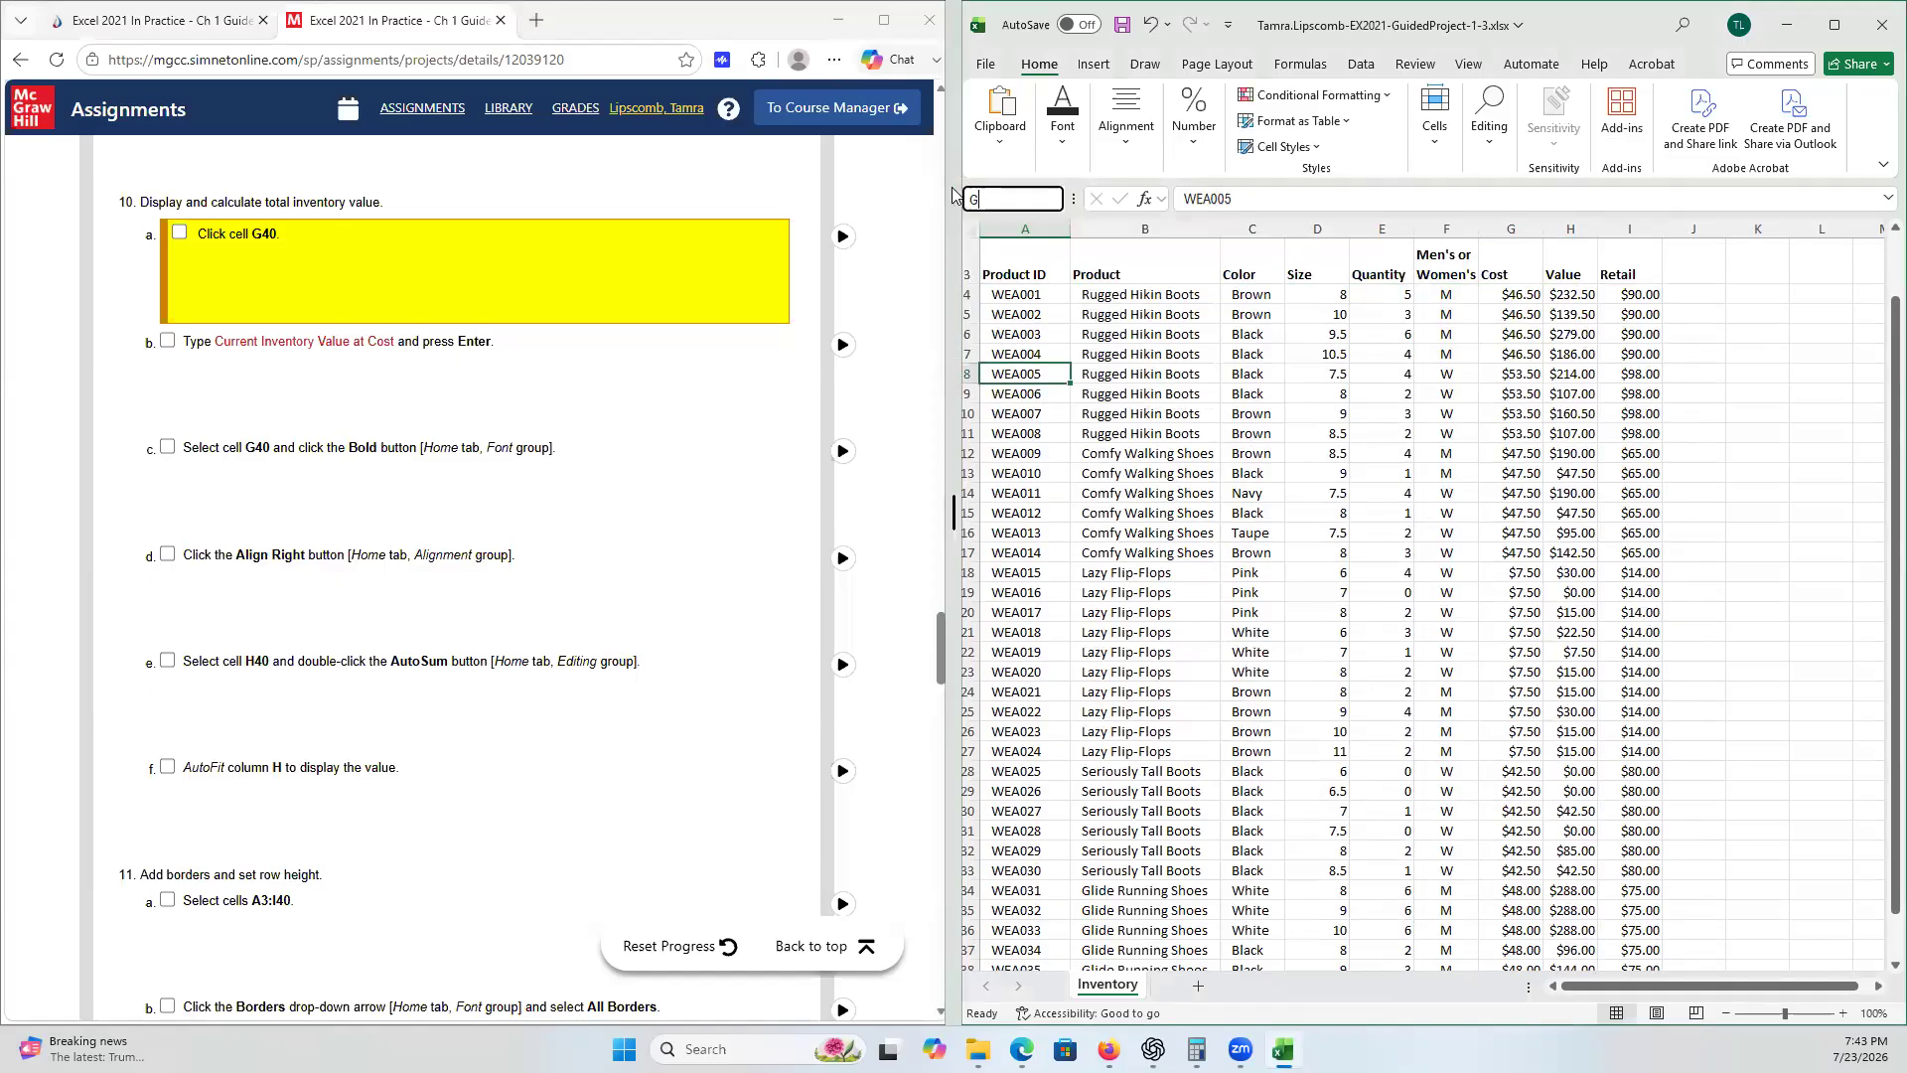
pyautogui.write('40')
pyautogui.press('Return')
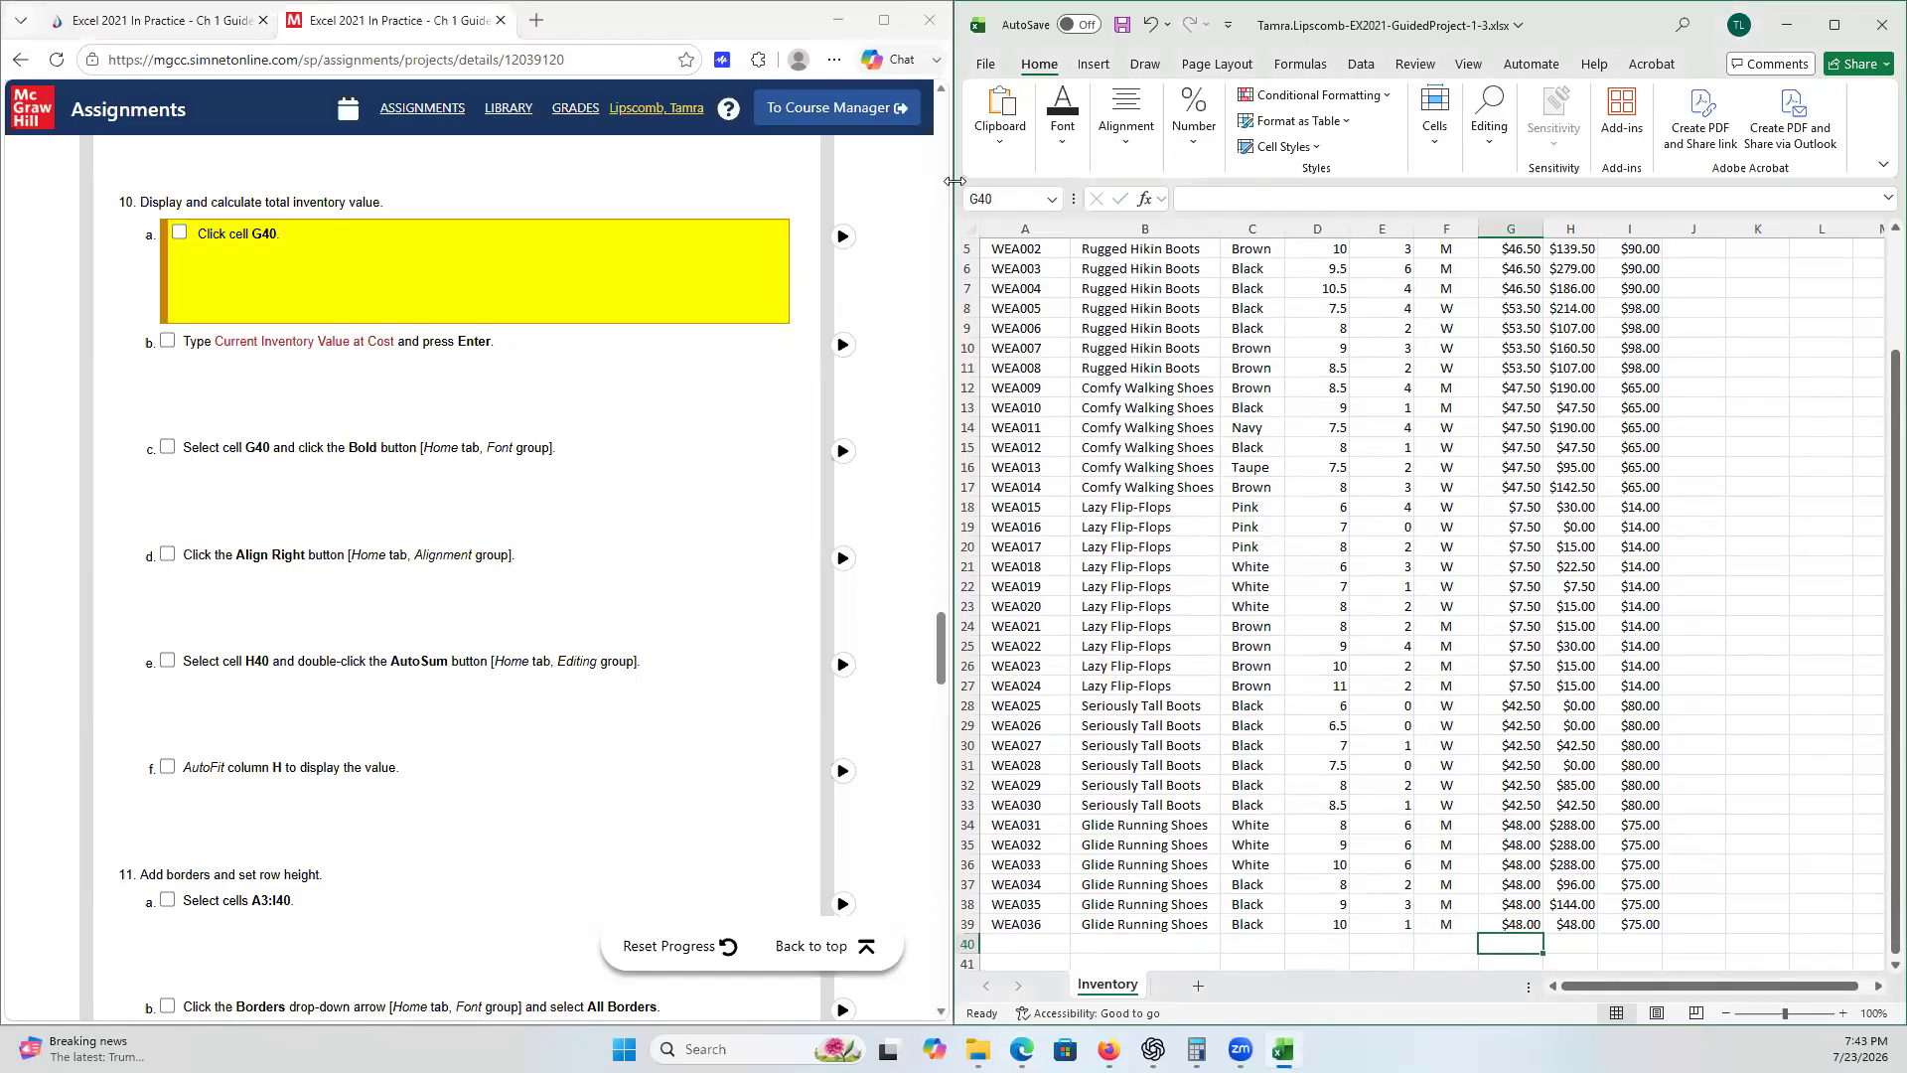
pyautogui.click(1205, 429)
pyautogui.moveTo(1163, 390); pyautogui.dragTo(1254, 389)
pyautogui.click(1119, 418)
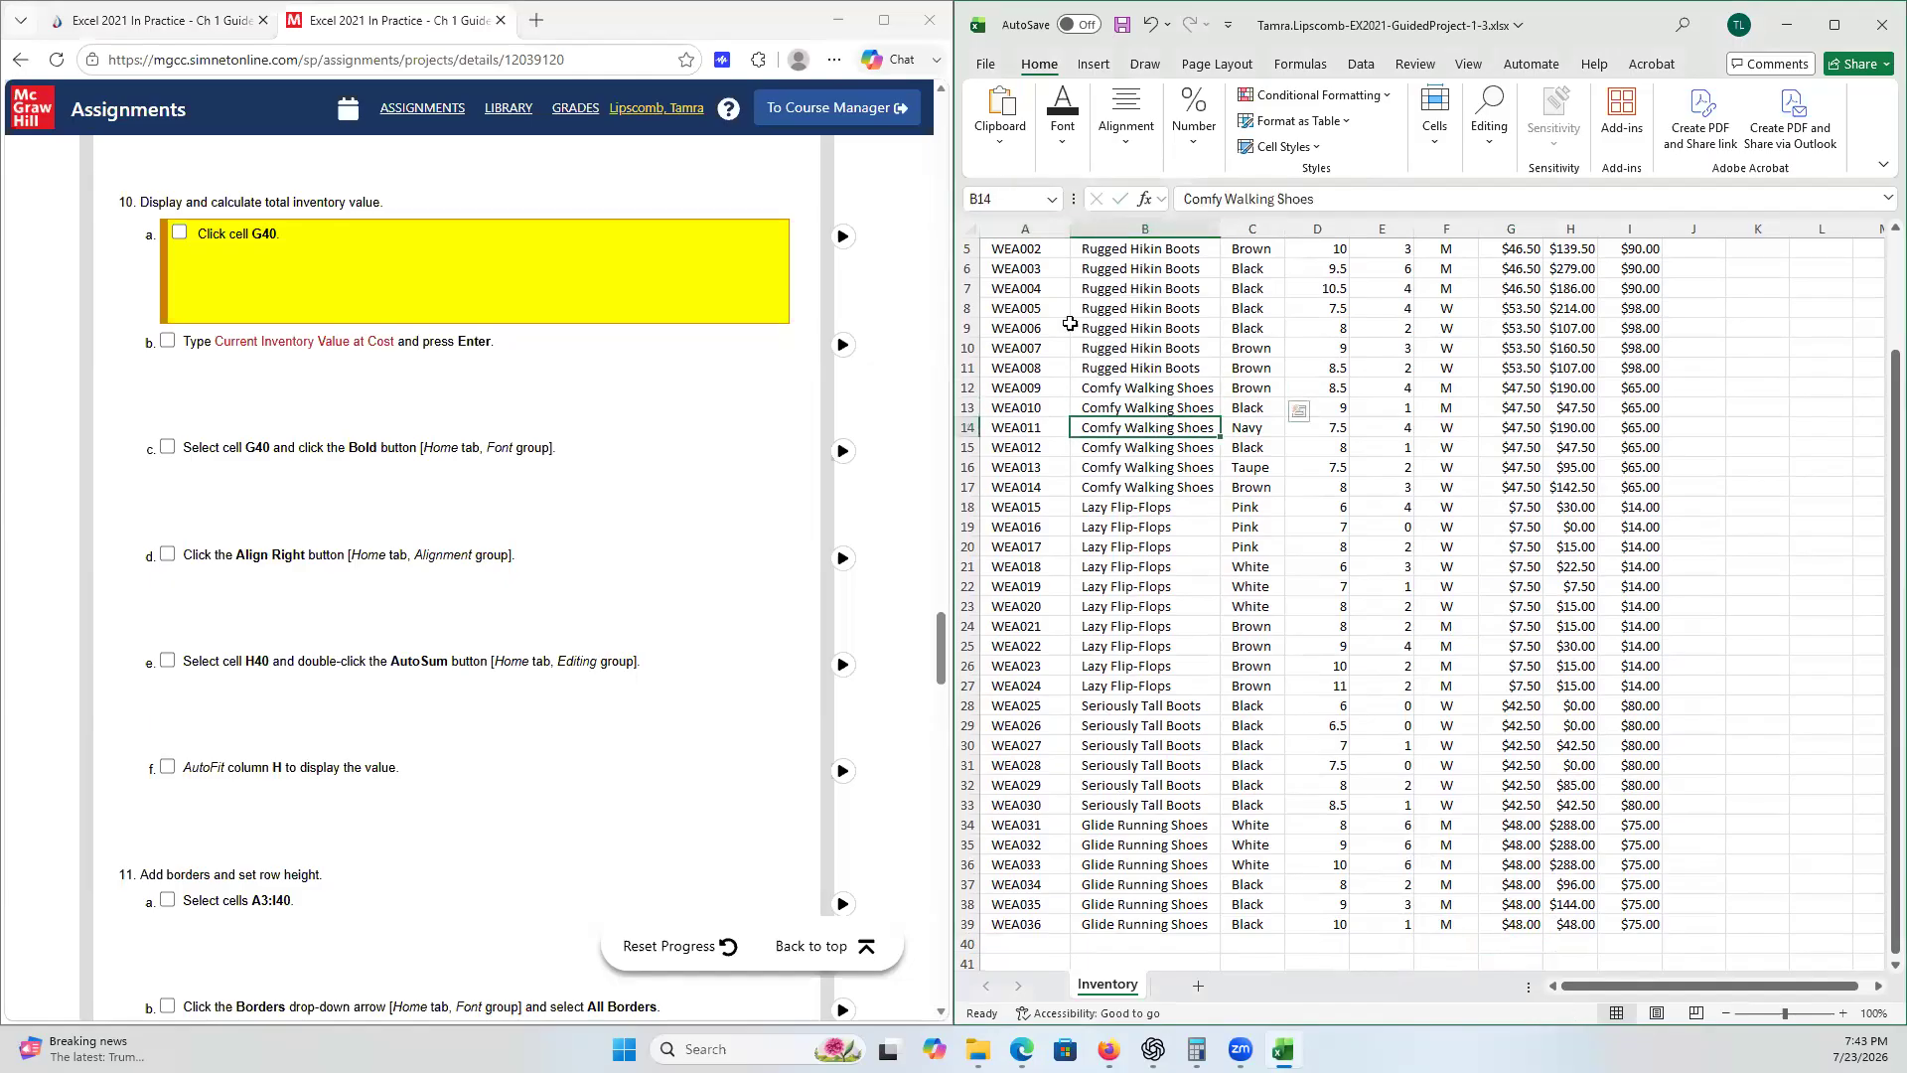
pyautogui.click(1005, 202)
pyautogui.write('G40')
pyautogui.press('Return')
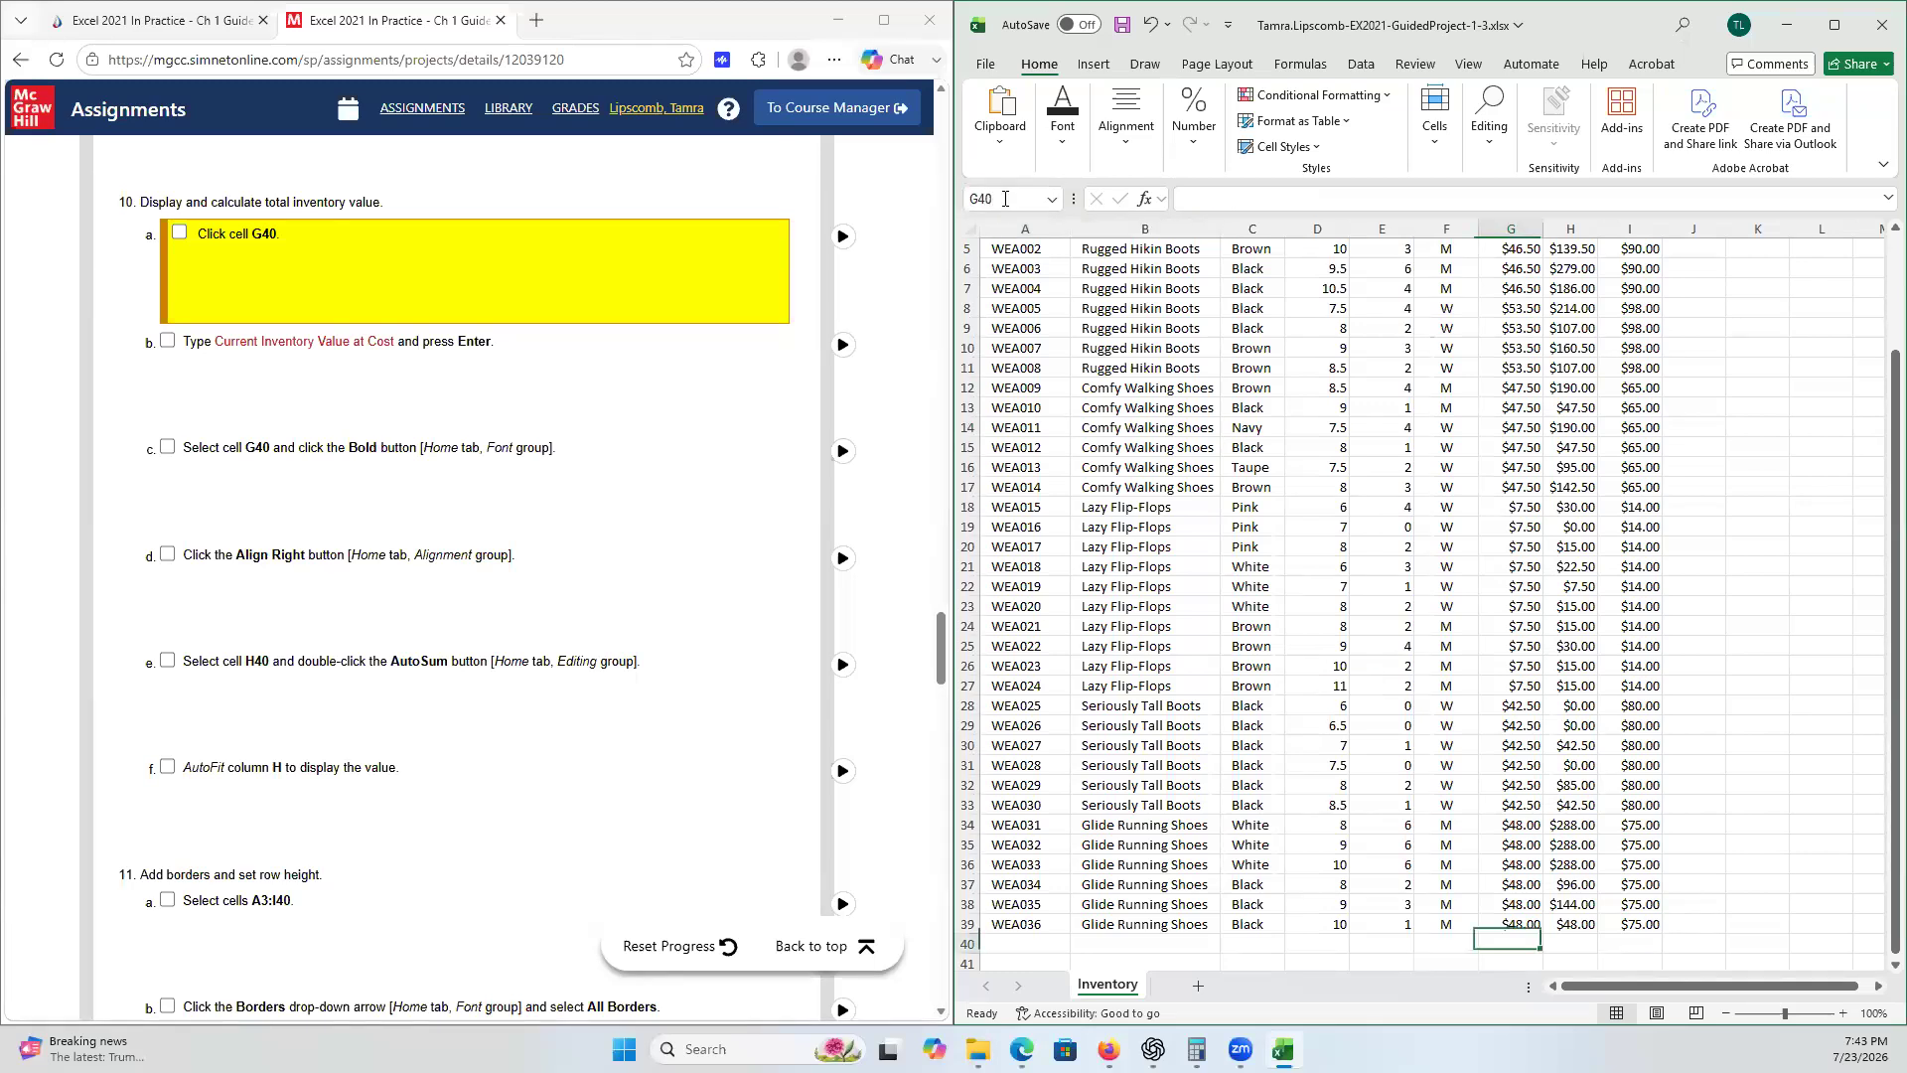
pyautogui.click(178, 236)
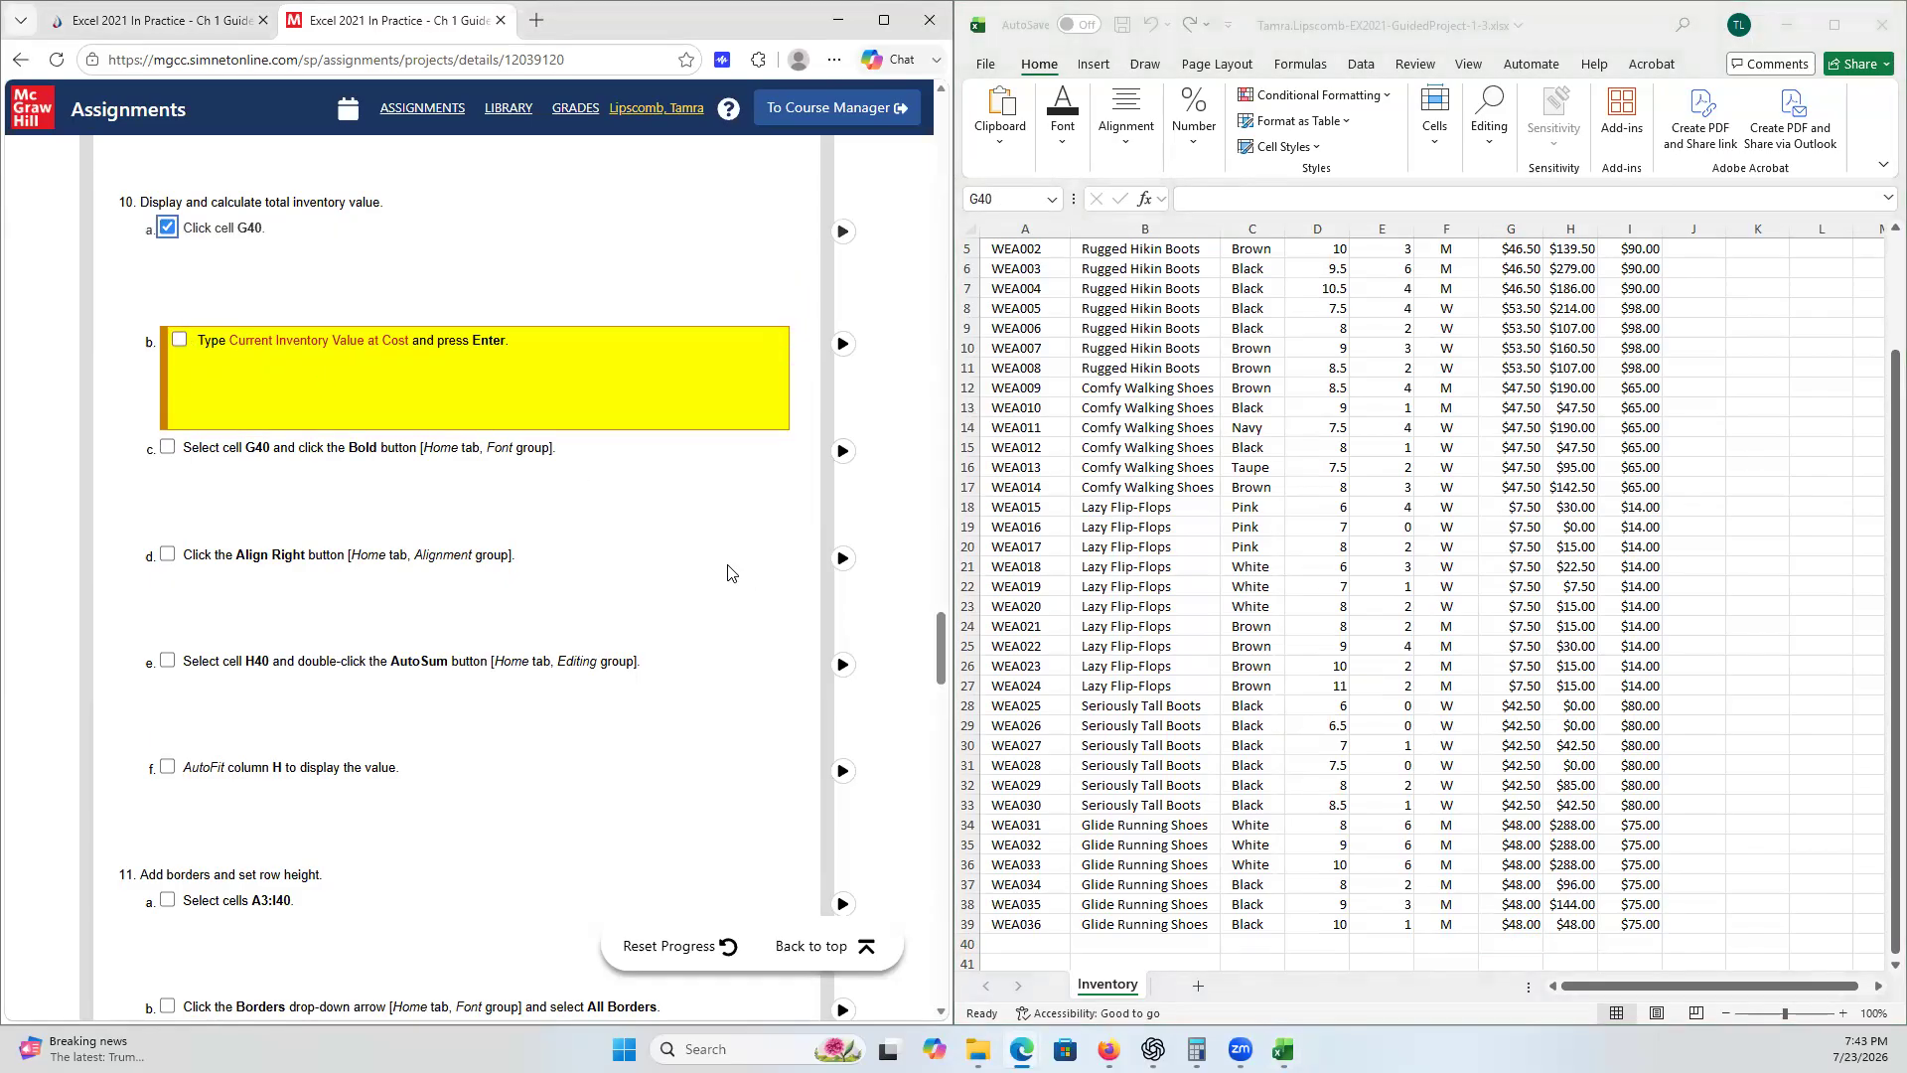
# - Enter the label Current Inventory Value at Cost in cell G40 and tick checklist step 10b
pyautogui.click(1497, 939)
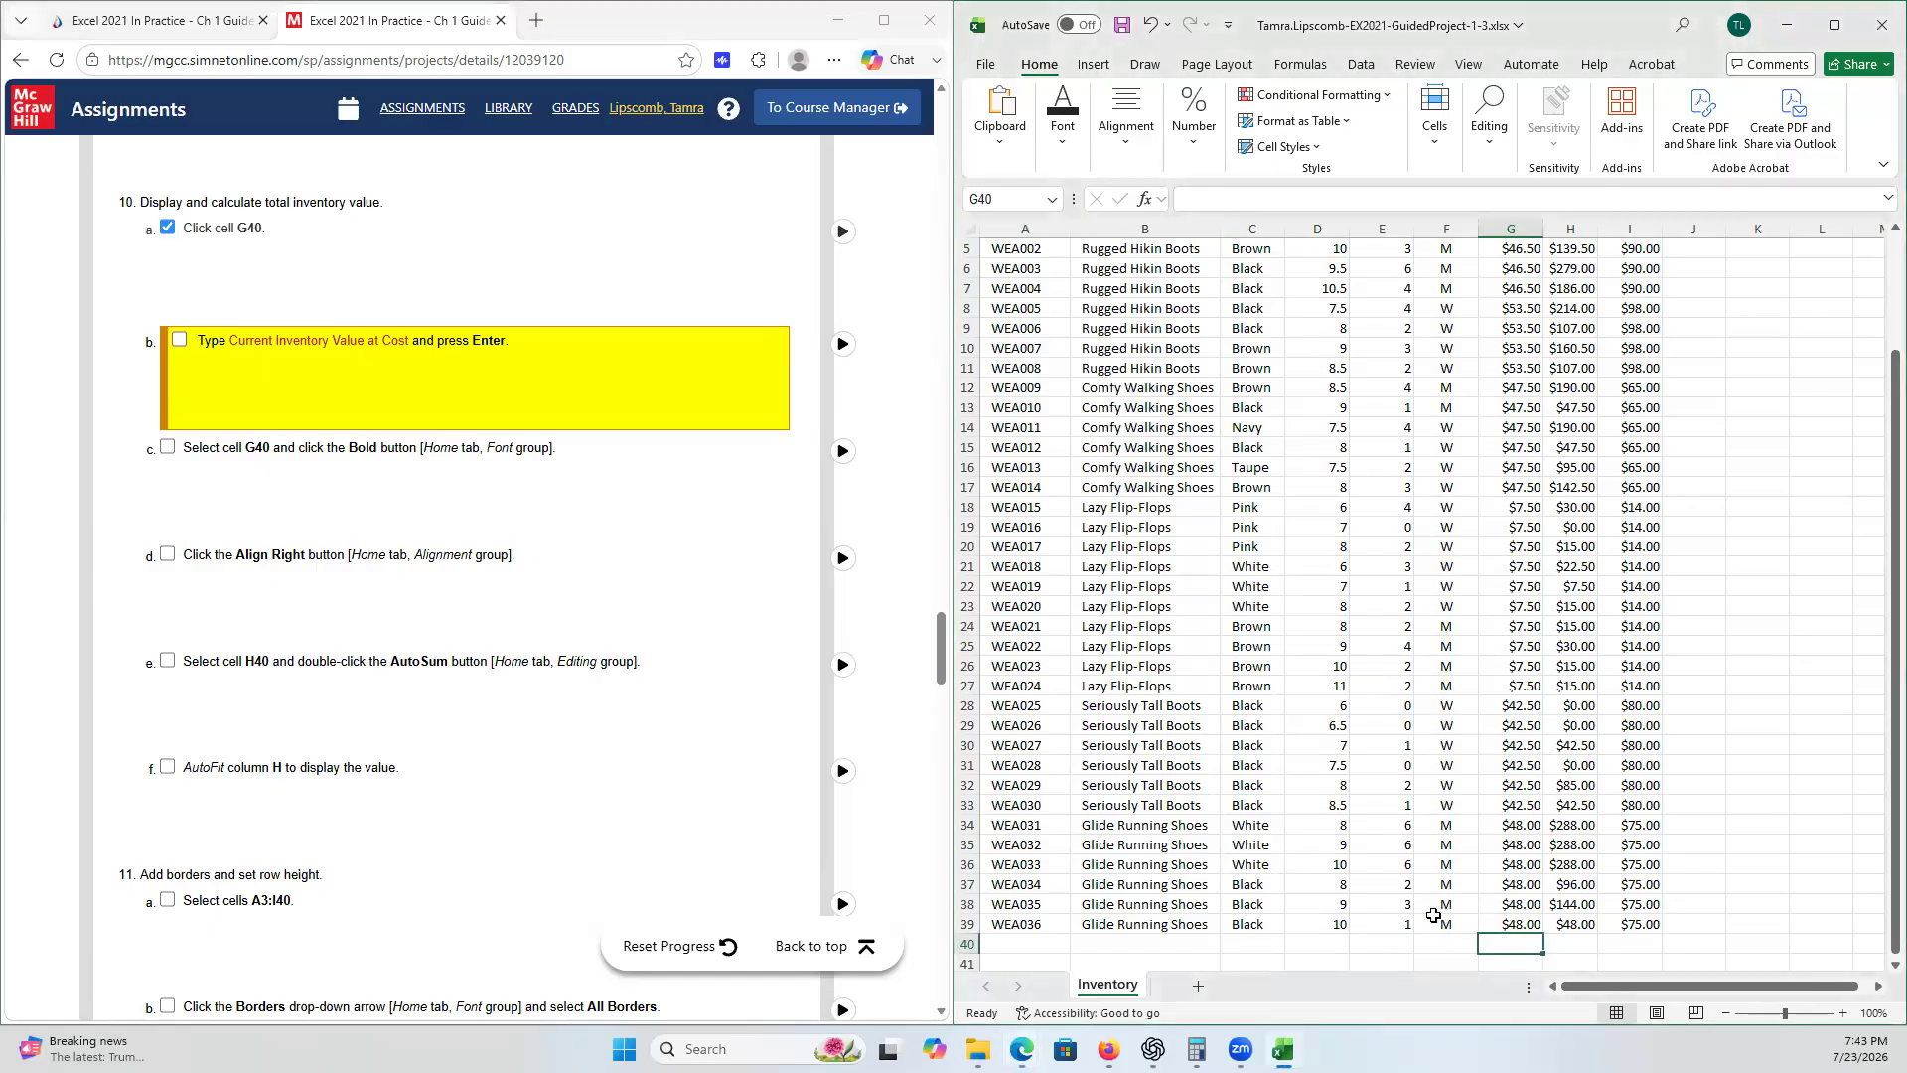
pyautogui.write('Current ')
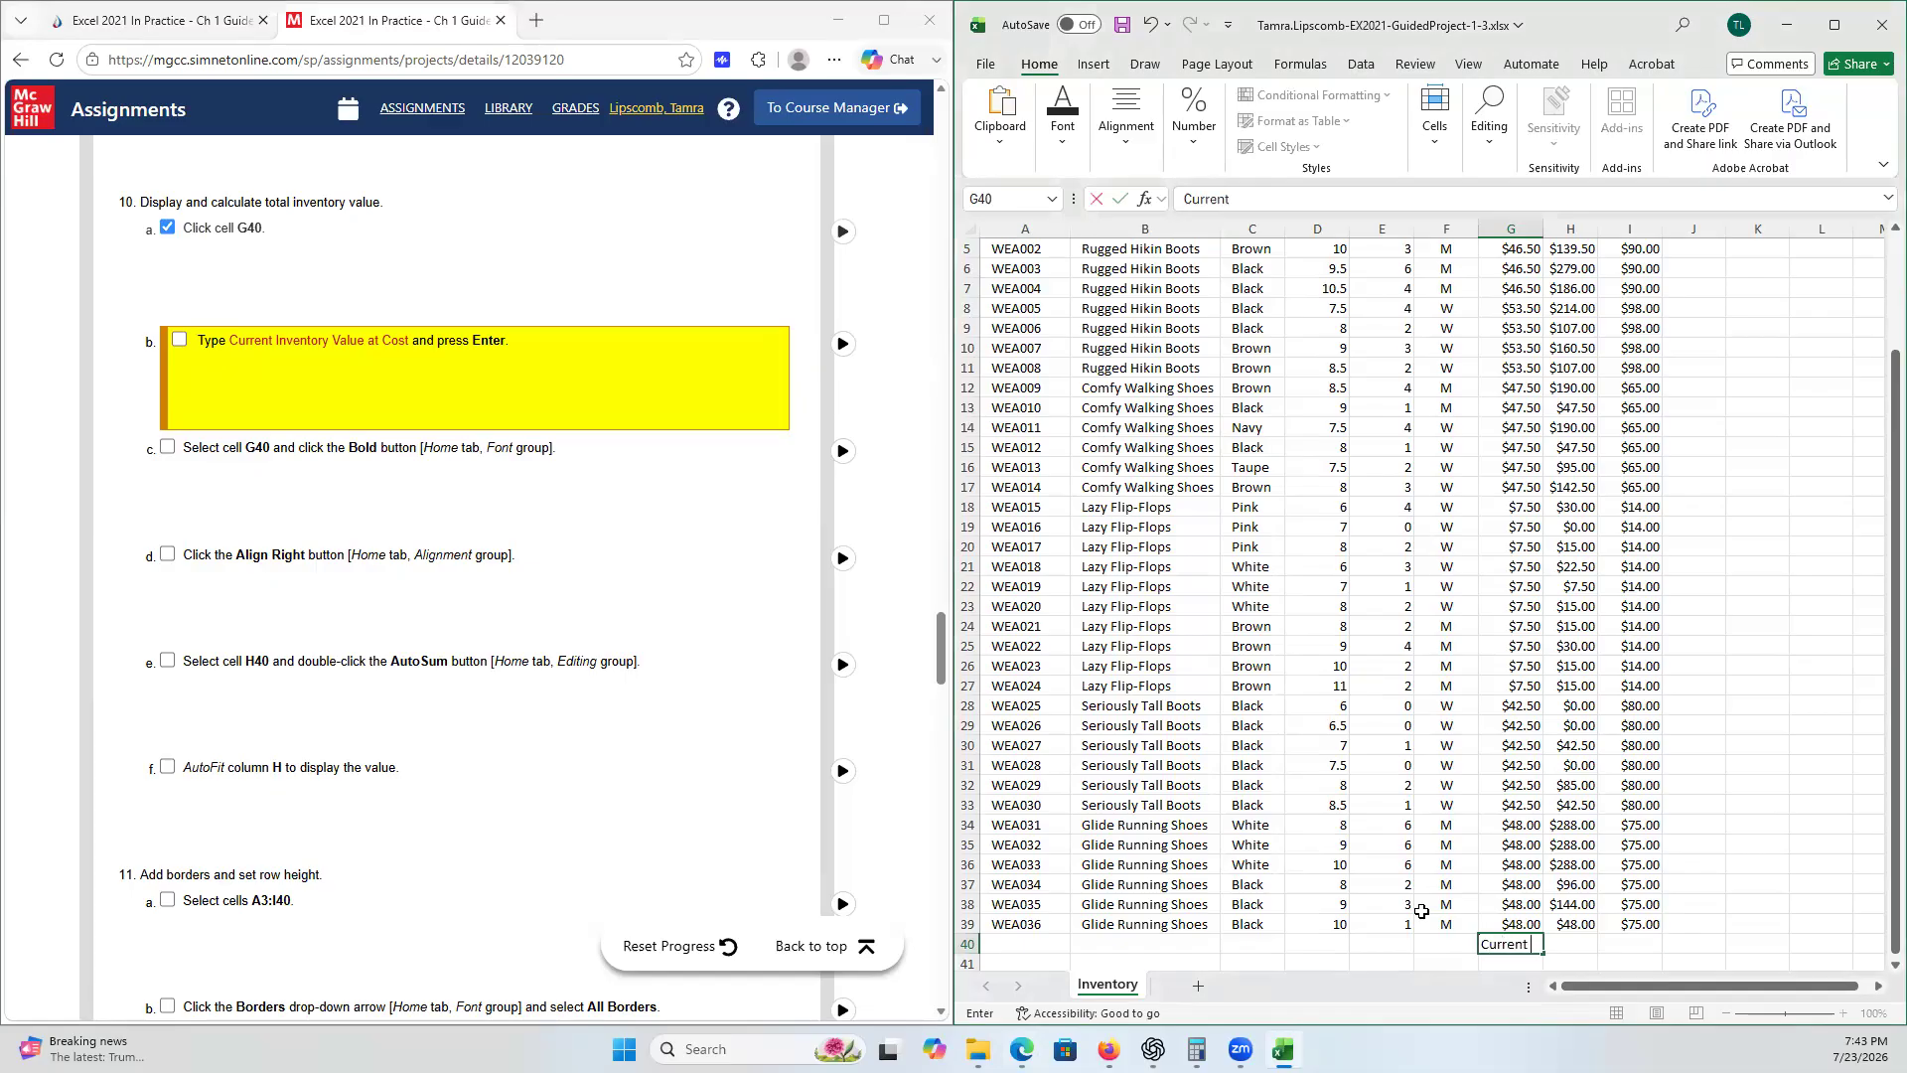
pyautogui.write('Inventory Value at Cost')
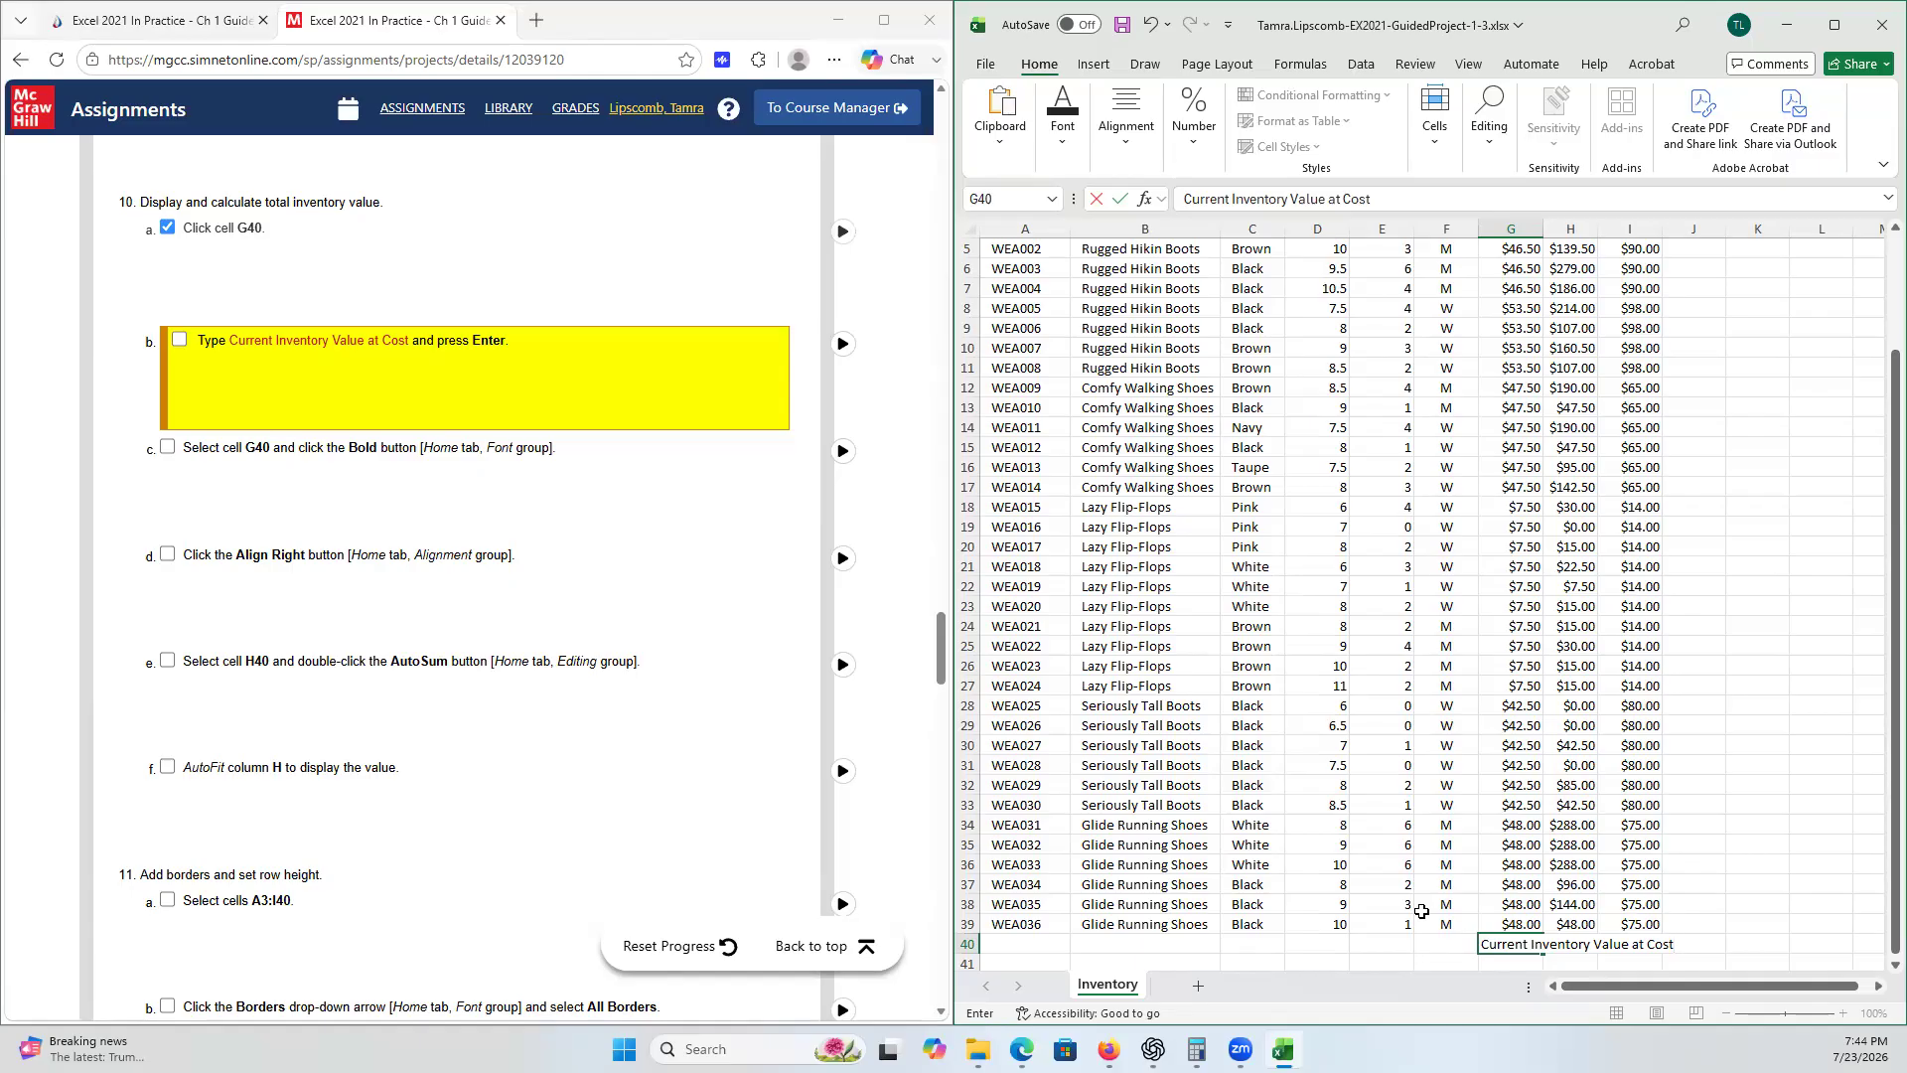
pyautogui.press('Return')
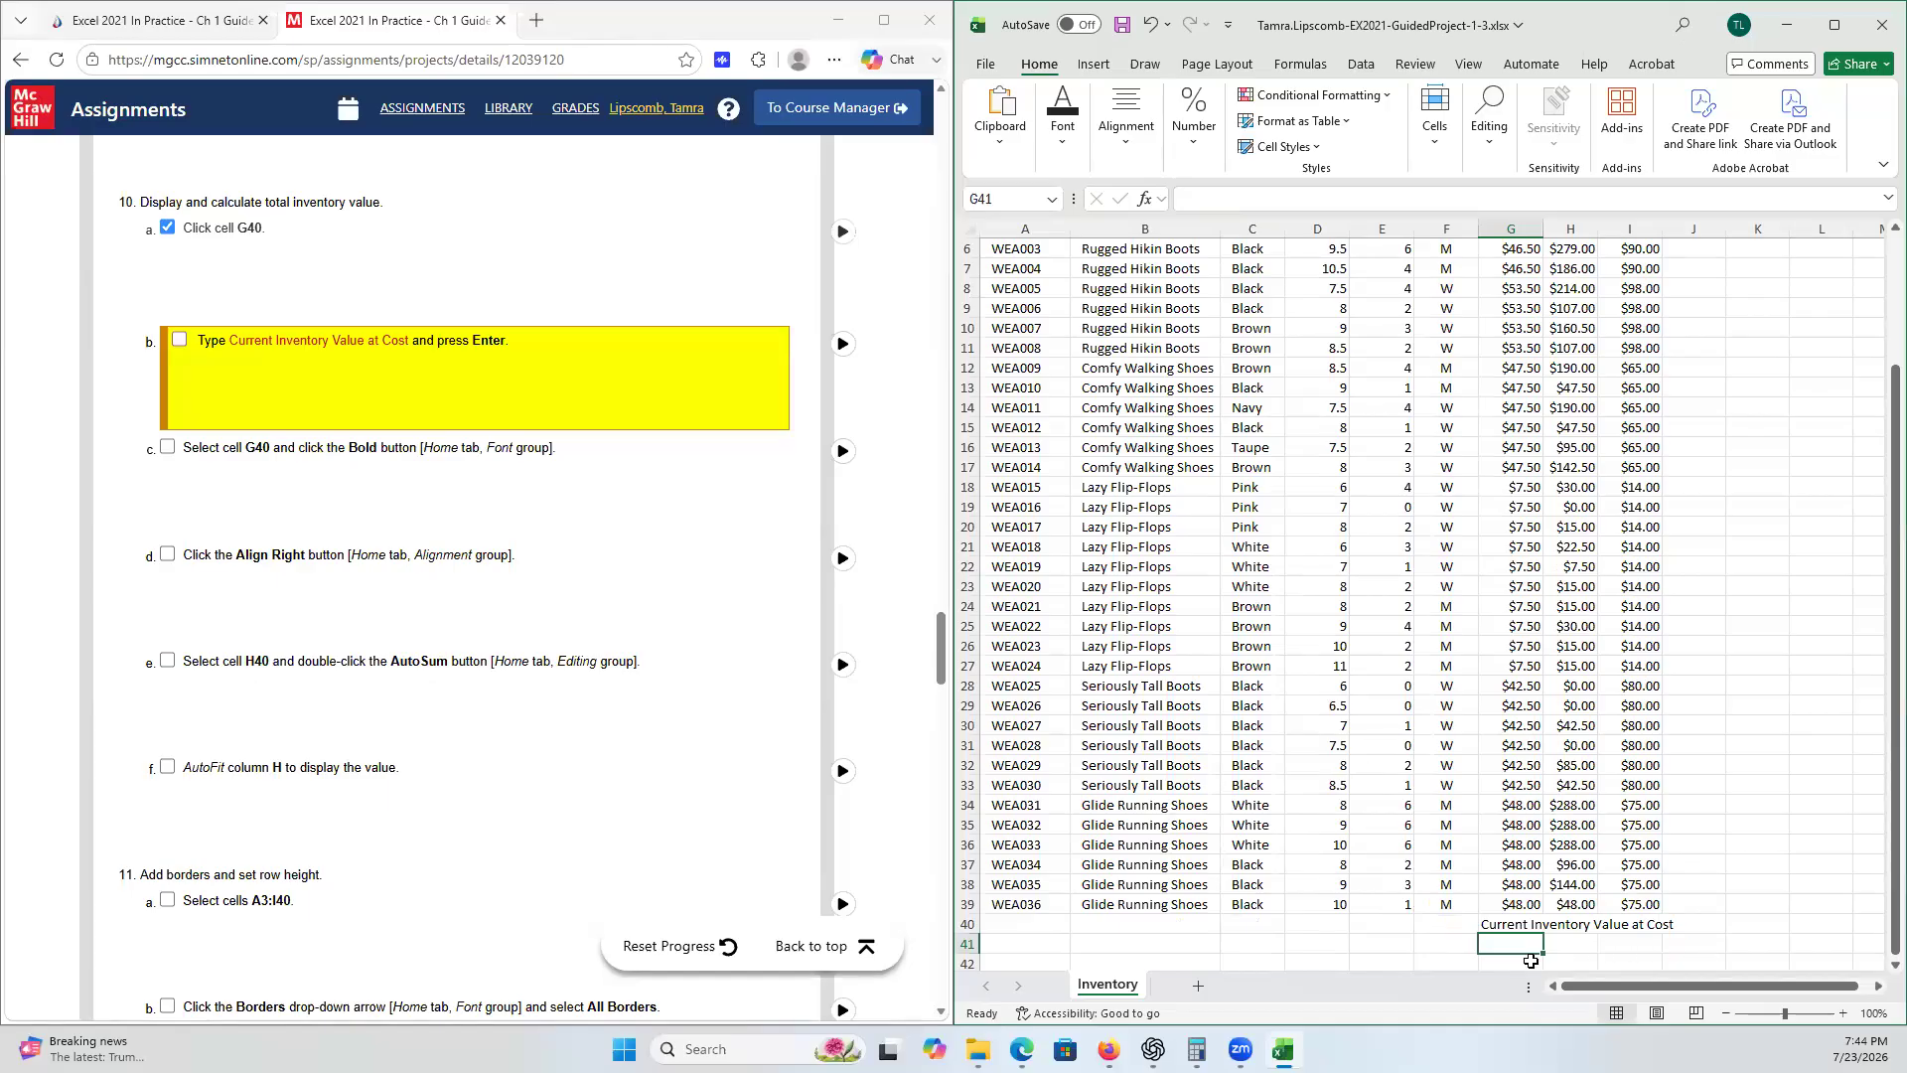
pyautogui.click(183, 342)
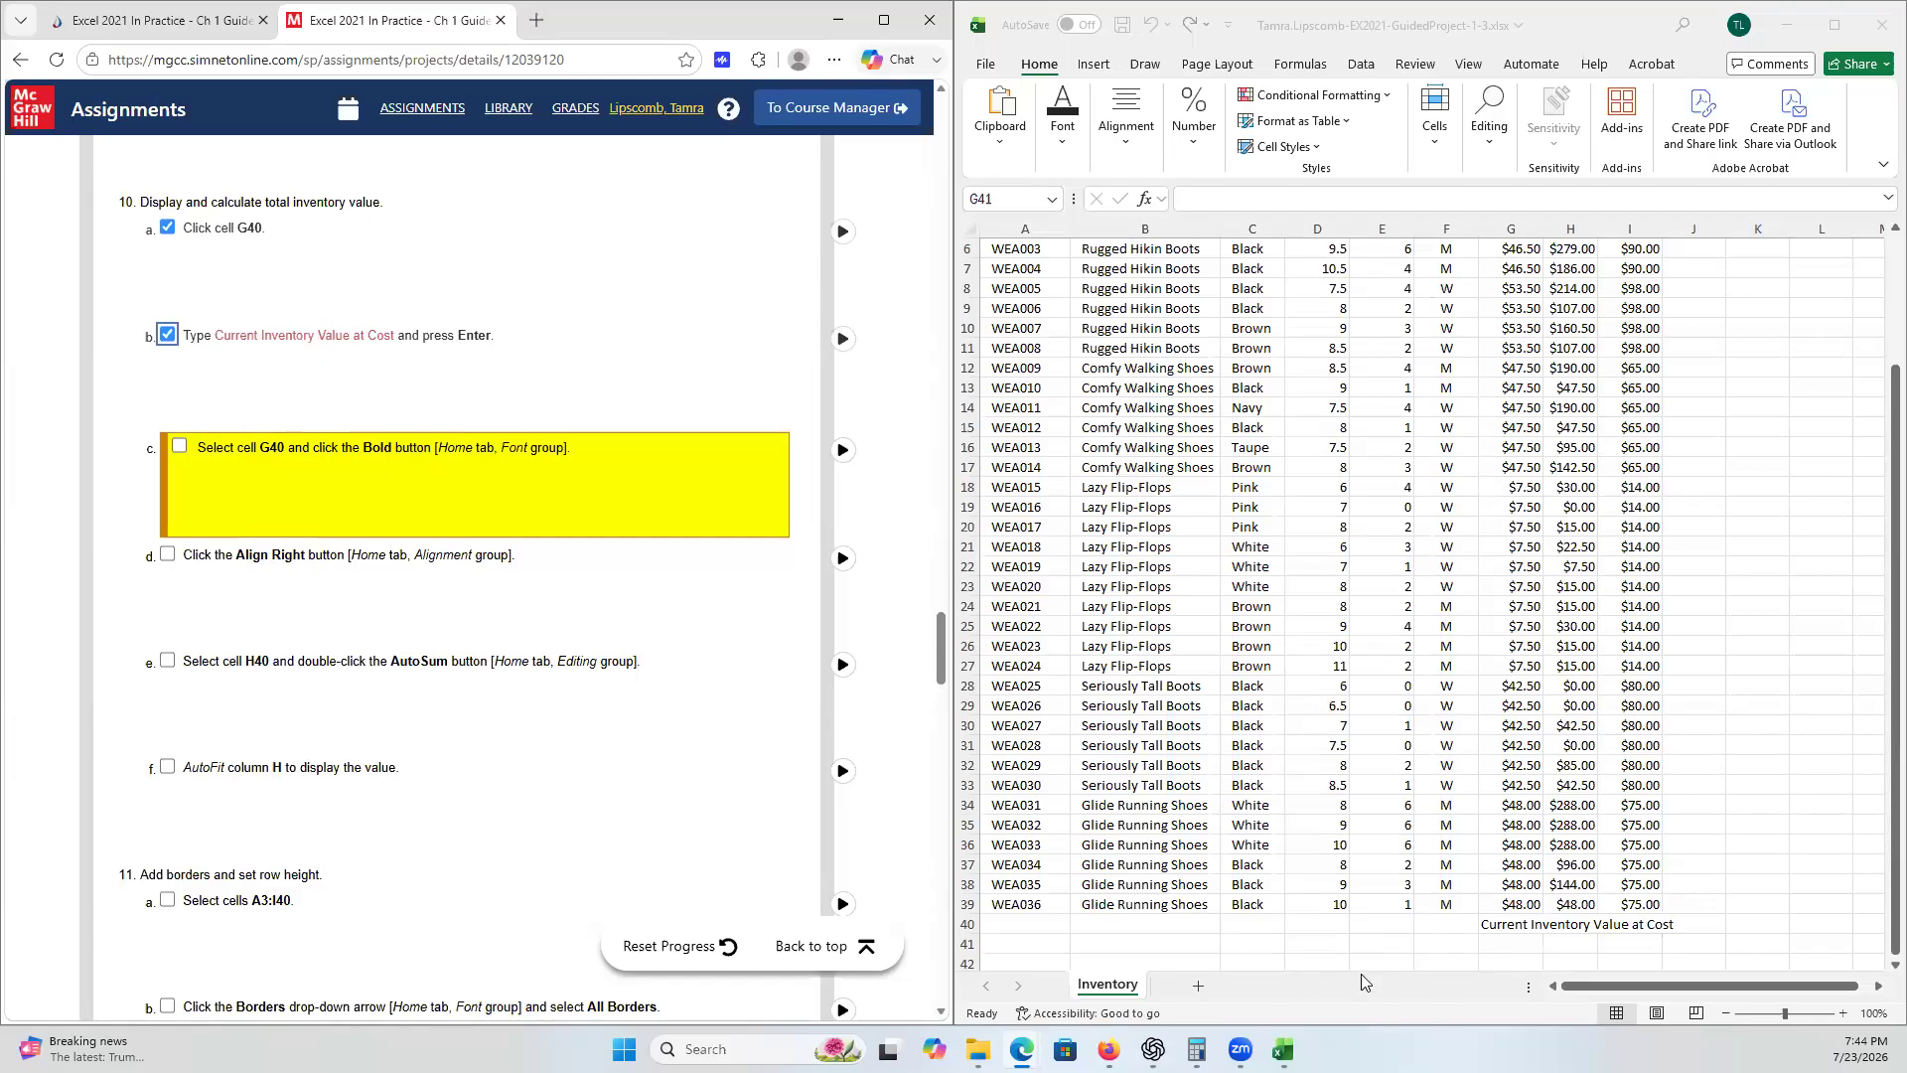
# - Make the label in cell G40 bold
pyautogui.click(1508, 926)
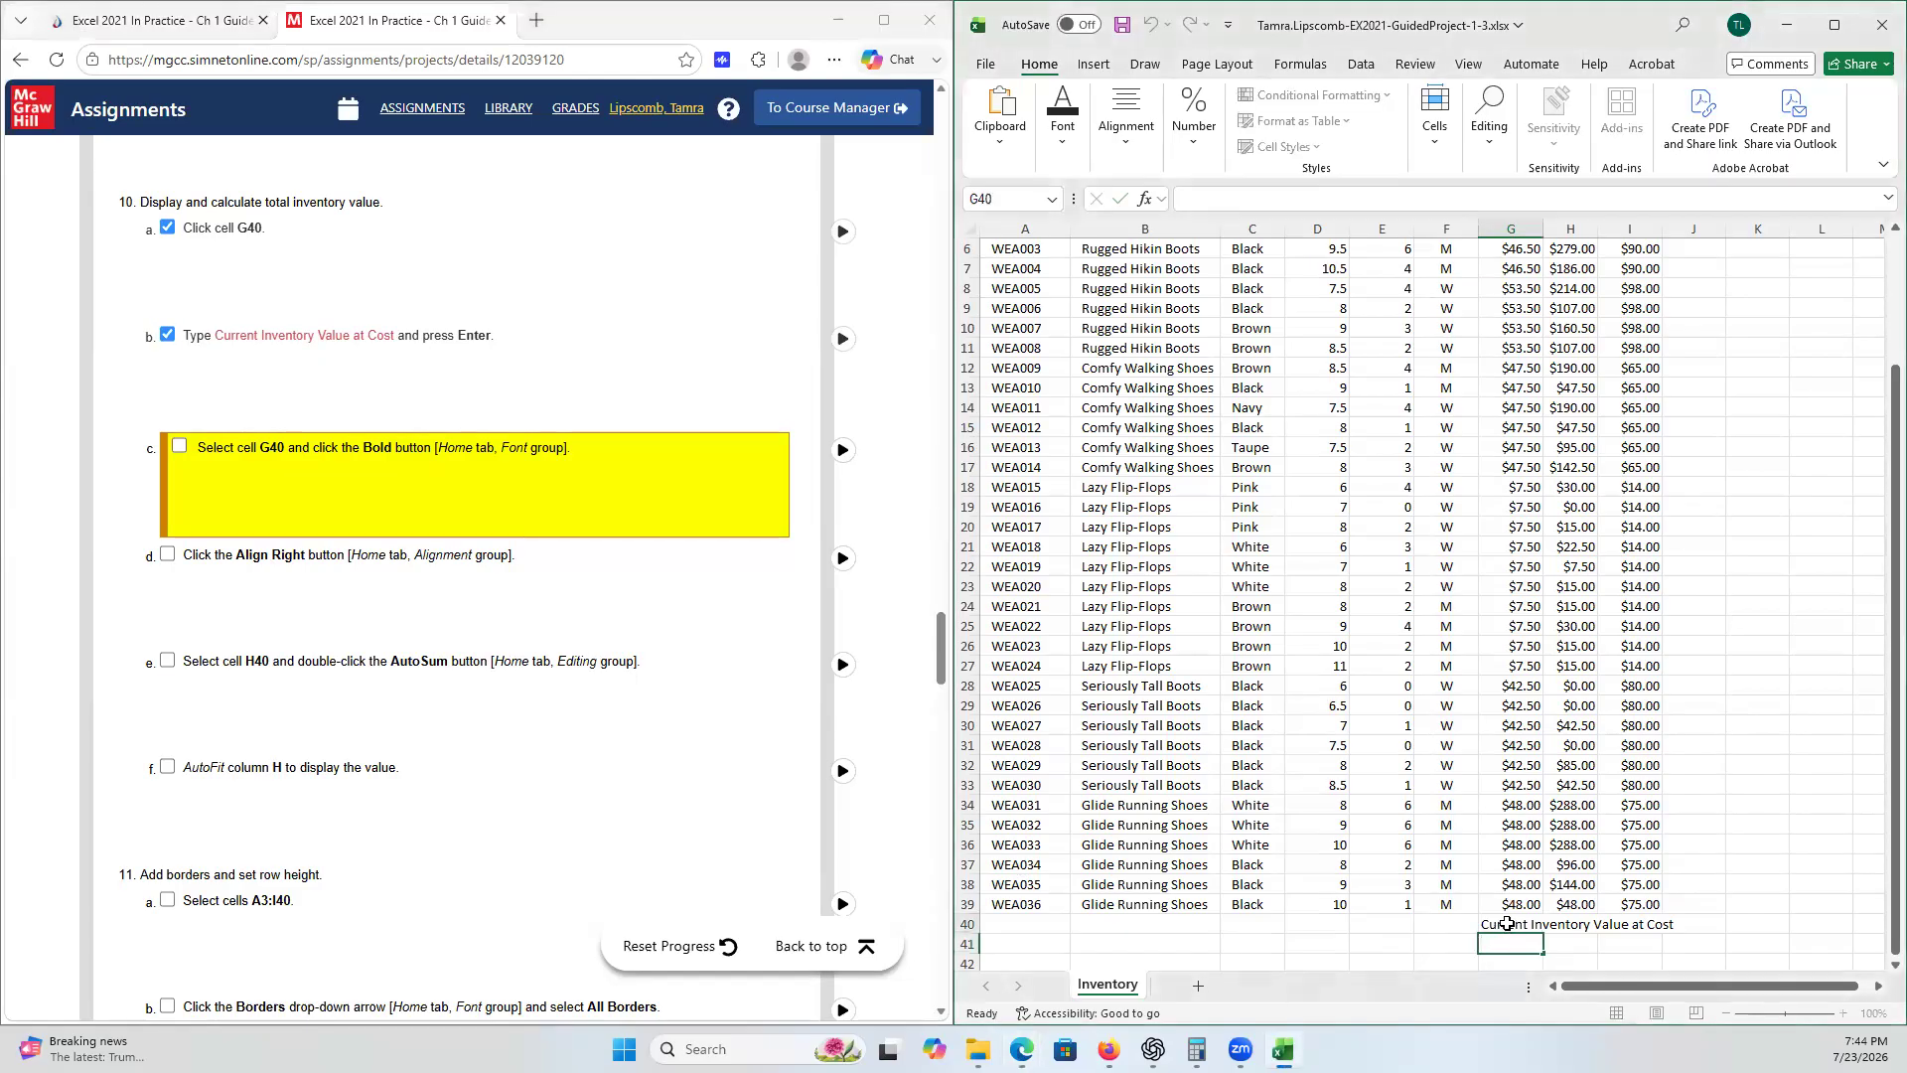
pyautogui.click(1508, 926)
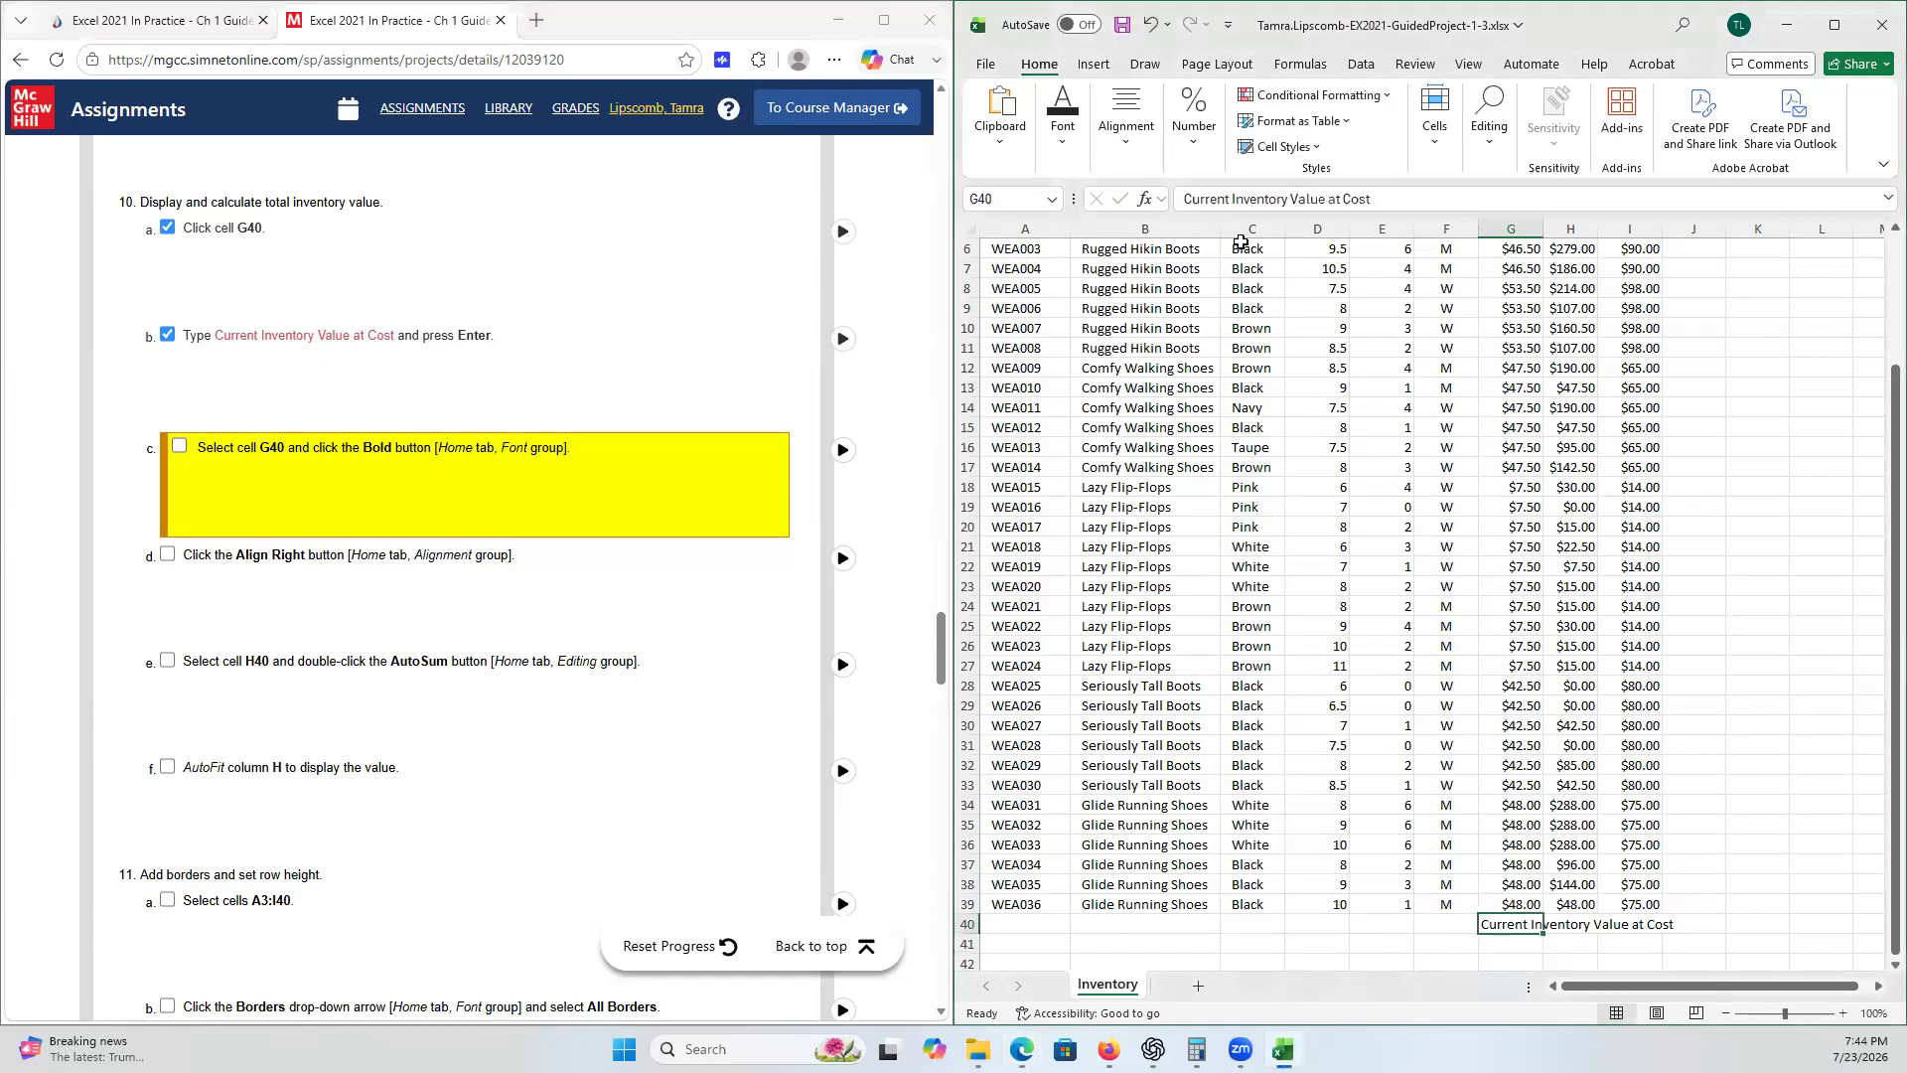
pyautogui.click(1073, 144)
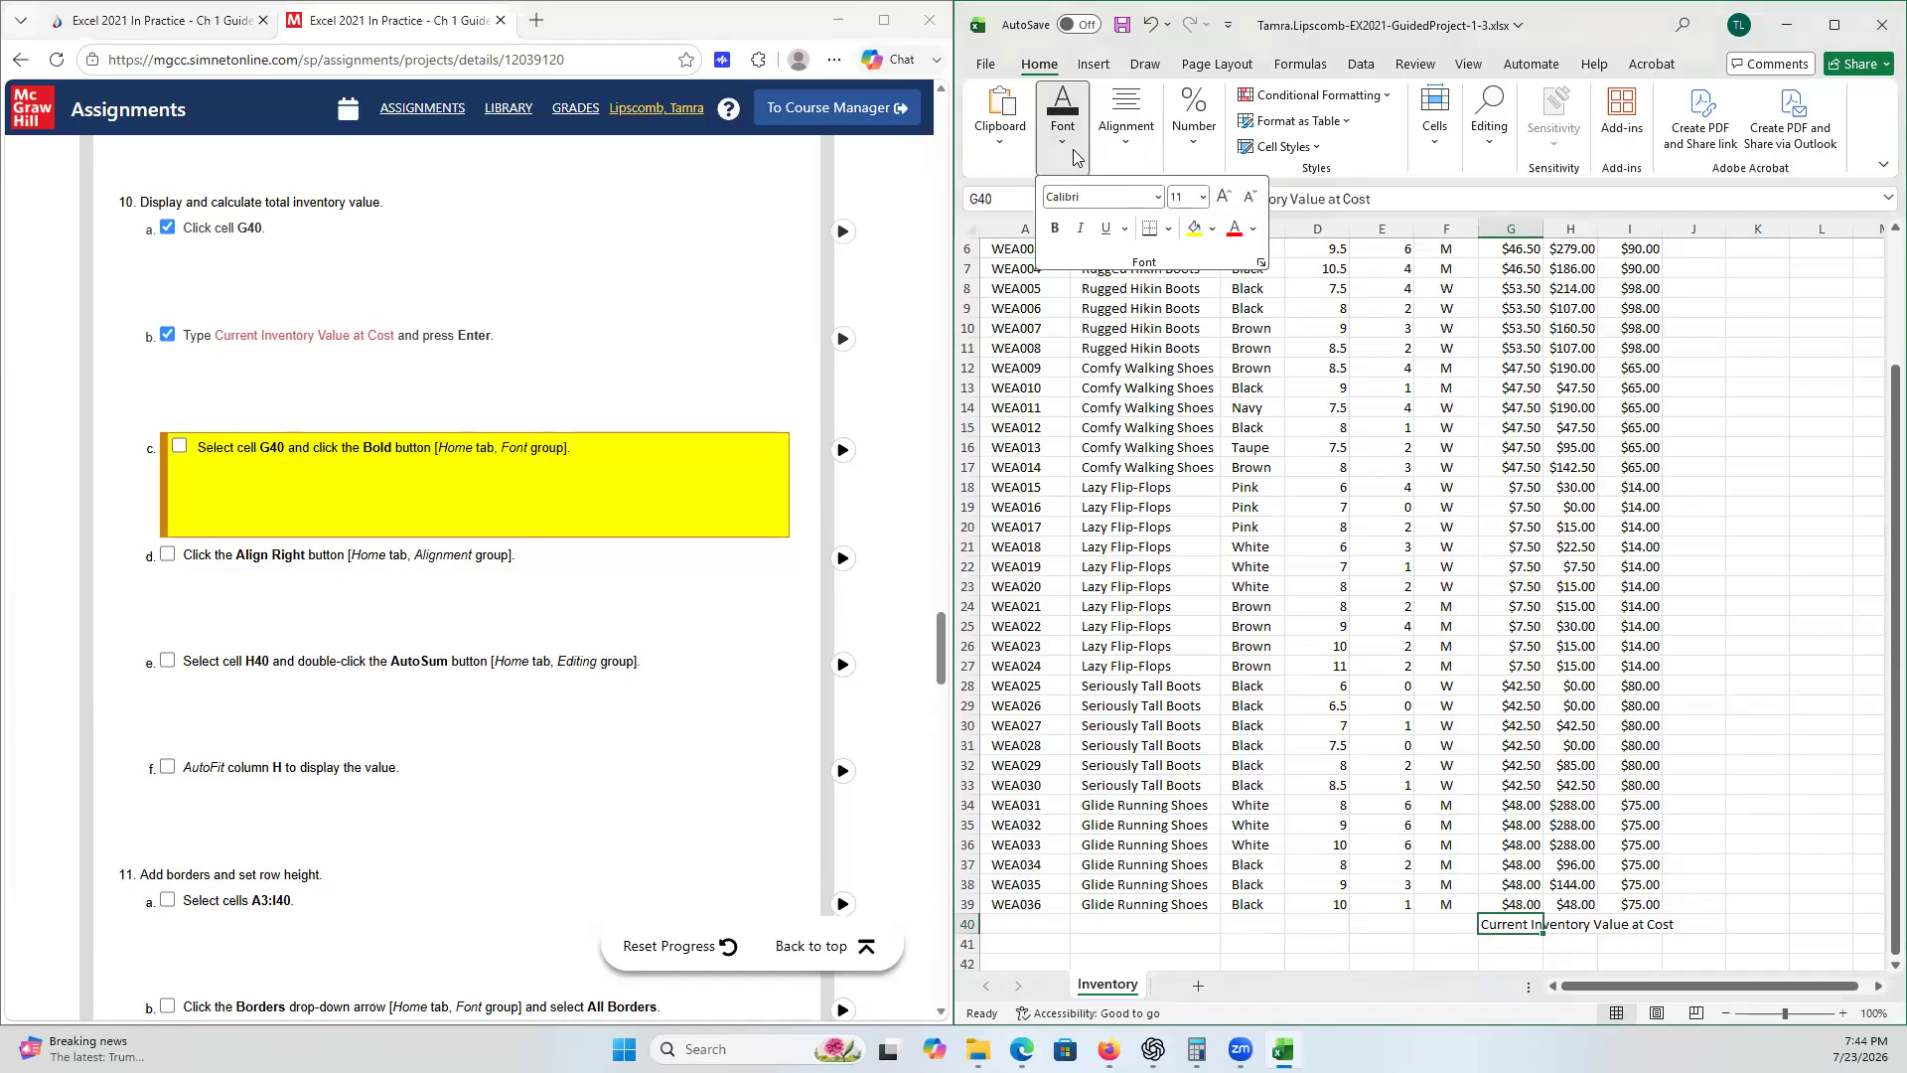
pyautogui.click(1055, 228)
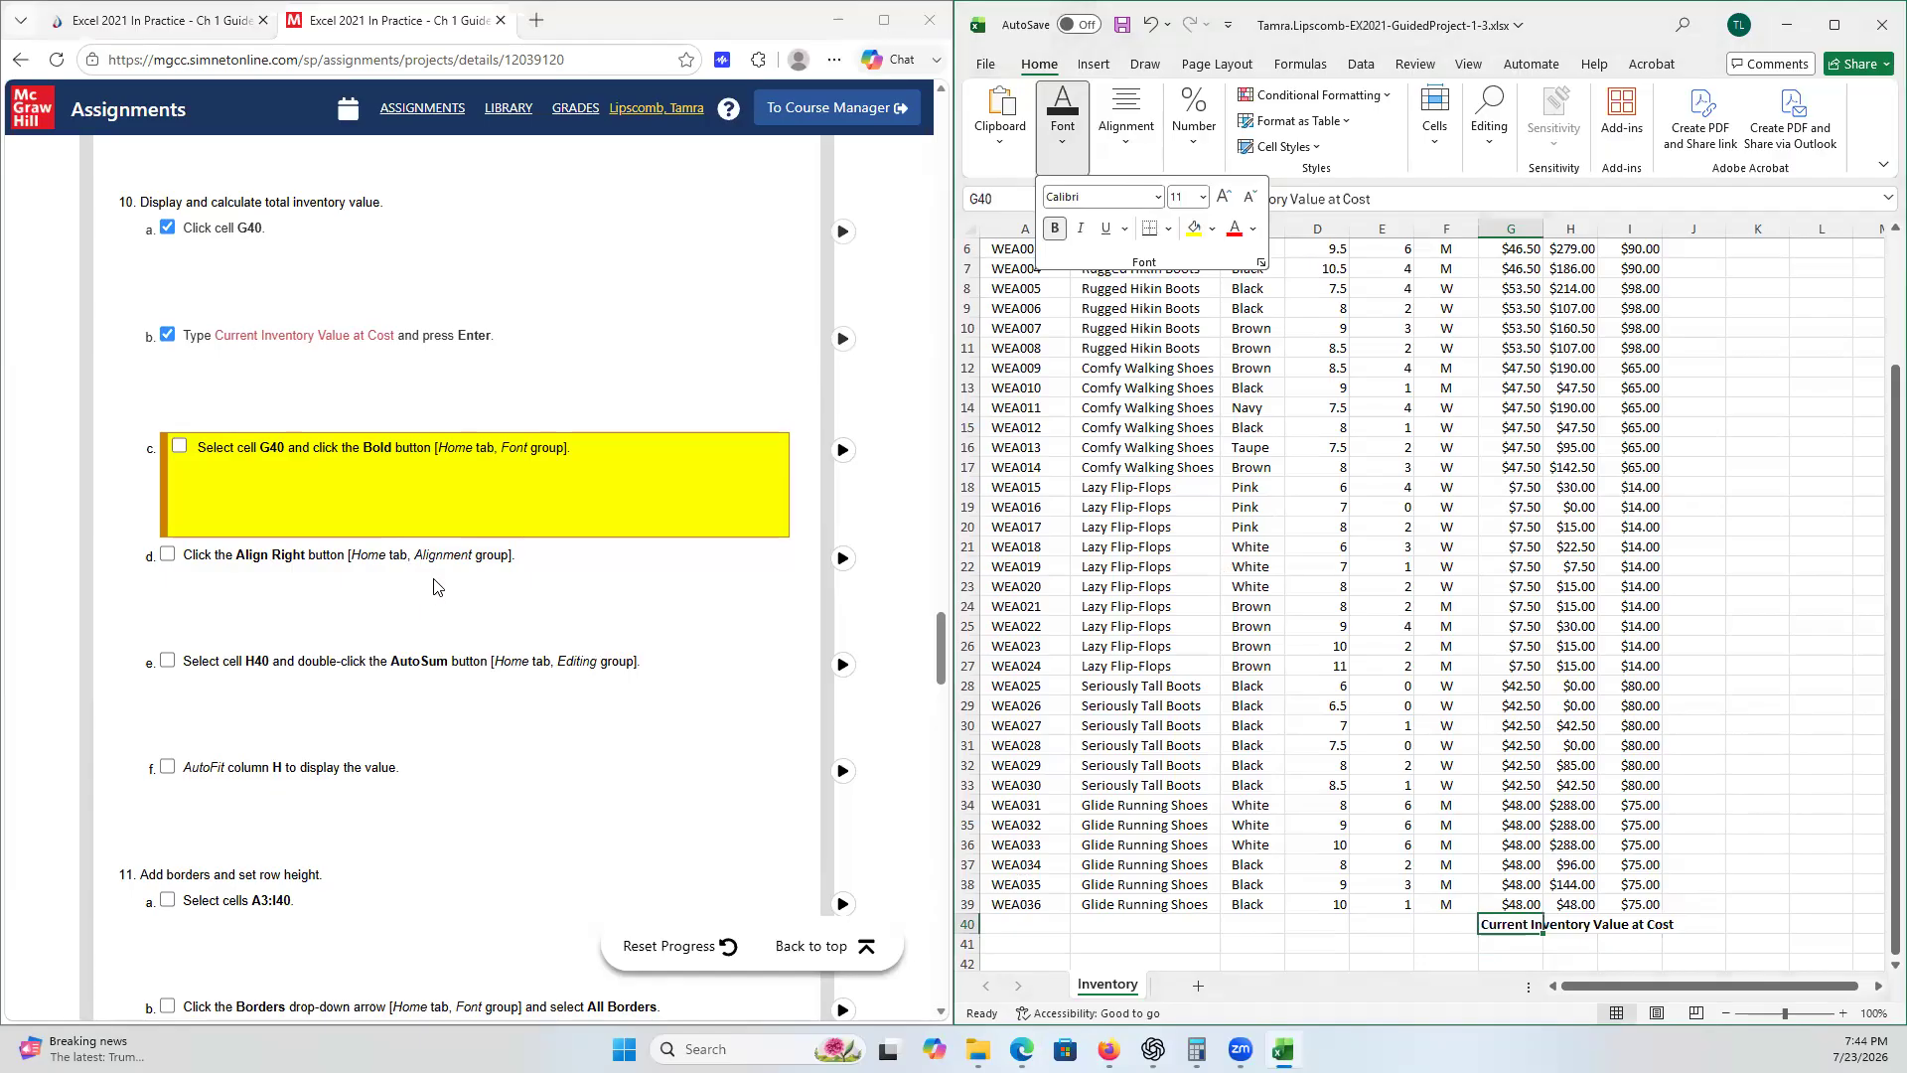
# - Right-align cell G40 and tick checklist steps 10c and 10d
pyautogui.click(1131, 147)
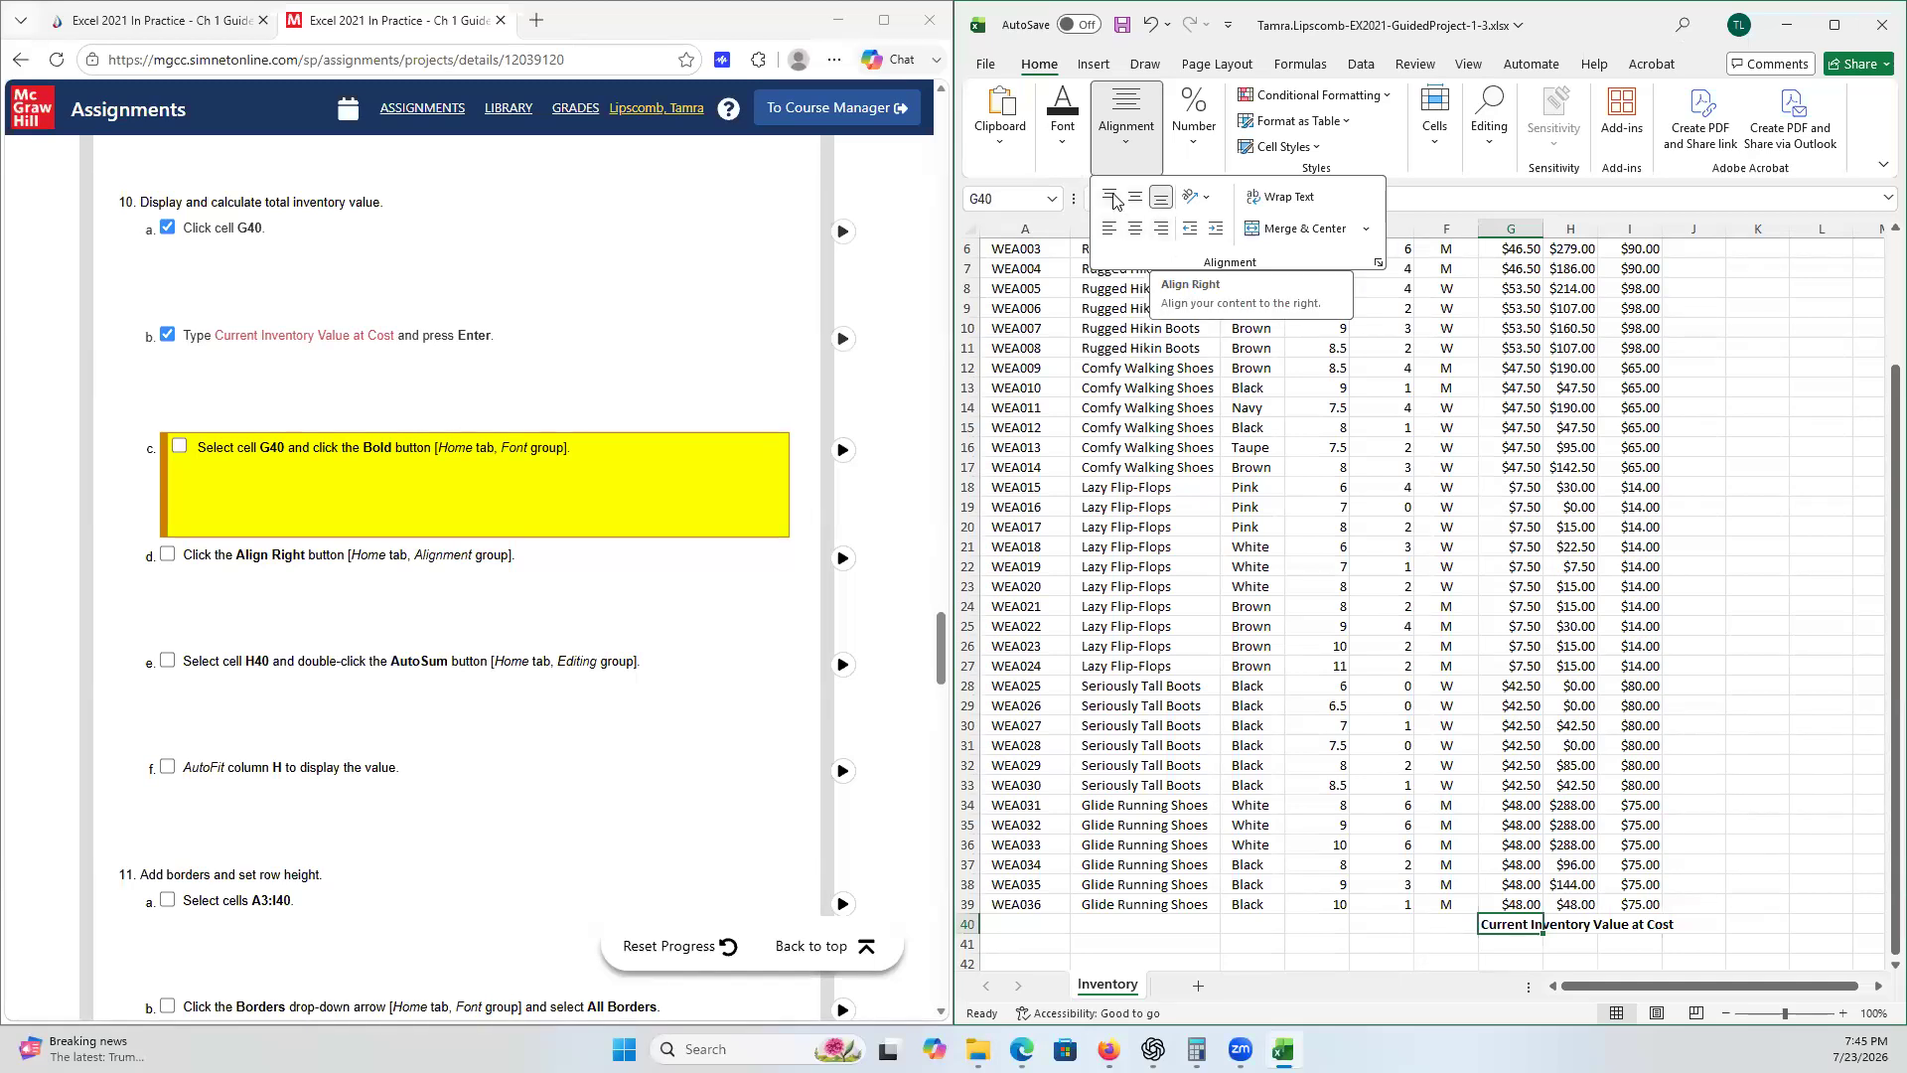
pyautogui.click(1161, 230)
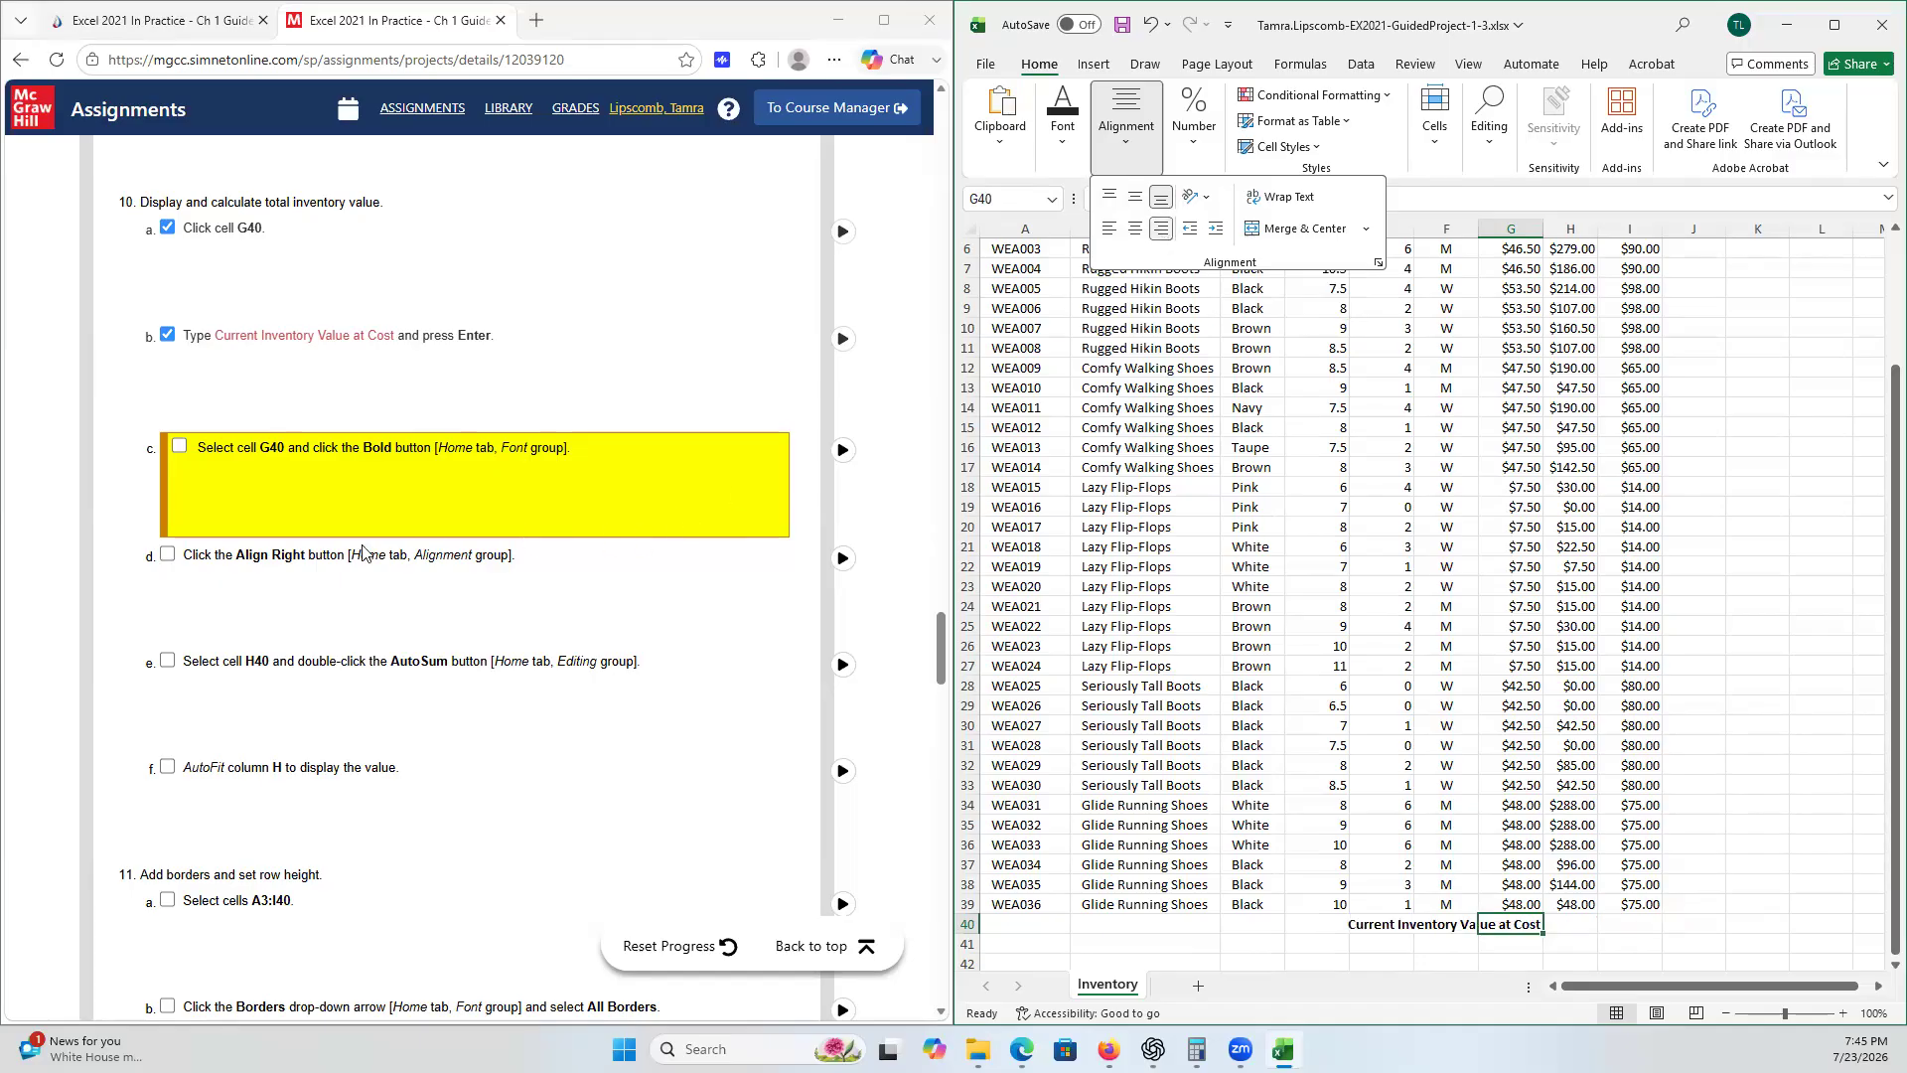
pyautogui.click(180, 446)
pyautogui.click(180, 553)
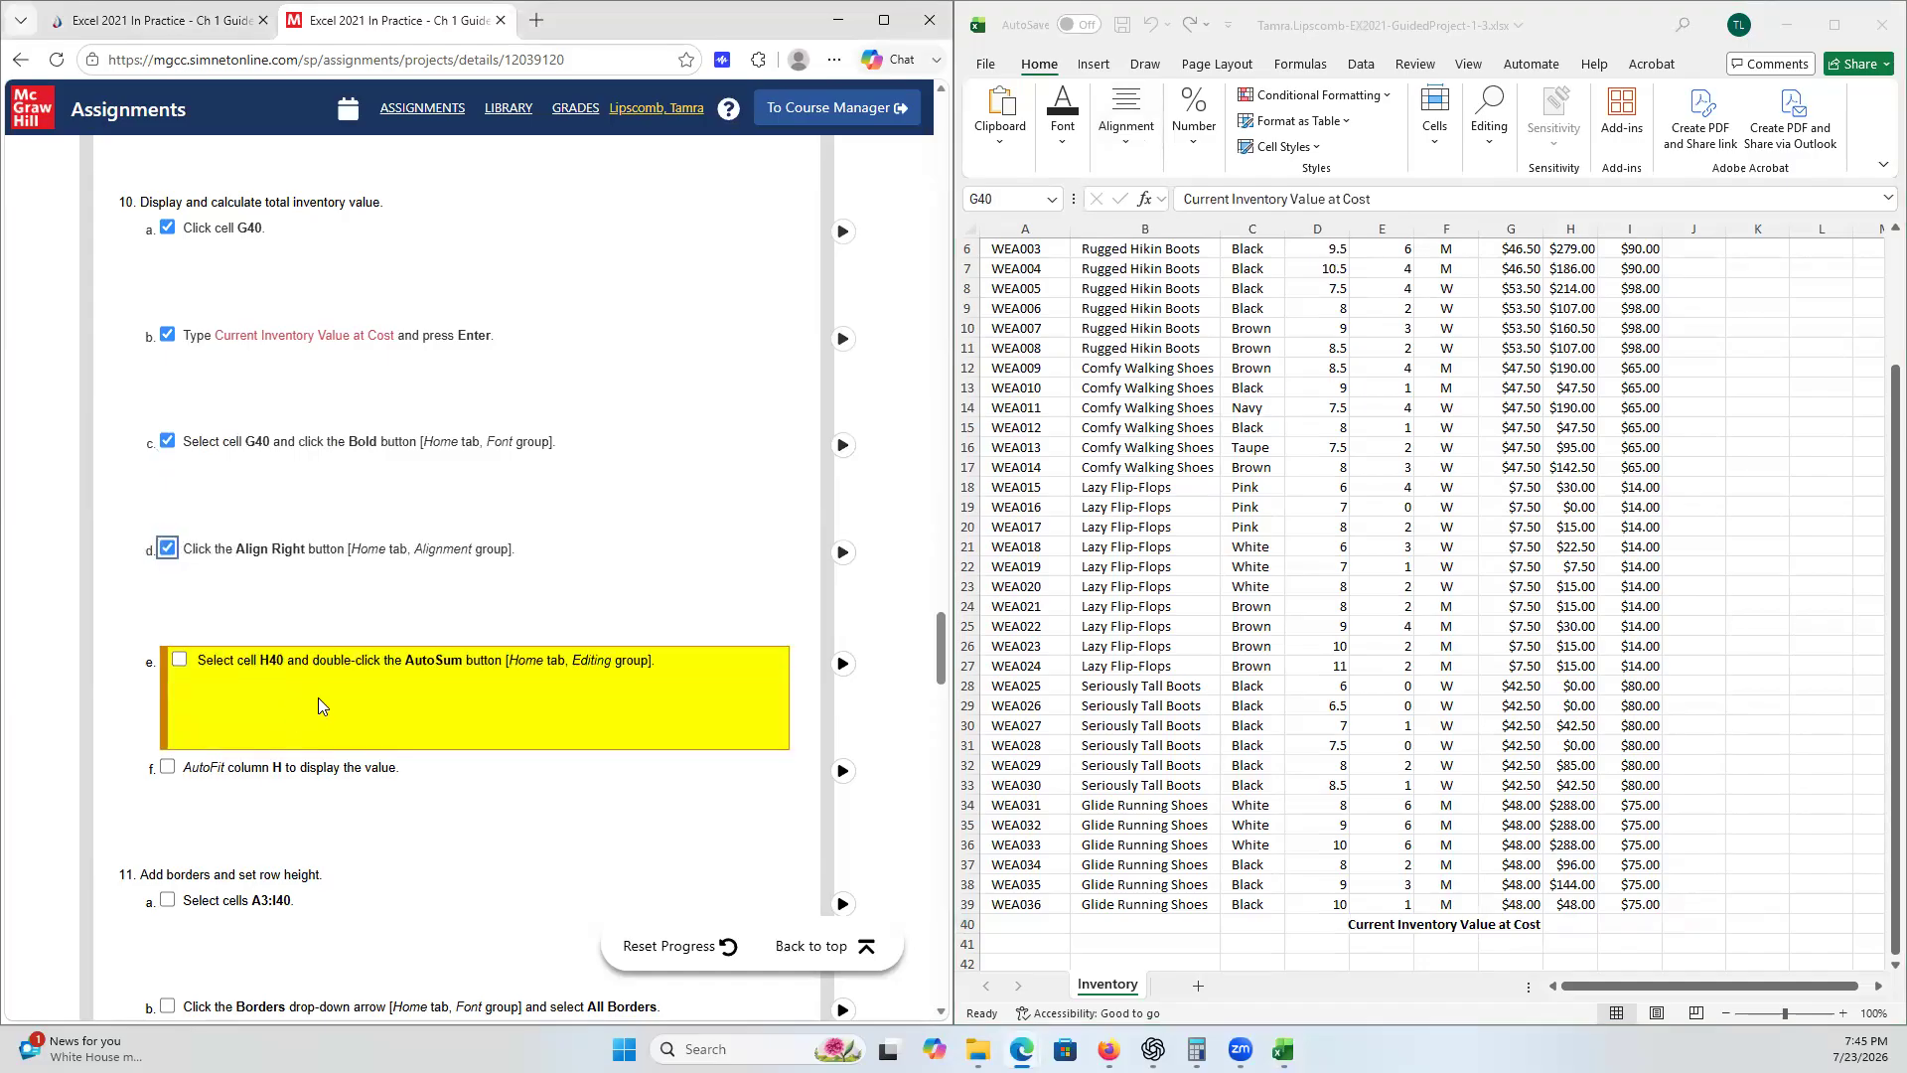
# - Insert an AutoSum total of H4:H39 in cell H40 and tick checklist step 10e
pyautogui.scroll(-1, 385, 728)
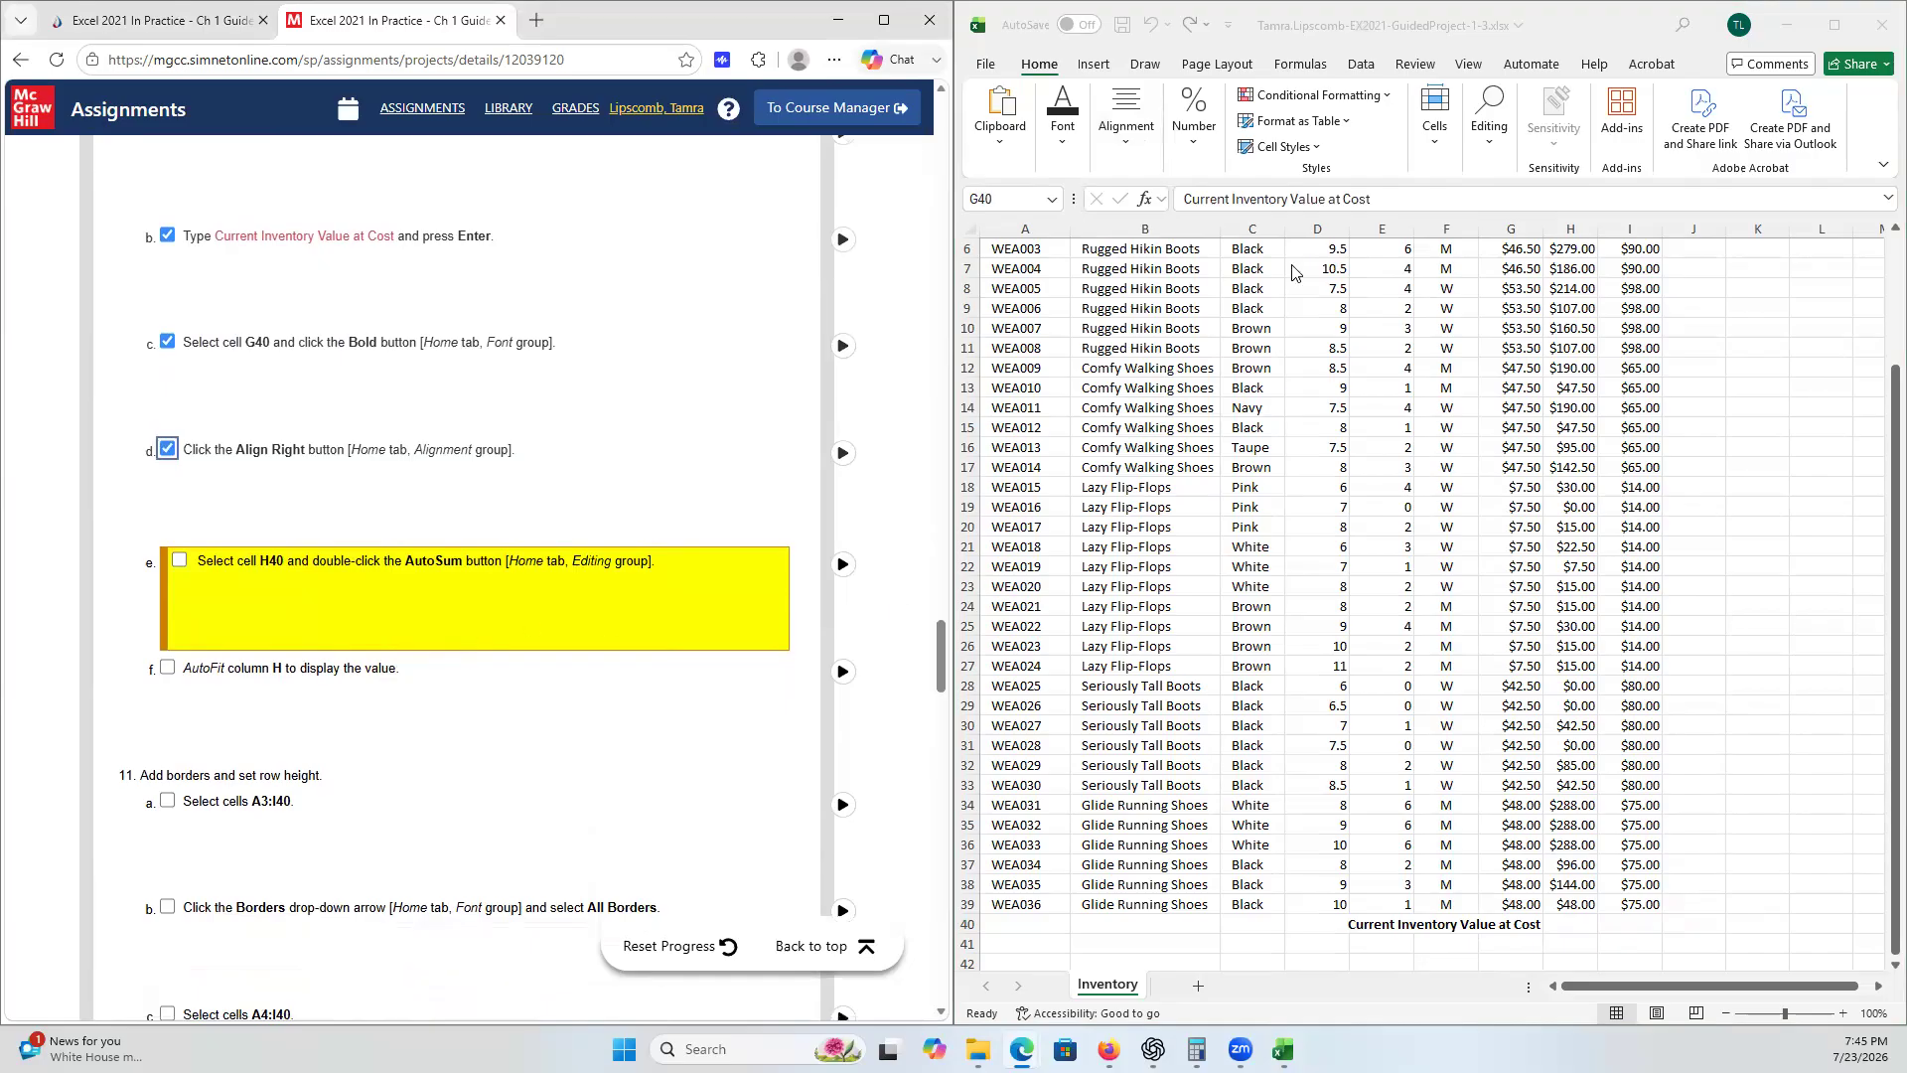
pyautogui.click(1002, 199)
pyautogui.click(1019, 199)
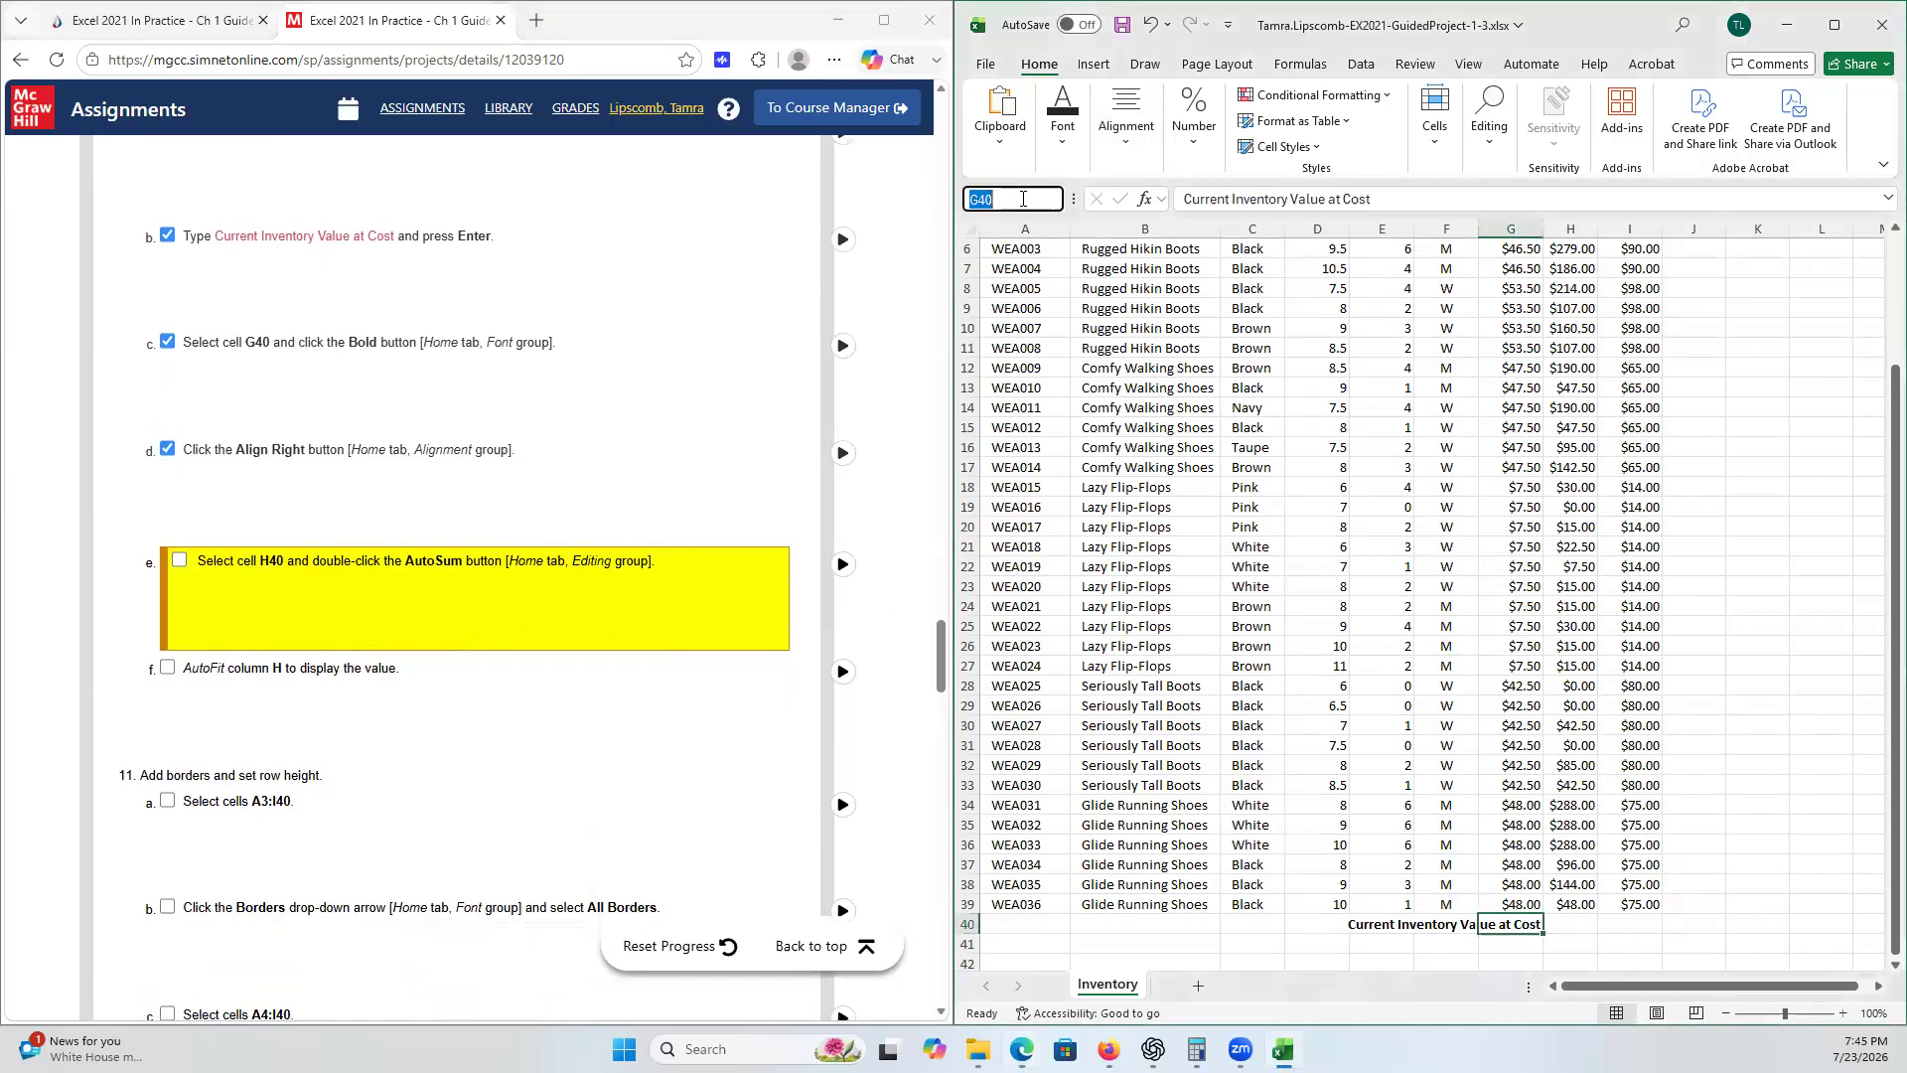
pyautogui.write('H40')
pyautogui.press('Return')
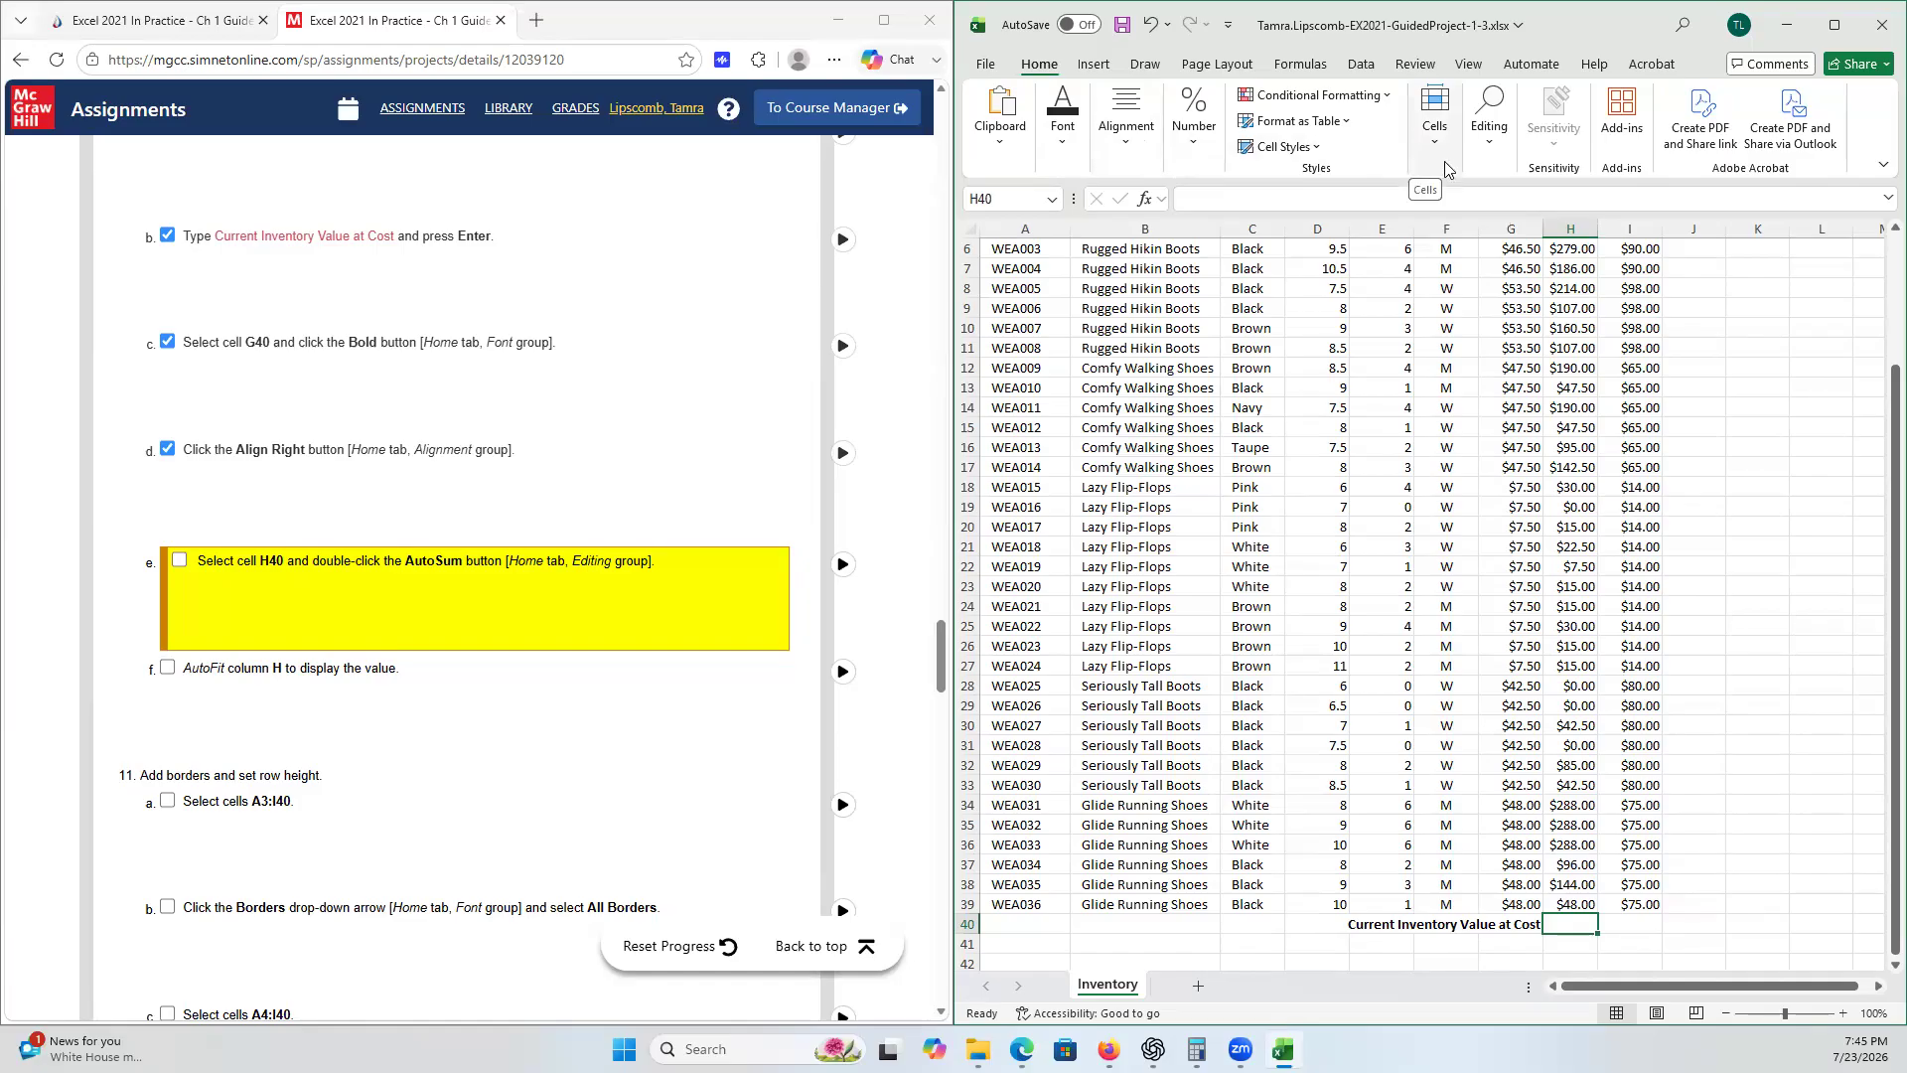
pyautogui.click(1492, 149)
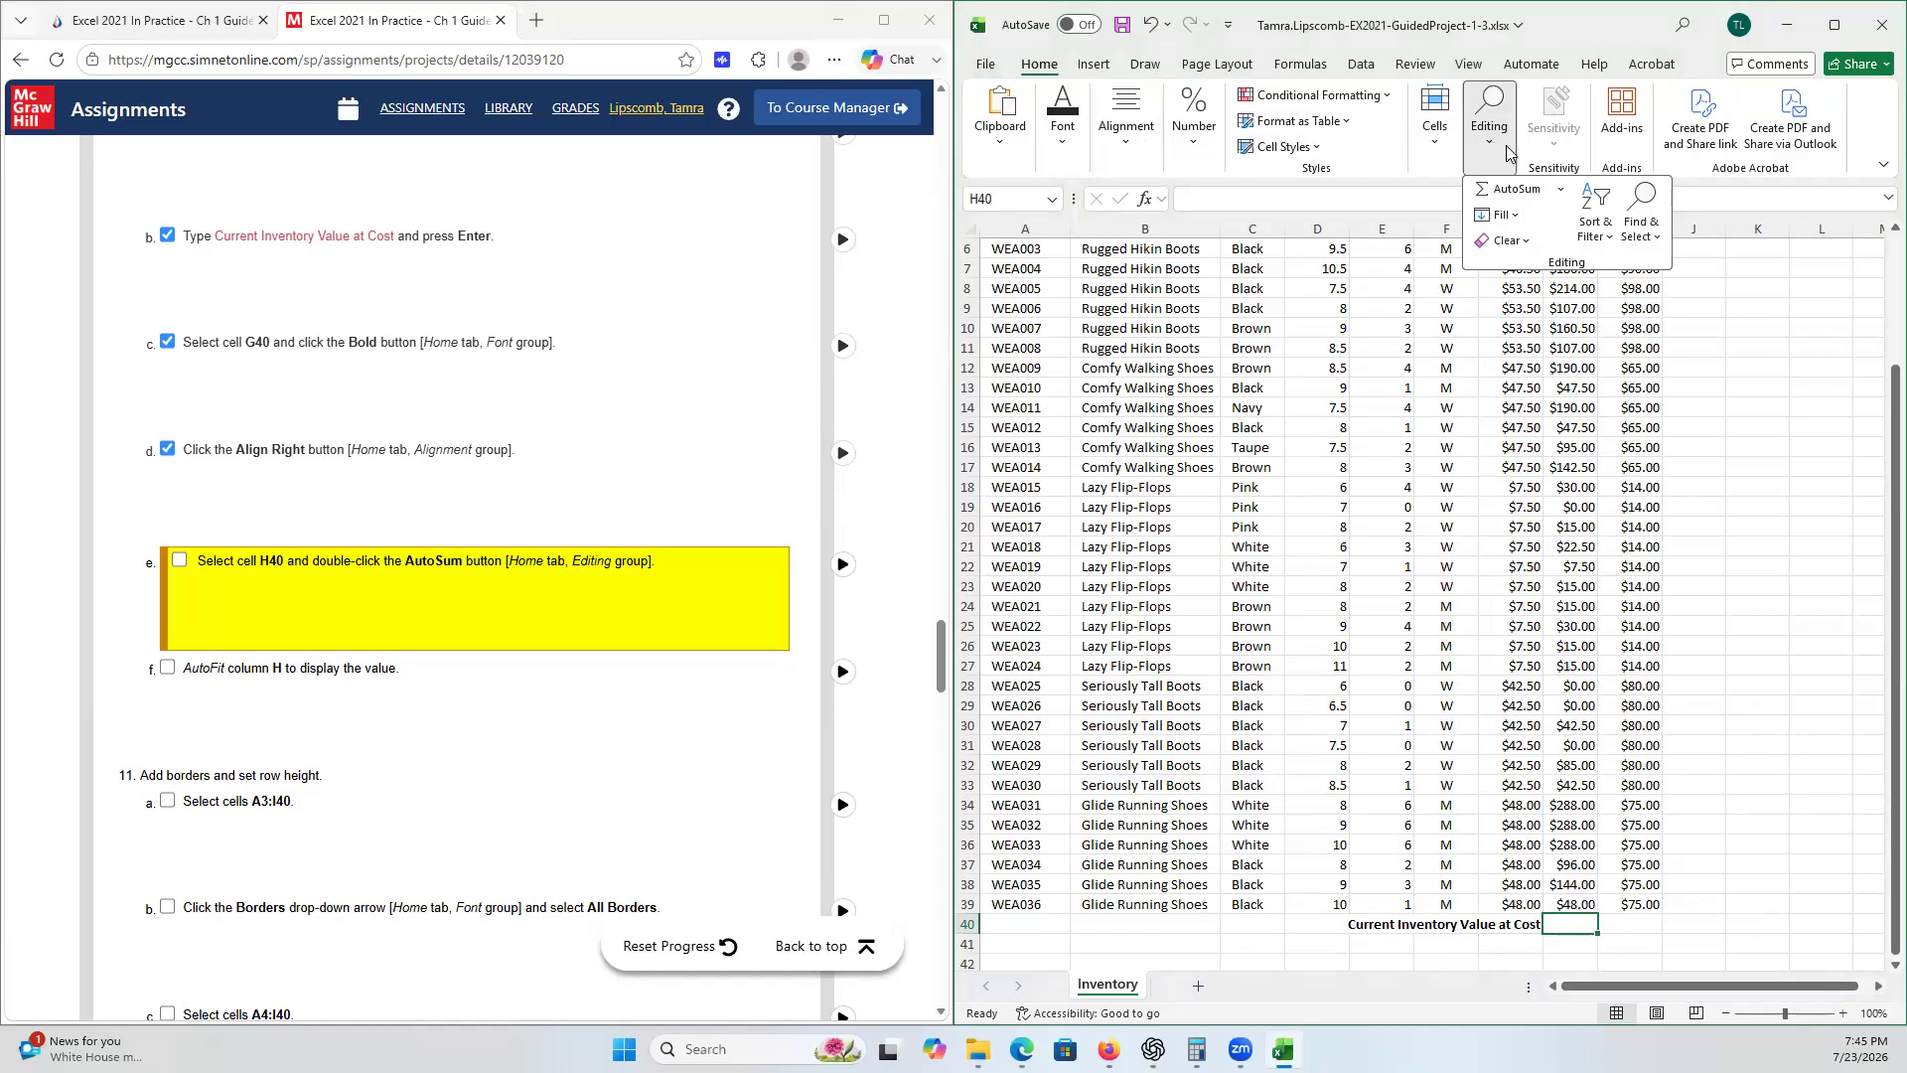
pyautogui.click(1520, 189)
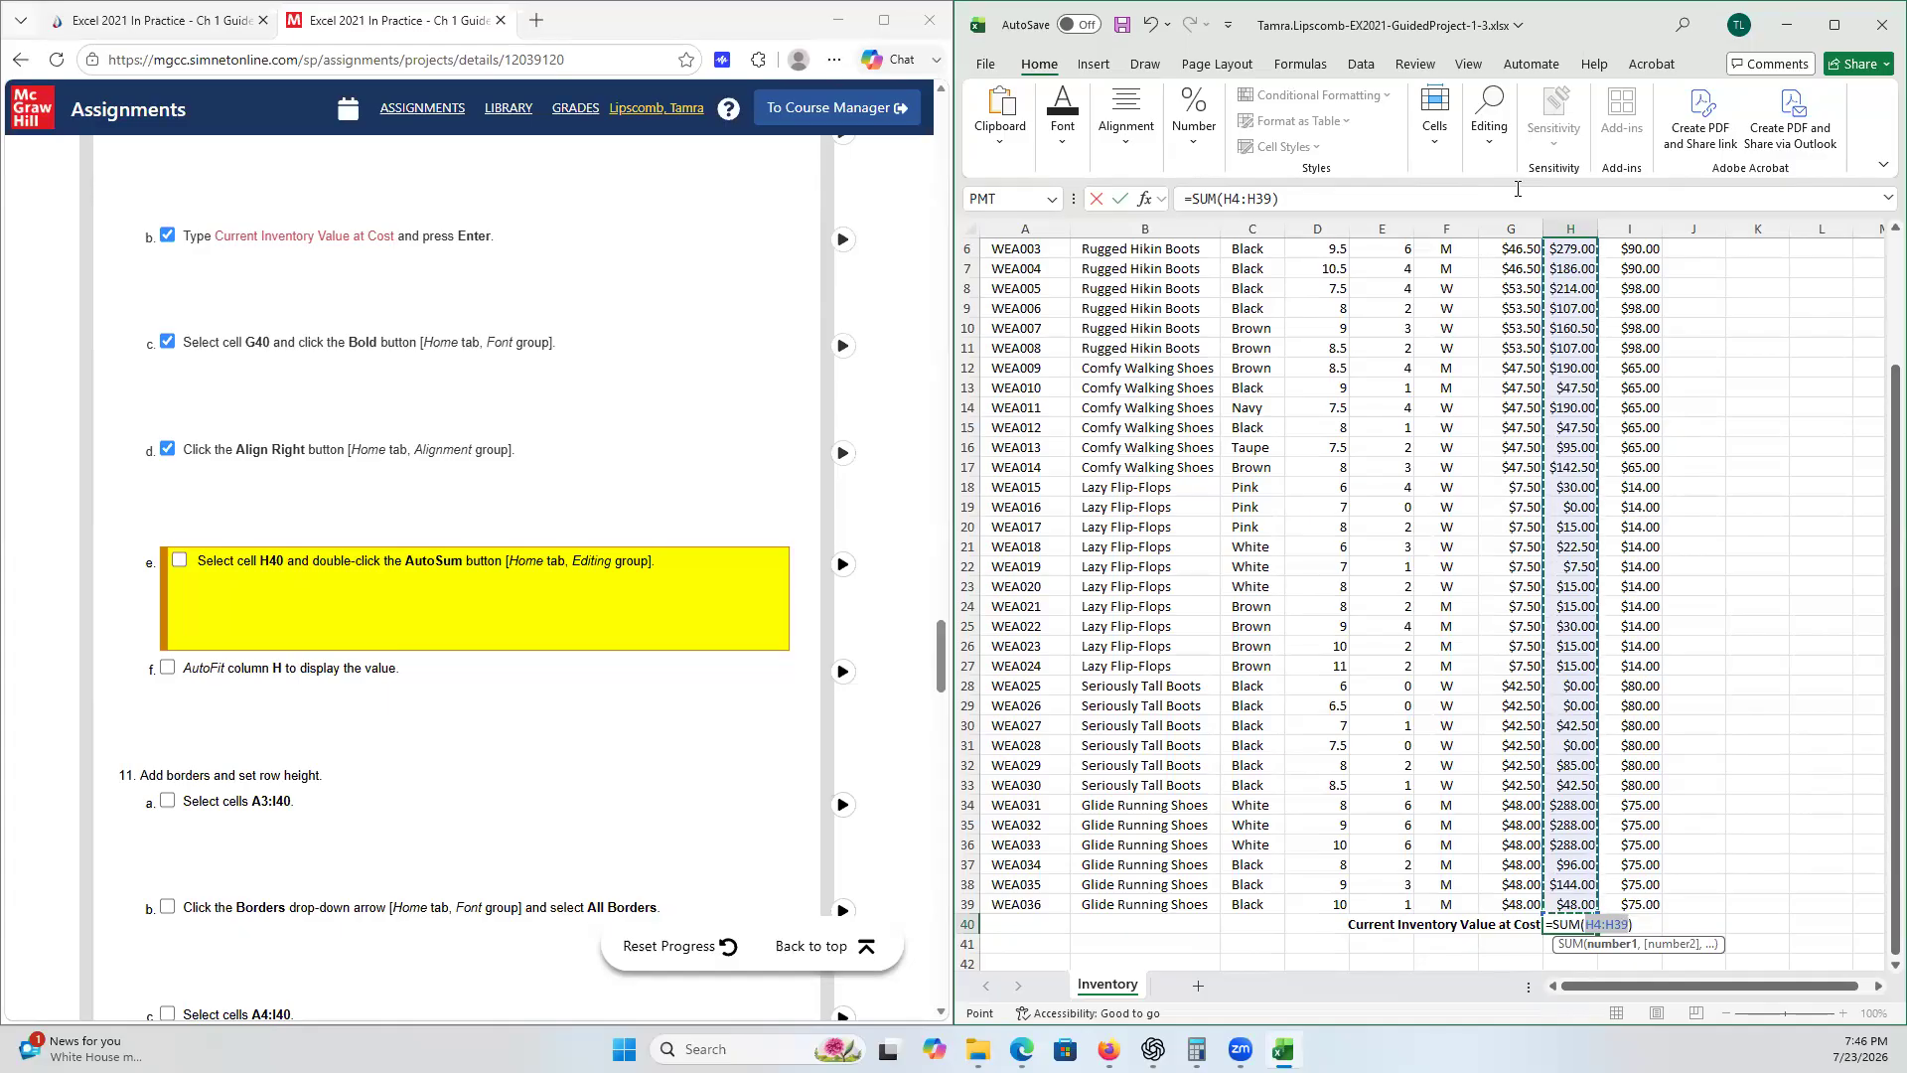
pyautogui.press('Return')
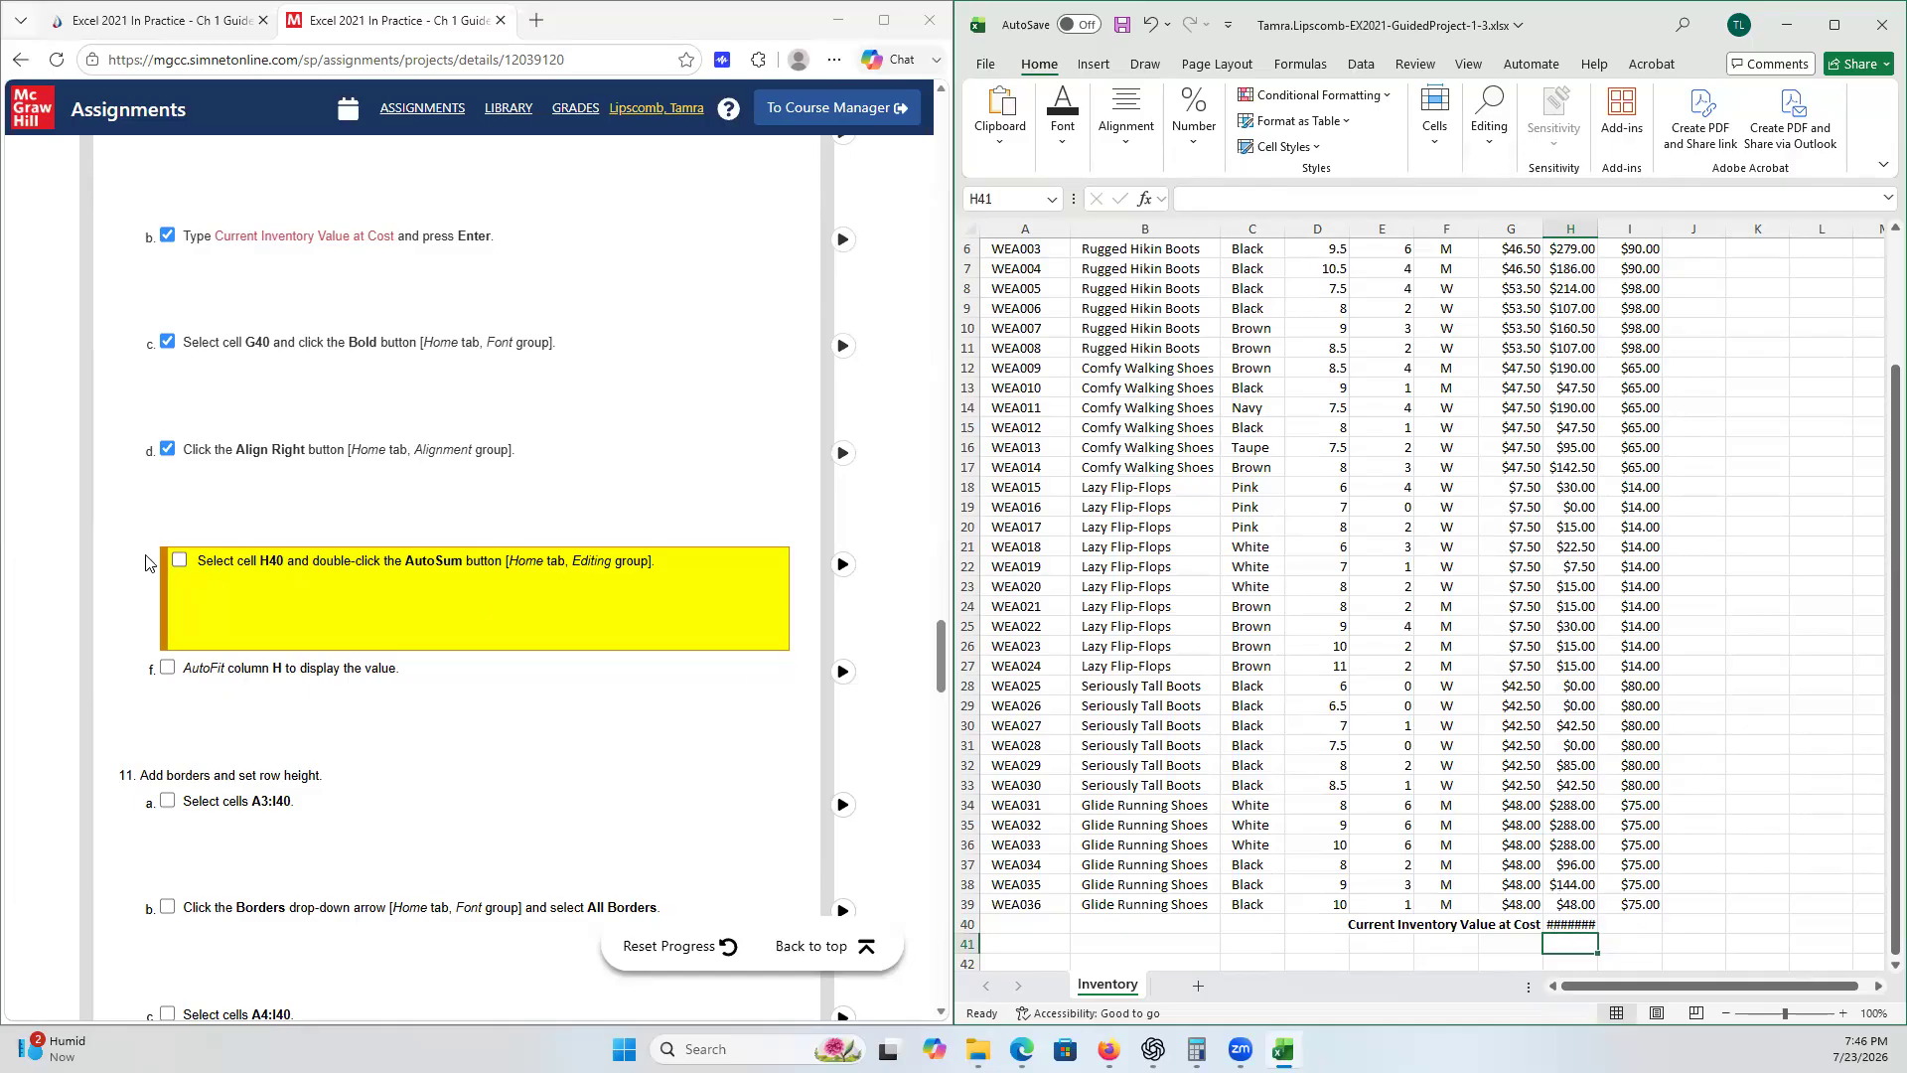
pyautogui.click(180, 561)
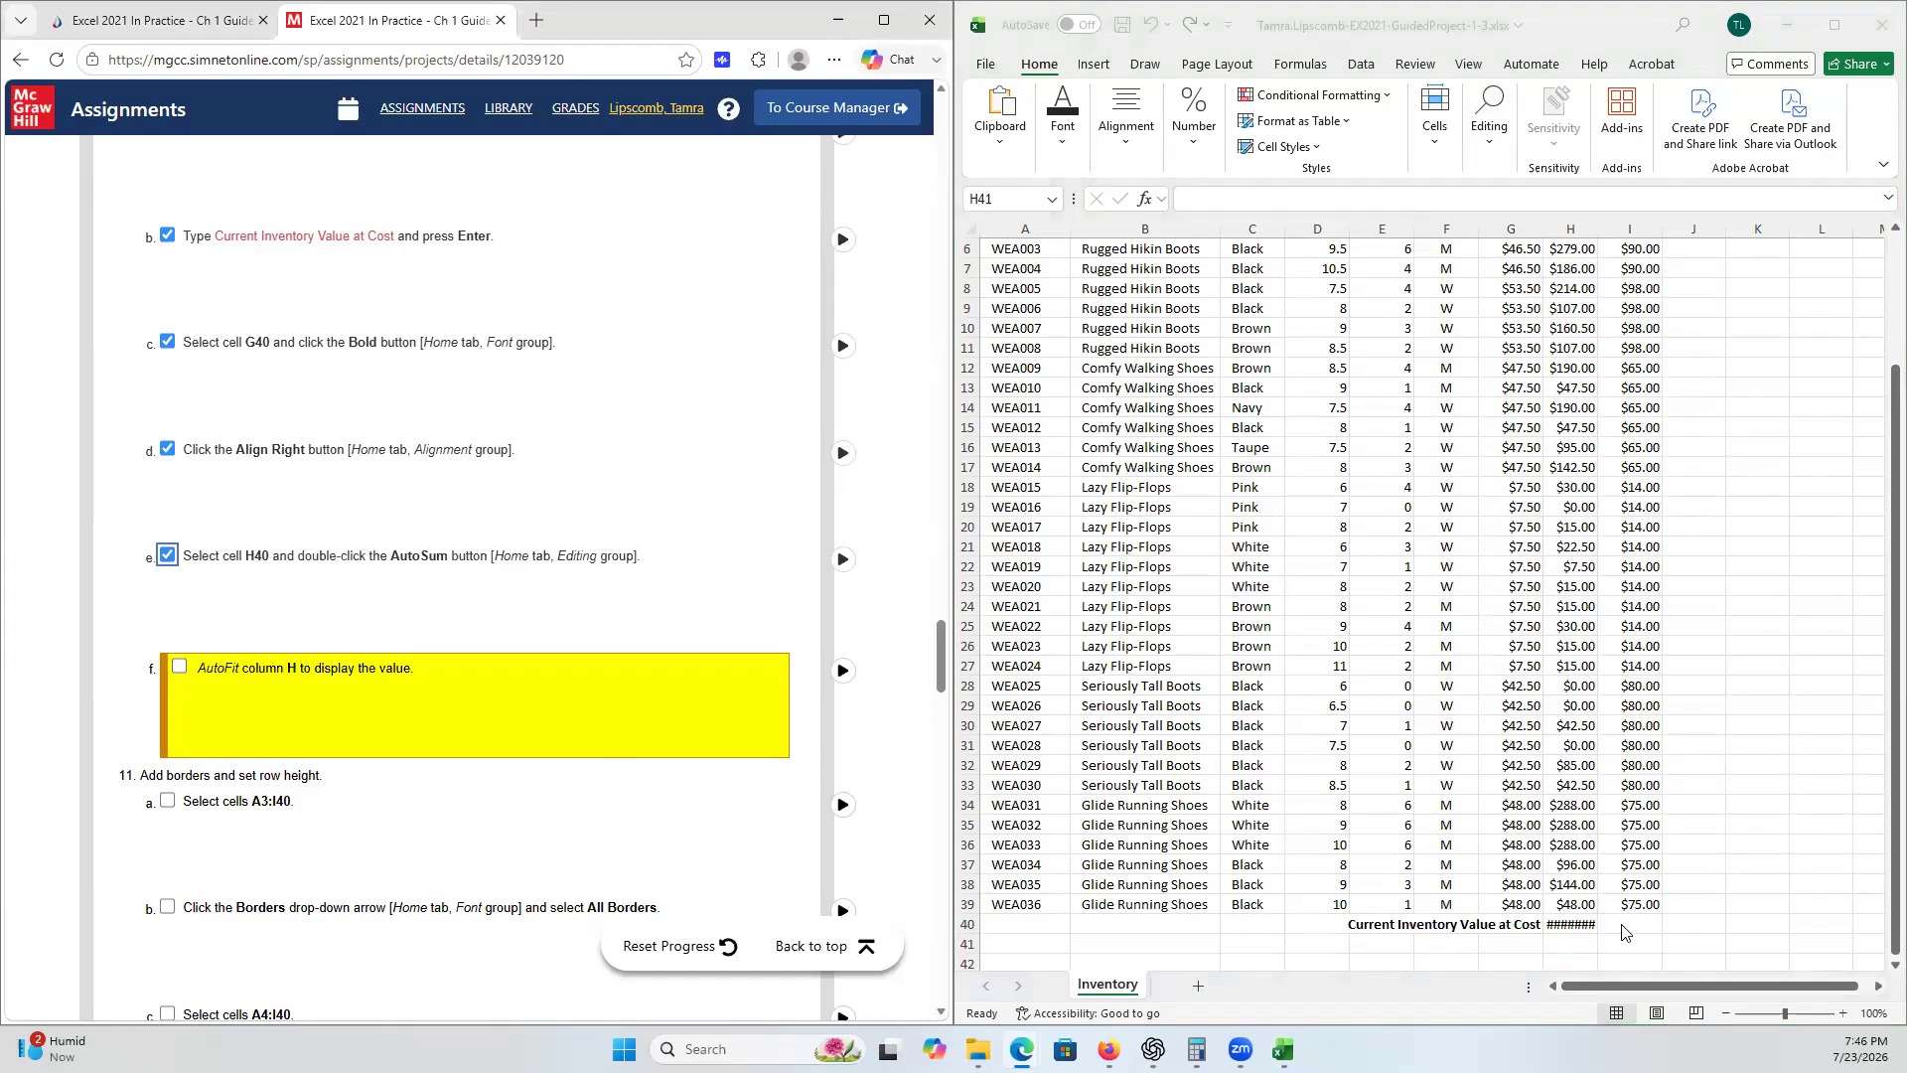
# - AutoFit the width of column H to display the total in H40
pyautogui.click(1587, 937)
pyautogui.click(1582, 926)
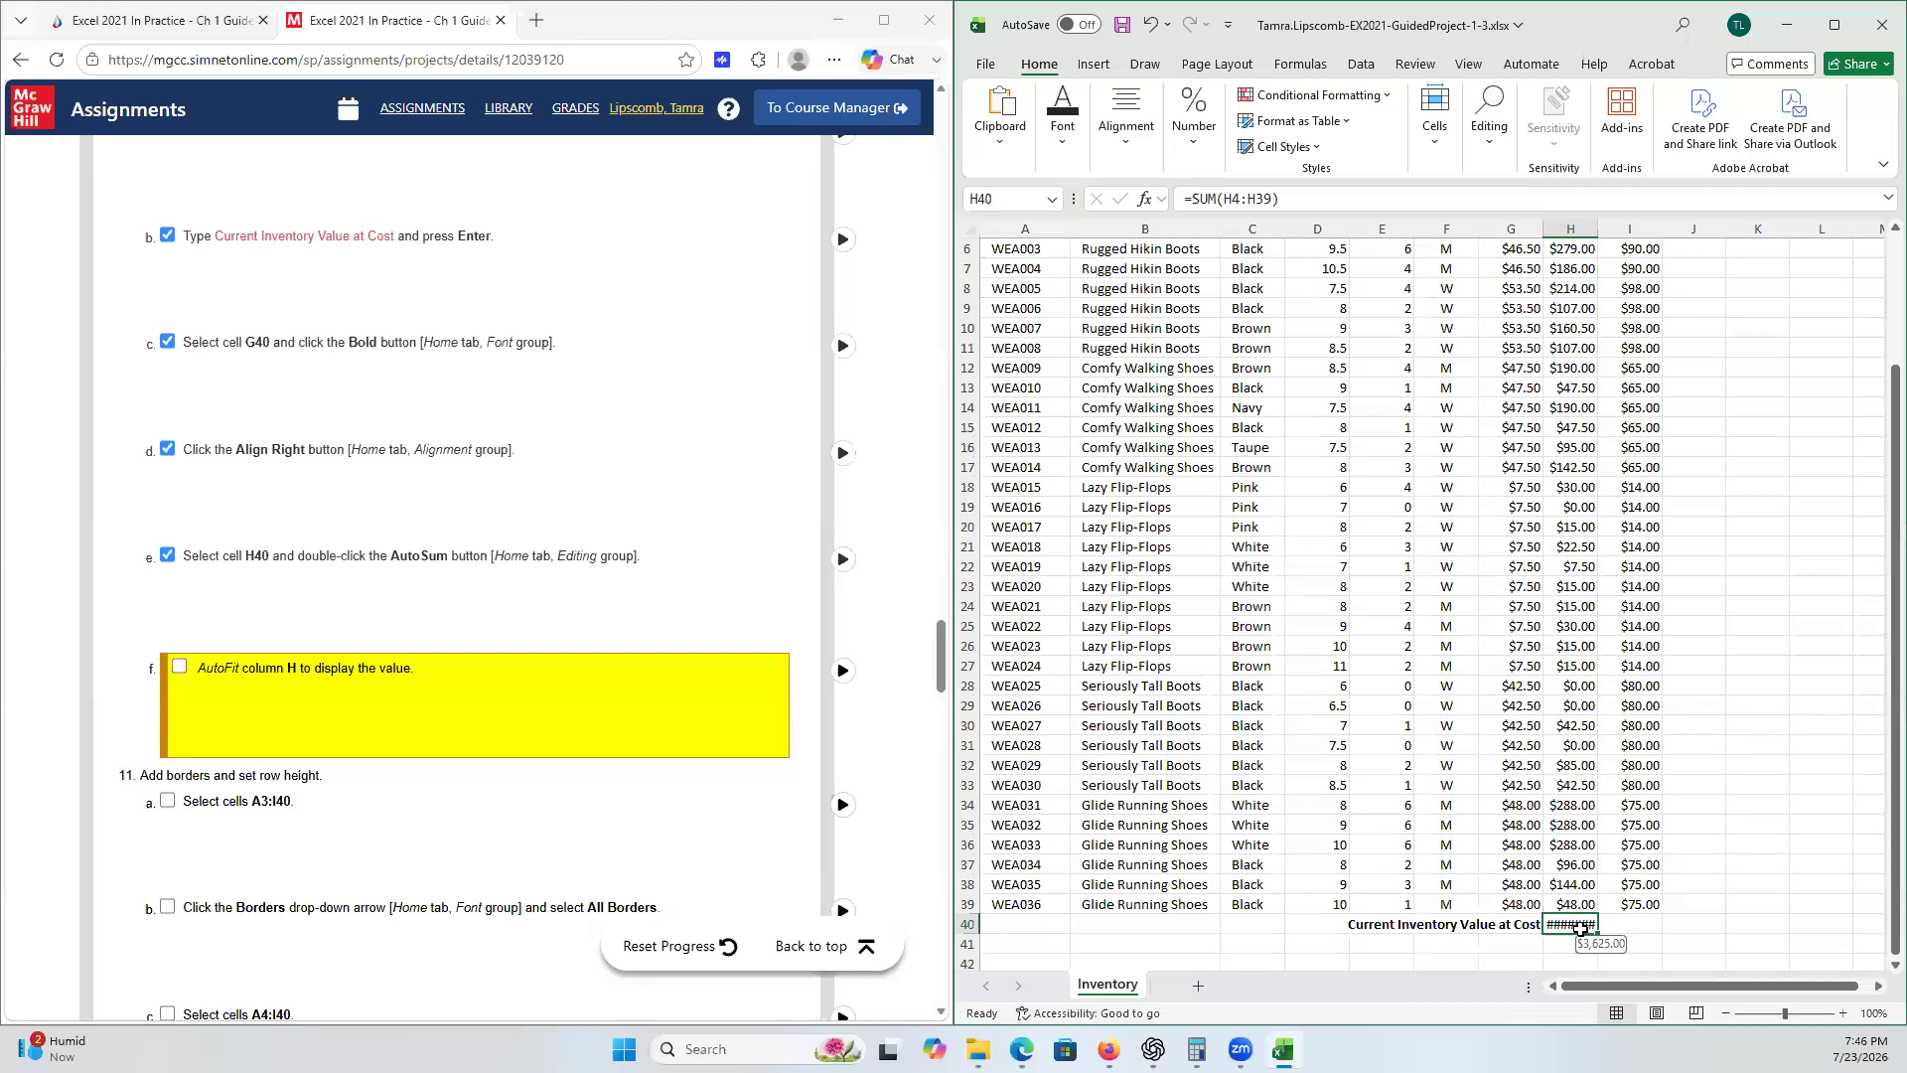
pyautogui.rightClick(1581, 929)
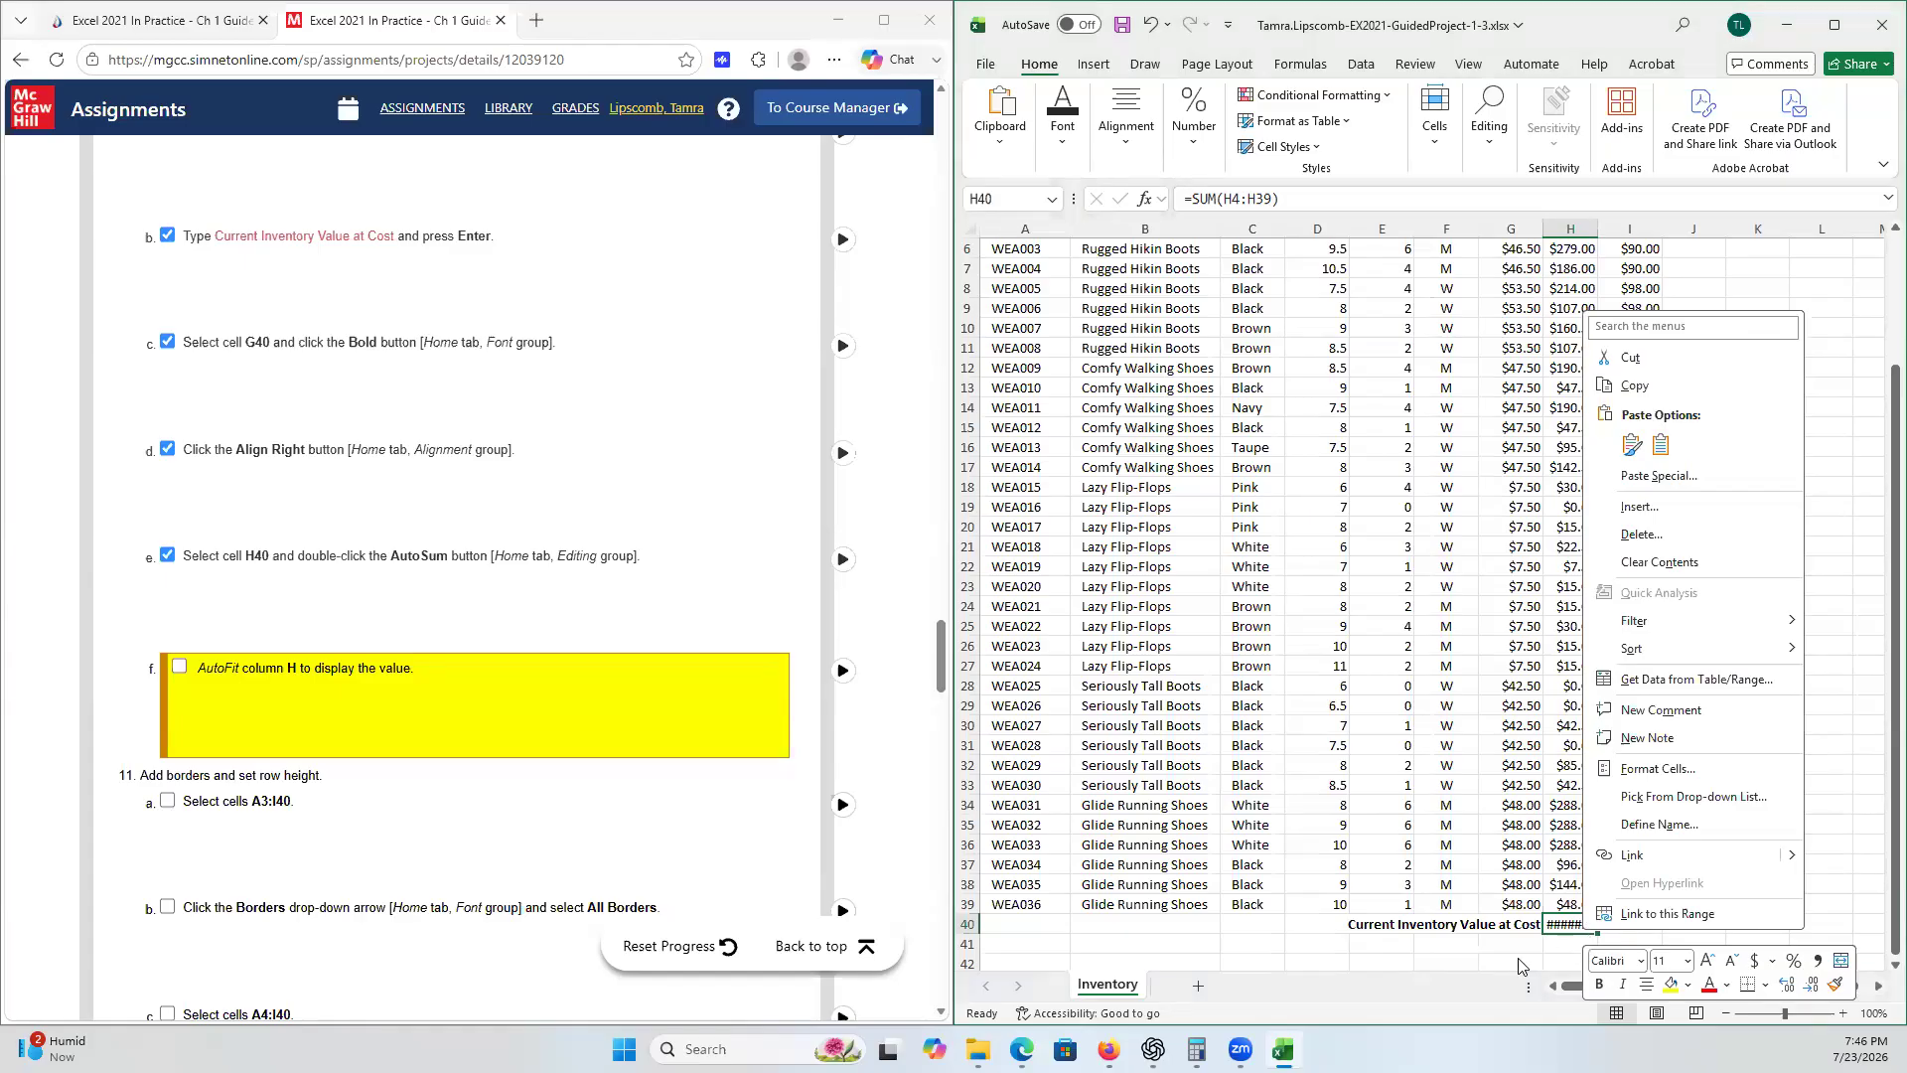
pyautogui.press('Escape')
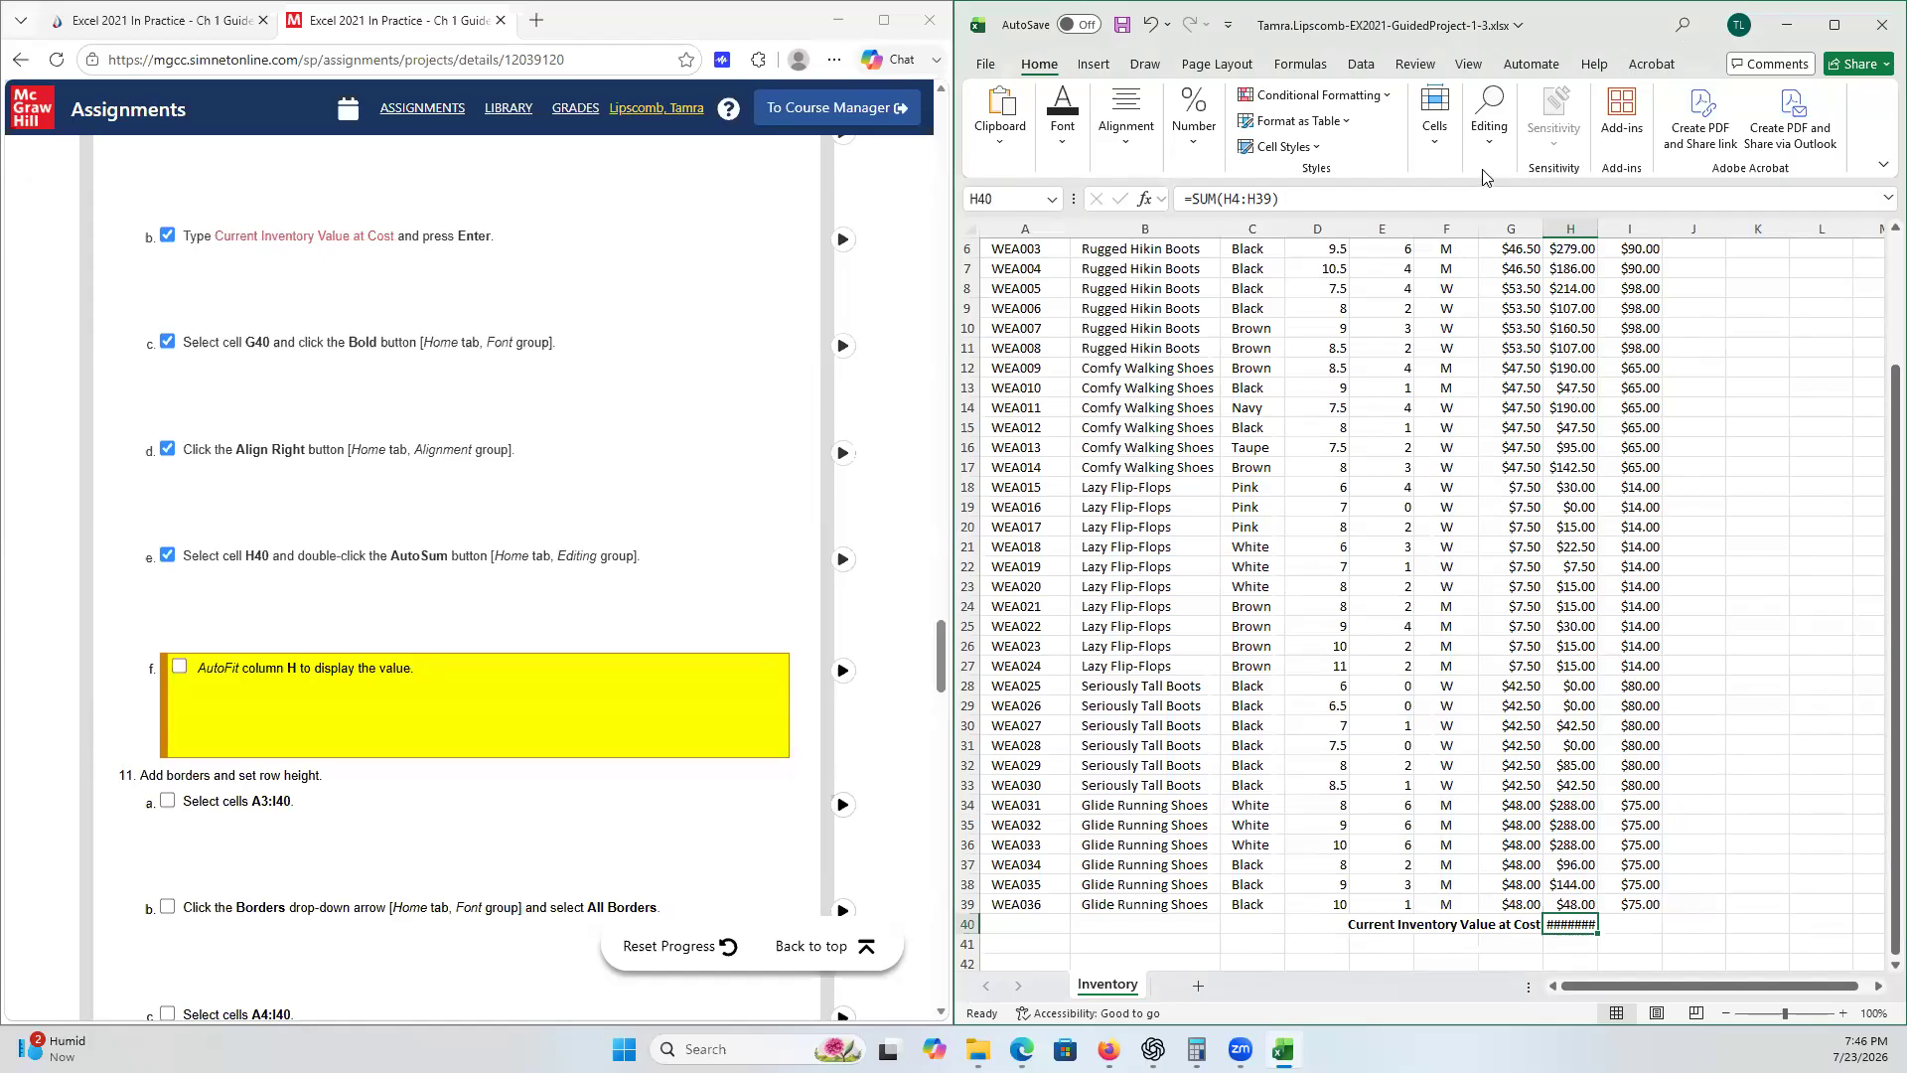
pyautogui.click(1446, 145)
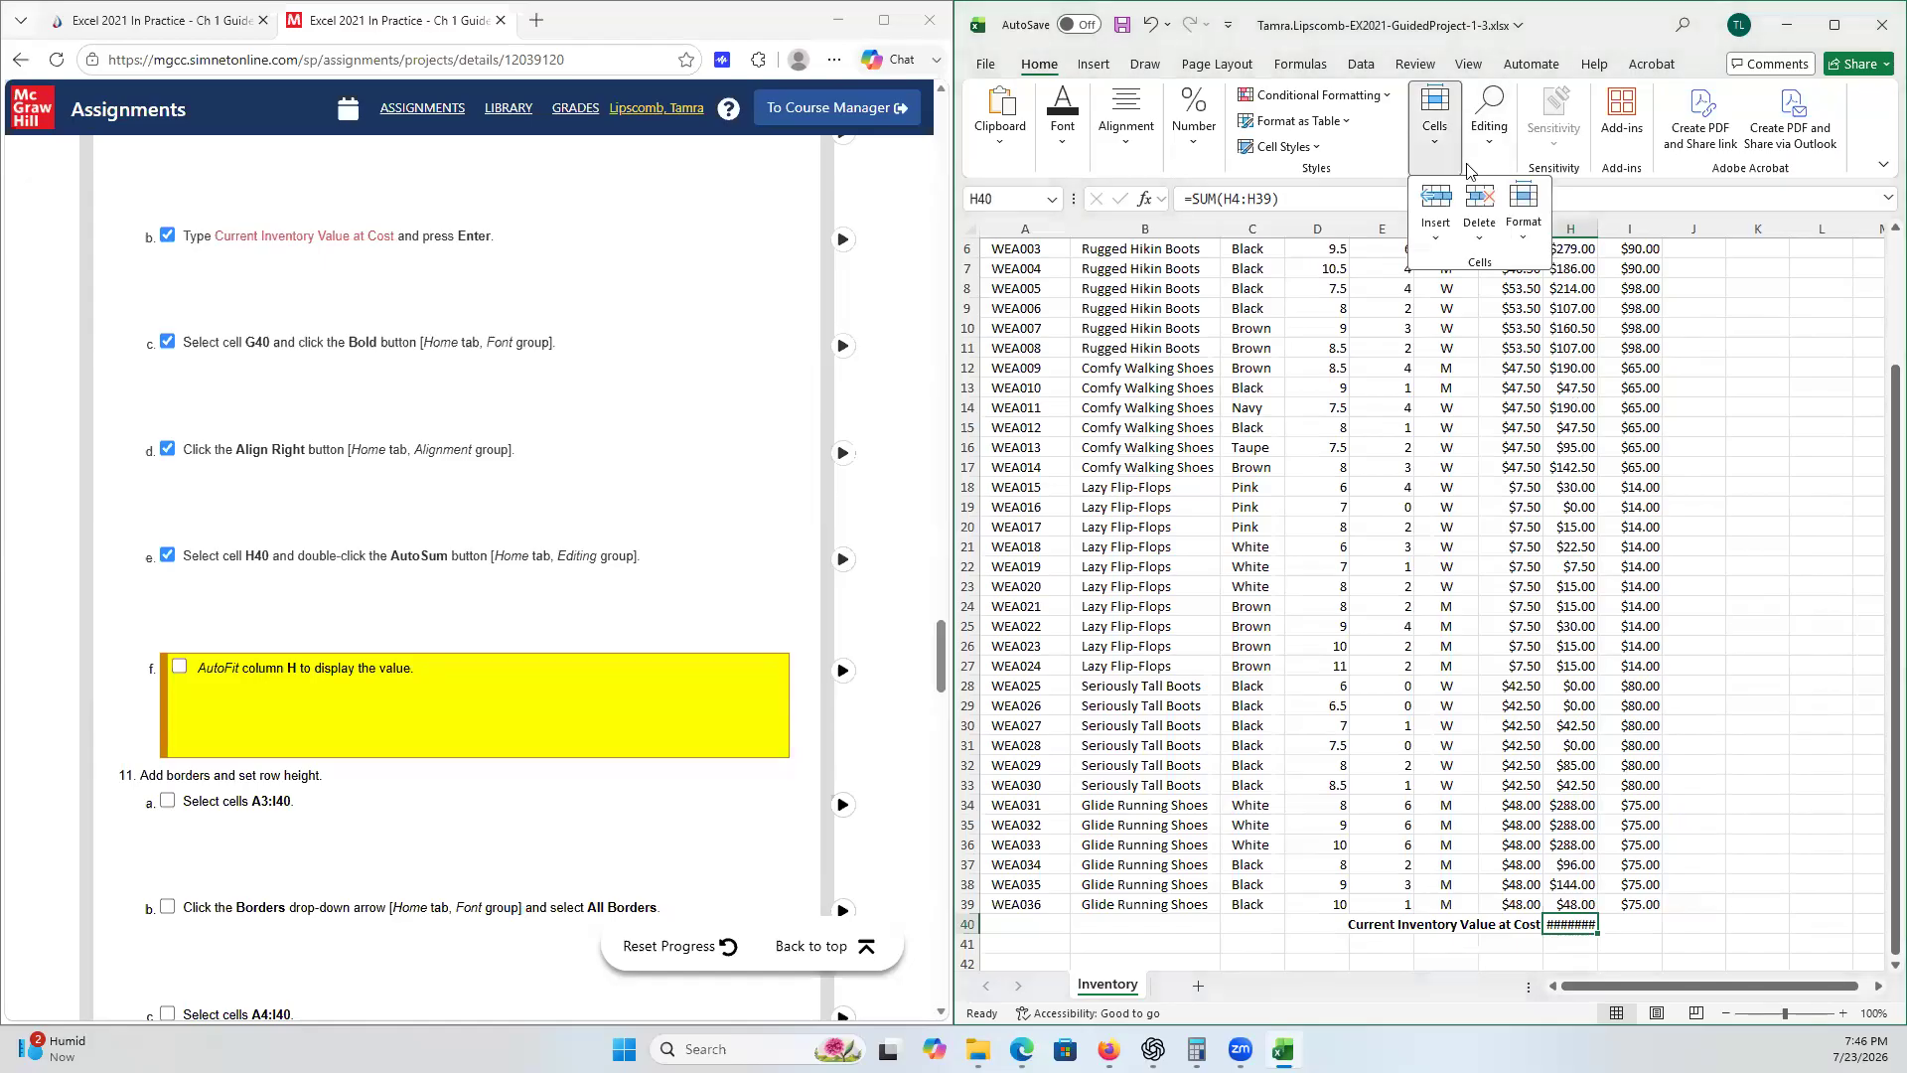
pyautogui.click(1525, 224)
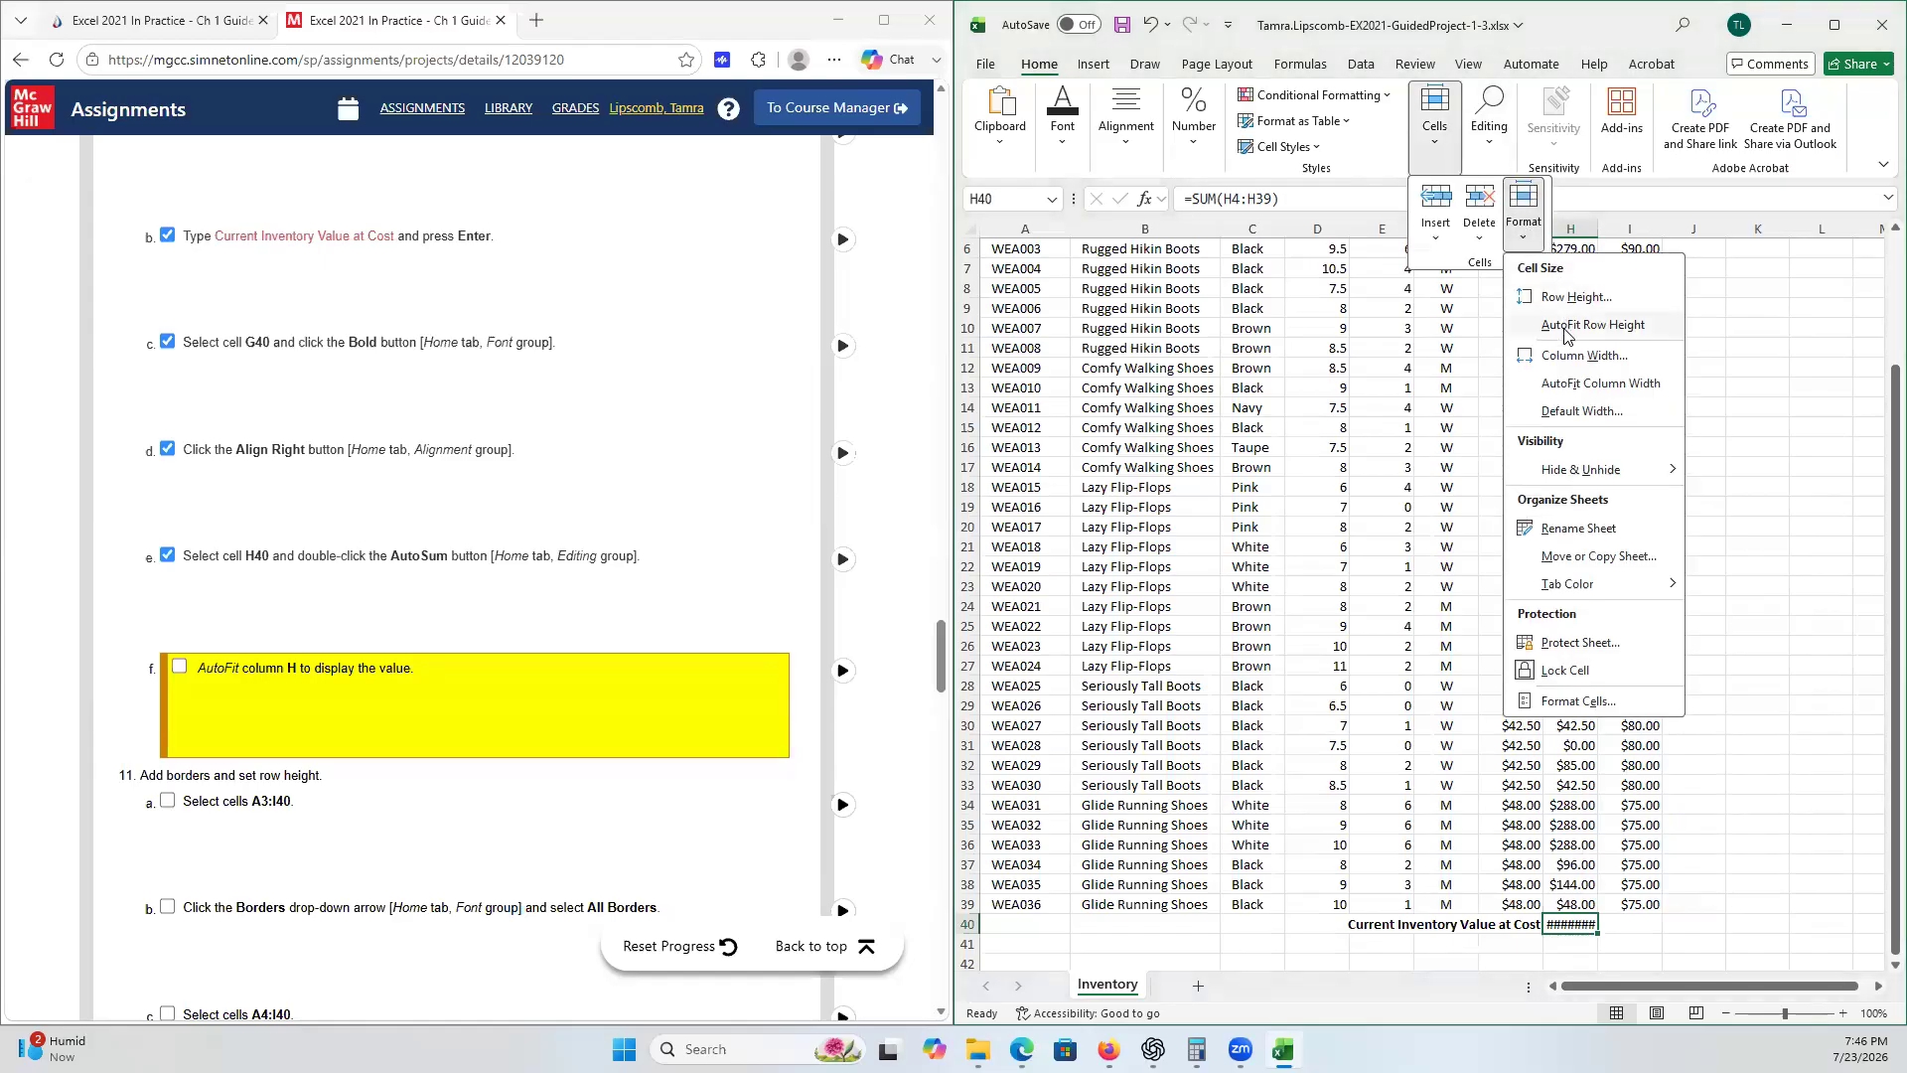
pyautogui.click(1569, 385)
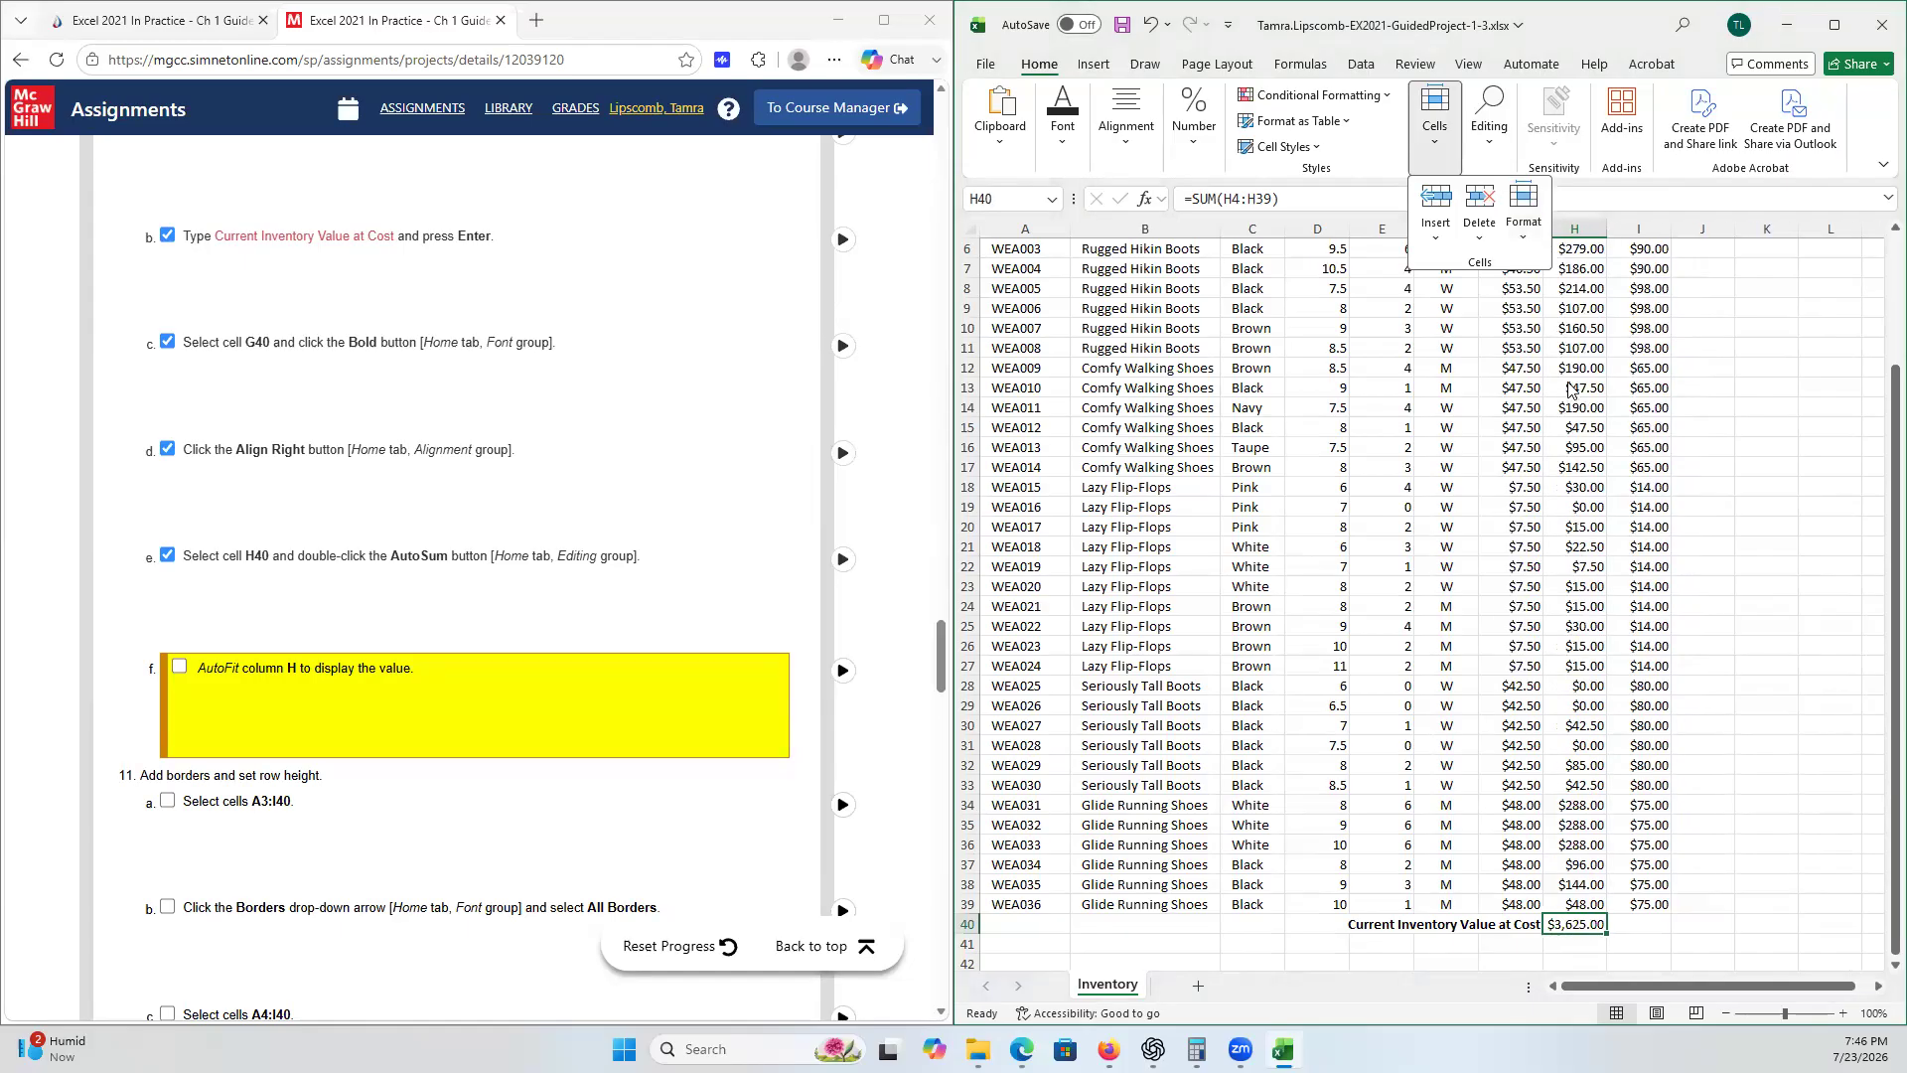
# - Tick checklist step 10f for AutoFitting column H
pyautogui.click(1526, 214)
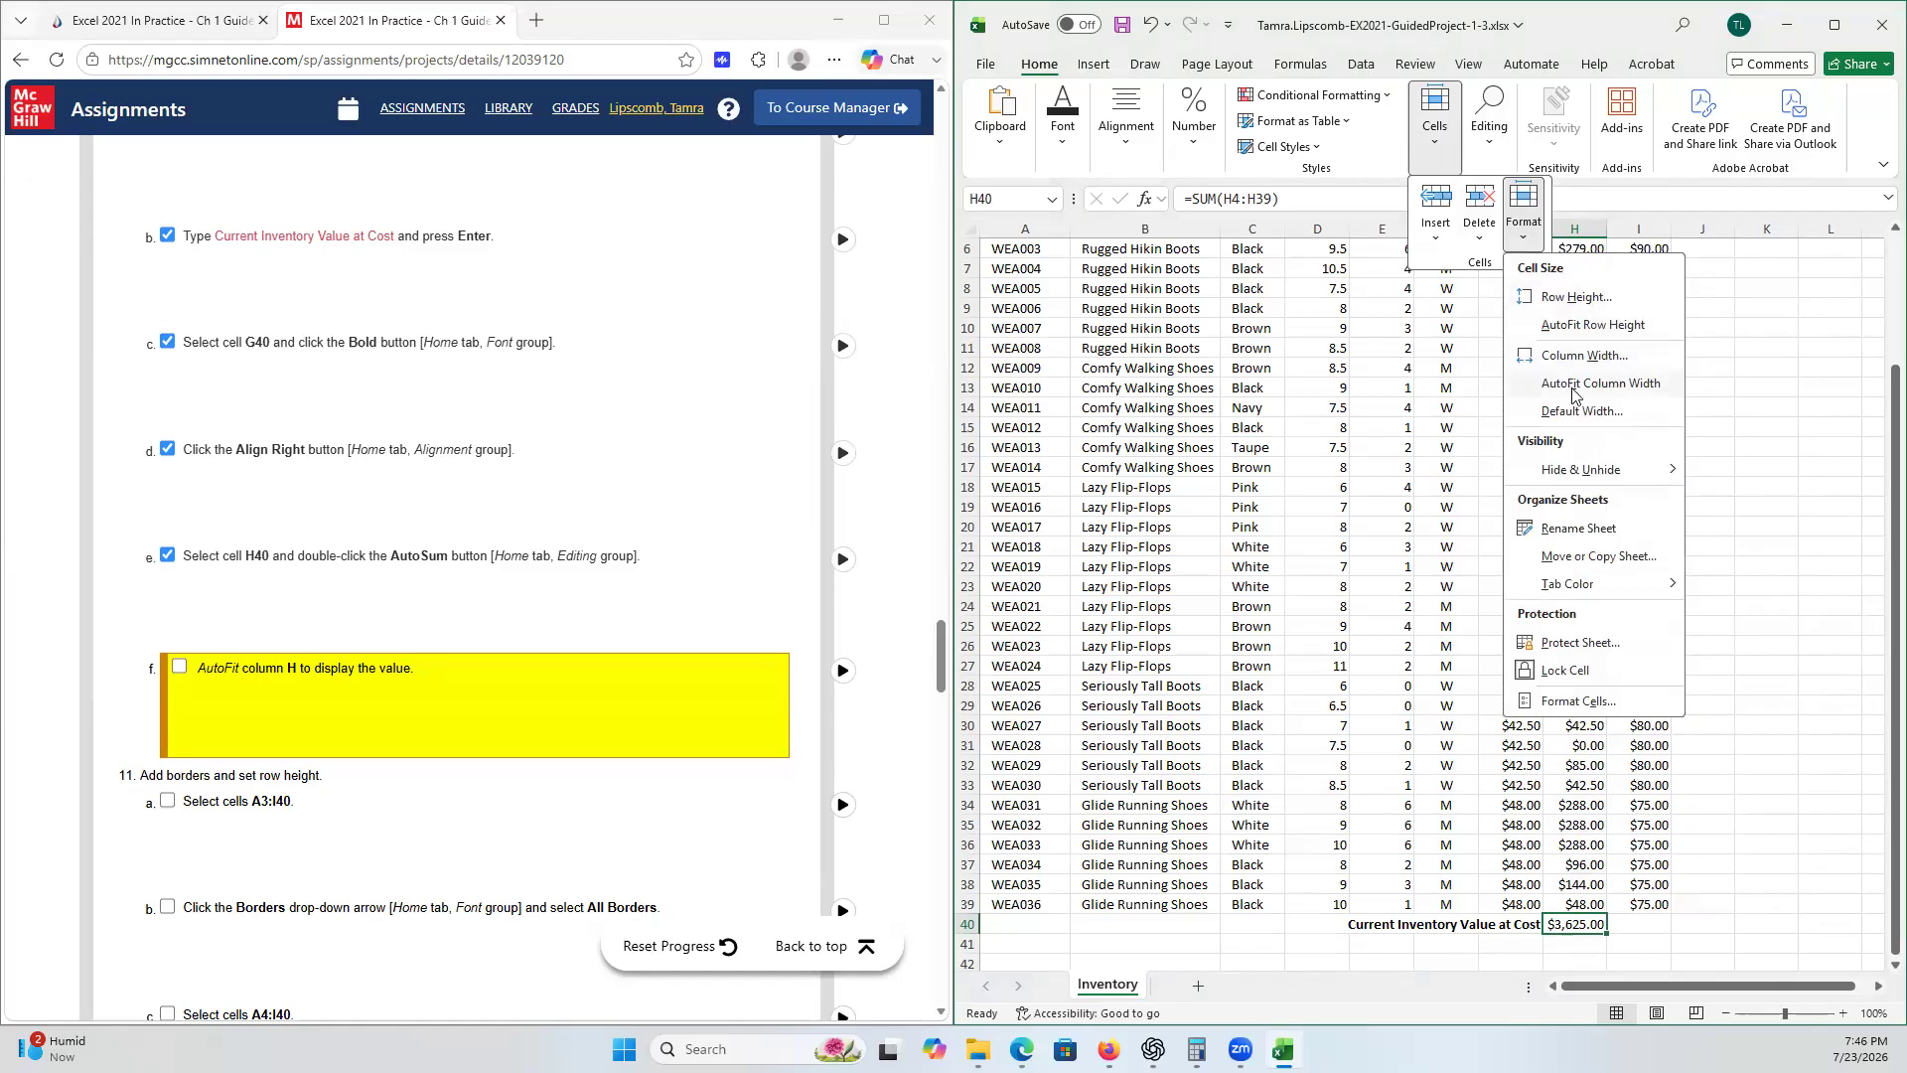
pyautogui.click(189, 671)
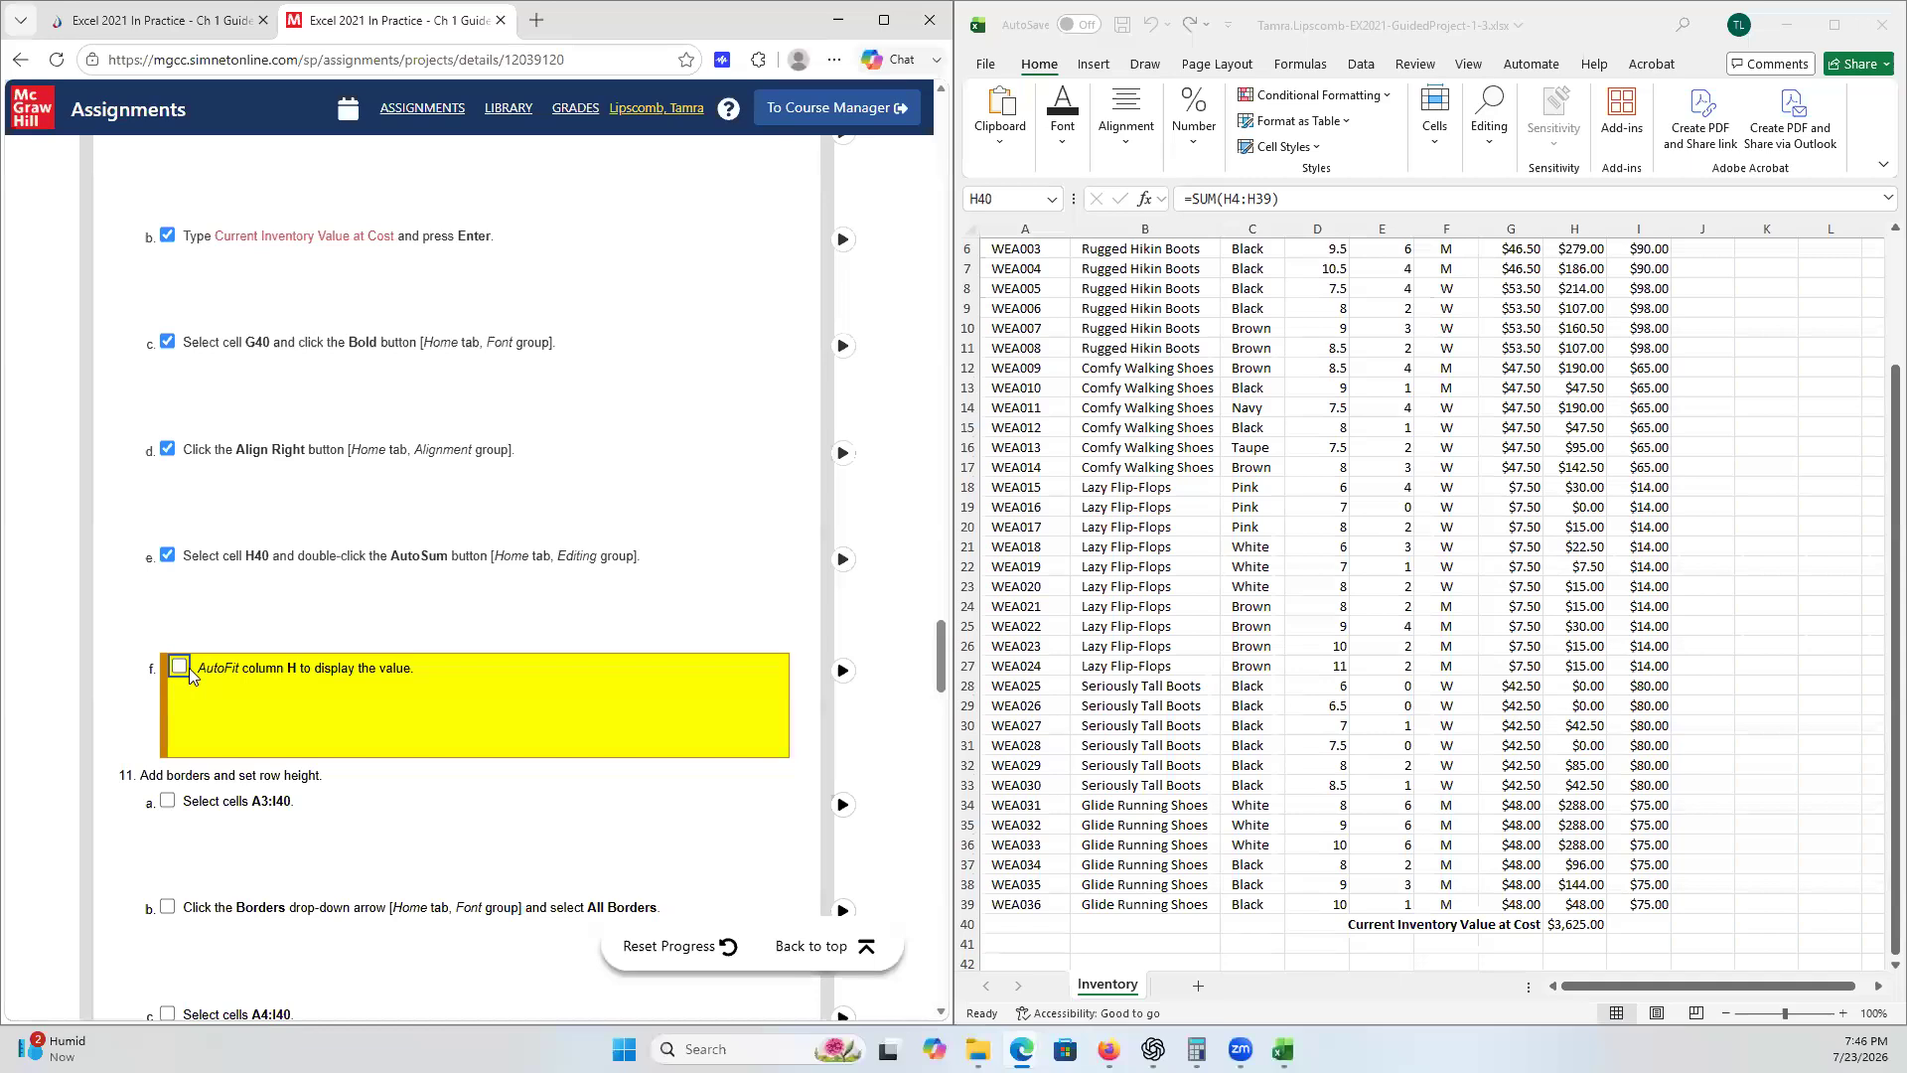
pyautogui.click(181, 668)
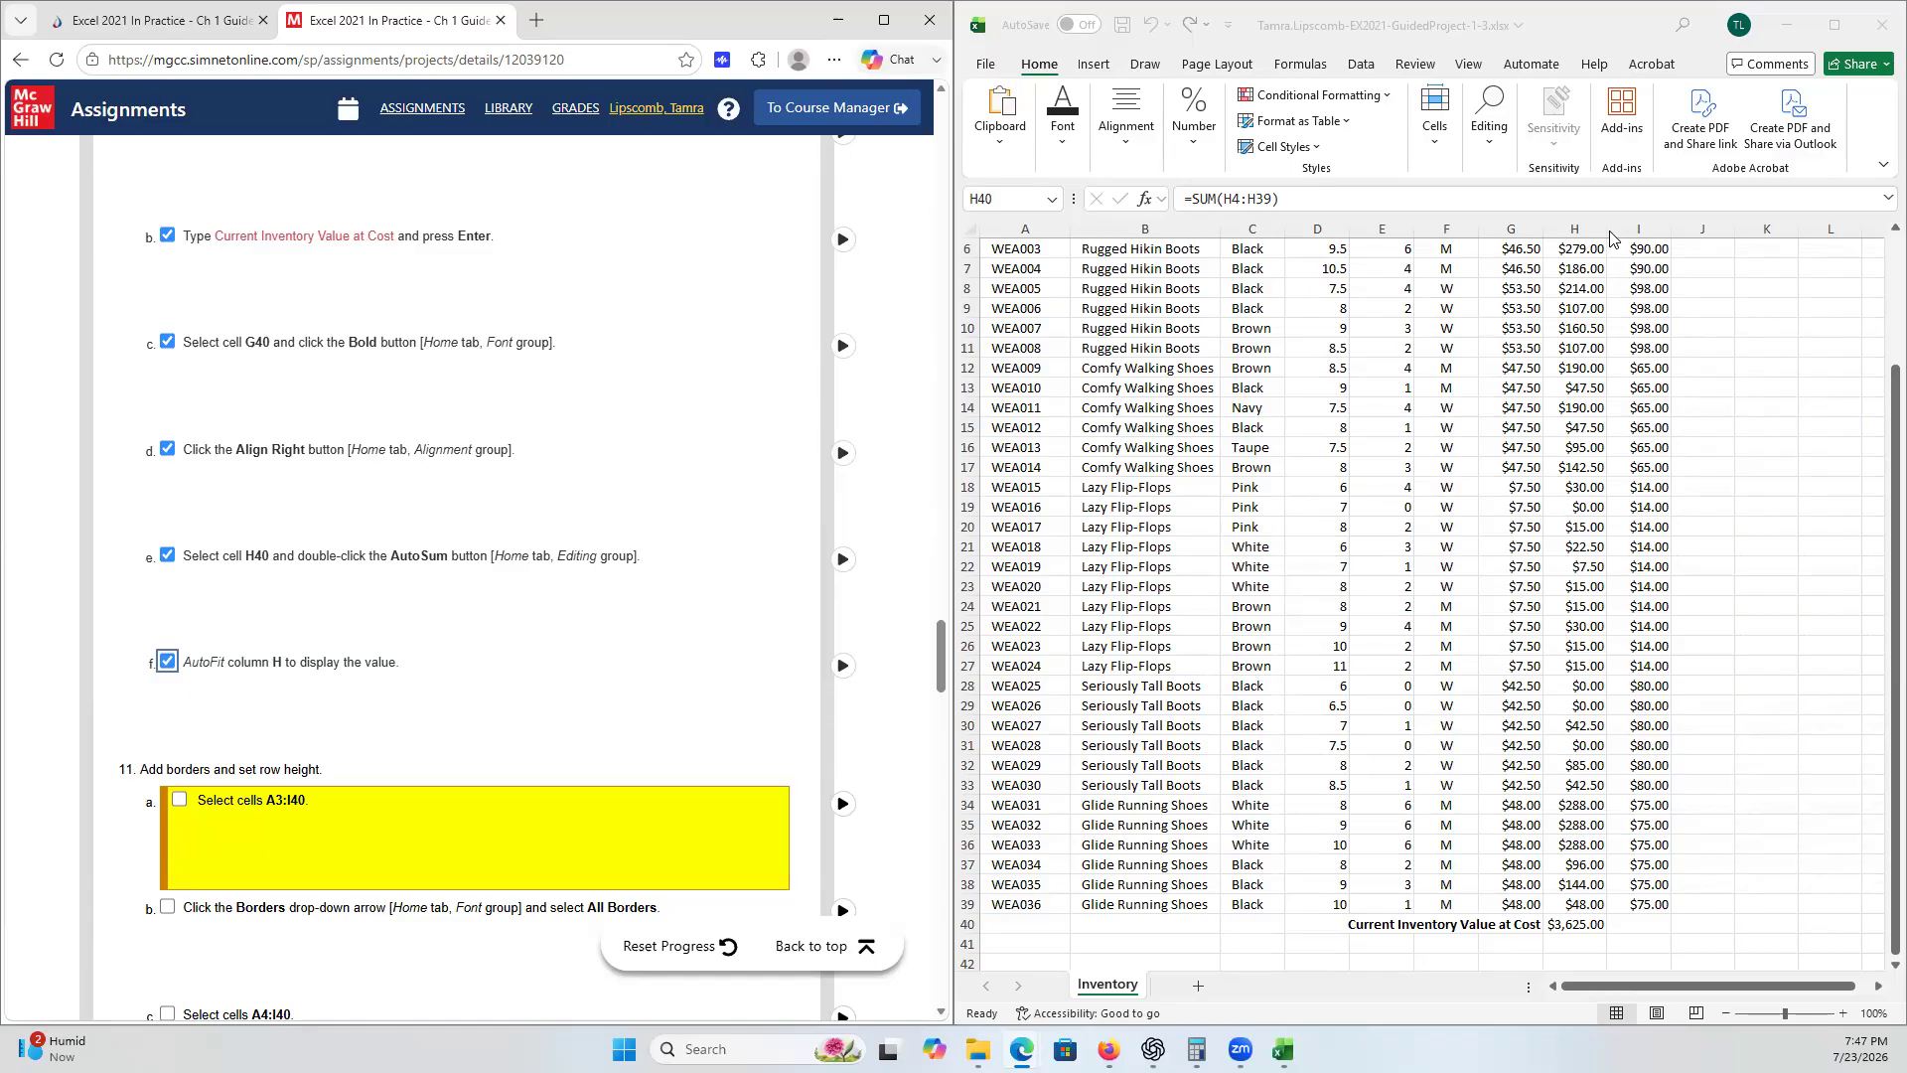
# - Apply All Borders to cells A3:I40 and tick checklist steps 11a and 11b
pyautogui.click(1877, 437)
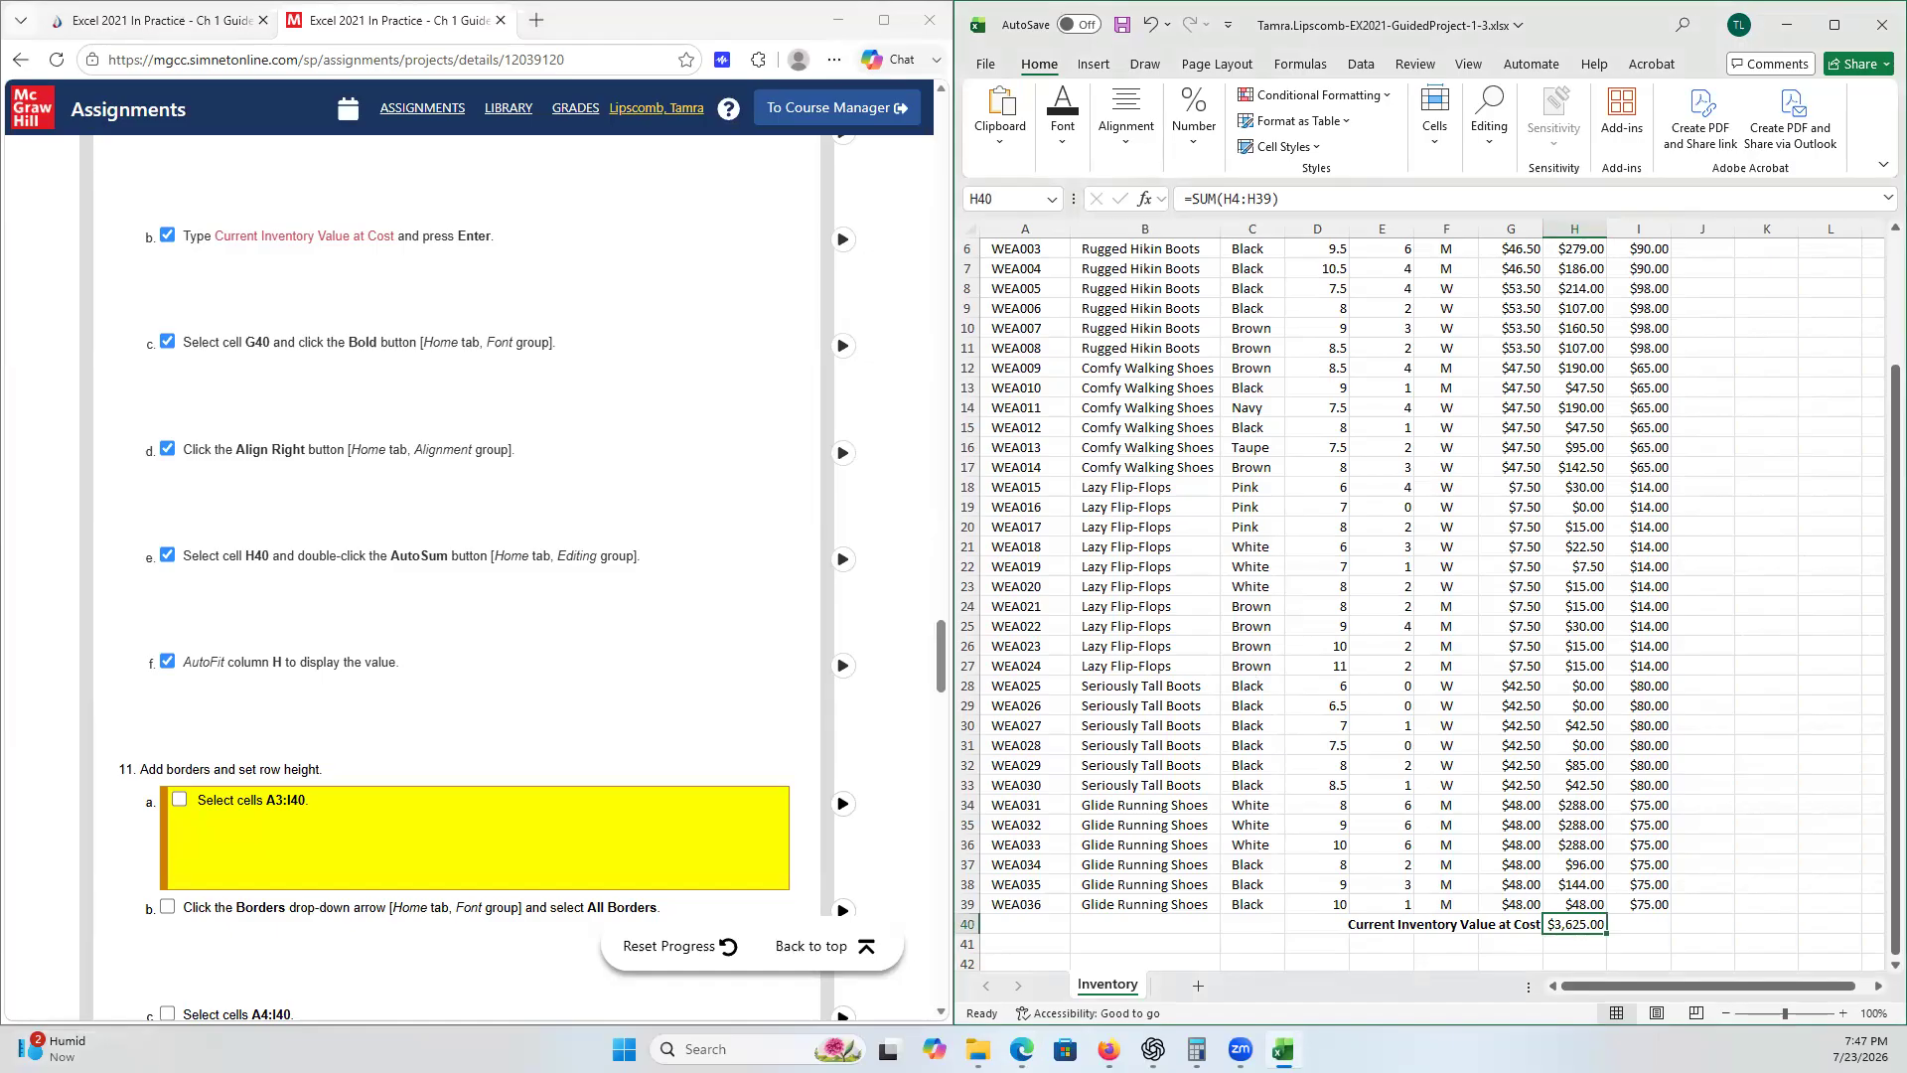
pyautogui.scroll(-3, 523, 497)
pyautogui.scroll(-2, 524, 498)
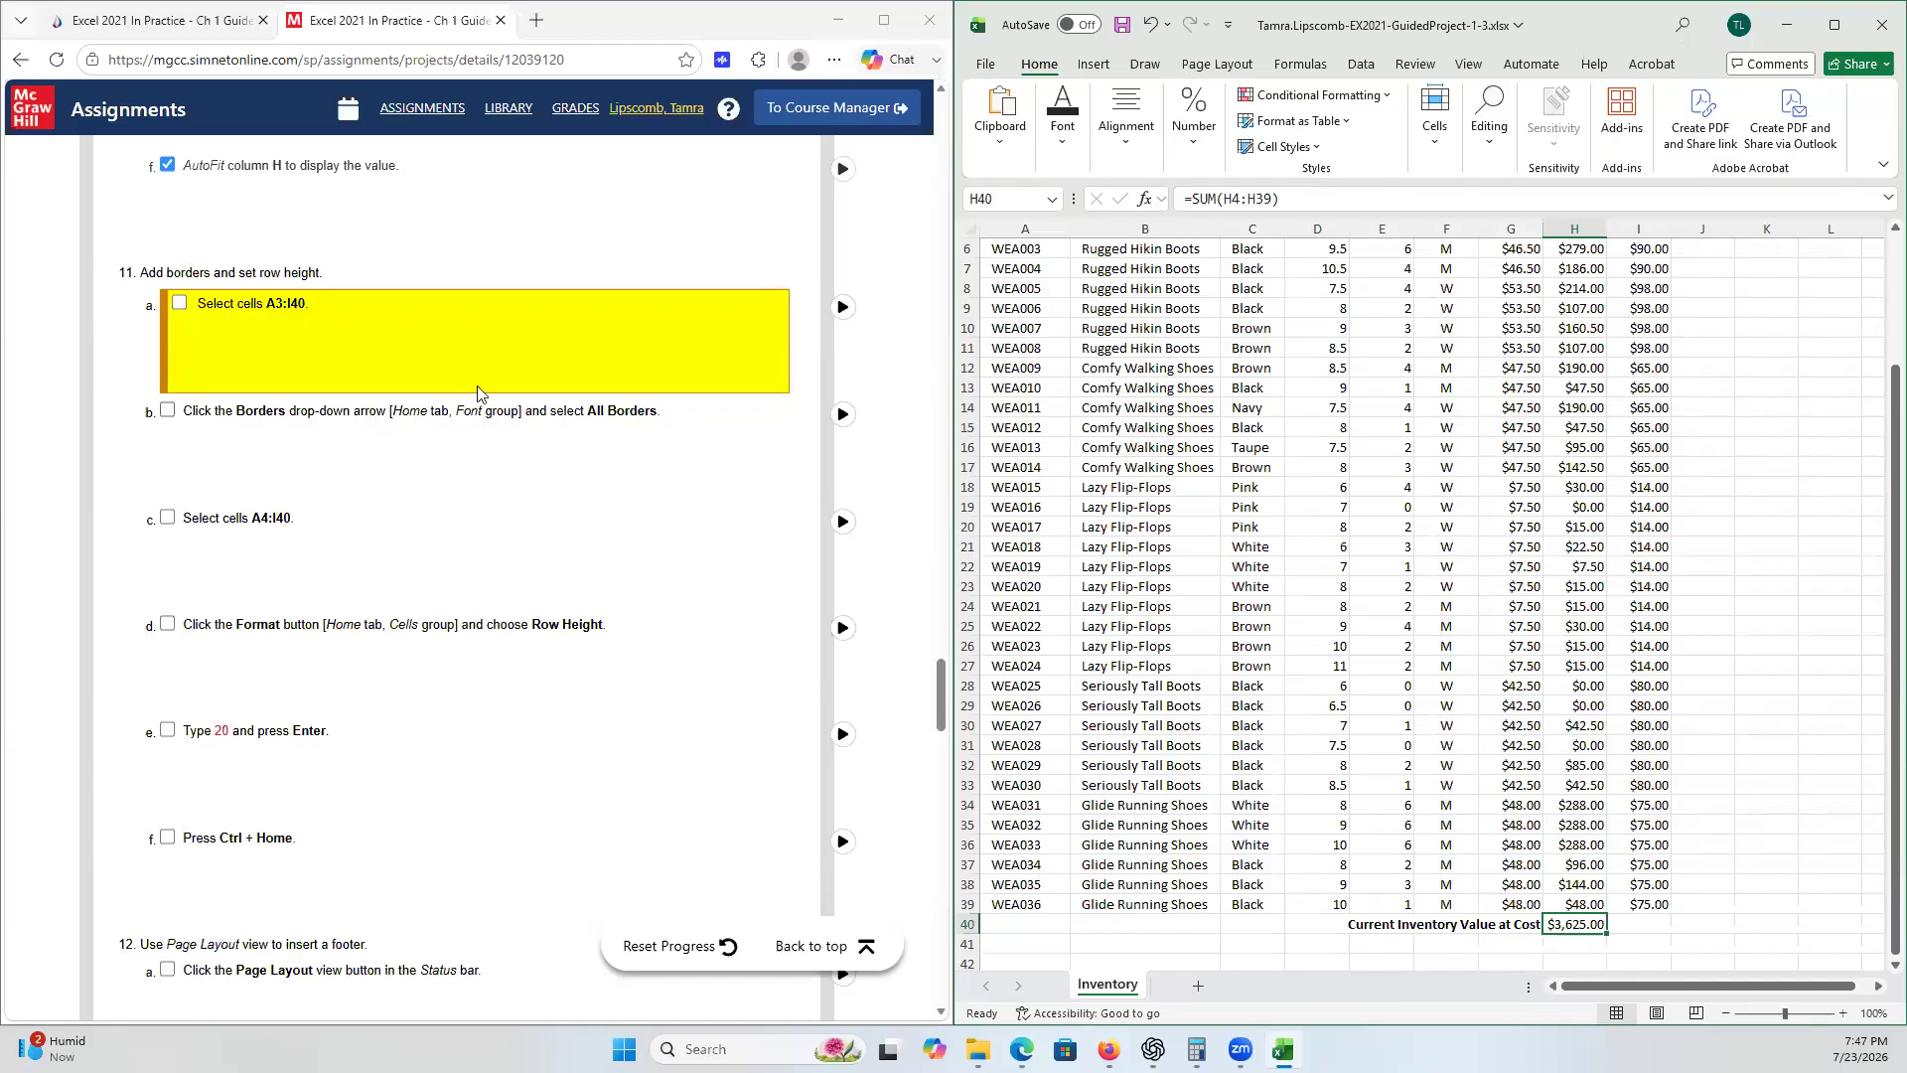
pyautogui.scroll(2, 1033, 355)
pyautogui.click(1018, 344)
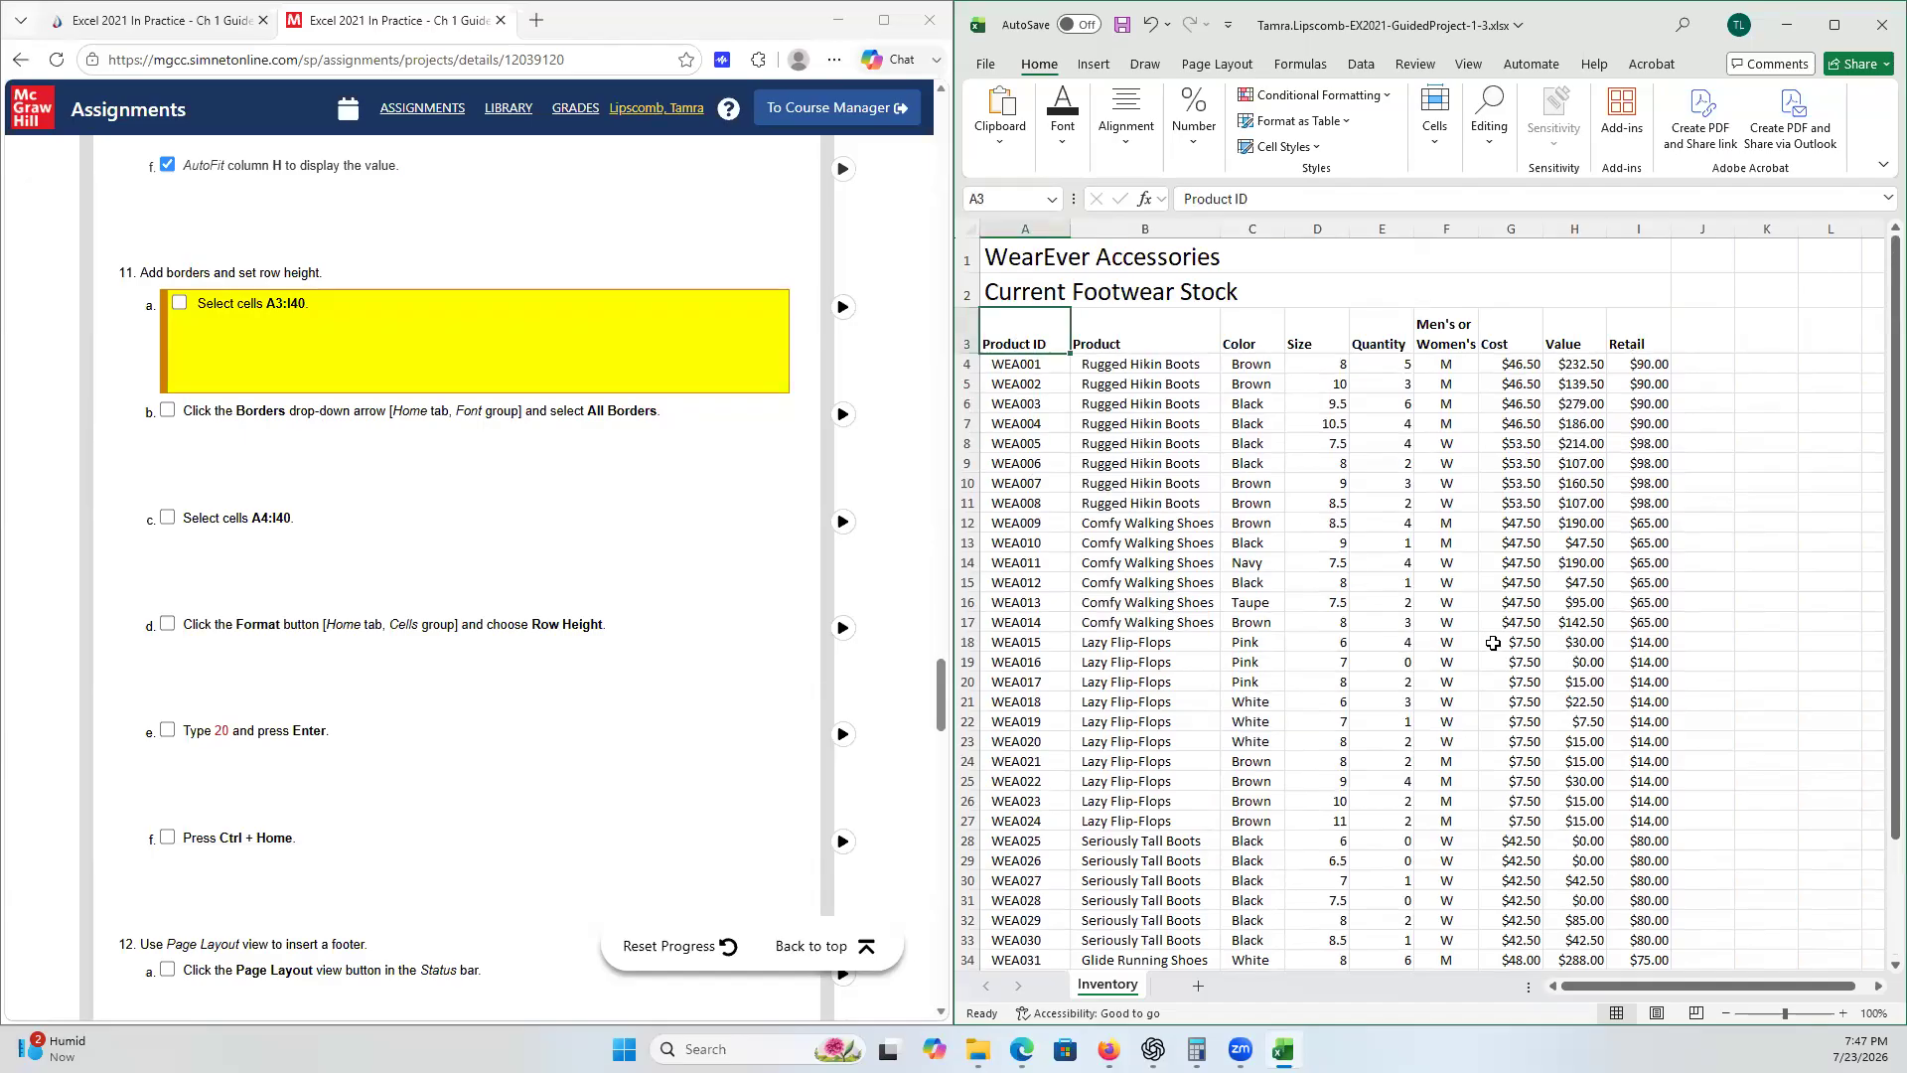
pyautogui.scroll(-3, 1495, 644)
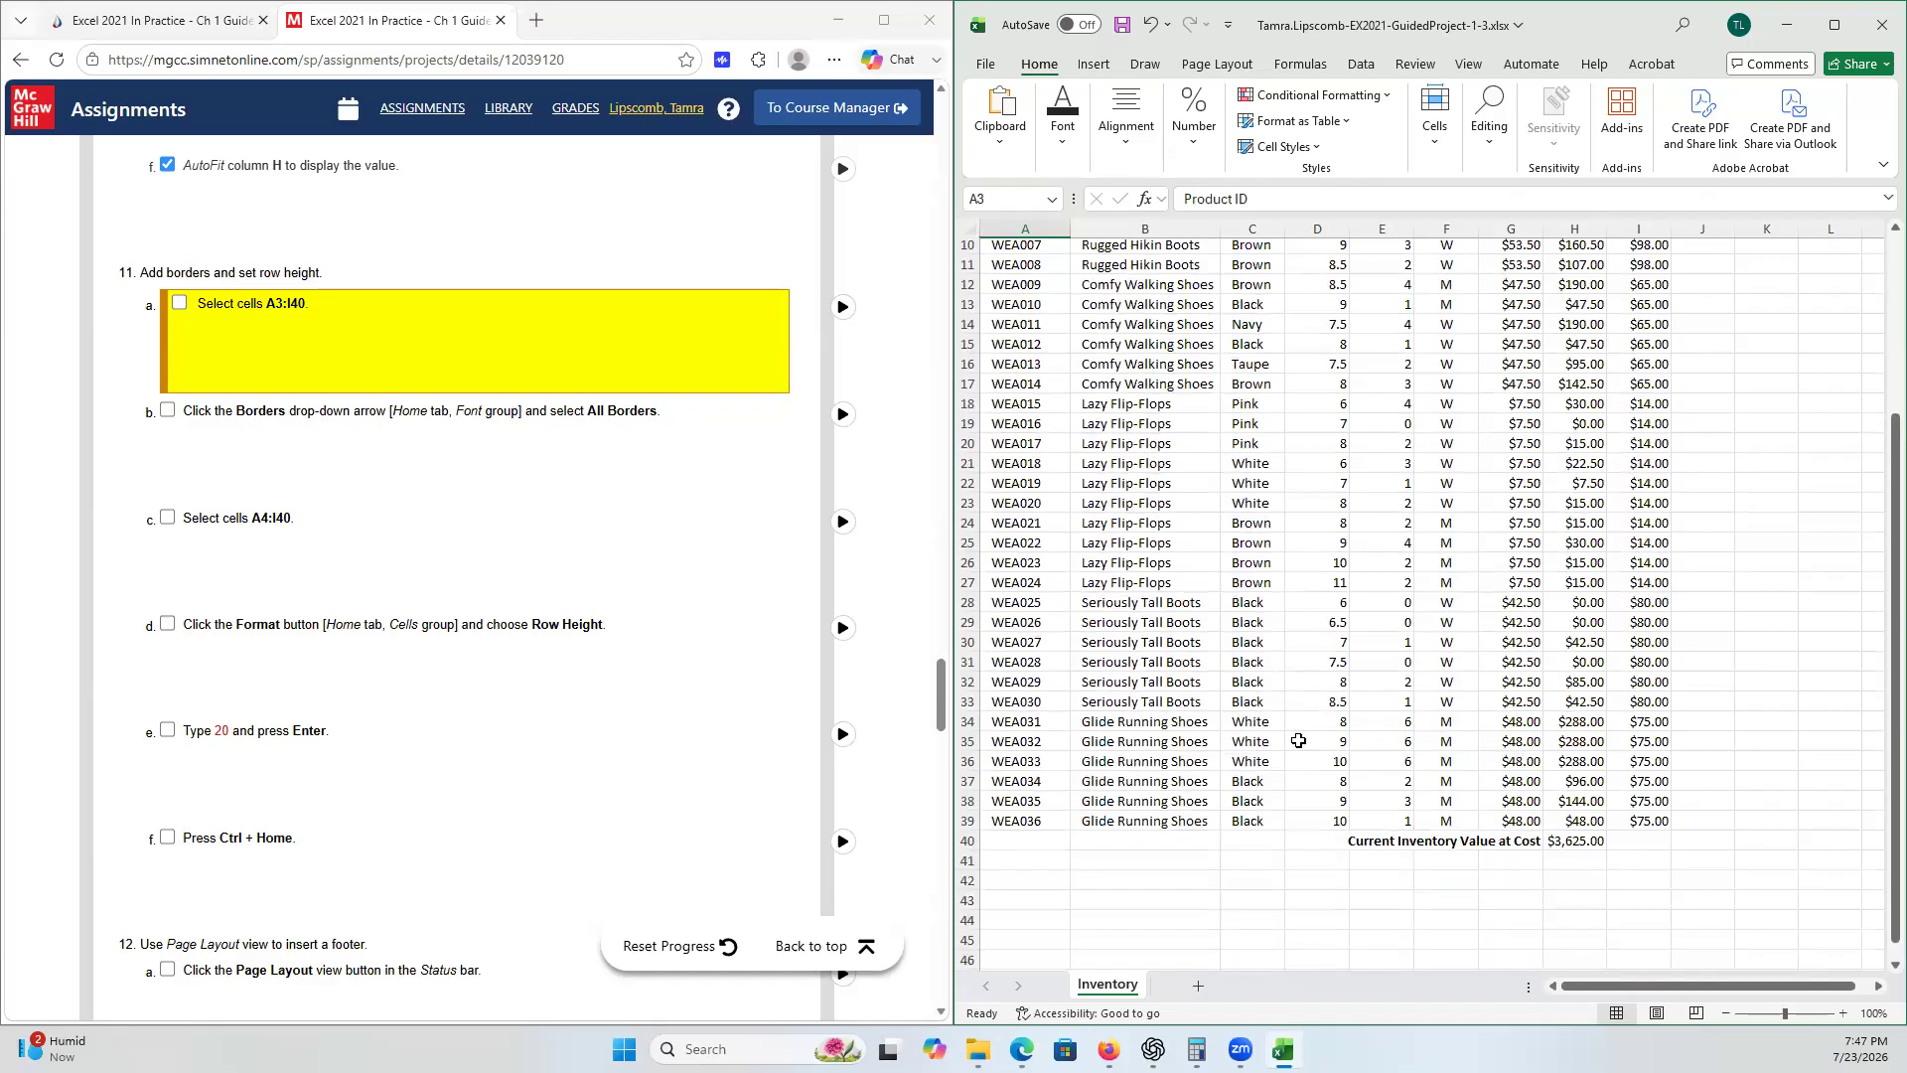
pyautogui.keyDown('shift'); pyautogui.click(1652, 837); pyautogui.keyUp('shift')
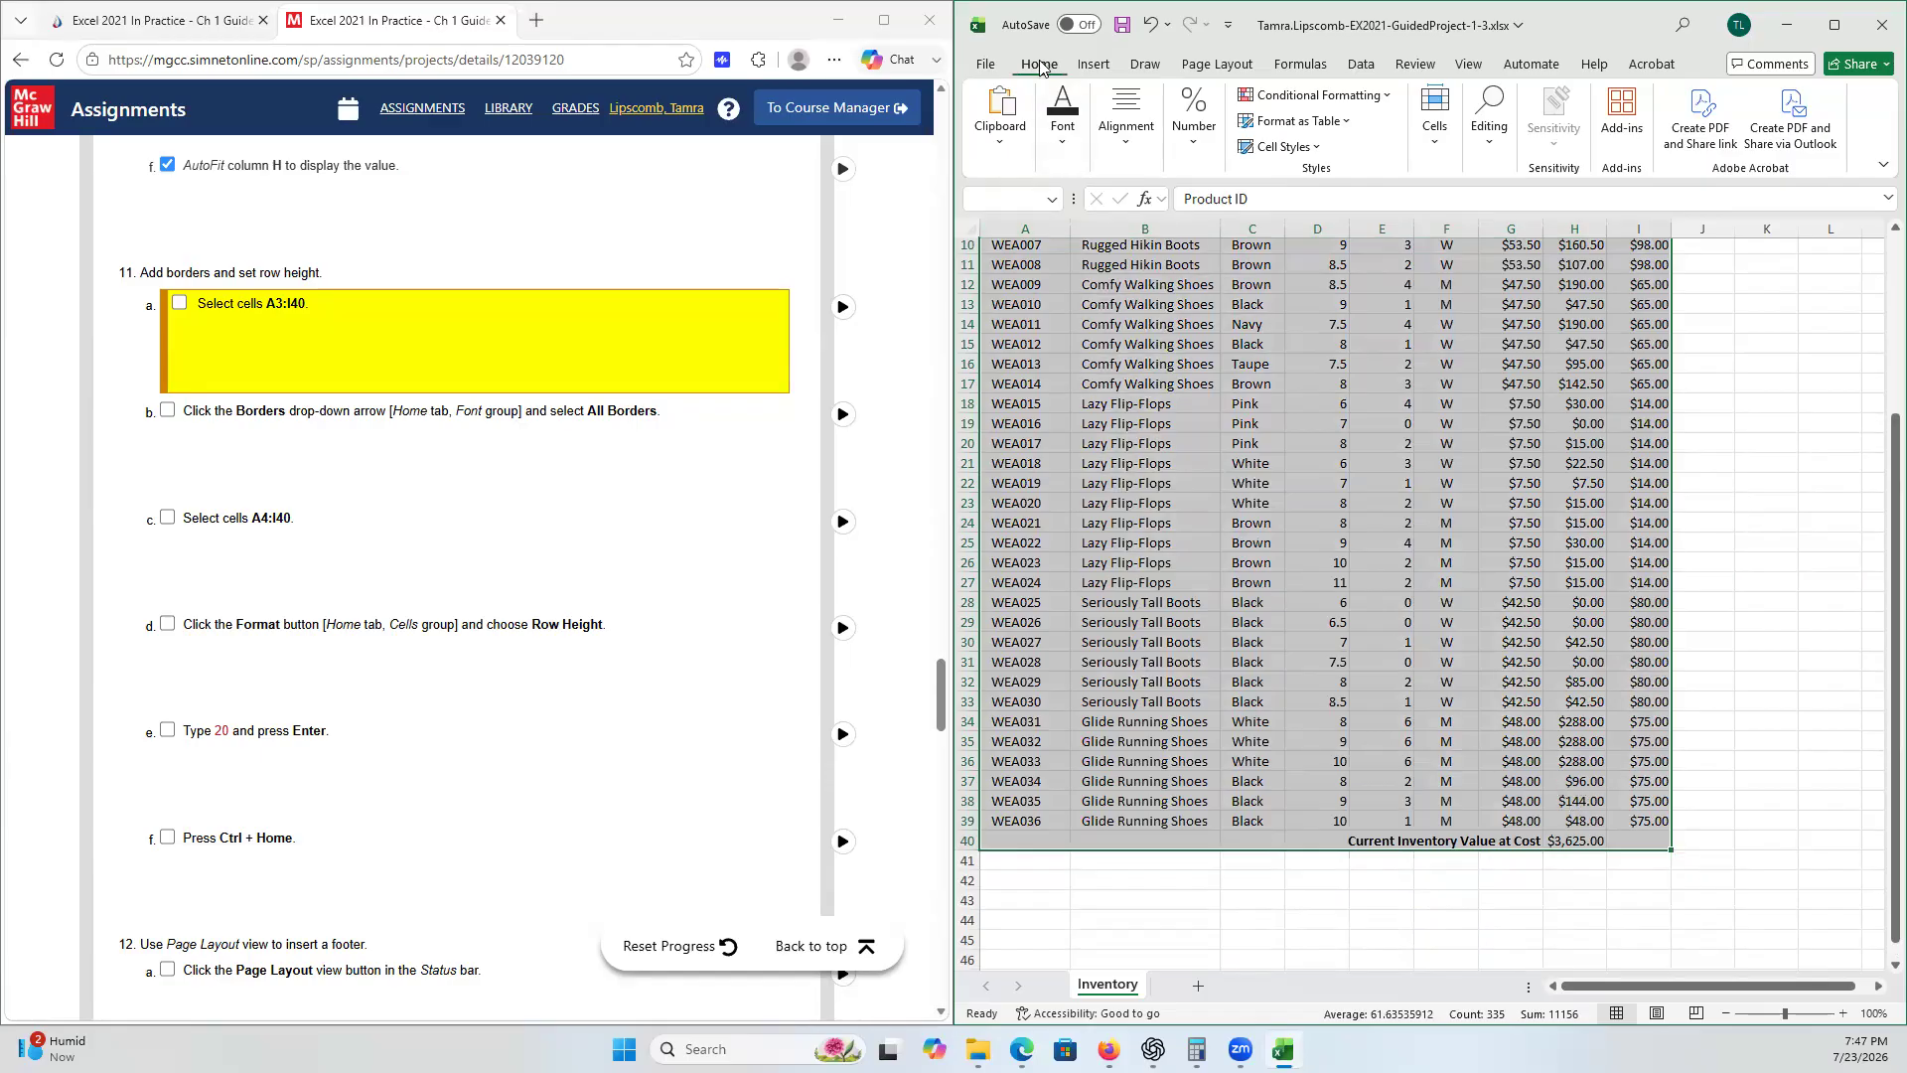
pyautogui.click(1064, 148)
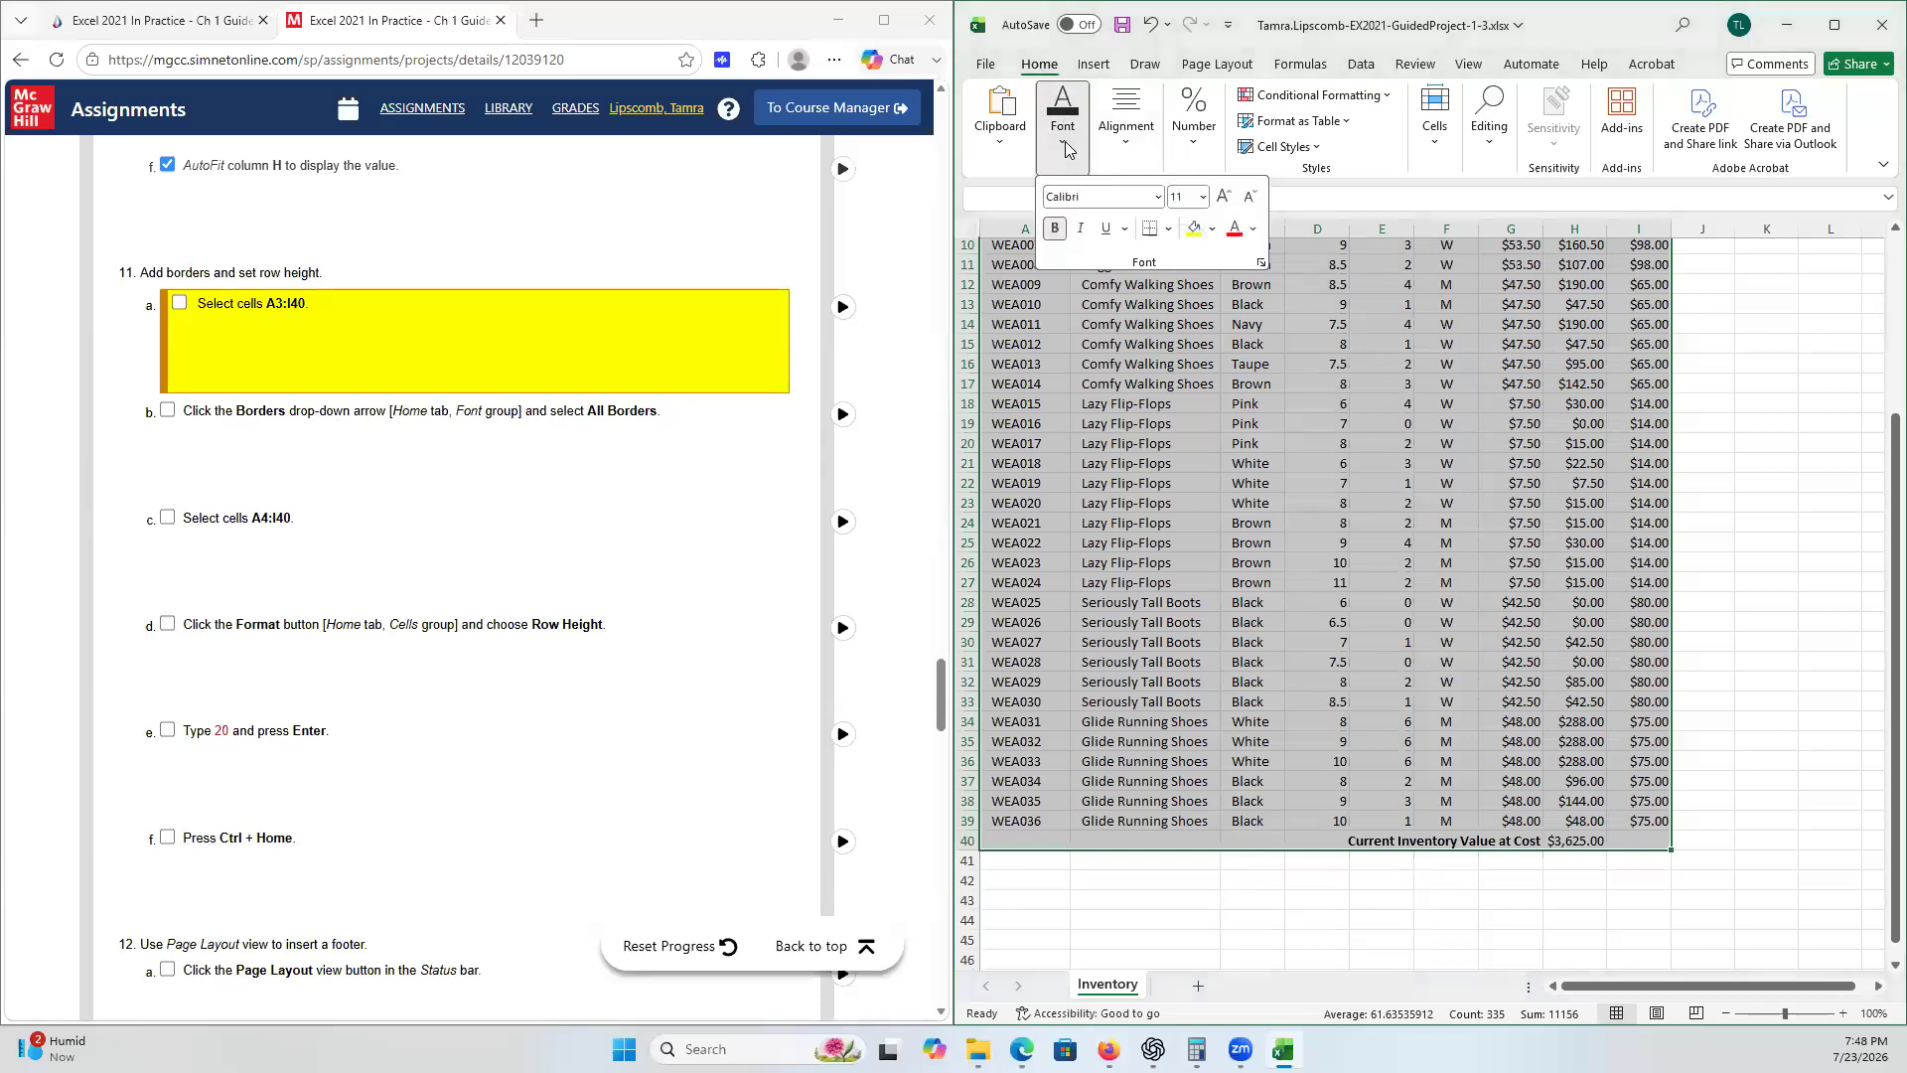
pyautogui.click(1170, 230)
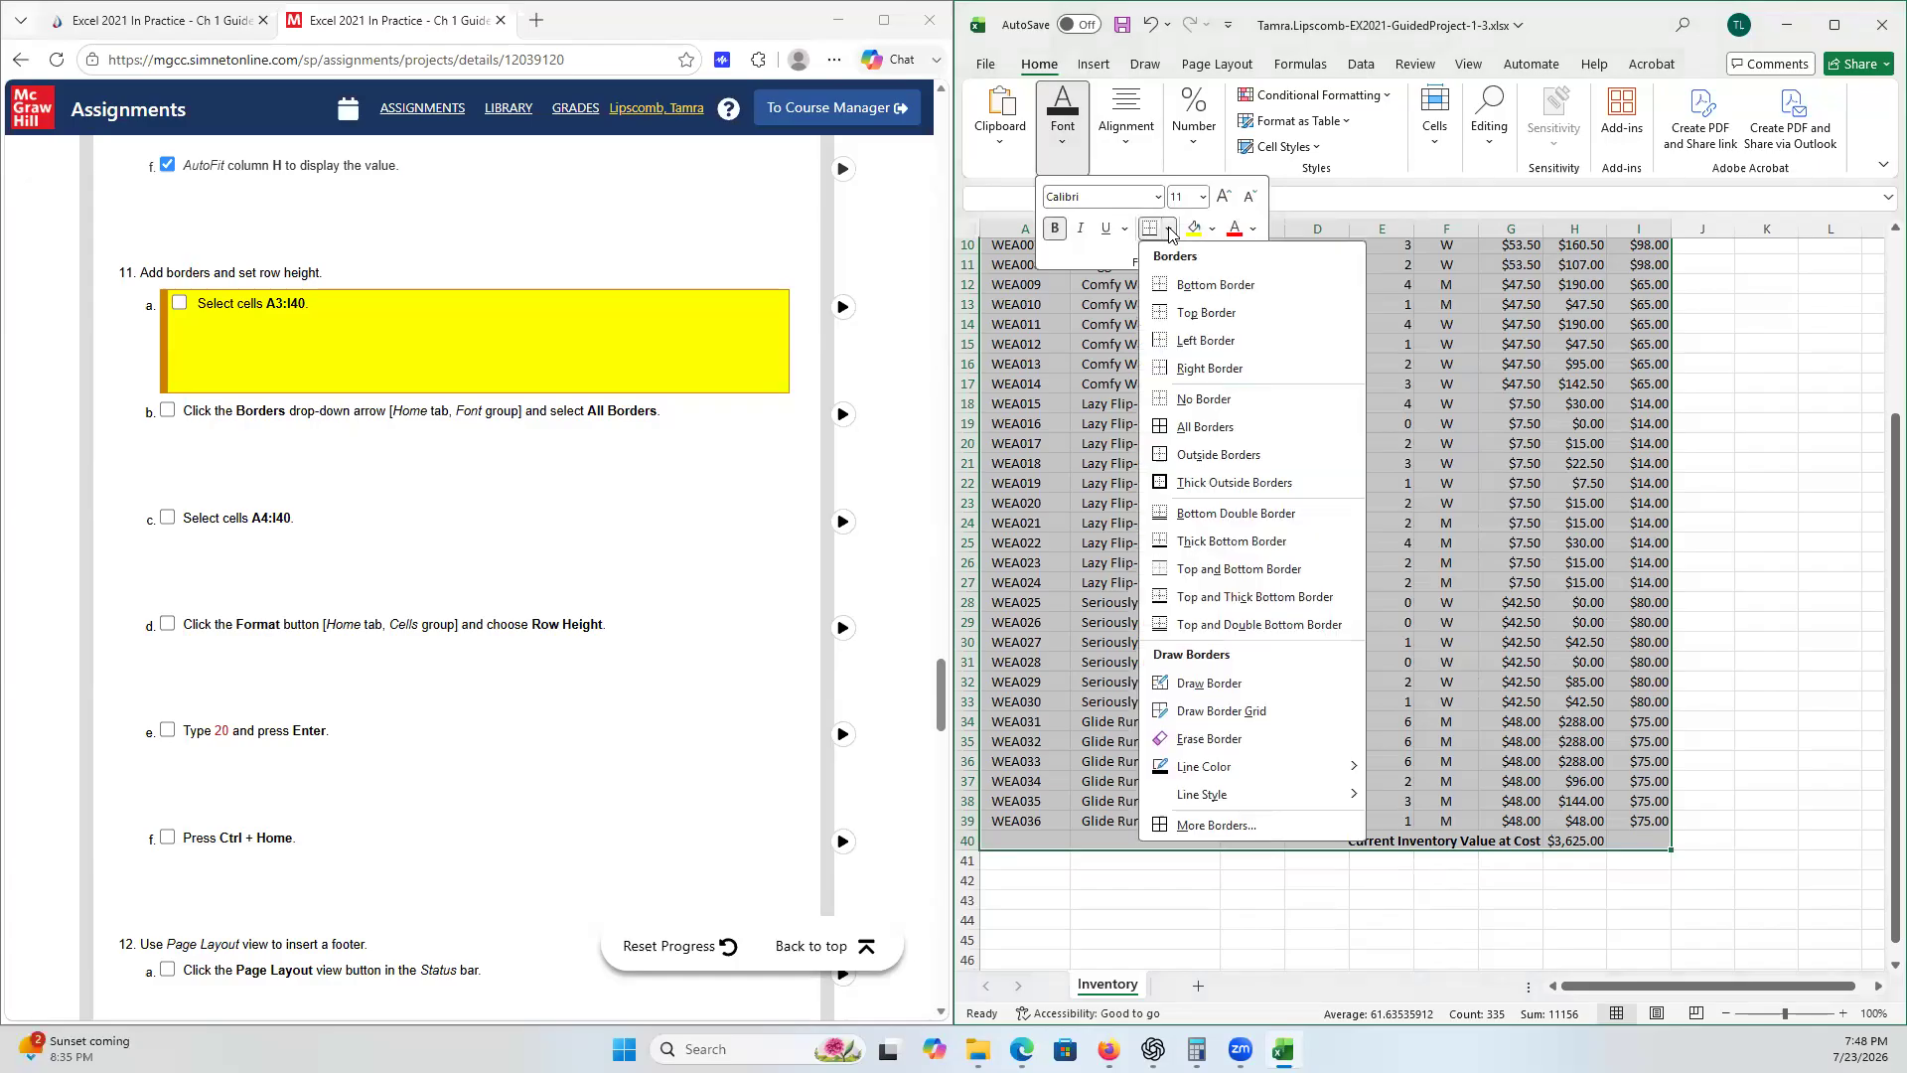
pyautogui.click(1221, 436)
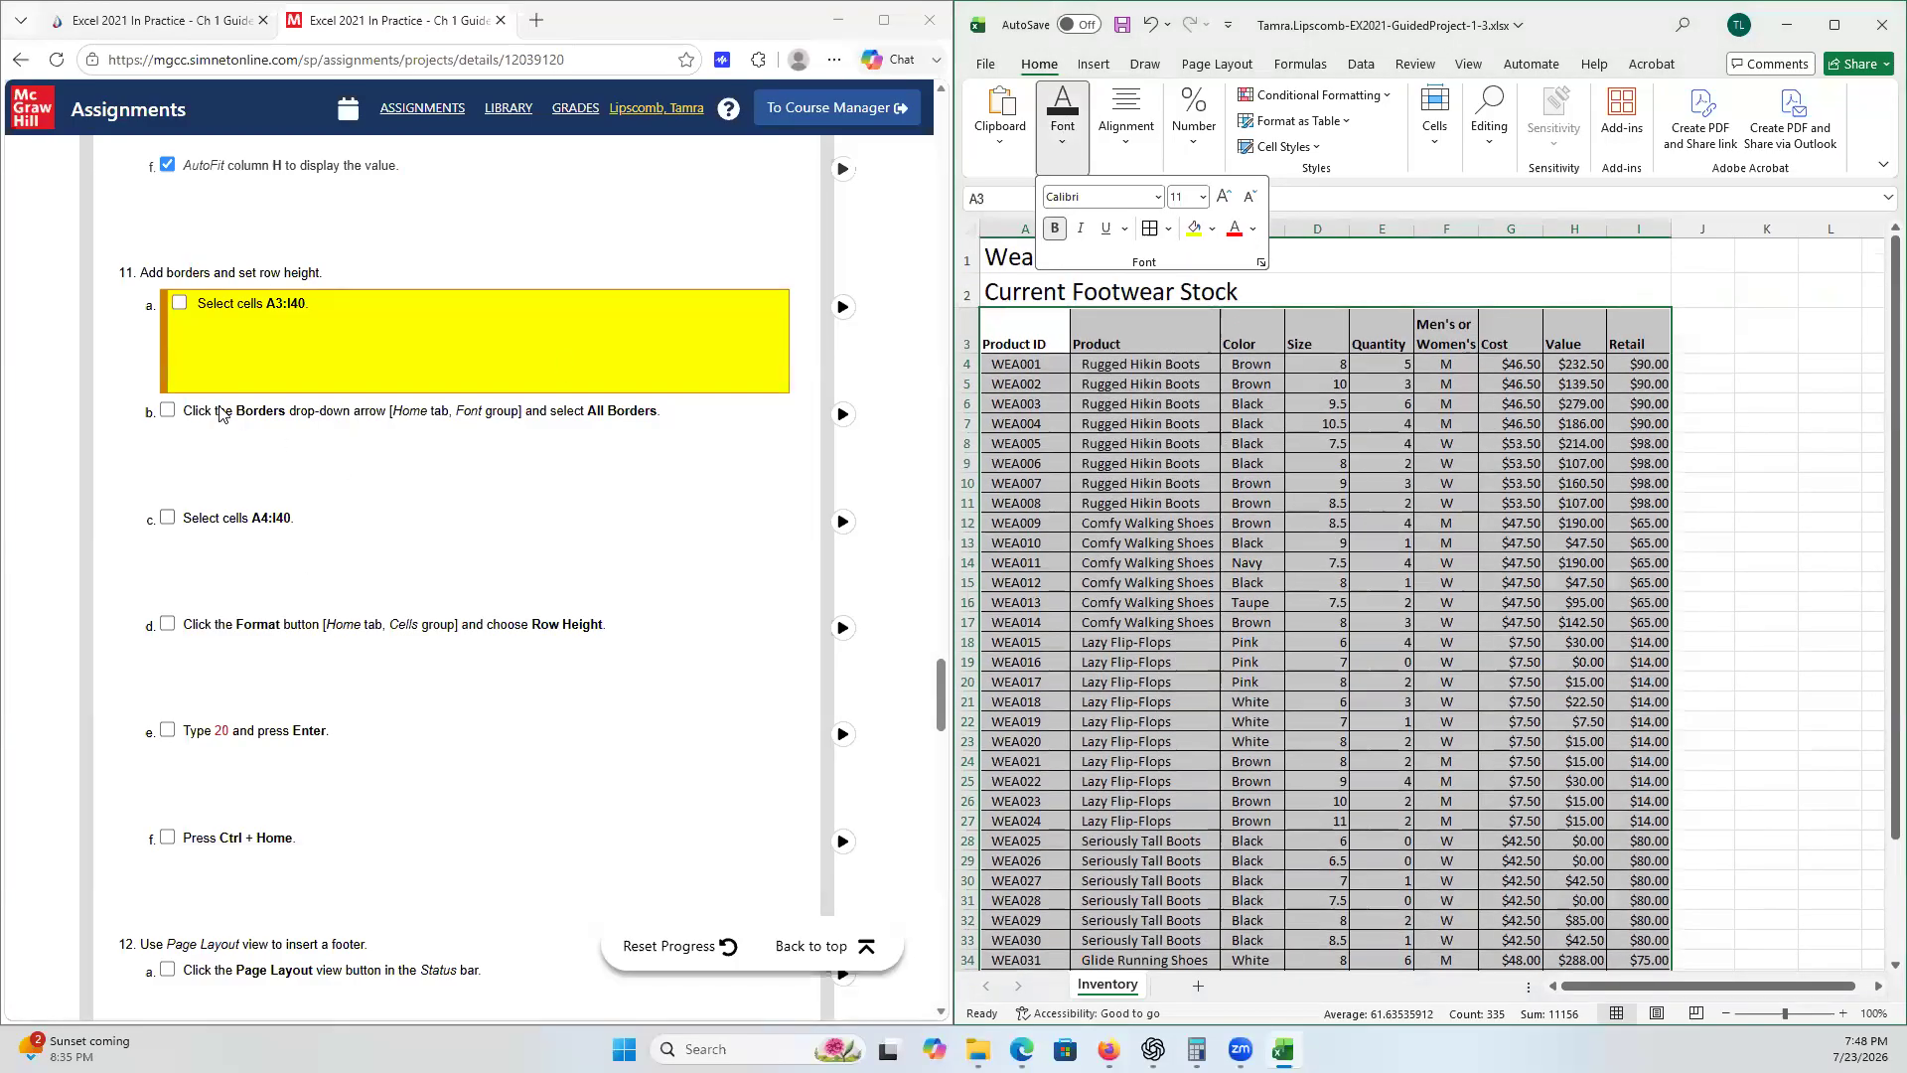
pyautogui.click(175, 362)
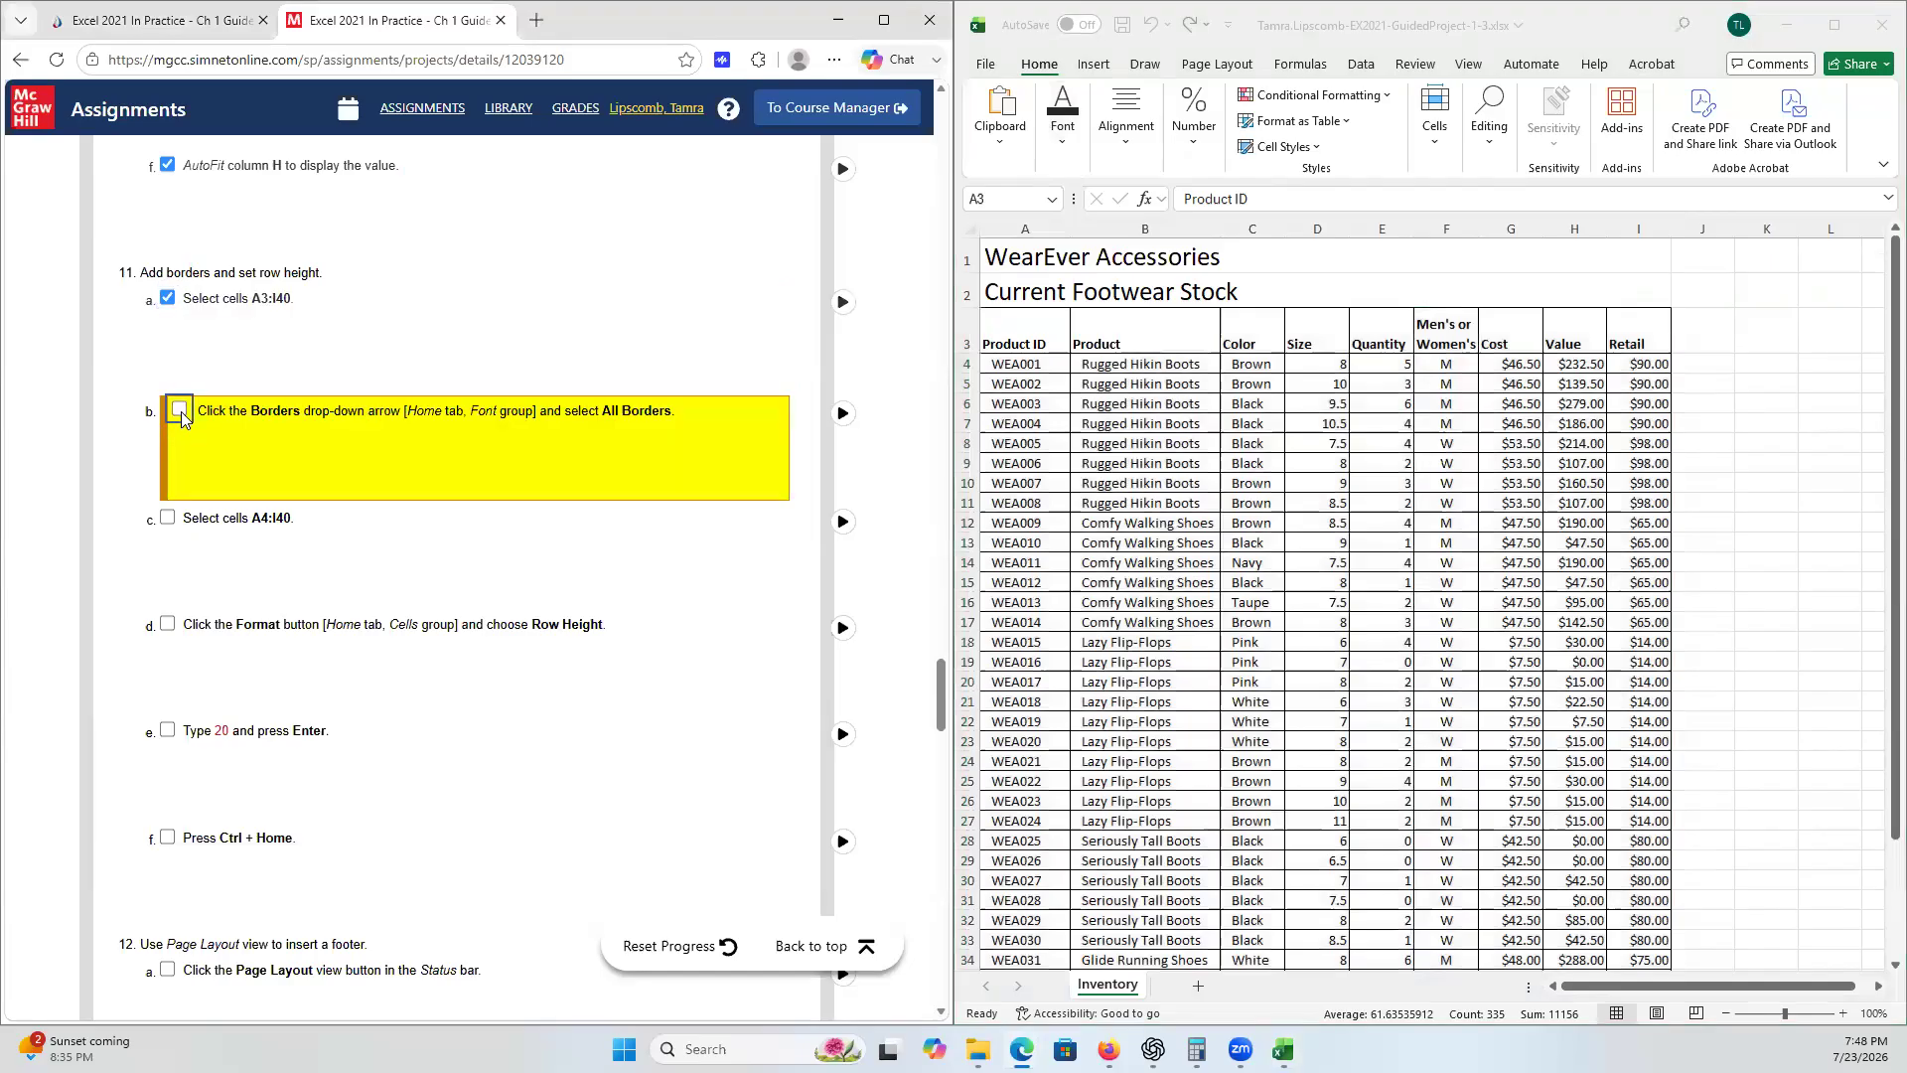
pyautogui.click(181, 411)
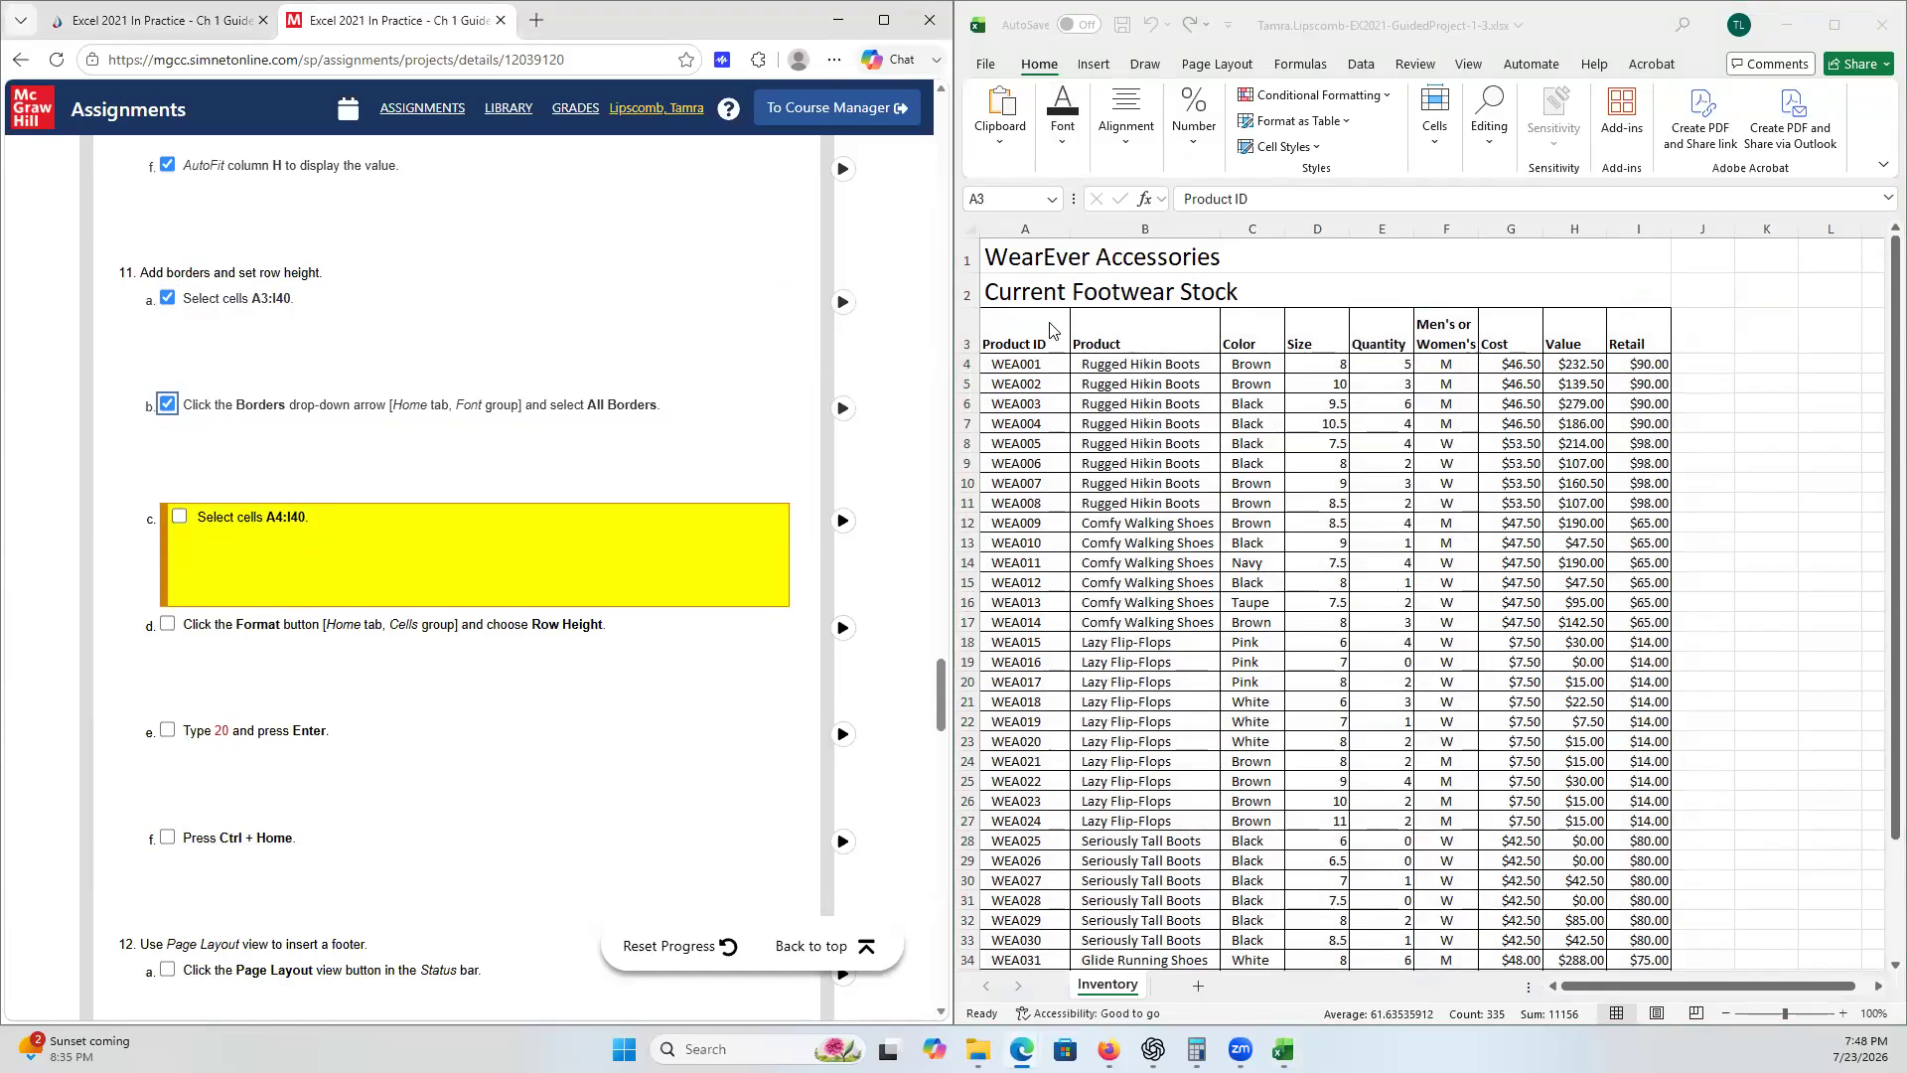
# - Set the row height of rows 4 to 40 (cells A4:I40) to 20
pyautogui.doubleClick(1017, 366)
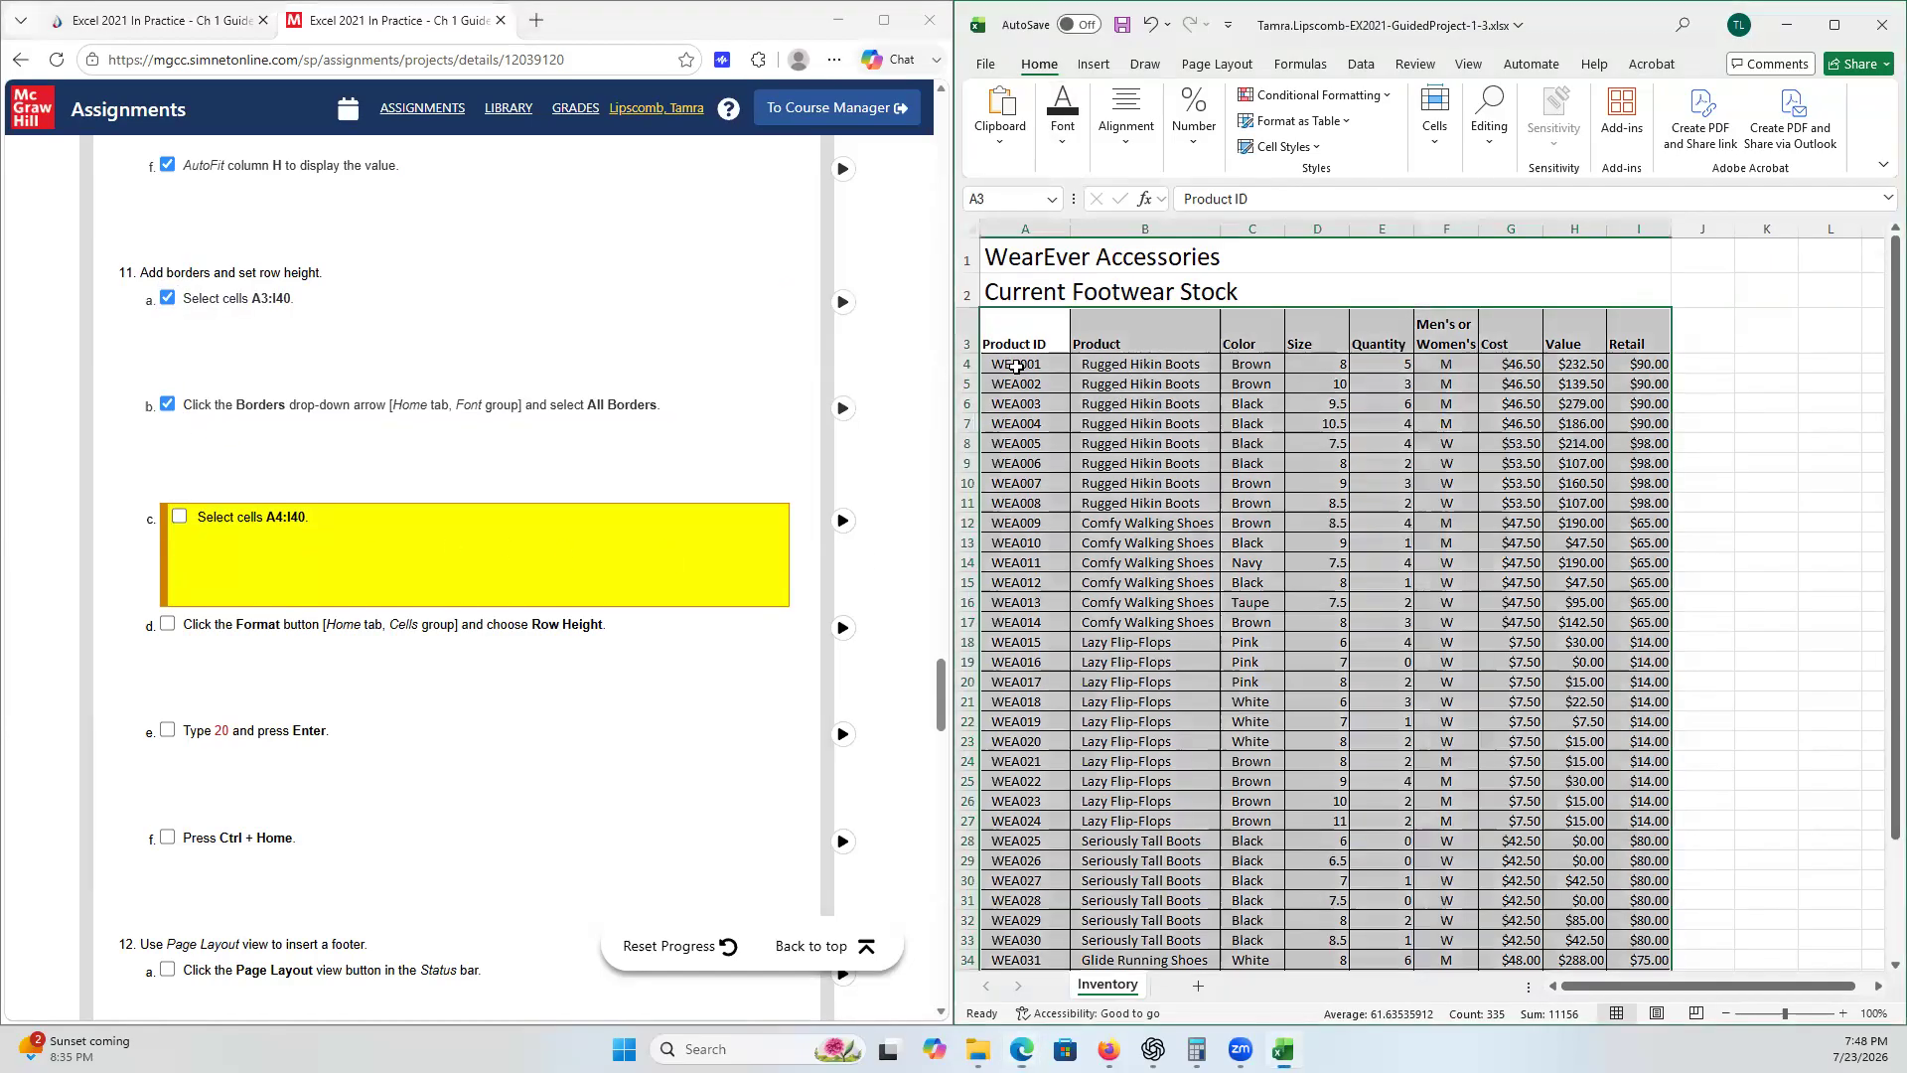
pyautogui.click(1017, 365)
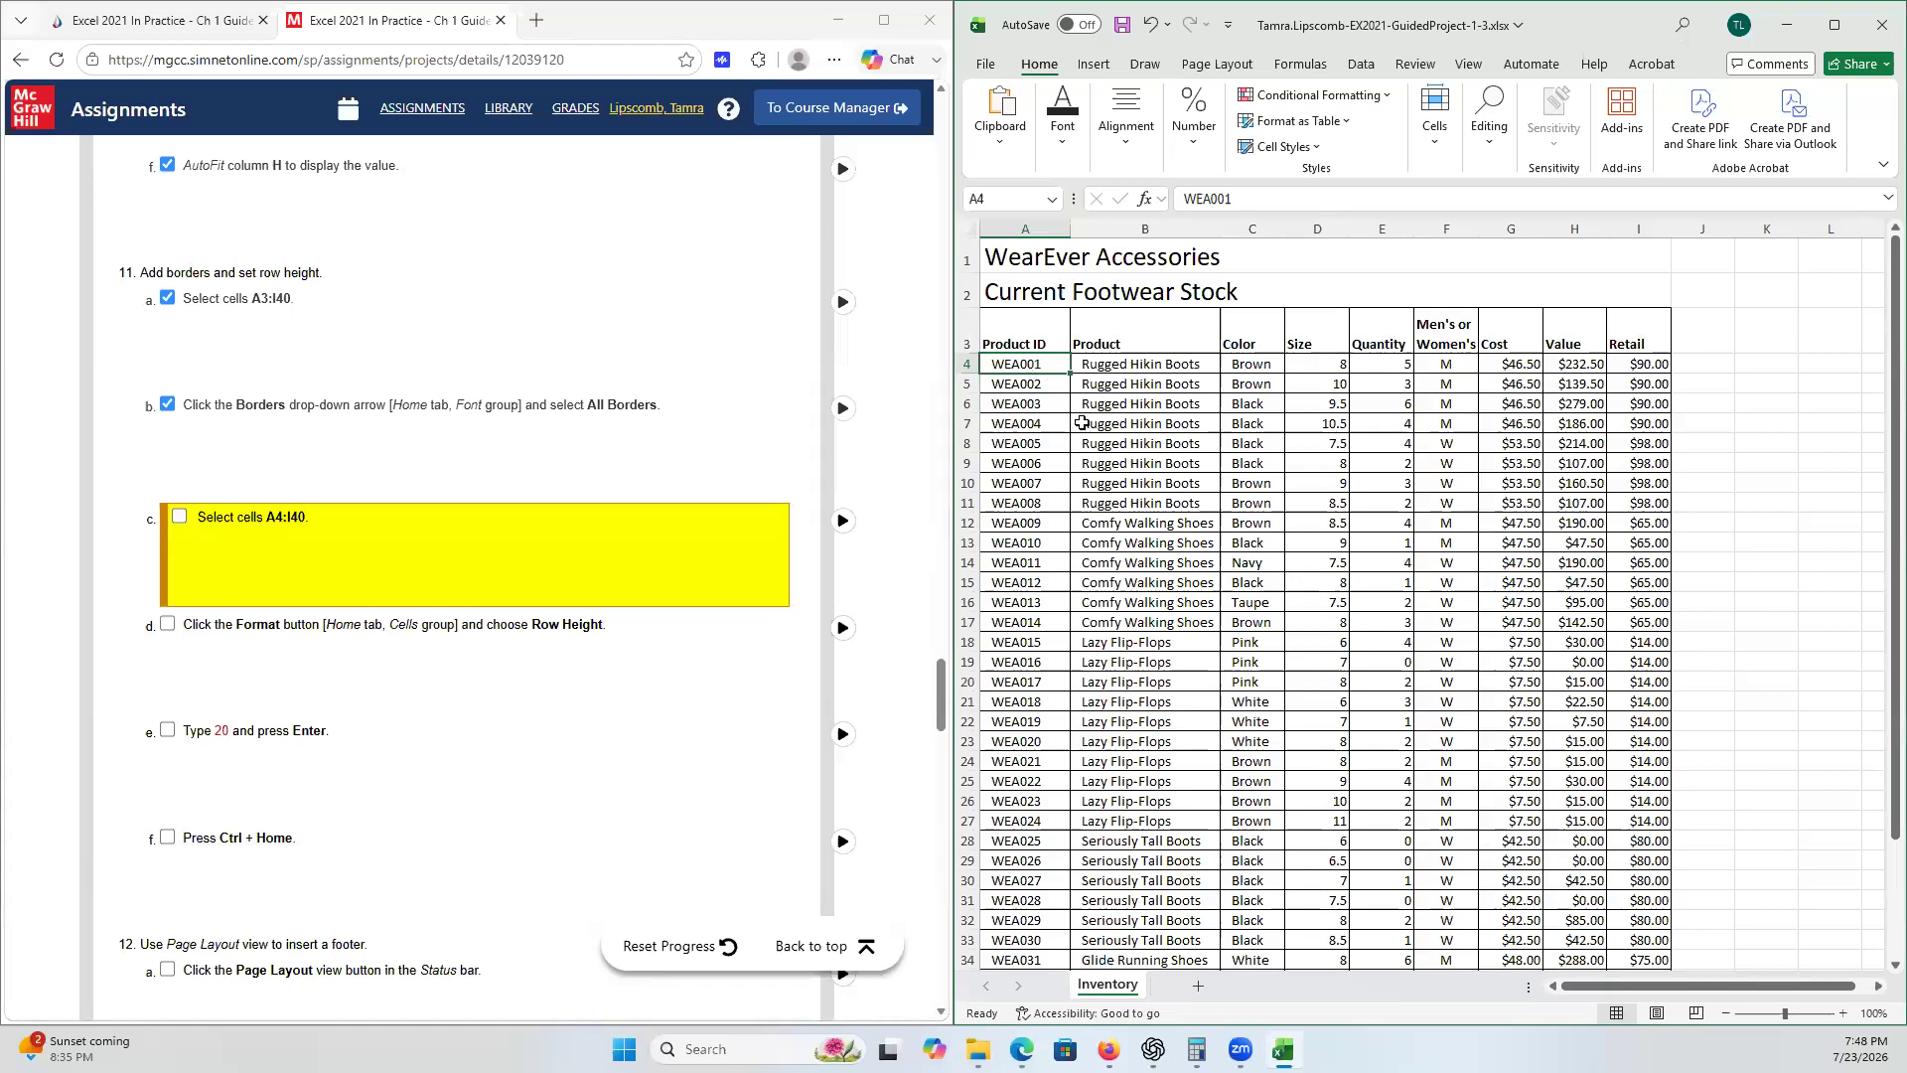
pyautogui.scroll(-2, 1093, 794)
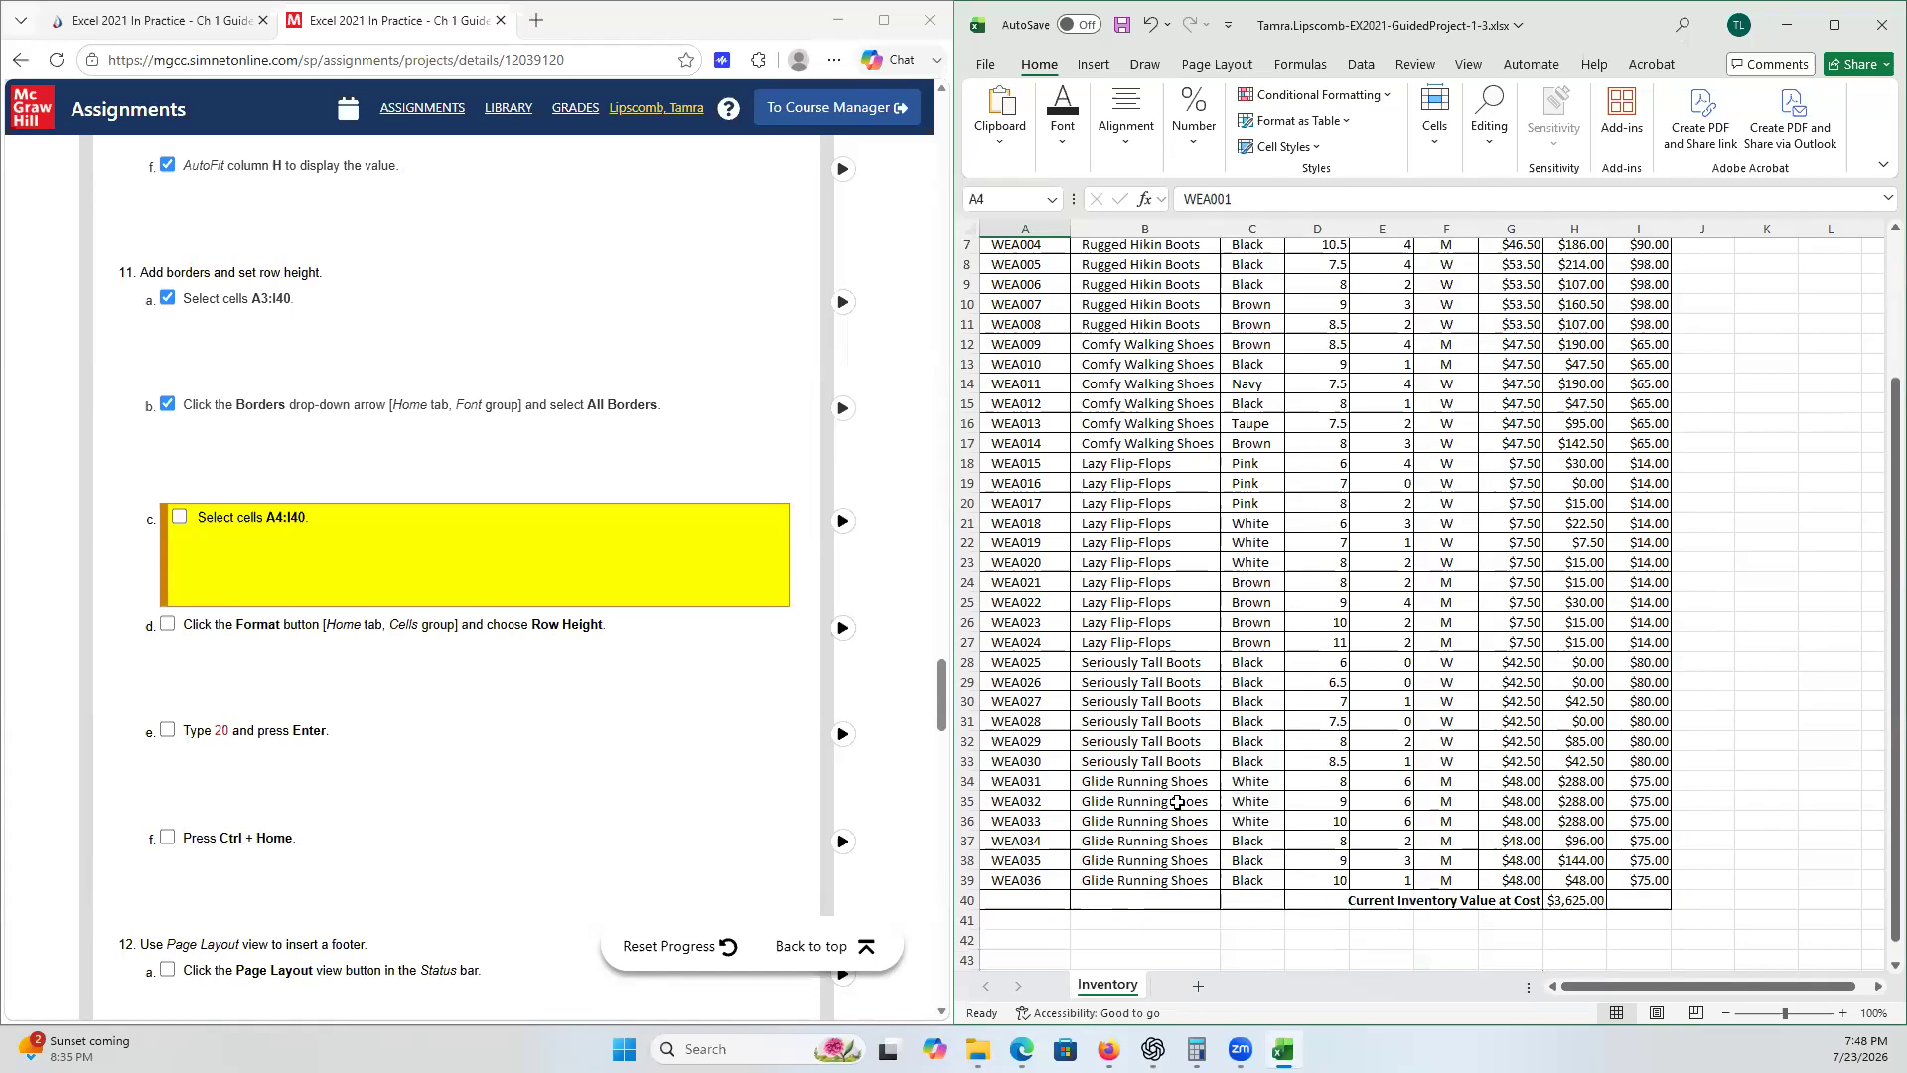
pyautogui.keyDown('shift'); pyautogui.click(1650, 900); pyautogui.keyUp('shift')
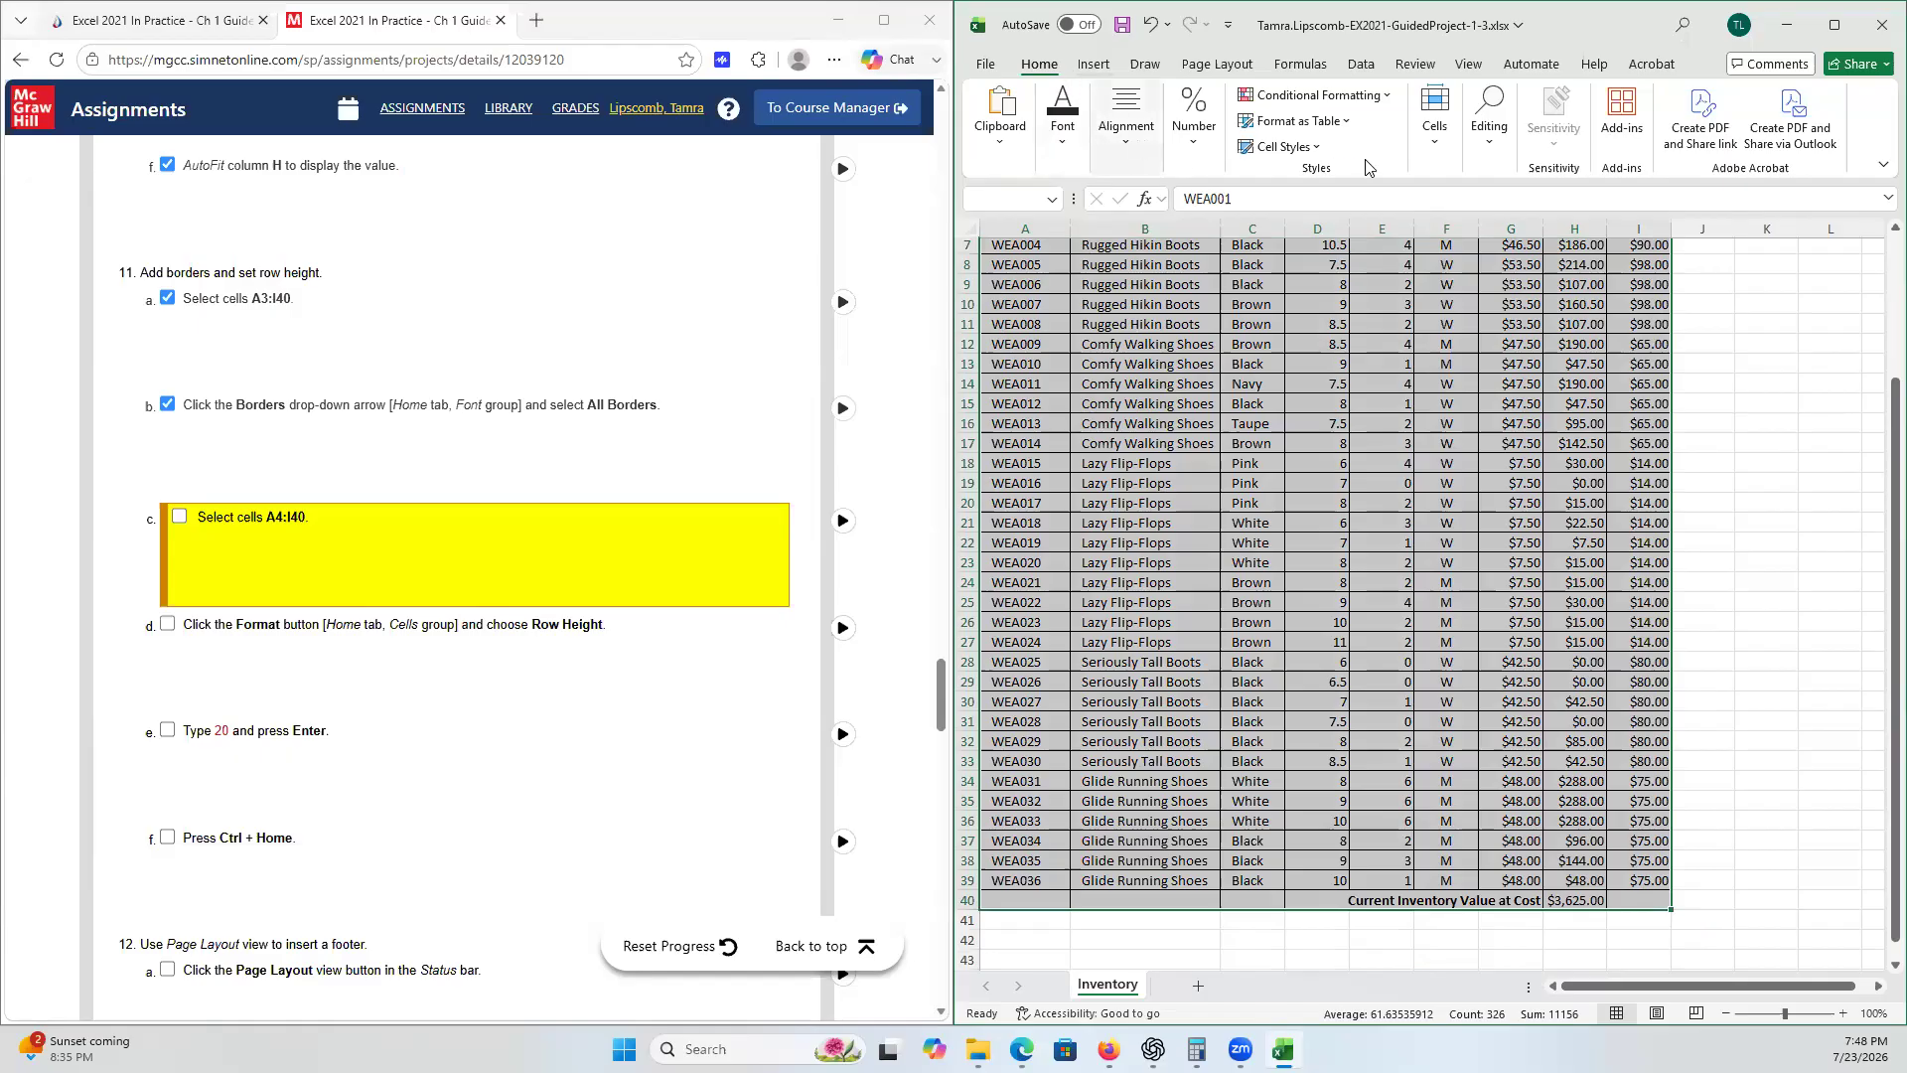
pyautogui.click(1437, 144)
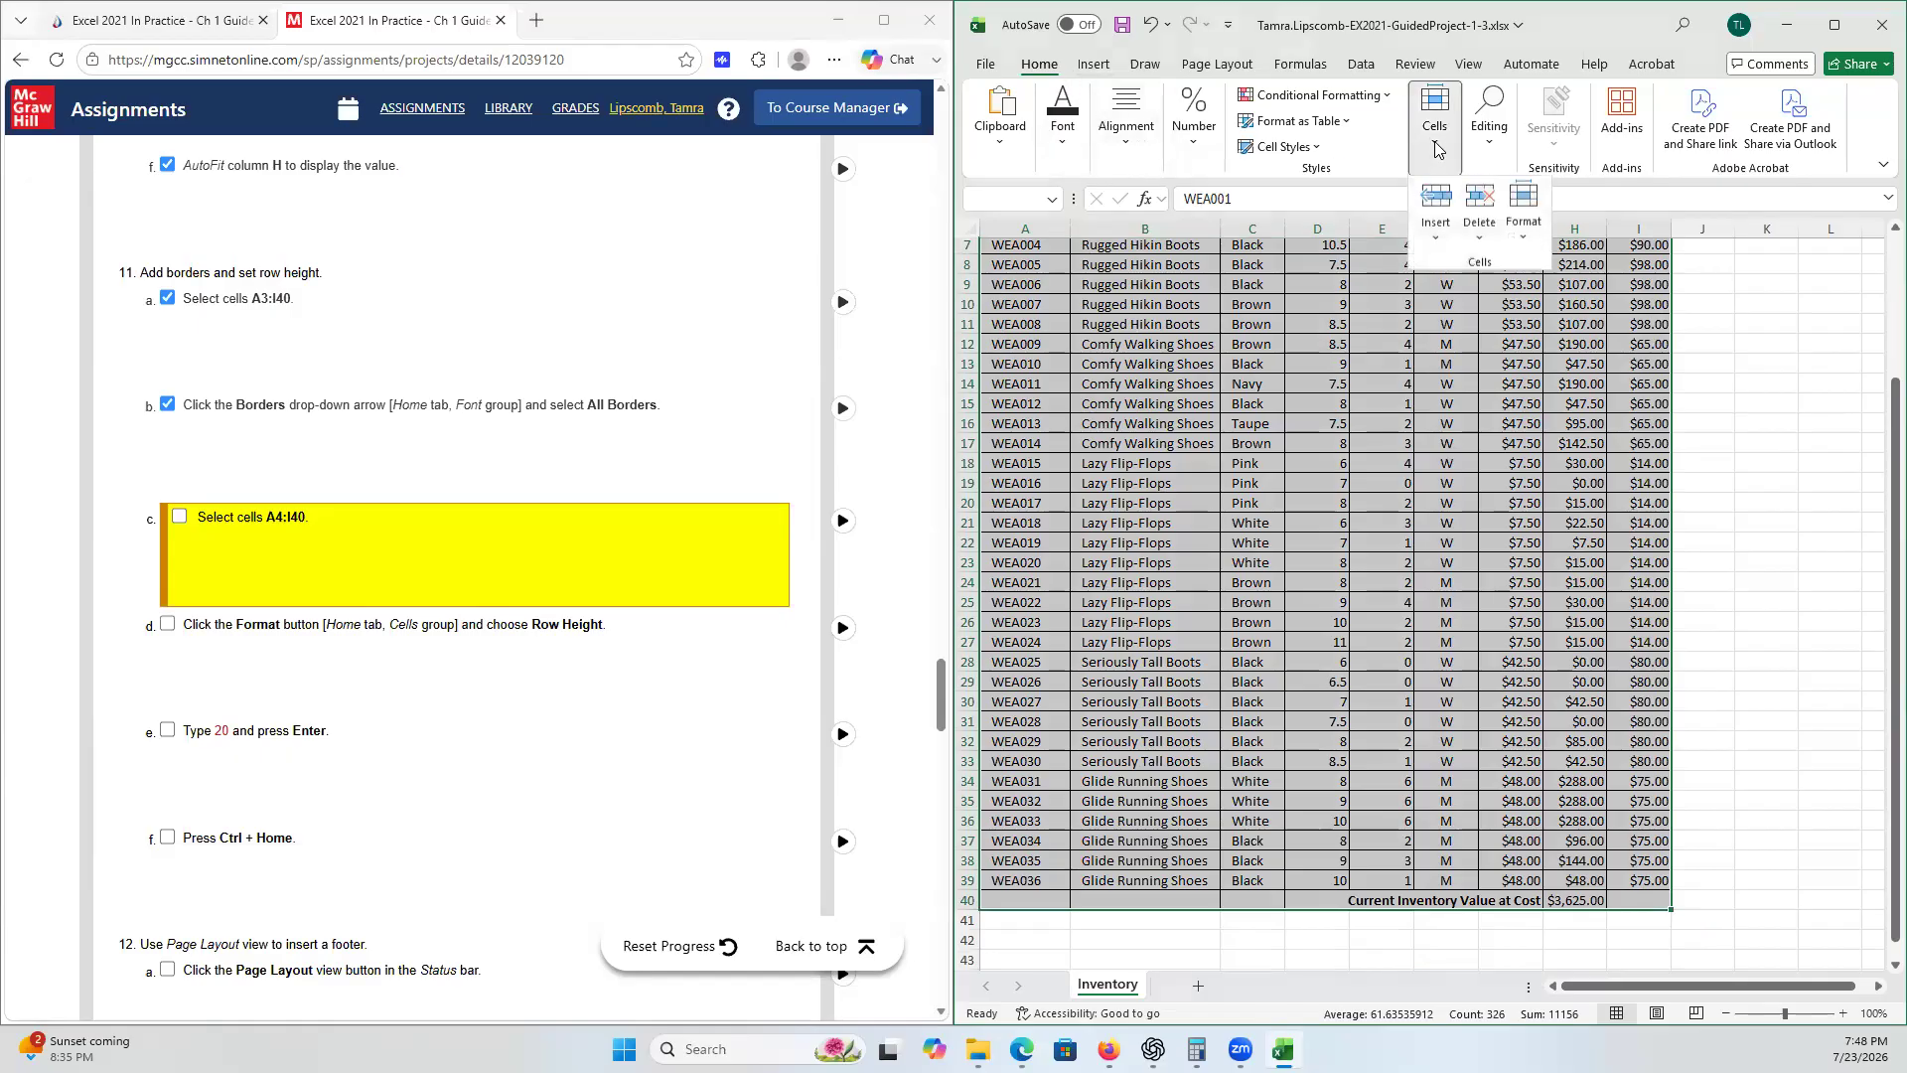
pyautogui.click(1527, 237)
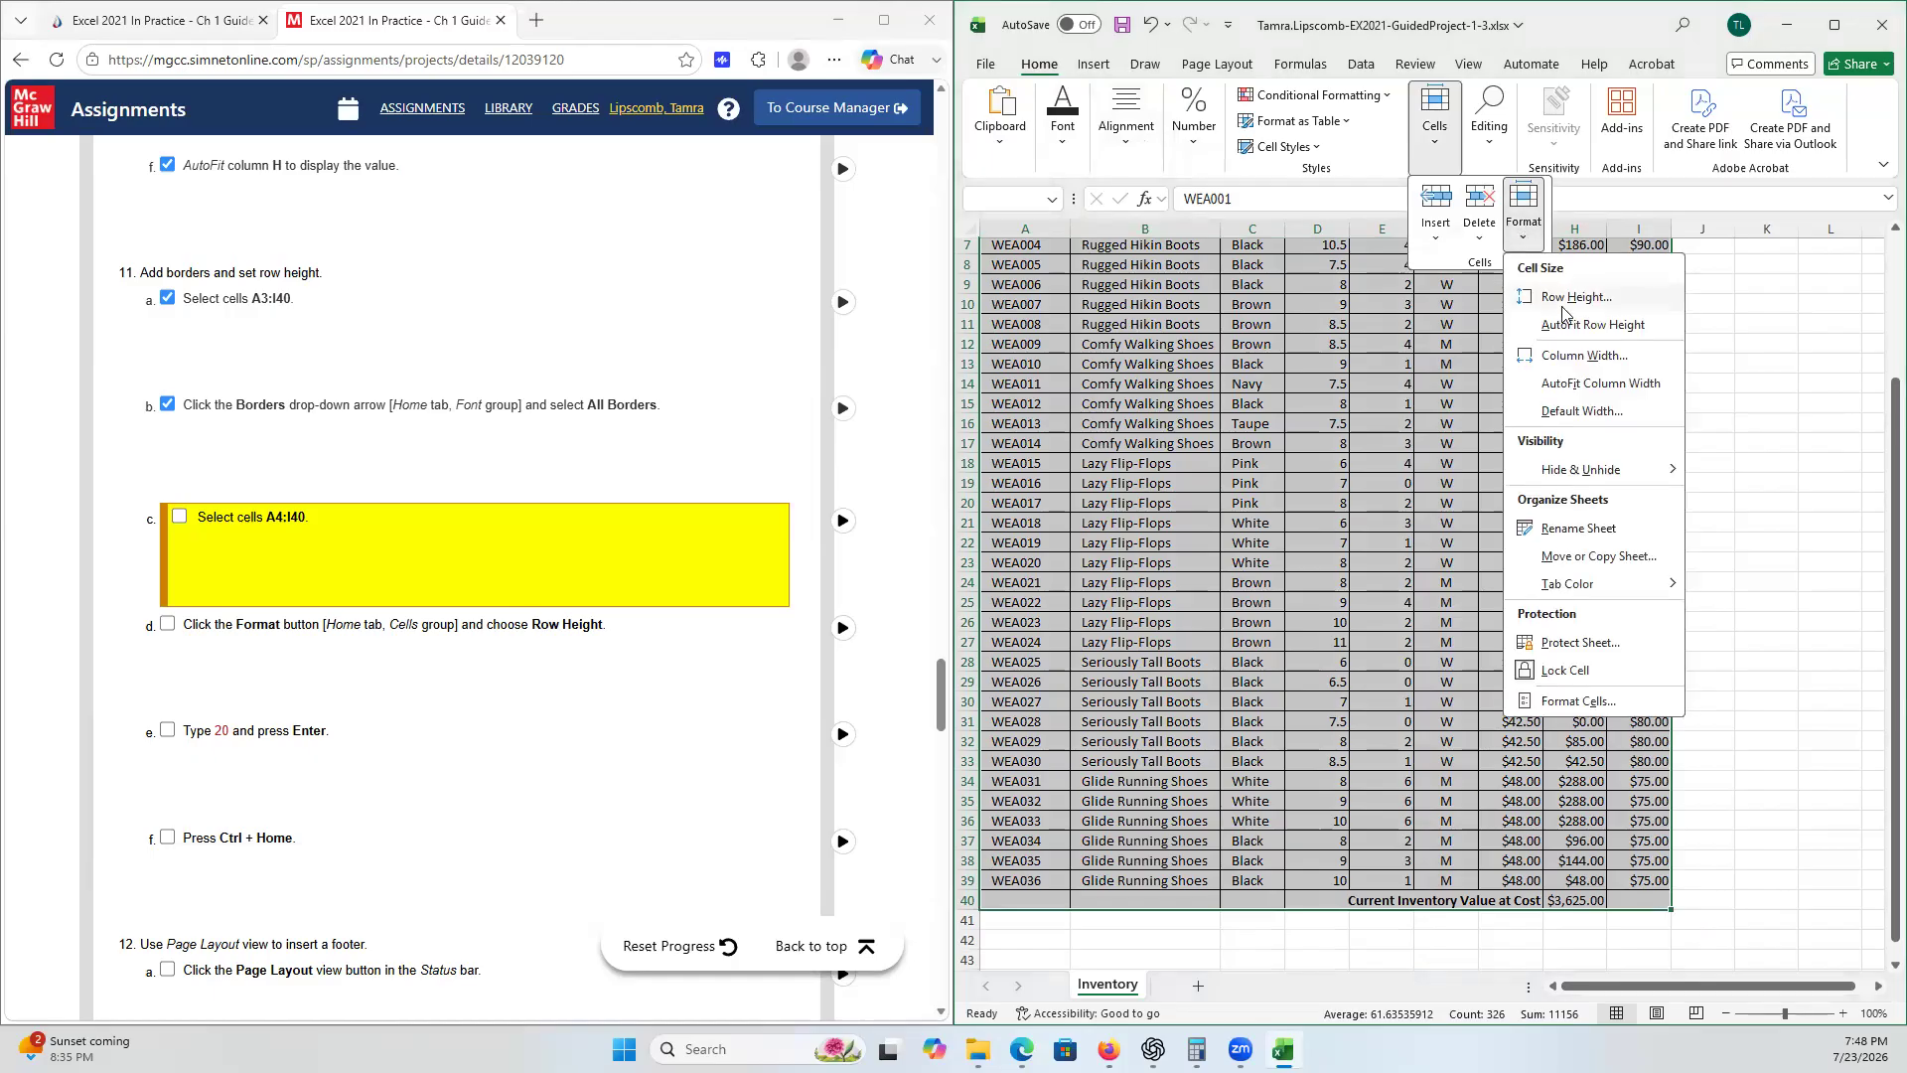
pyautogui.click(1563, 303)
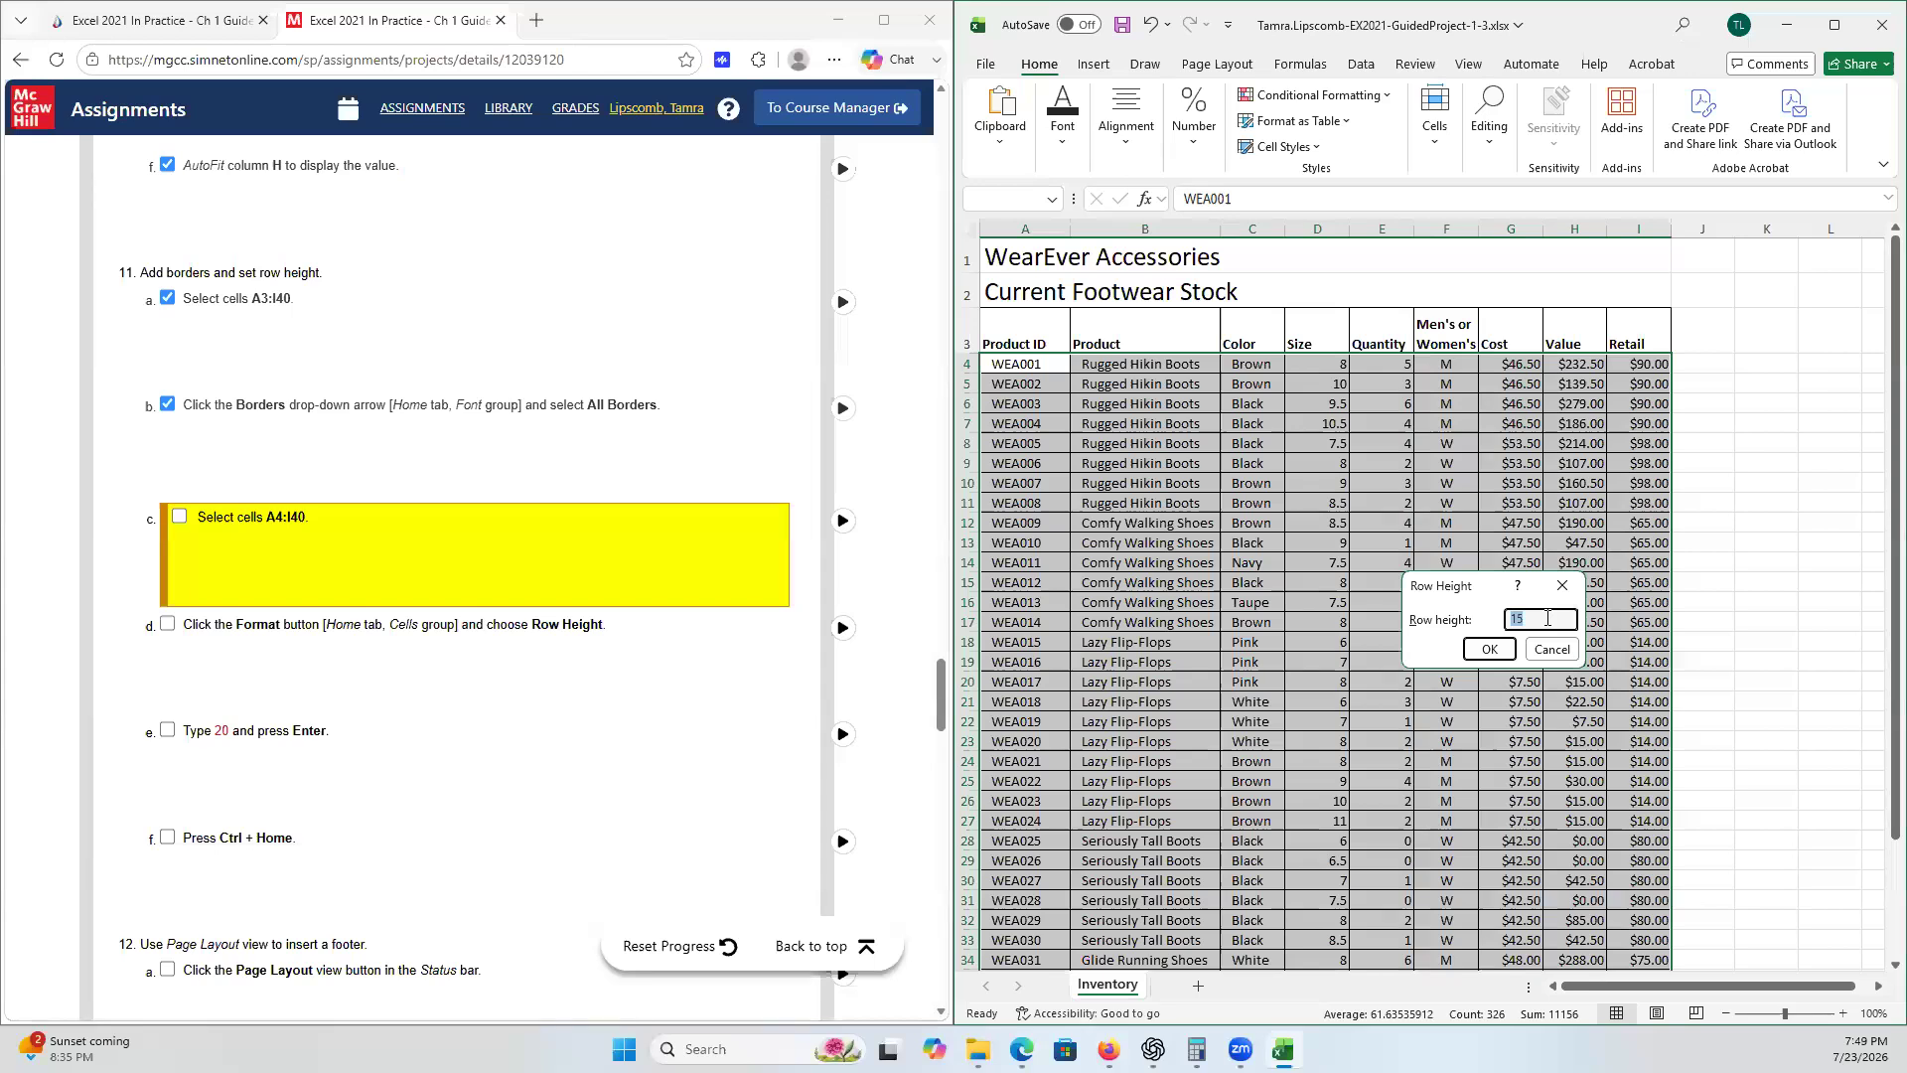
pyautogui.write('20')
pyautogui.click(1491, 651)
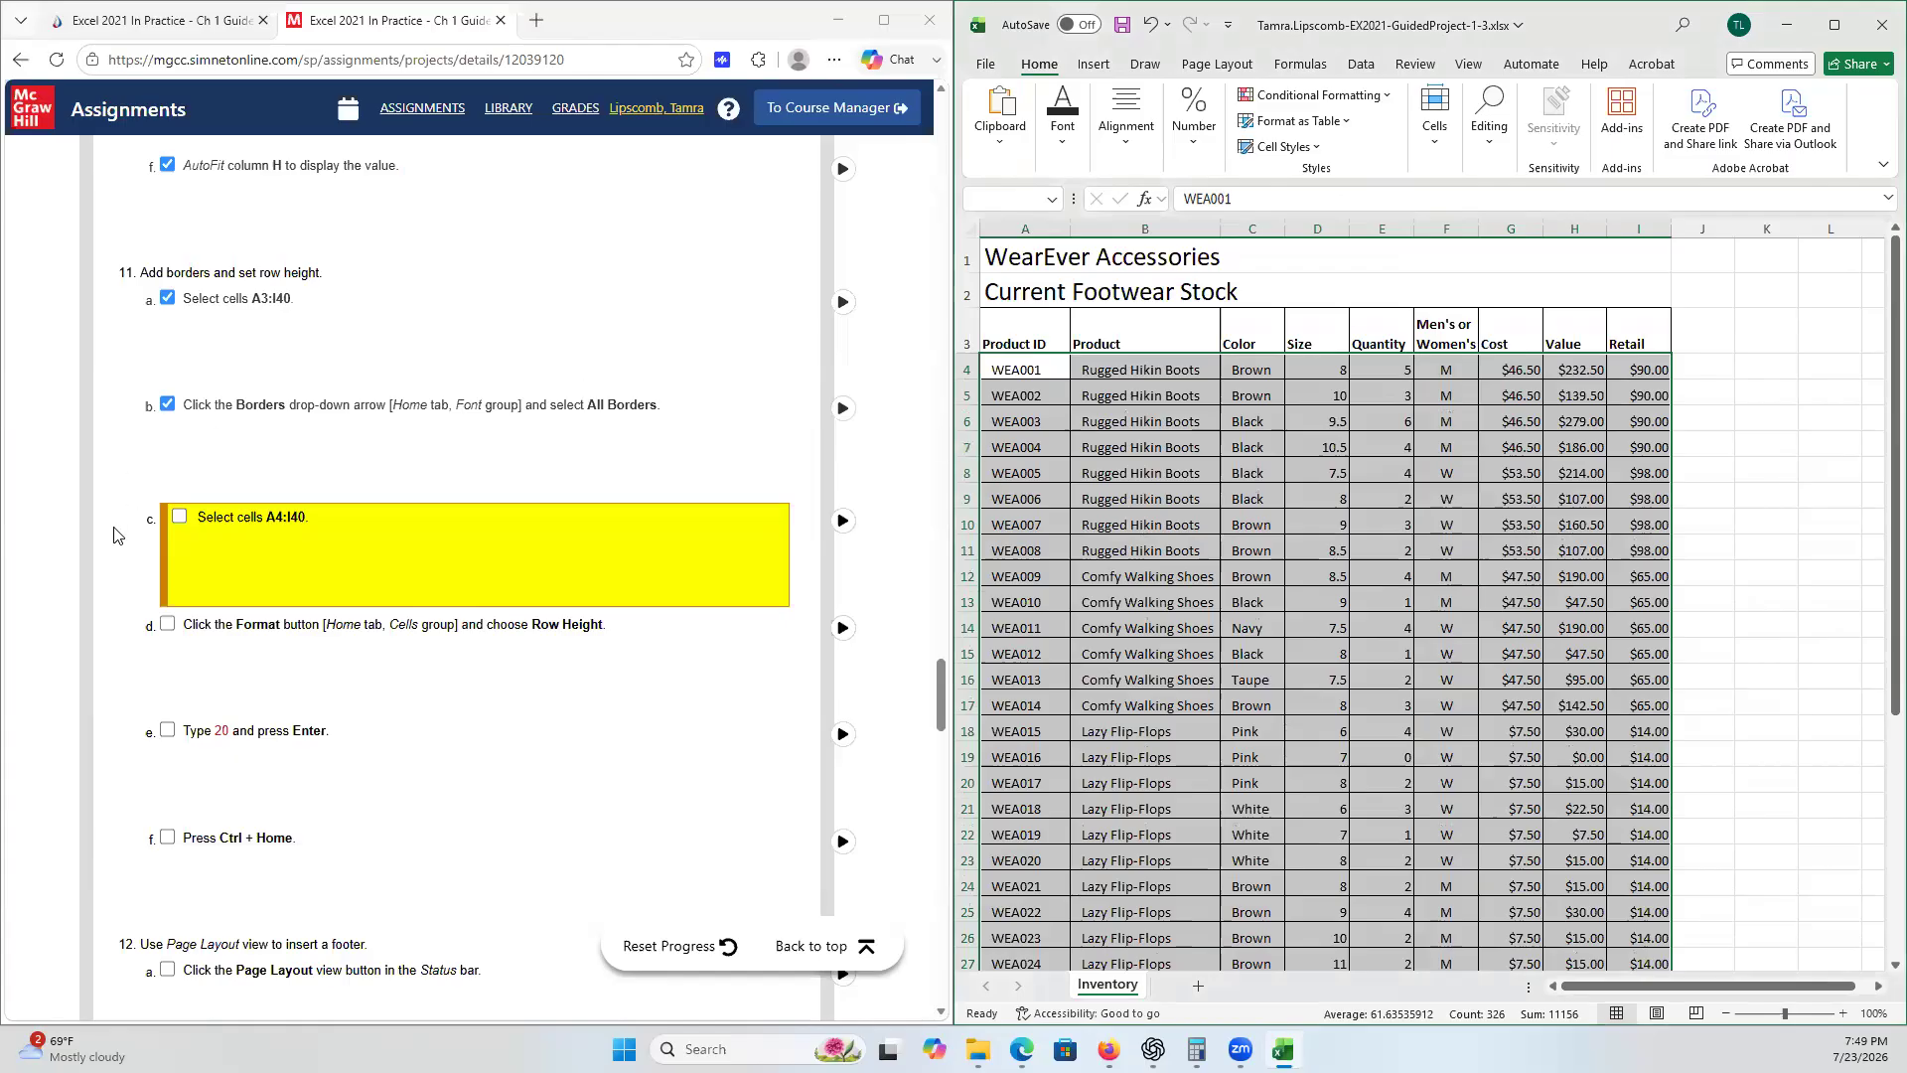
# - Tick checklist steps 11c, 11d and 11e
pyautogui.click(179, 521)
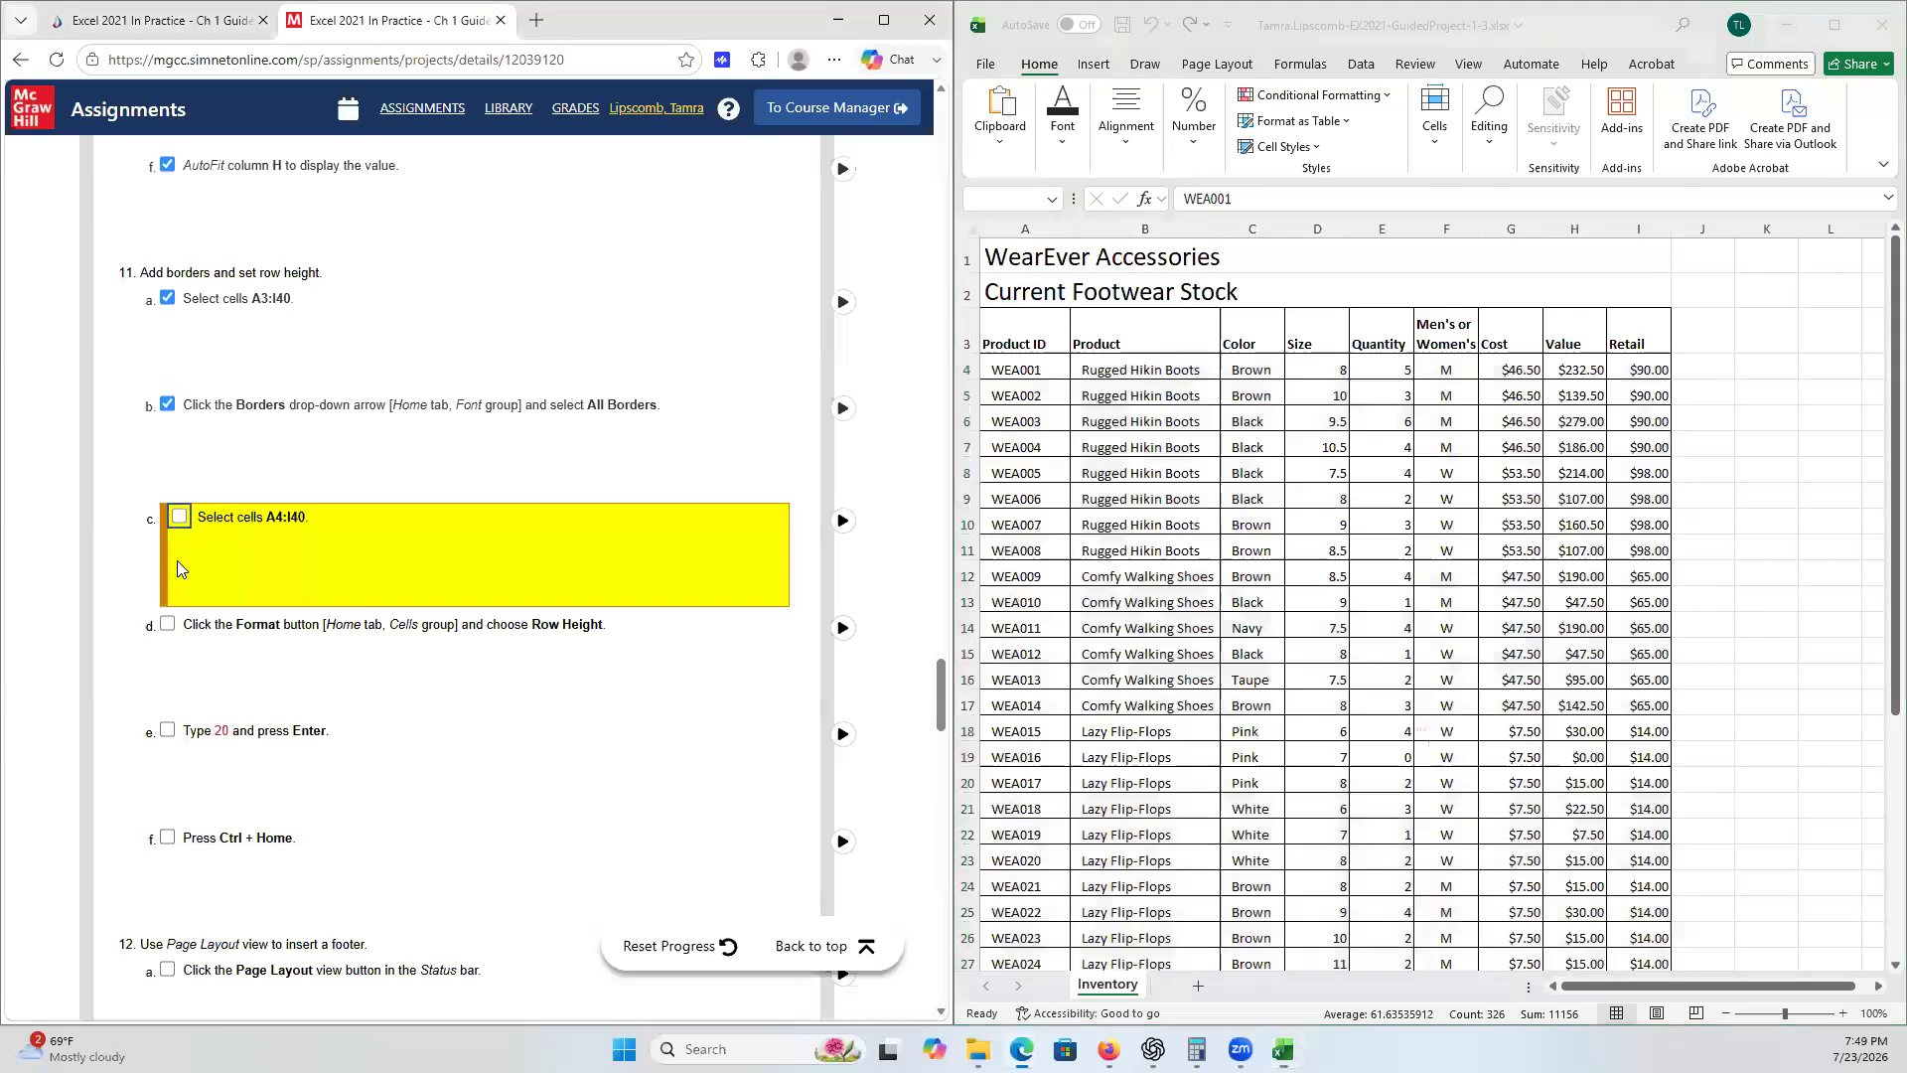
pyautogui.click(179, 623)
pyautogui.click(167, 731)
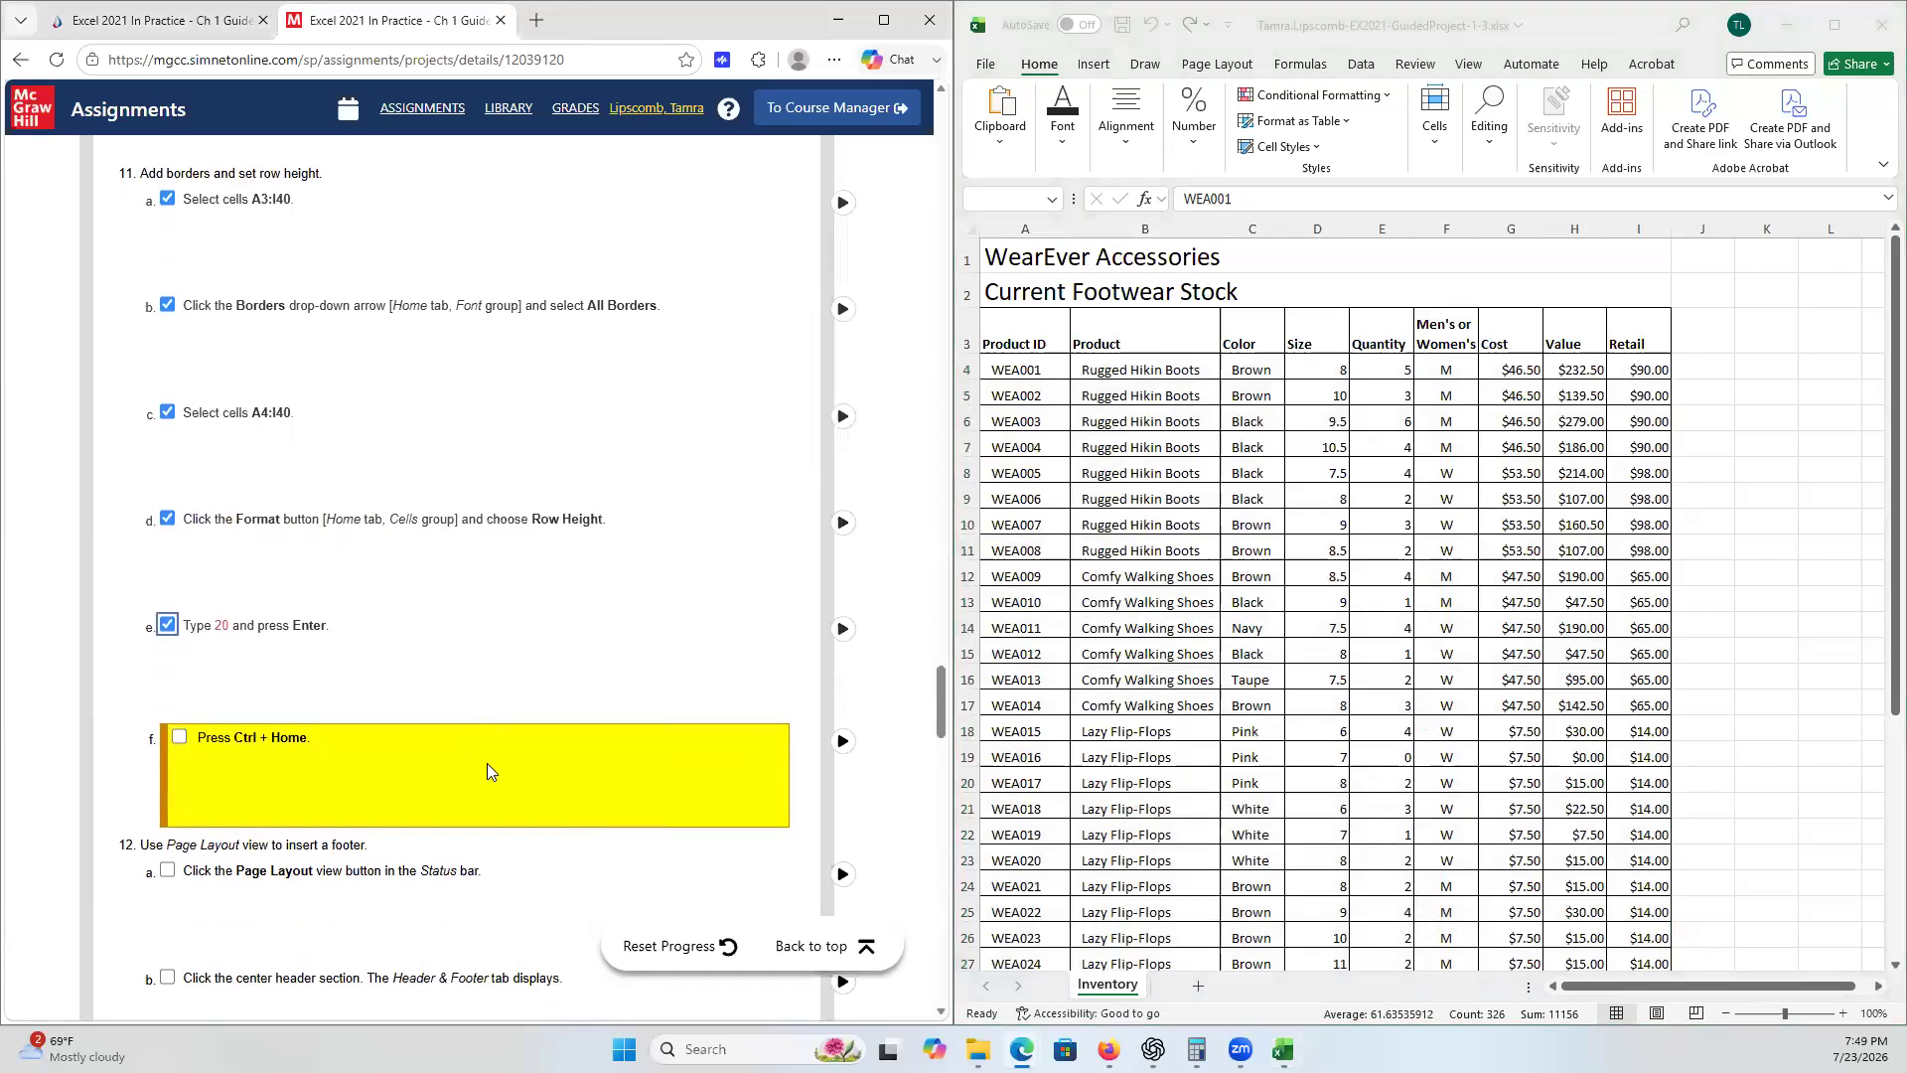
# - Return to cell A1 and tick checklist step 11f
pyautogui.click(1732, 685)
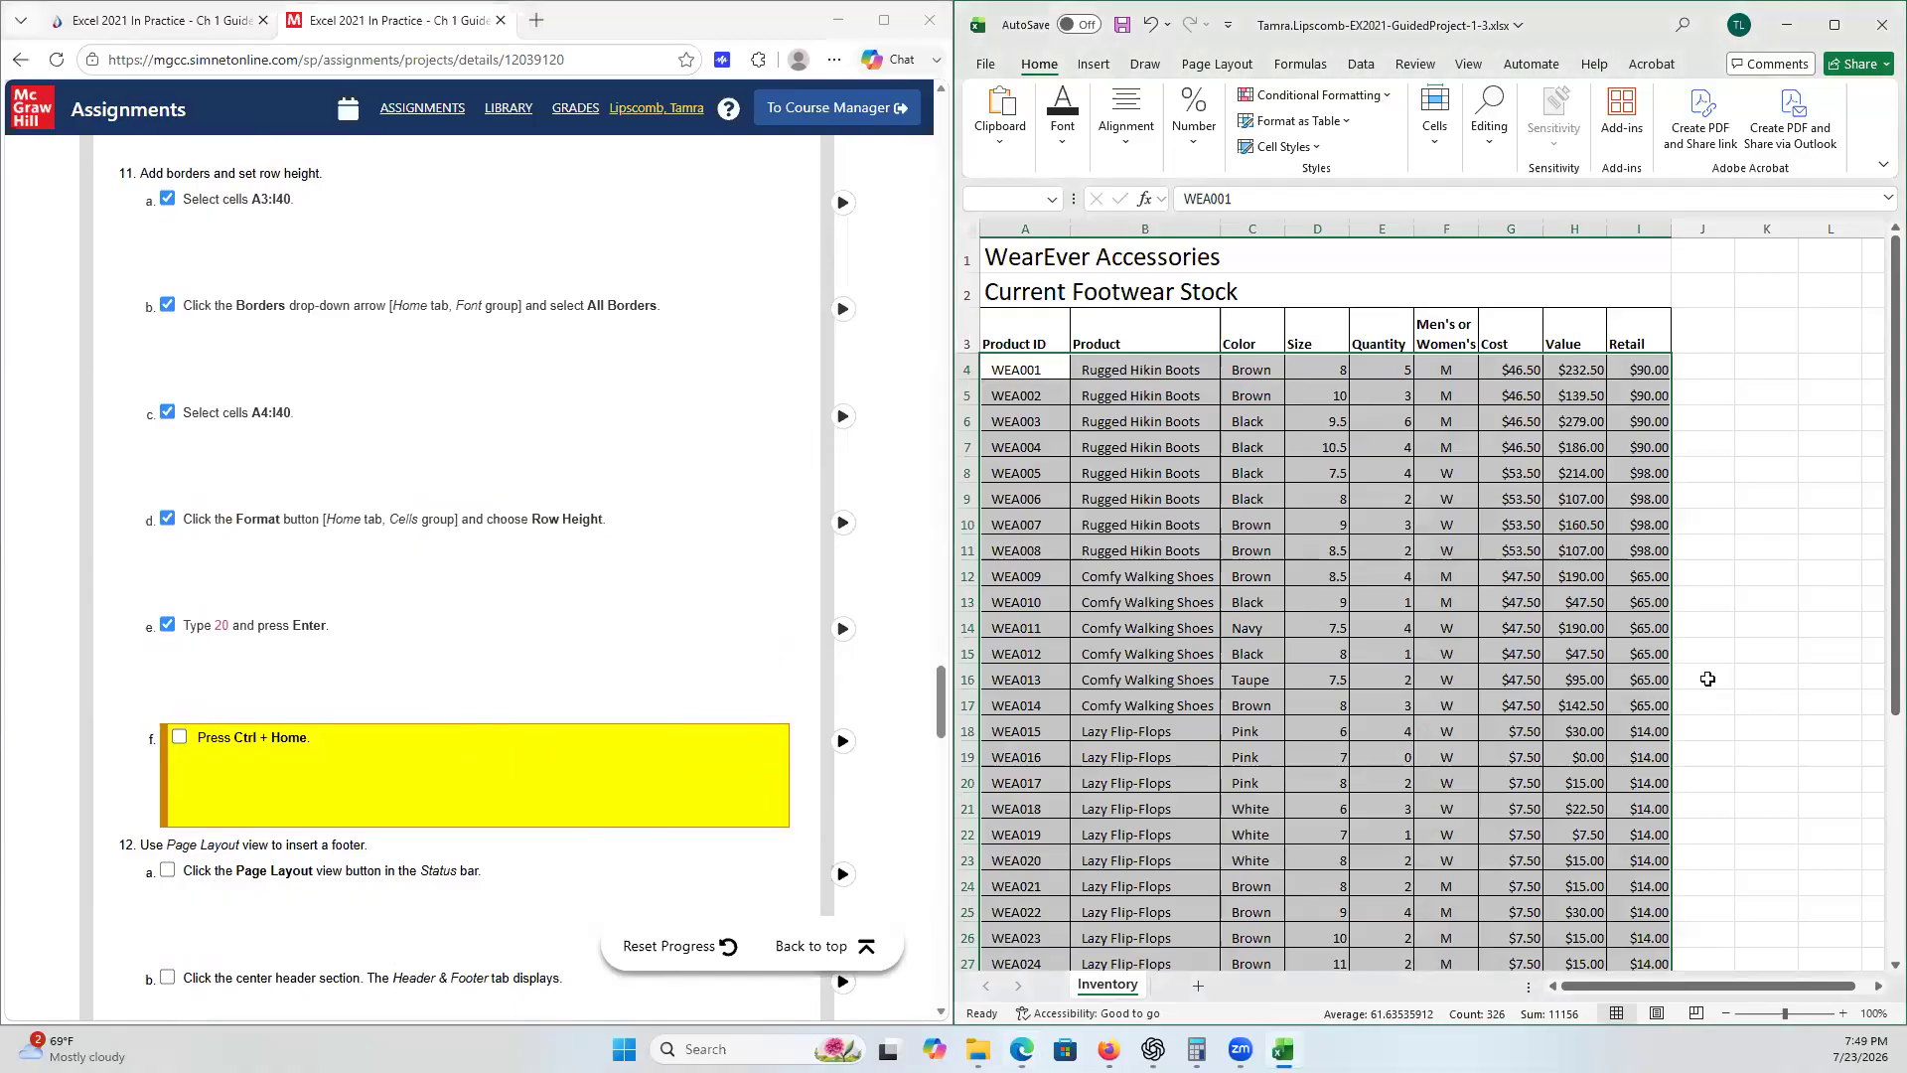
pyautogui.hotkey('ctrl', 'Home')
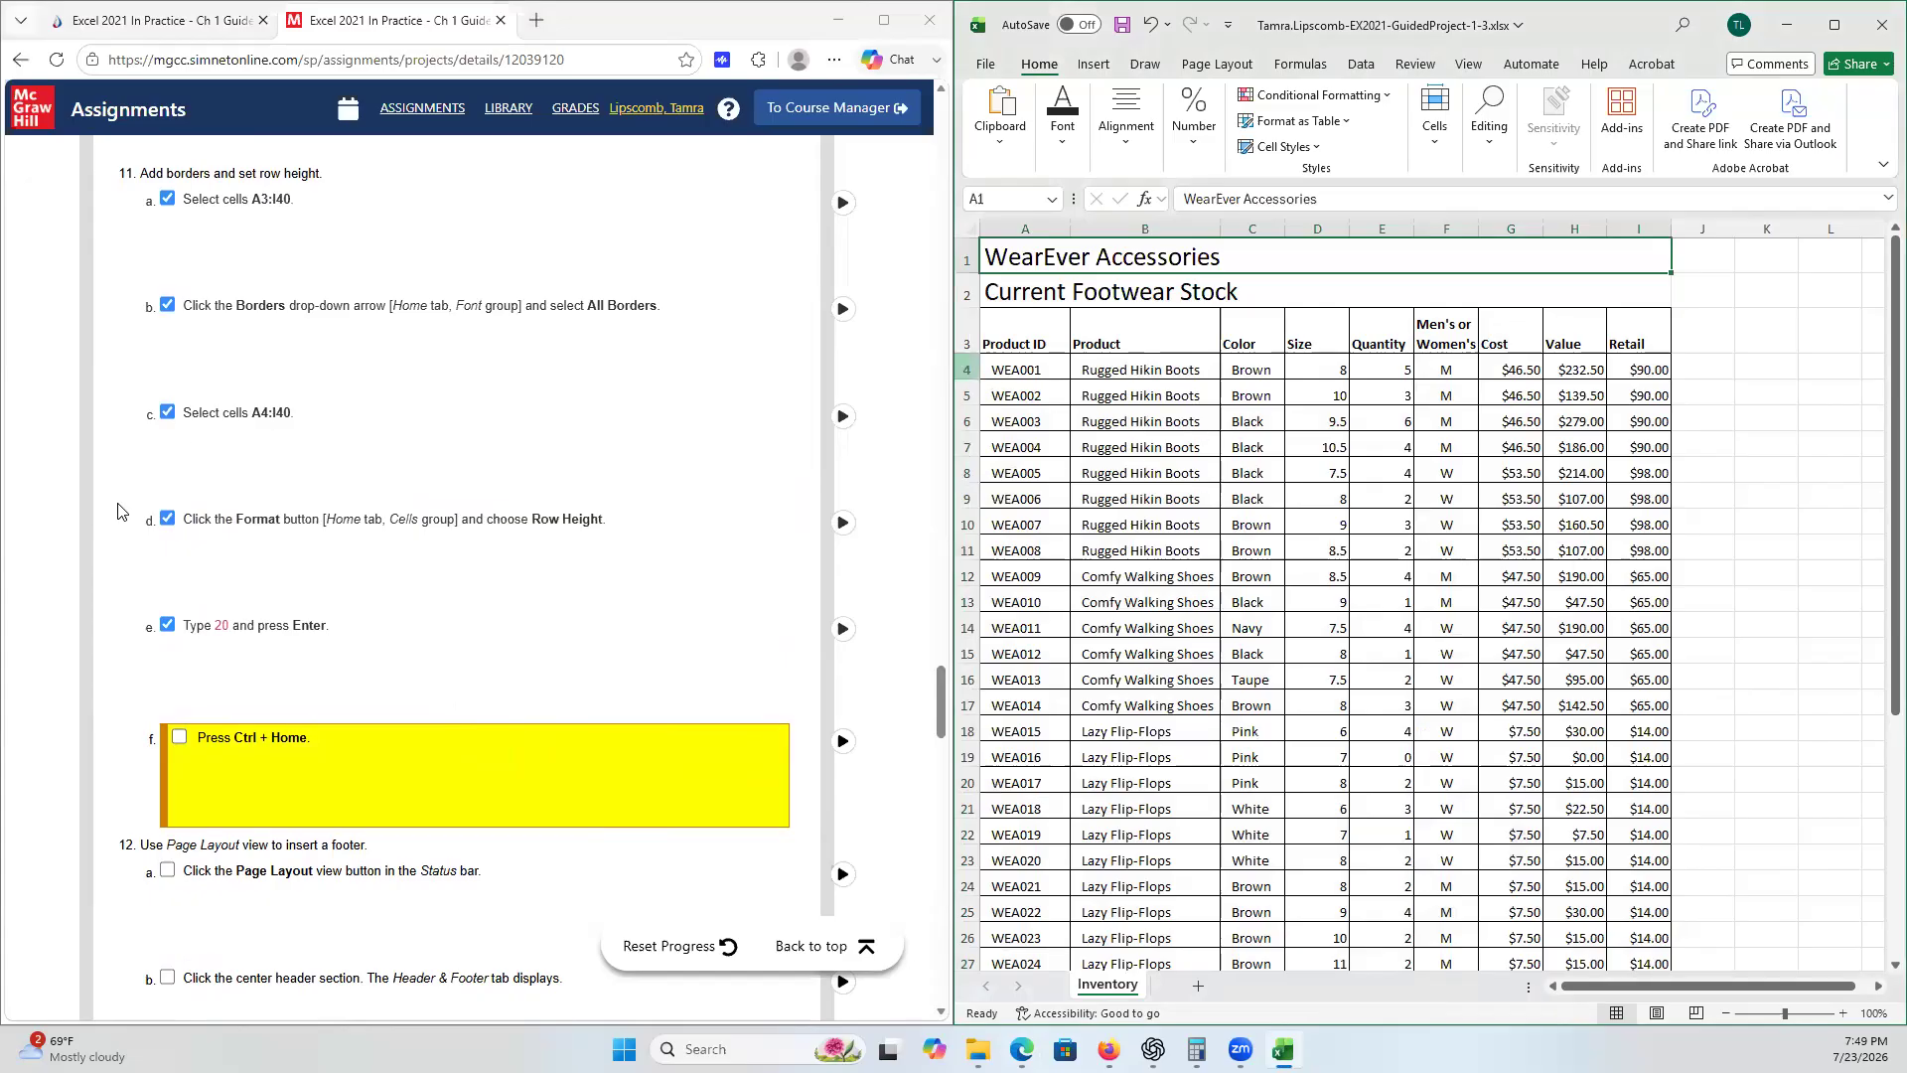
pyautogui.click(180, 737)
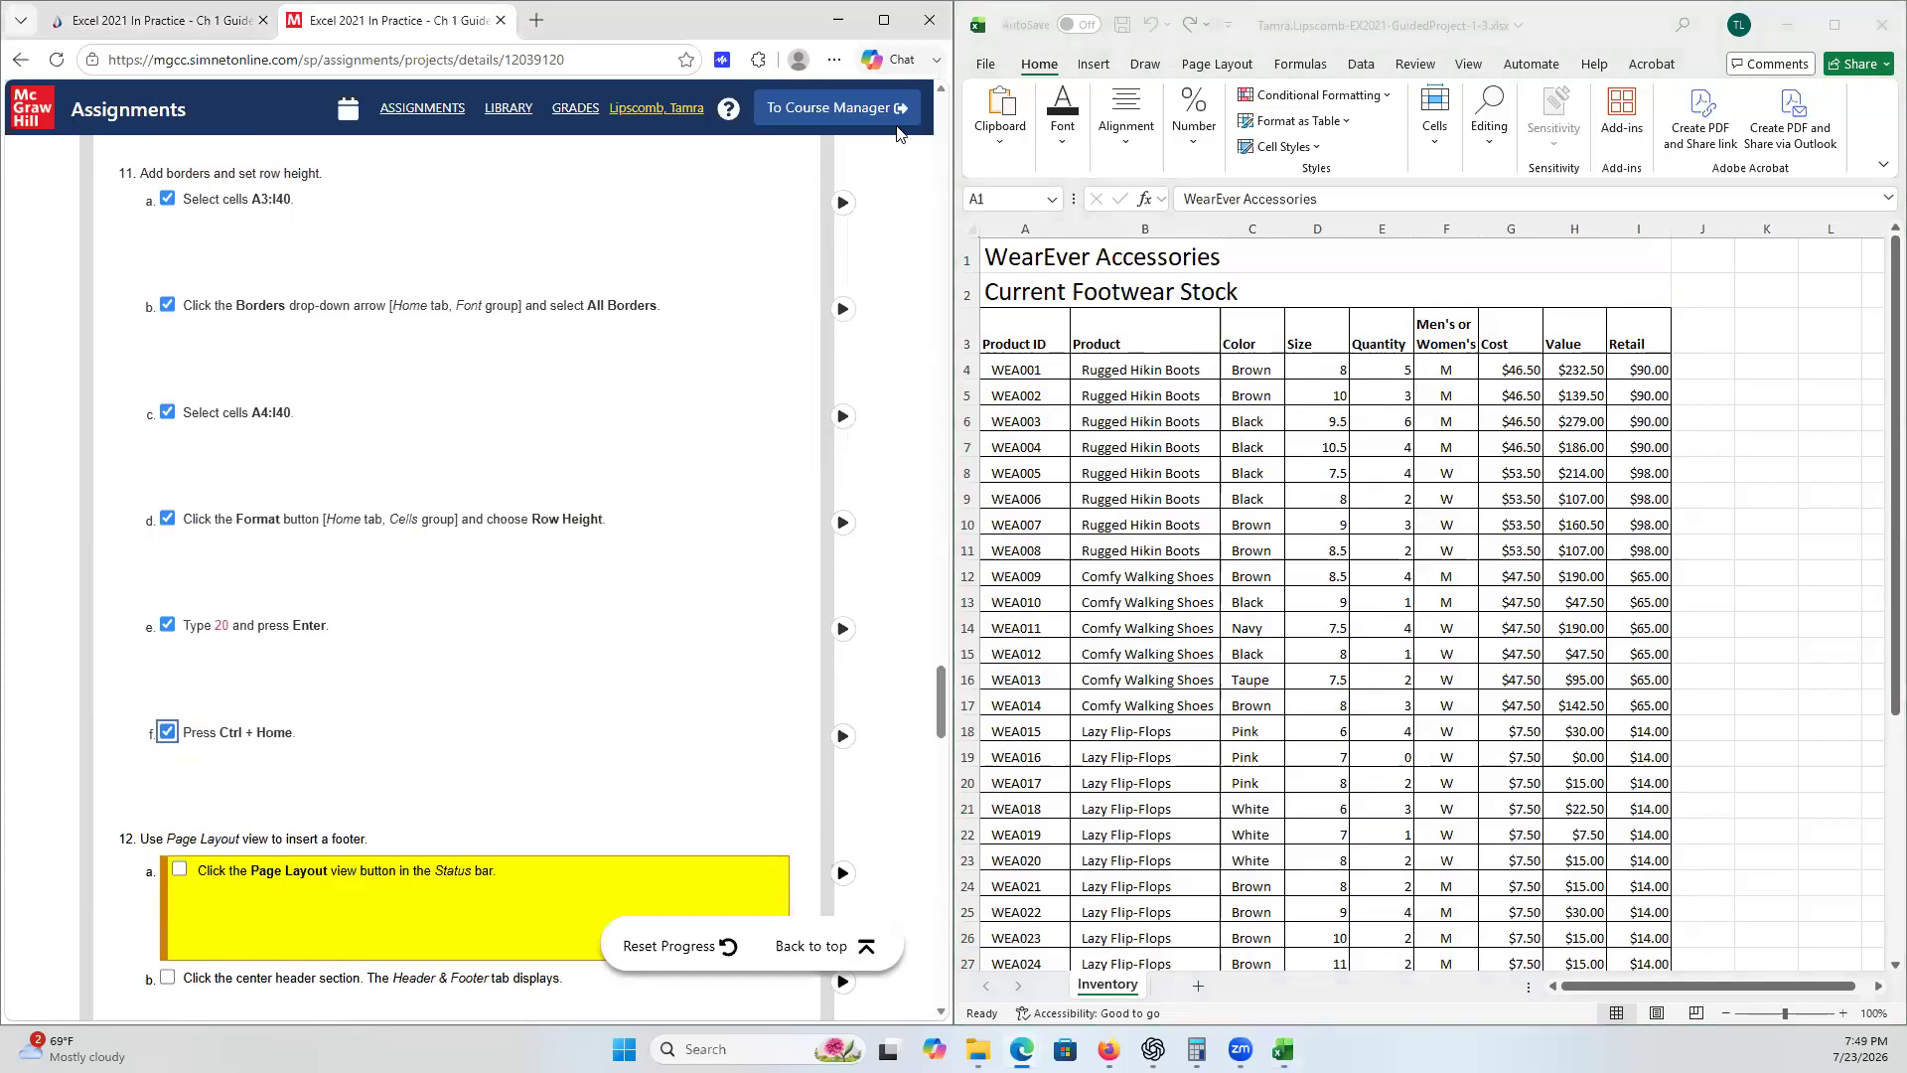
pyautogui.click(1090, 33)
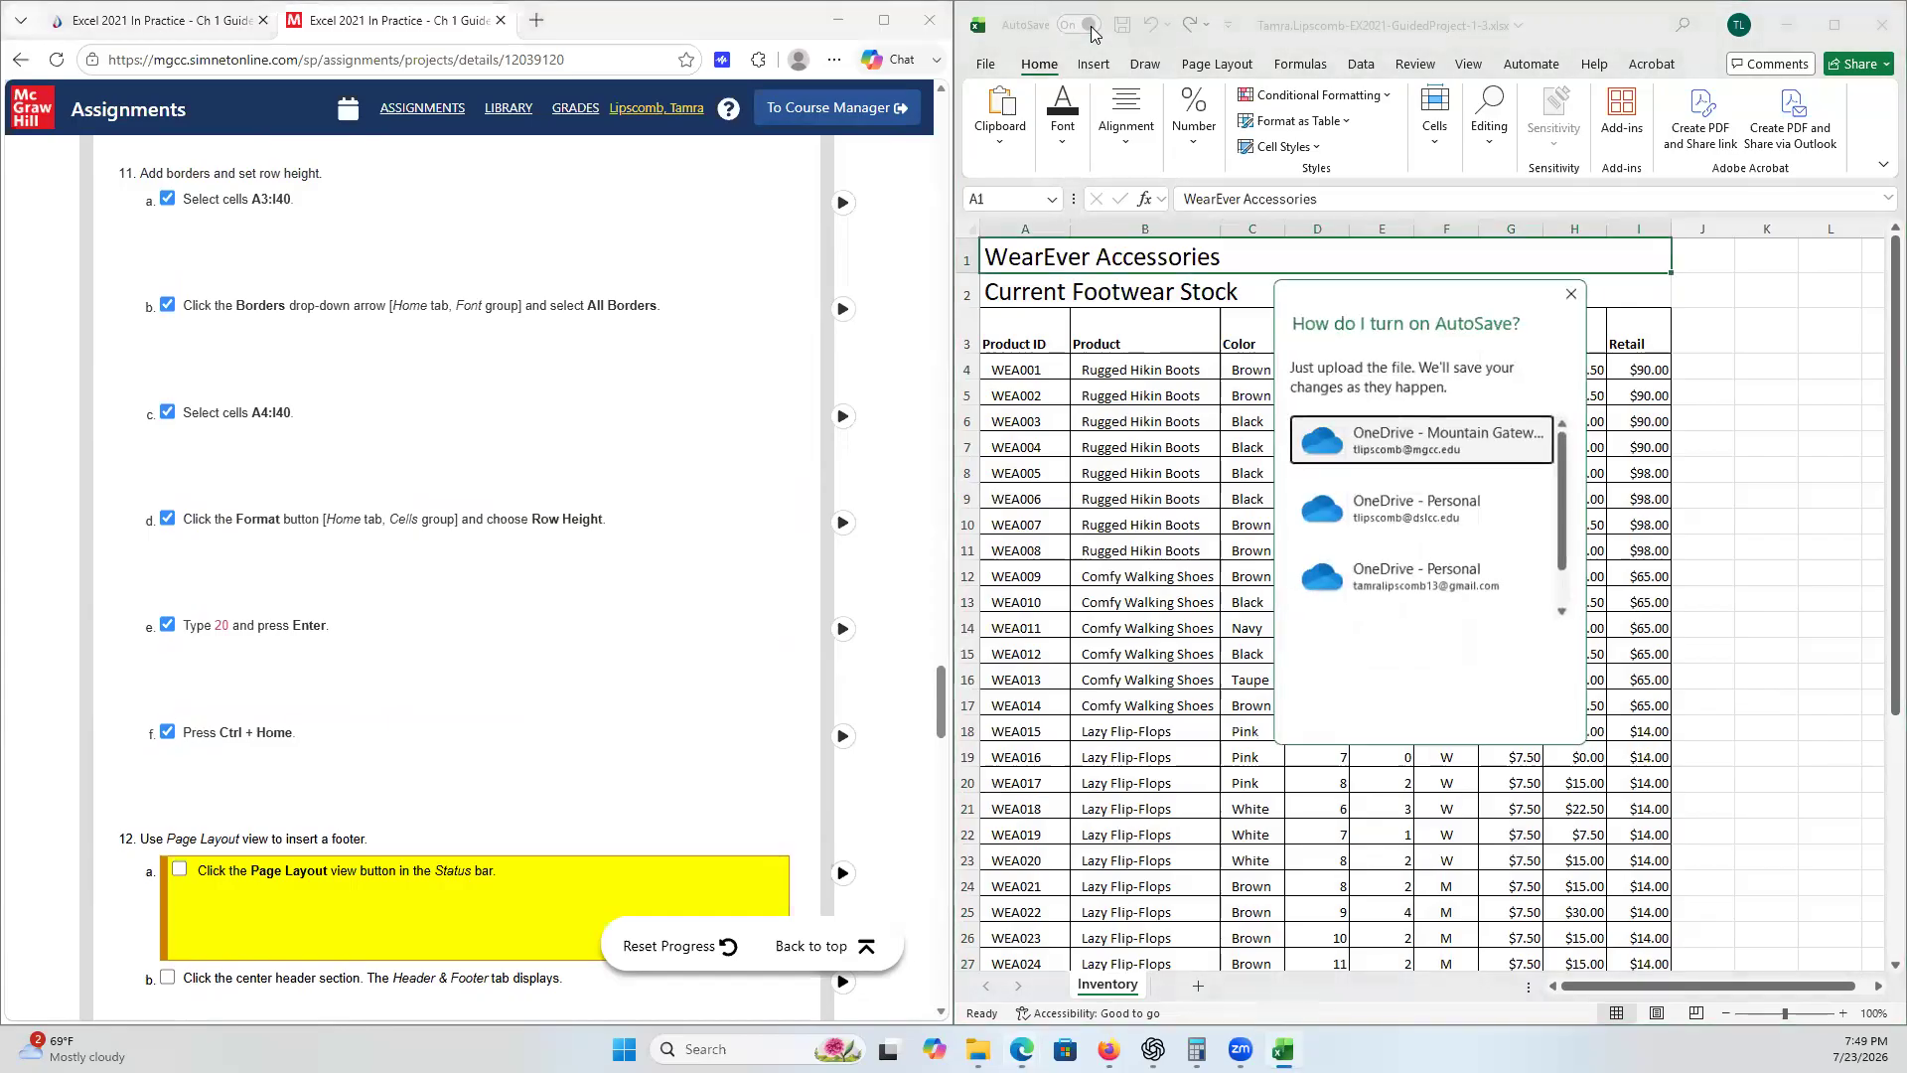
pyautogui.click(1575, 289)
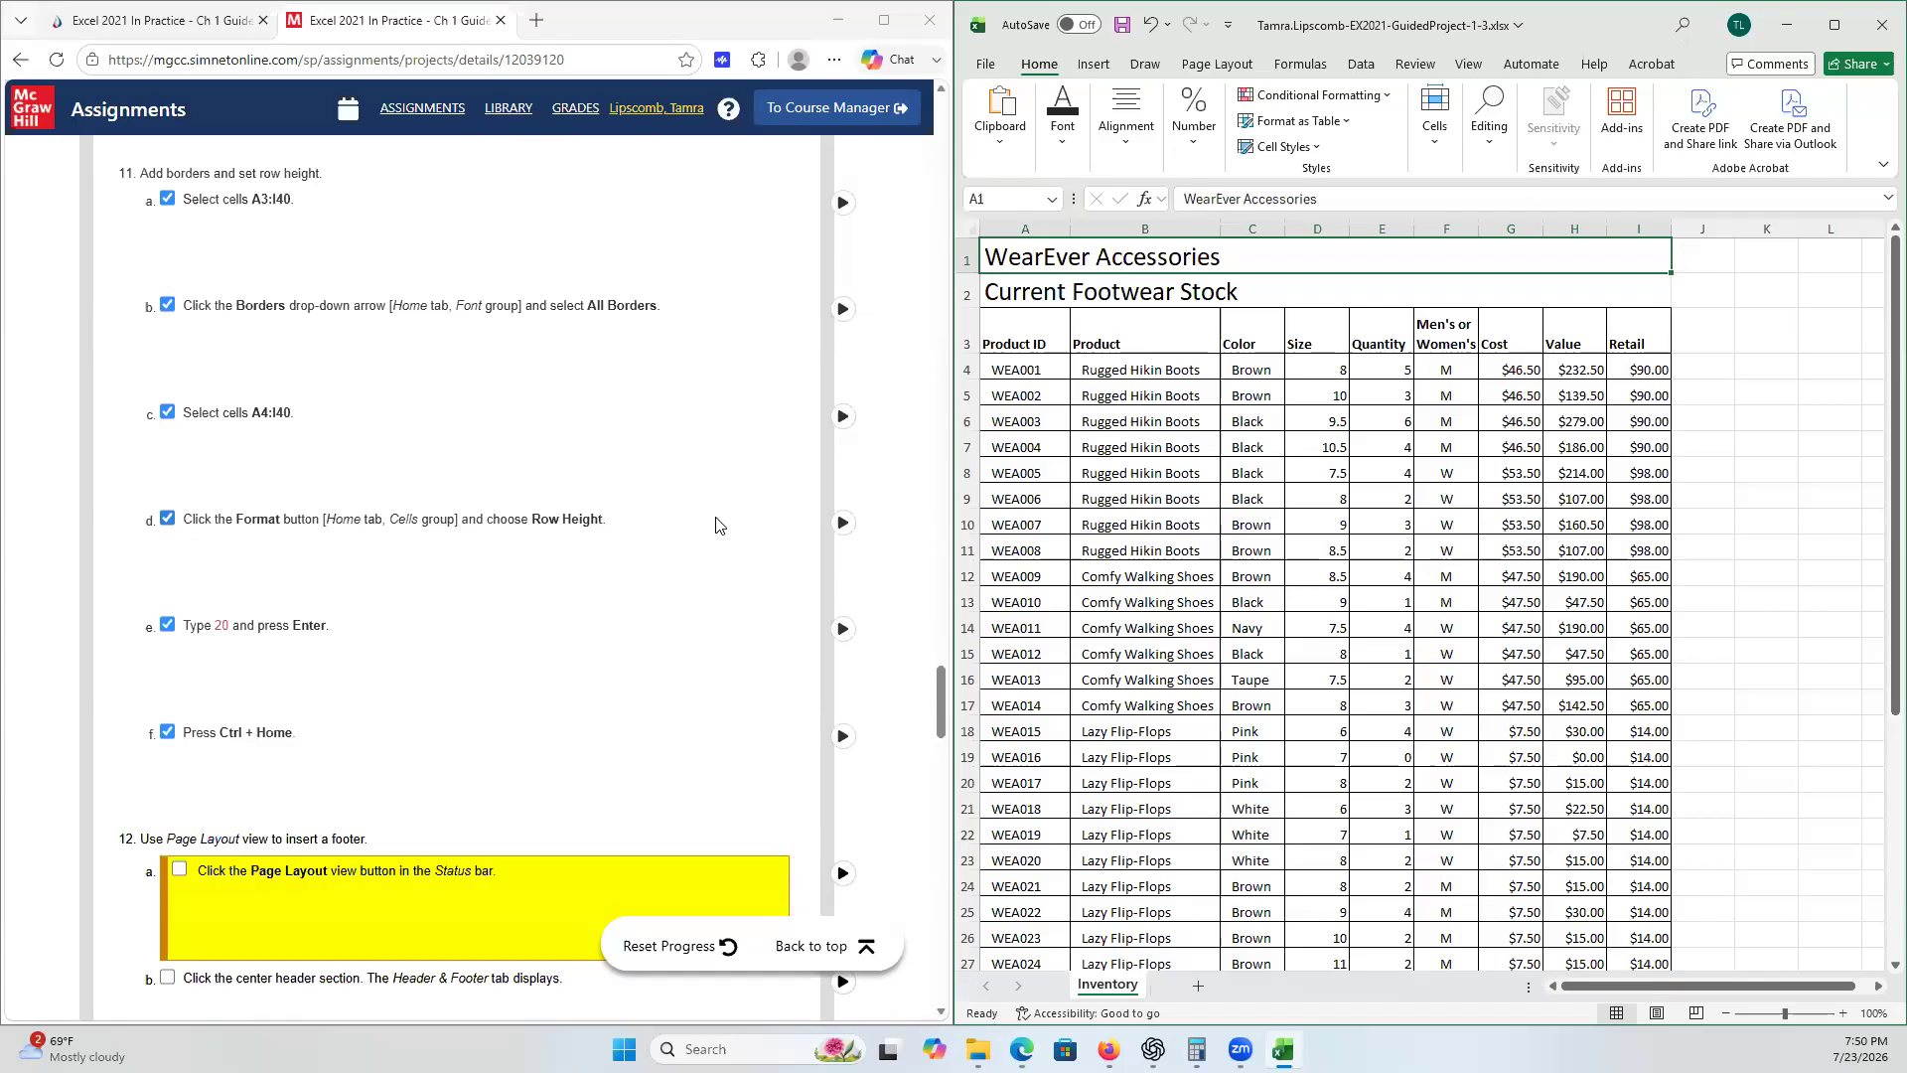
pyautogui.scroll(-2, 728, 513)
pyautogui.scroll(-4, 728, 513)
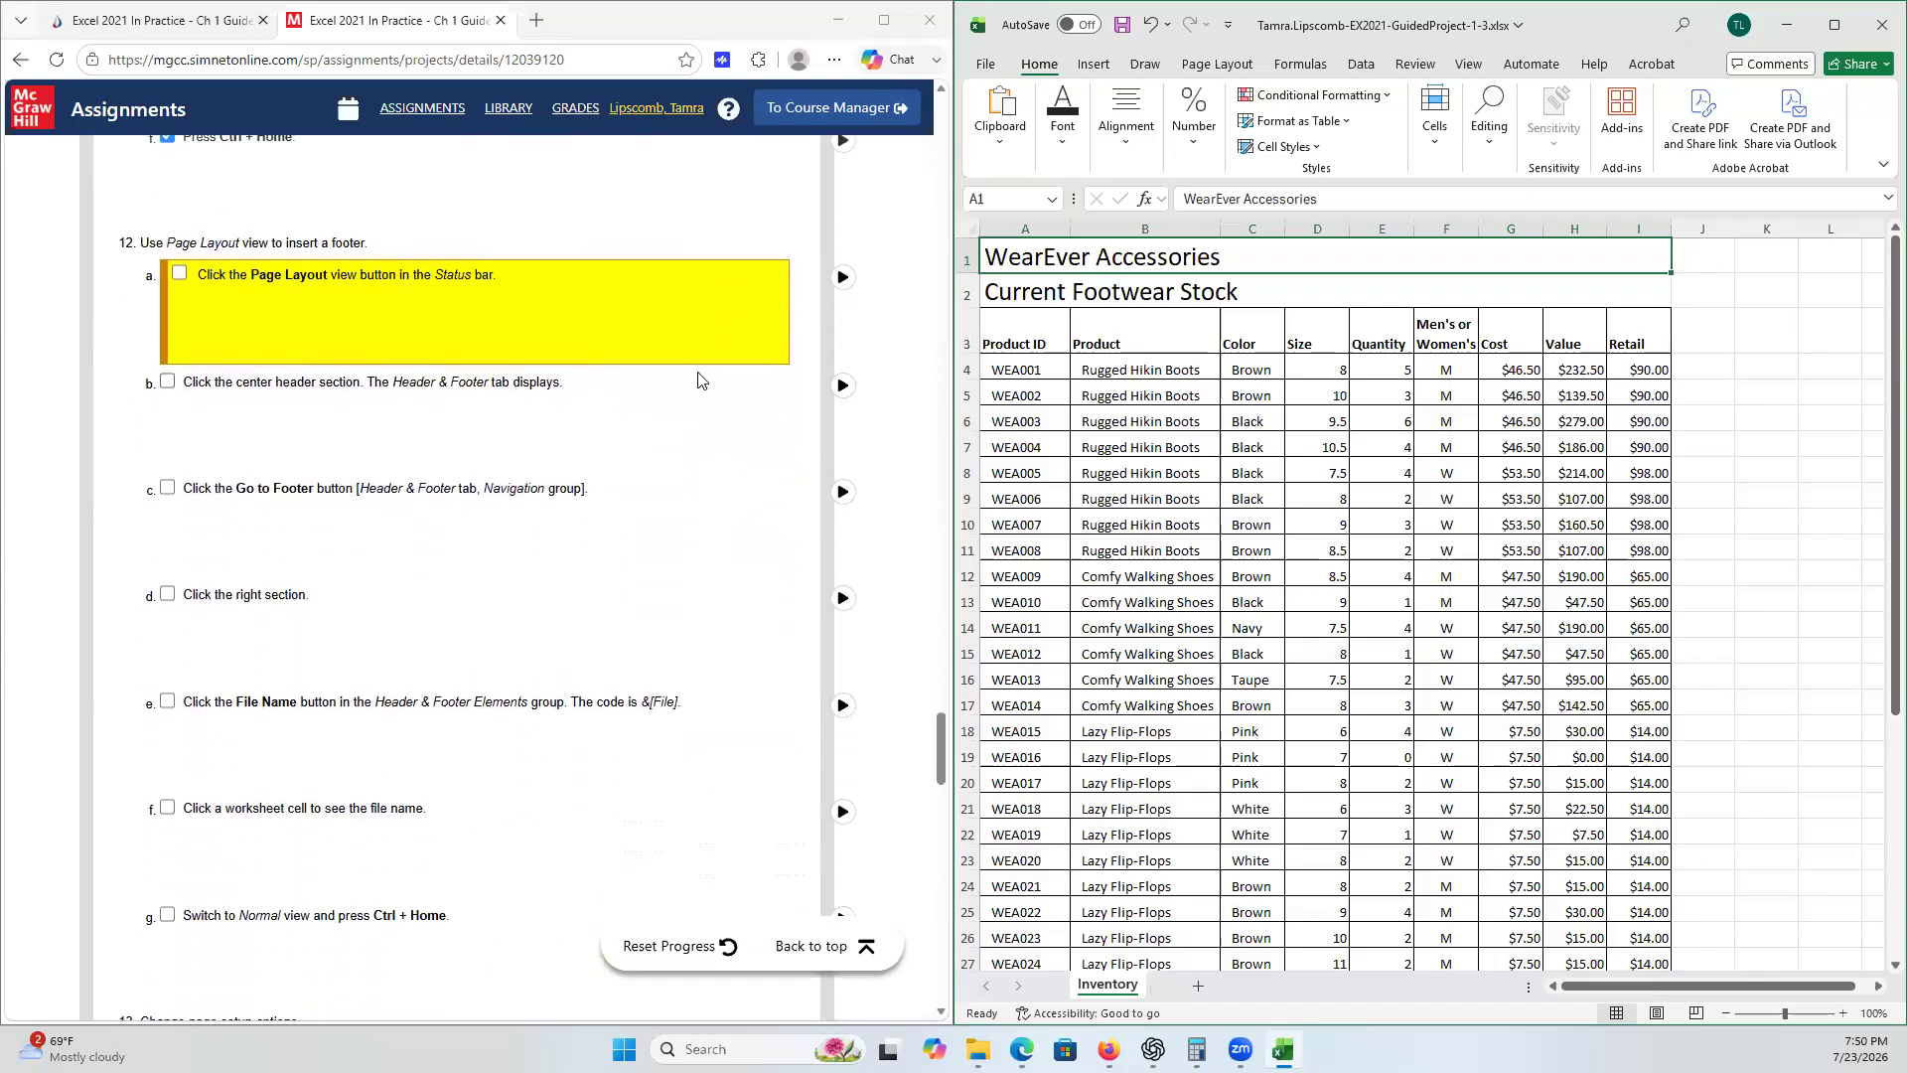
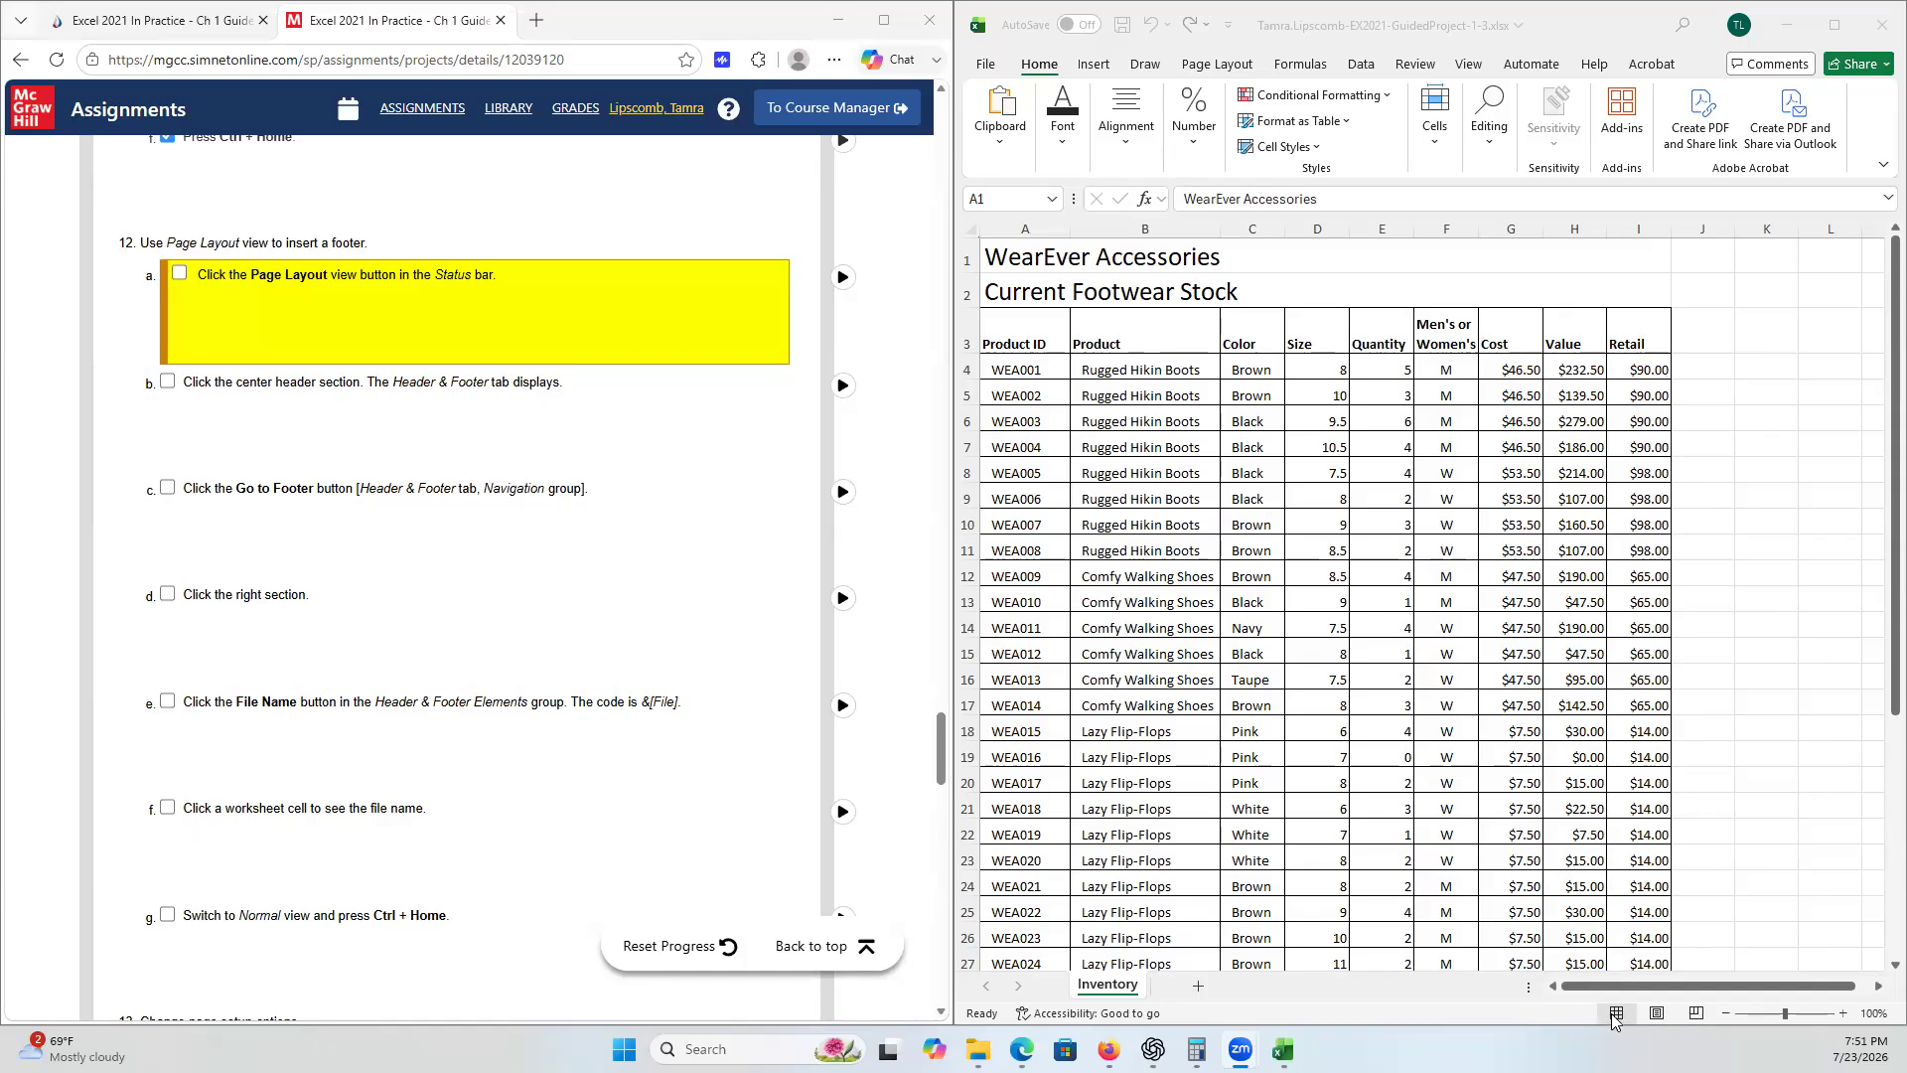
# - Switch the worksheet to Page Layout view and open the center header section for editing
pyautogui.click(1813, 709)
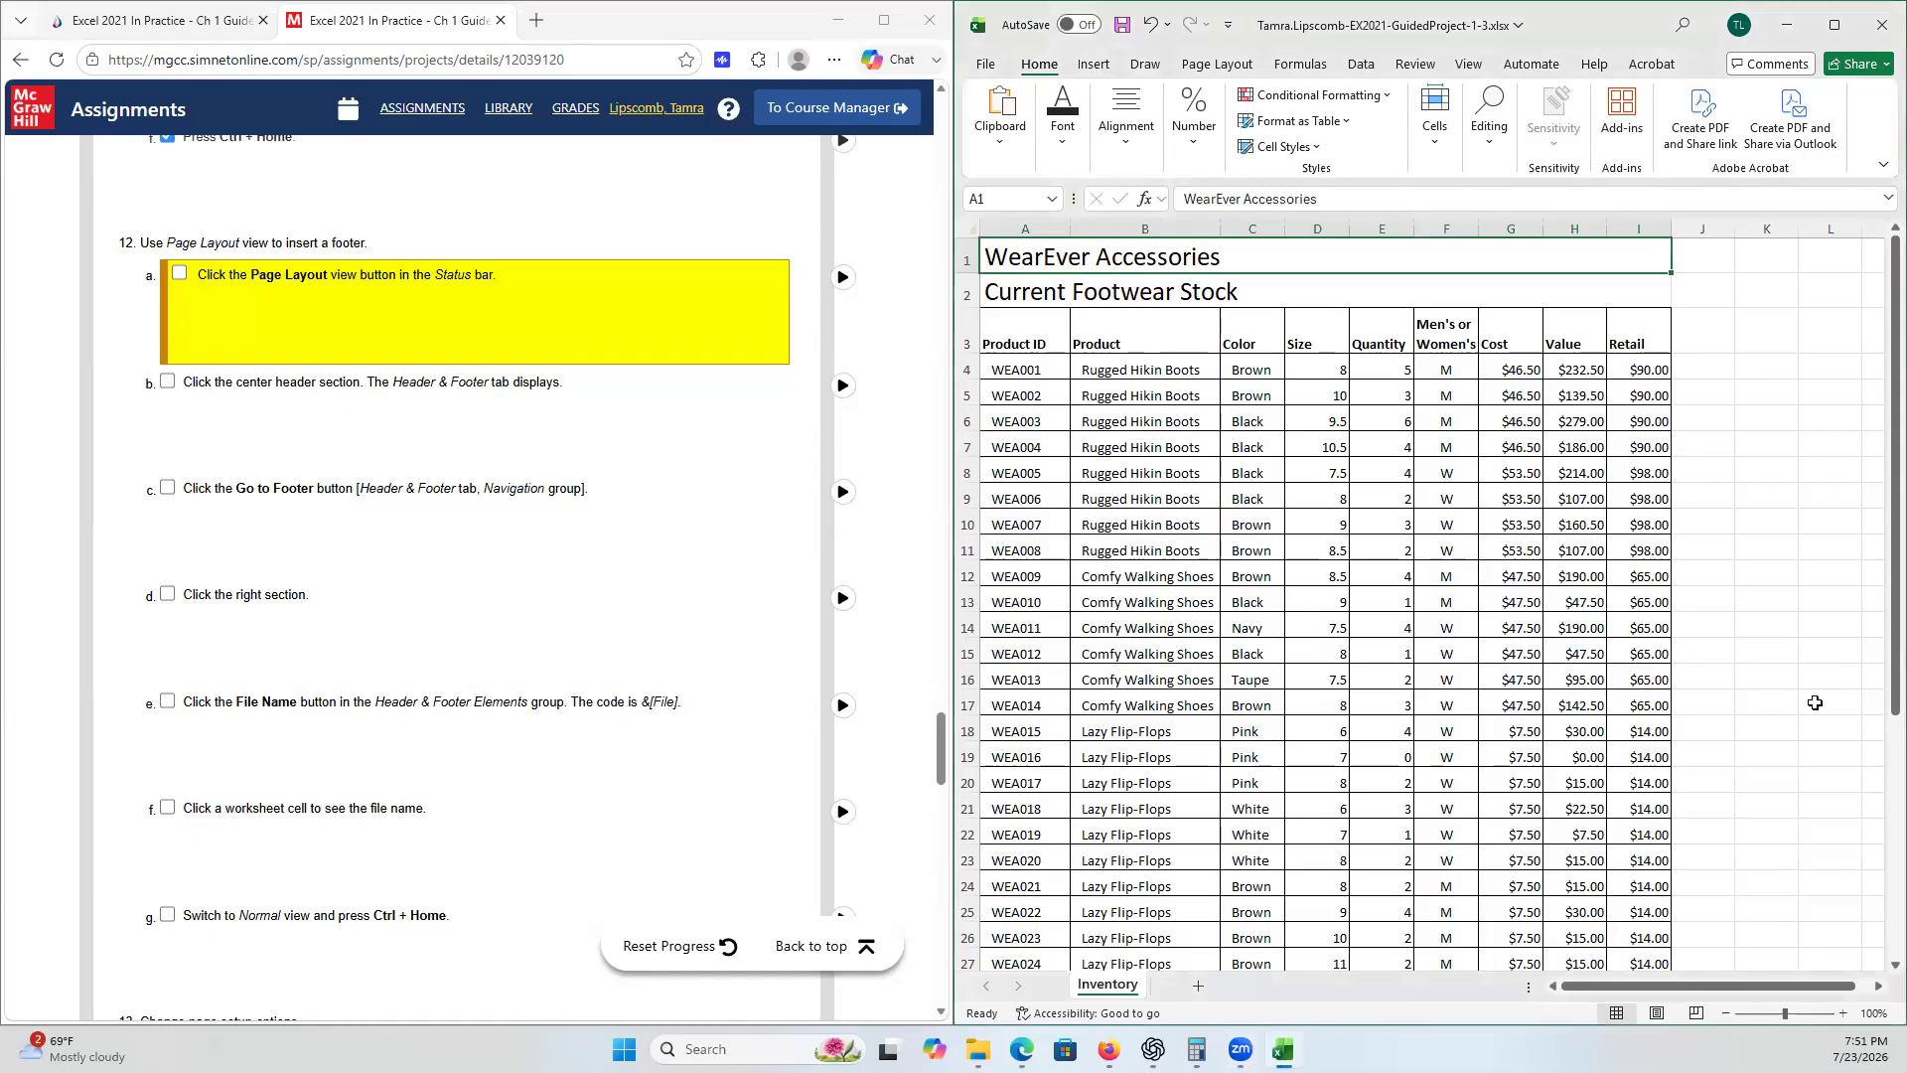
pyautogui.click(1656, 1013)
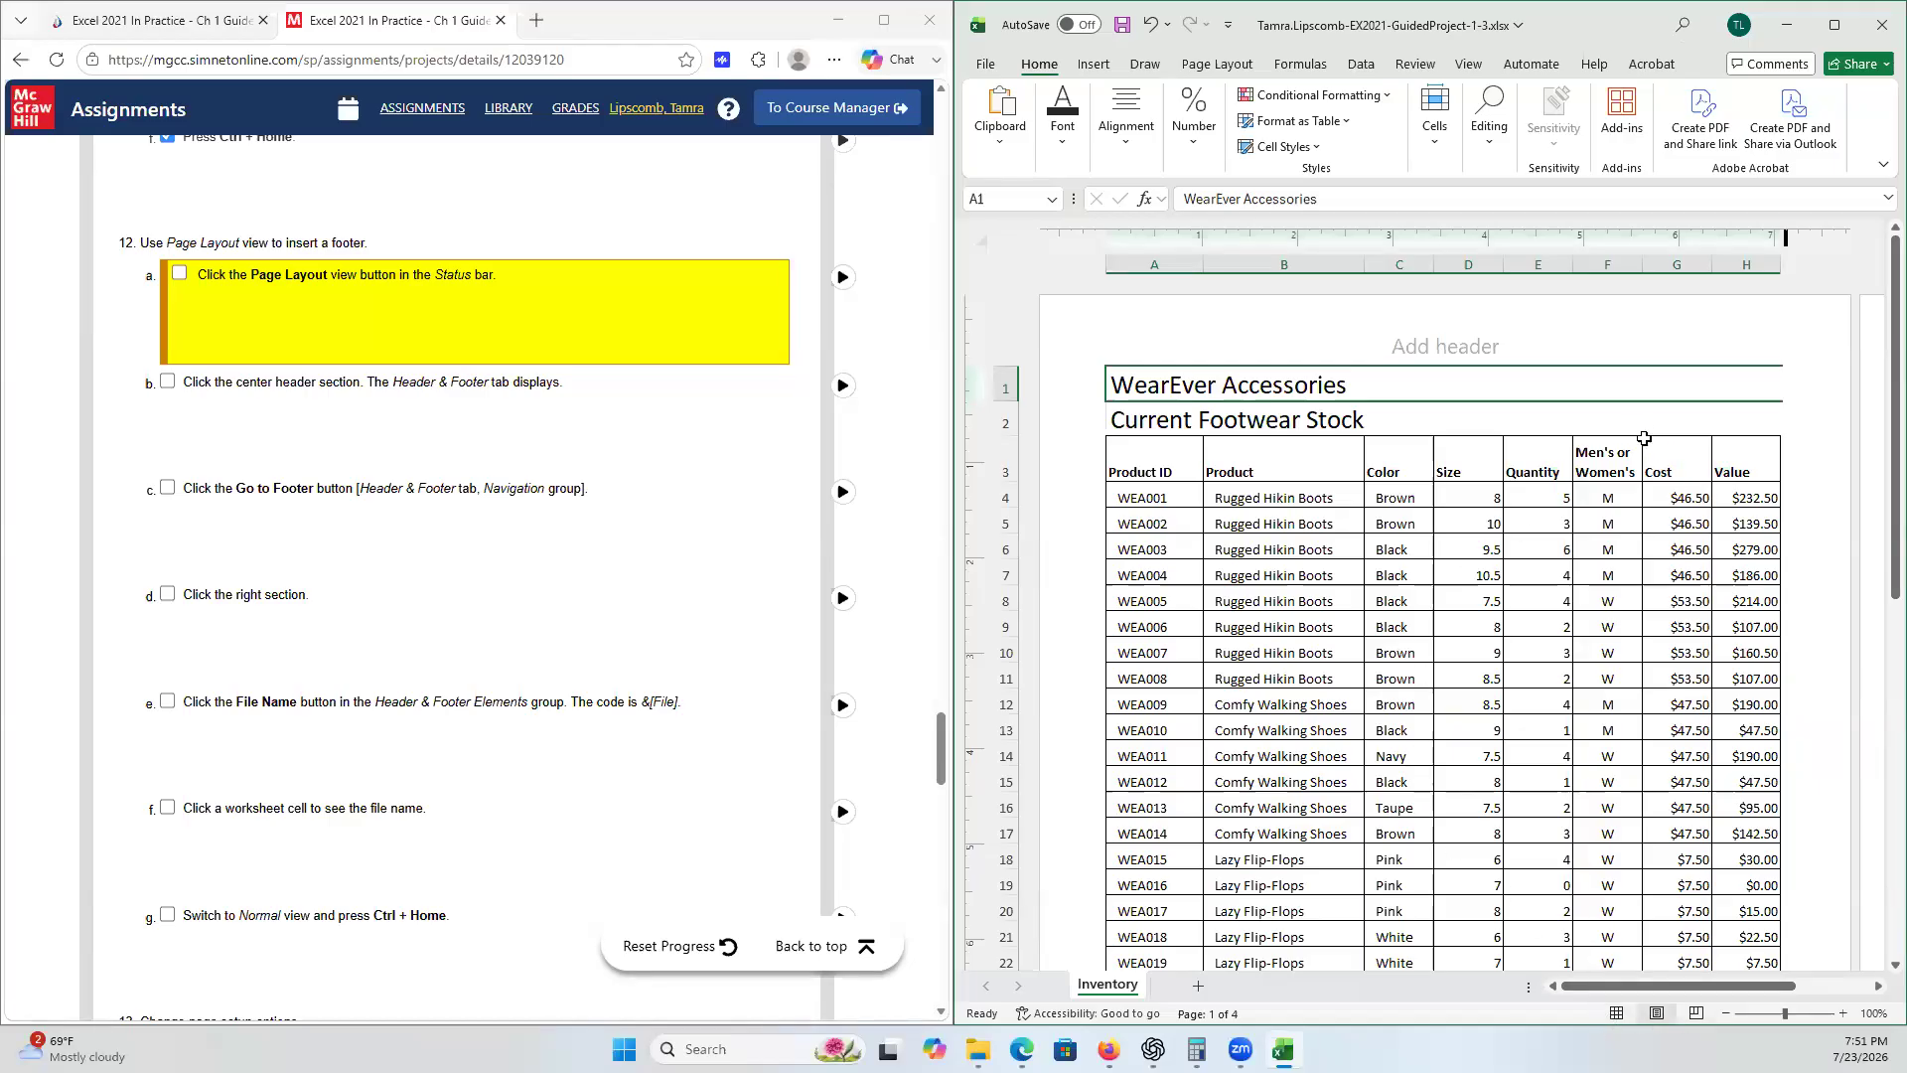
pyautogui.click(1463, 355)
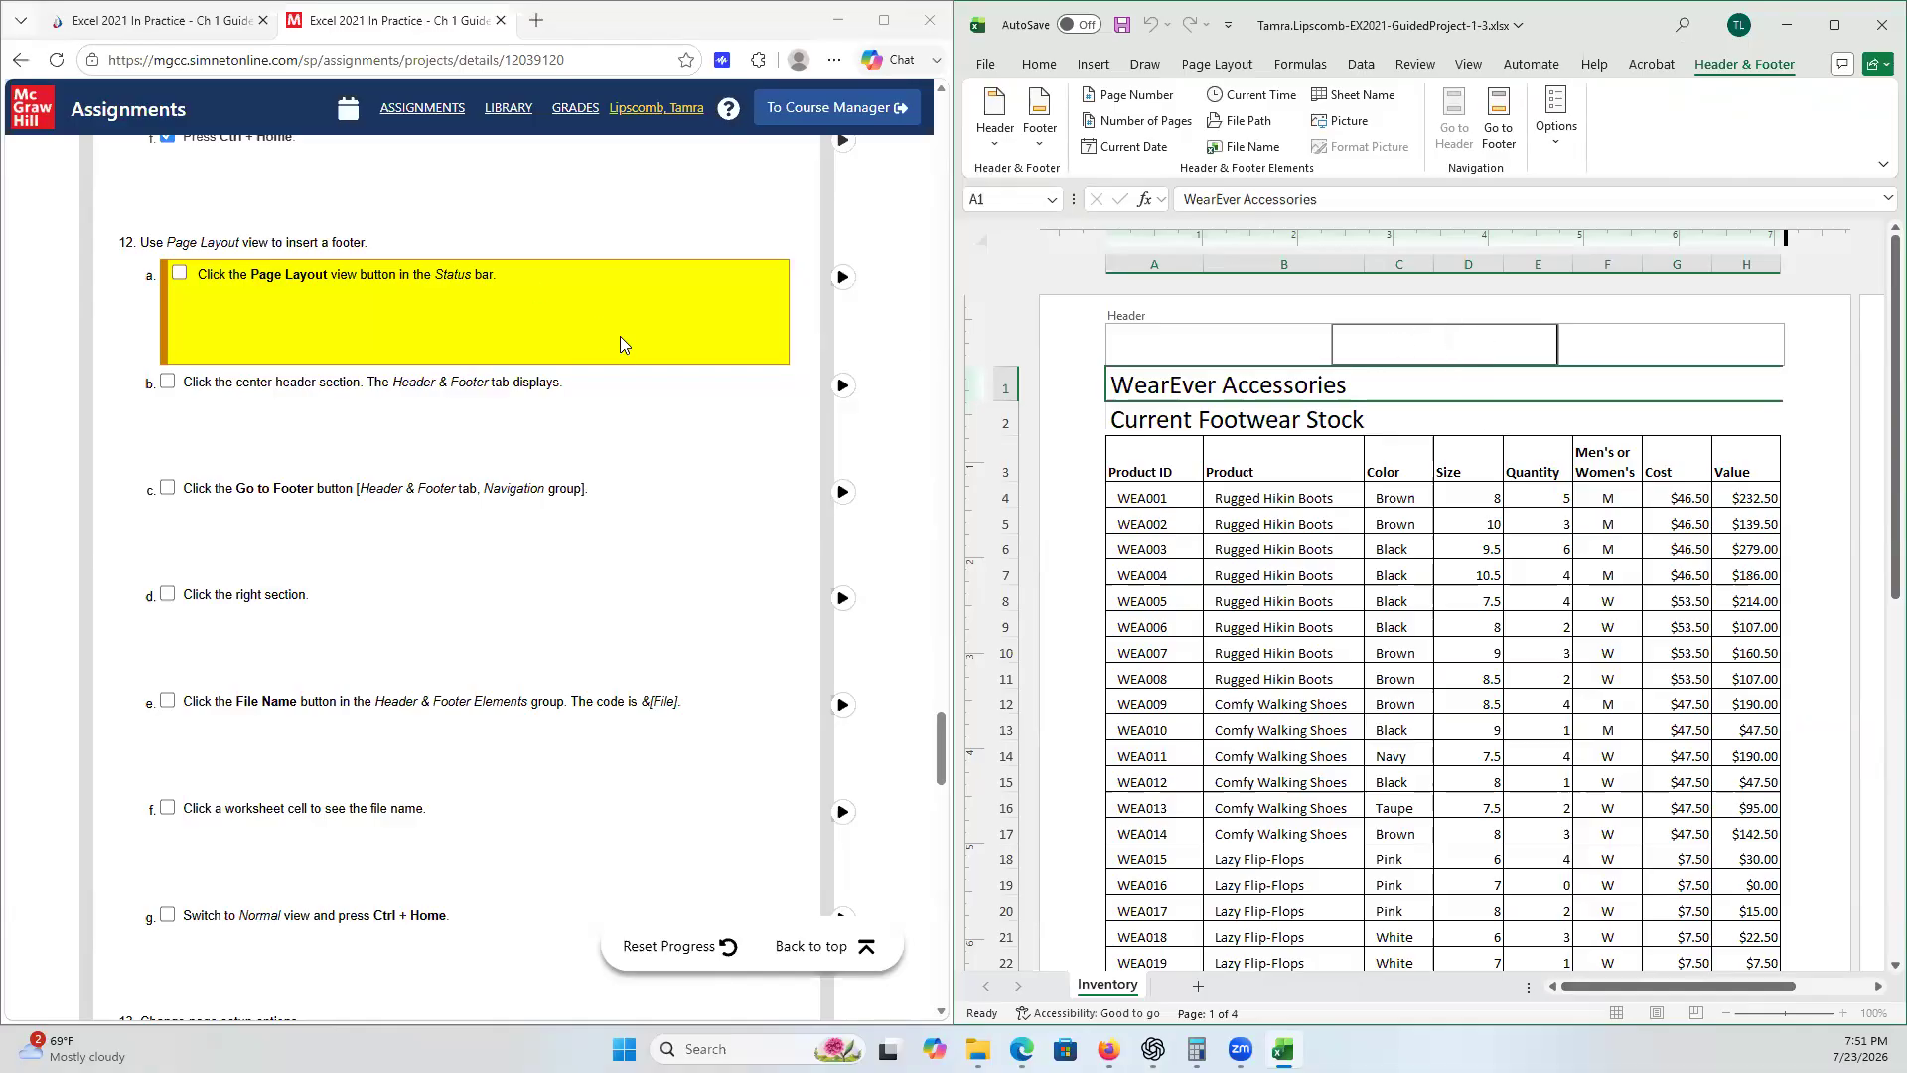
# - Tick checklist steps 12a and 12b in the SIMnet instructions
pyautogui.click(185, 272)
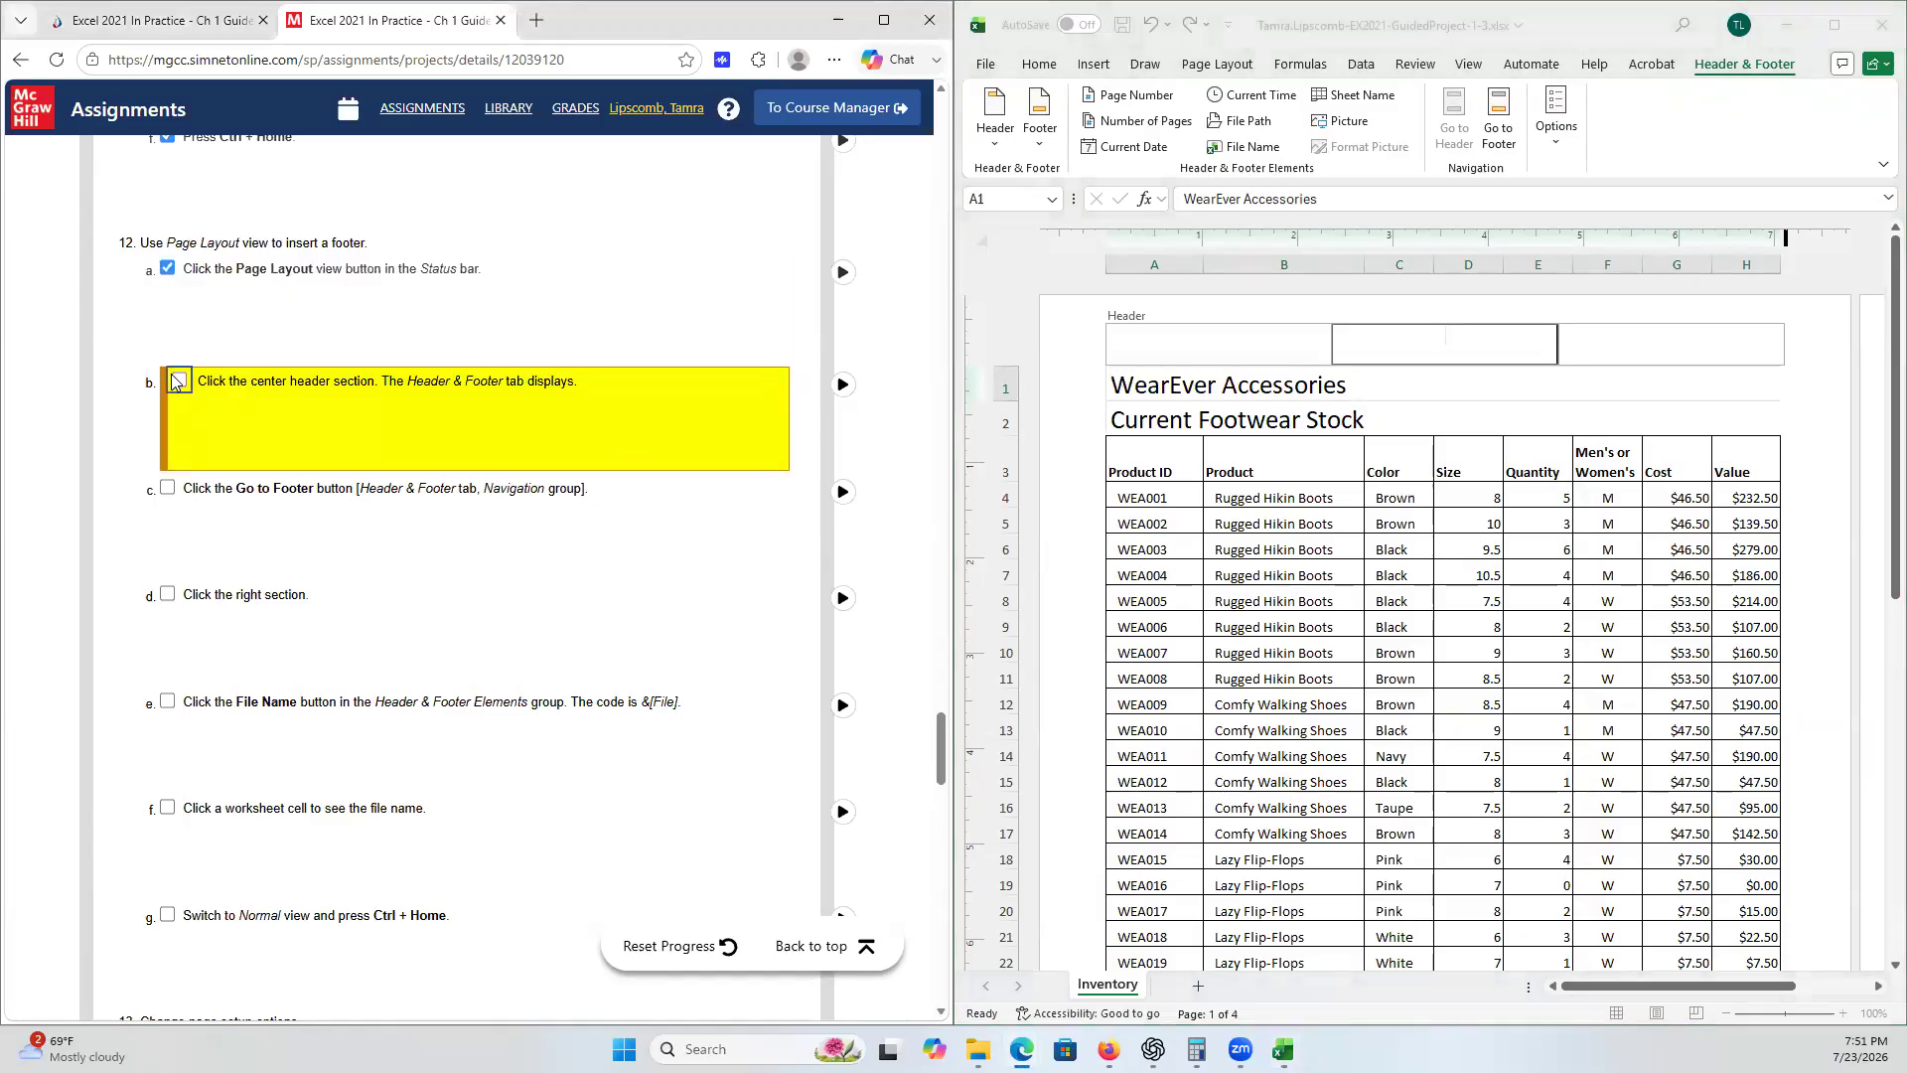
pyautogui.click(166, 376)
pyautogui.scroll(-2, 479, 465)
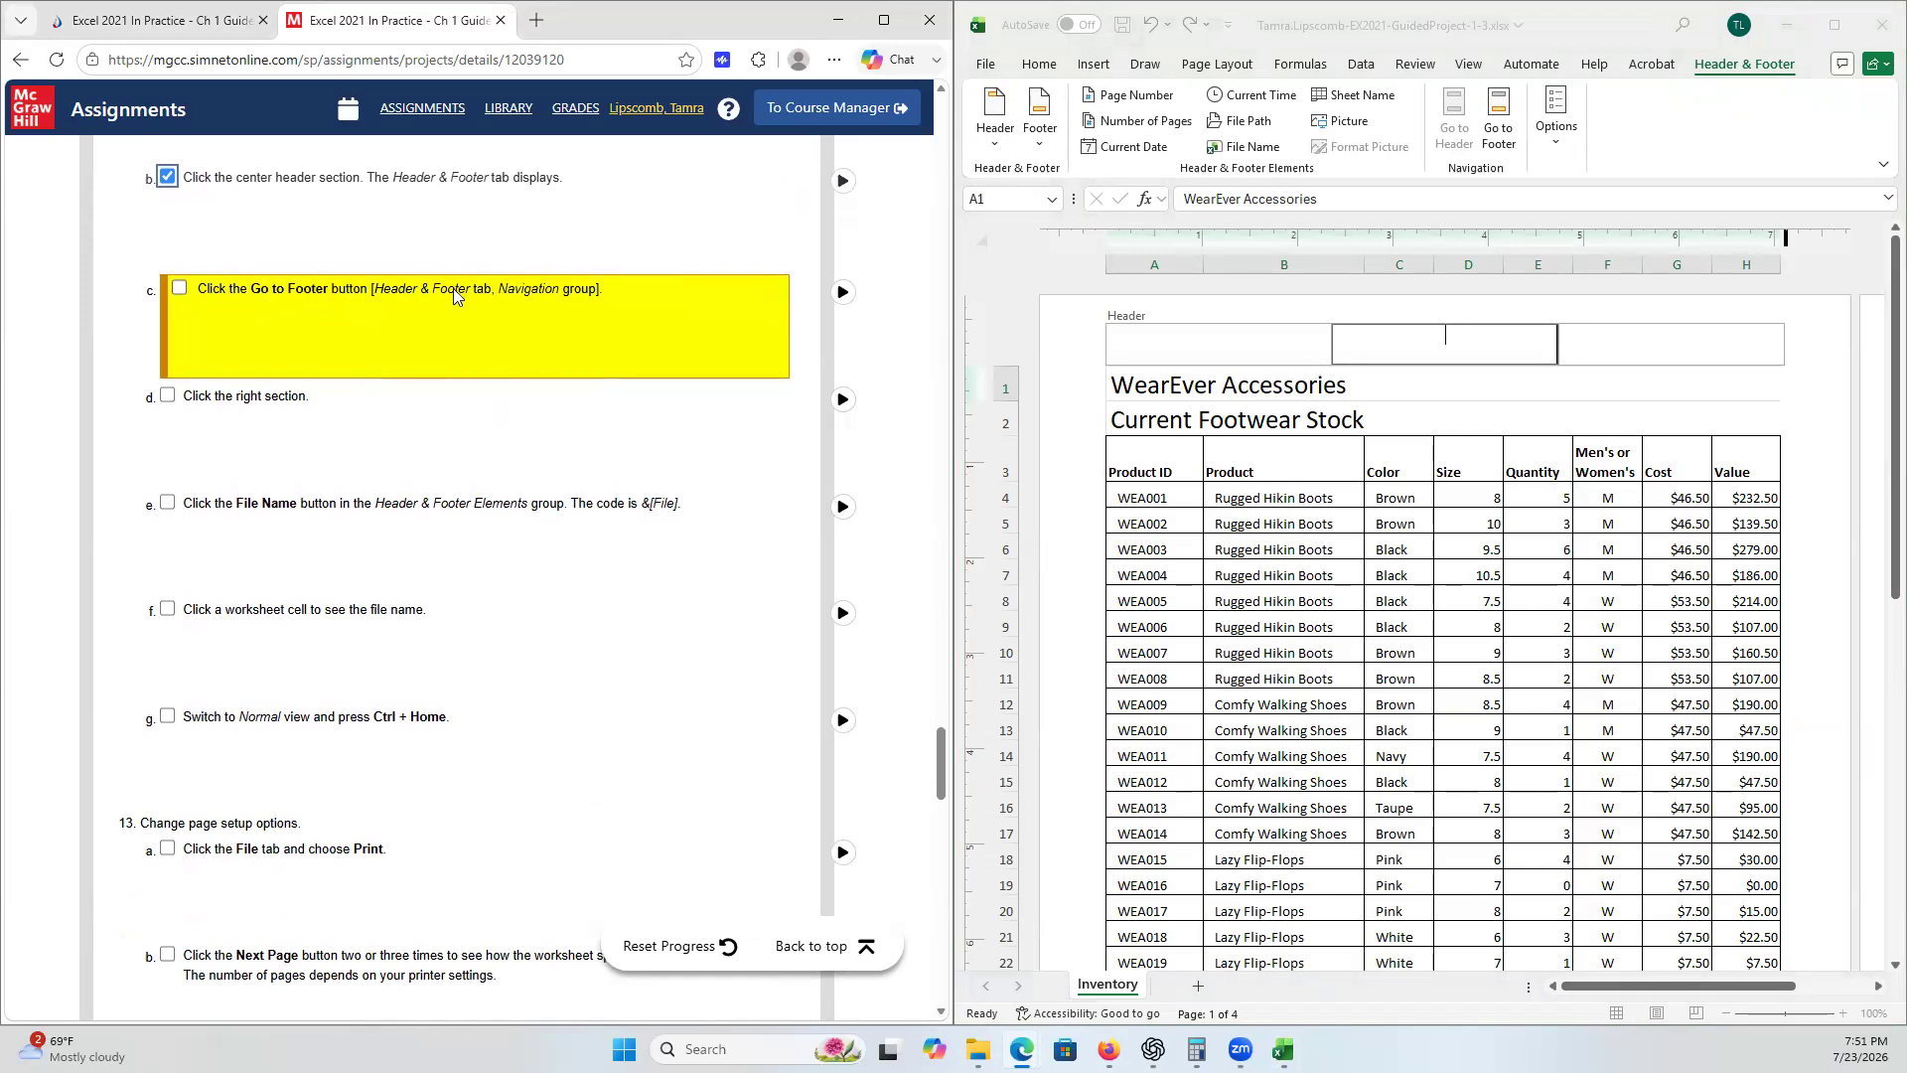
# - Go to the footer and insert the File Name code into the right footer section
pyautogui.click(1411, 340)
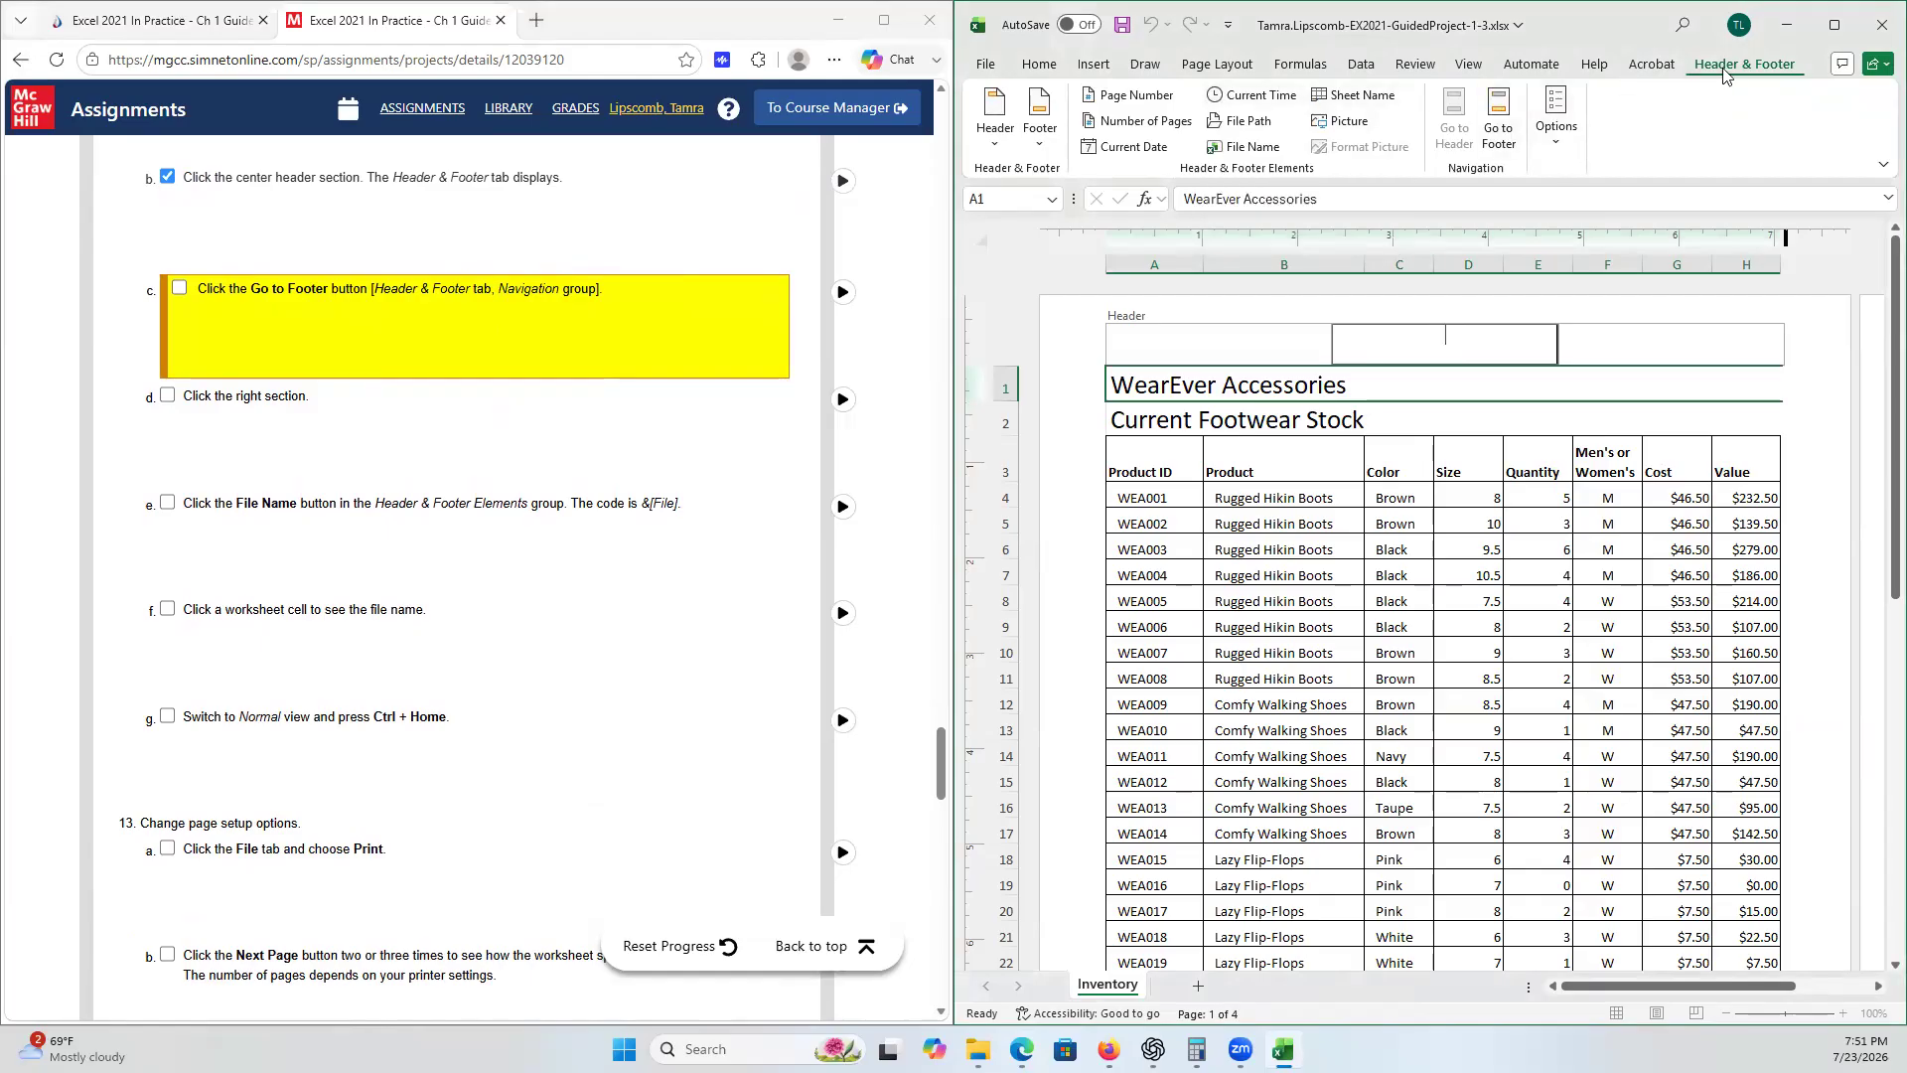
pyautogui.click(1517, 149)
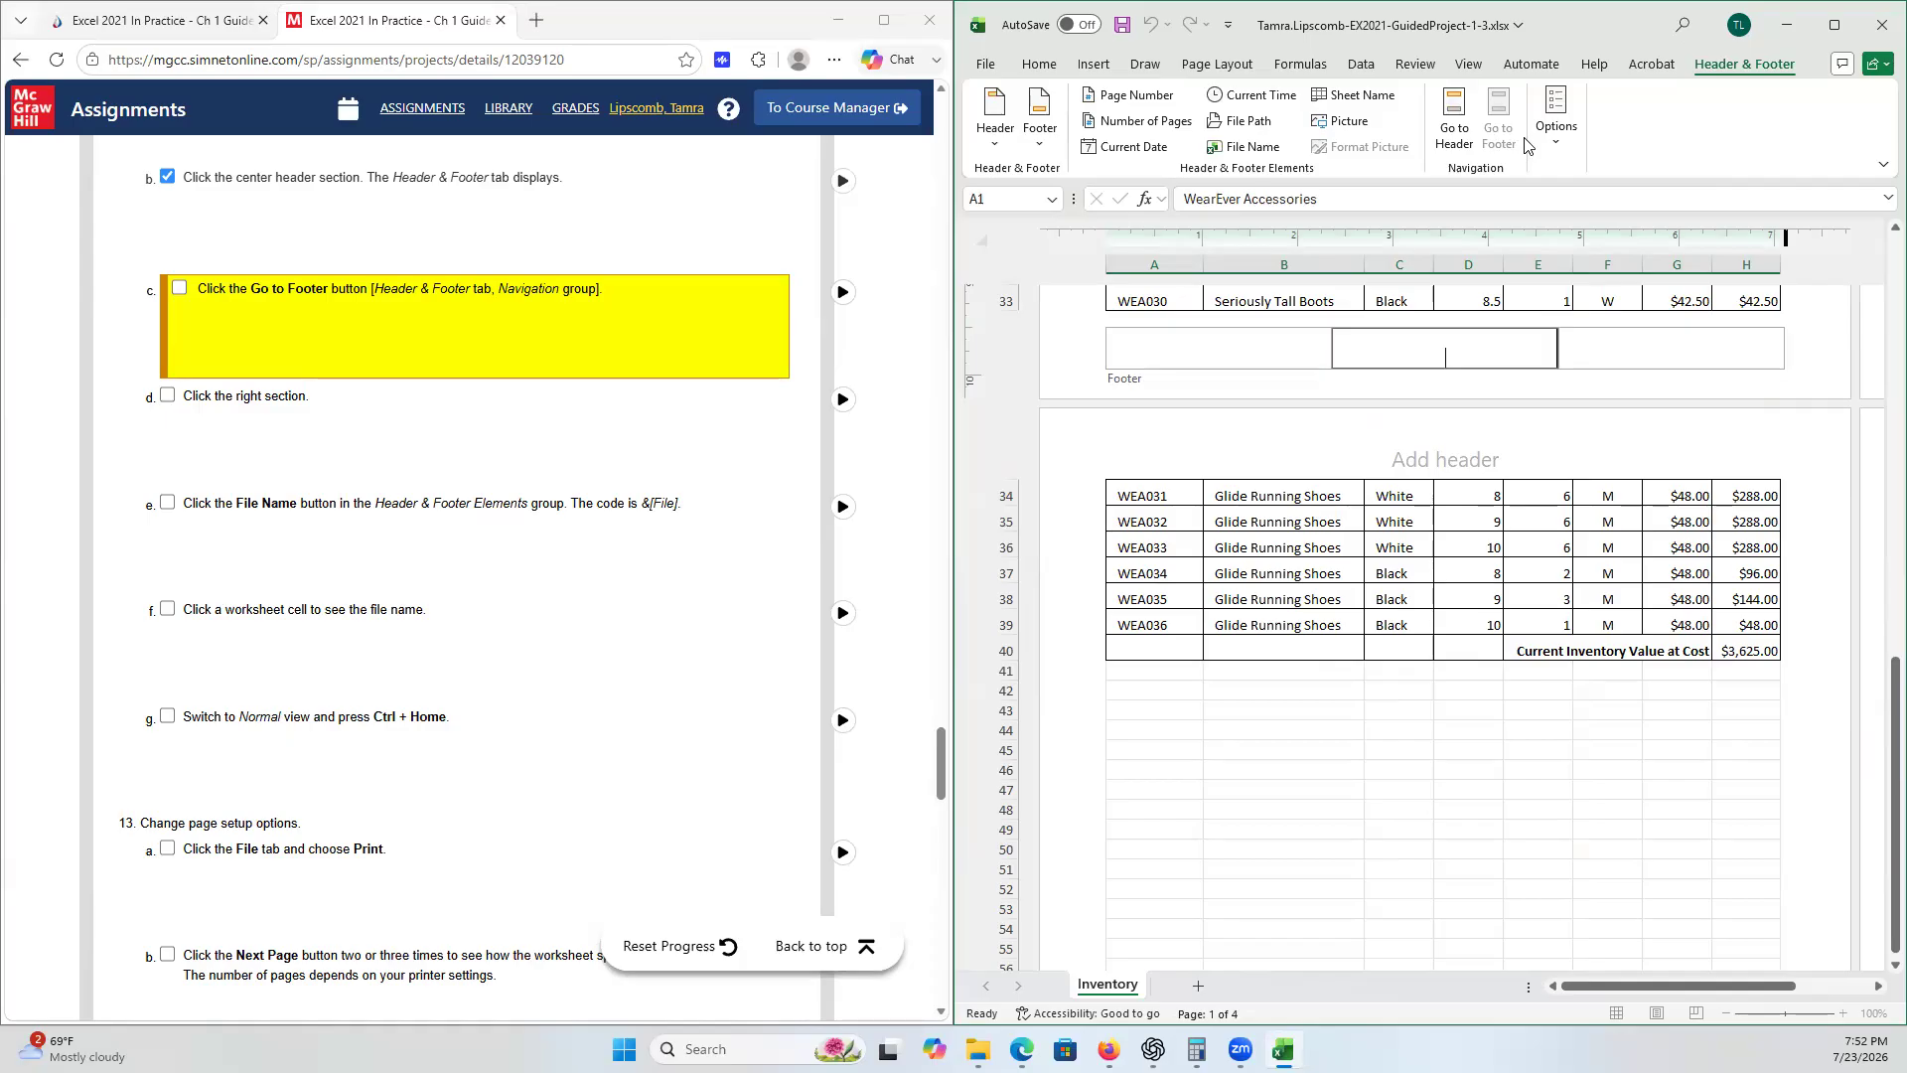
pyautogui.click(1703, 355)
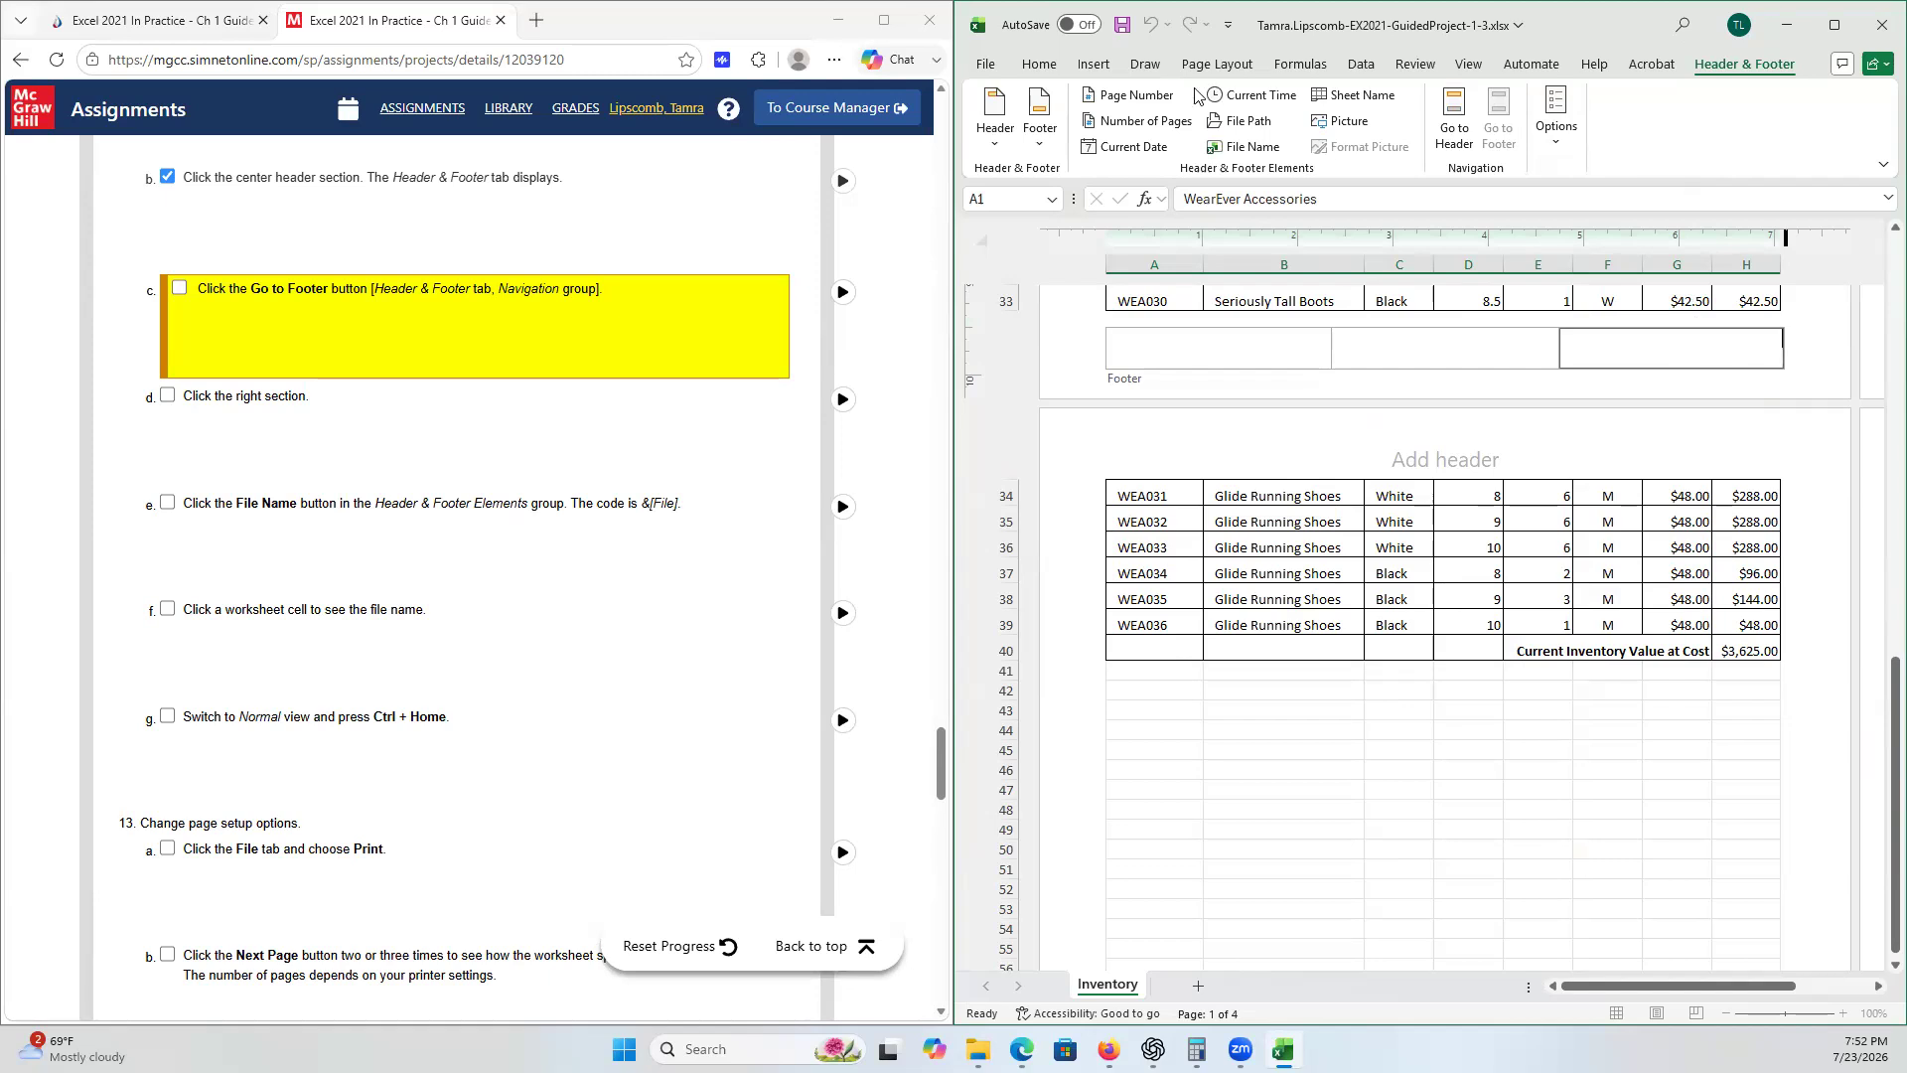
pyautogui.click(1244, 149)
# - Tick checklist steps 12c, 12d, 12e and 12f
pyautogui.click(180, 288)
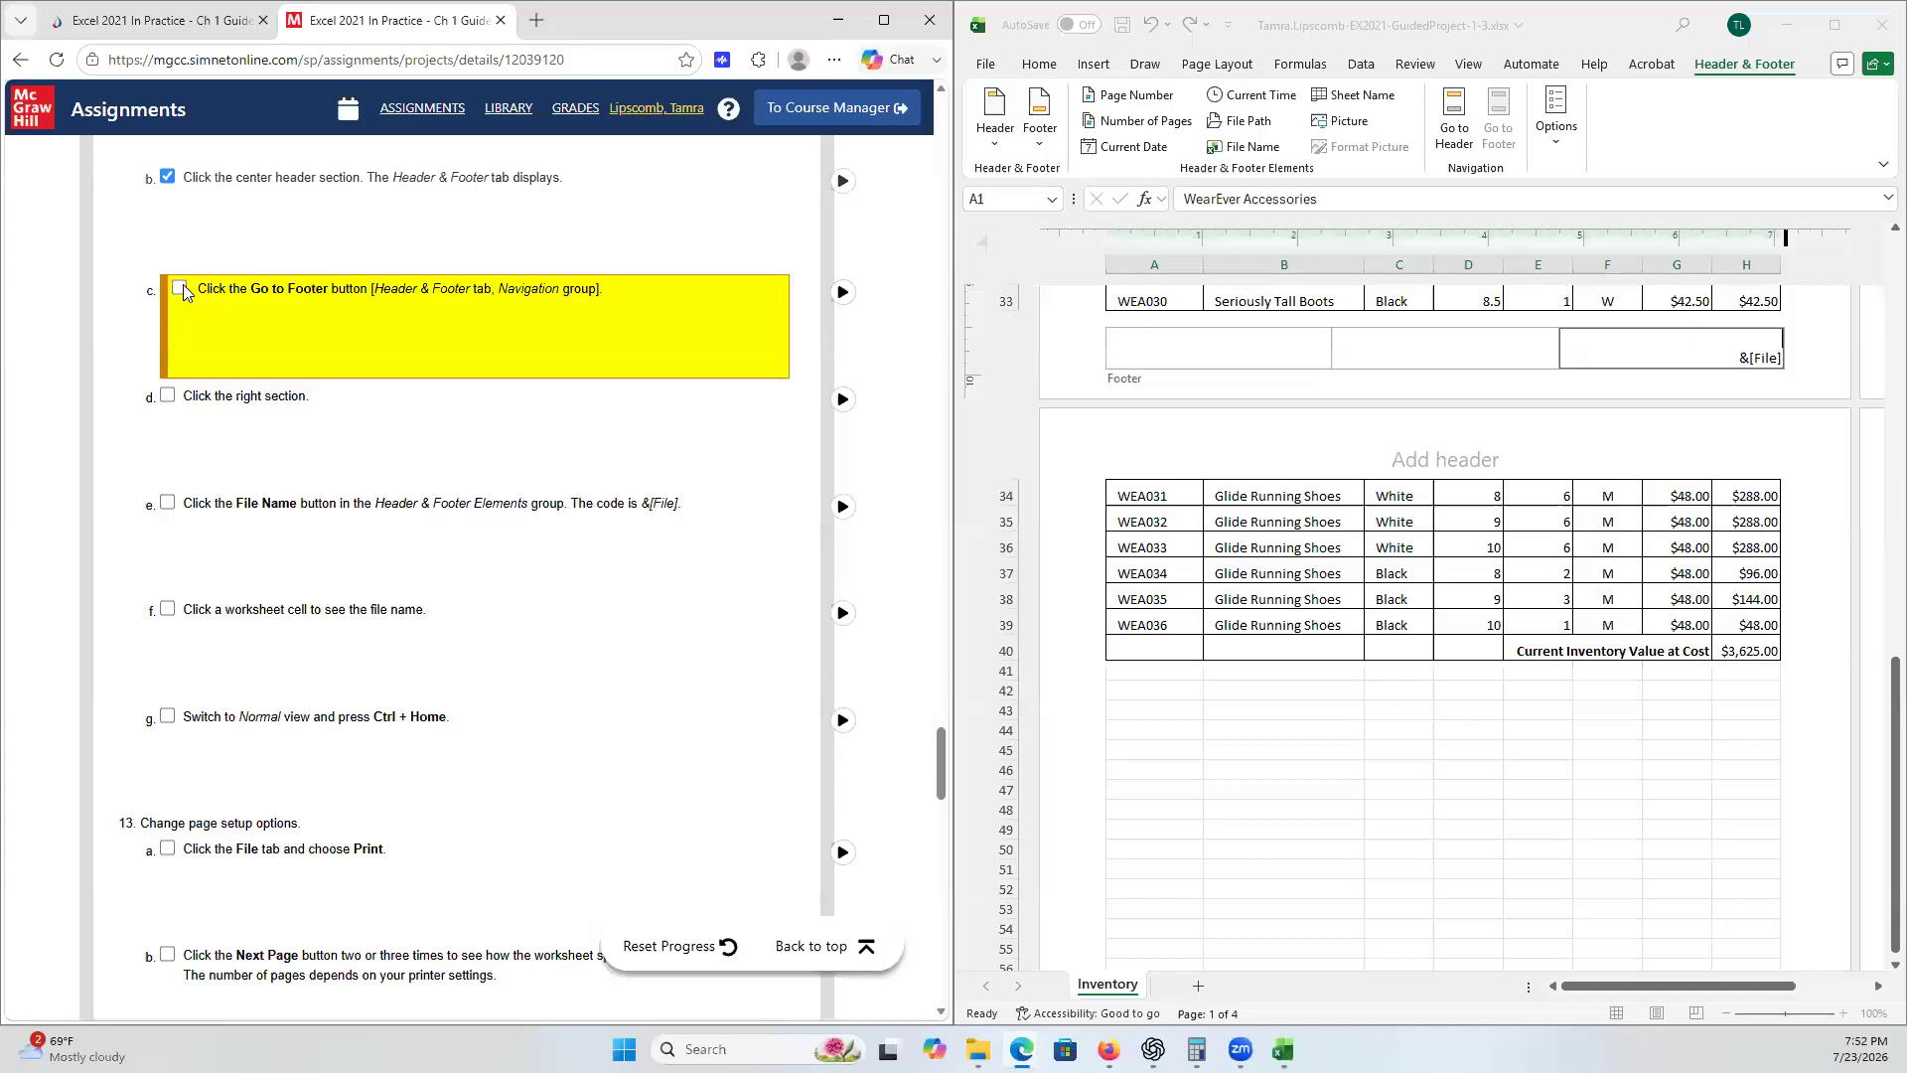
pyautogui.click(181, 395)
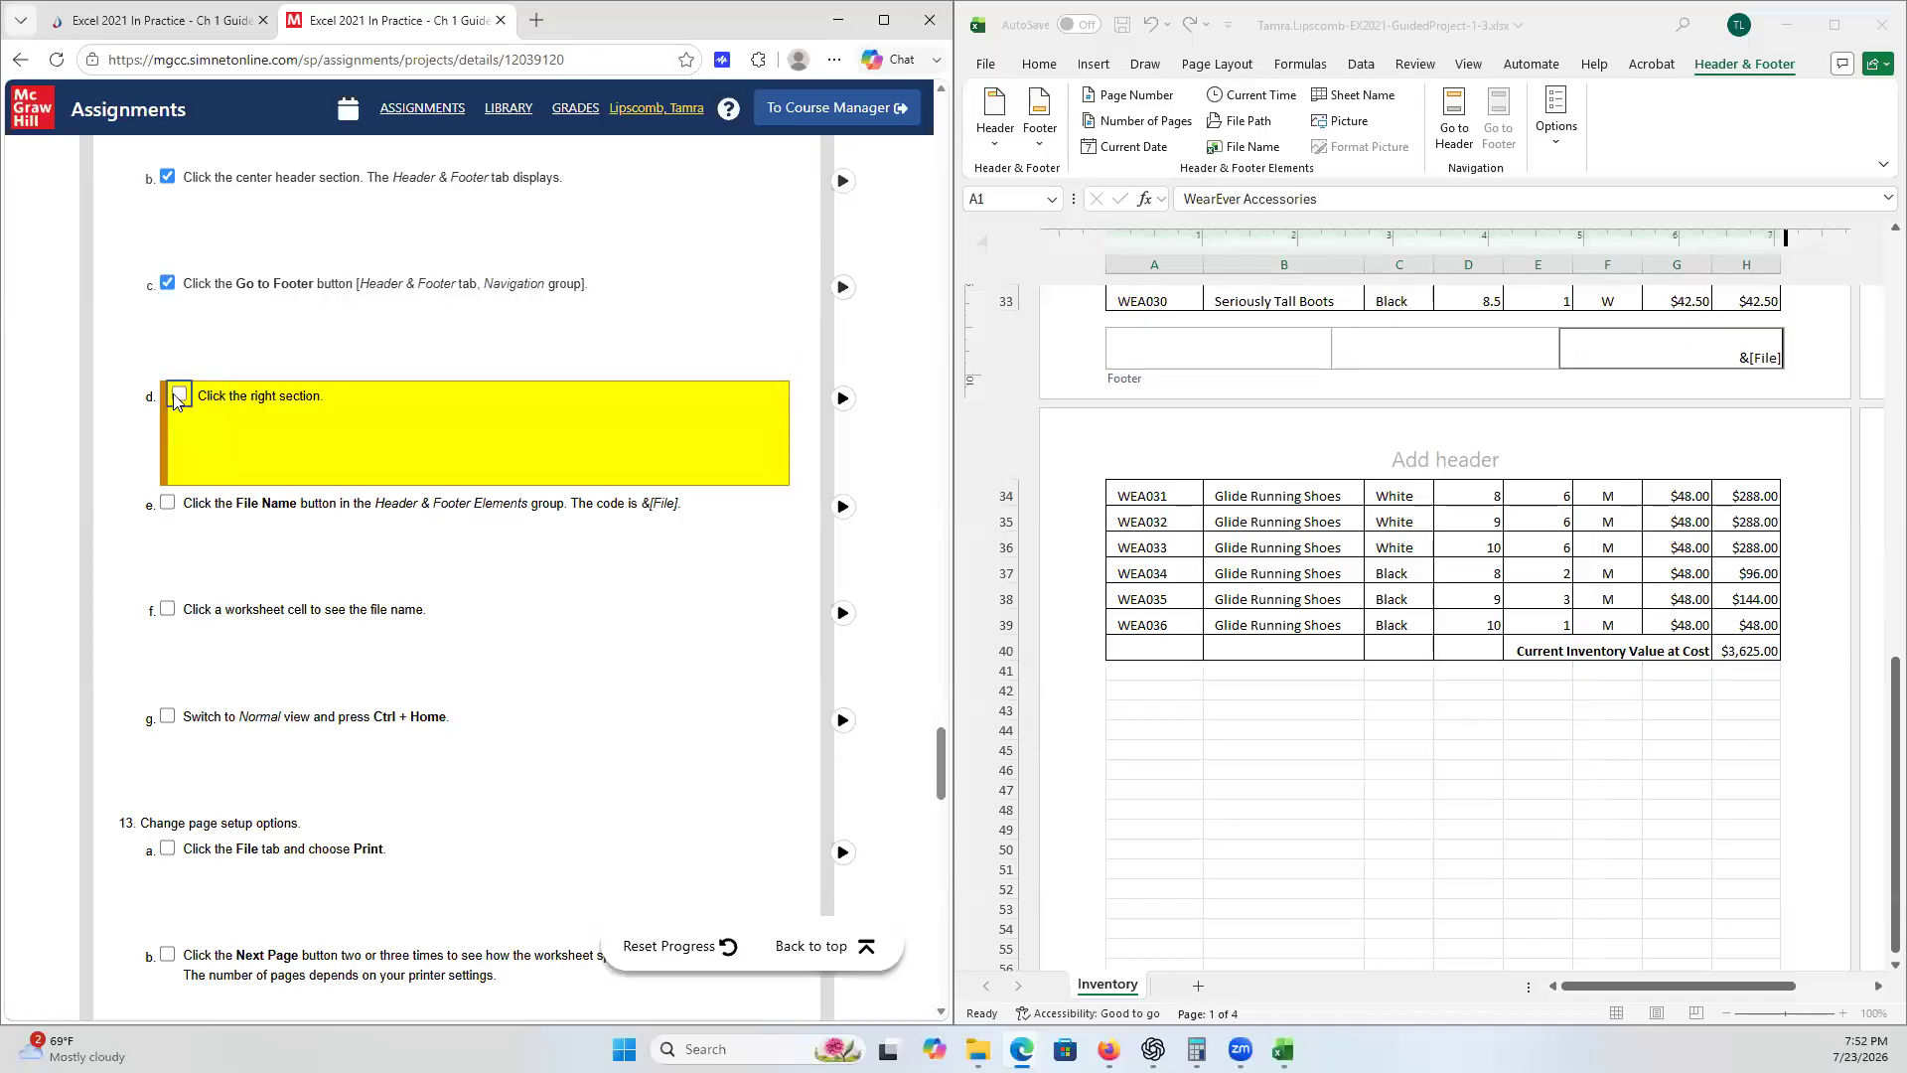
pyautogui.click(180, 503)
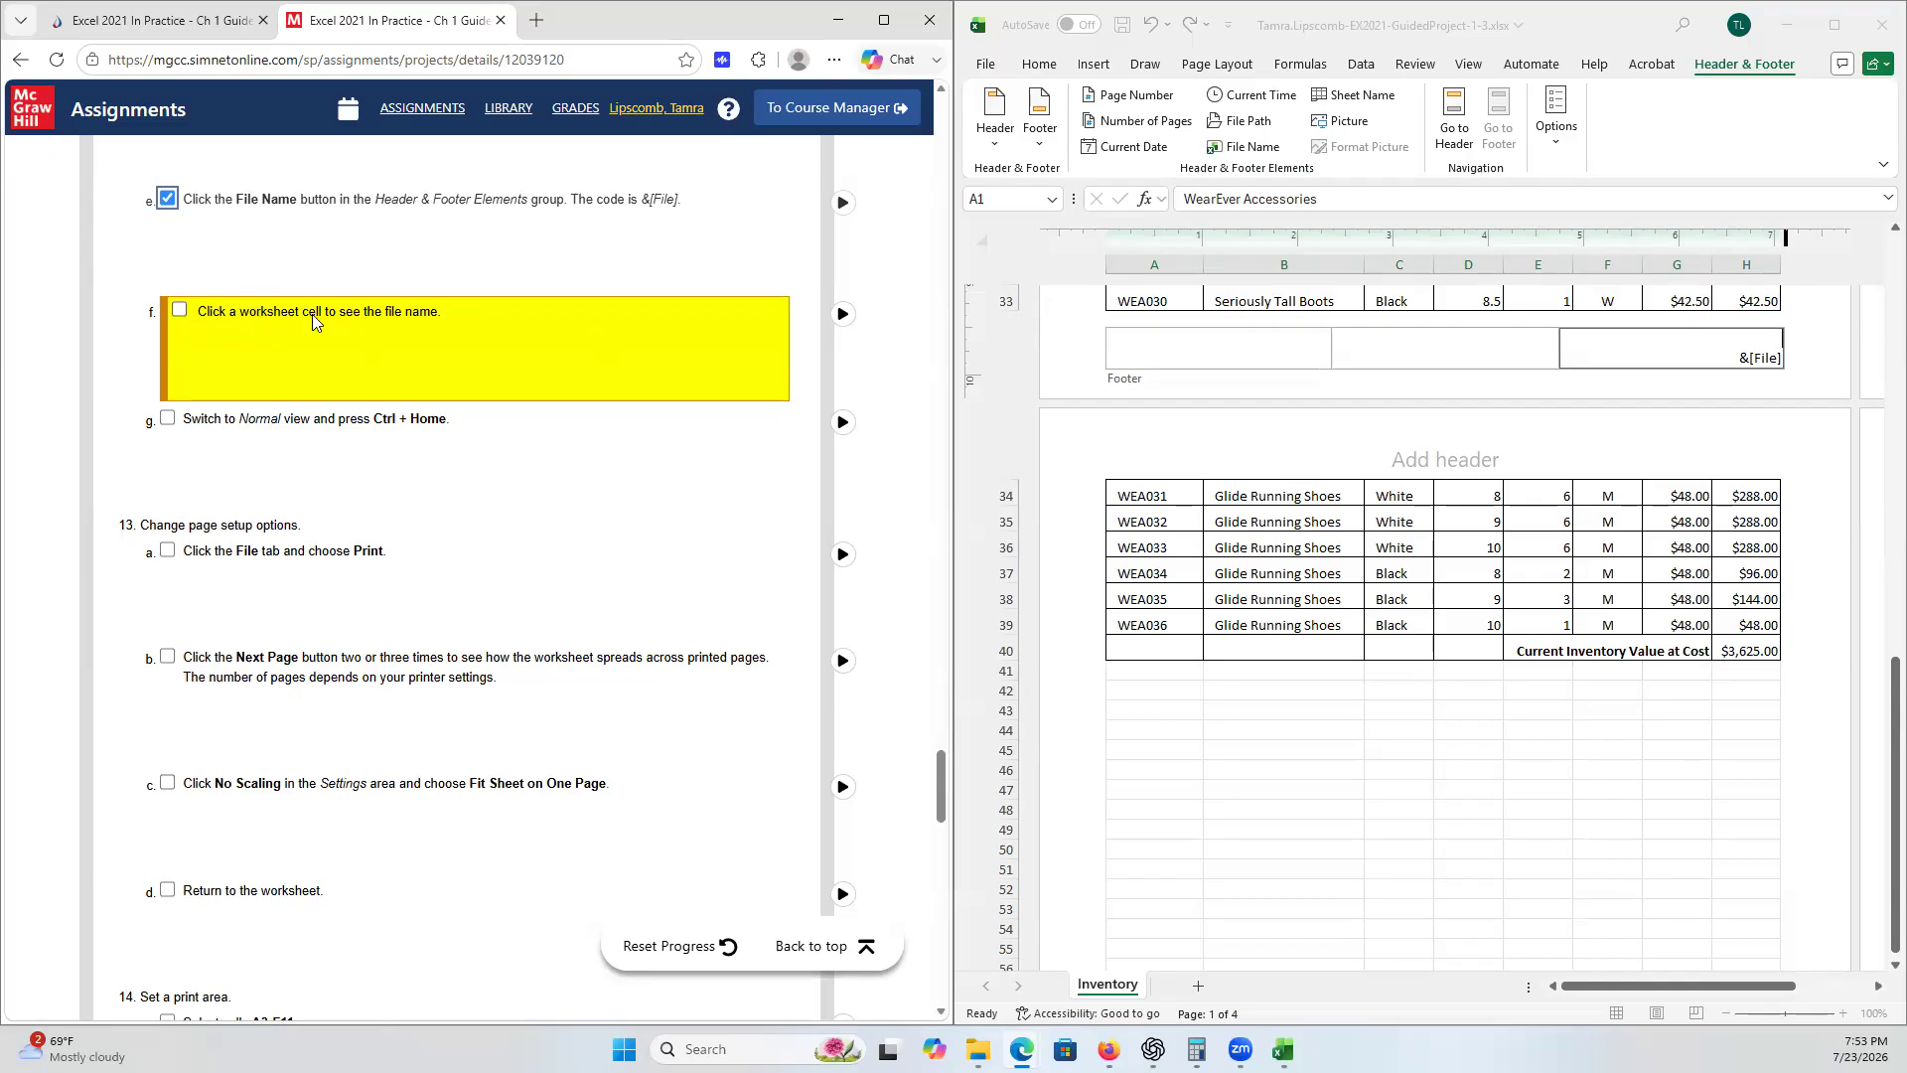
pyautogui.click(182, 312)
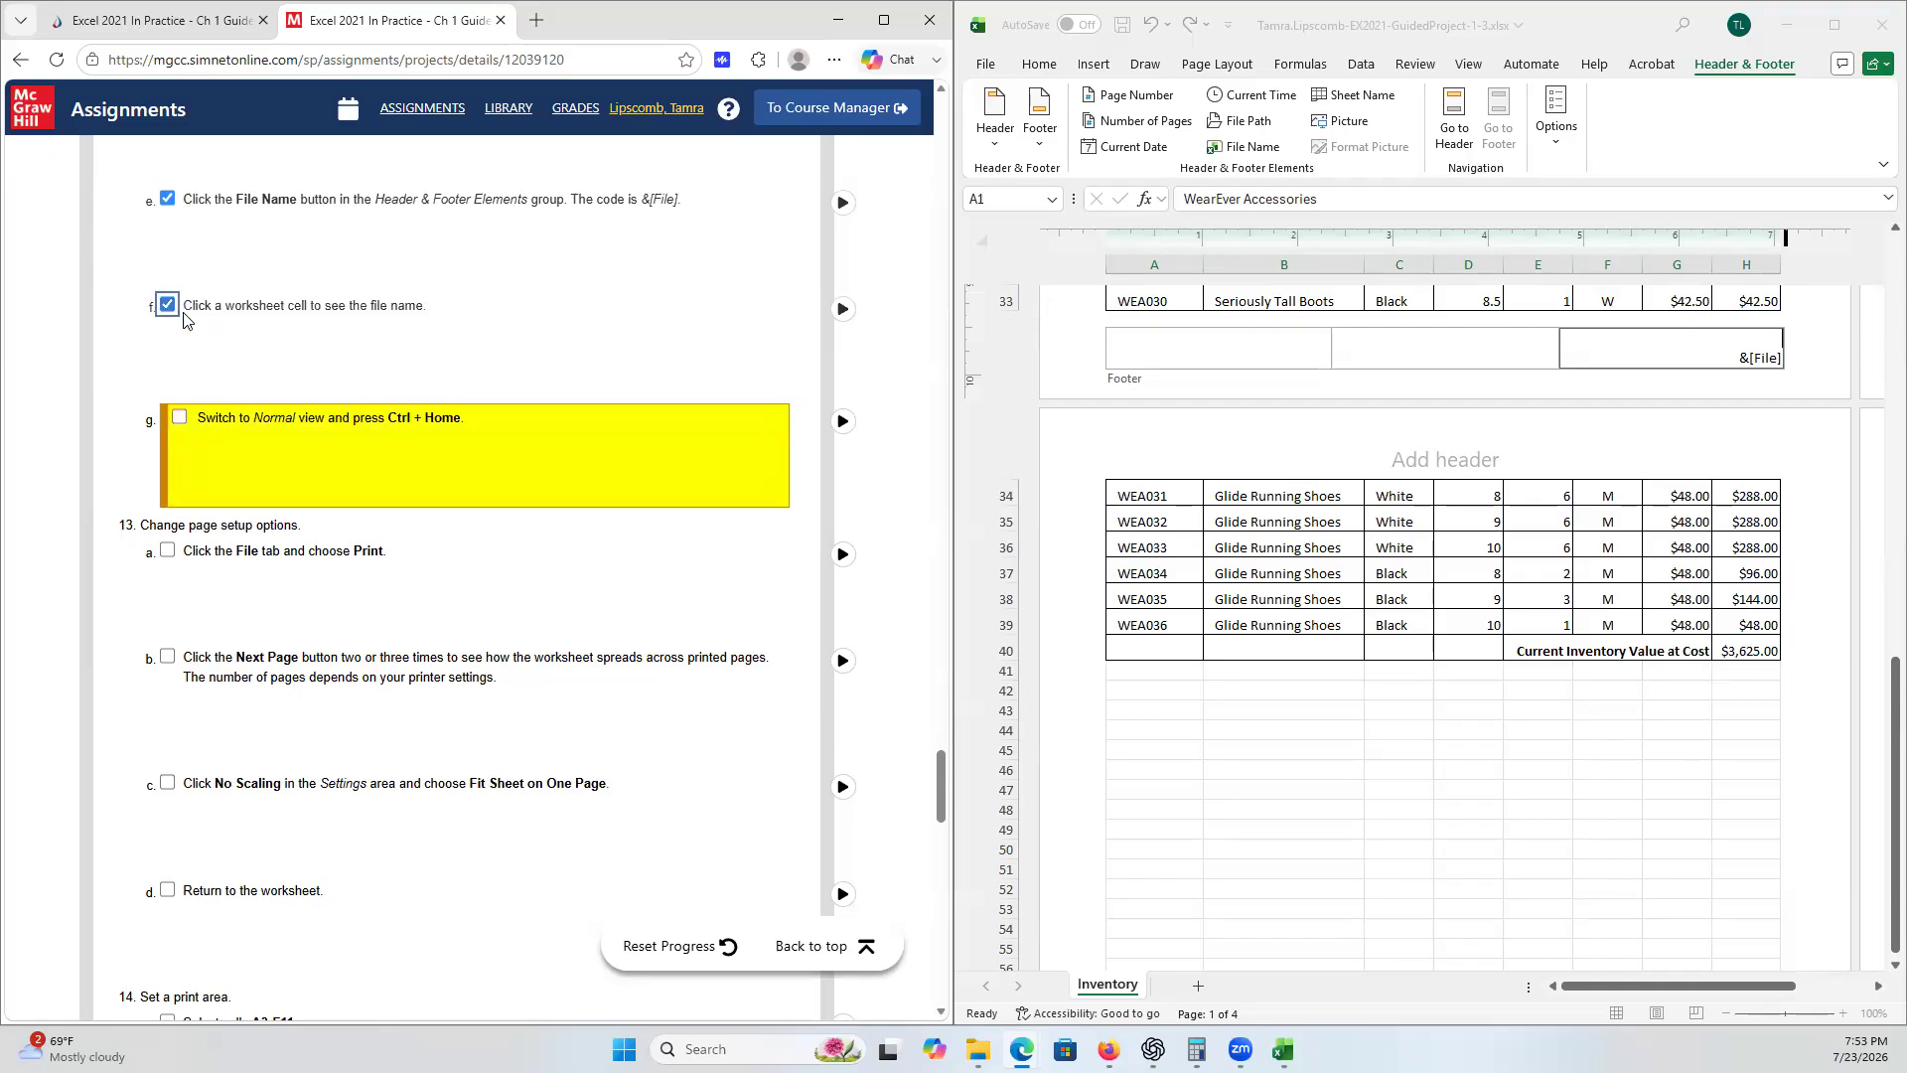
# - Select a worksheet cell to leave the footer and display the file name
pyautogui.click(1253, 295)
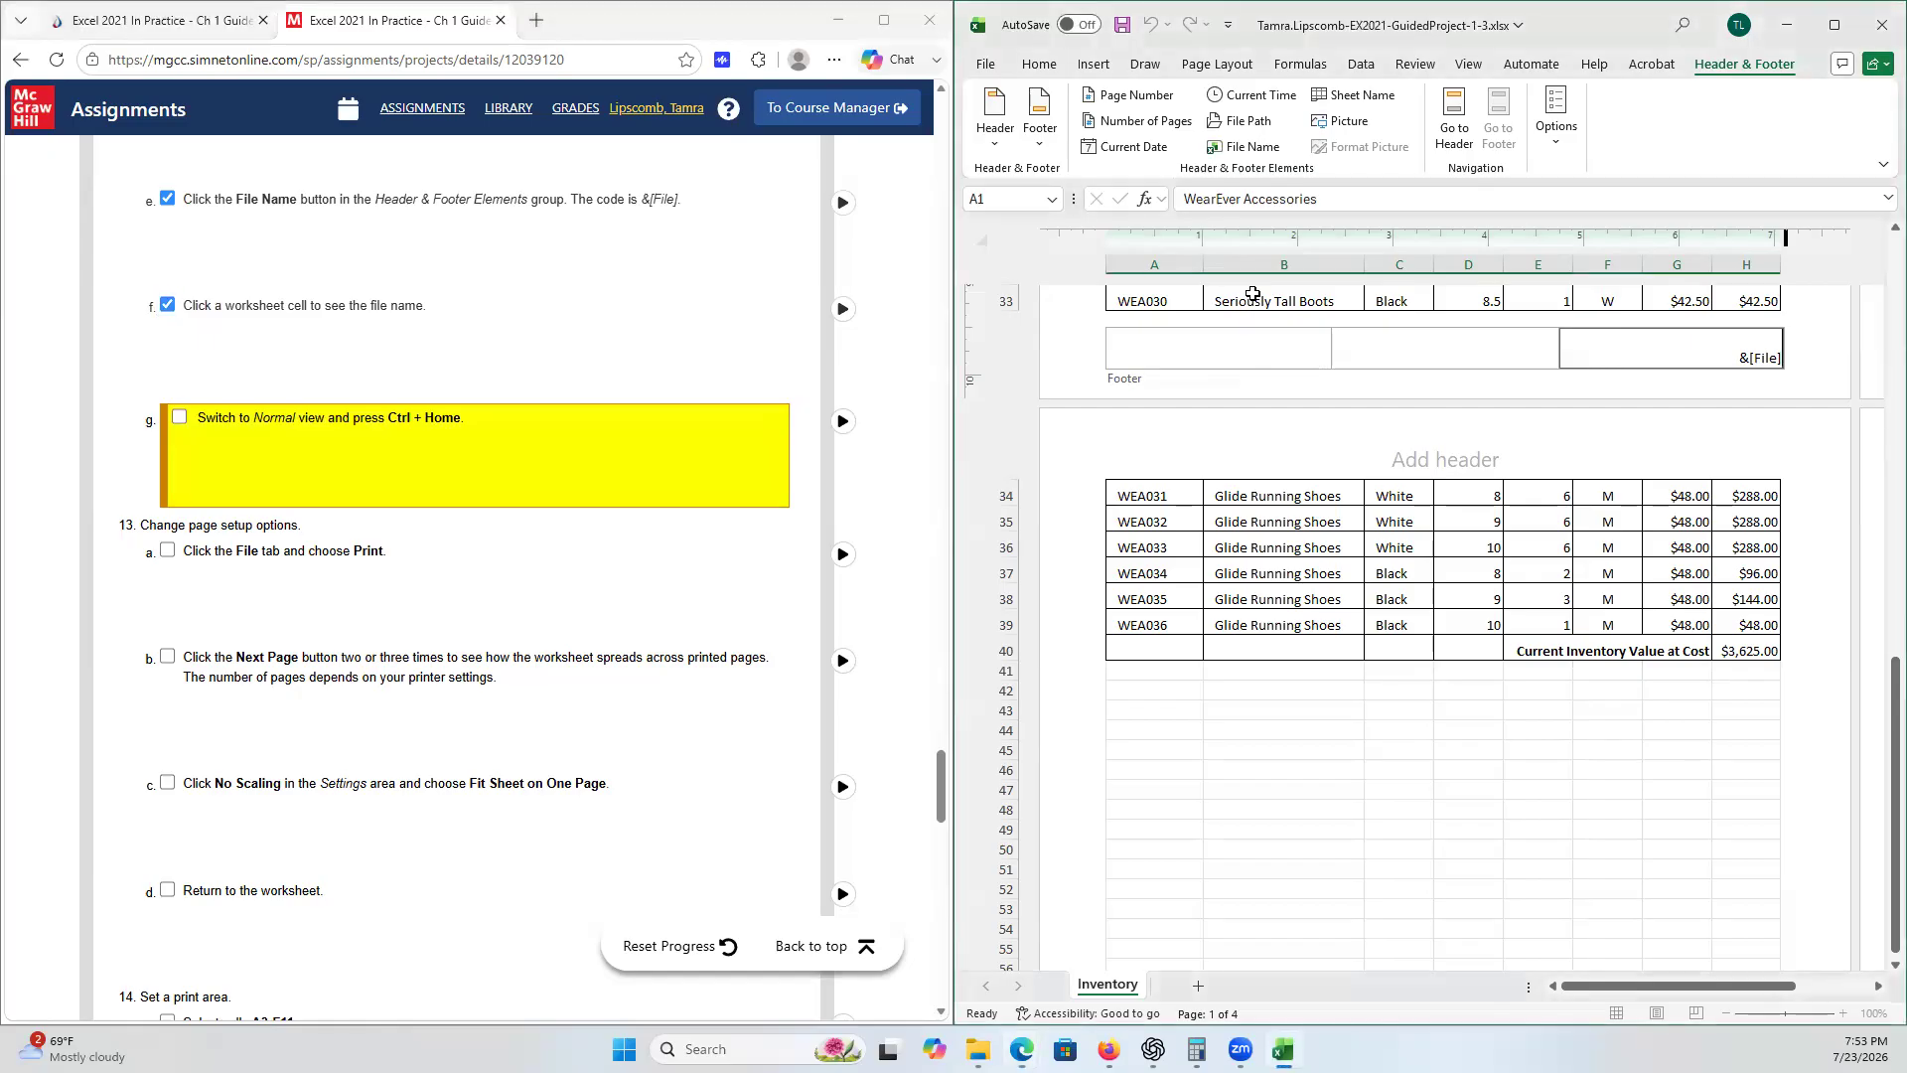
pyautogui.click(1251, 297)
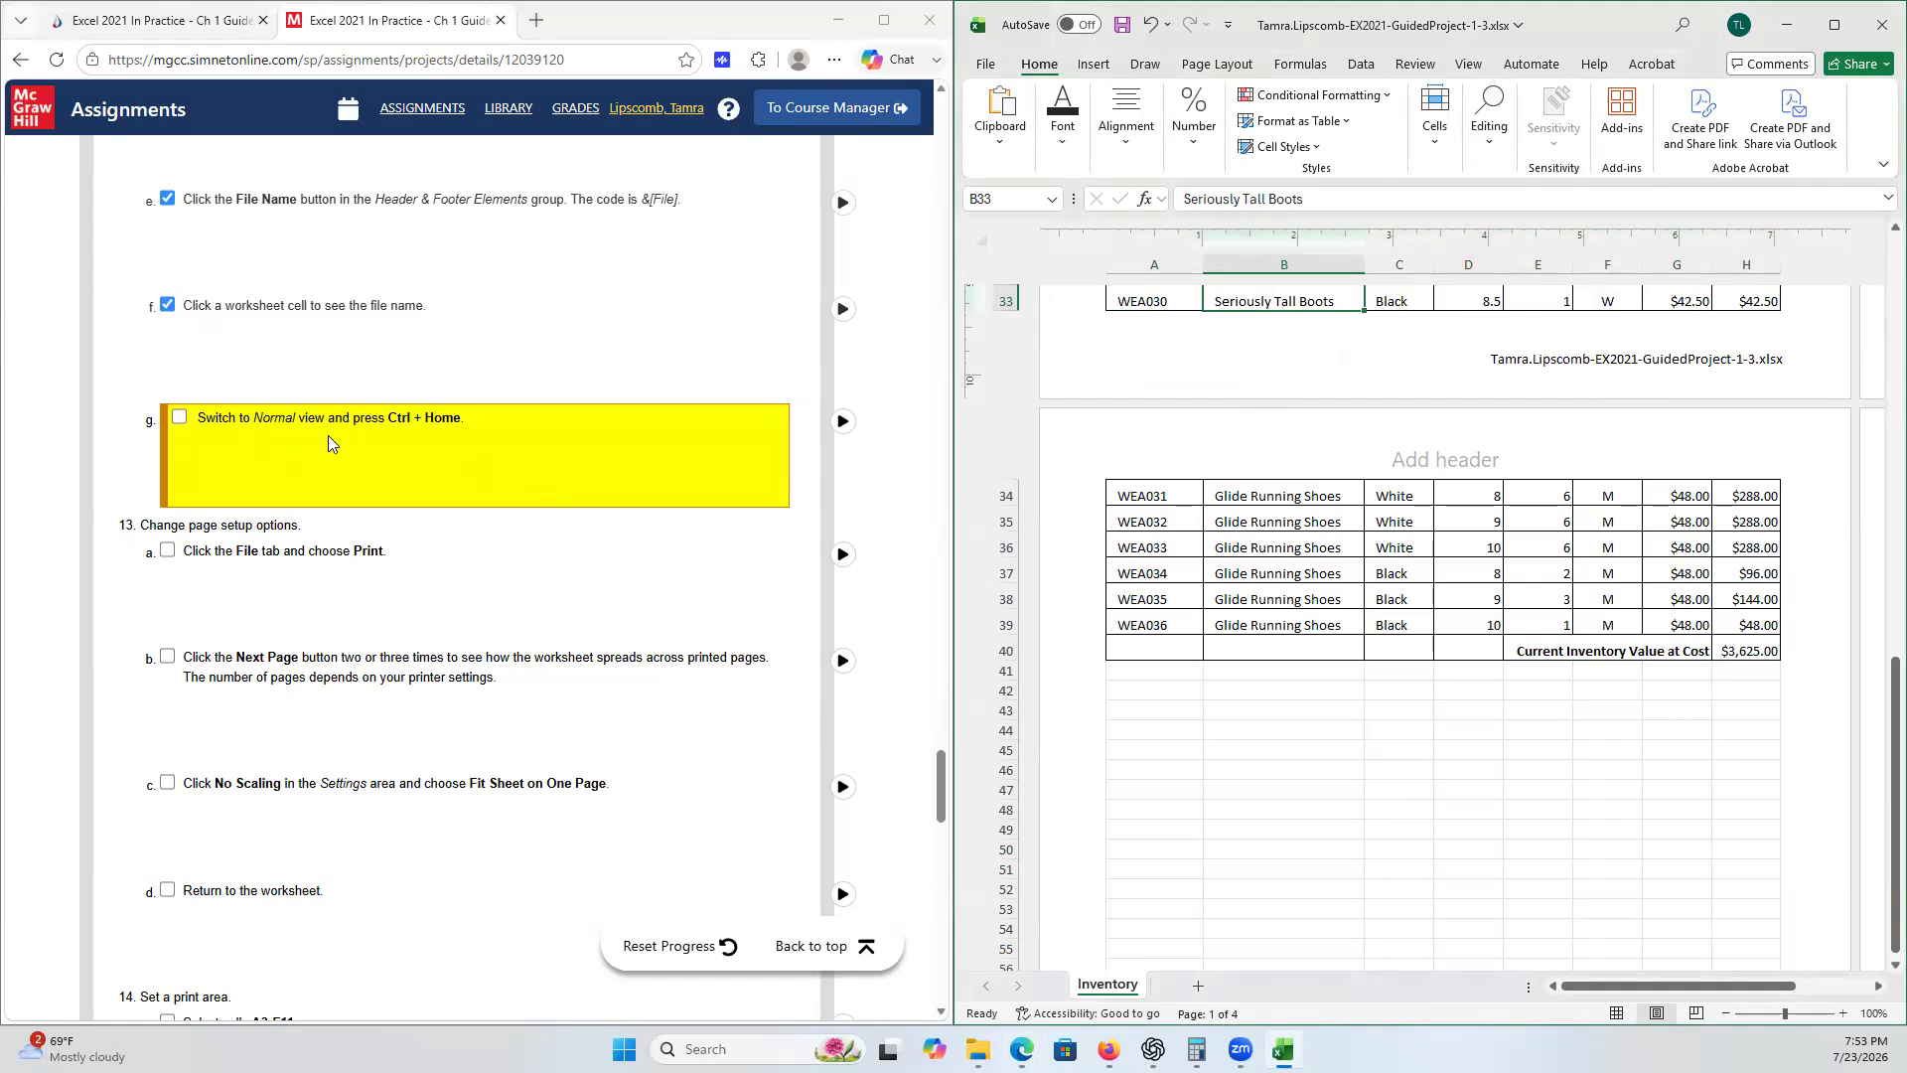
pyautogui.click(1479, 829)
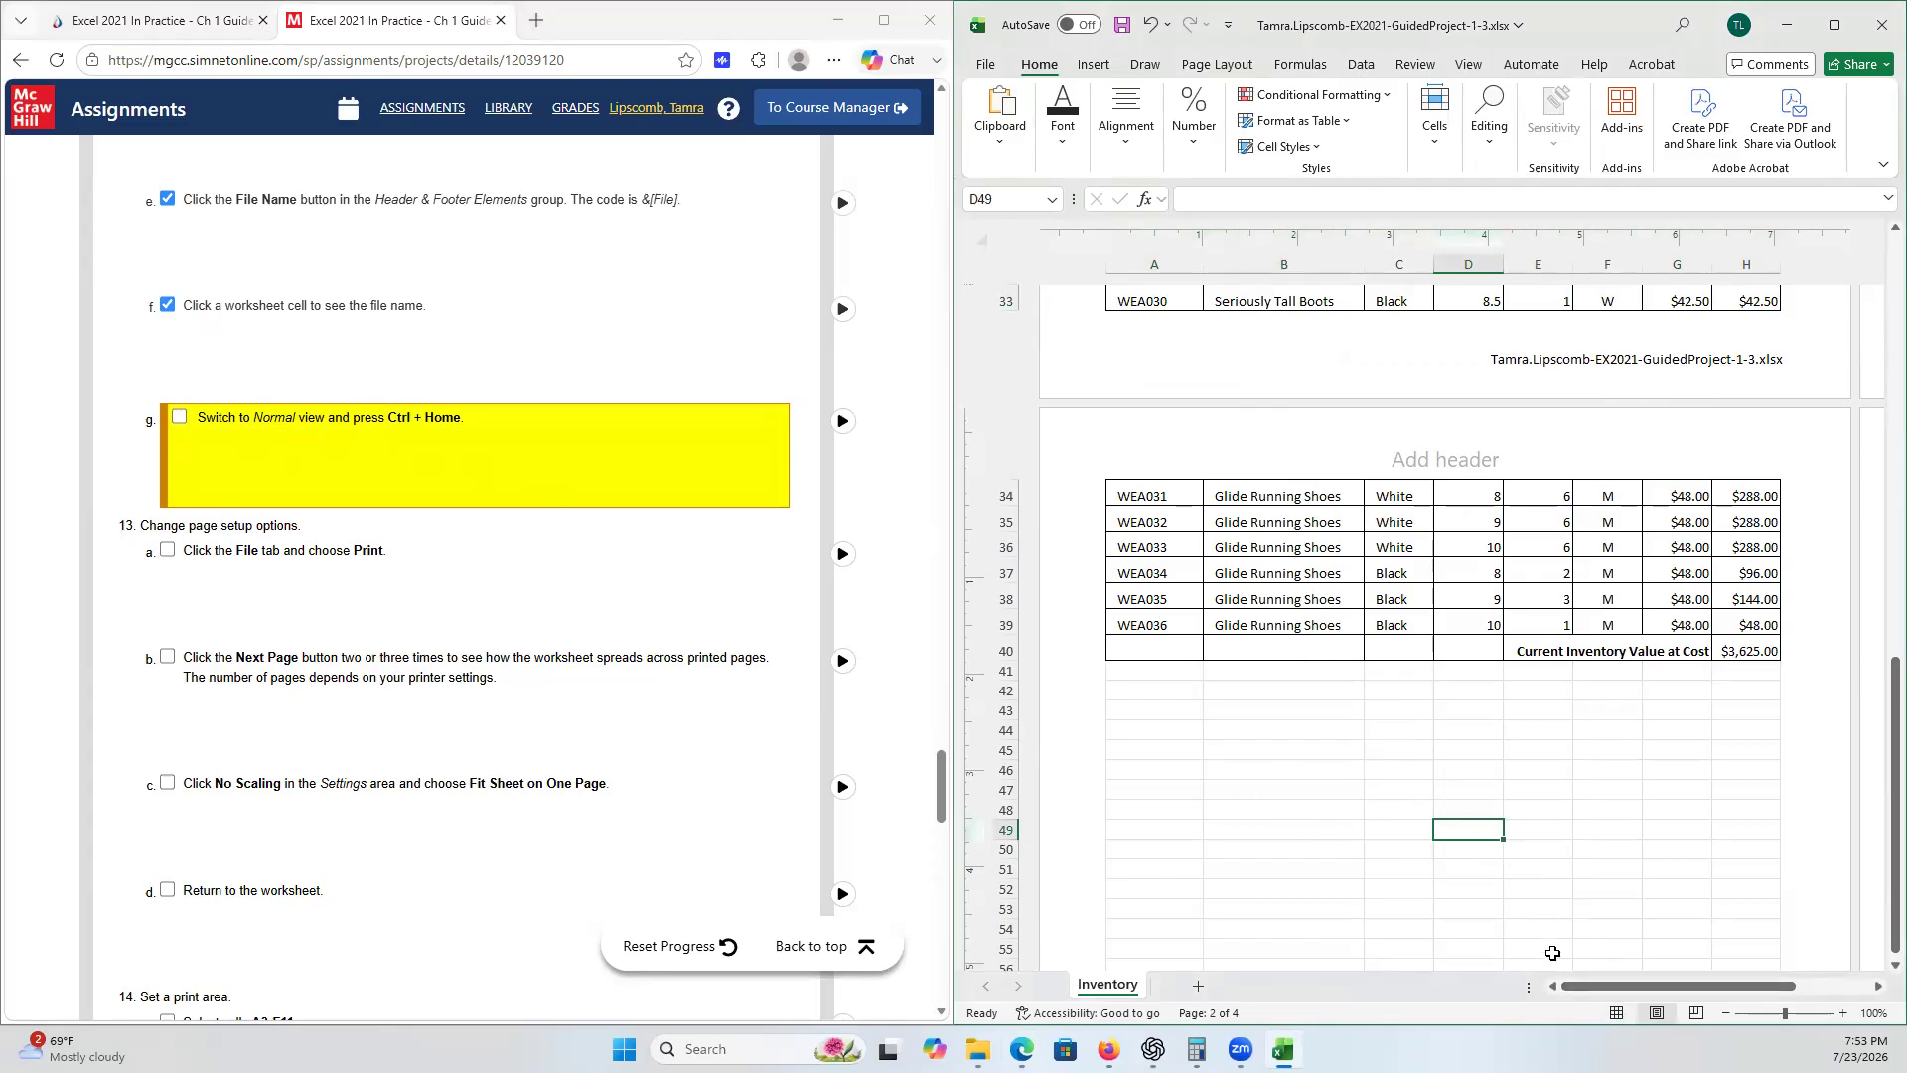
# - Switch back to Normal view and return to cell A1
pyautogui.click(1617, 1013)
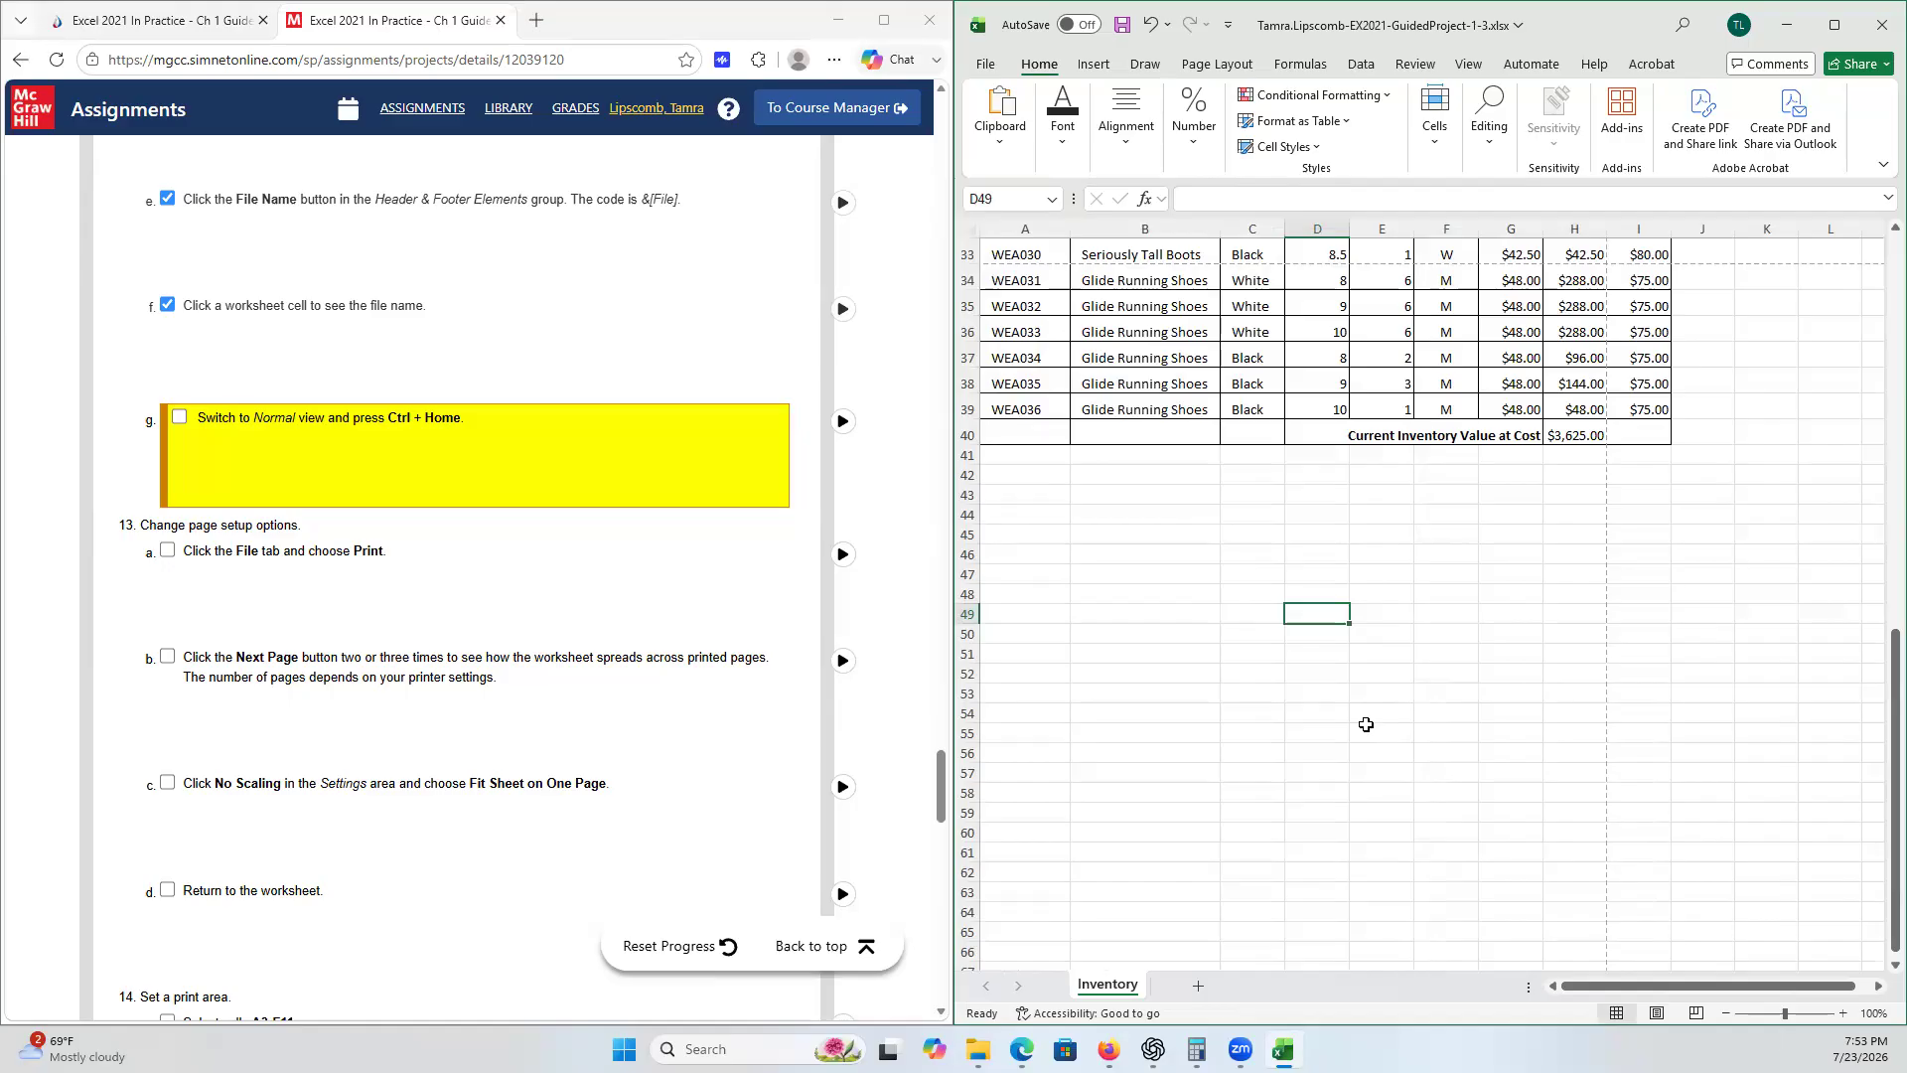
pyautogui.hotkey('ctrl', 'Home')
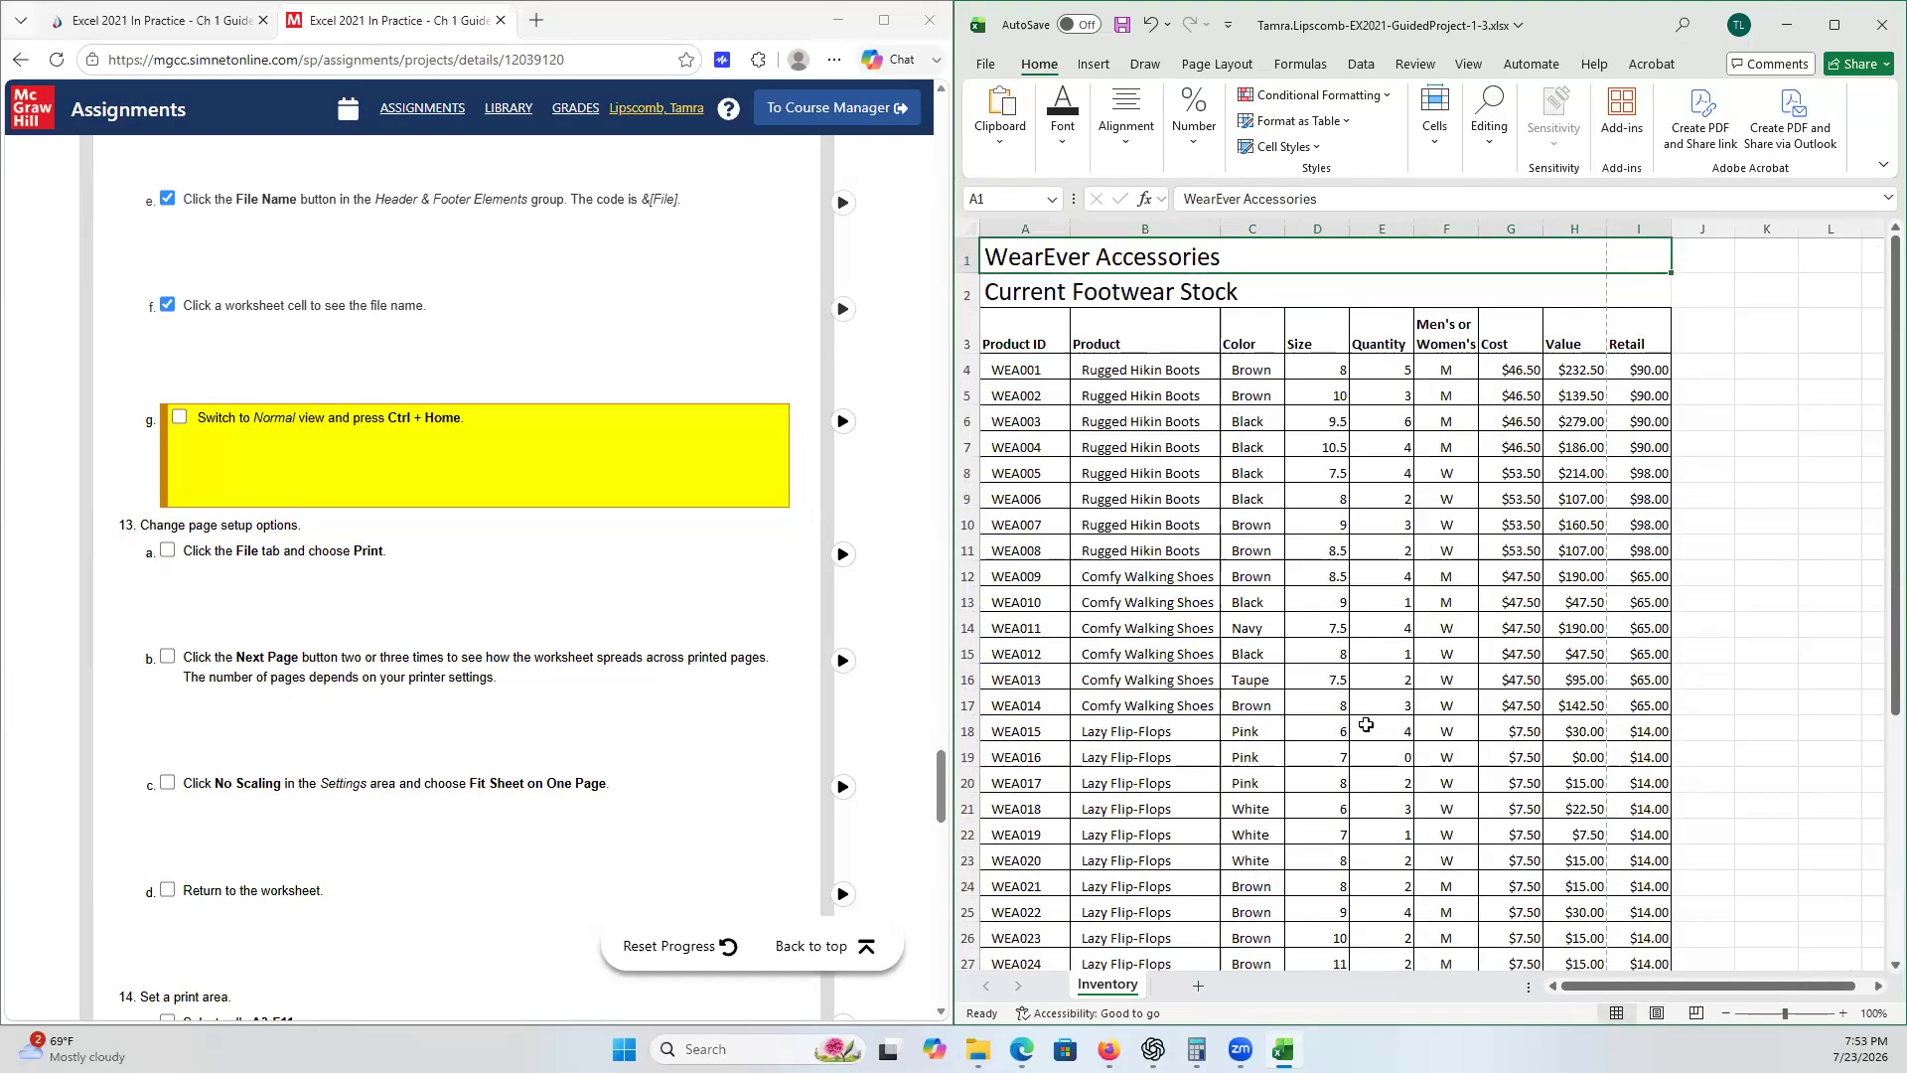
# - Tick checklist step 12g and move on to the page setup instructions
pyautogui.click(180, 415)
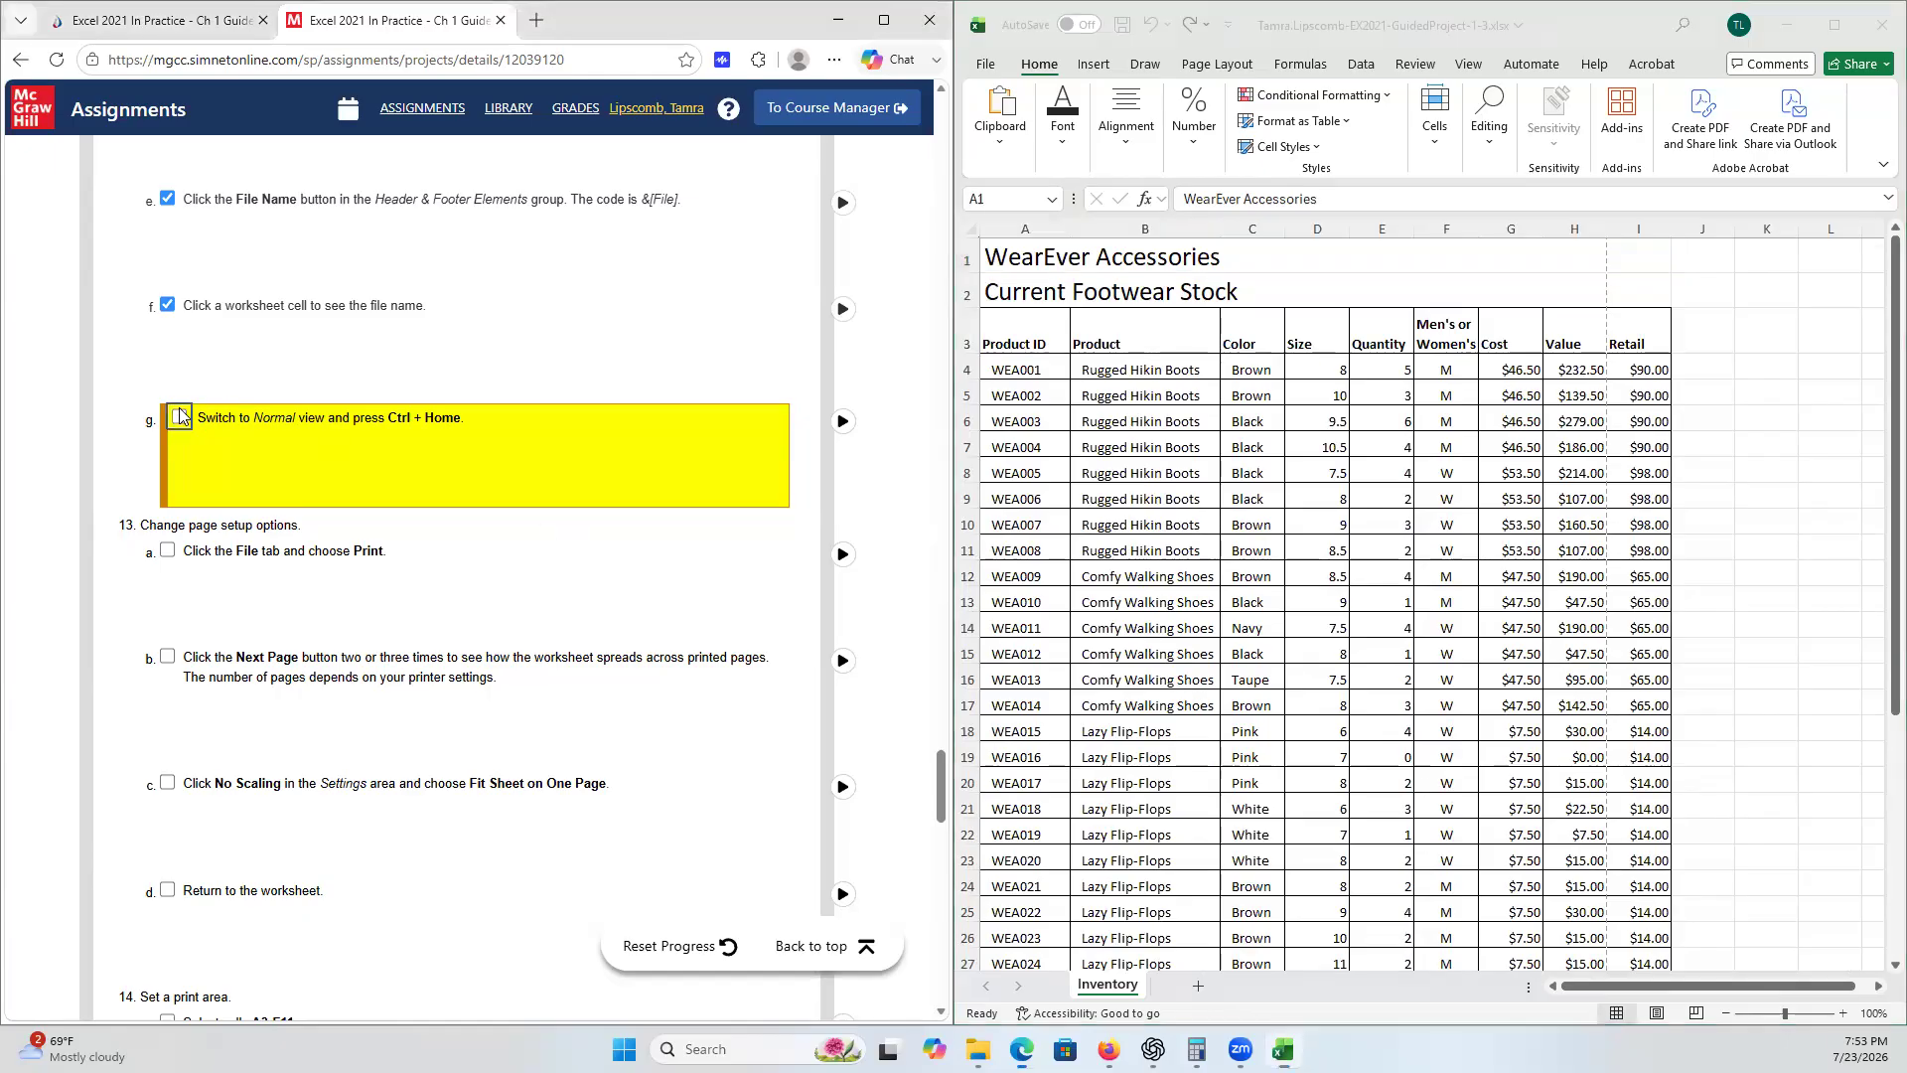
pyautogui.scroll(-1, 504, 565)
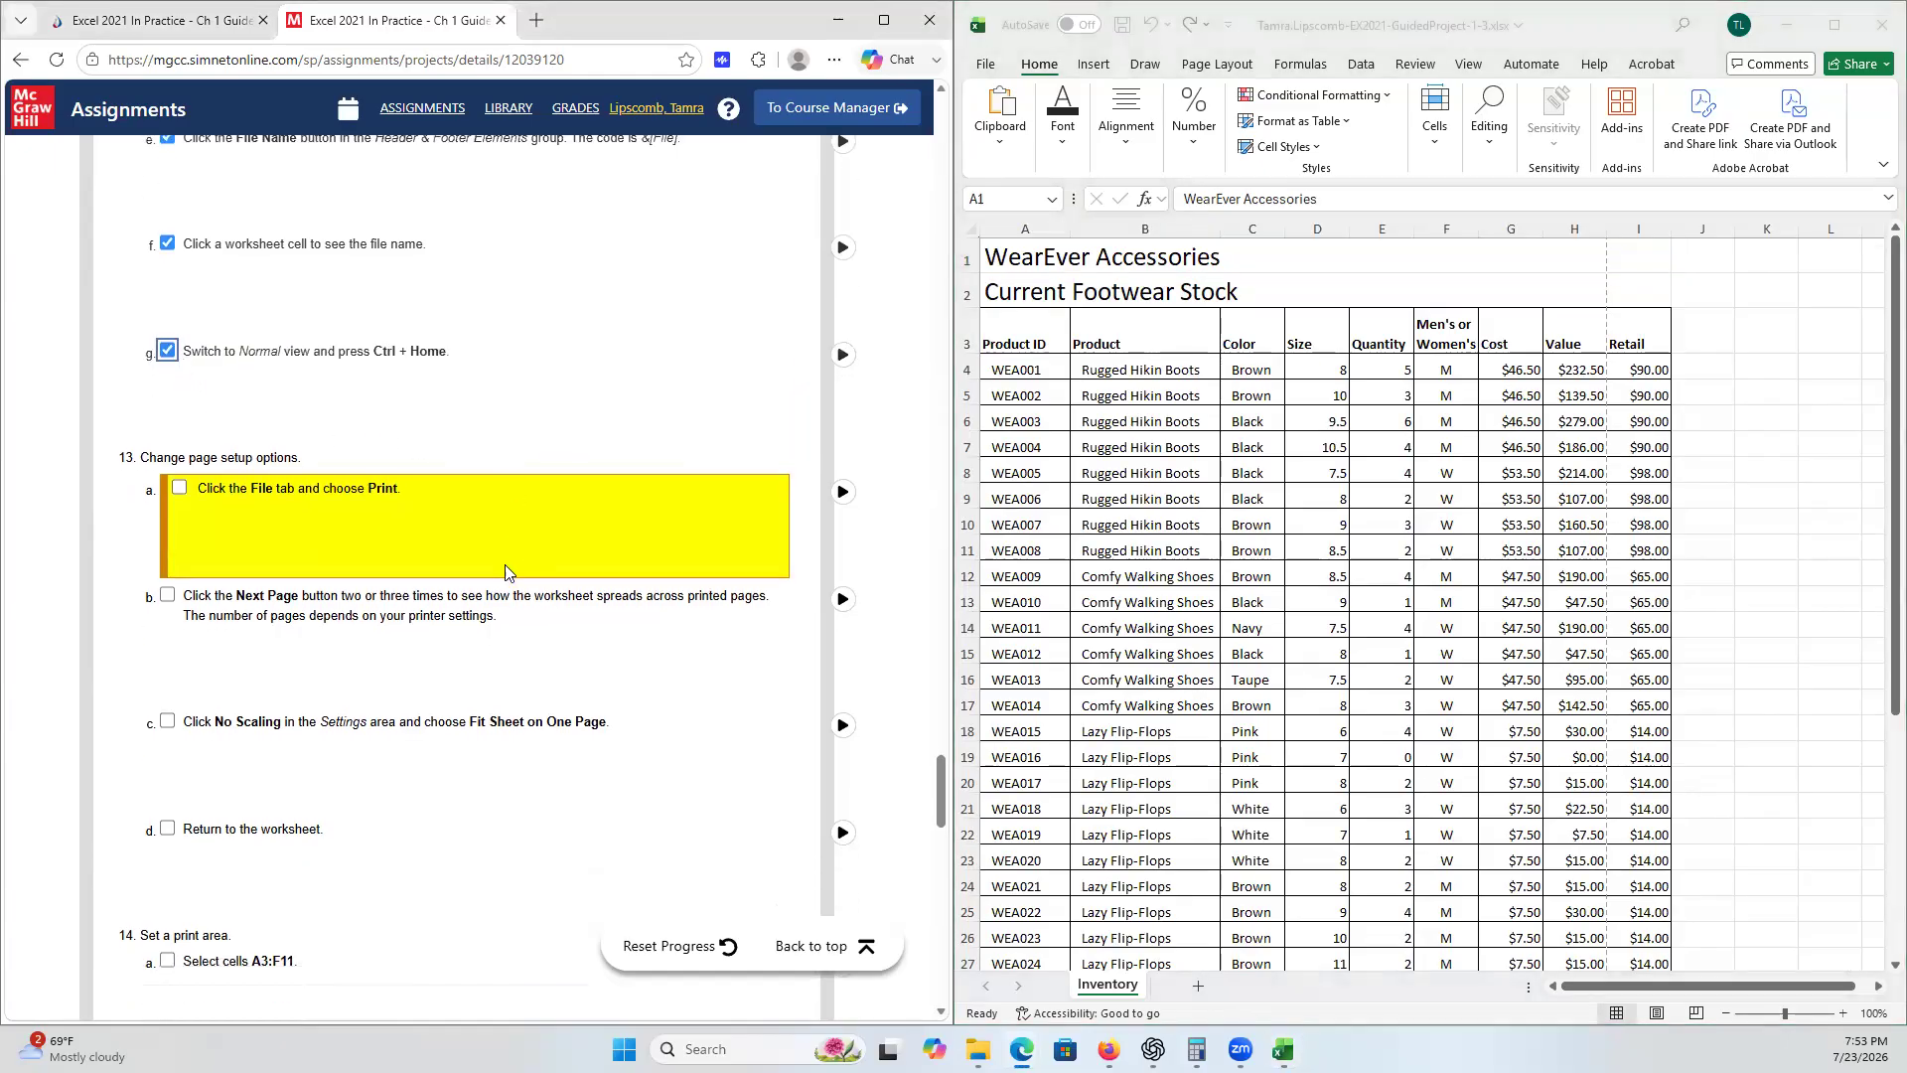
pyautogui.scroll(-1, 505, 572)
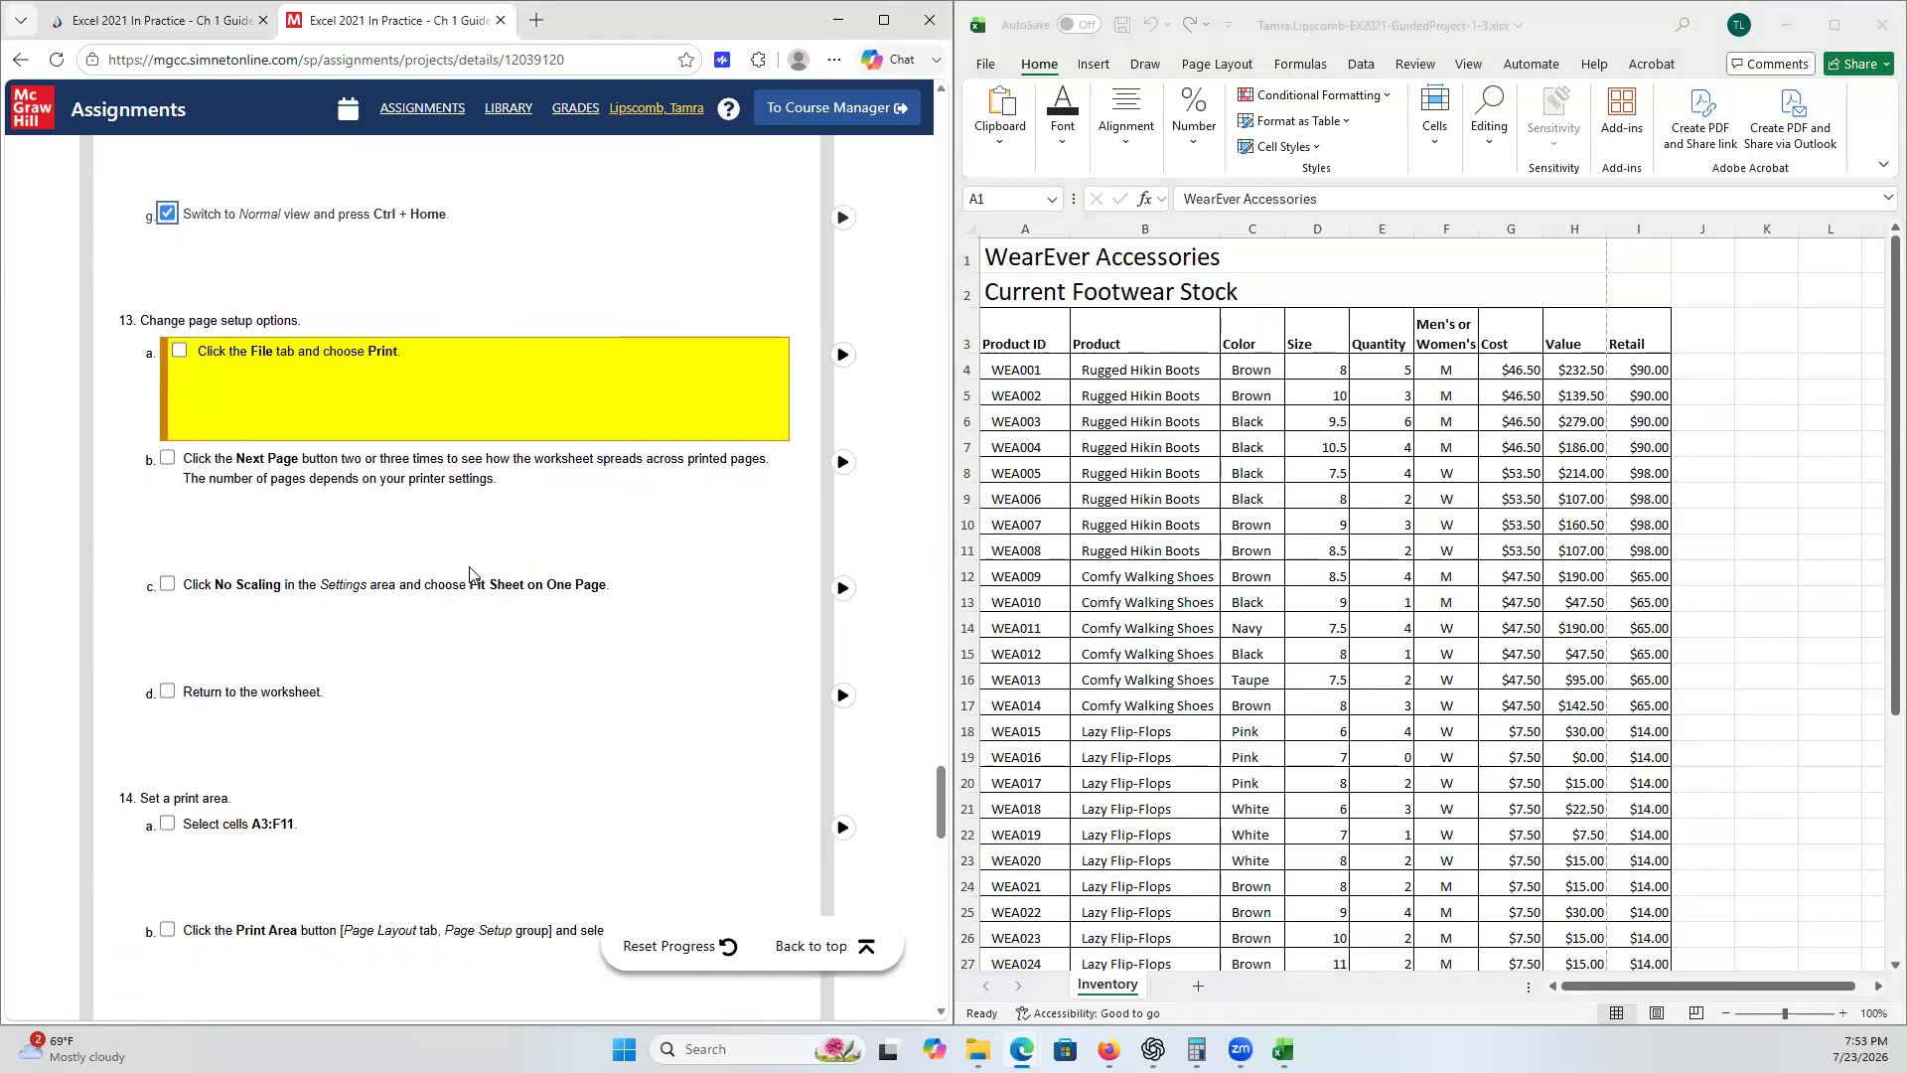
# - Open the Print preview and page forward and back through all printed pages
pyautogui.click(990, 65)
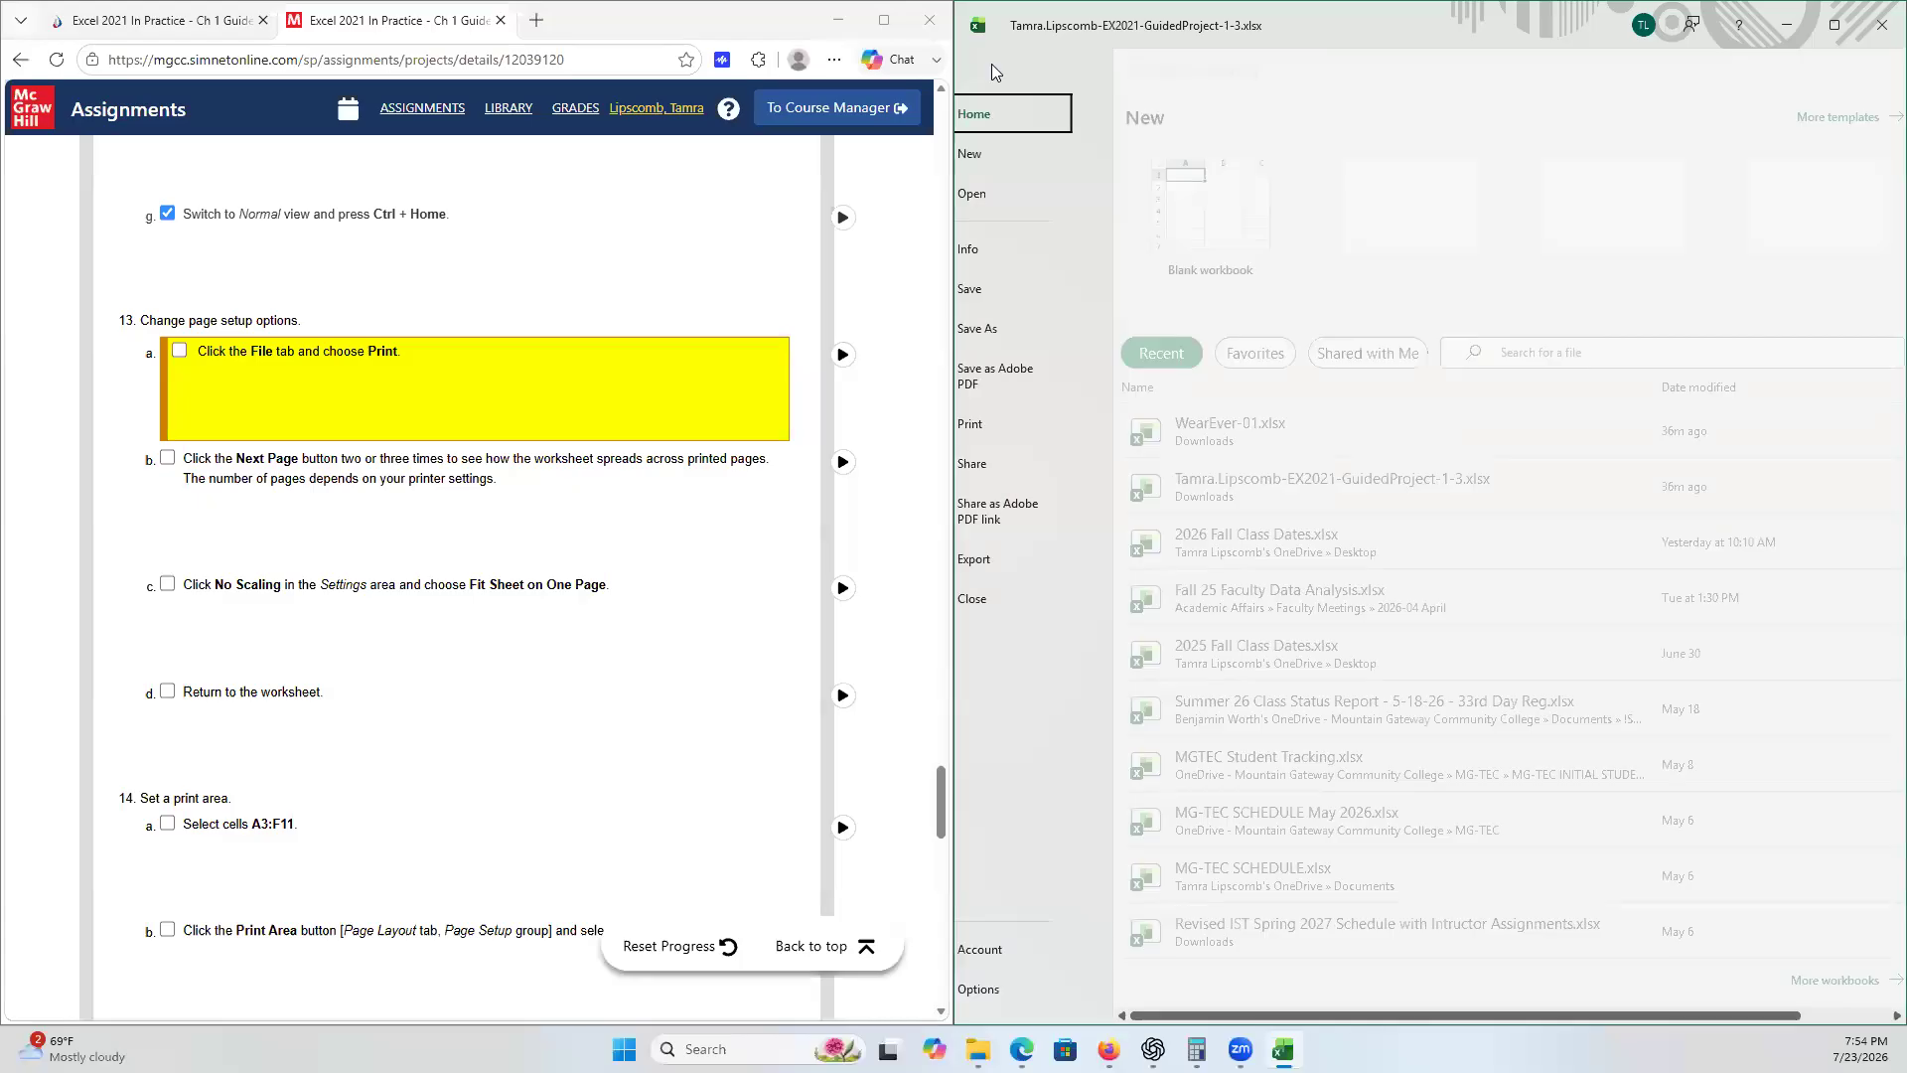
pyautogui.click(1008, 424)
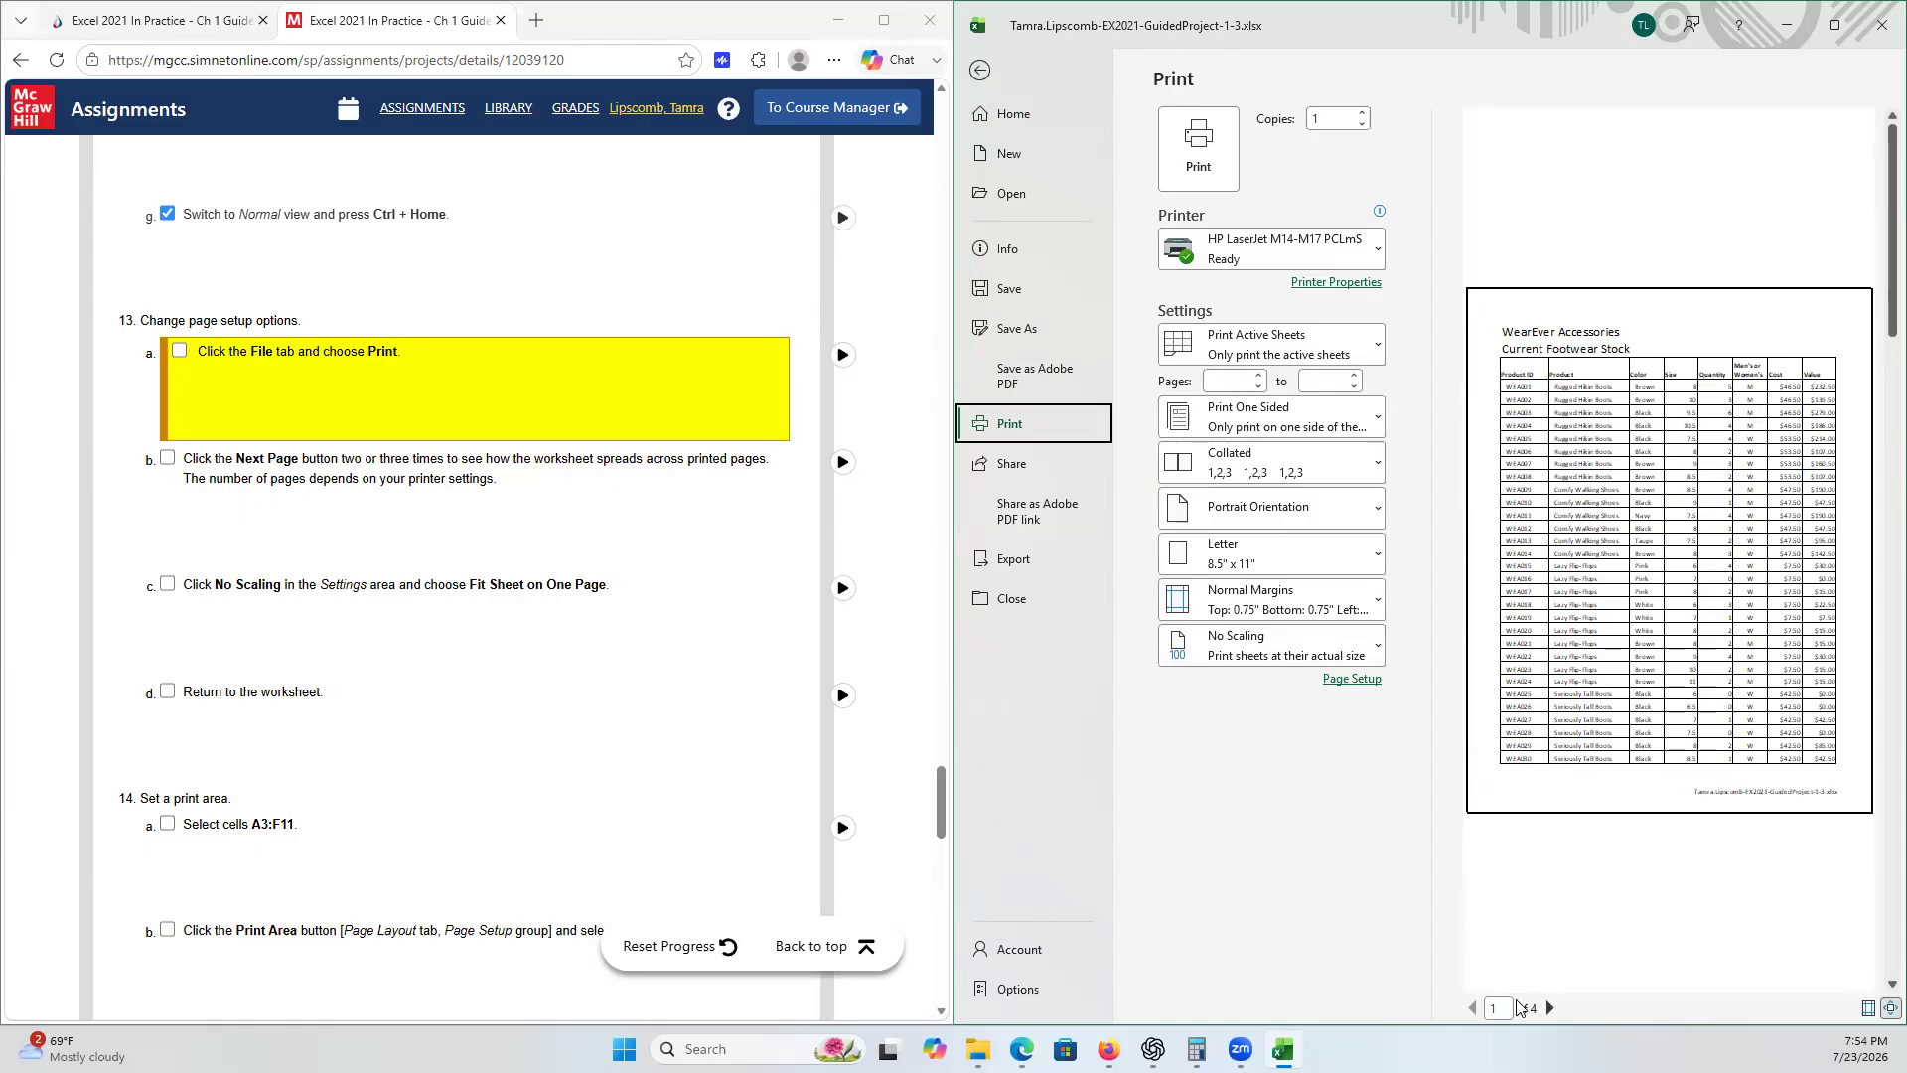
pyautogui.click(1548, 1009)
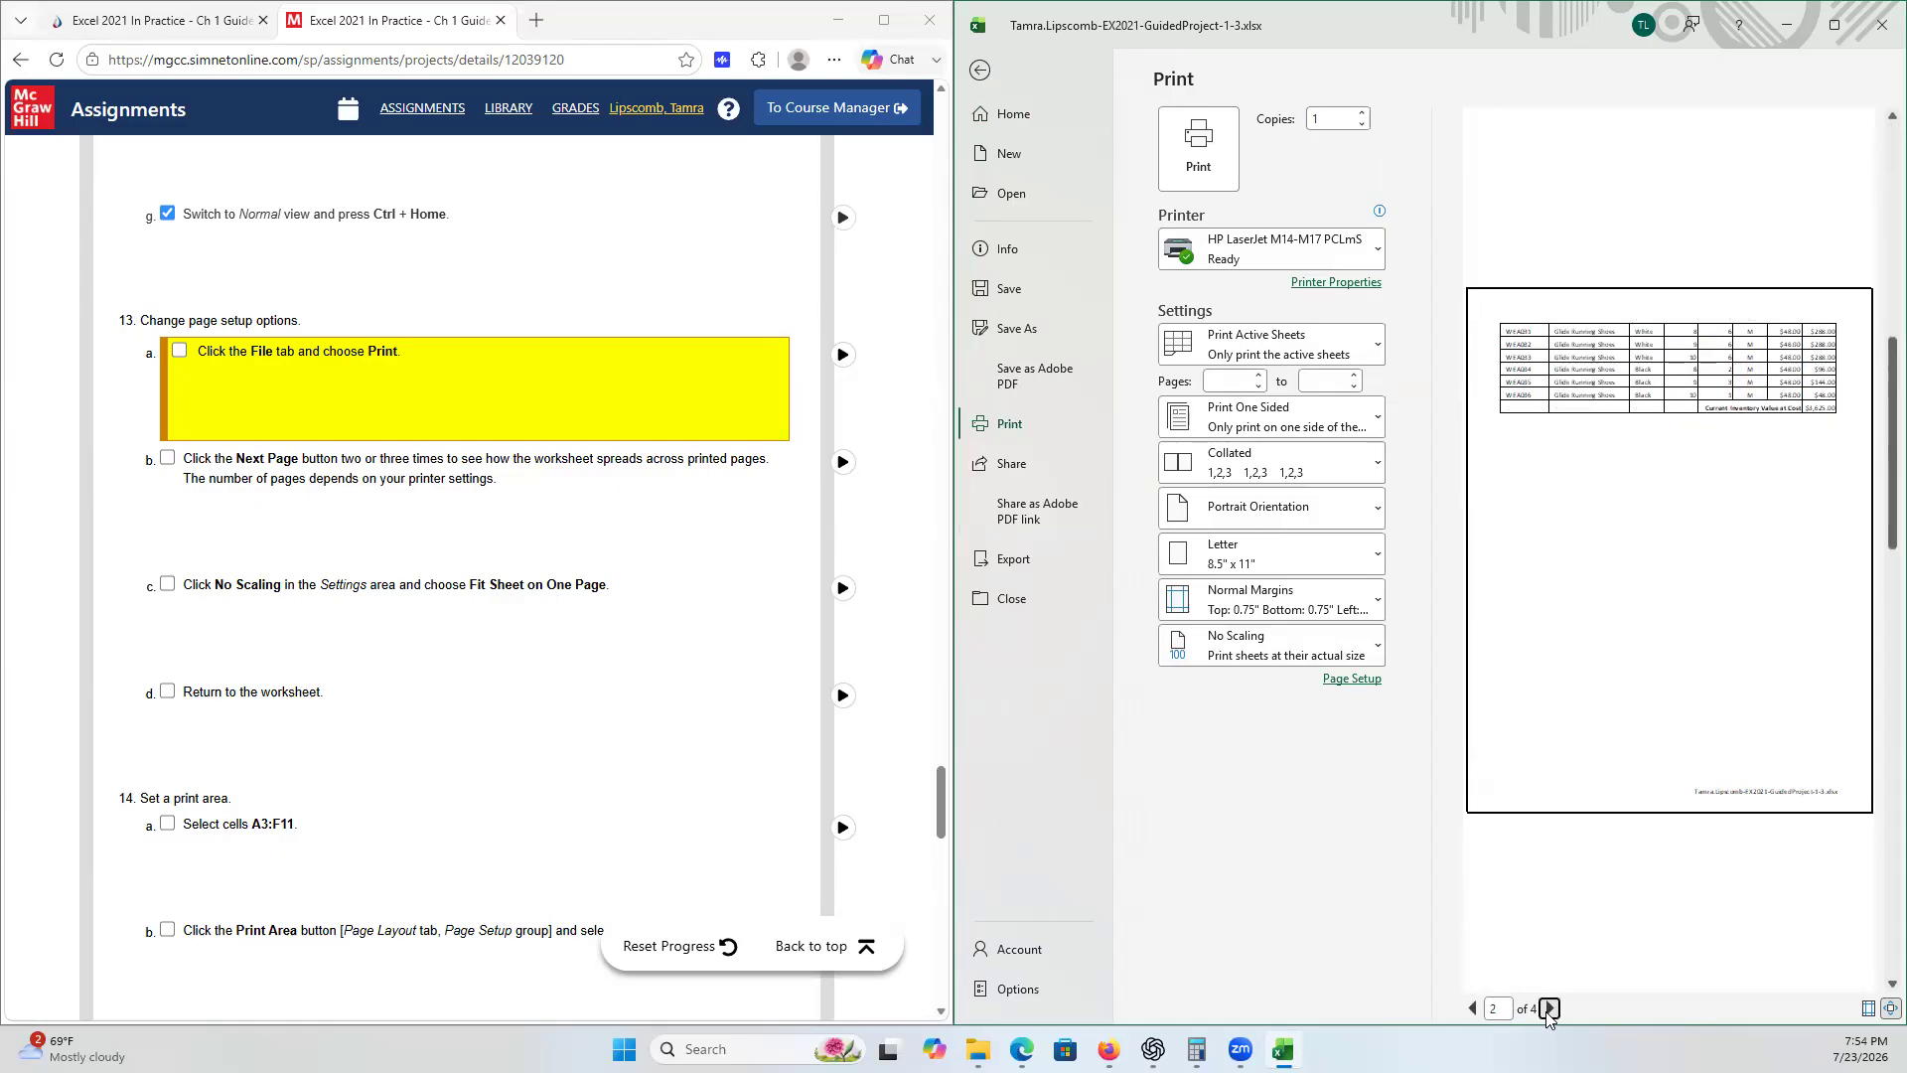
pyautogui.click(1548, 1008)
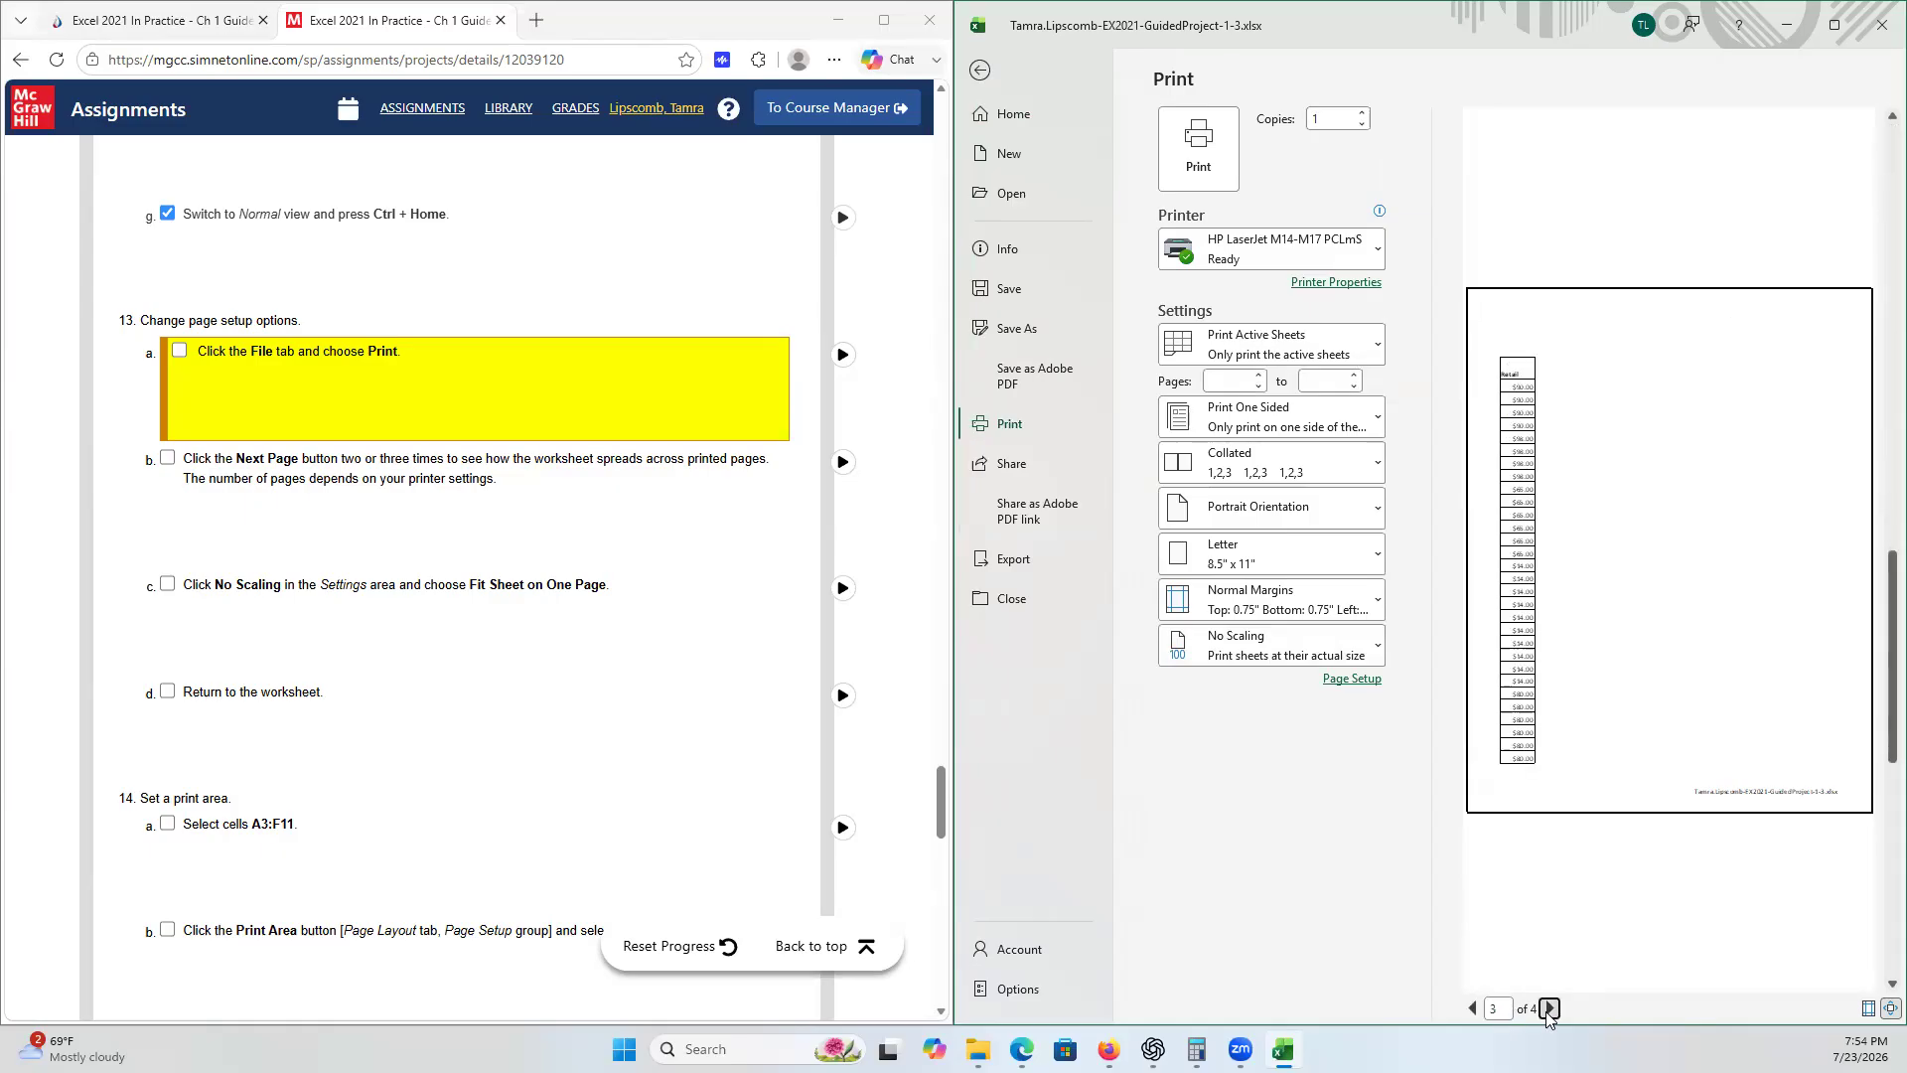
pyautogui.click(1549, 1008)
pyautogui.click(1474, 1008)
pyautogui.click(1474, 1008)
pyautogui.click(1474, 1008)
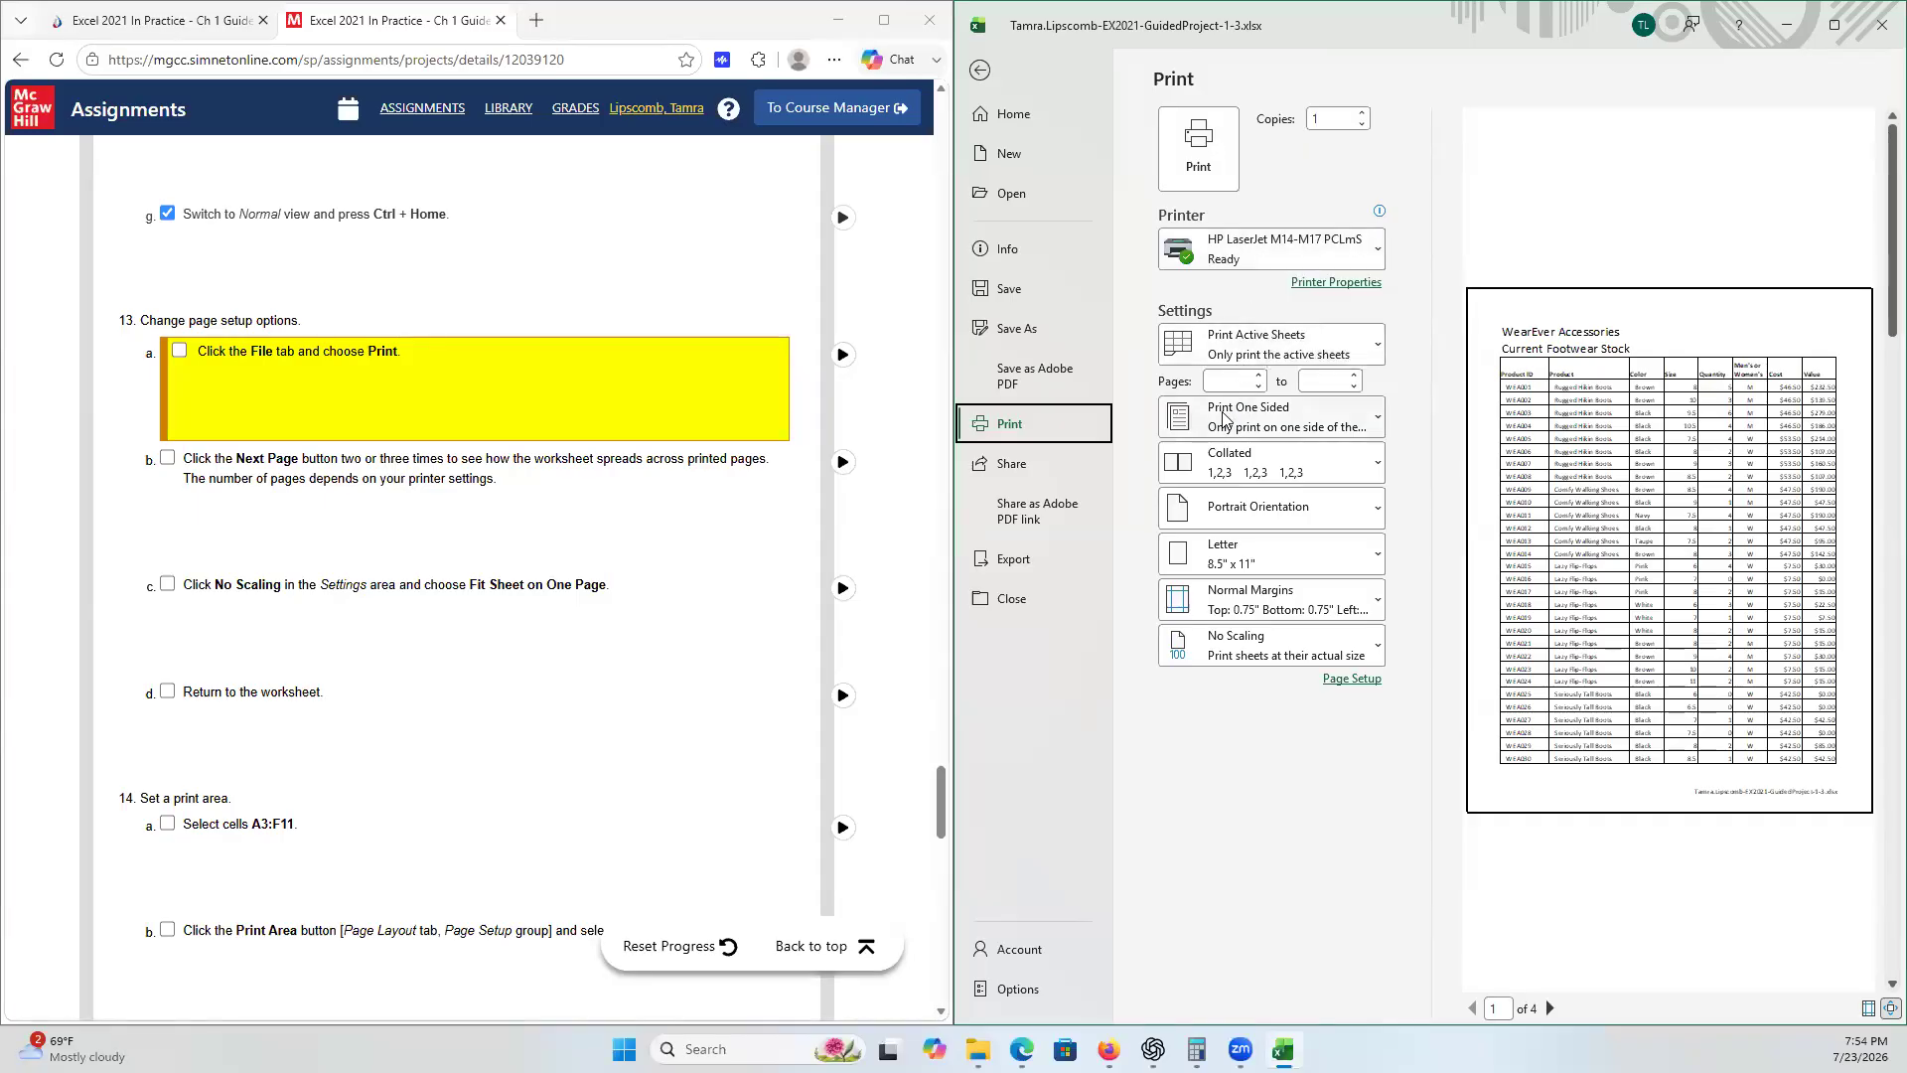
# - Change the print scaling to Fit Sheet on One Page and return to the worksheet
pyautogui.click(1241, 645)
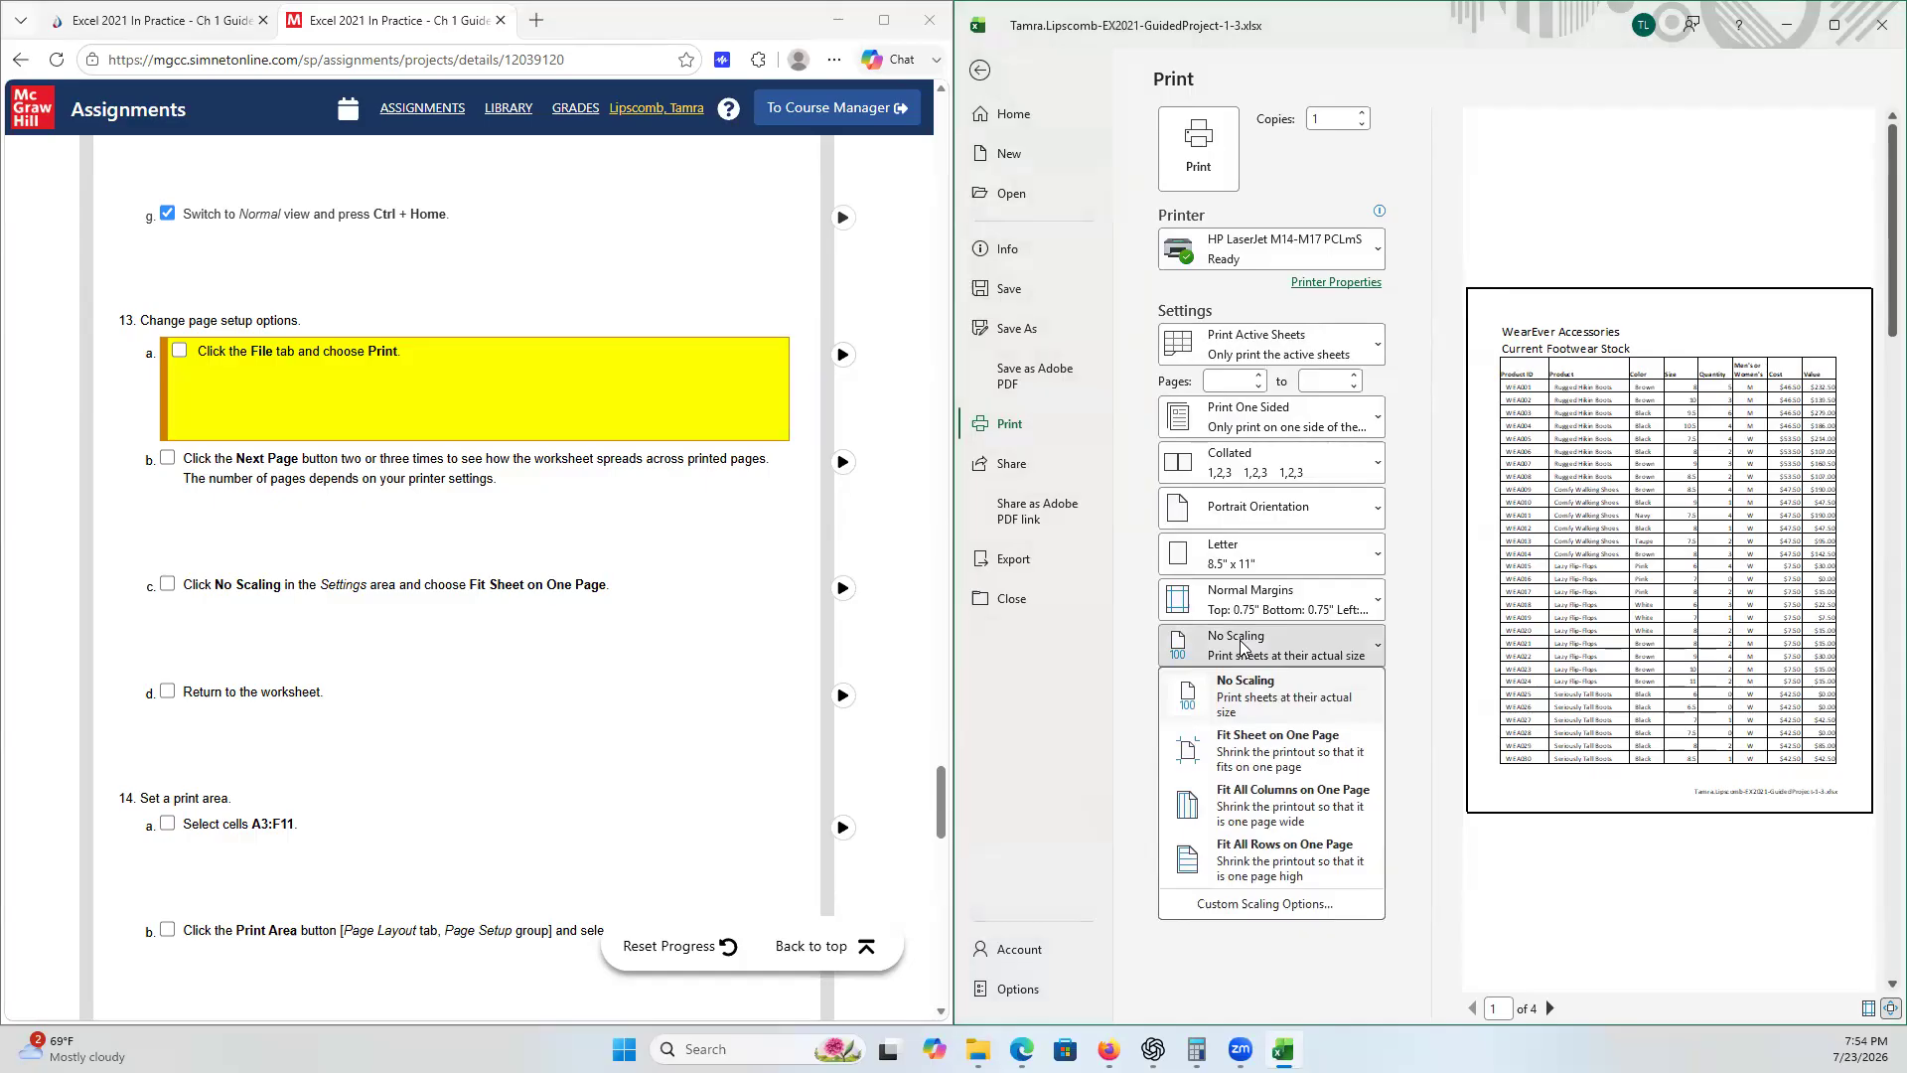
pyautogui.click(1294, 753)
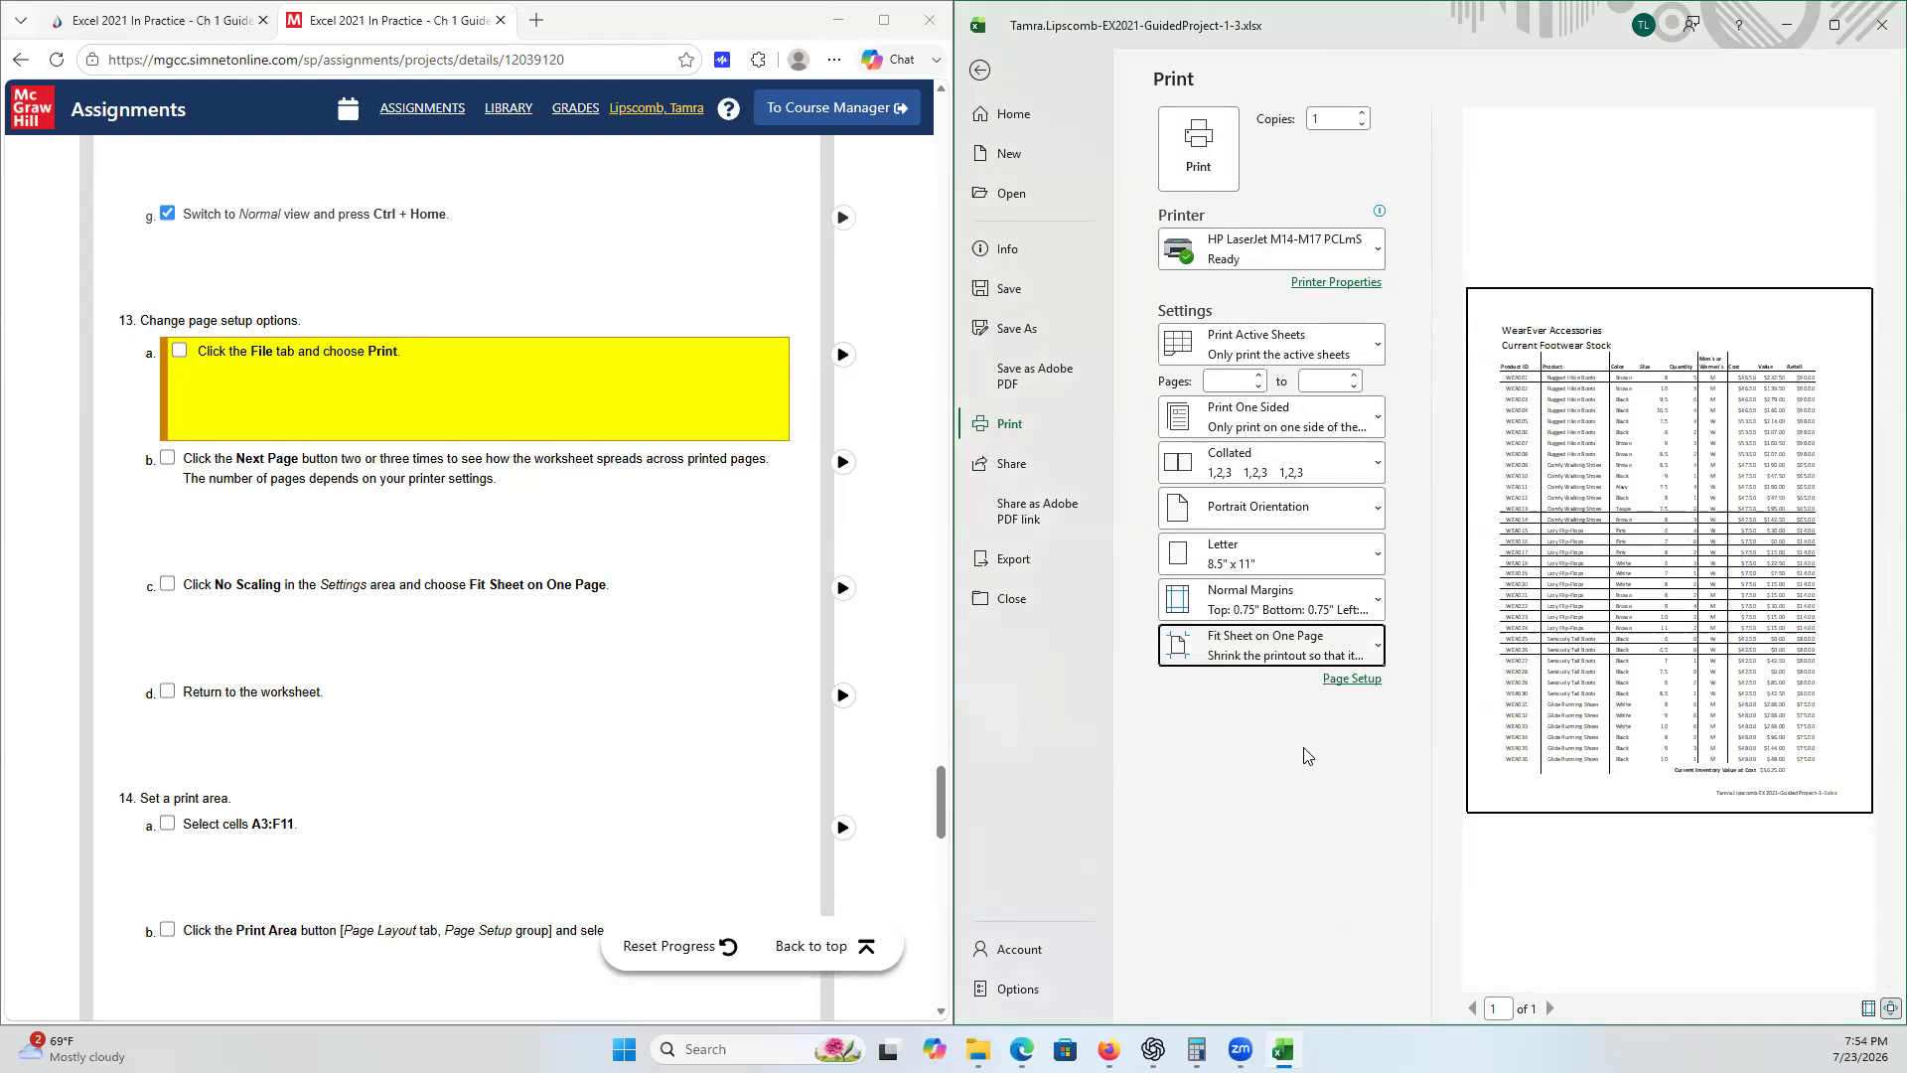
pyautogui.click(981, 73)
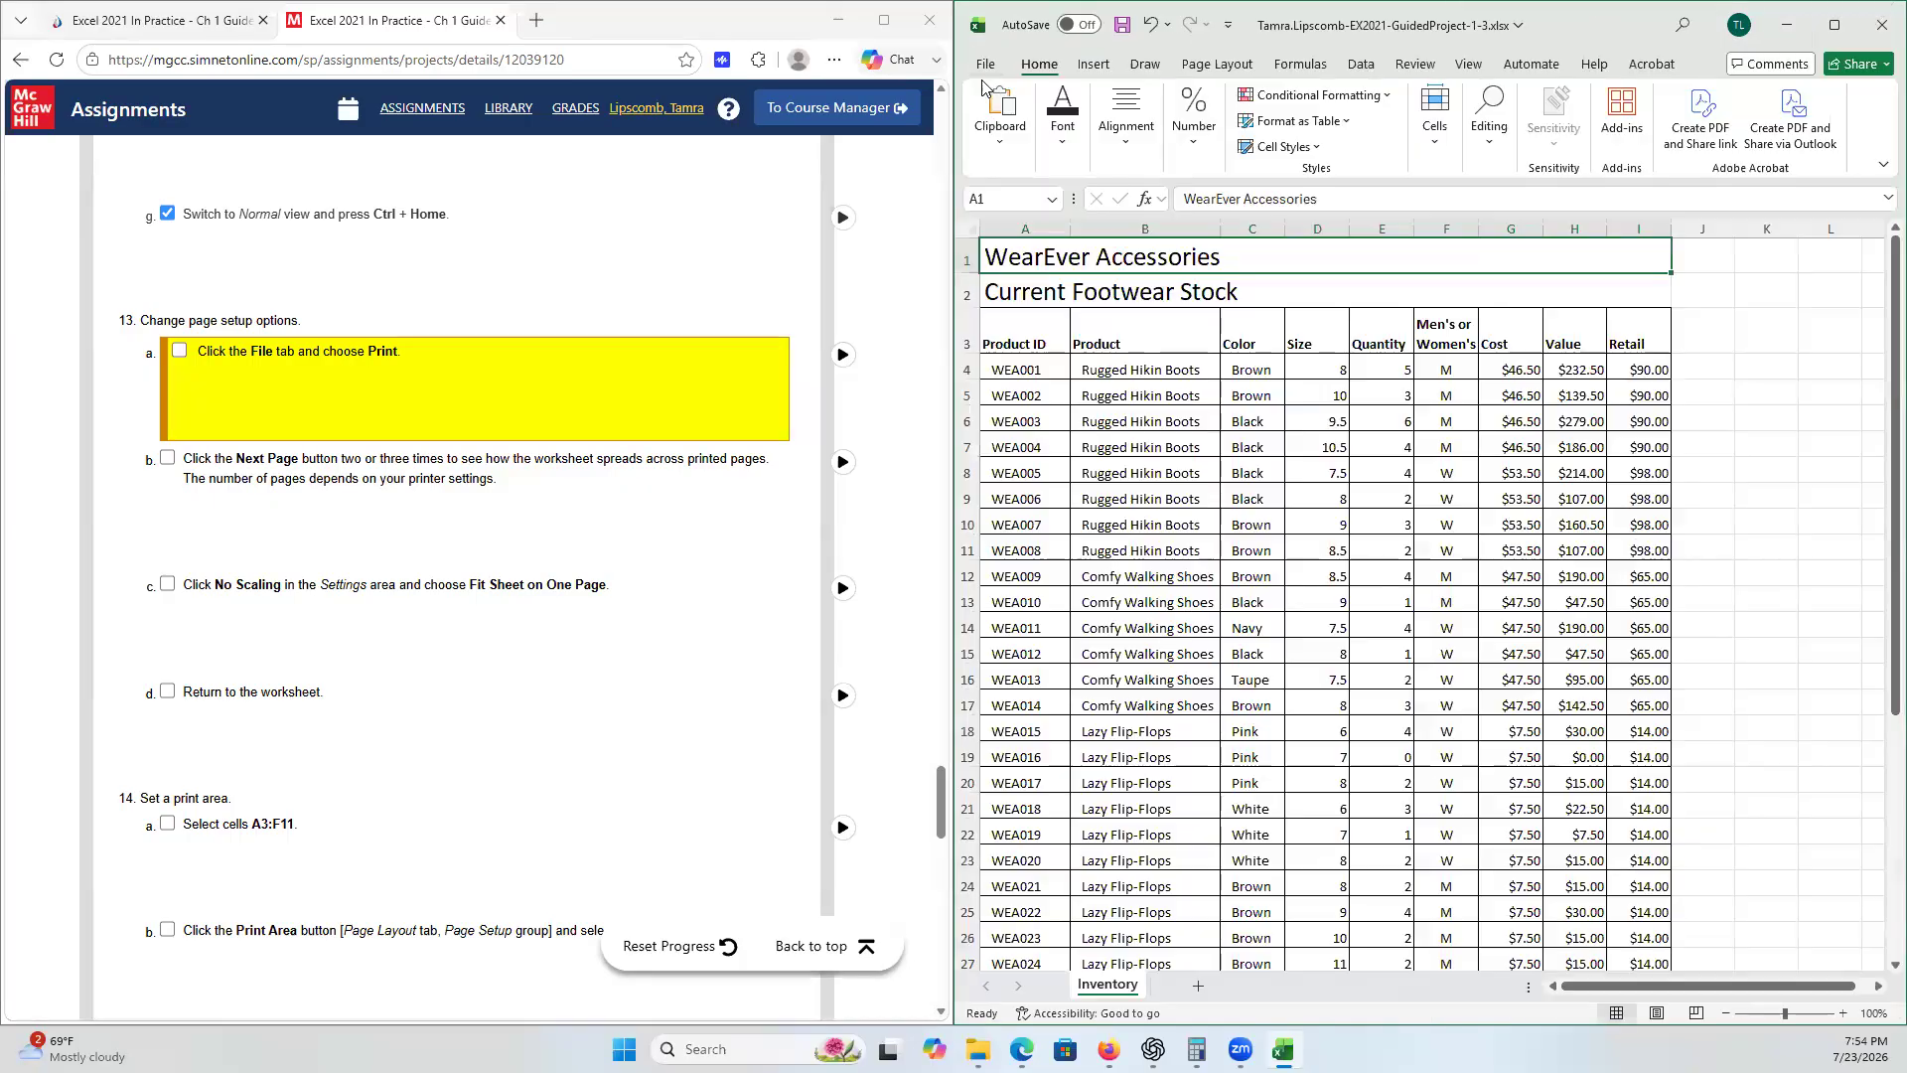
# - Tick checklist steps 13a, 13b, 13c and 13d
pyautogui.click(182, 352)
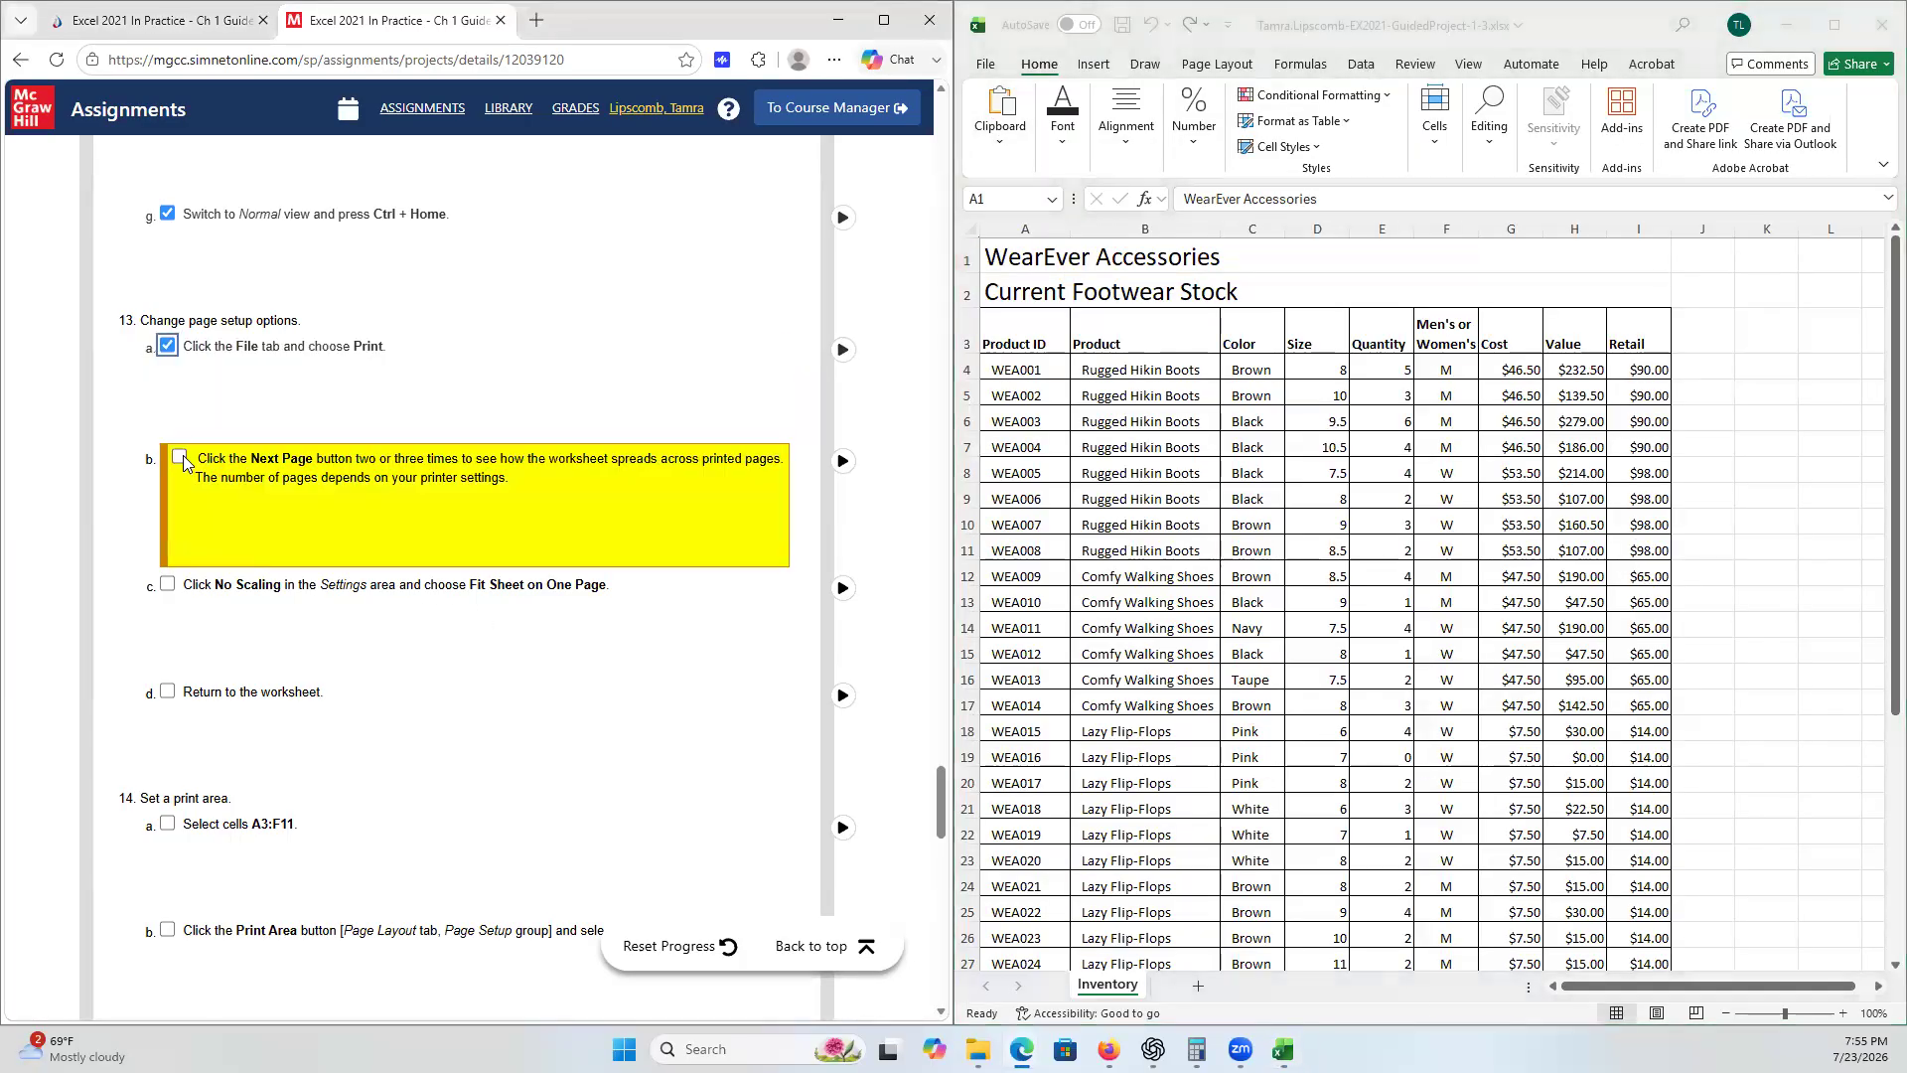
pyautogui.click(183, 562)
pyautogui.click(182, 617)
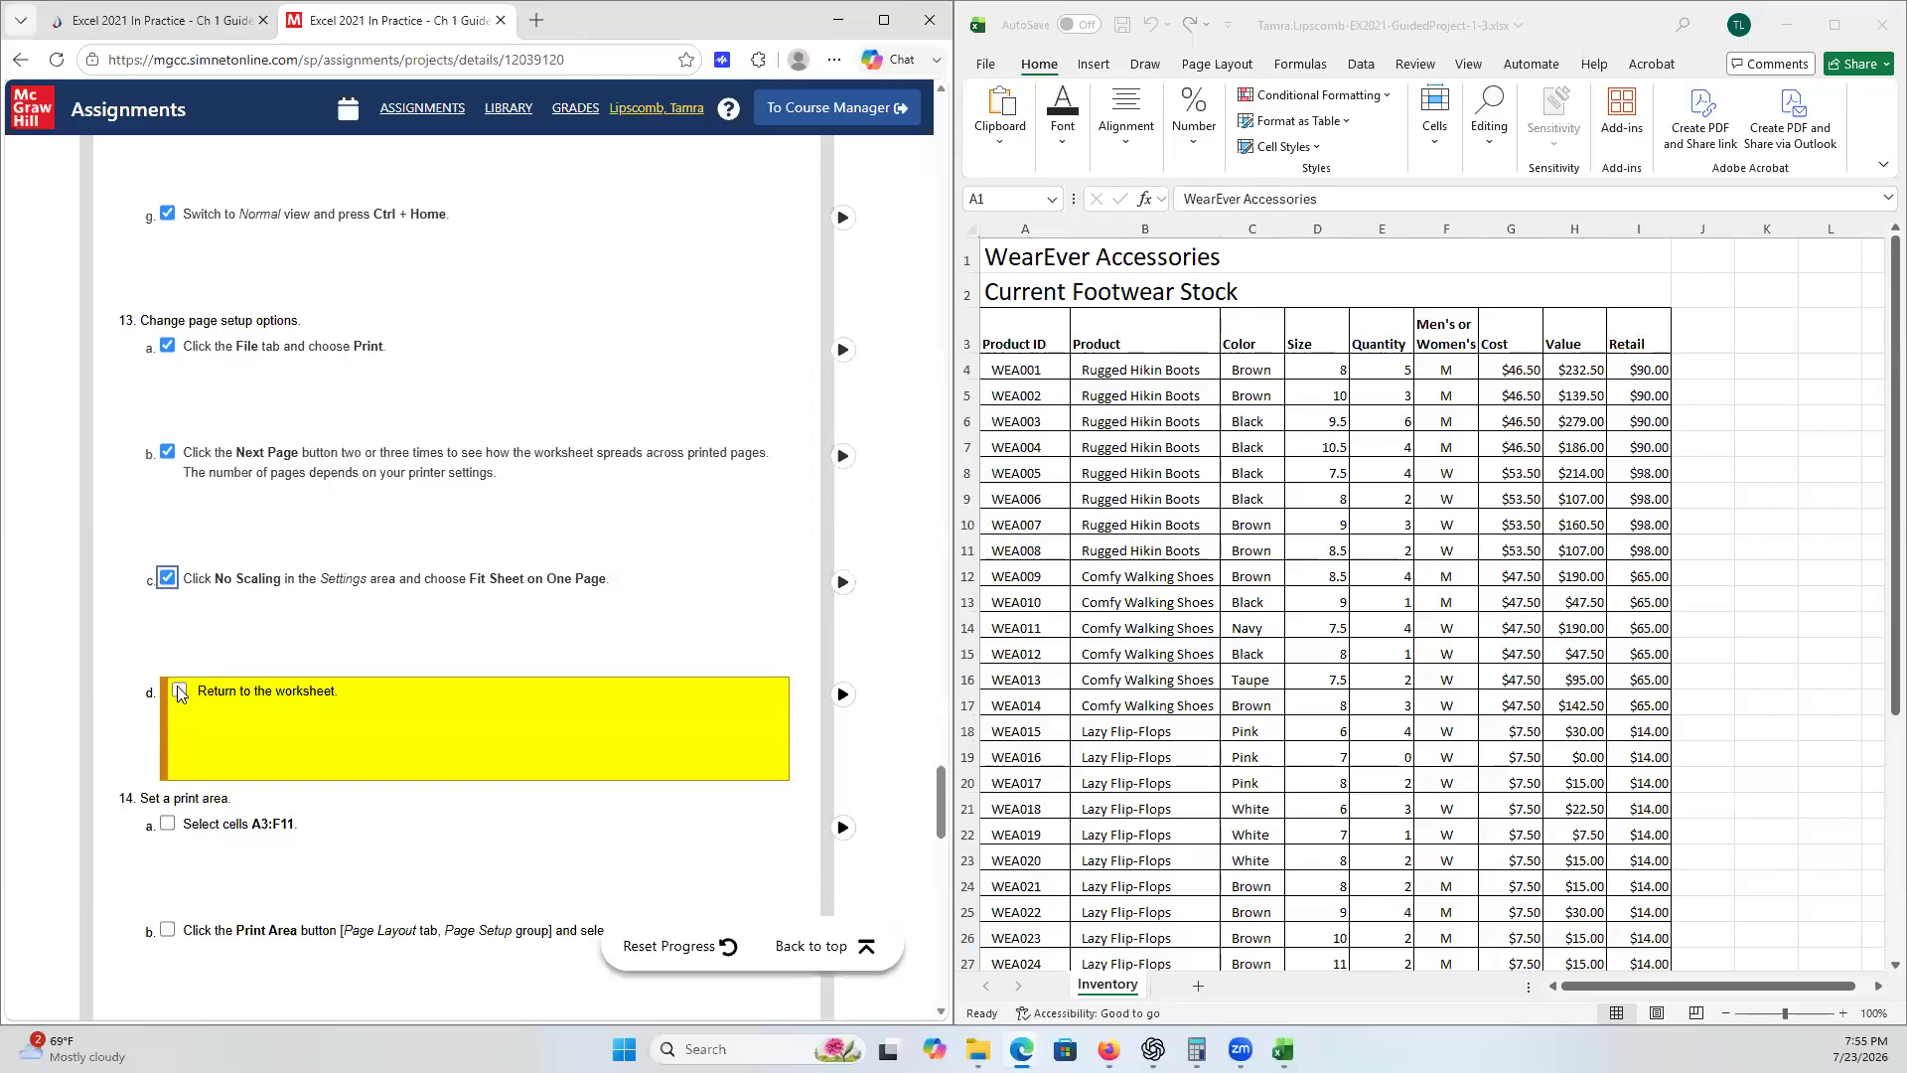
pyautogui.click(433, 728)
pyautogui.scroll(-5, 528, 660)
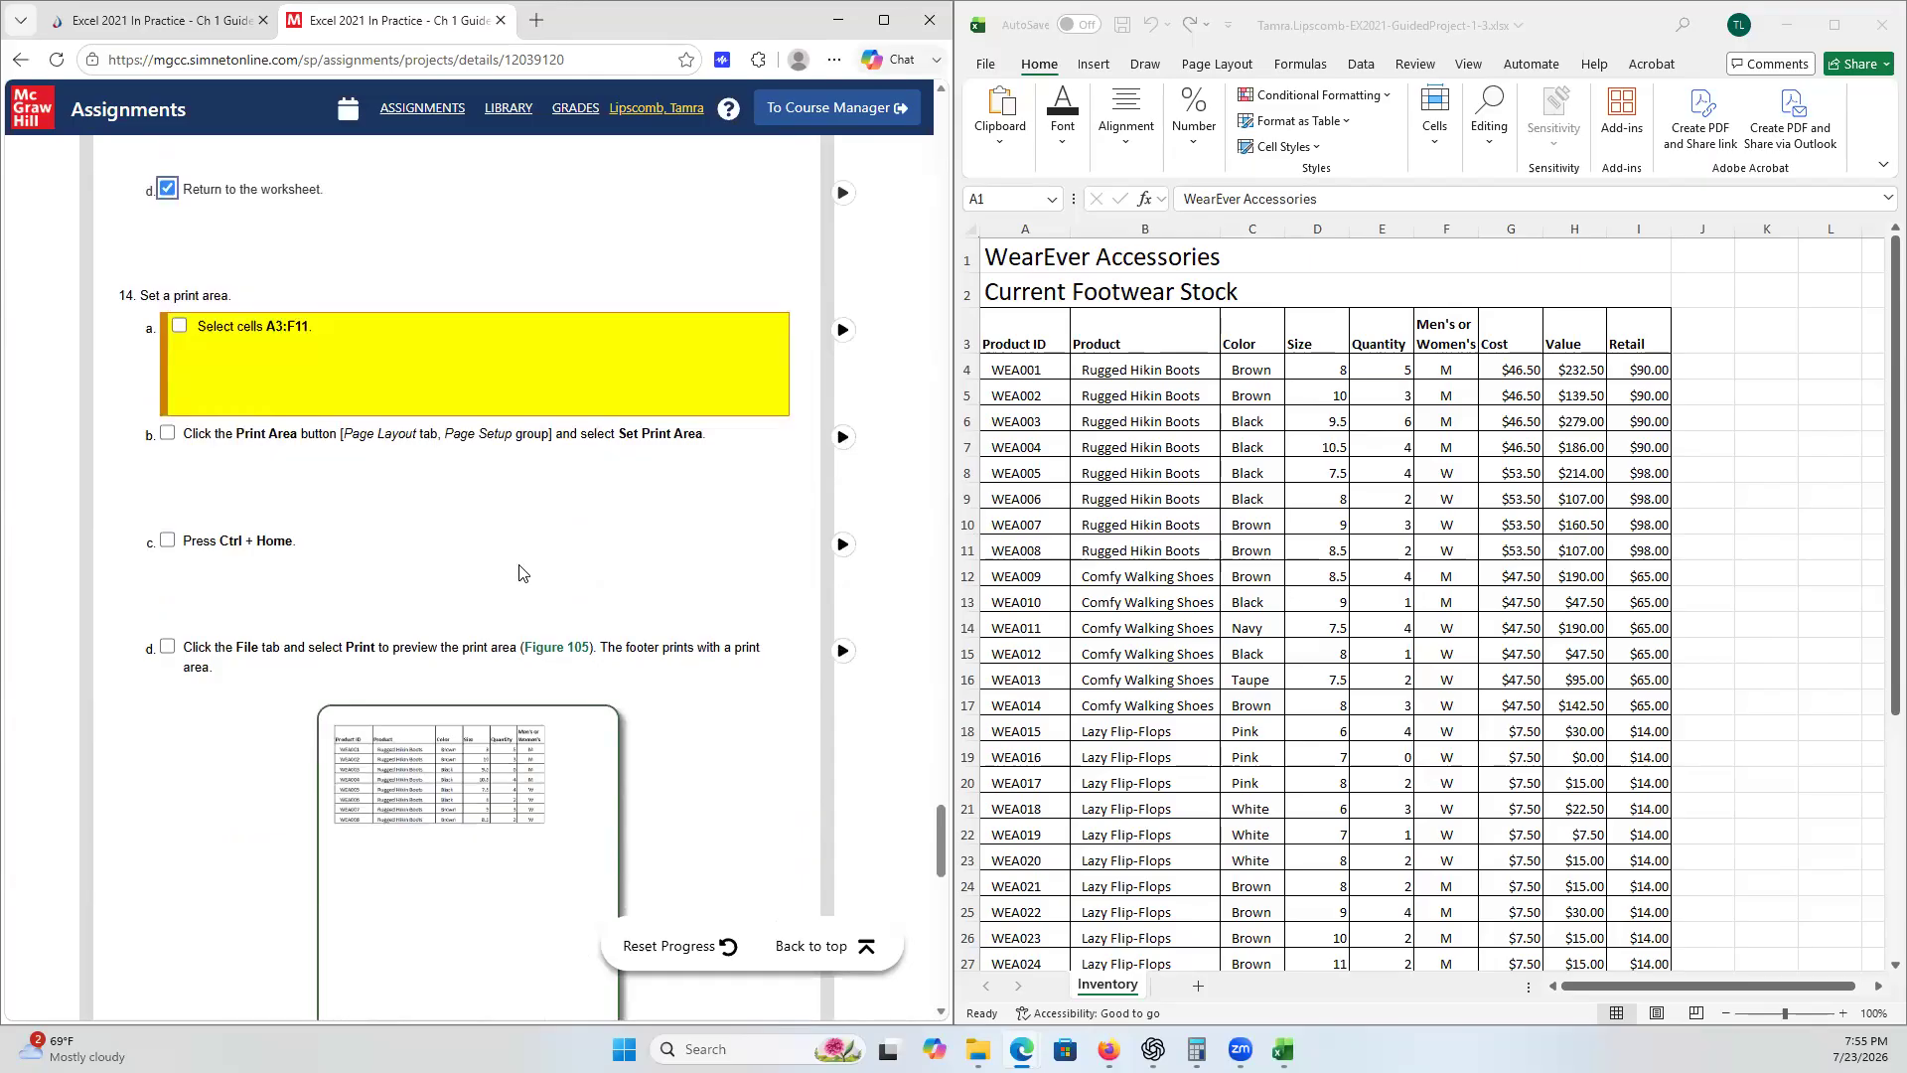
pyautogui.scroll(-1, 519, 573)
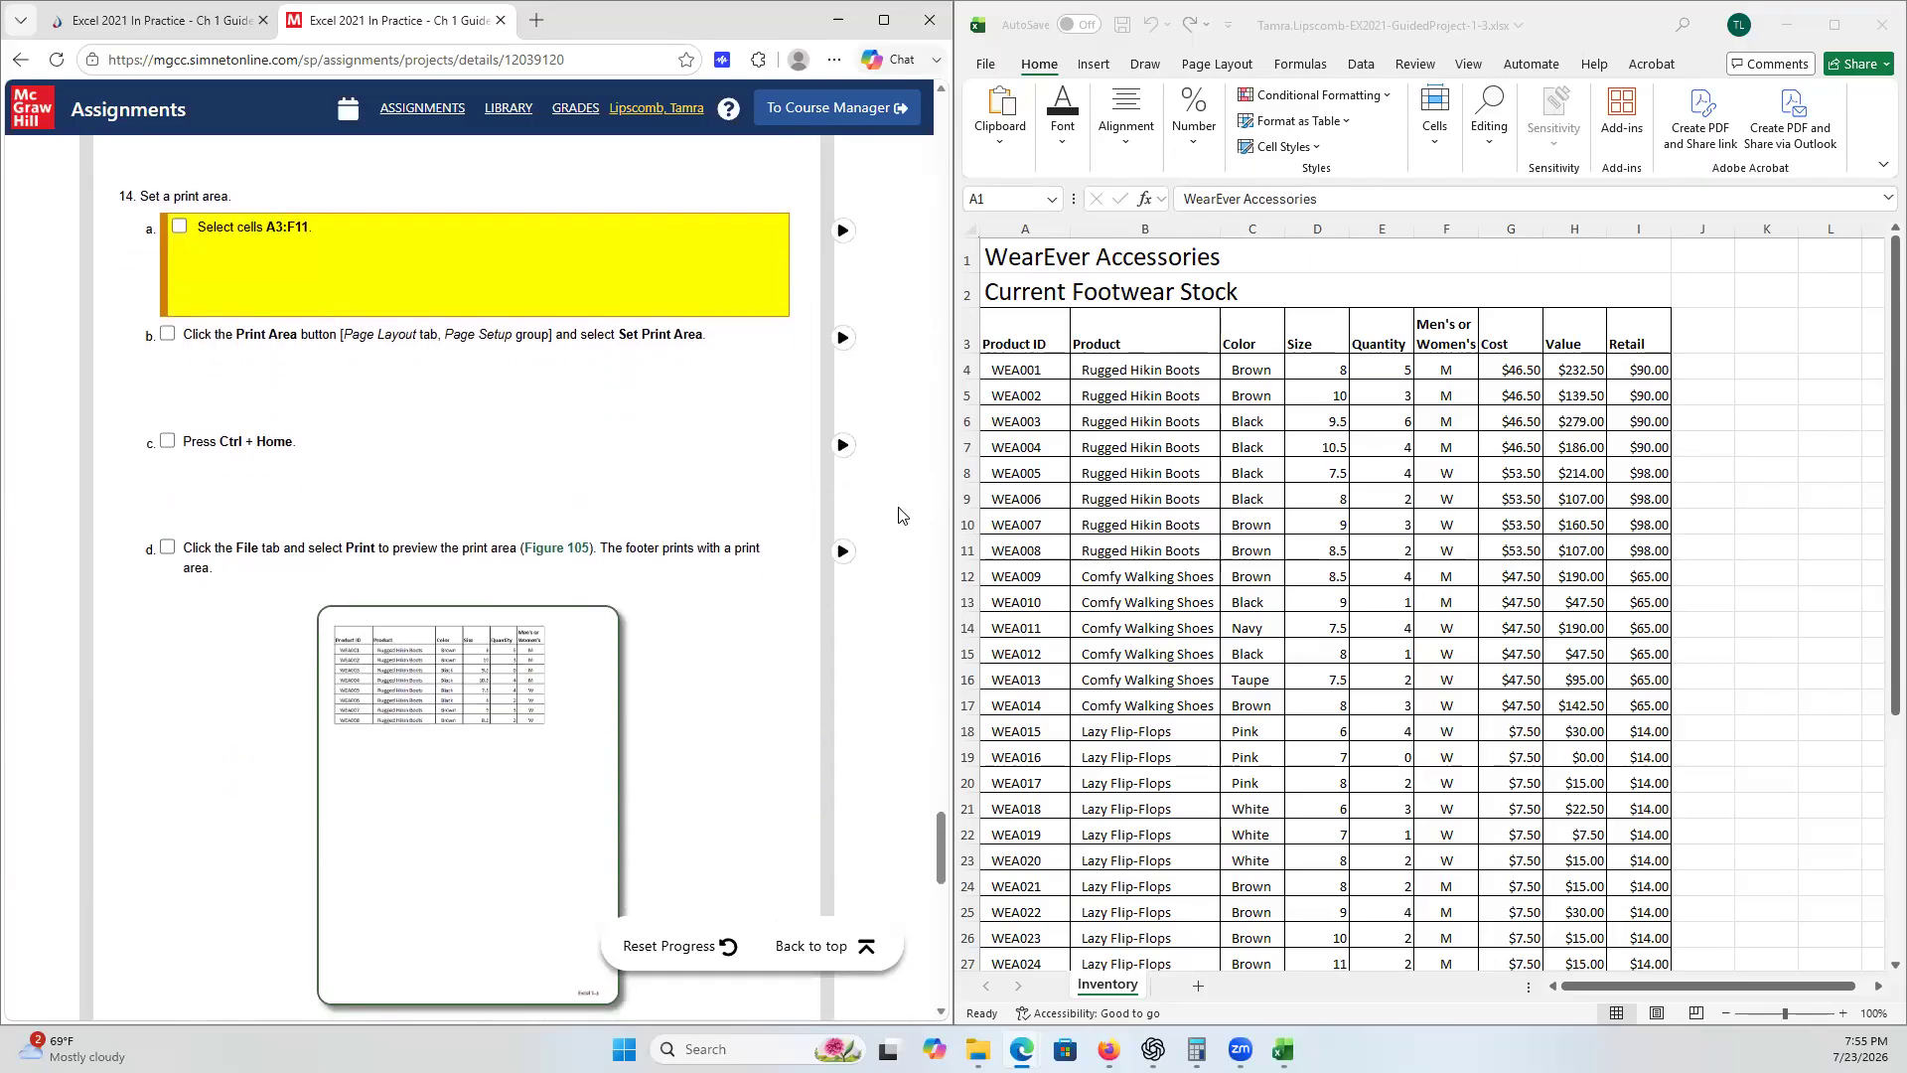
# - Select cells A3:F11 and set them as the worksheet's print area
pyautogui.click(1016, 325)
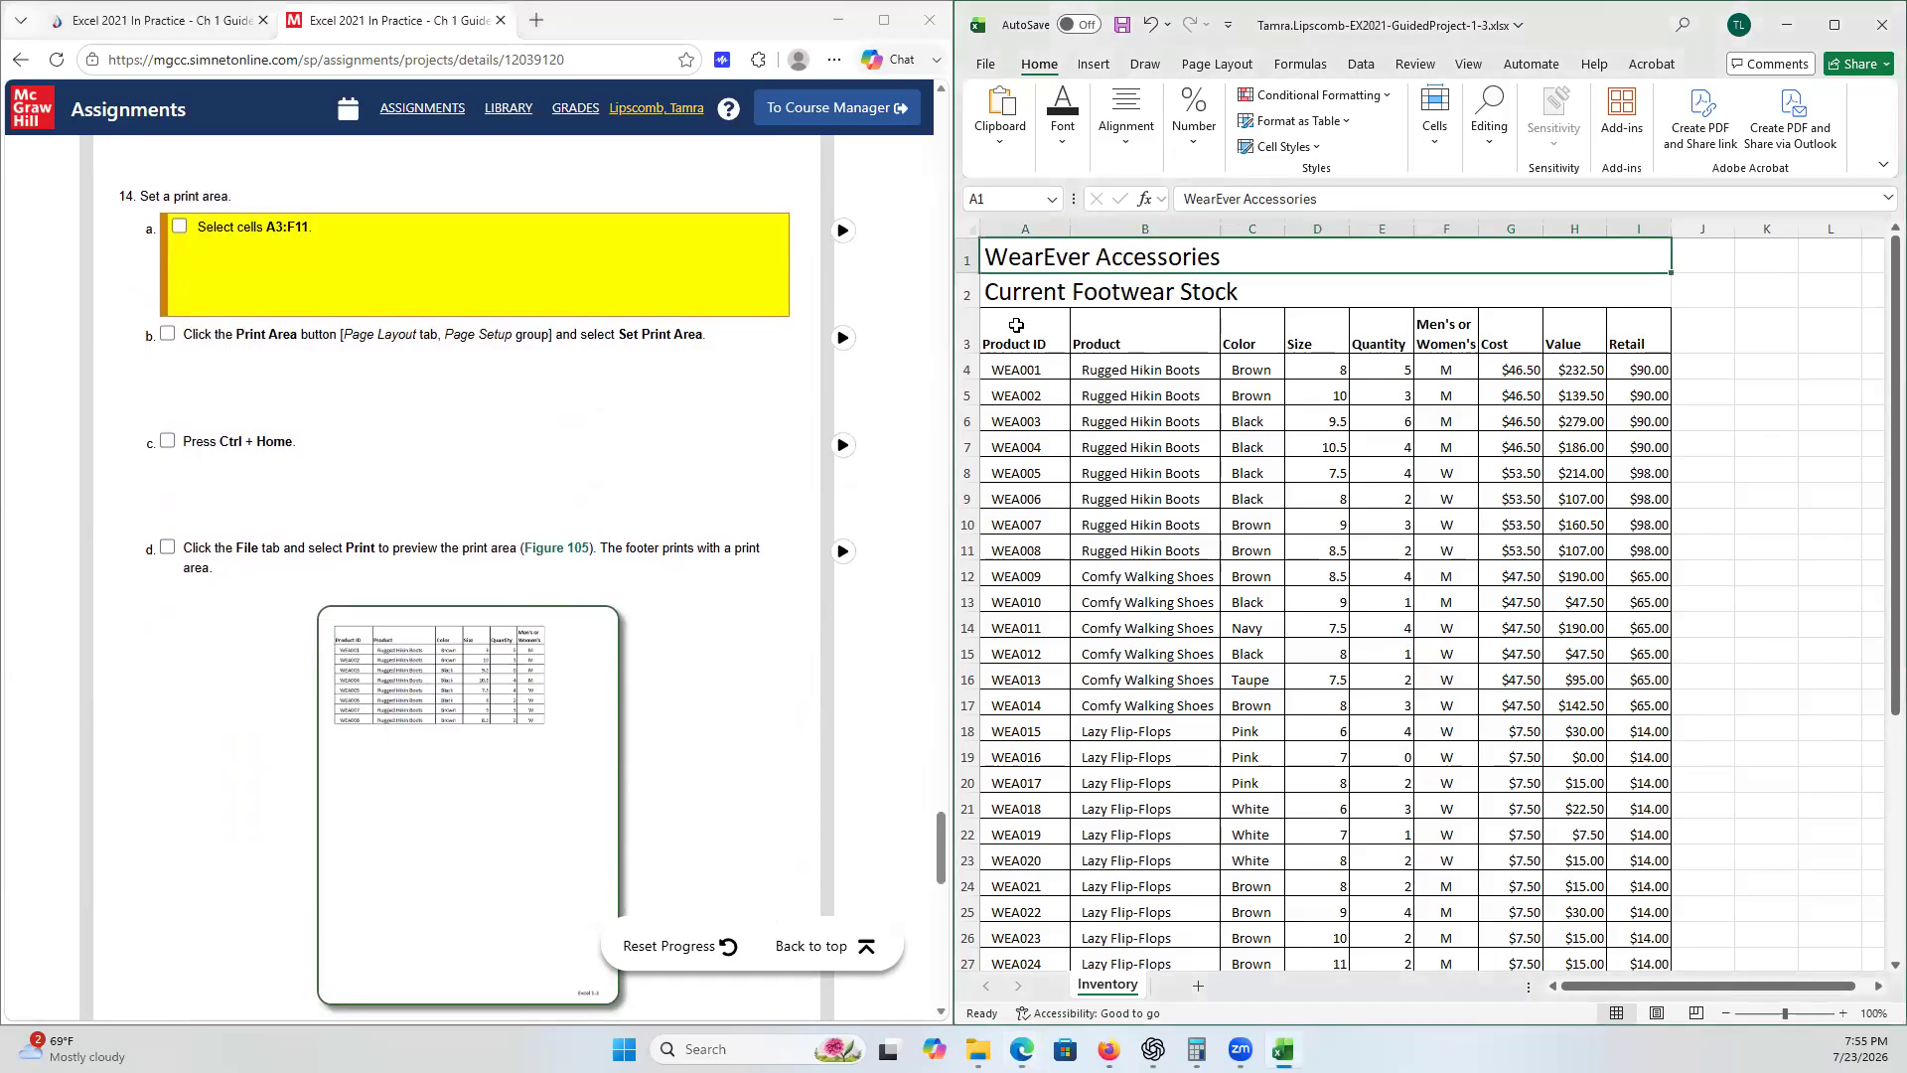
pyautogui.click(1016, 325)
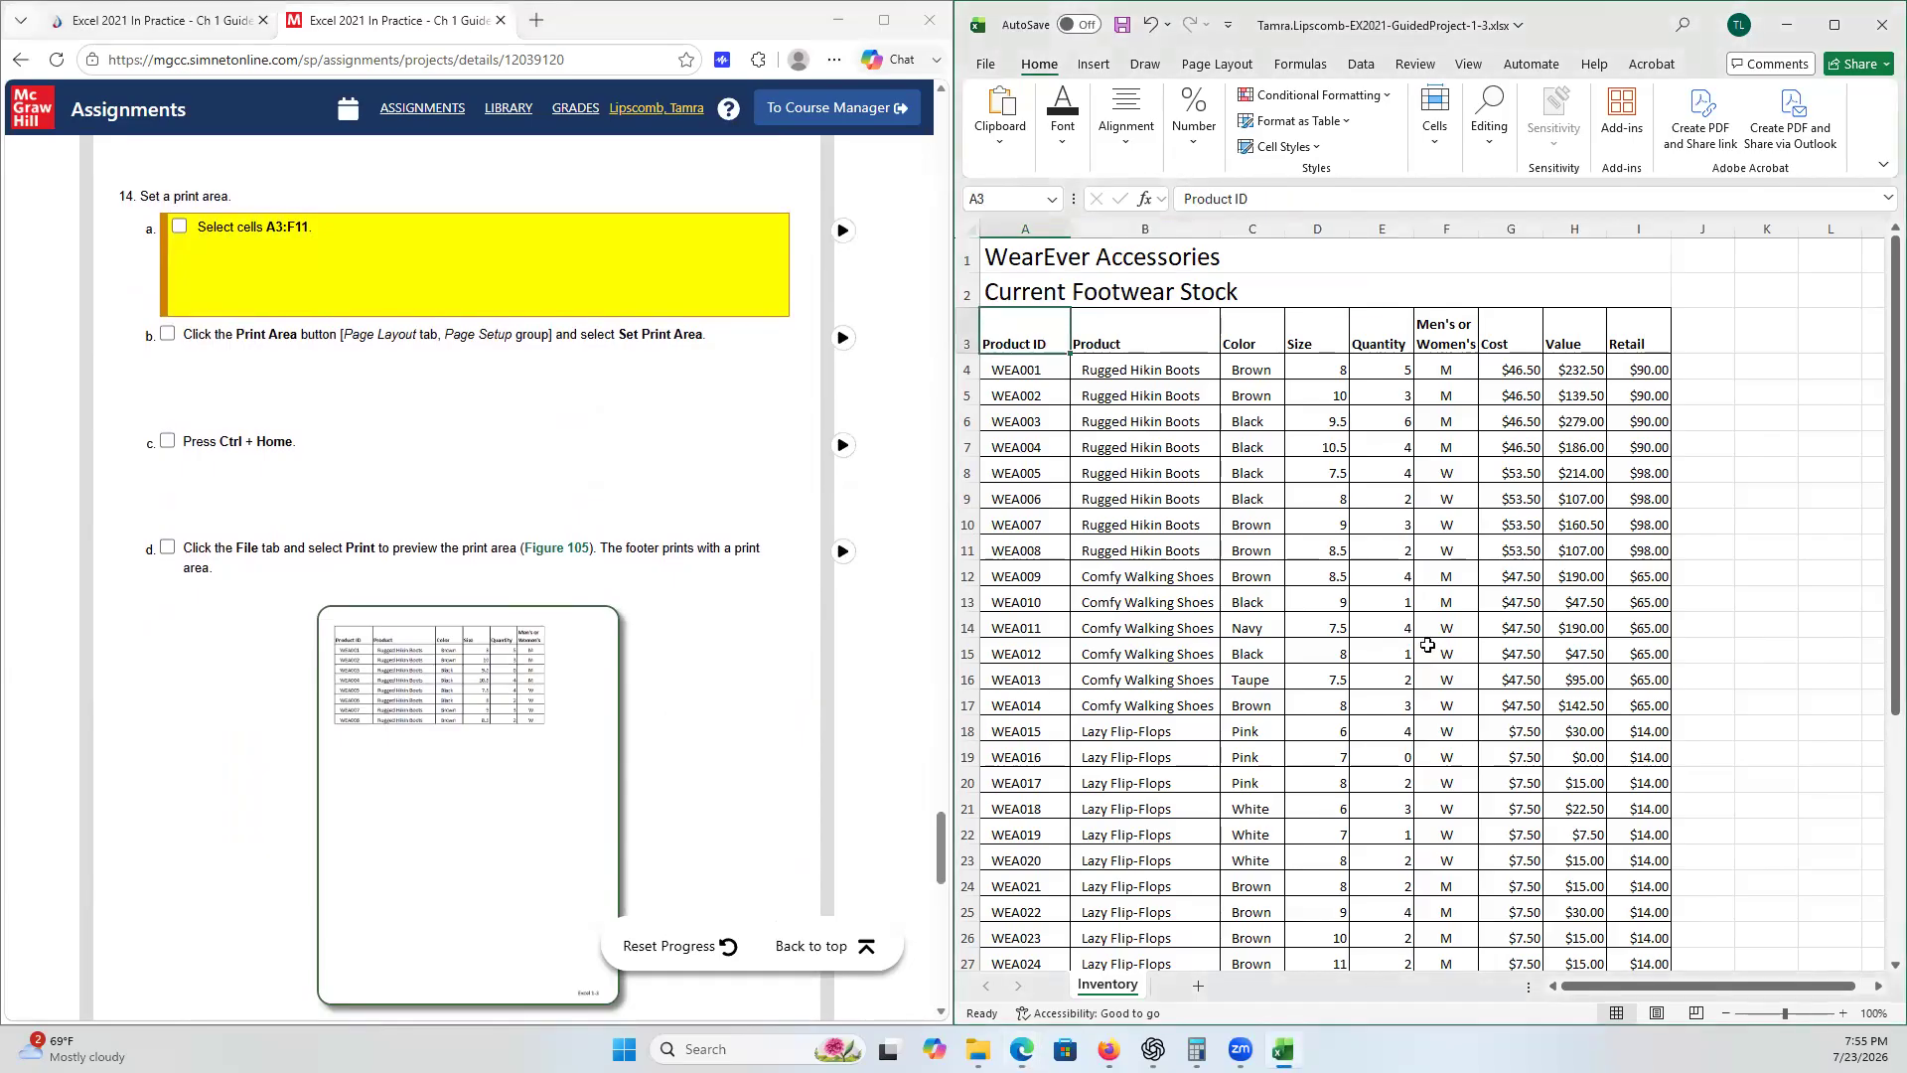
pyautogui.scroll(-1, 1429, 584)
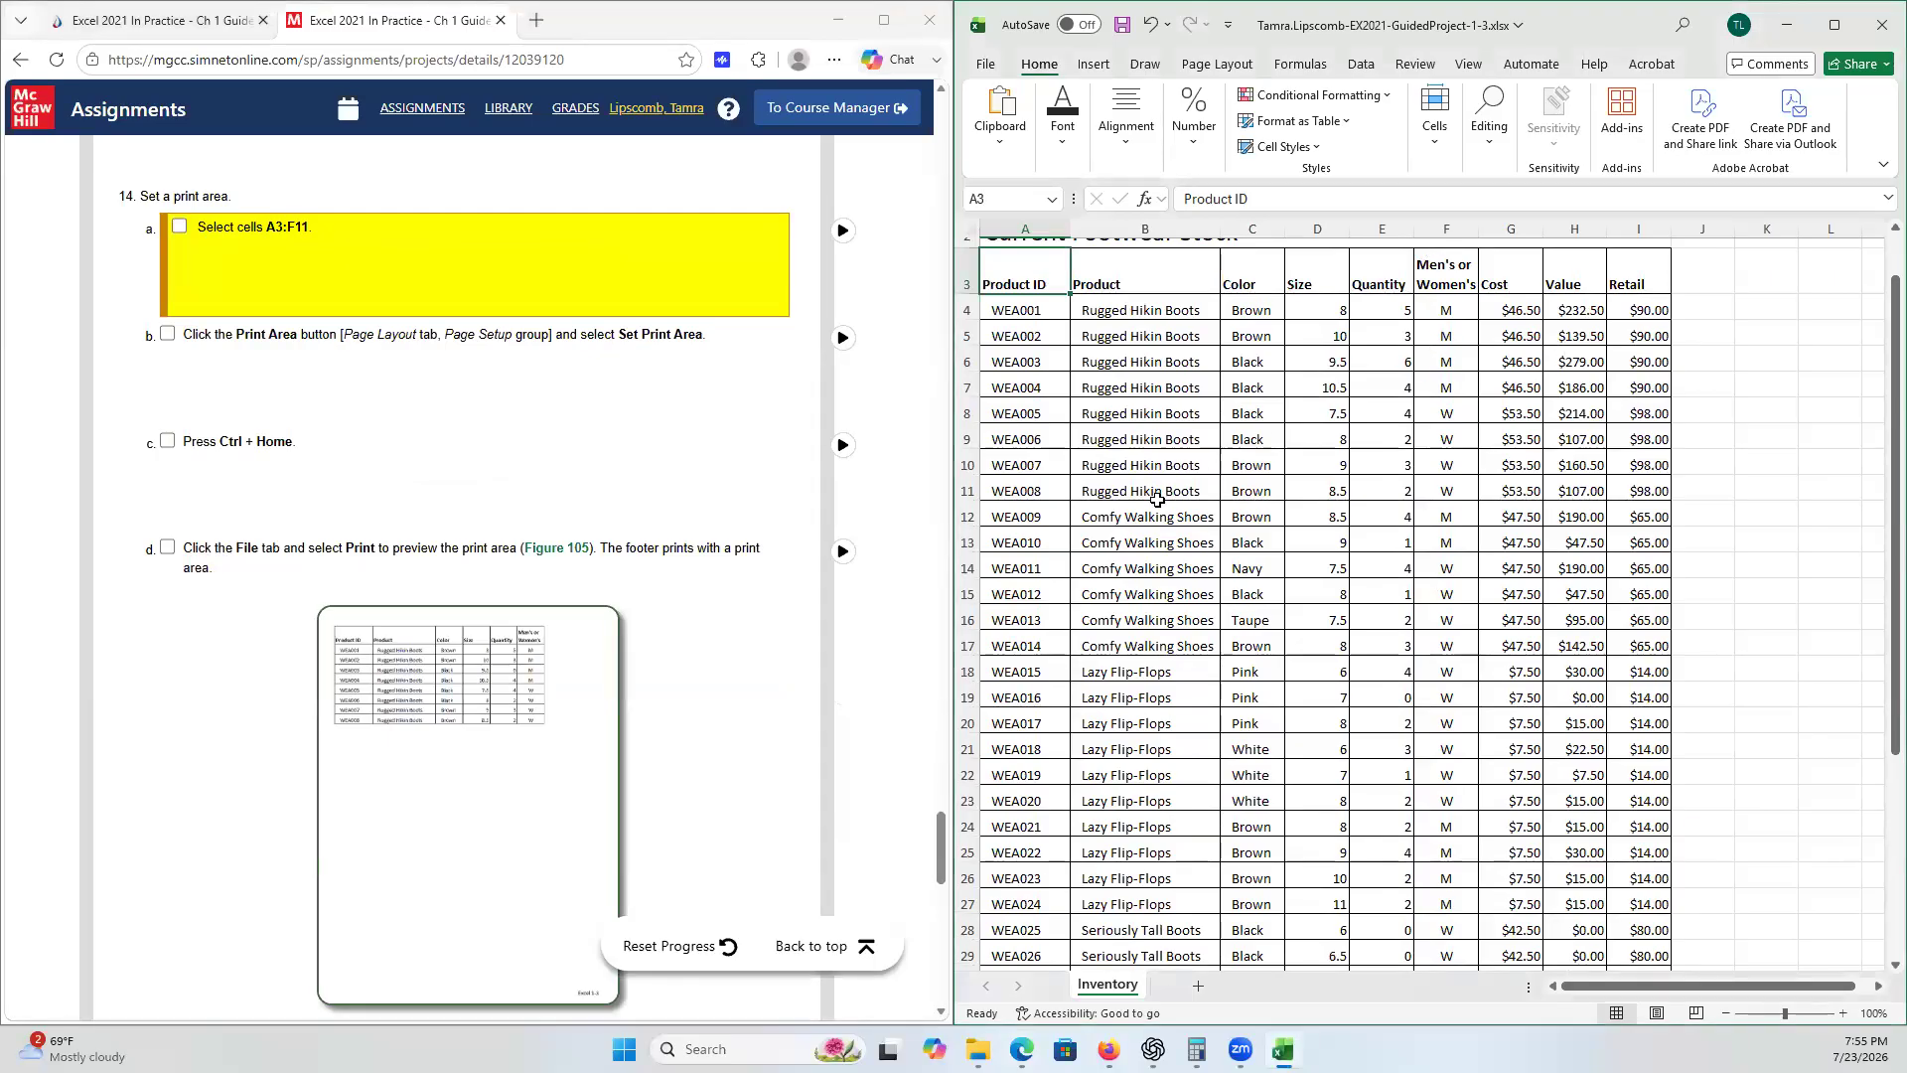
pyautogui.keyDown('shift'); pyautogui.click(1454, 487); pyautogui.keyUp('shift')
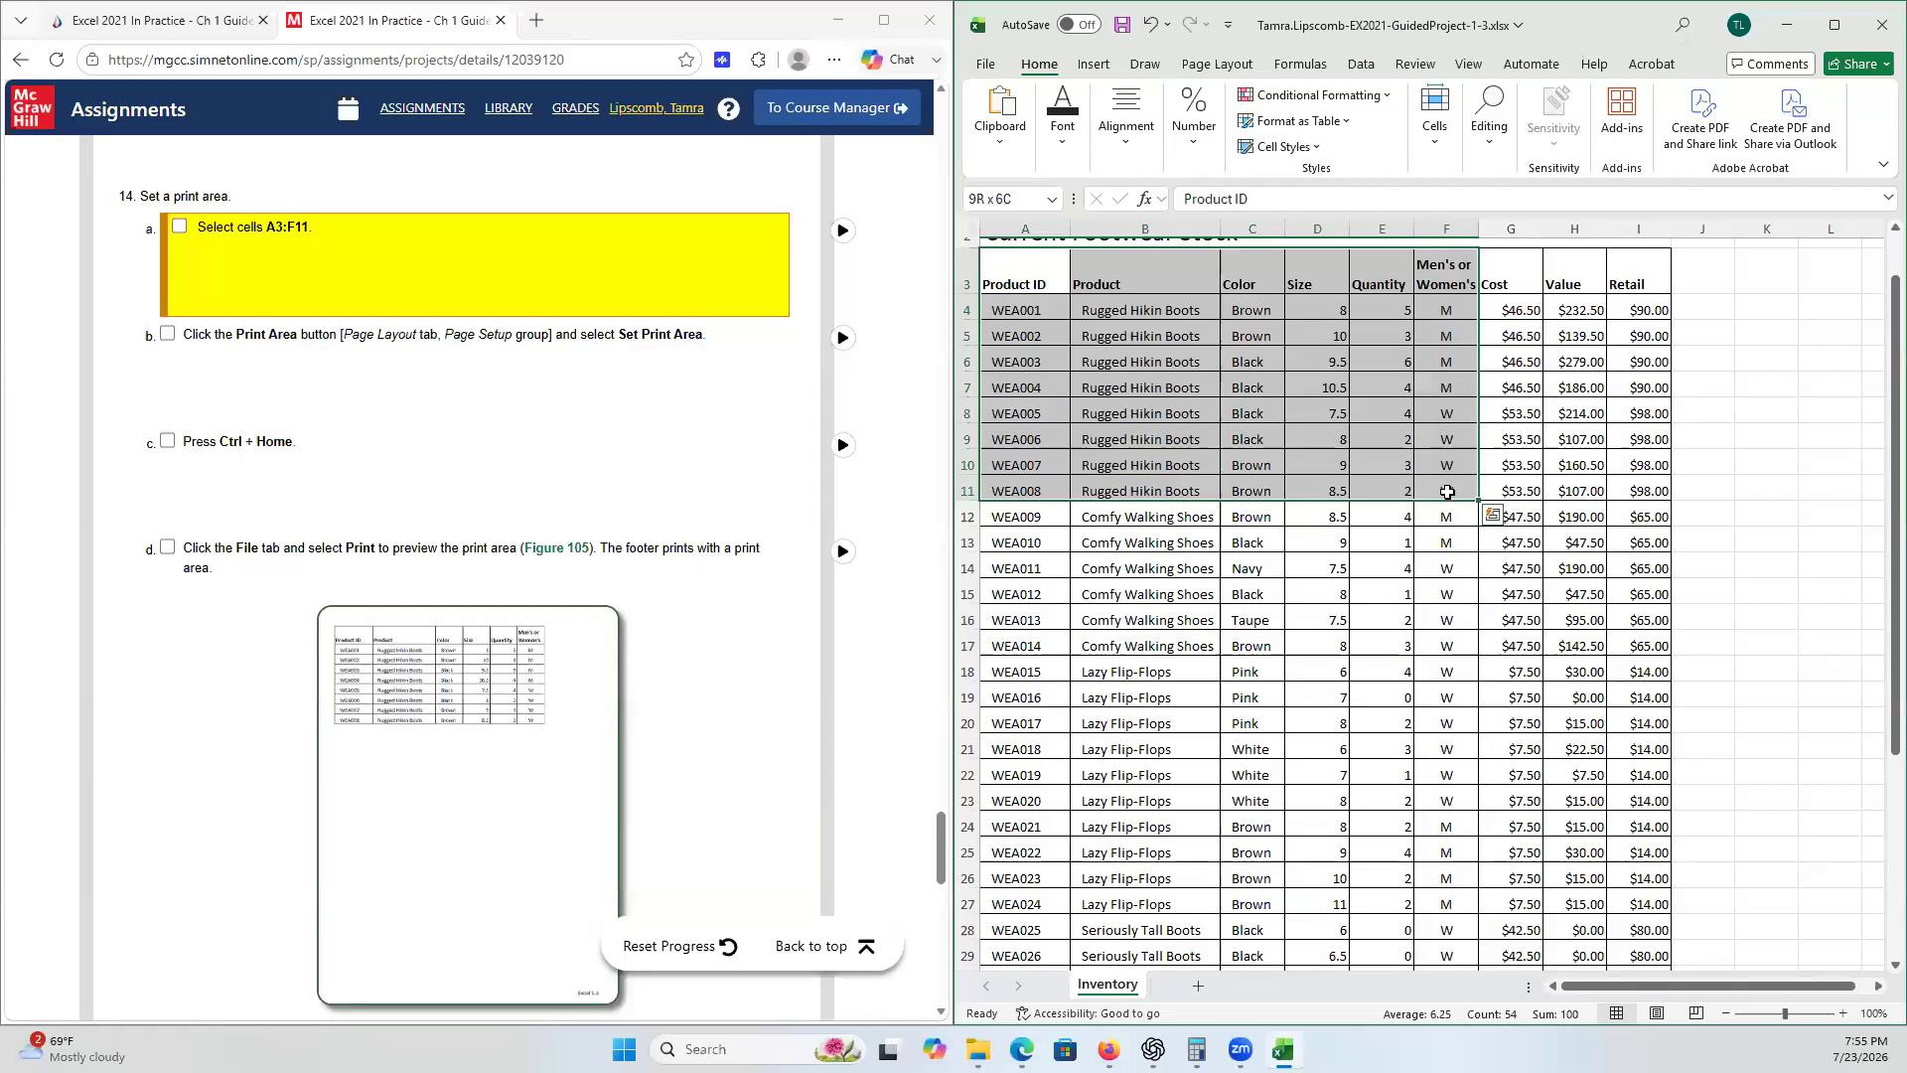
pyautogui.click(1220, 65)
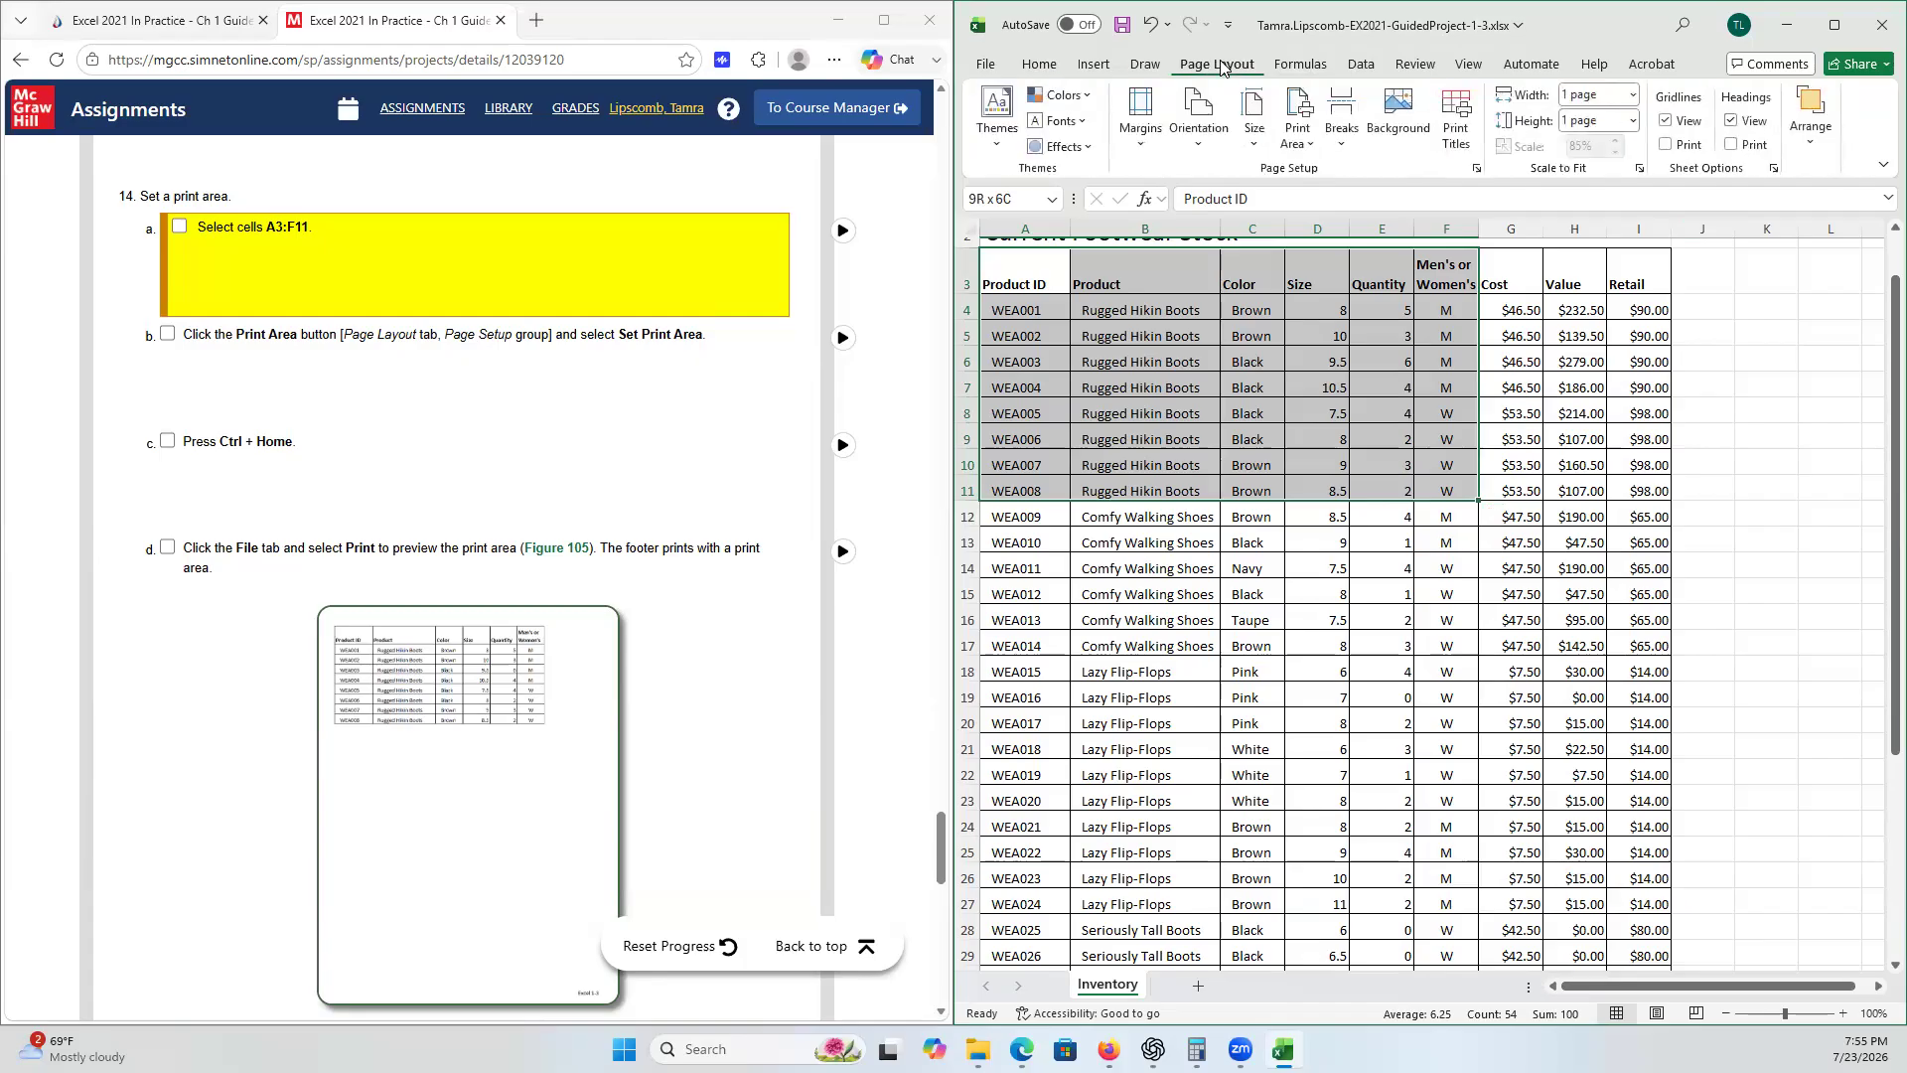
pyautogui.click(1313, 151)
pyautogui.click(1343, 178)
# - Return to cell A1 and open the print preview of the print area
pyautogui.hotkey('ctrl', 'Home')
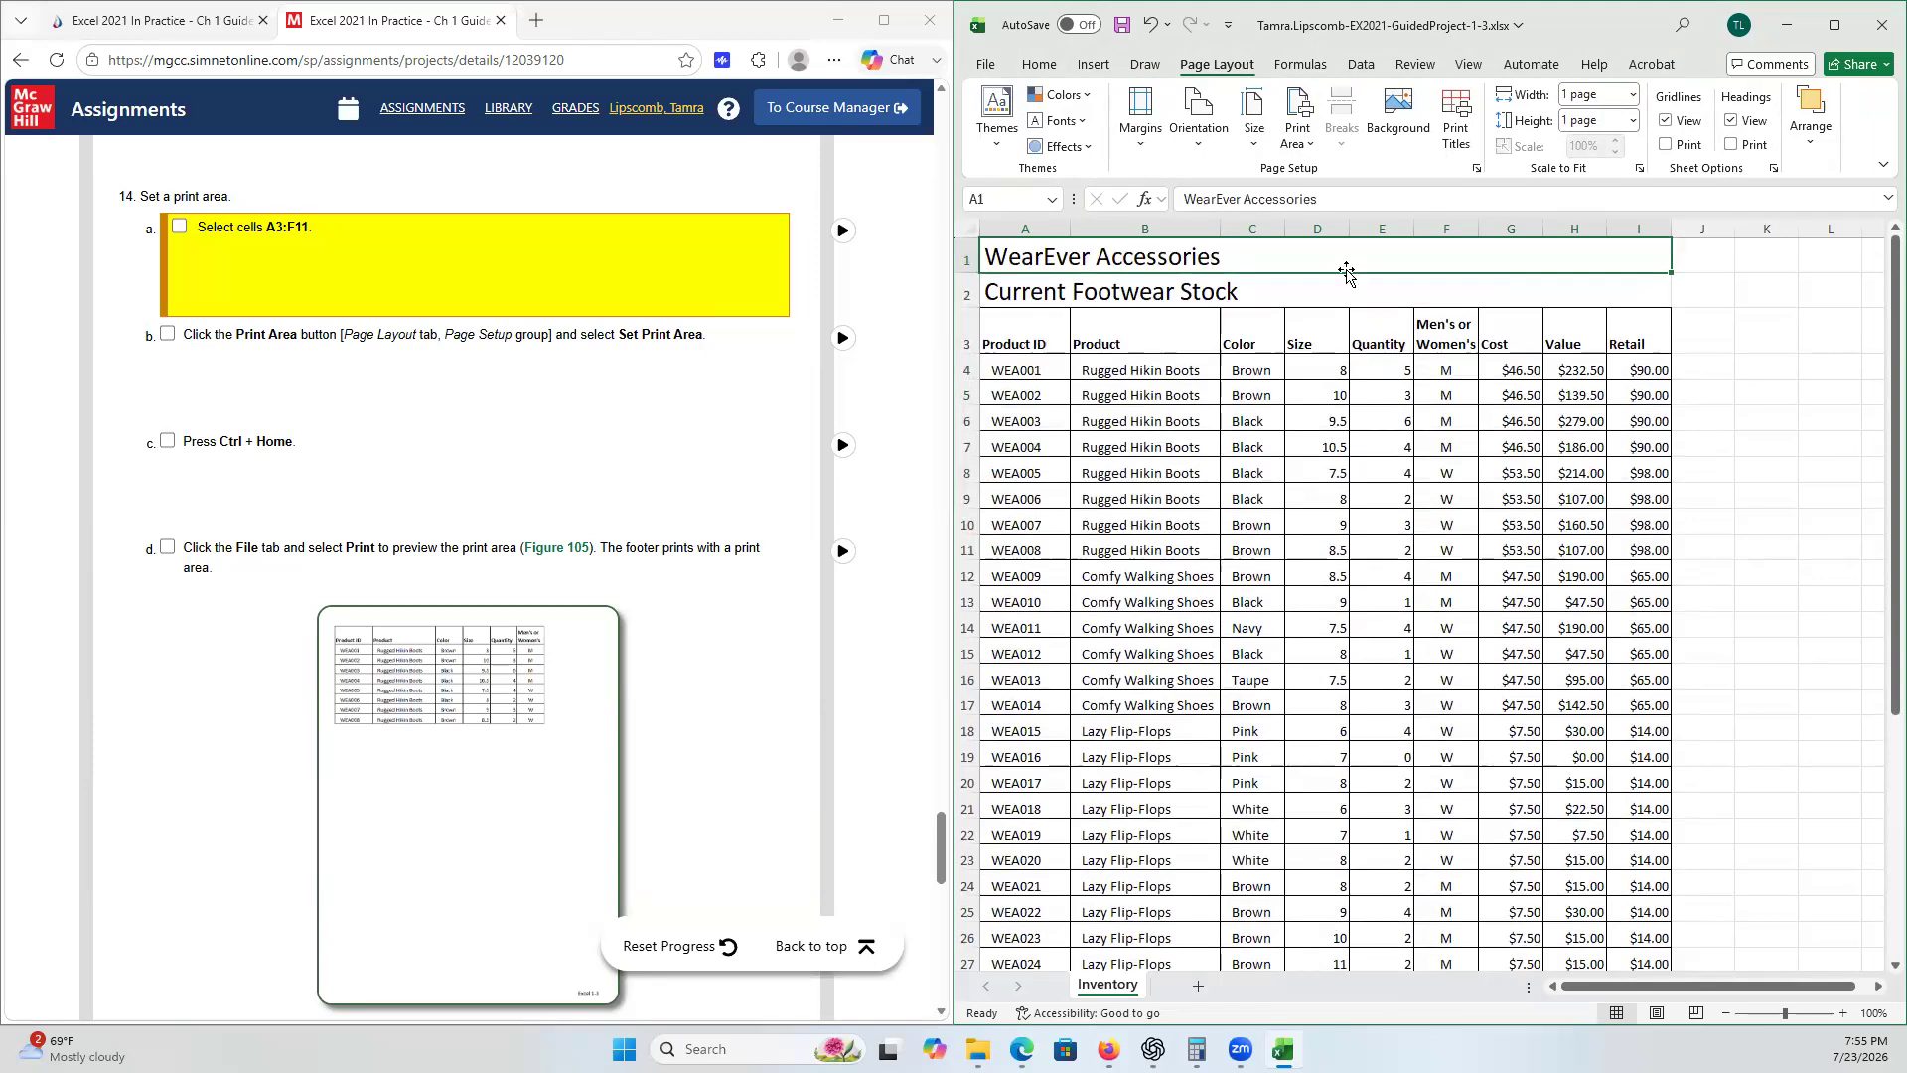
pyautogui.click(988, 67)
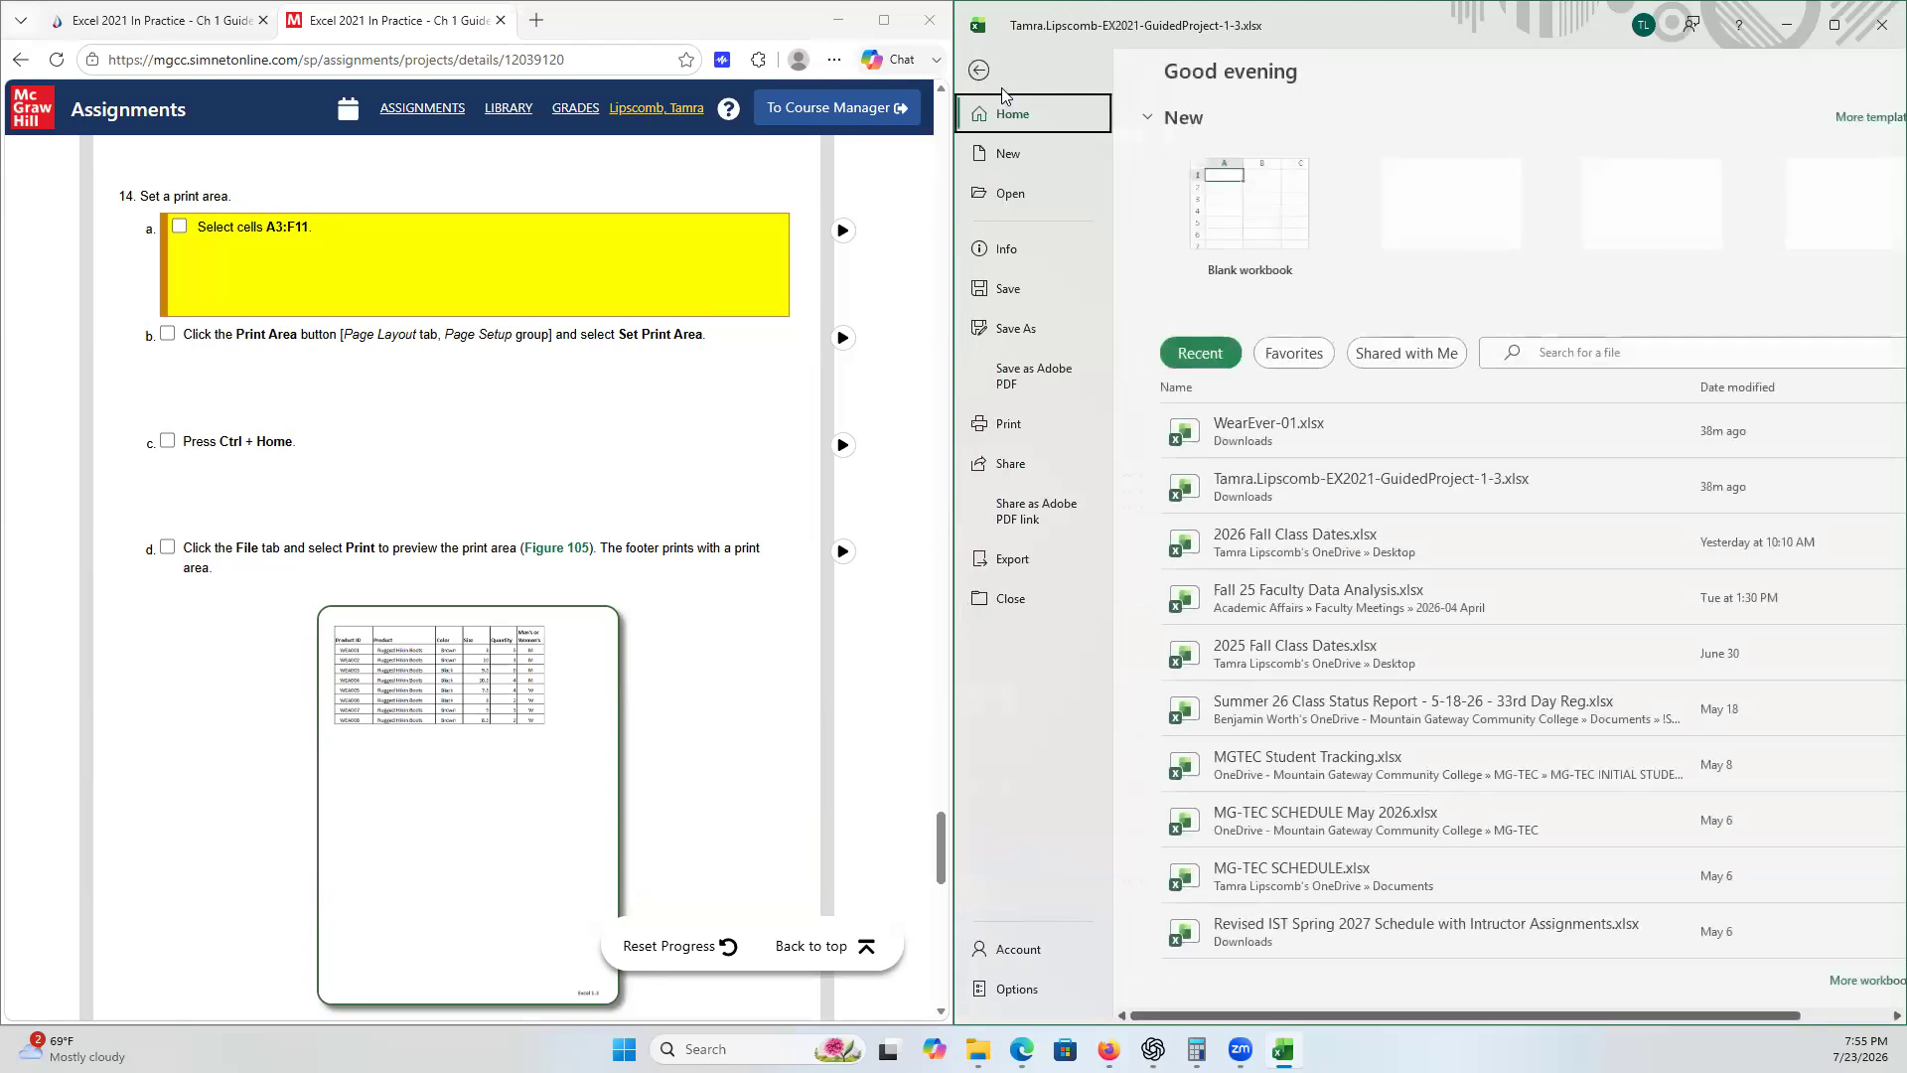
pyautogui.click(1015, 437)
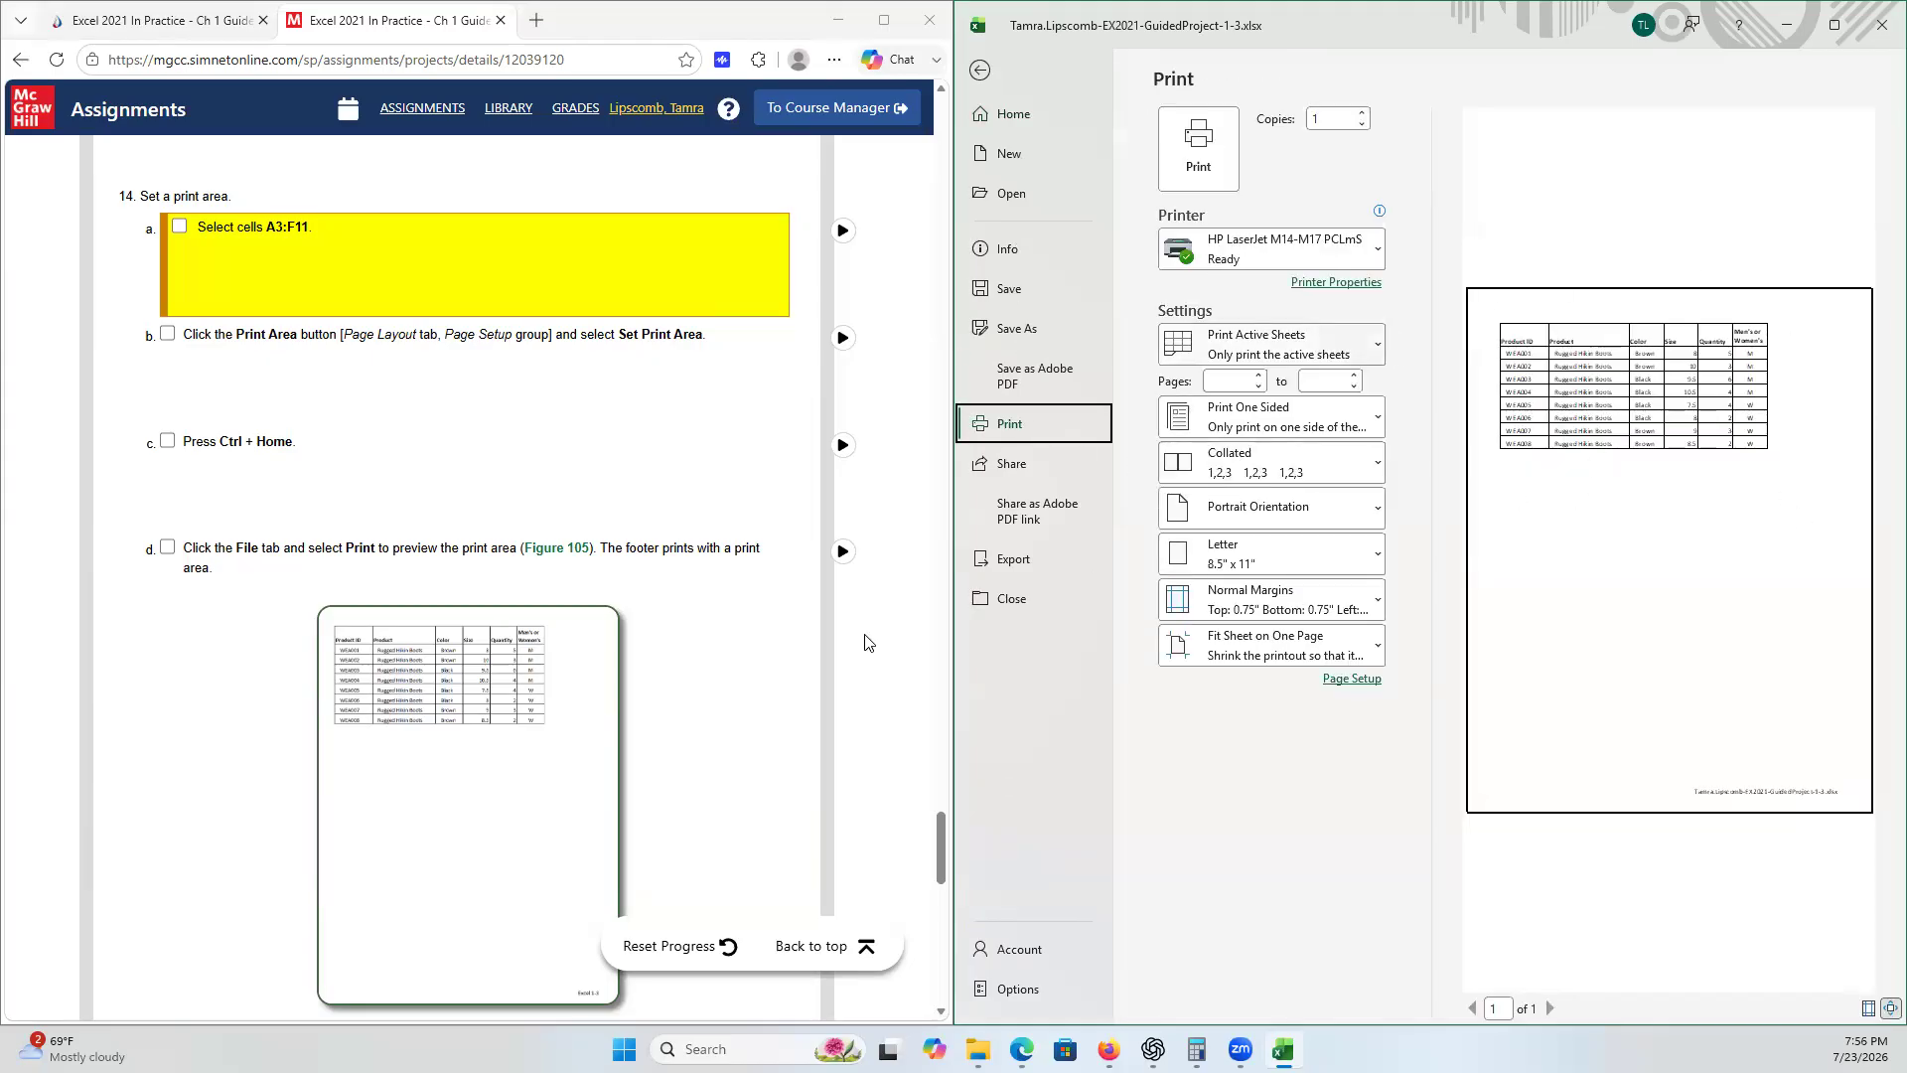
# - Tick checklist steps 14a through 14e and return from the print preview to the worksheet
pyautogui.click(166, 550)
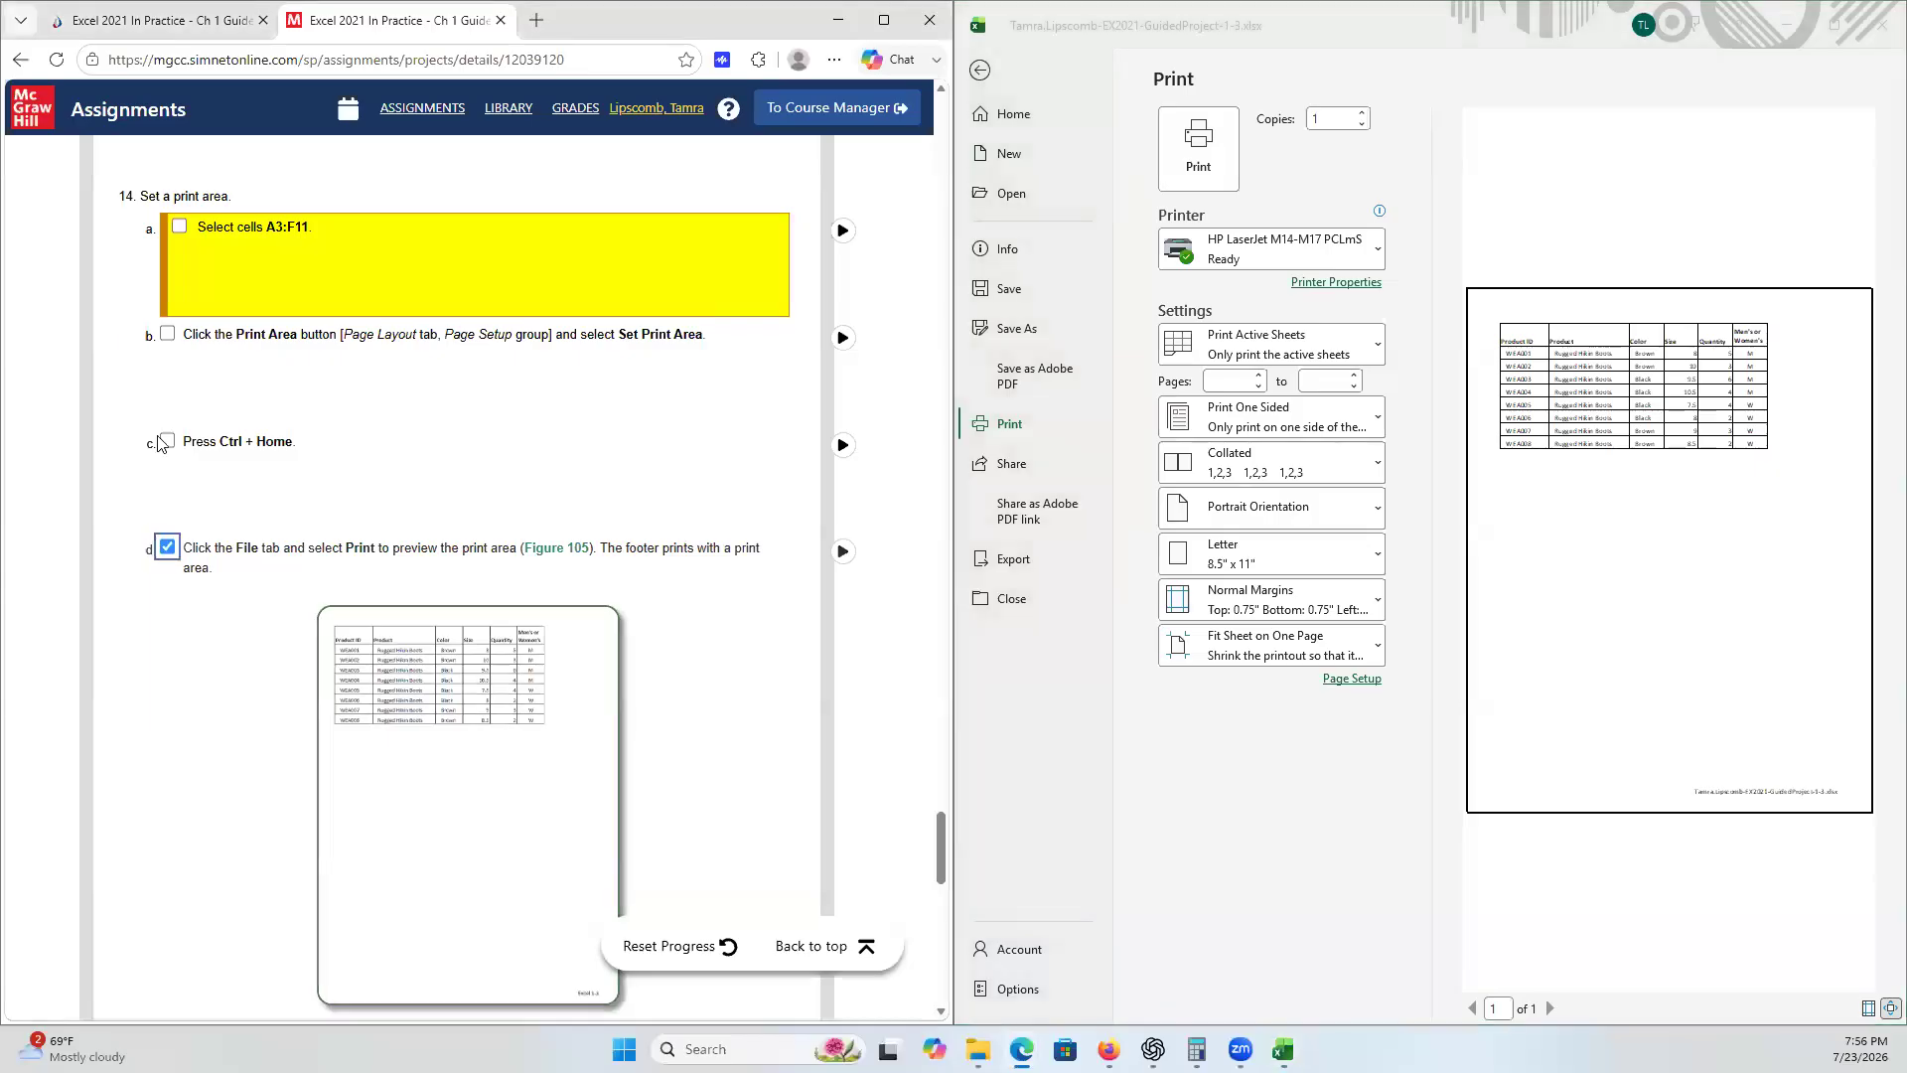
pyautogui.click(167, 440)
pyautogui.click(167, 333)
pyautogui.click(179, 227)
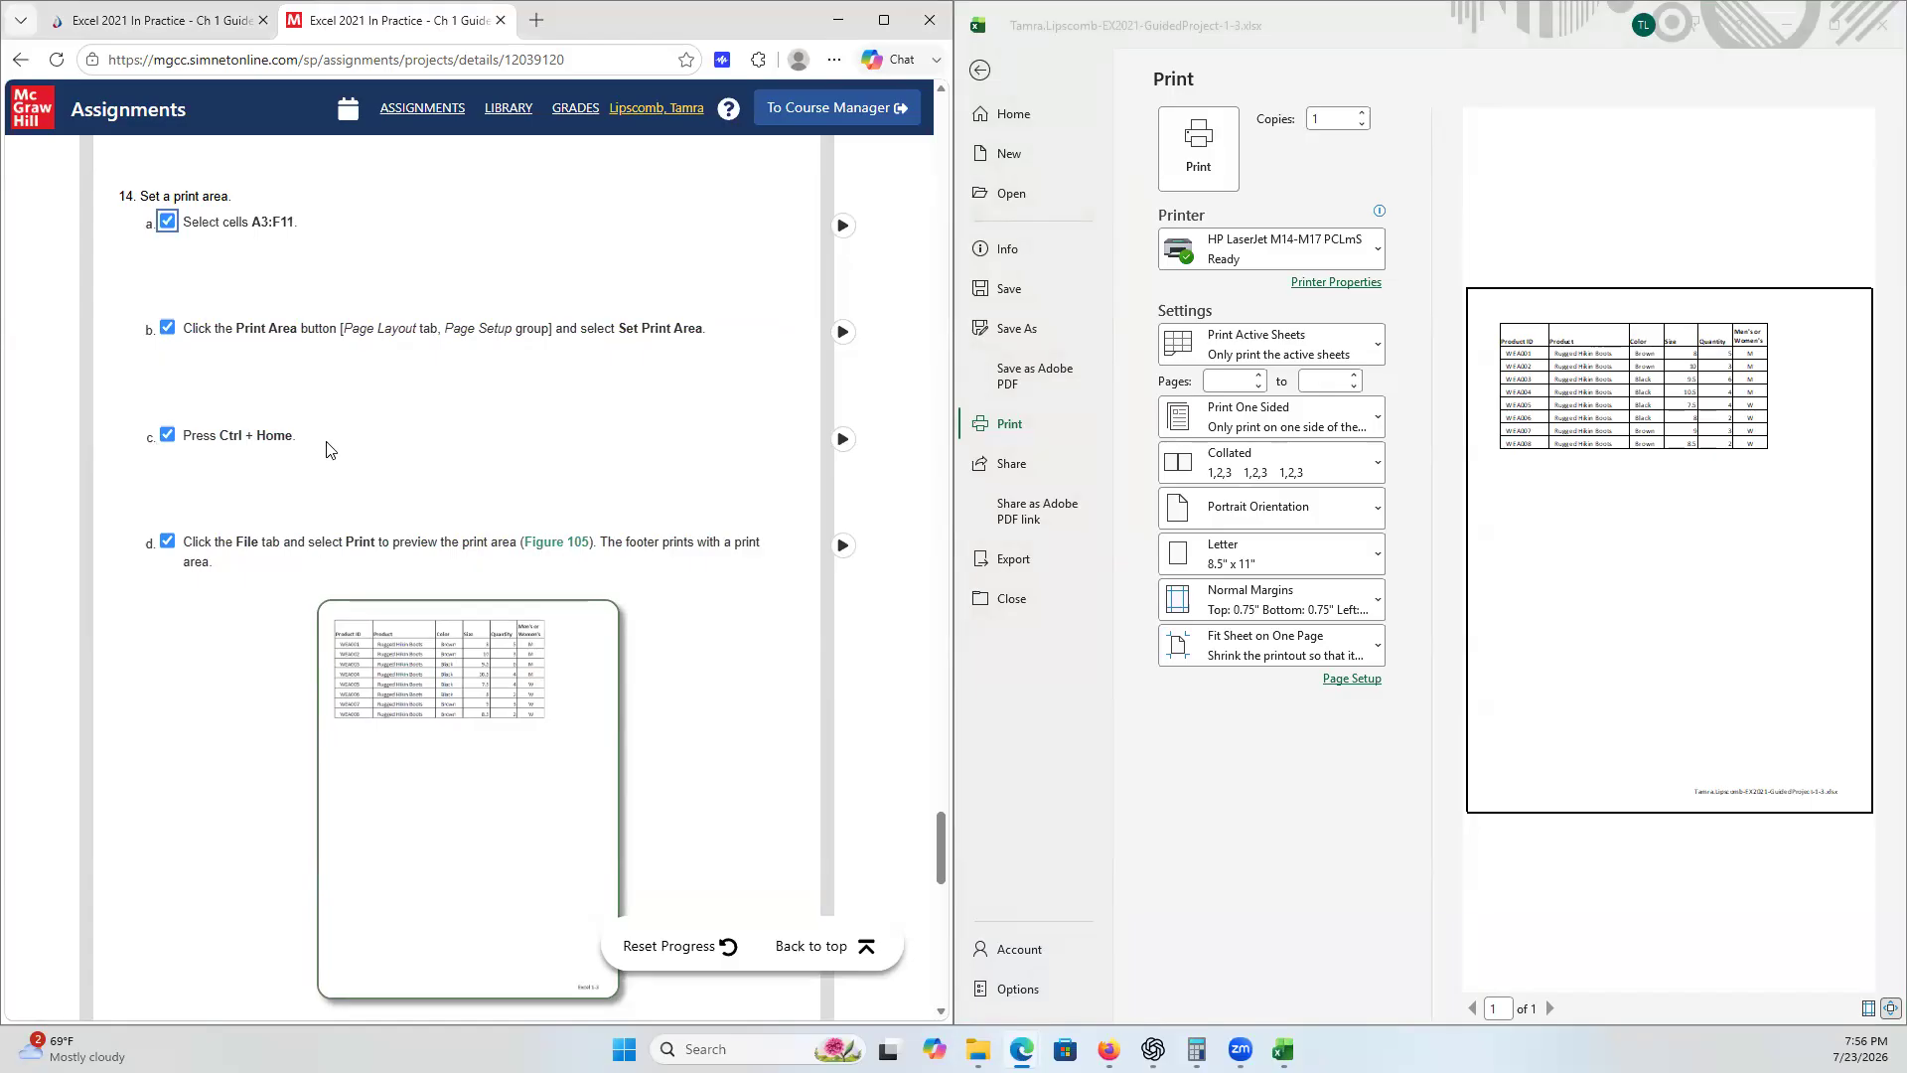
pyautogui.scroll(-7, 333, 452)
pyautogui.click(180, 449)
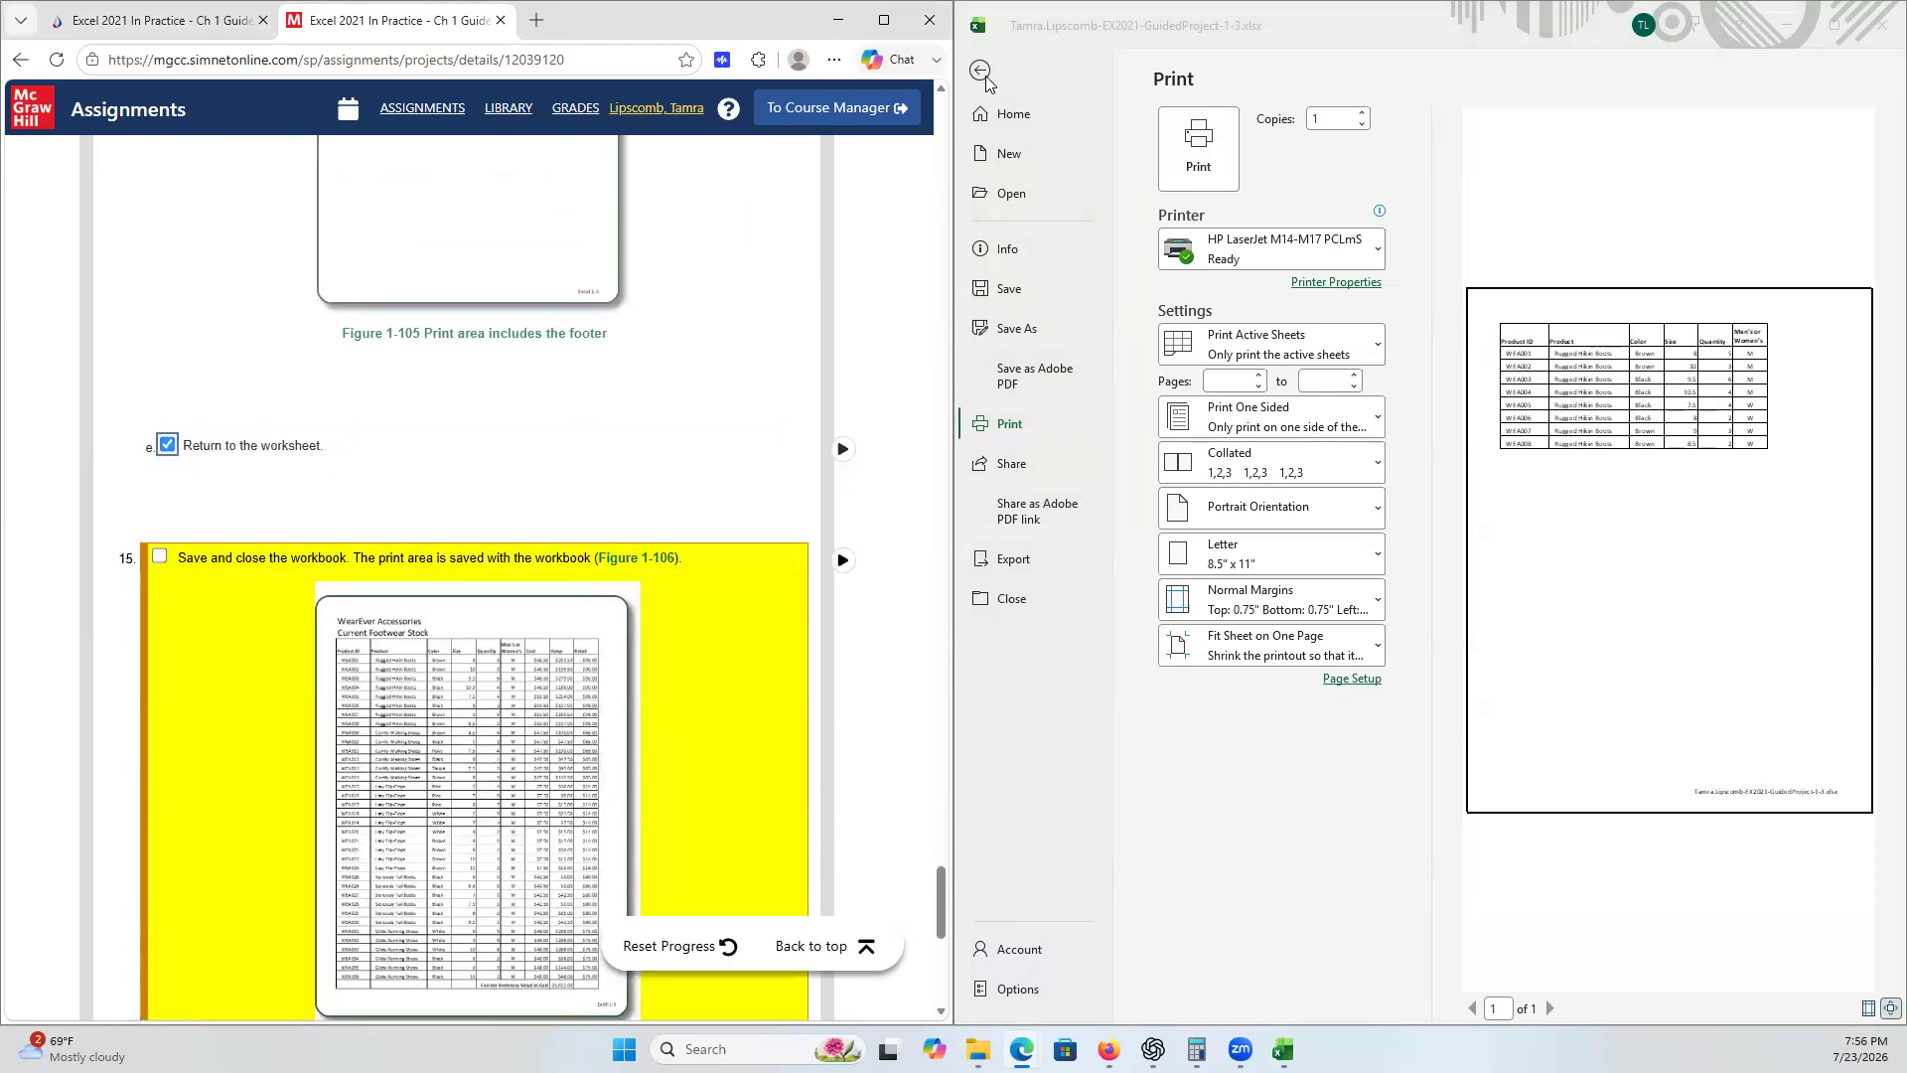
pyautogui.click(982, 73)
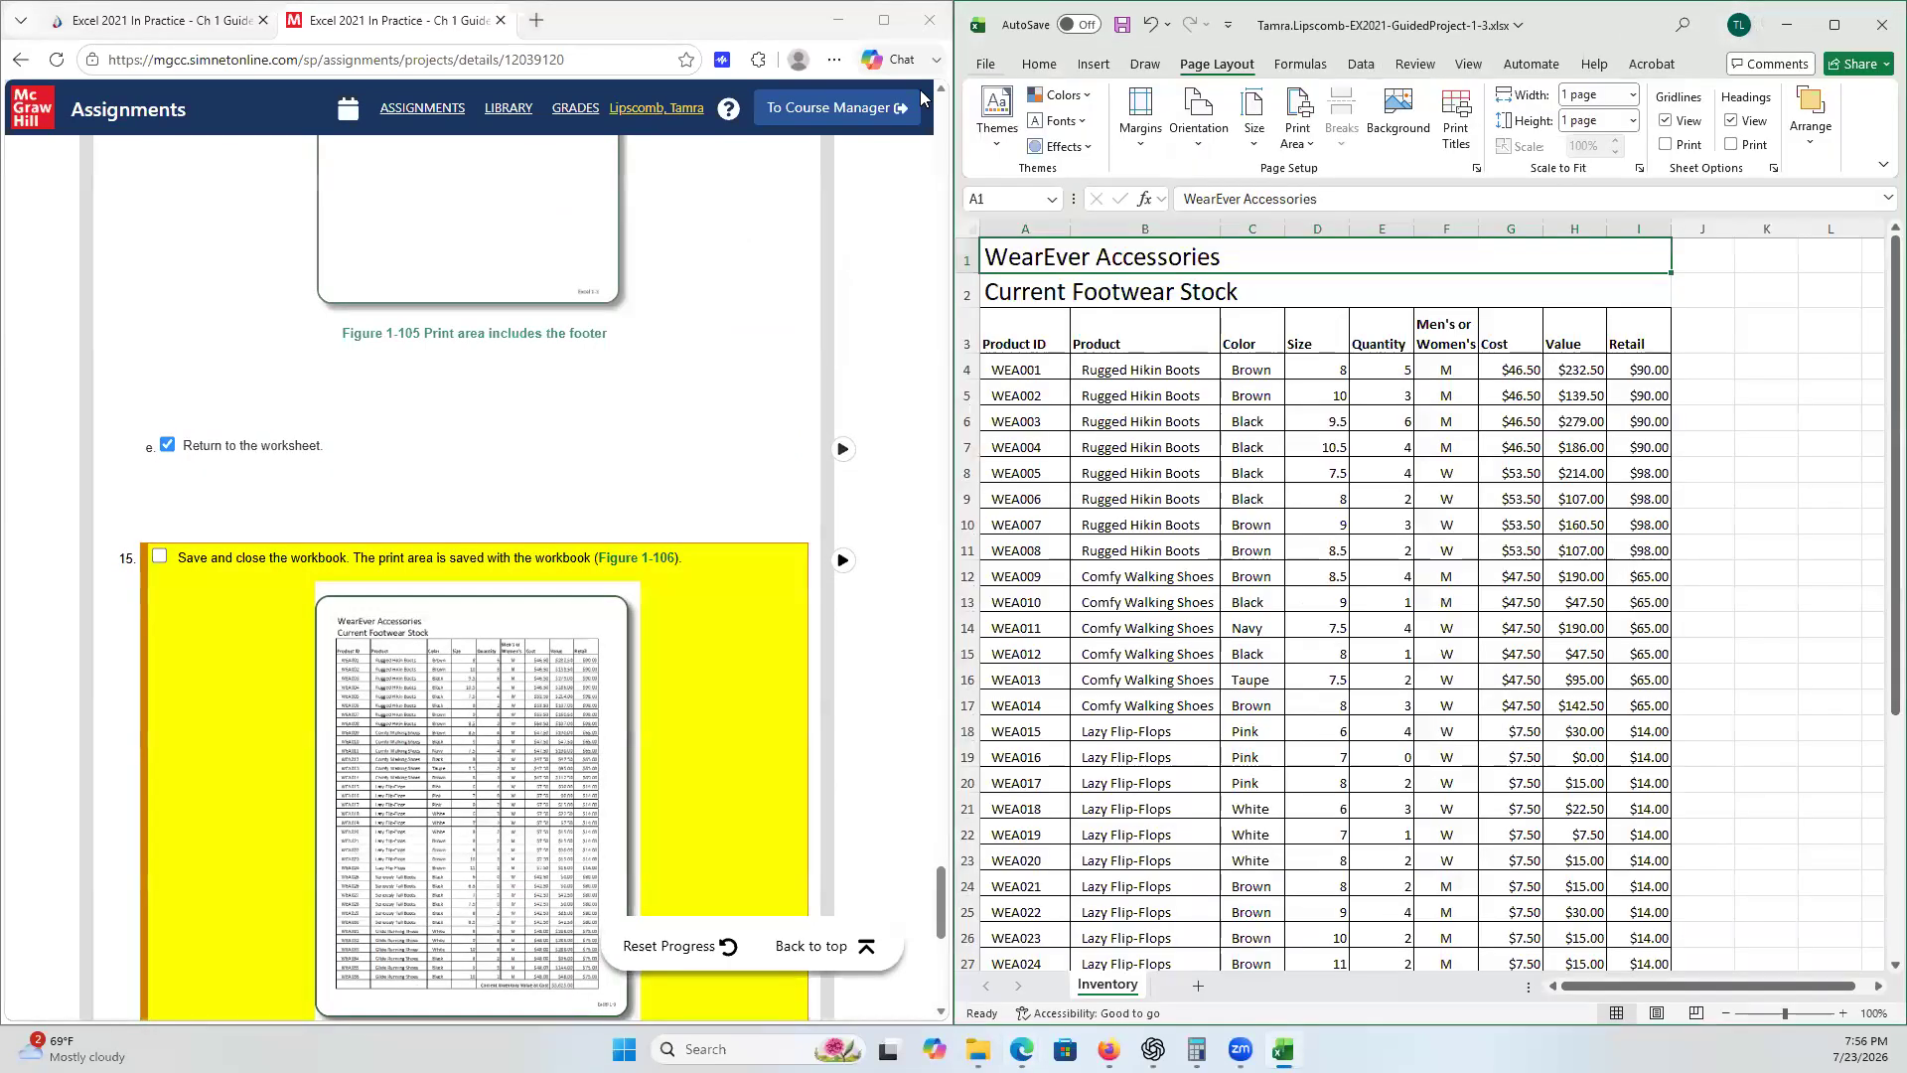
# - Tick checklist step 15 and save the workbook
pyautogui.scroll(-3, 358, 482)
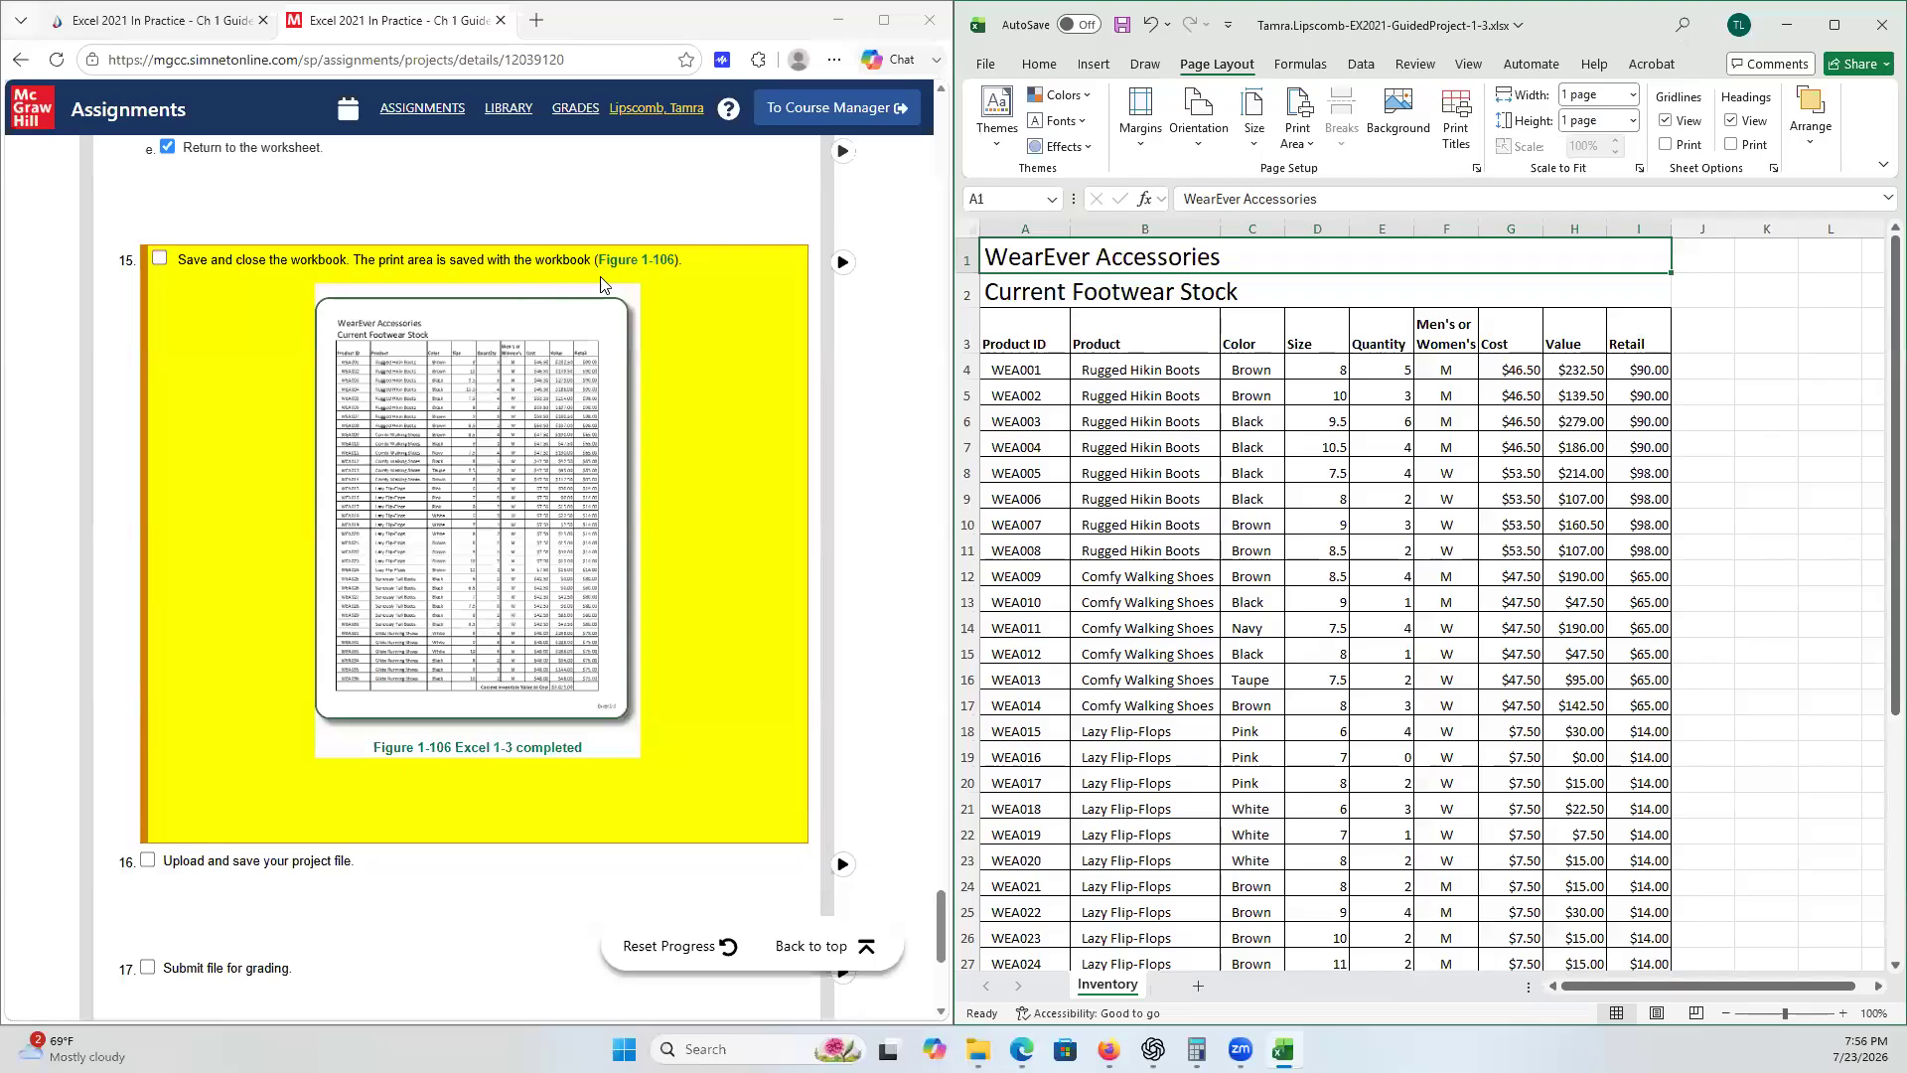
pyautogui.click(162, 261)
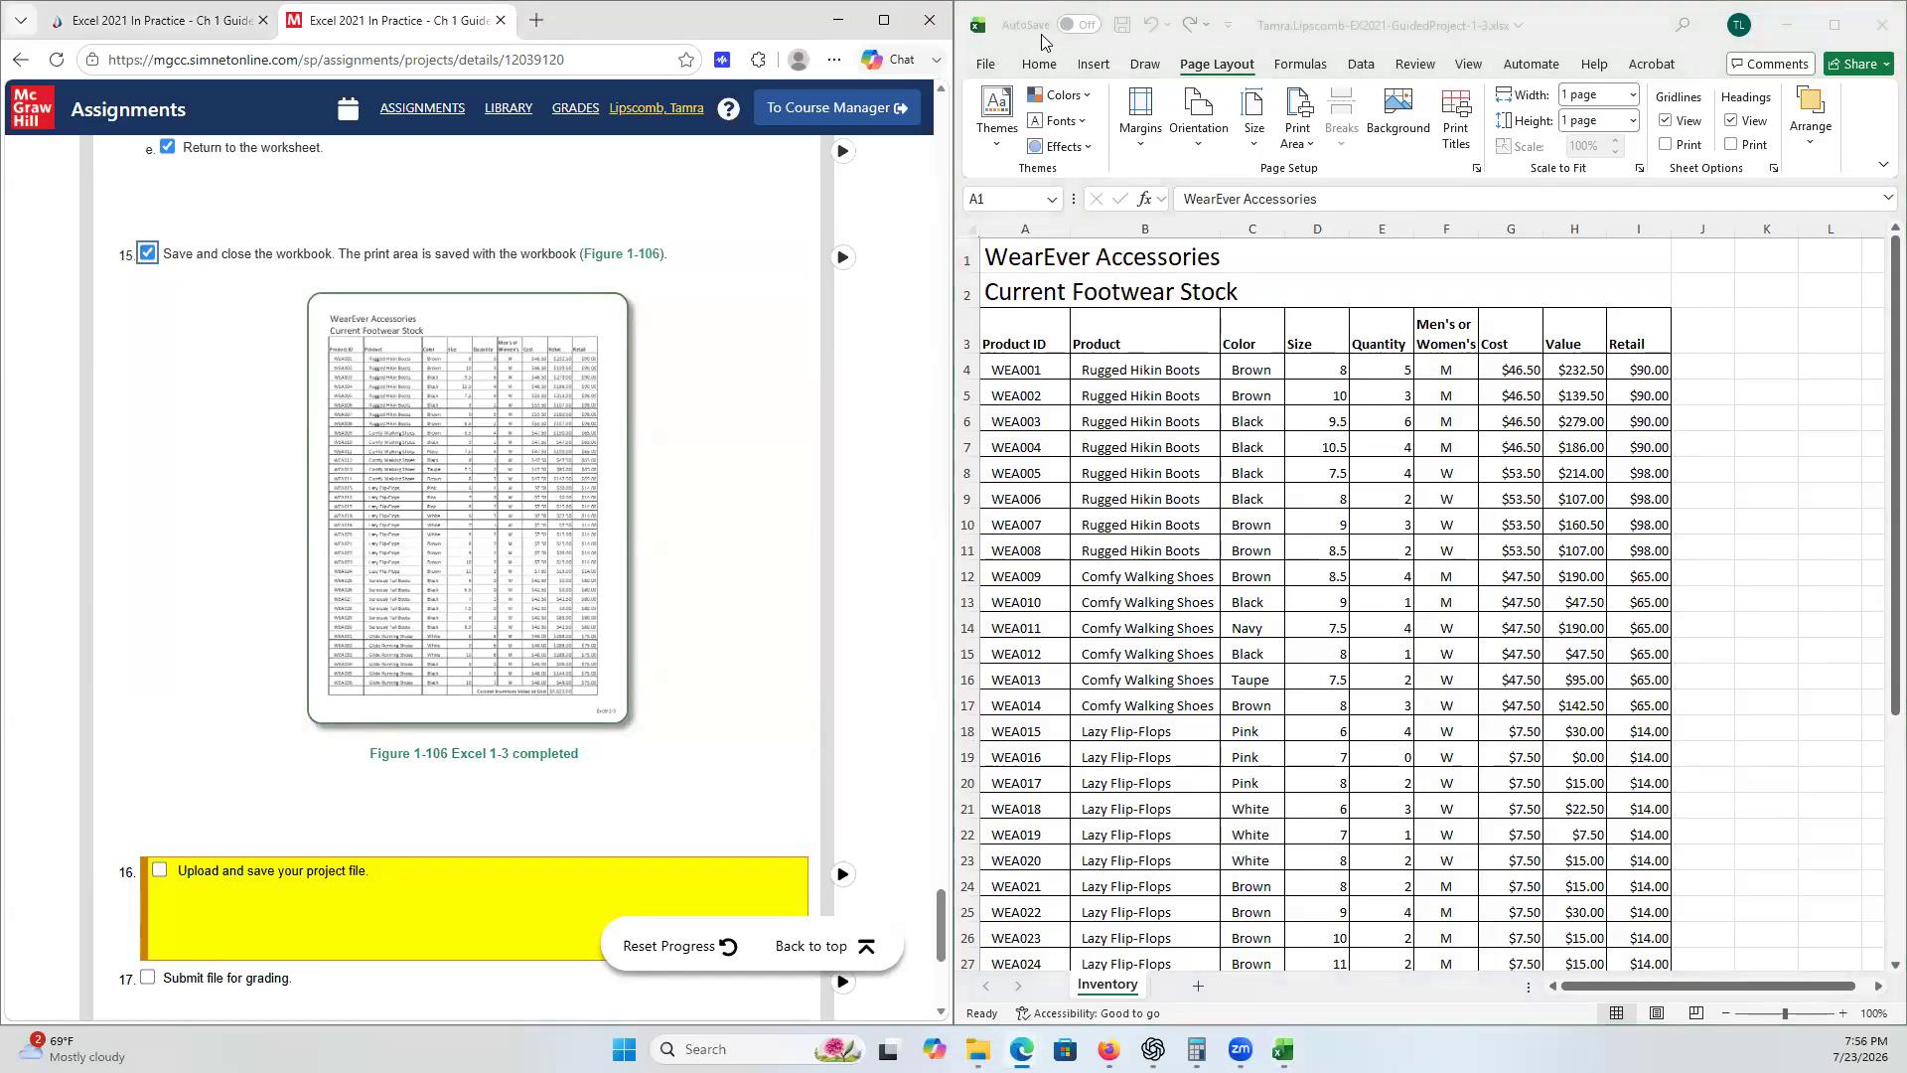
pyautogui.click(985, 66)
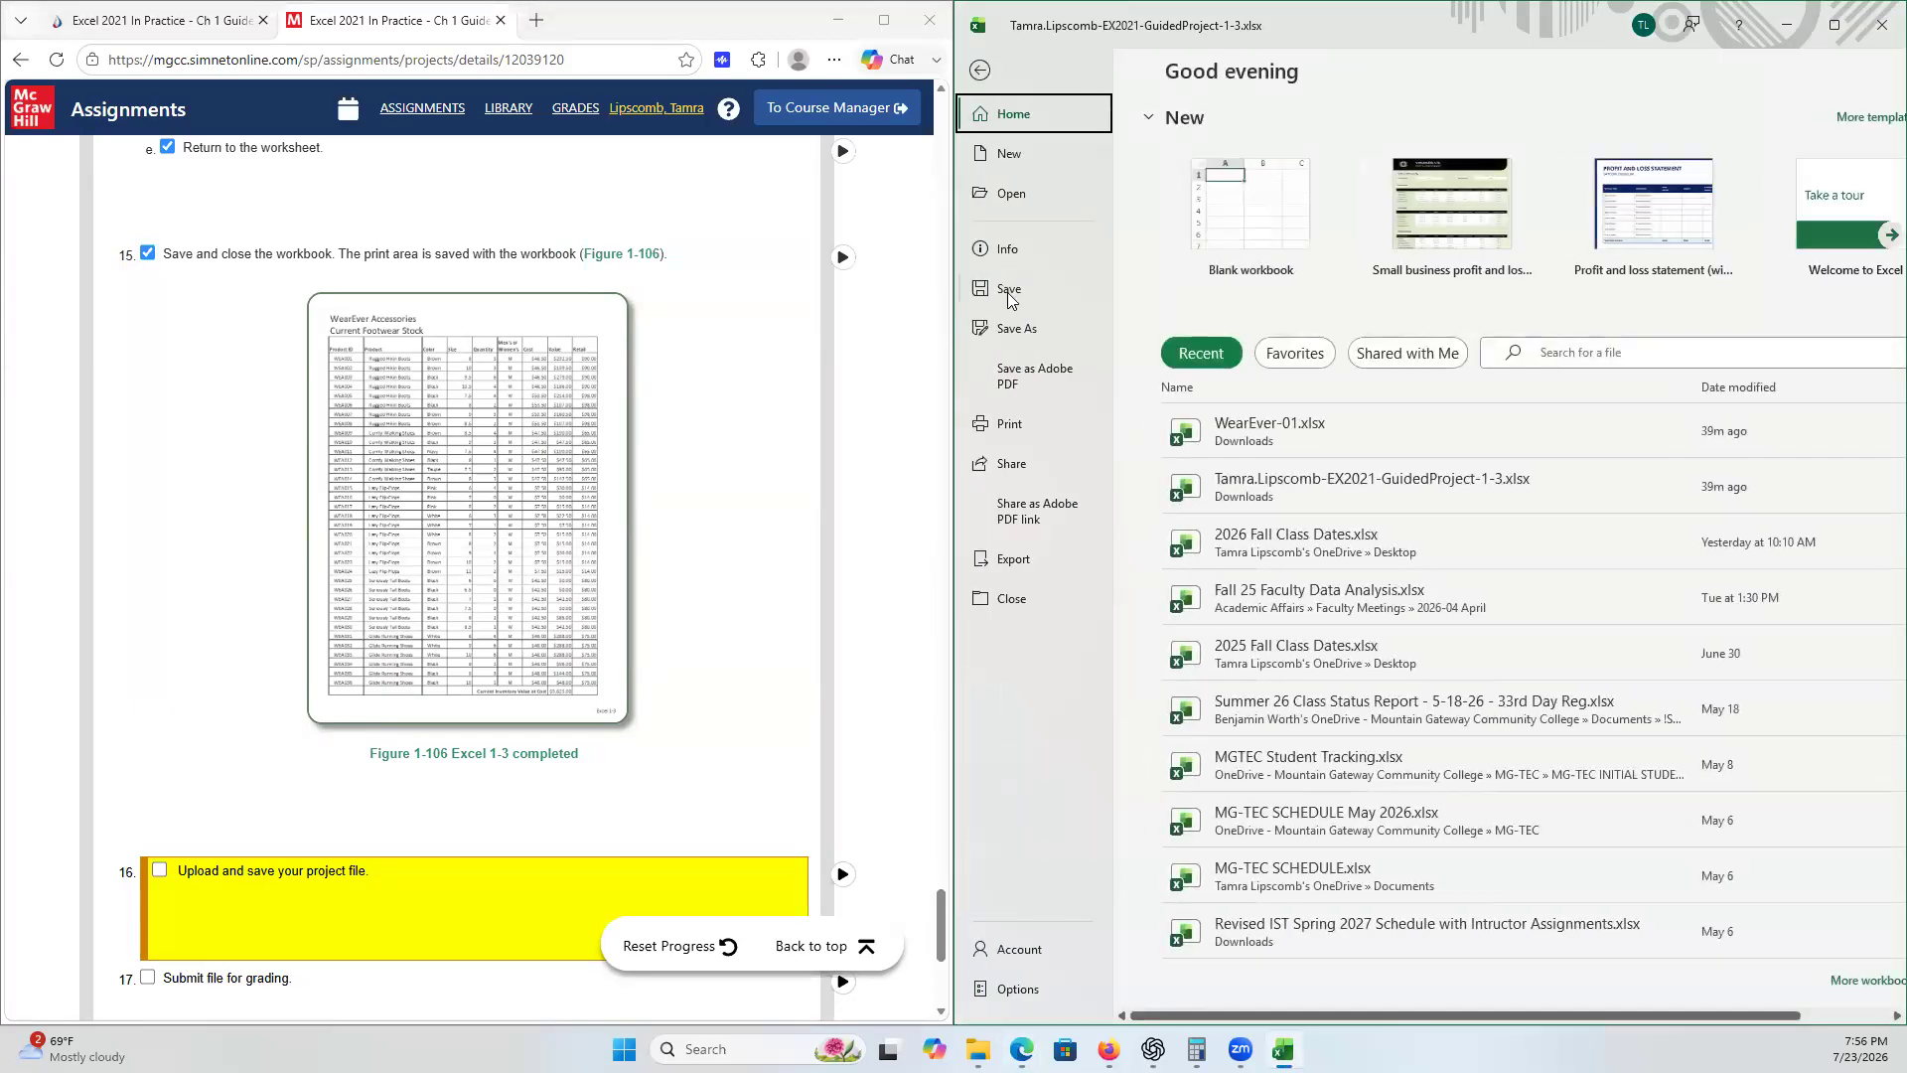
pyautogui.click(1008, 291)
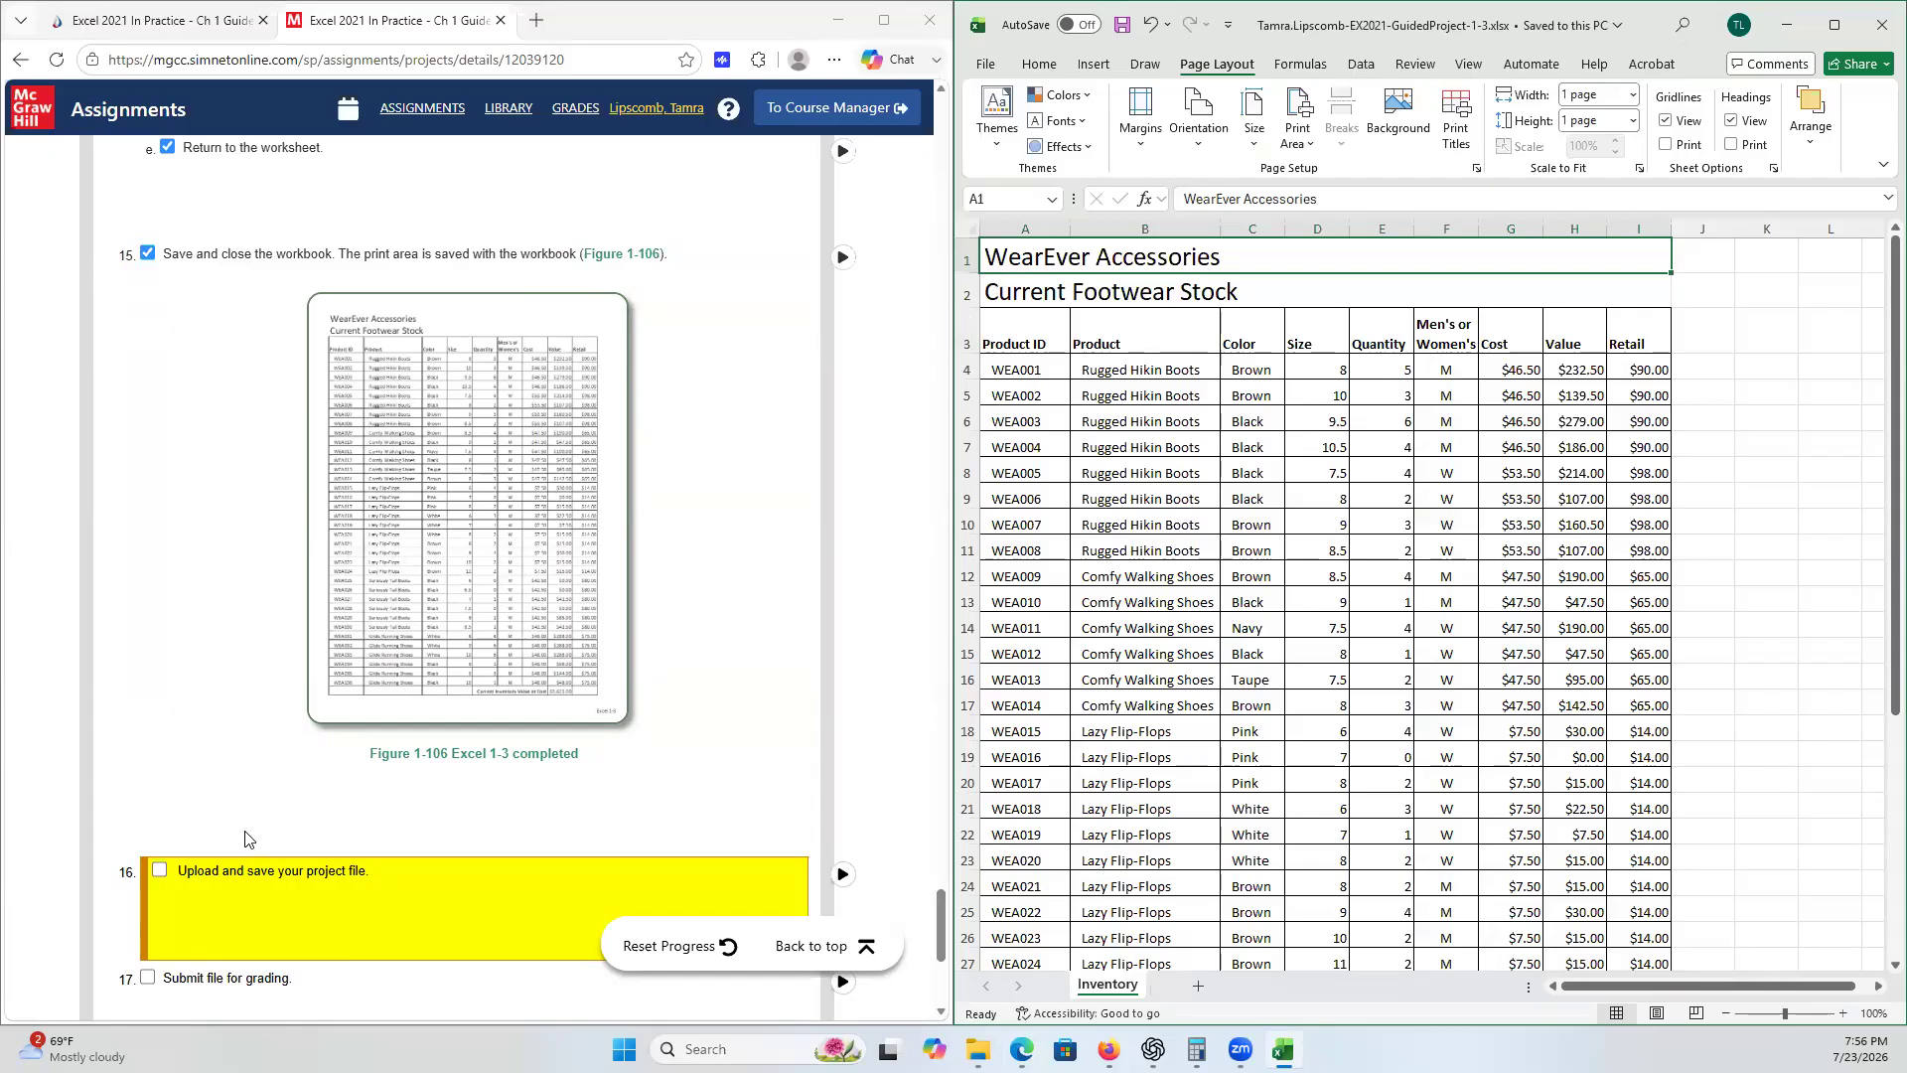
# - Tick checklist step 16 and go back to the top of the assignment page
pyautogui.click(160, 870)
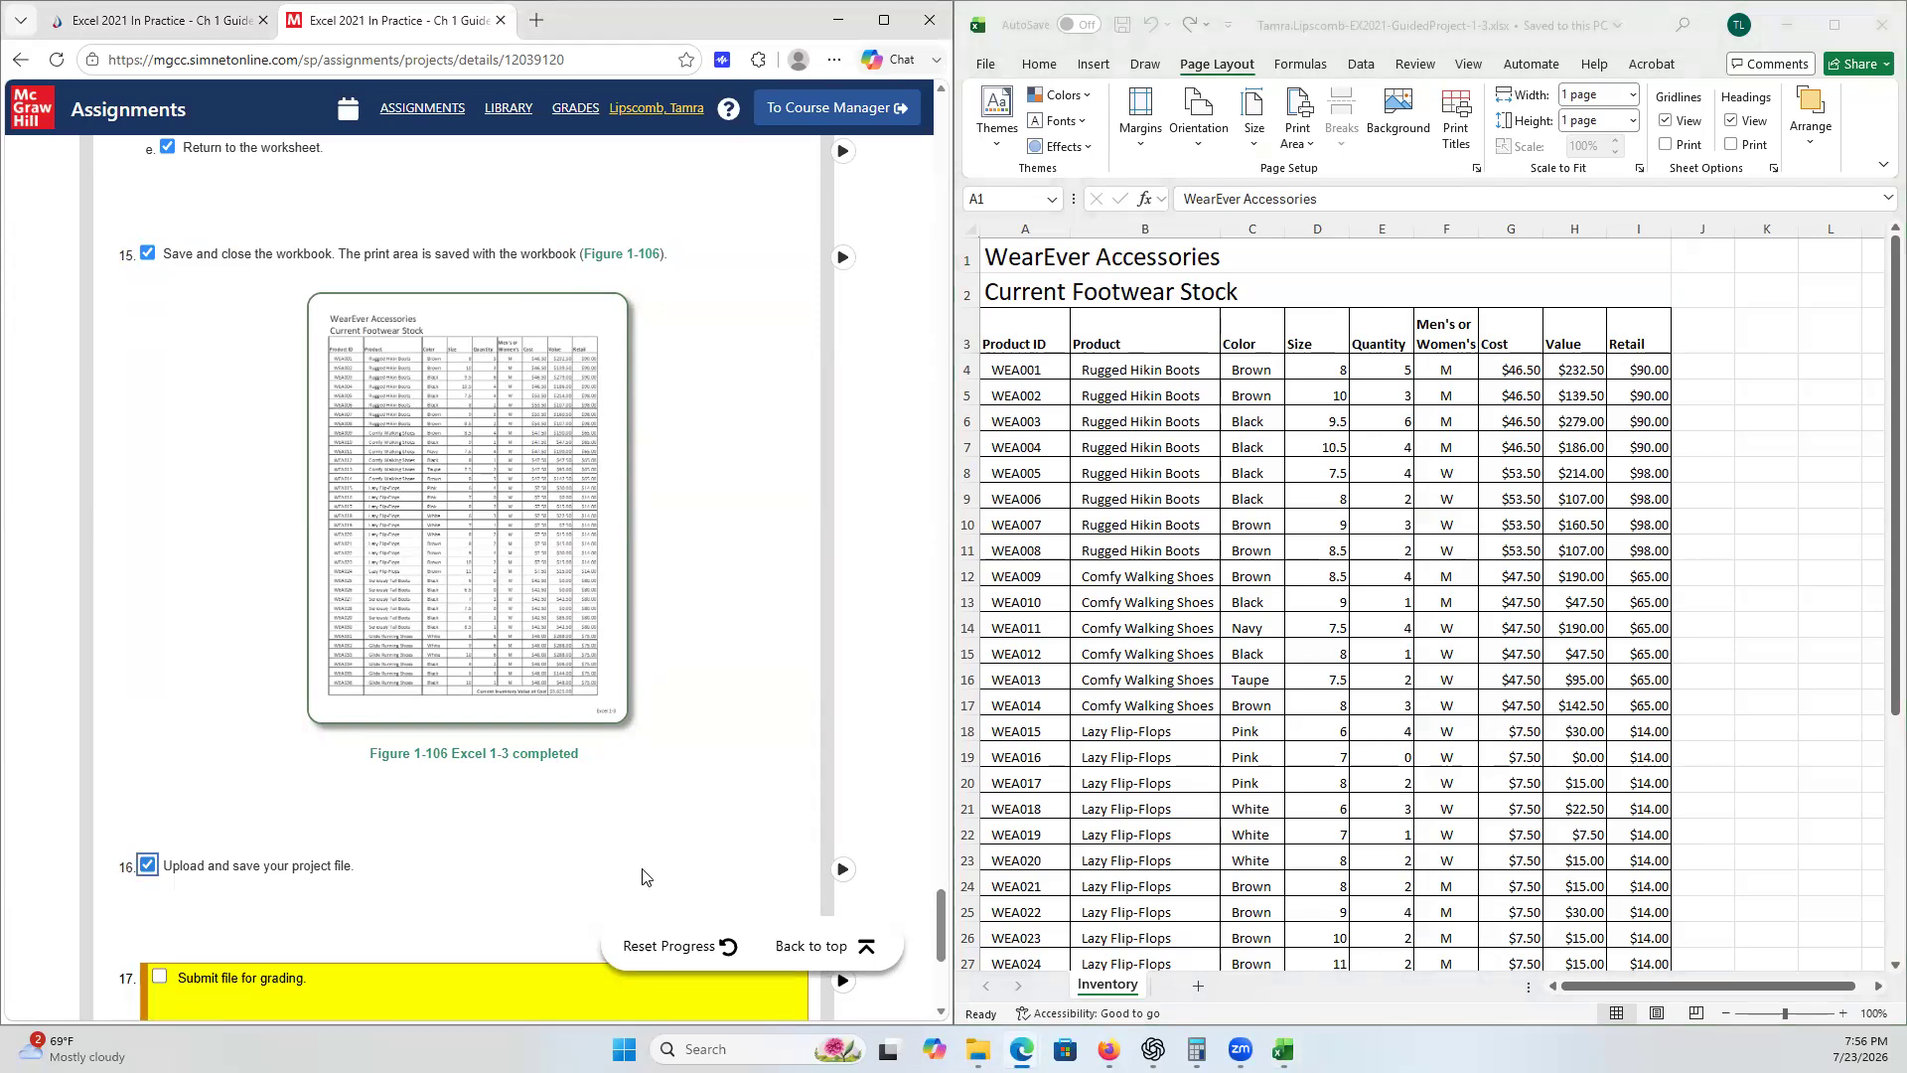
pyautogui.scroll(-2, 616, 814)
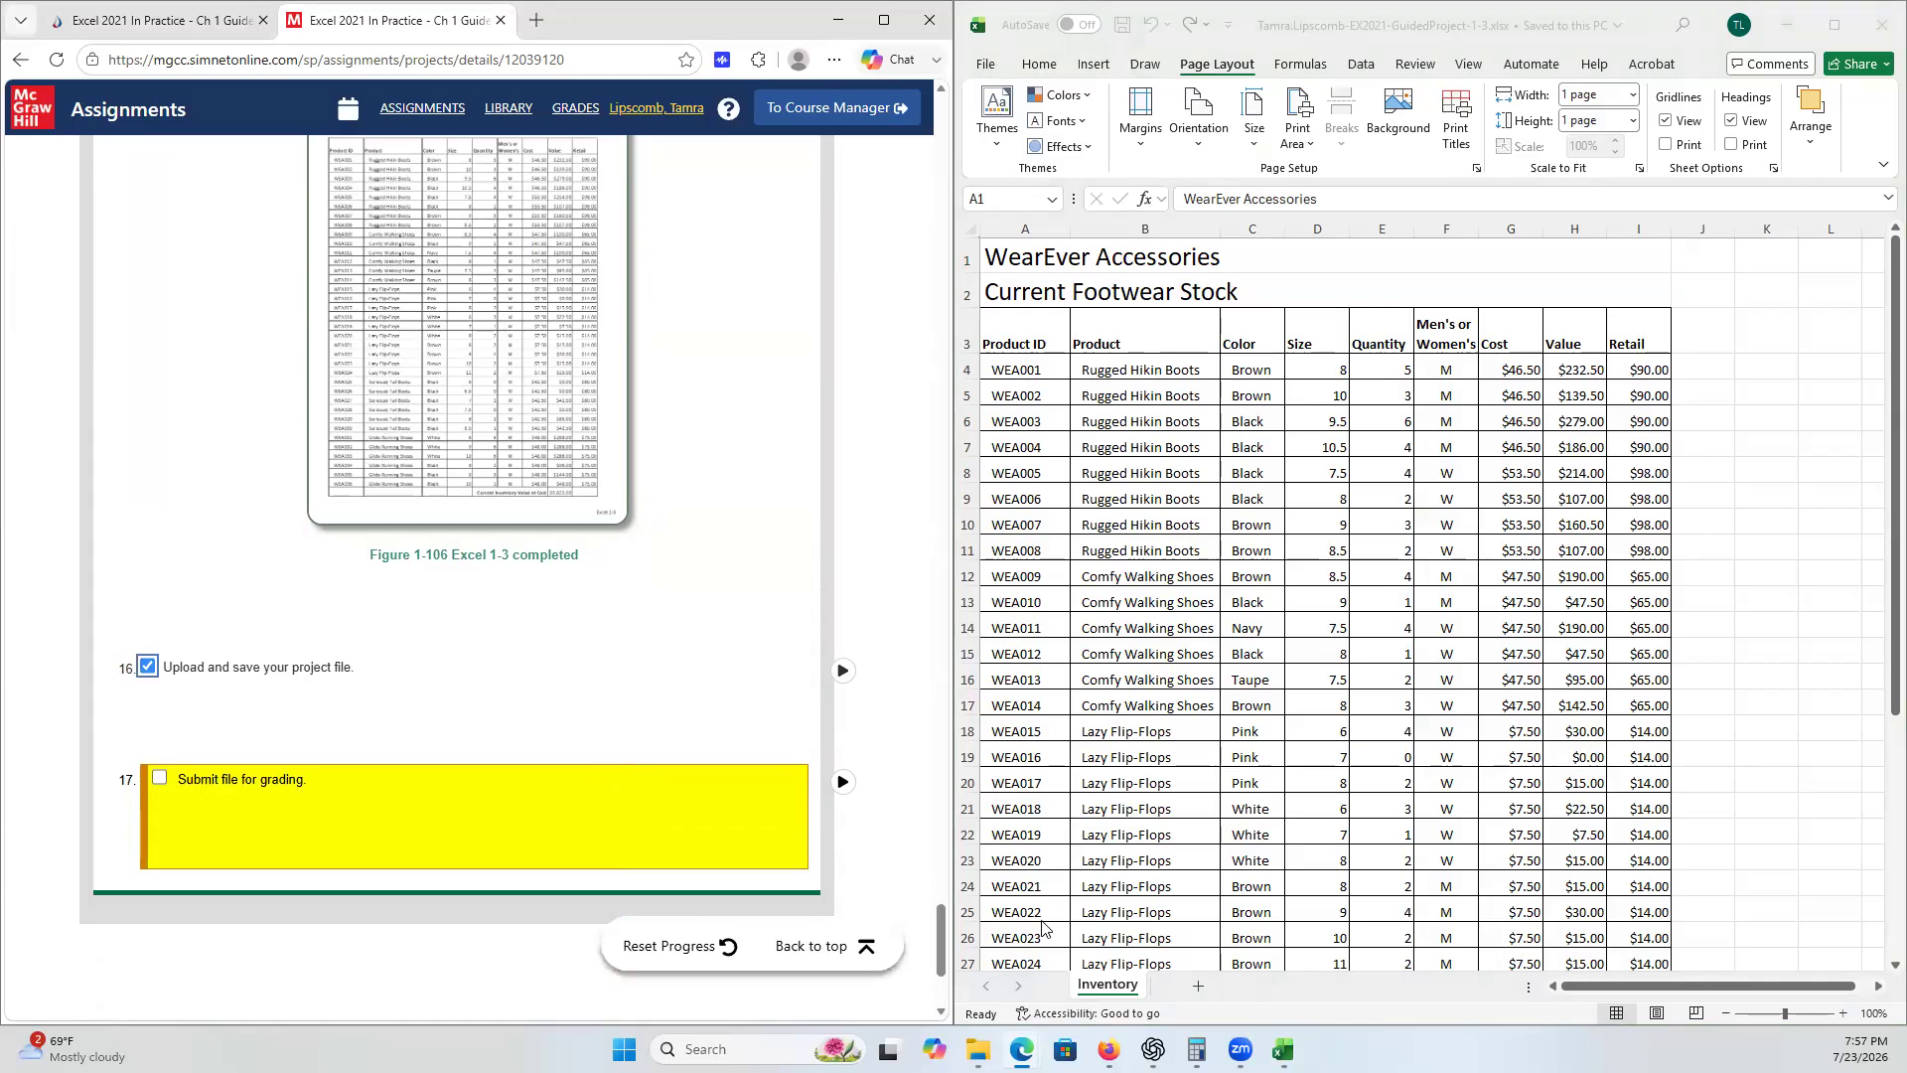
pyautogui.moveTo(946, 948); pyautogui.dragTo(941, 129)
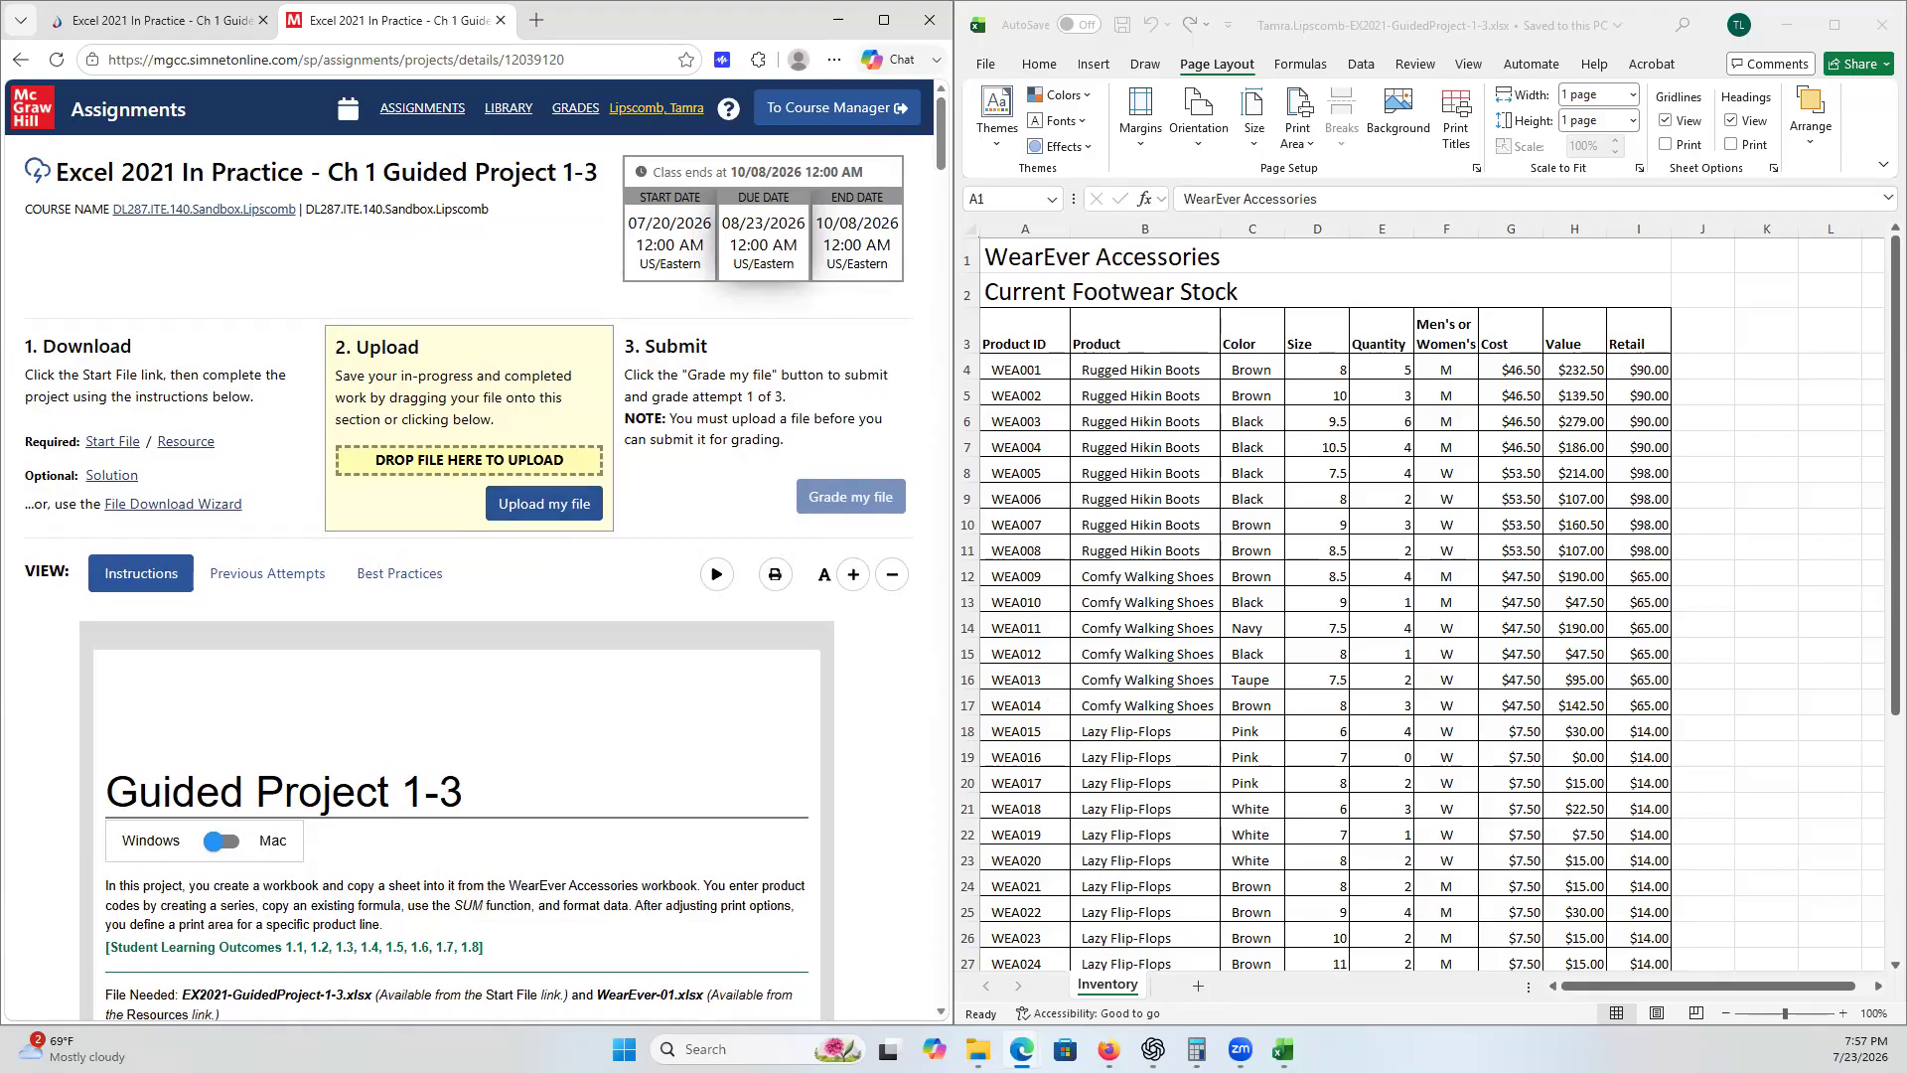
pyautogui.click(978, 1050)
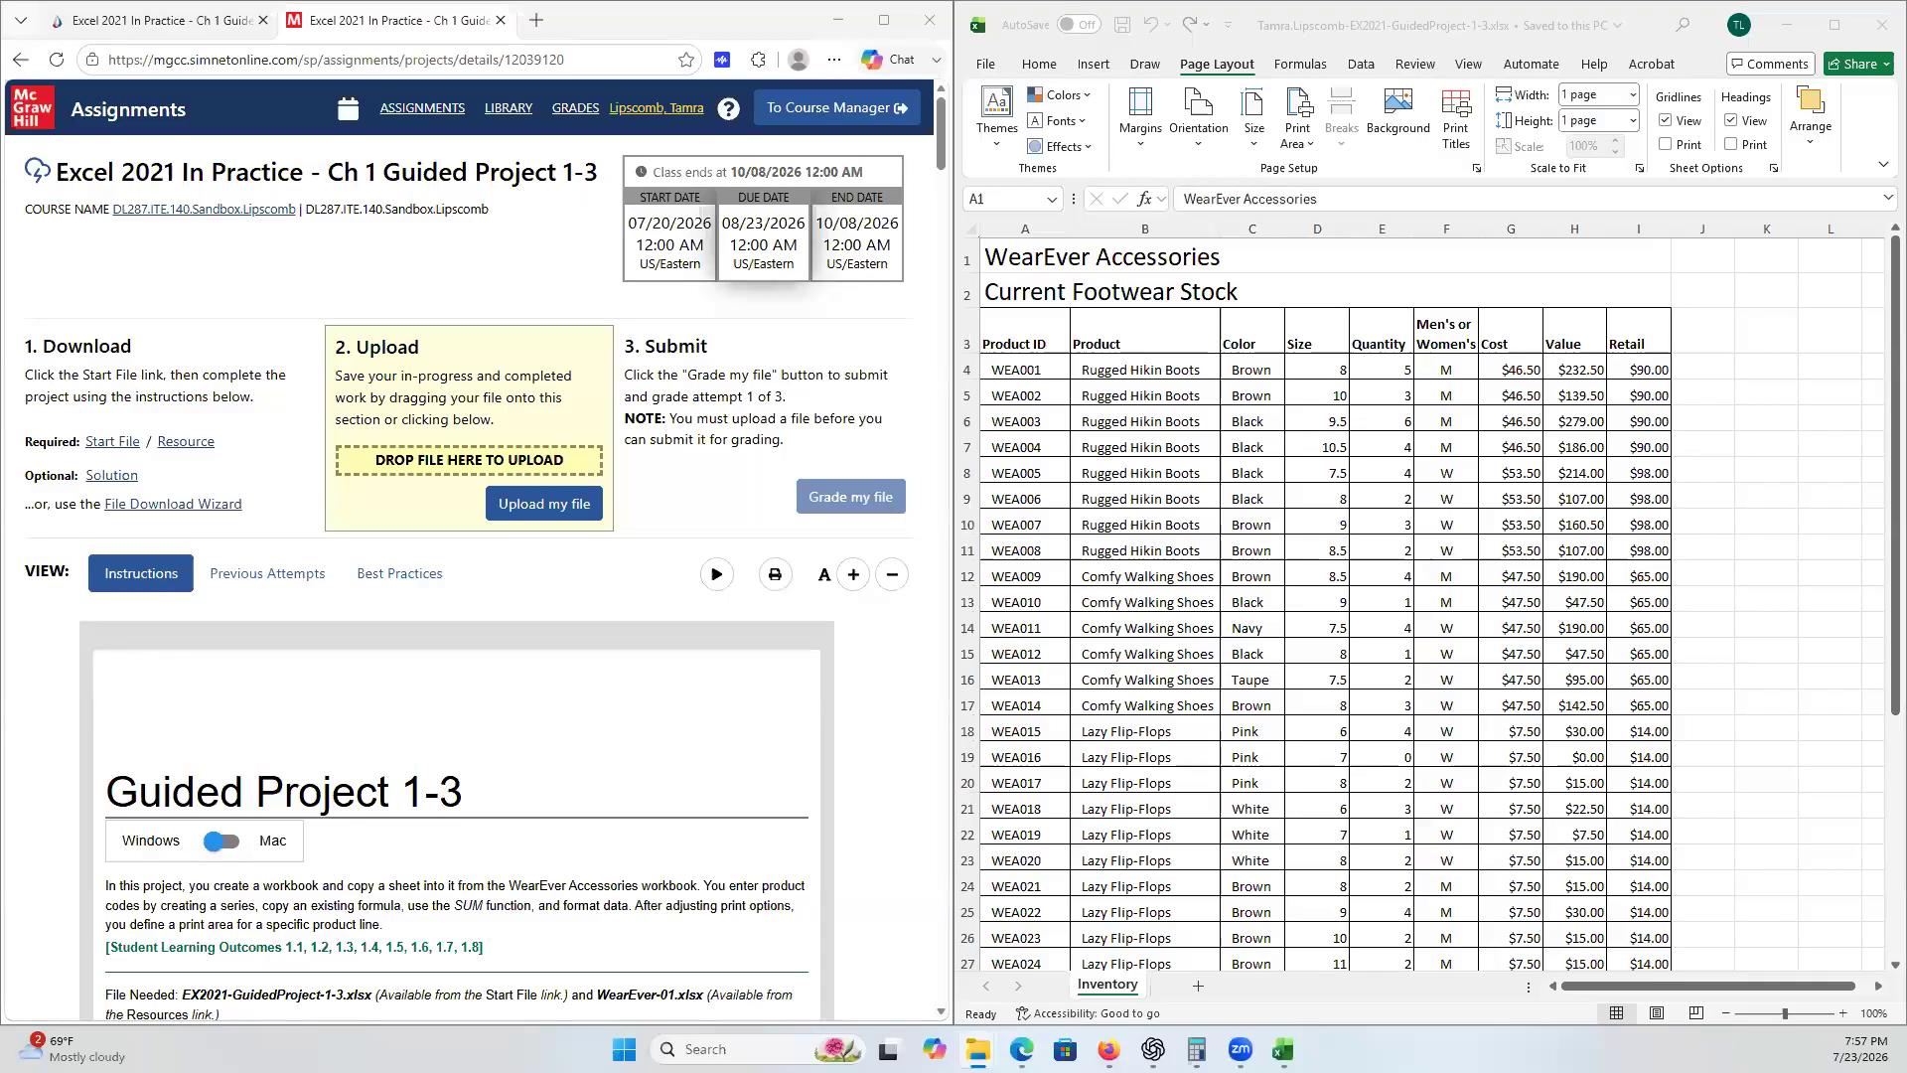
pyautogui.moveTo(1250, 401); pyautogui.dragTo(452, 366)
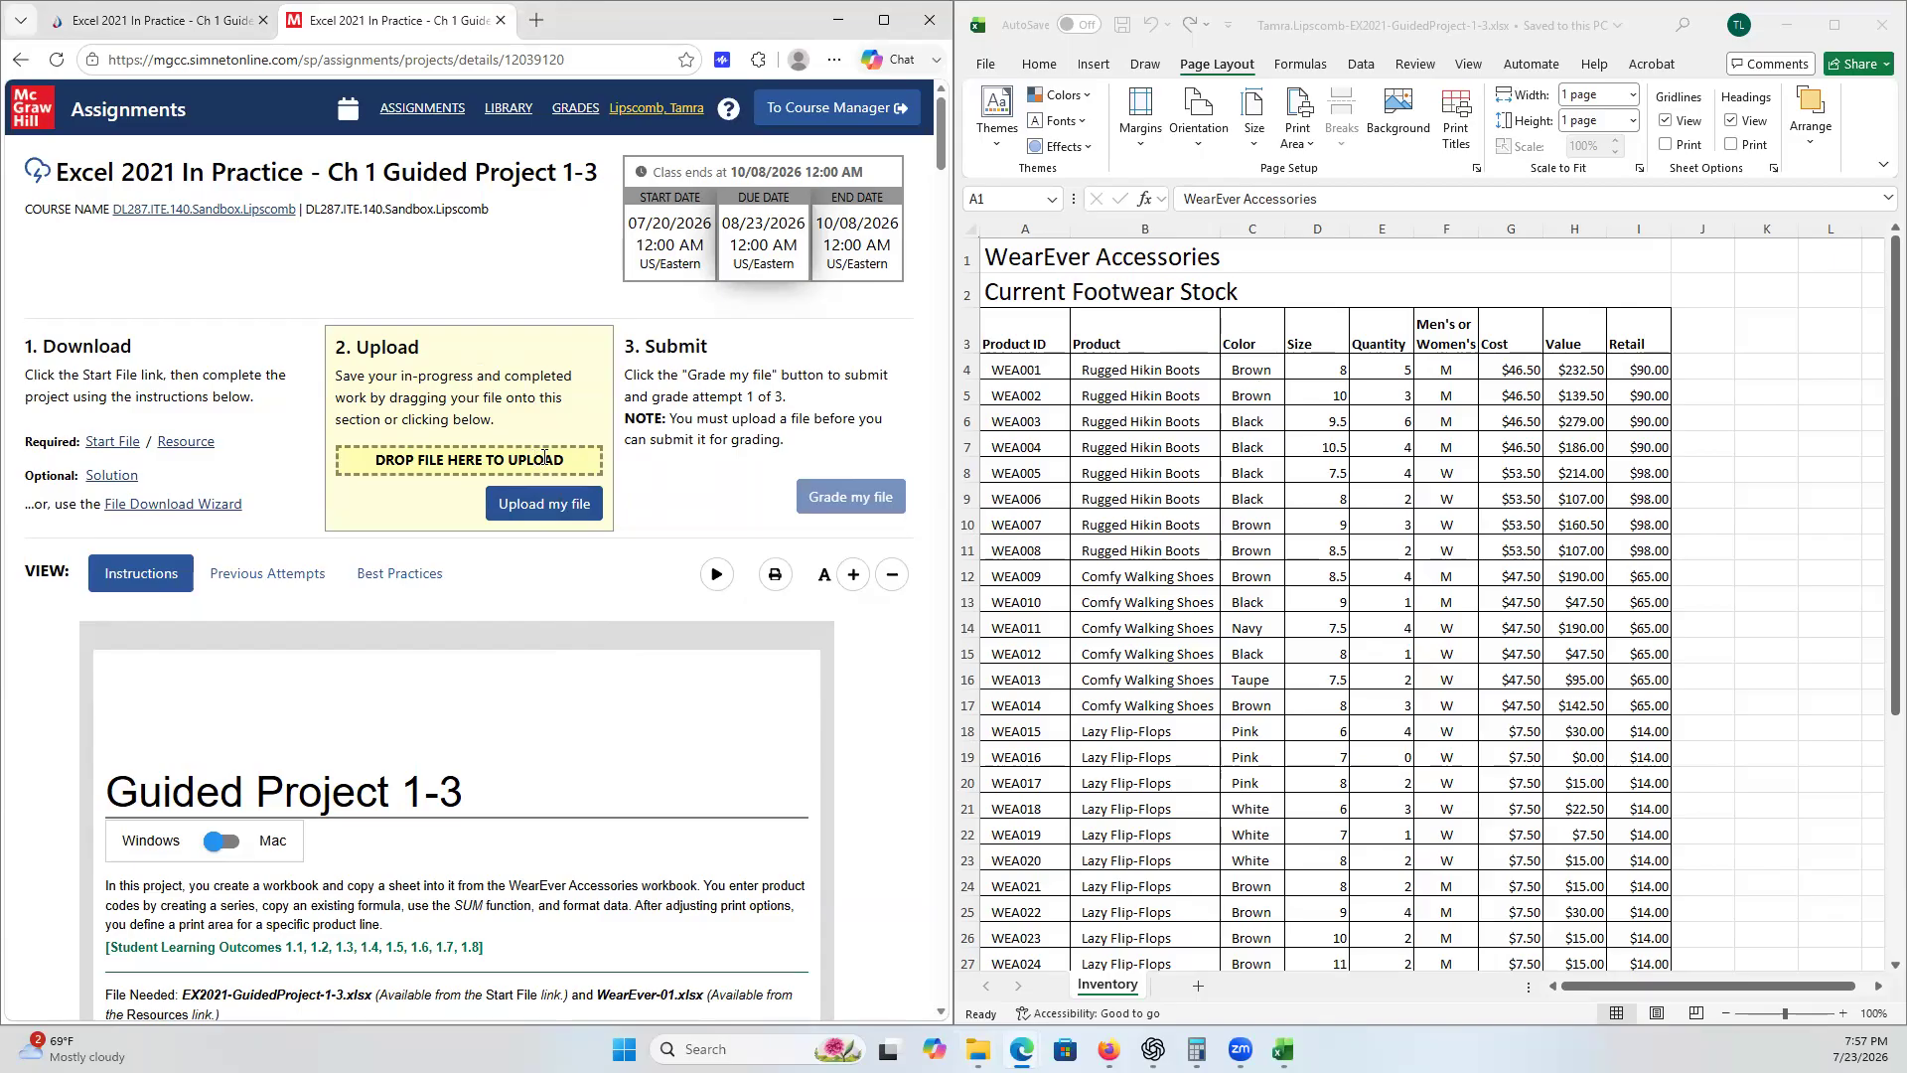
pyautogui.moveTo(952, 445); pyautogui.dragTo(481, 454)
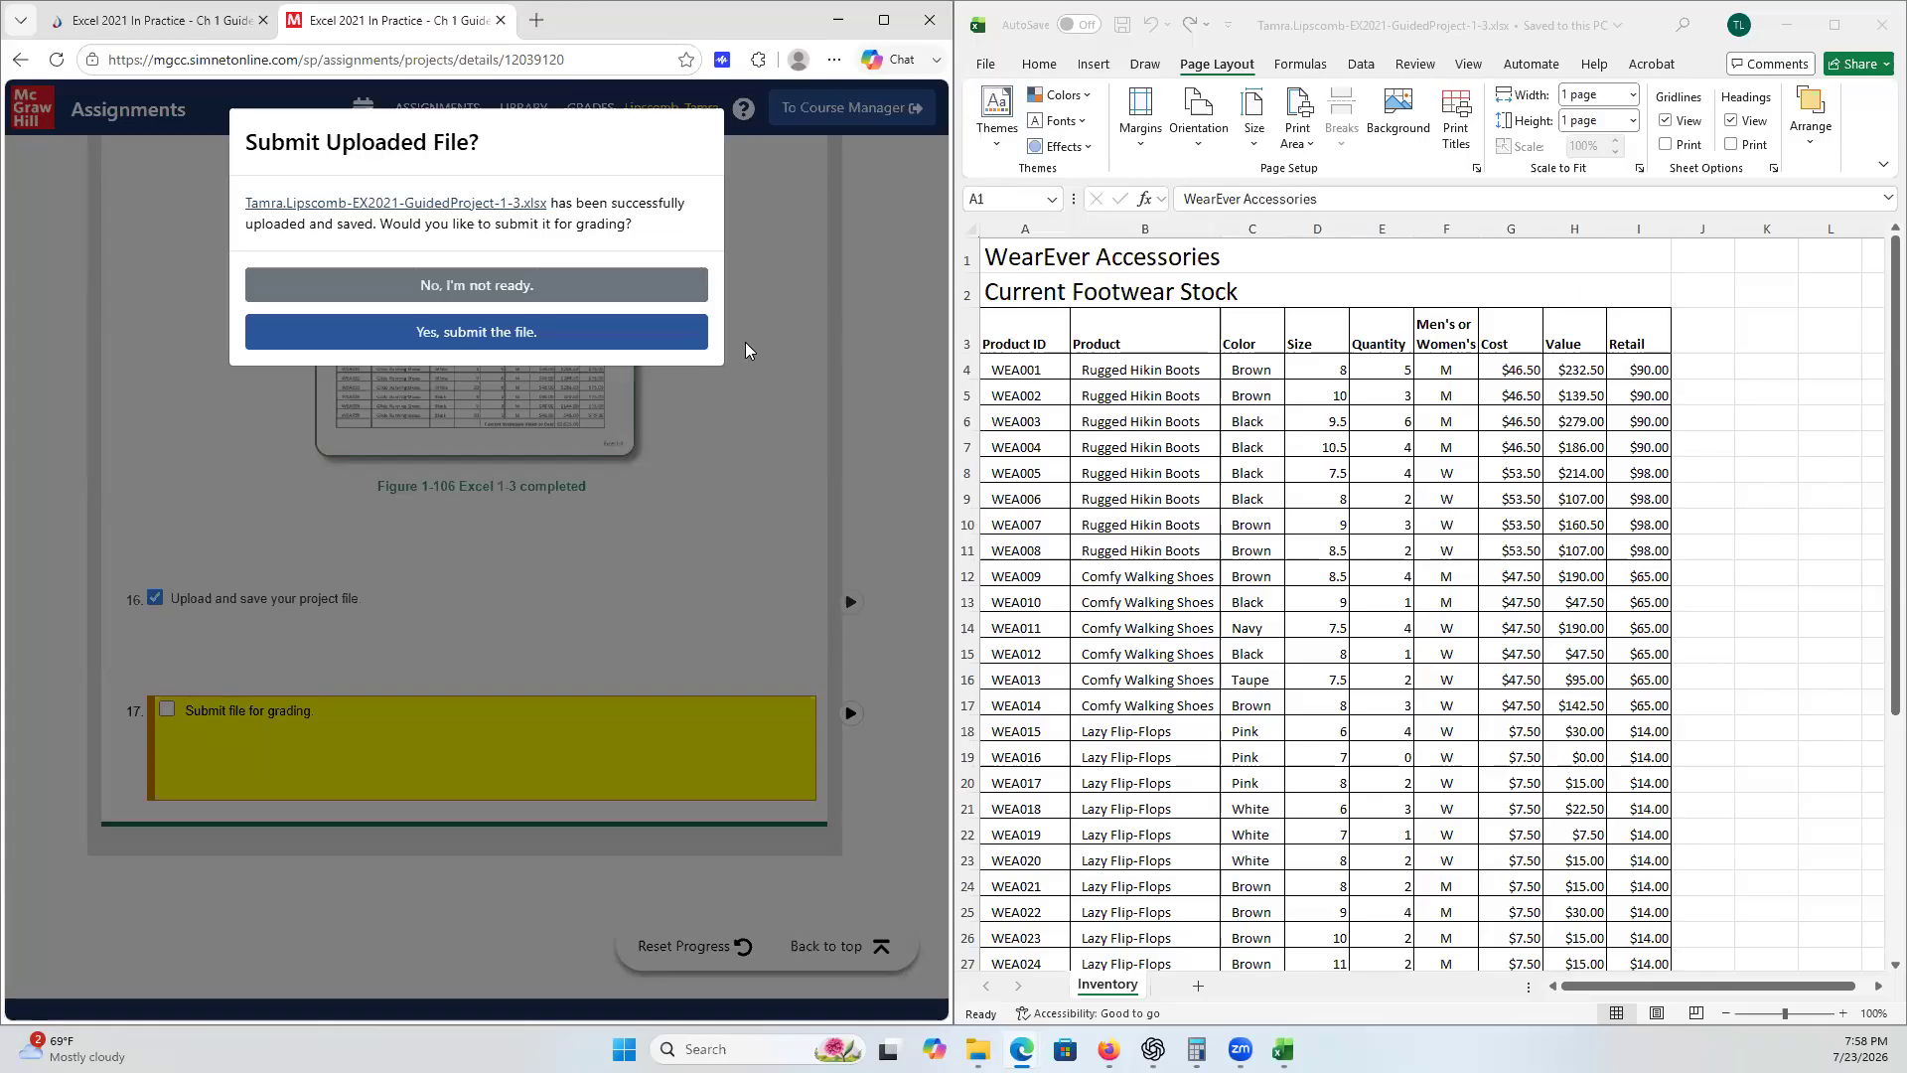
pyautogui.click(480, 333)
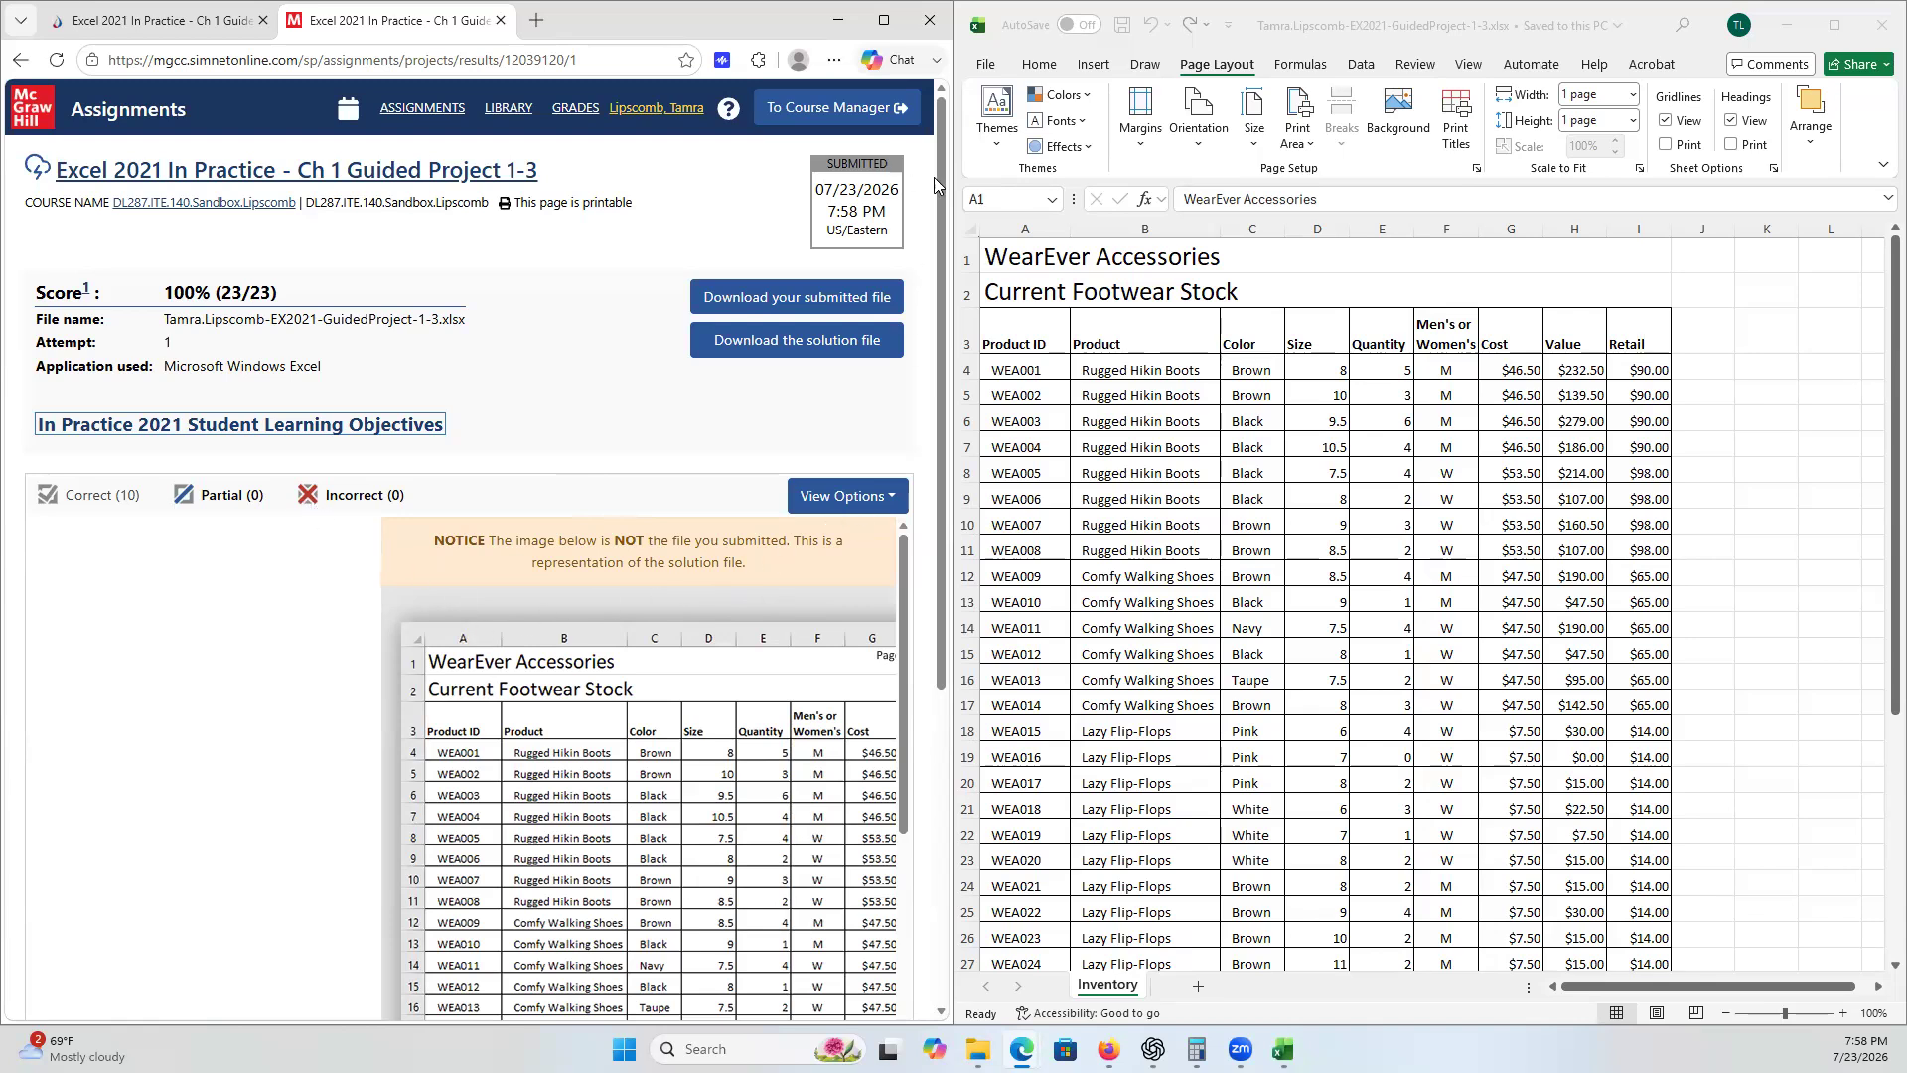
# - Widen the browser window and review the graded submission's score report
pyautogui.moveTo(956, 253); pyautogui.dragTo(1648, 254)
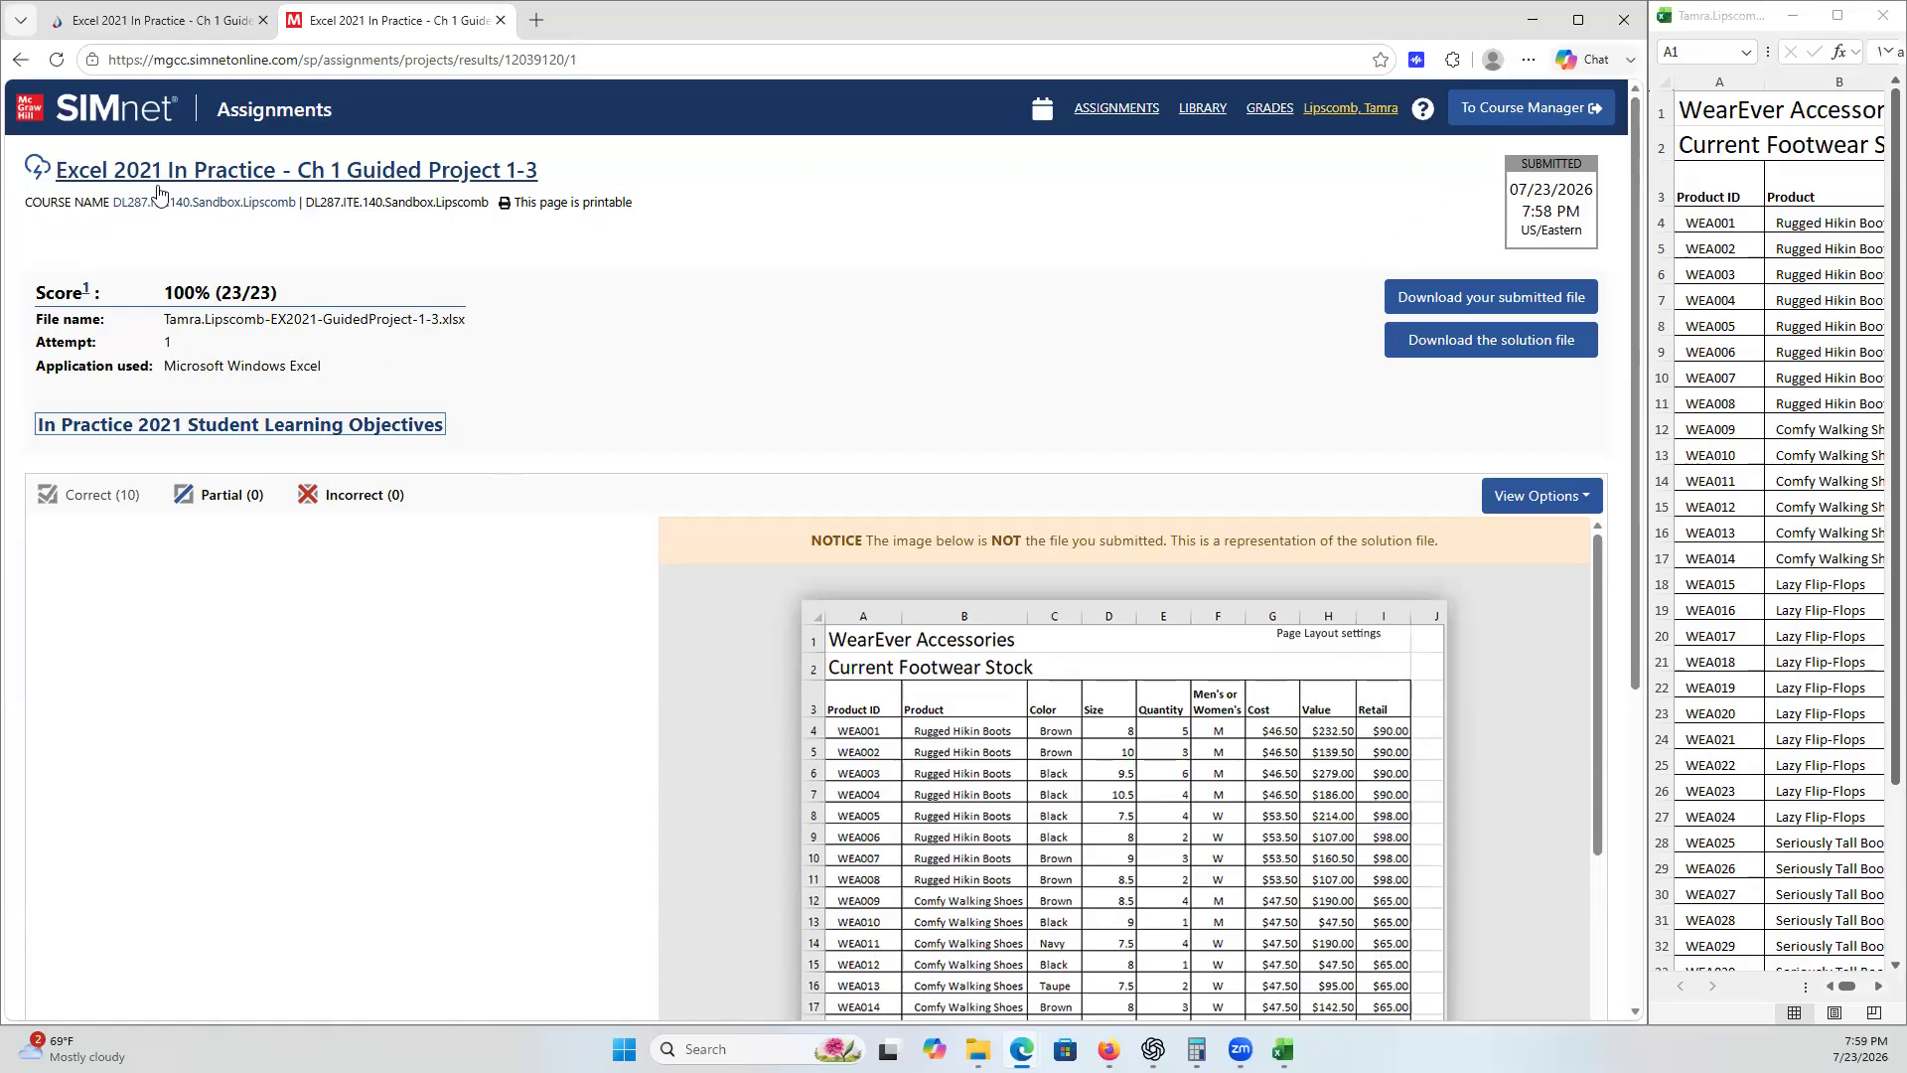
pyautogui.scroll(-3, 1101, 474)
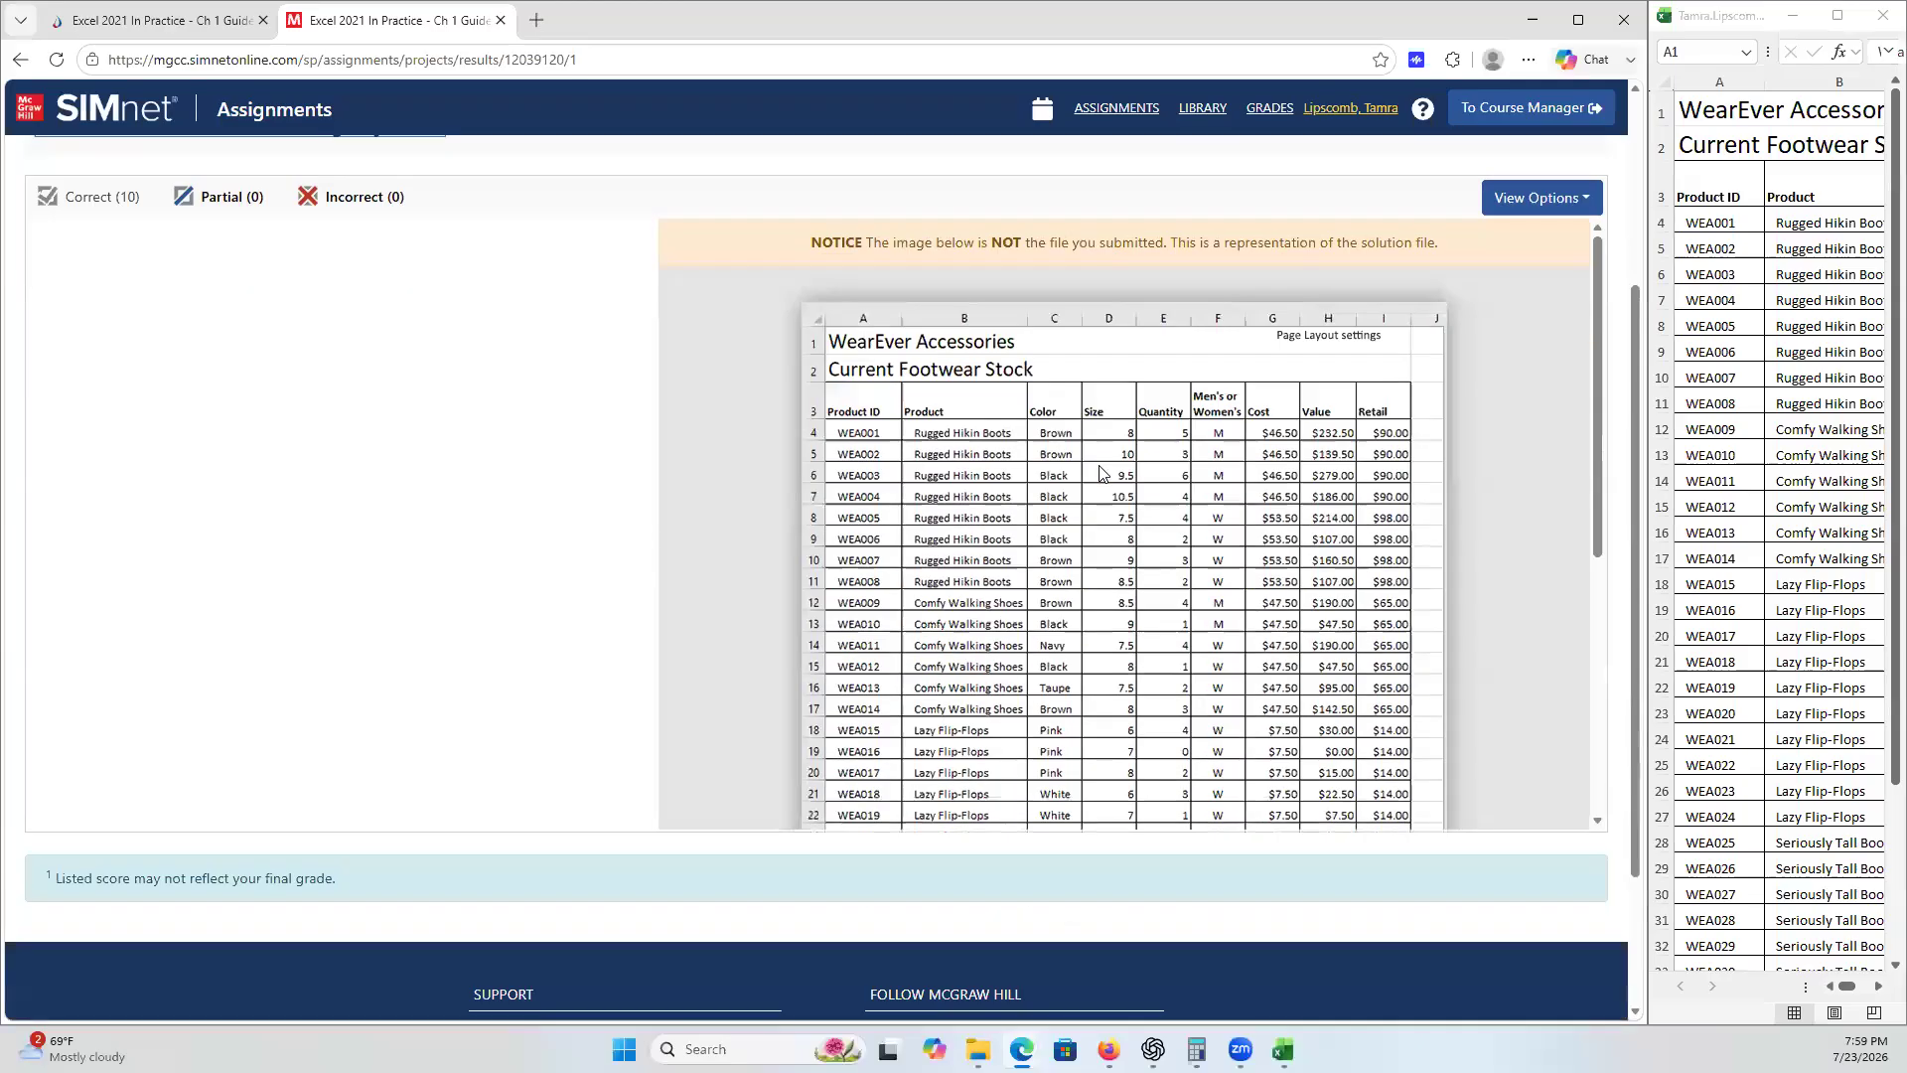
pyautogui.scroll(3, 1098, 465)
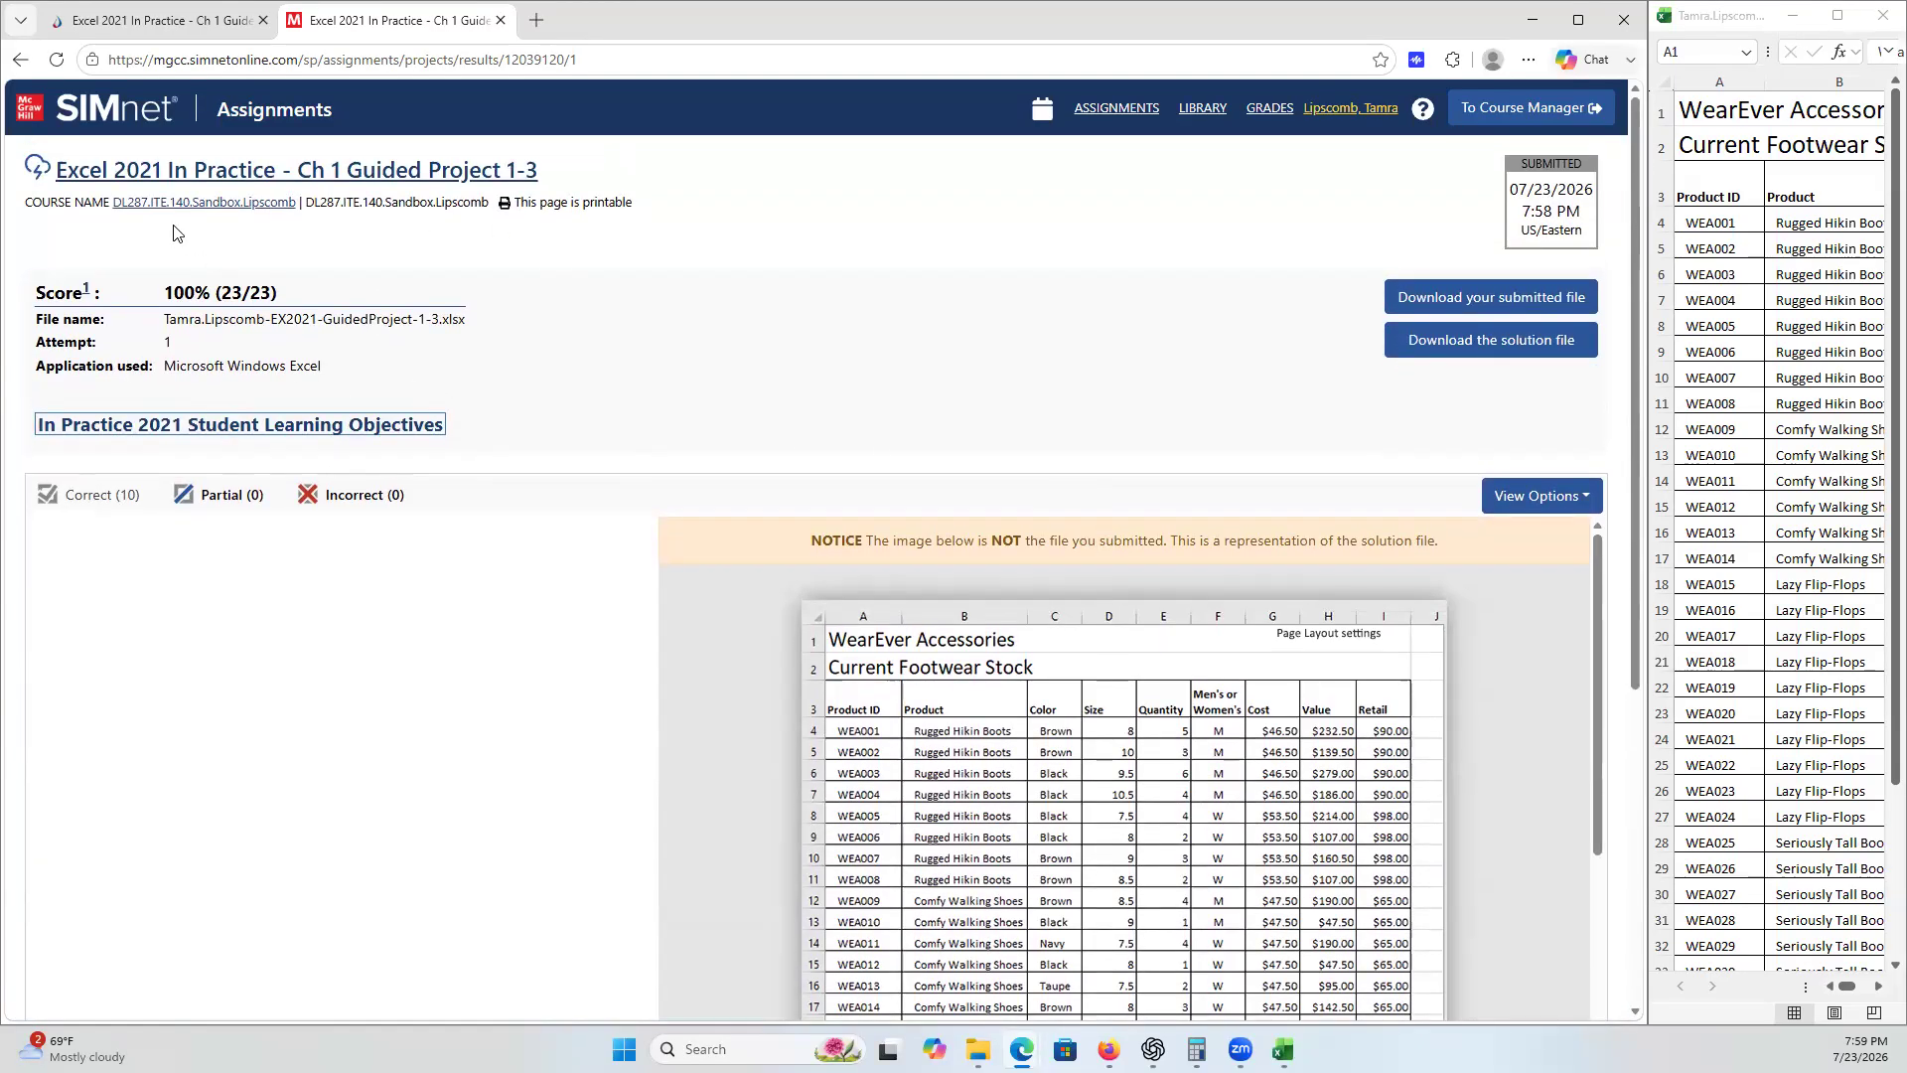
pyautogui.click(240, 168)
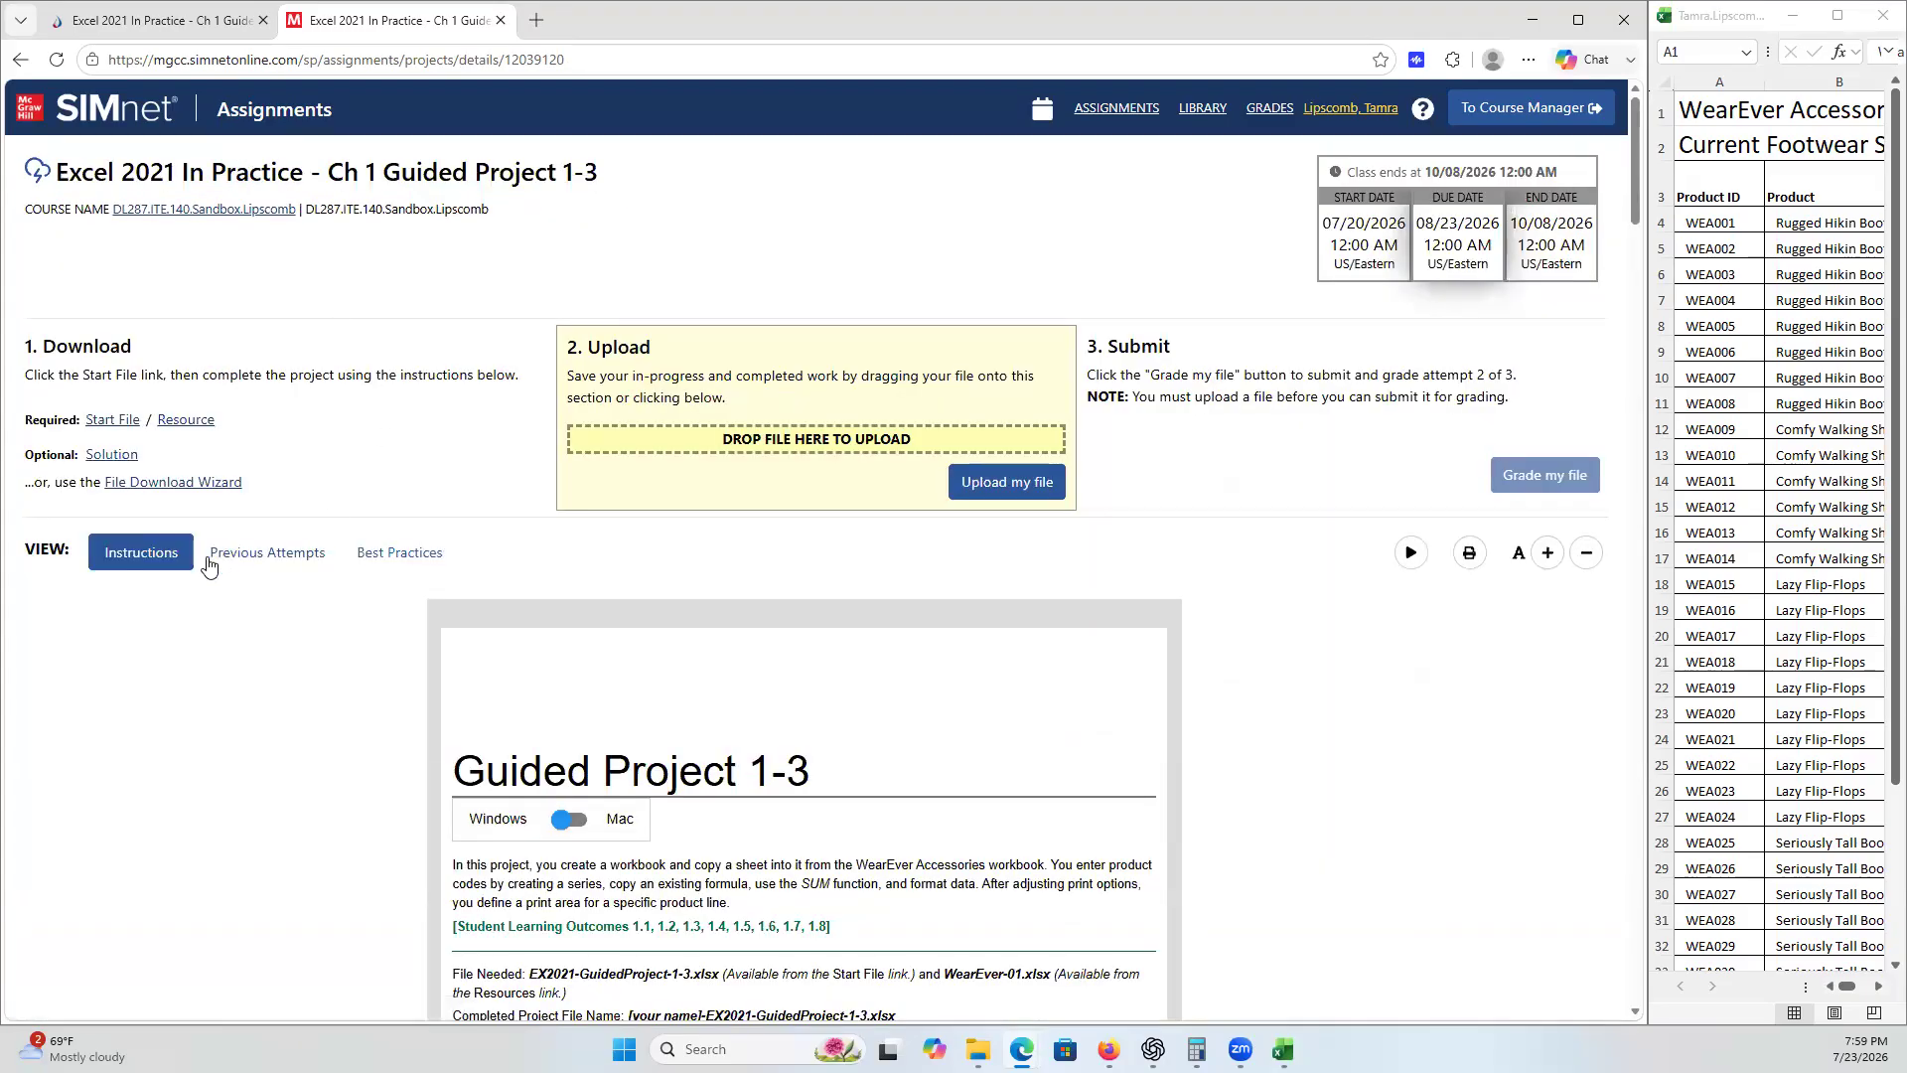
# - Browse the previous attempts, attempt details and best practices pages, ending back on the instructions
pyautogui.click(252, 558)
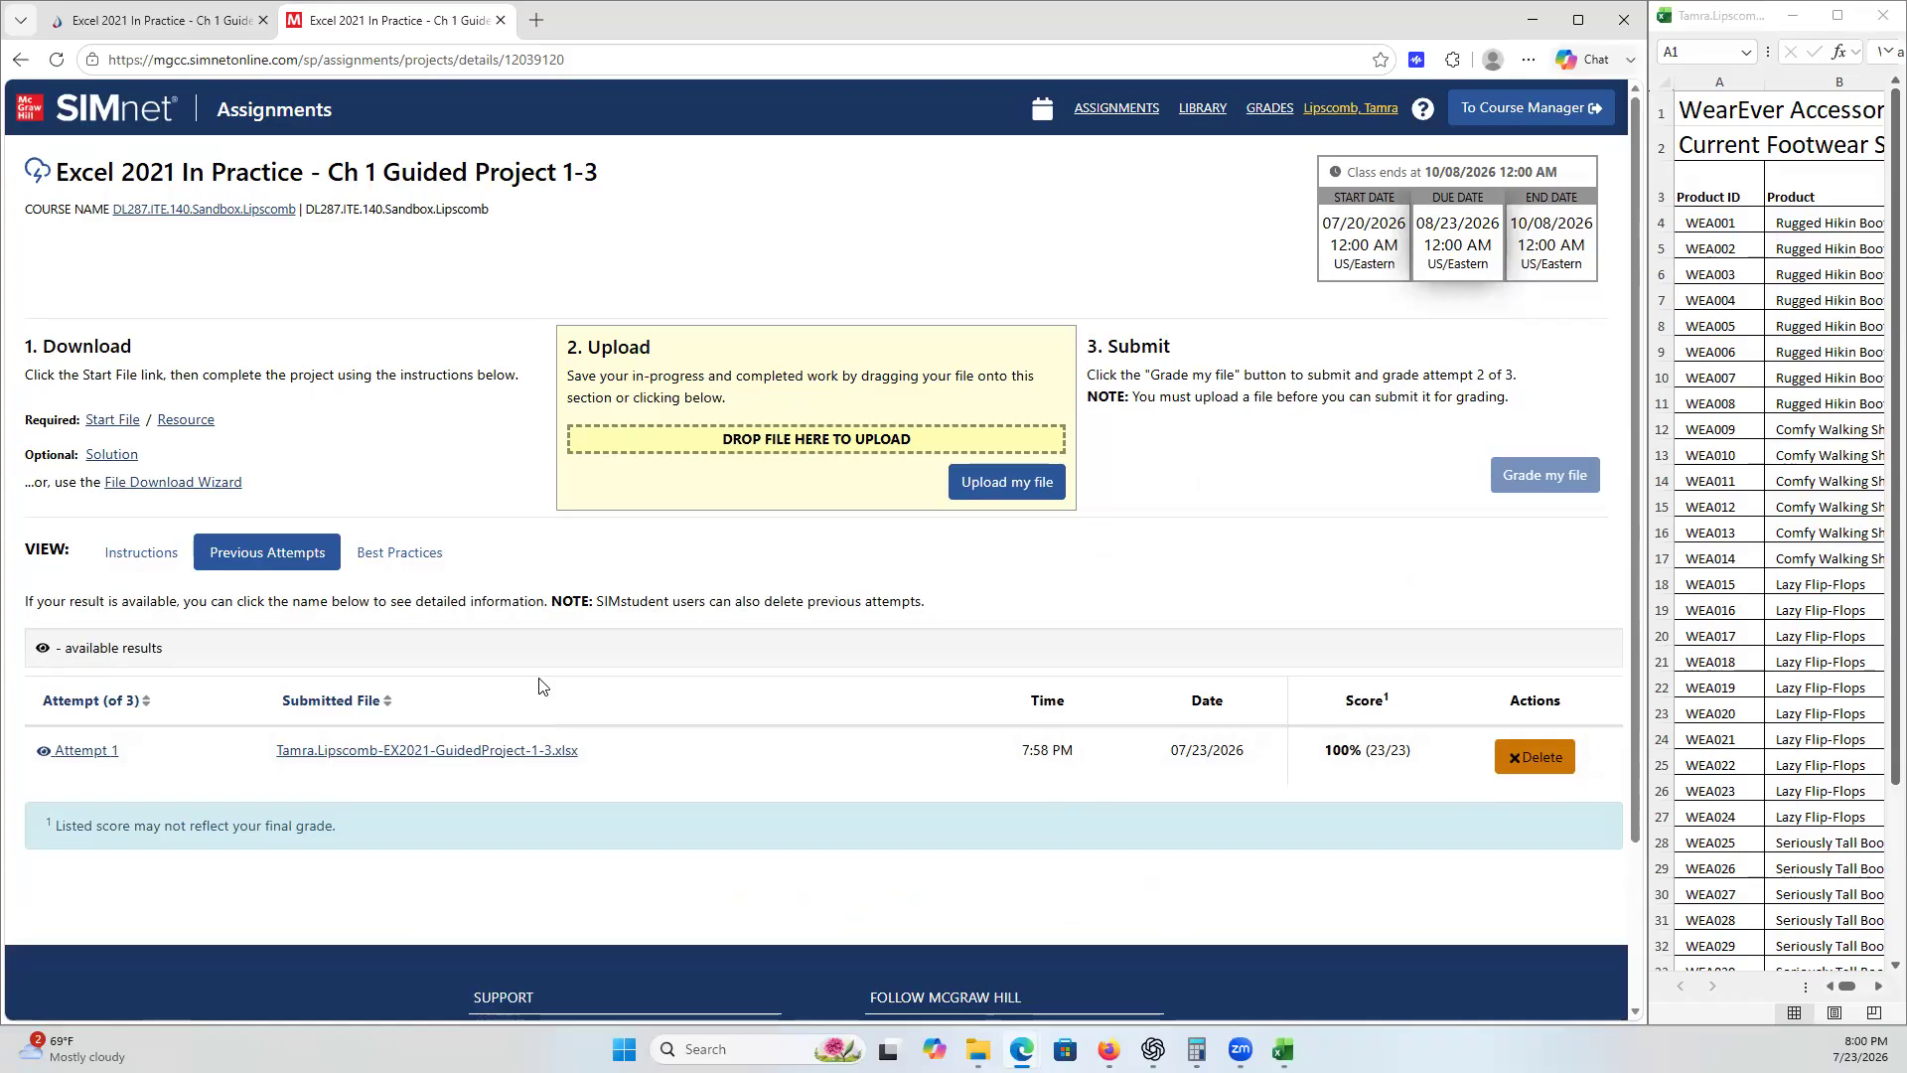
pyautogui.click(46, 753)
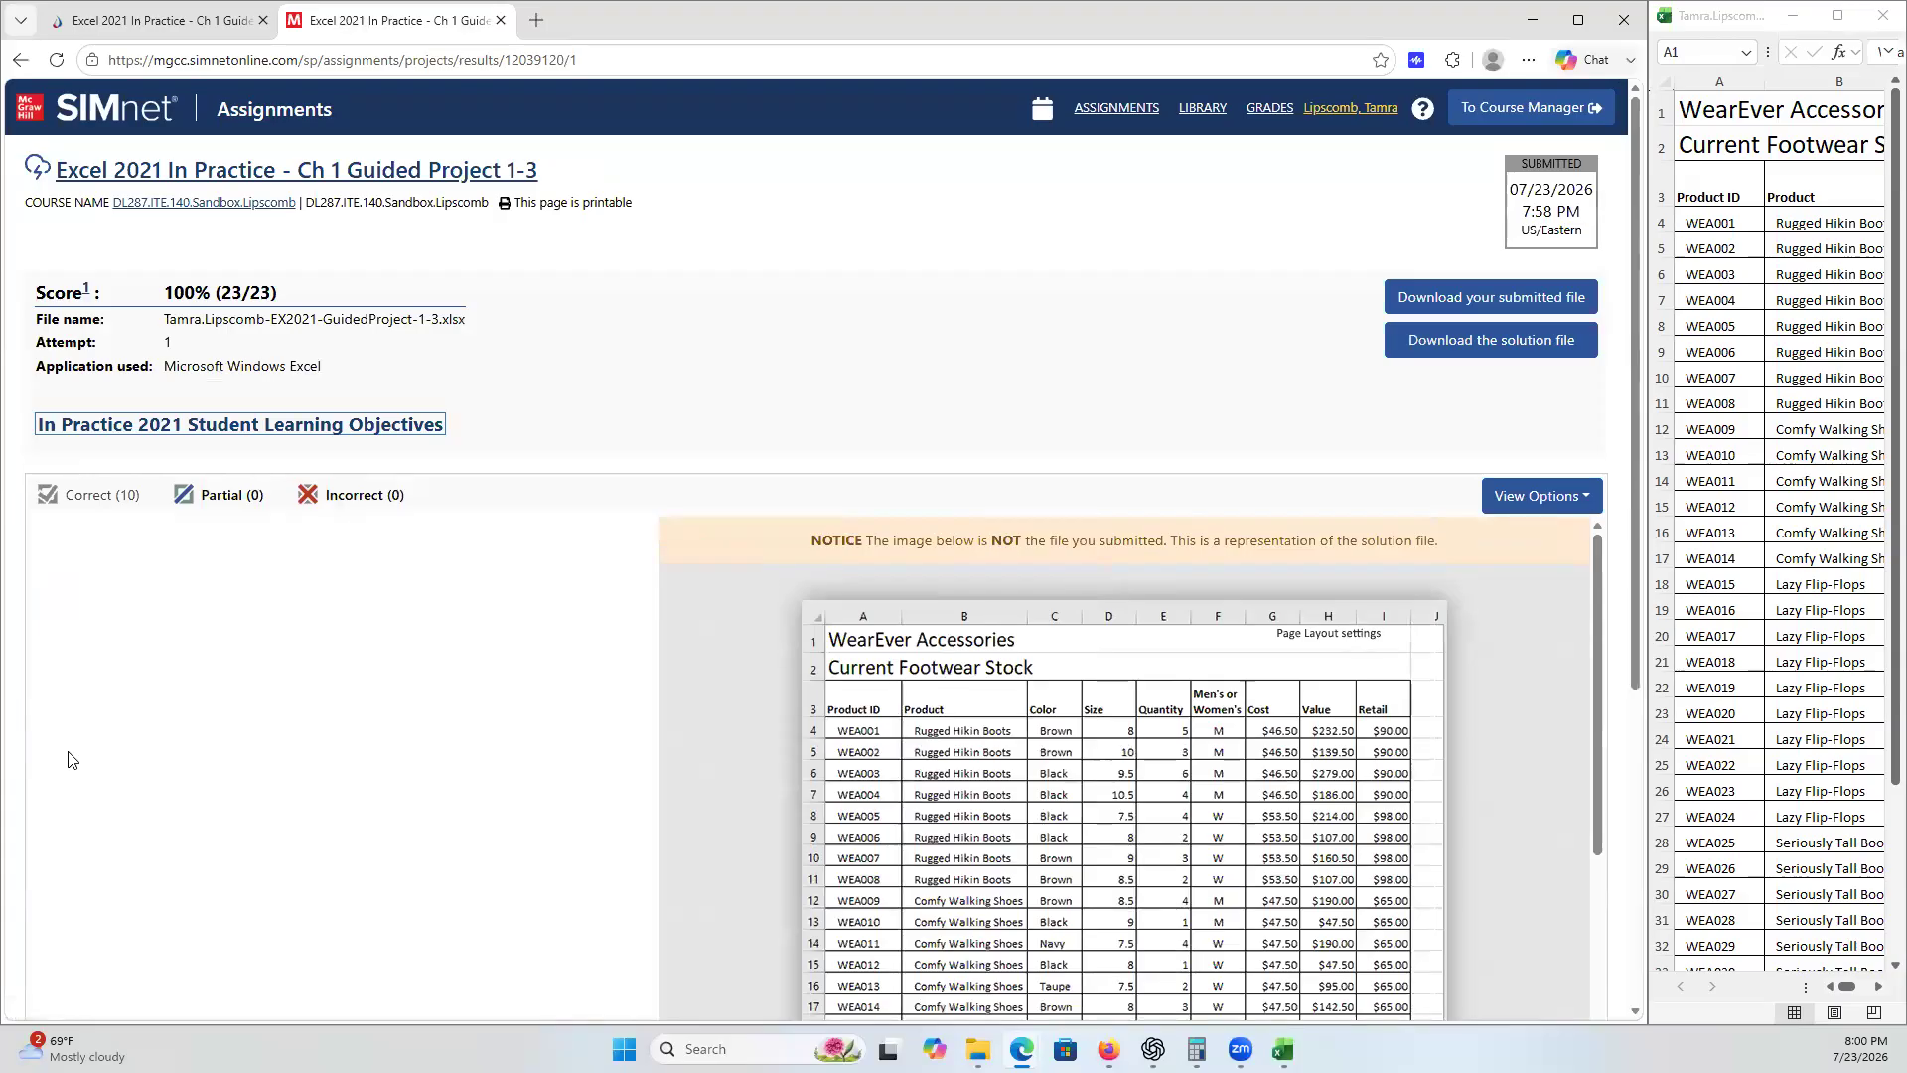
pyautogui.click(322, 171)
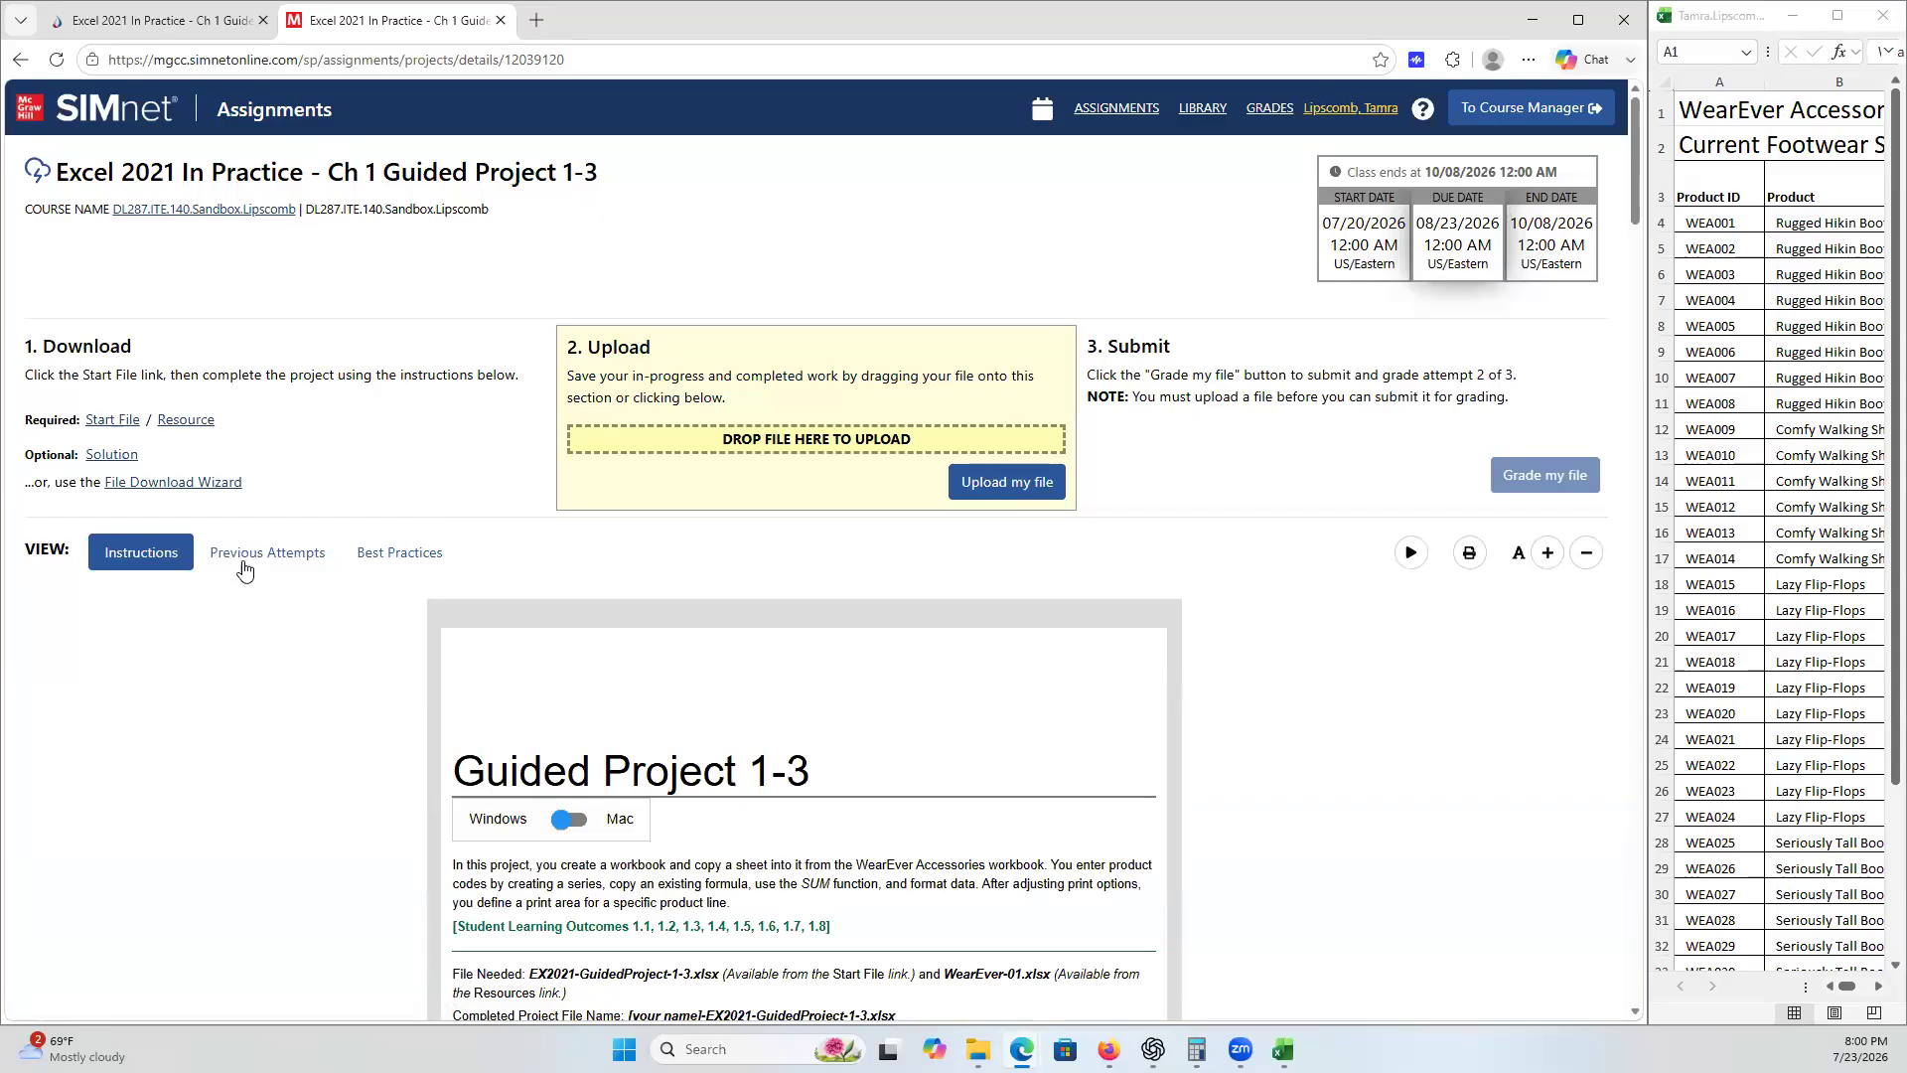
pyautogui.click(408, 555)
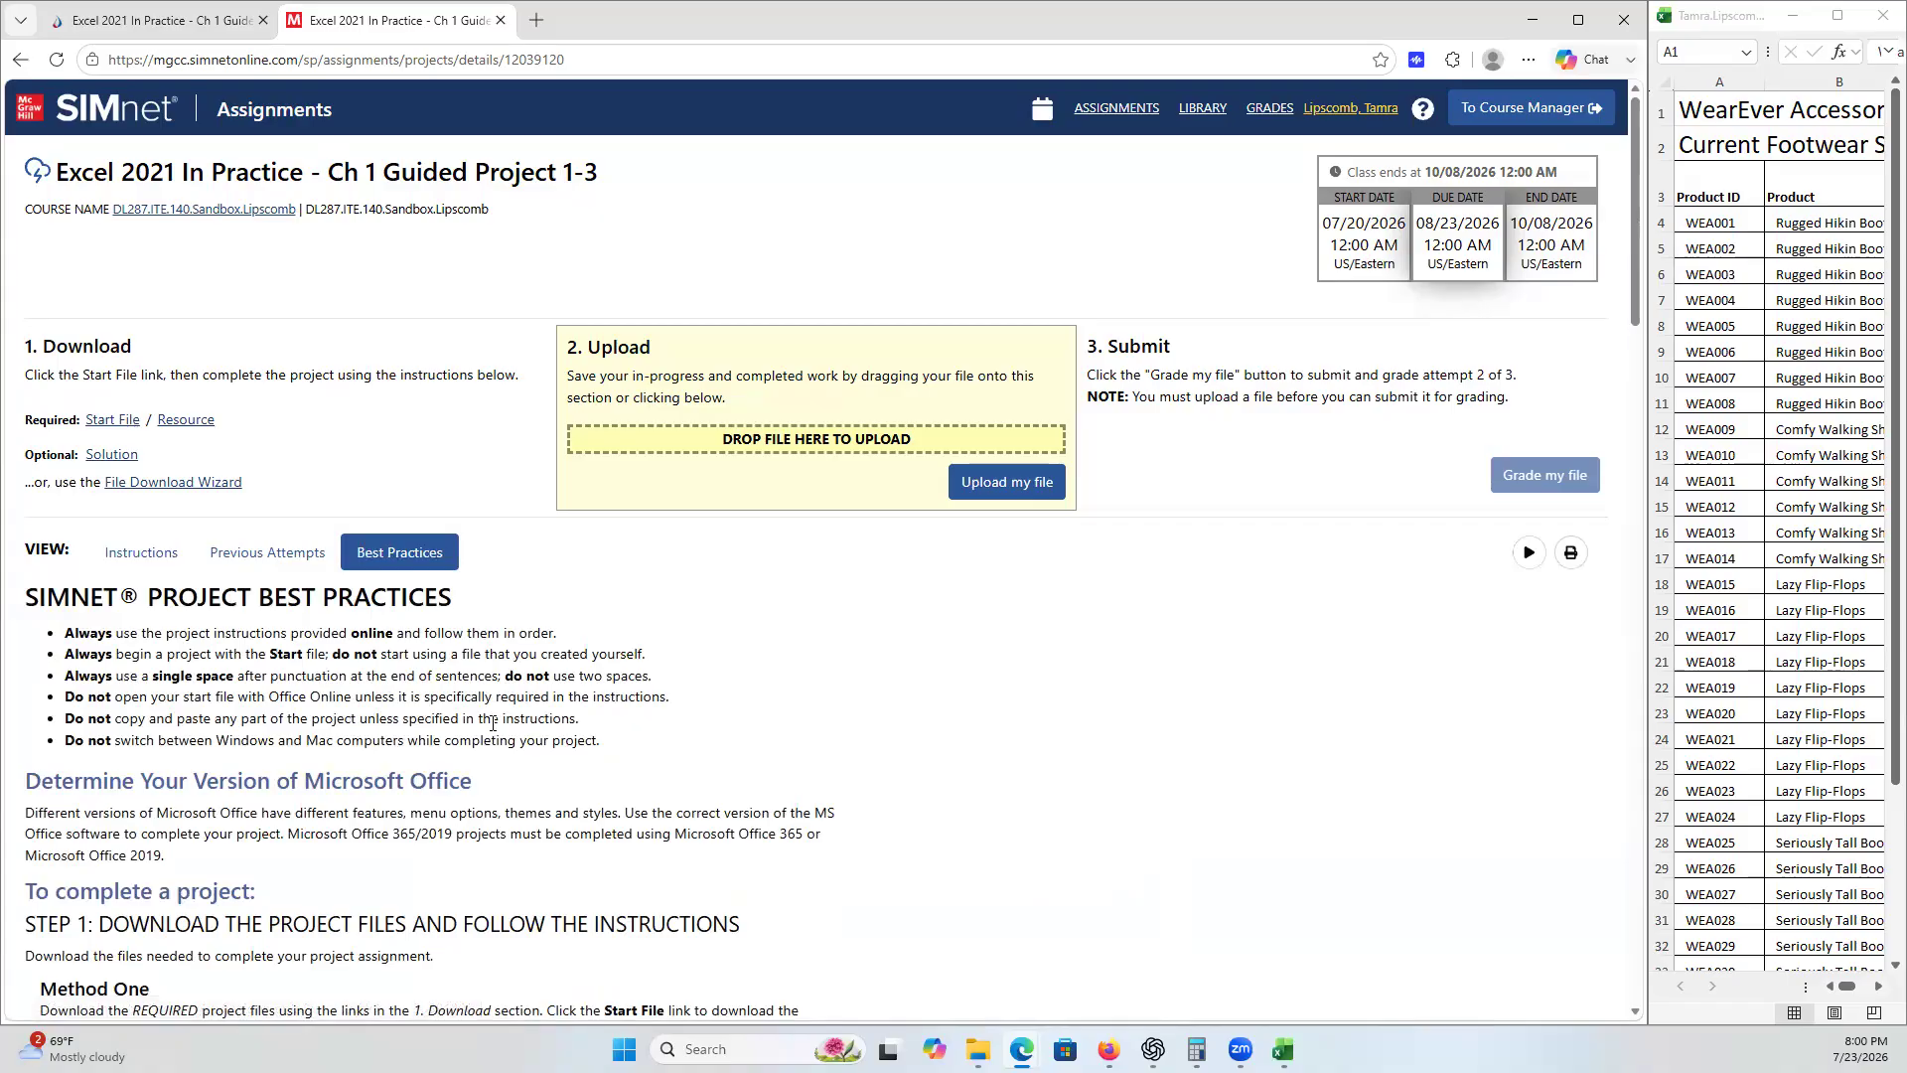
pyautogui.scroll(-9, 493, 723)
pyautogui.scroll(10, 493, 732)
pyautogui.click(149, 561)
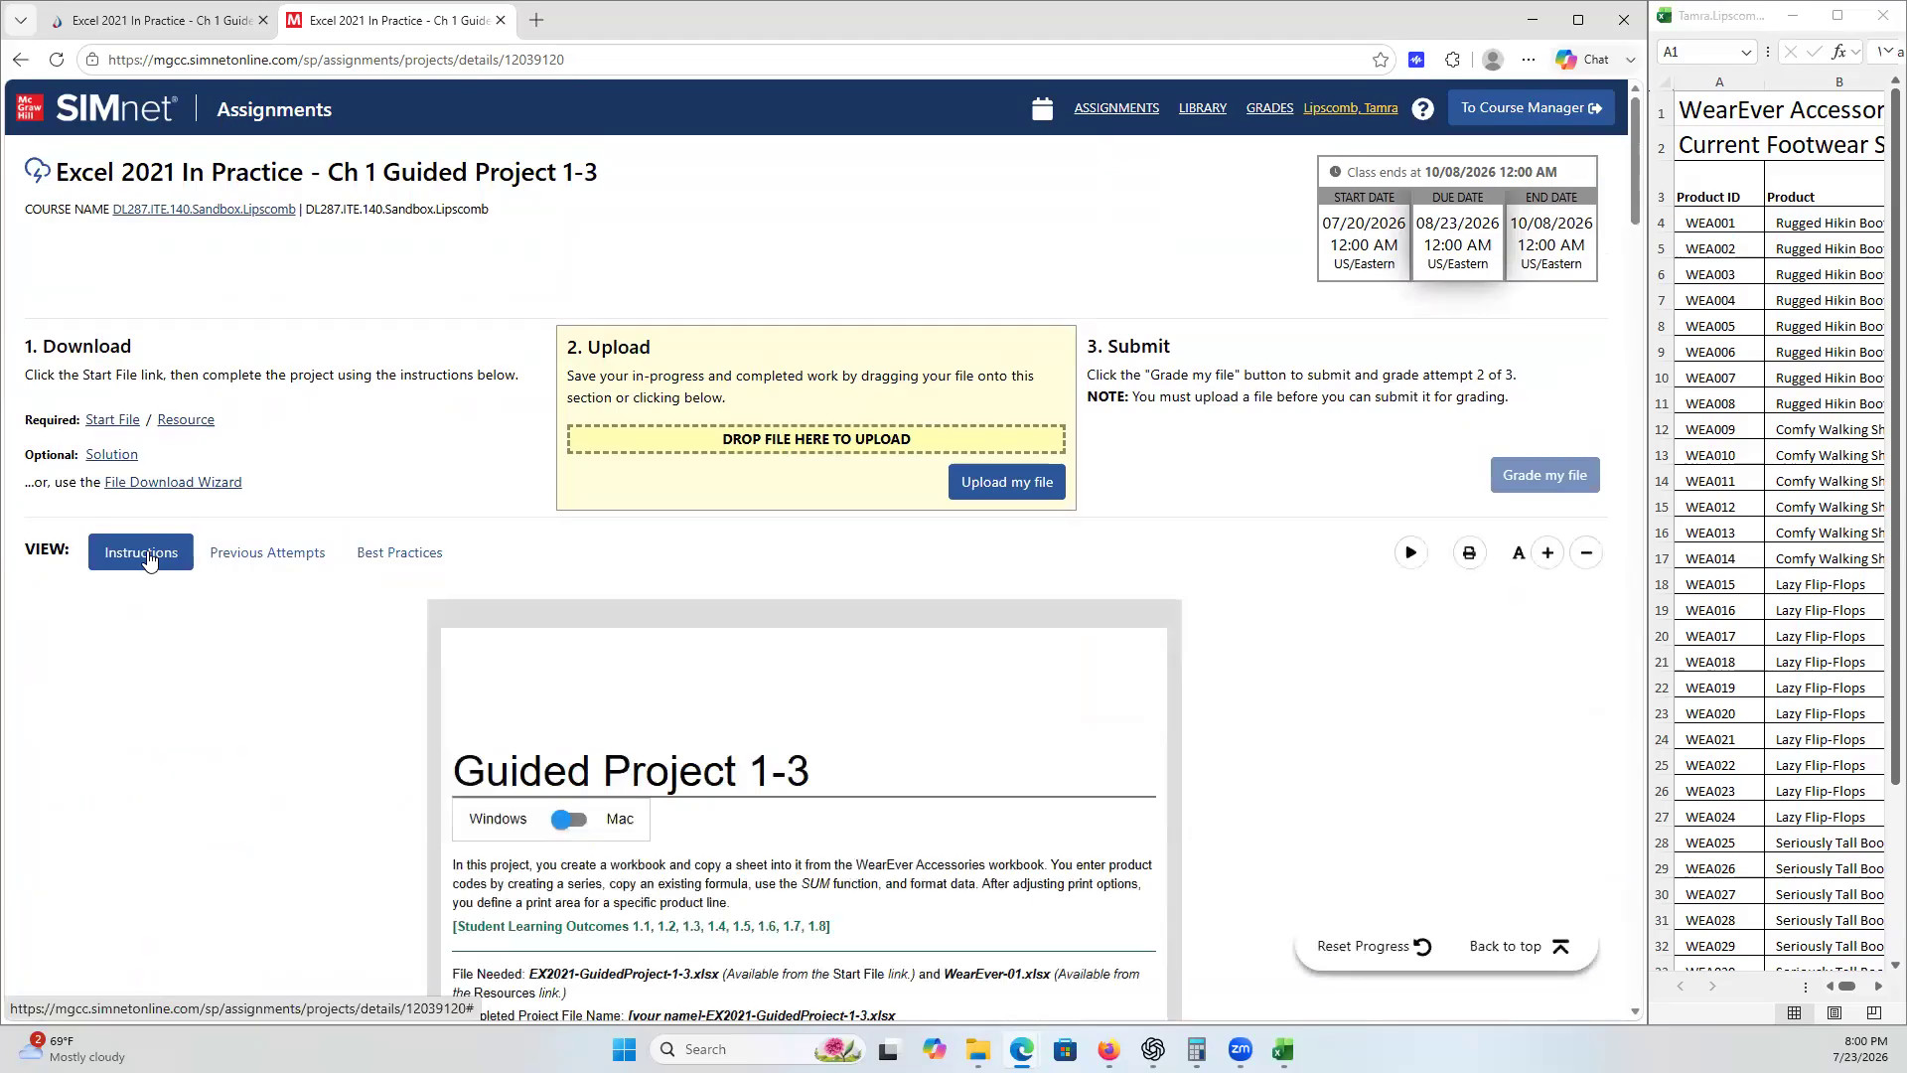